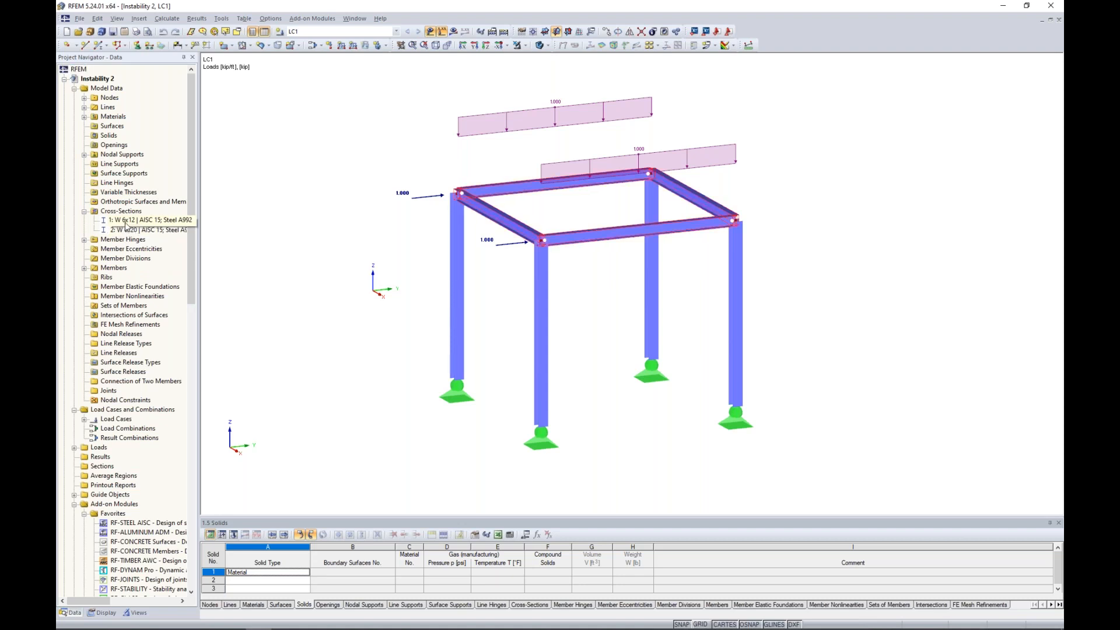
Select the W 6x20 cross-section, inspect the support conditions of the nodal support at a column base, and leave them as they are.
click(120, 233)
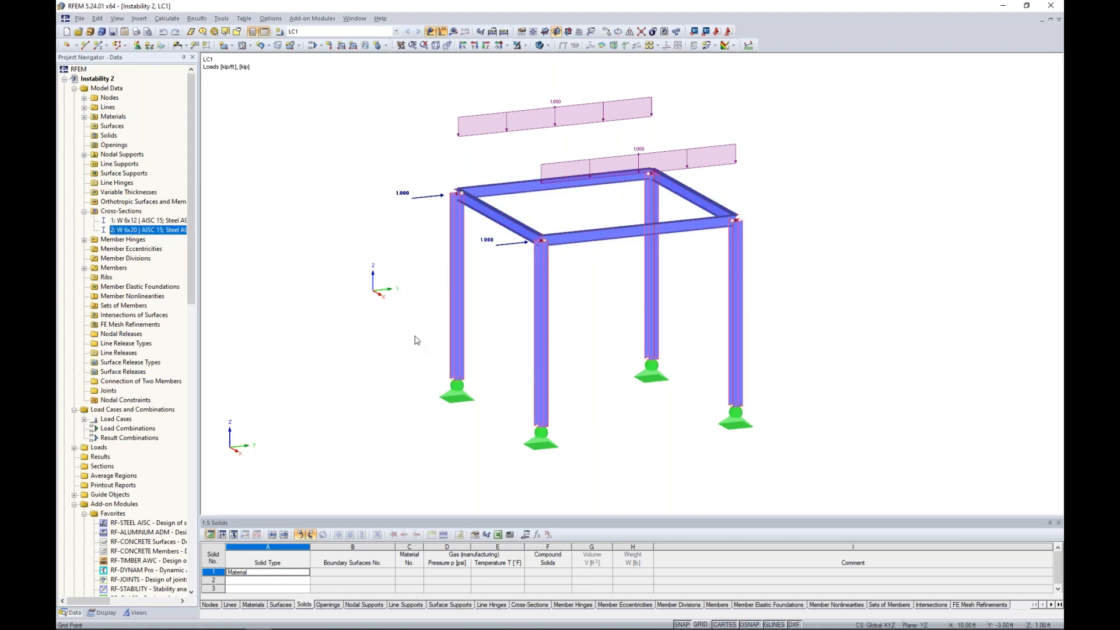
double_click(453, 396)
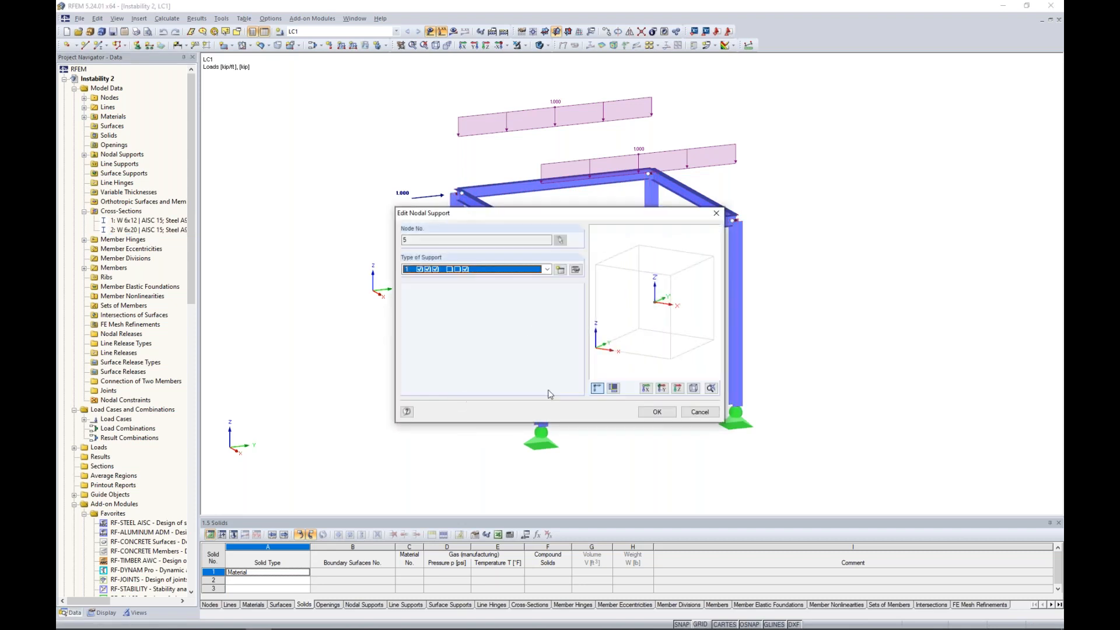
click(576, 269)
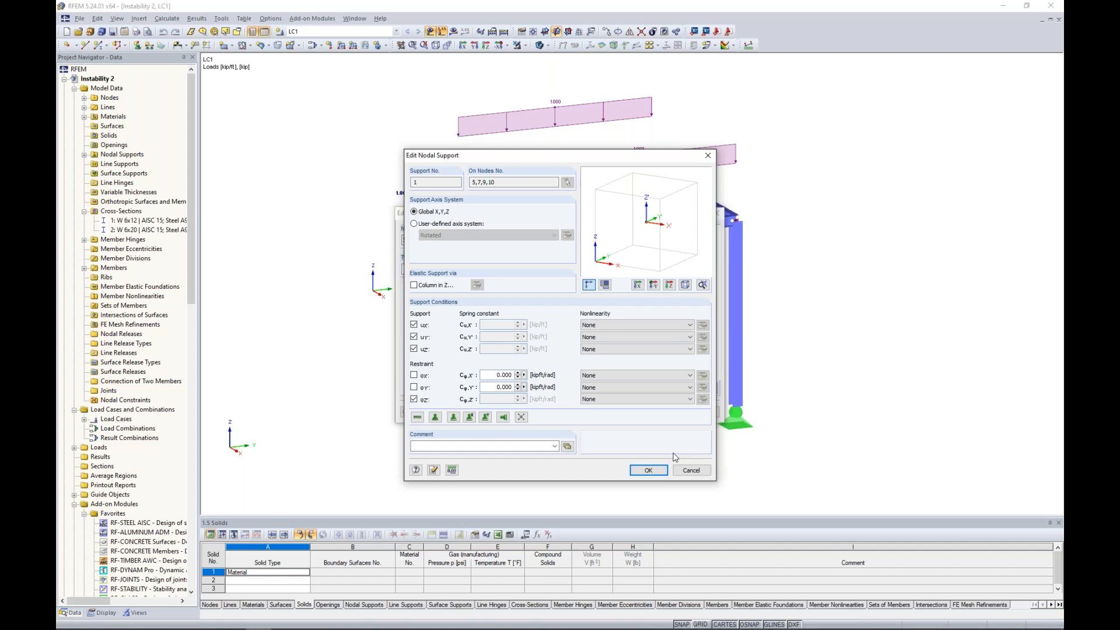
click(691, 470)
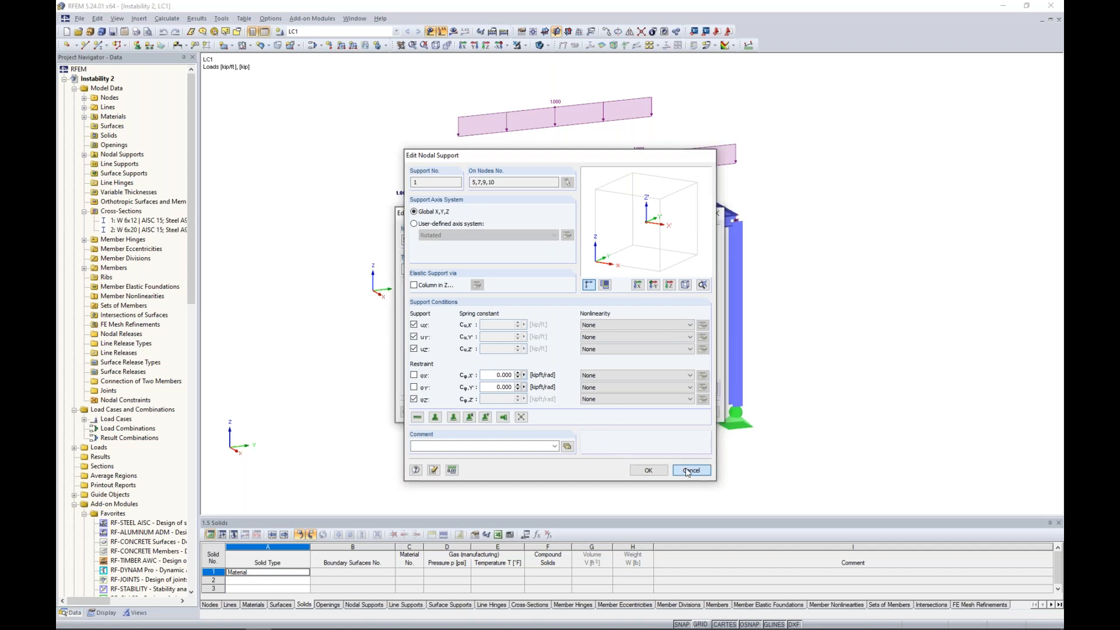
click(696, 414)
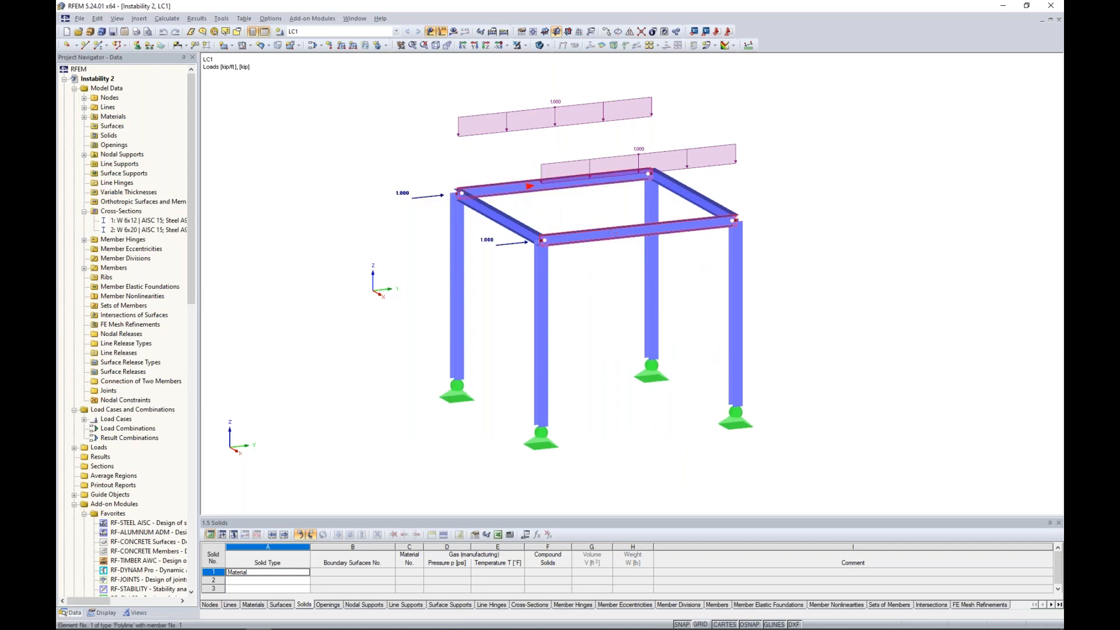
Inspect the properties of the W 6x12 beams and the release conditions of the hinge at the member start without changing them.
double_click(530, 186)
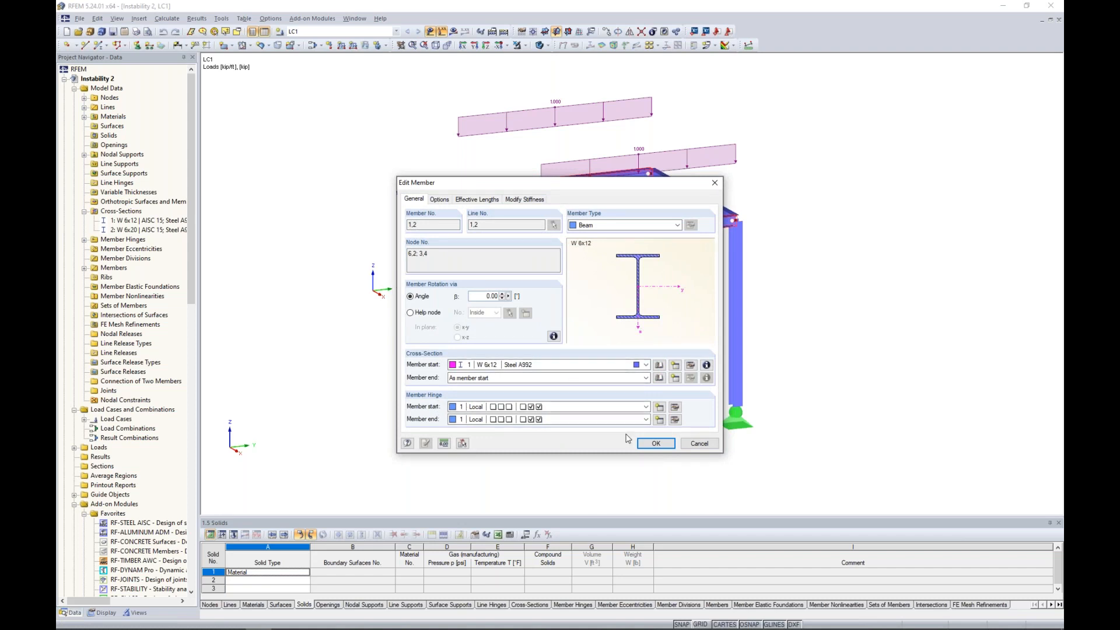
click(675, 407)
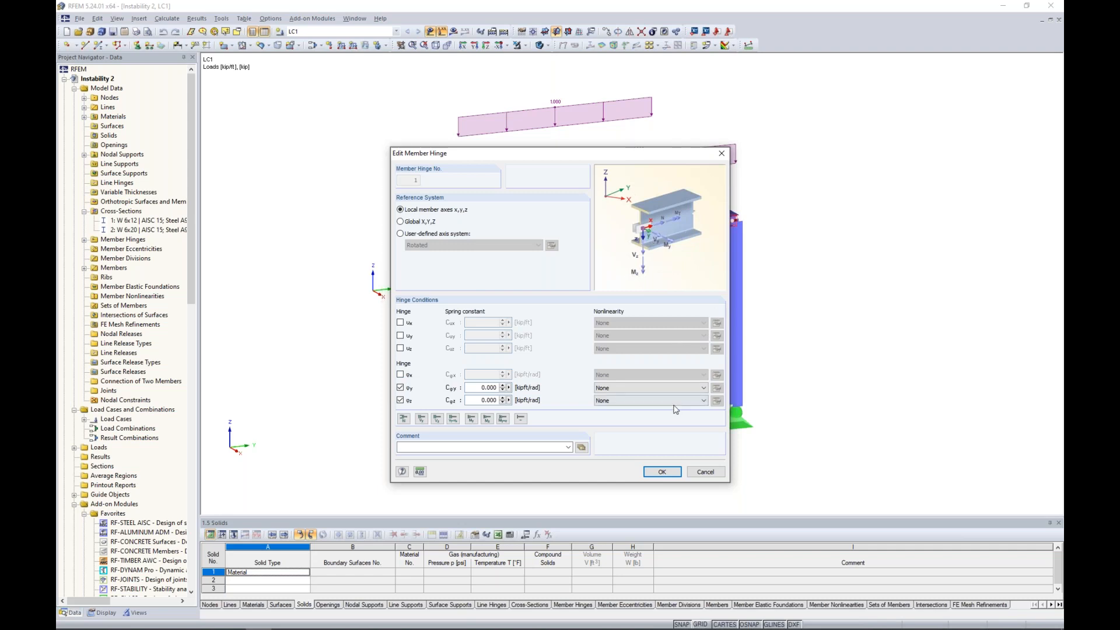
click(704, 472)
click(700, 440)
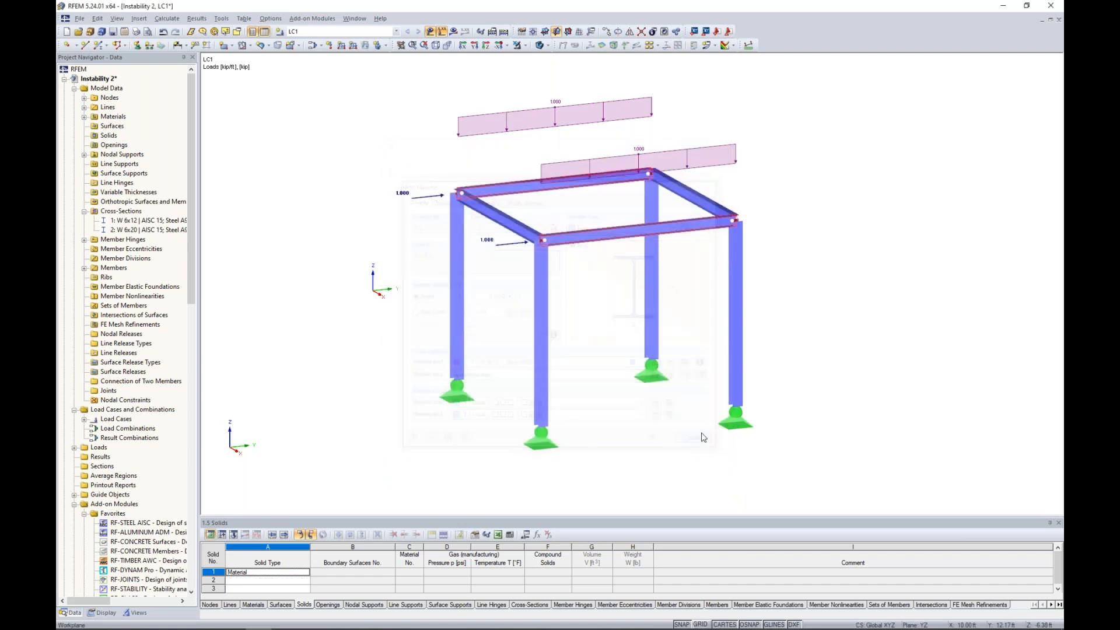
Calculate load case LC1 and review the calculation error description together with the node marked in the model.
scroll(893, 265, down, 2)
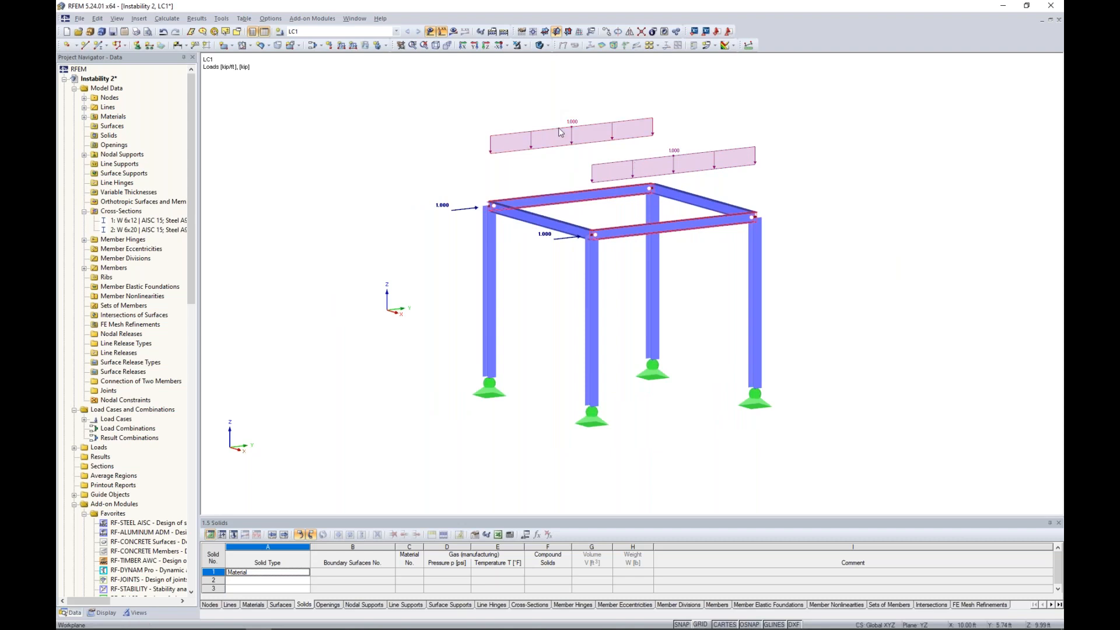
ctrl+middle_drag(600, 300, 548, 350)
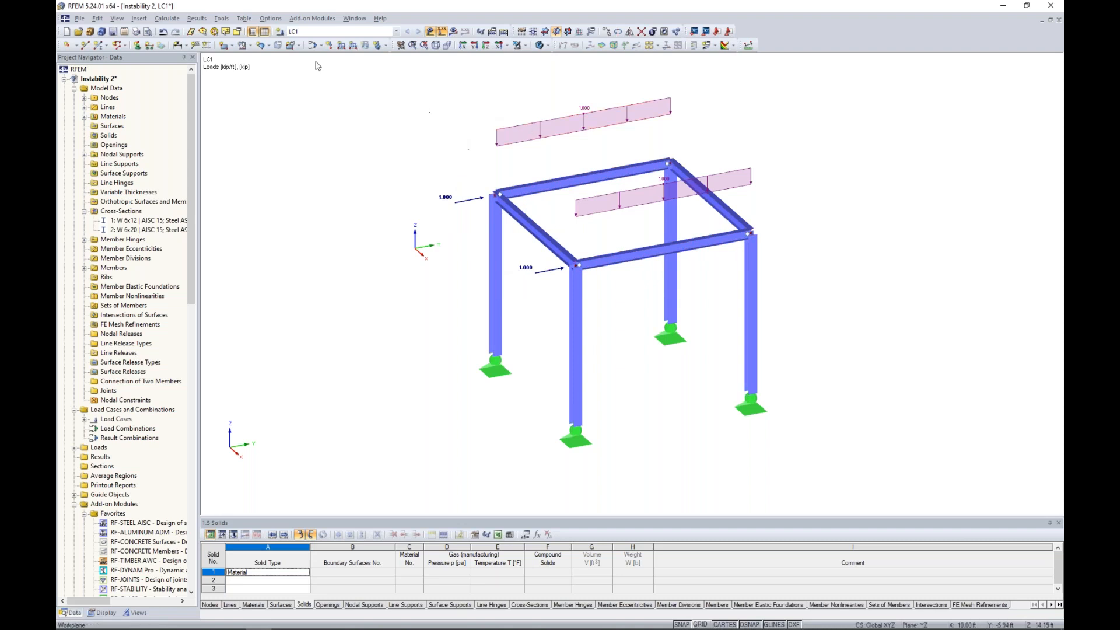
click(453, 31)
click(541, 336)
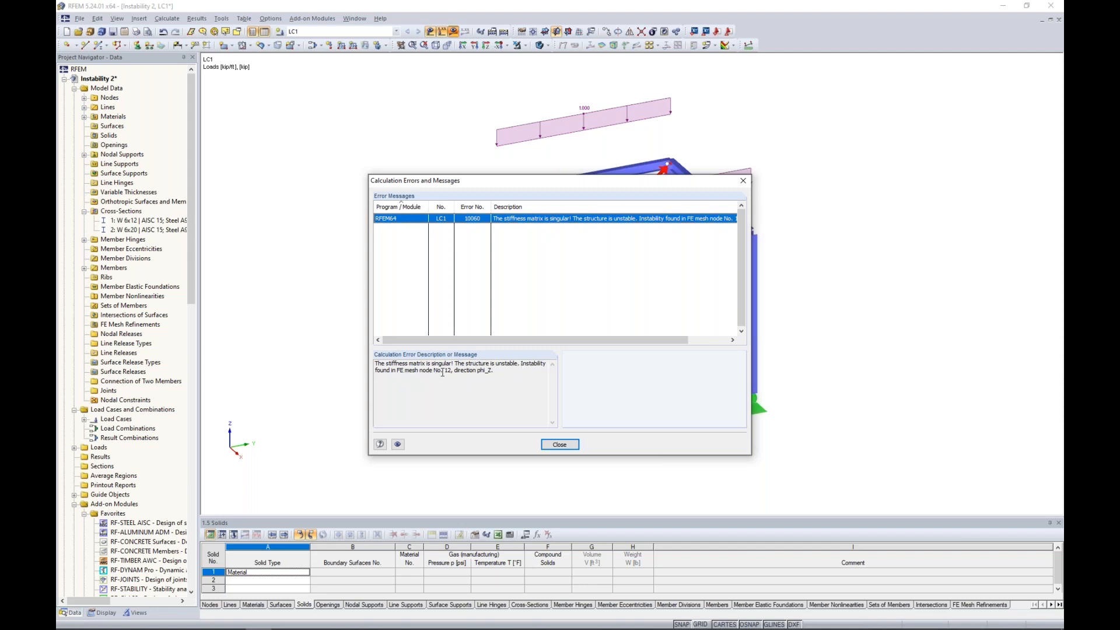
drag(549, 180, 592, 284)
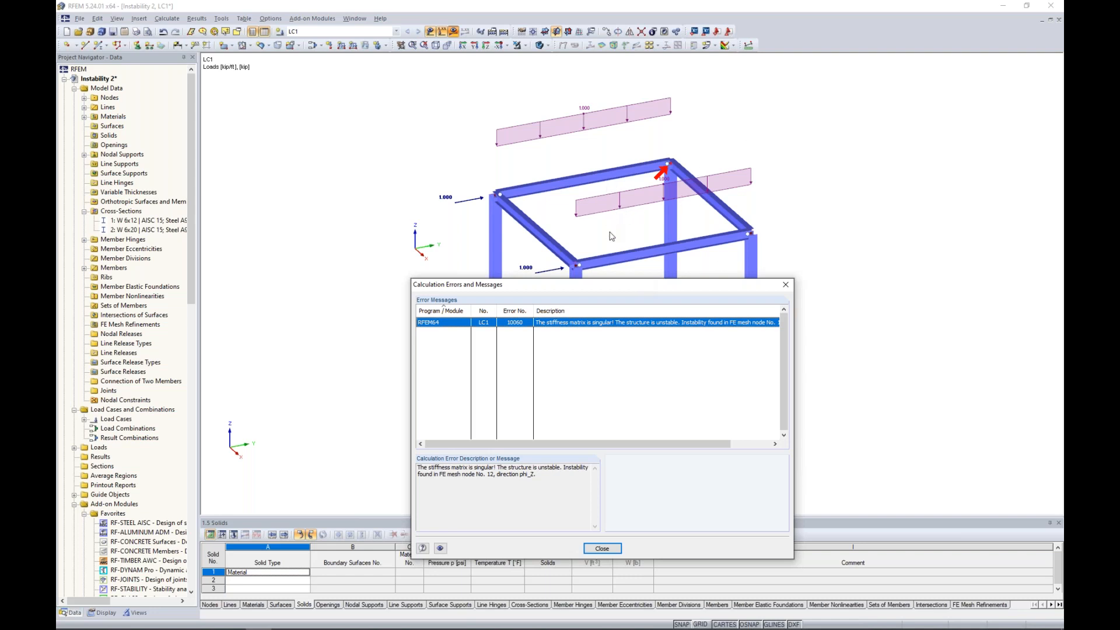
drag(636, 283, 651, 184)
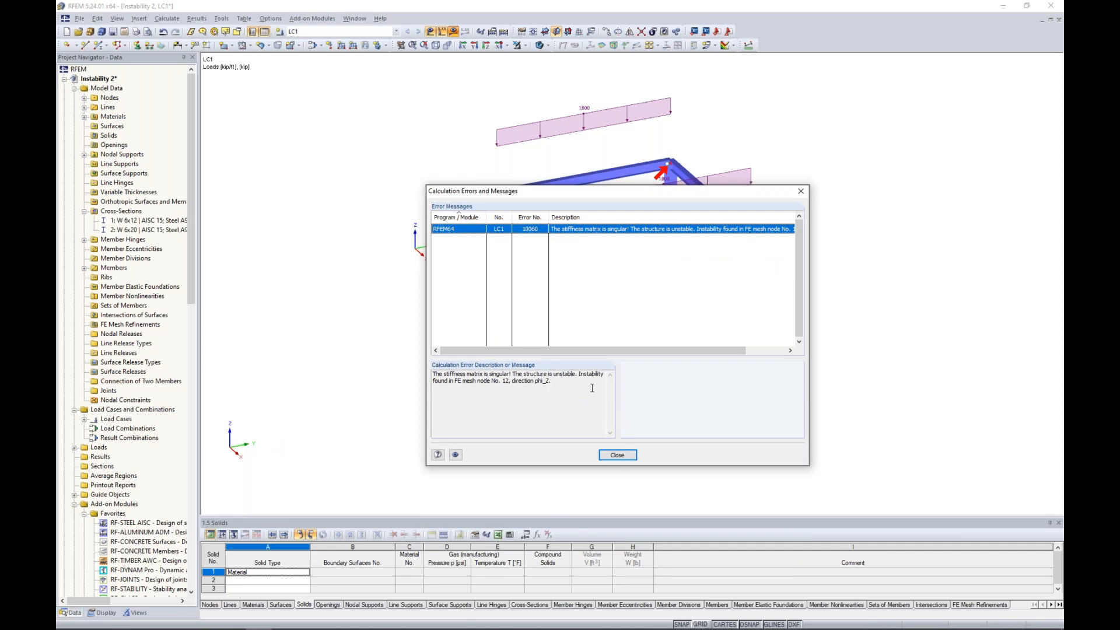
click(616, 459)
Hide the loads and run the model check for identical nodes.
ctrl+middle_drag(653, 412, 605, 387)
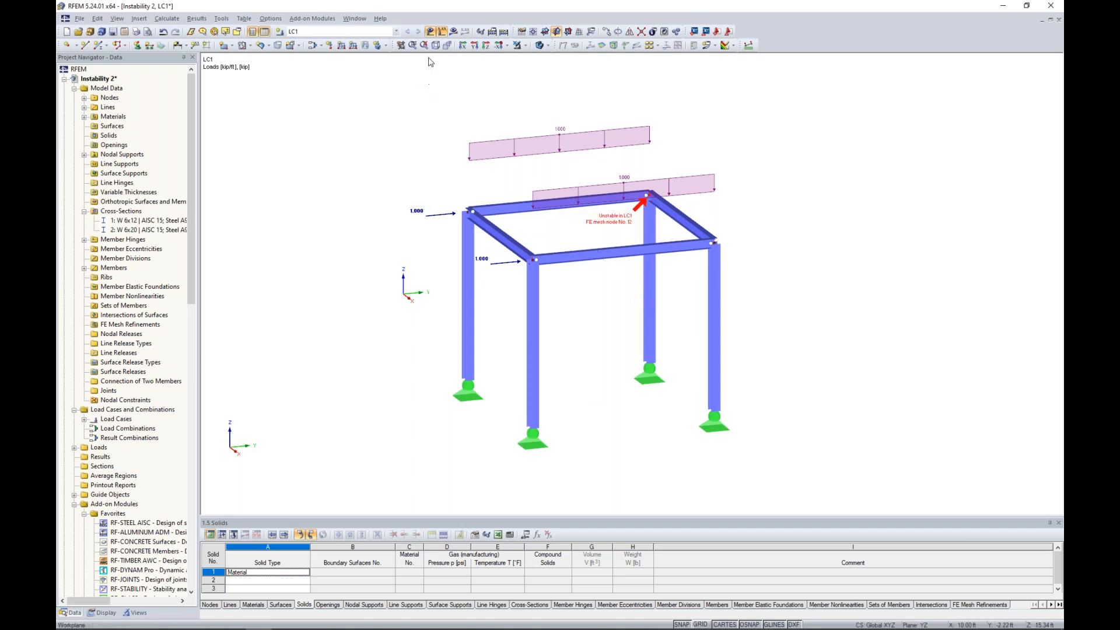
click(441, 31)
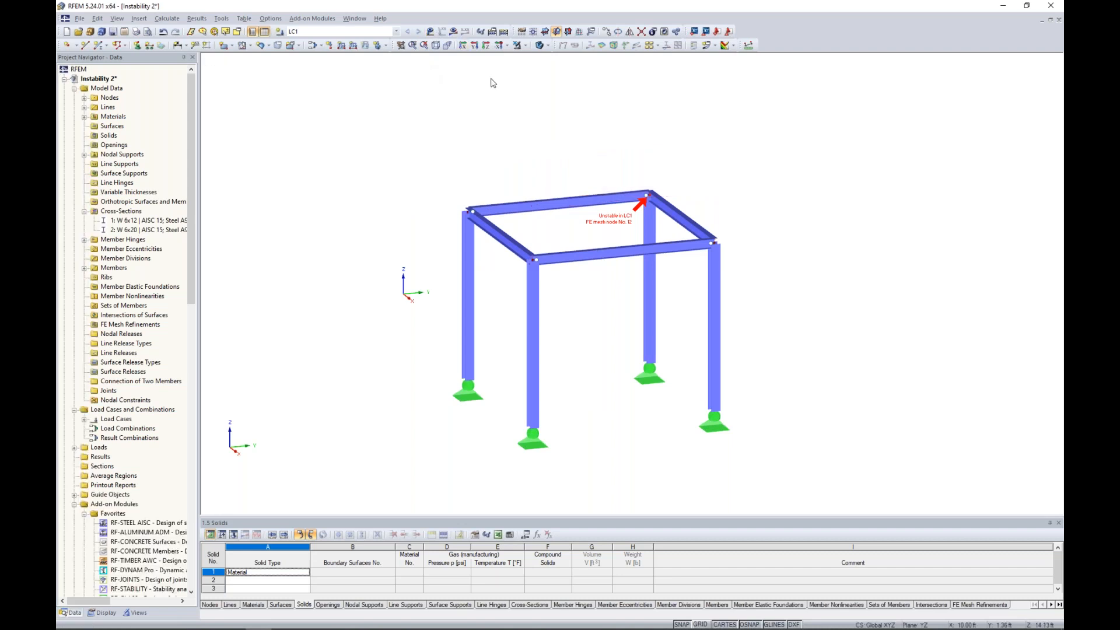
click(221, 19)
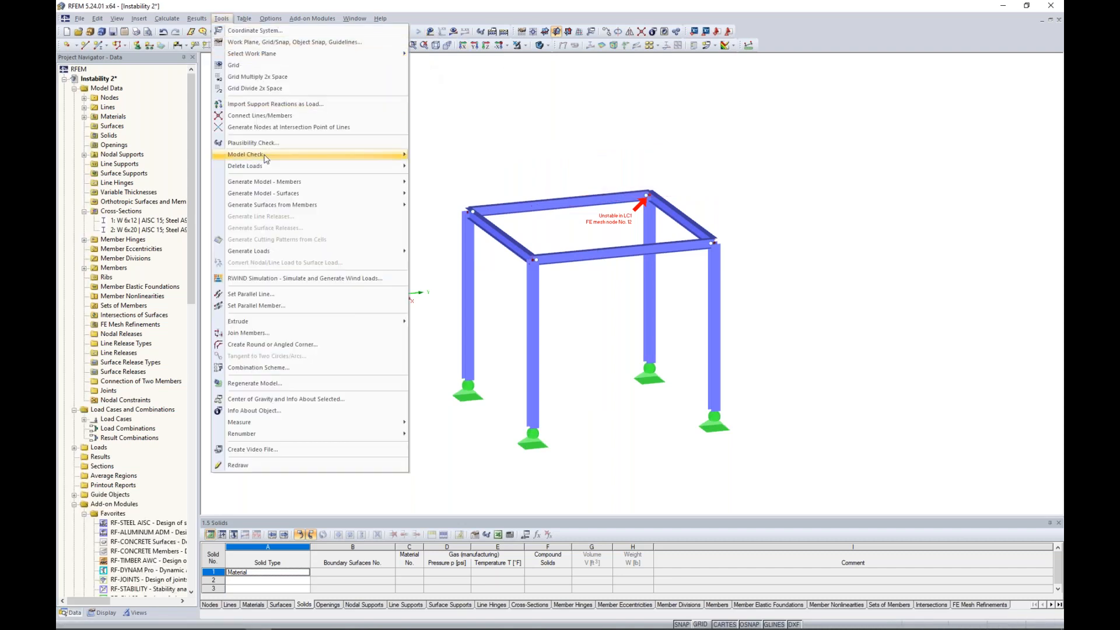
mouse_move(275, 159)
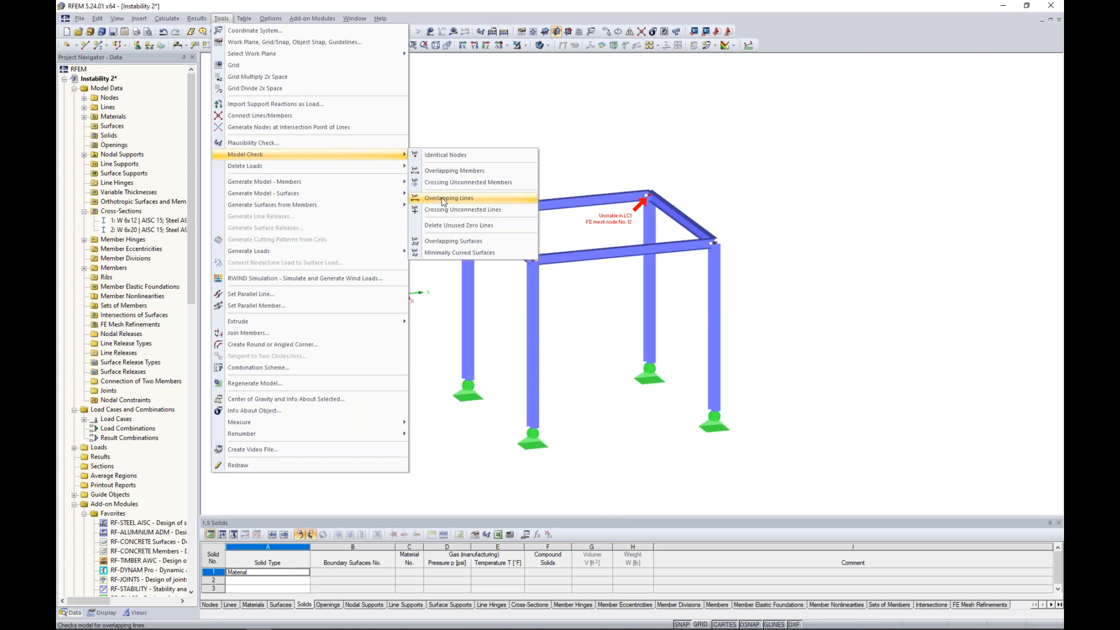
click(465, 155)
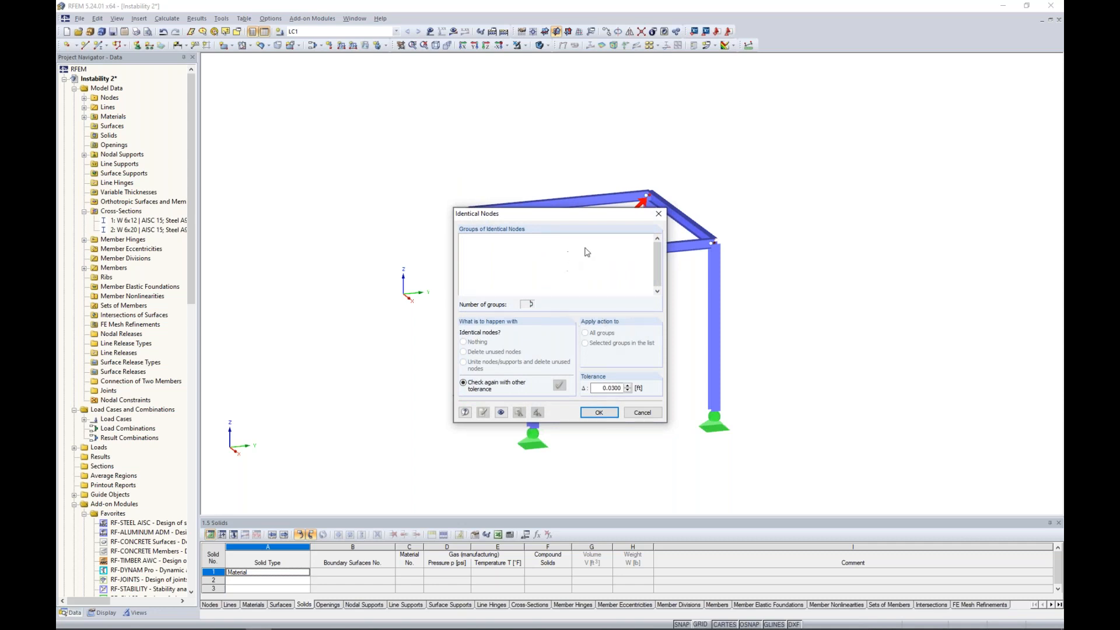
click(658, 215)
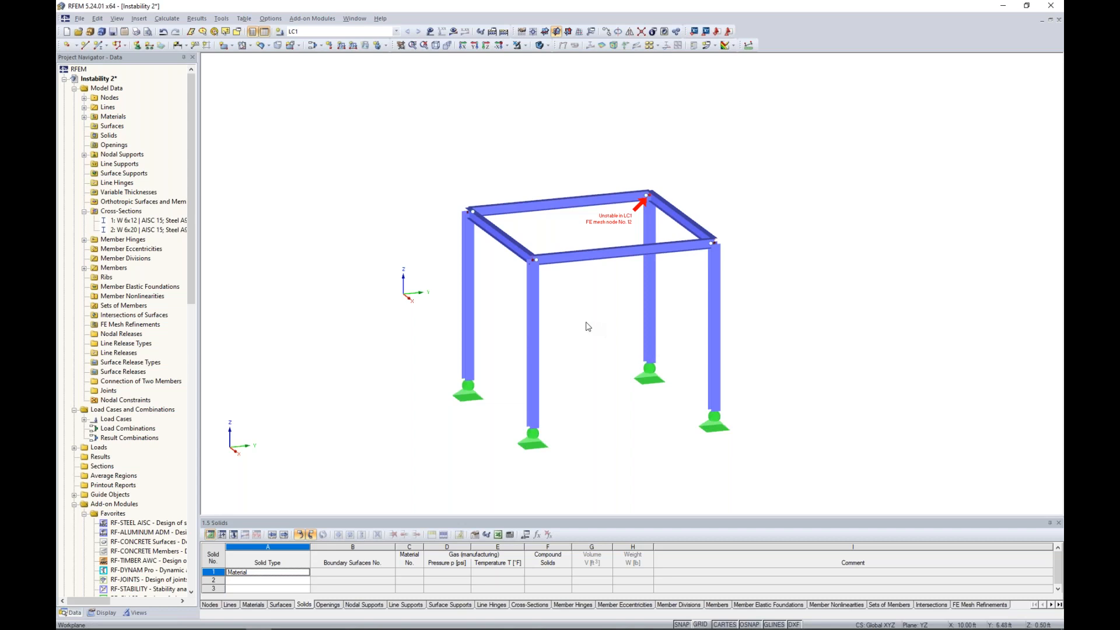
Open the RF-STABILITY add-on module and try to calculate the stability analysis with axial forces imported from LC1.
middle_drag(588, 326, 601, 317)
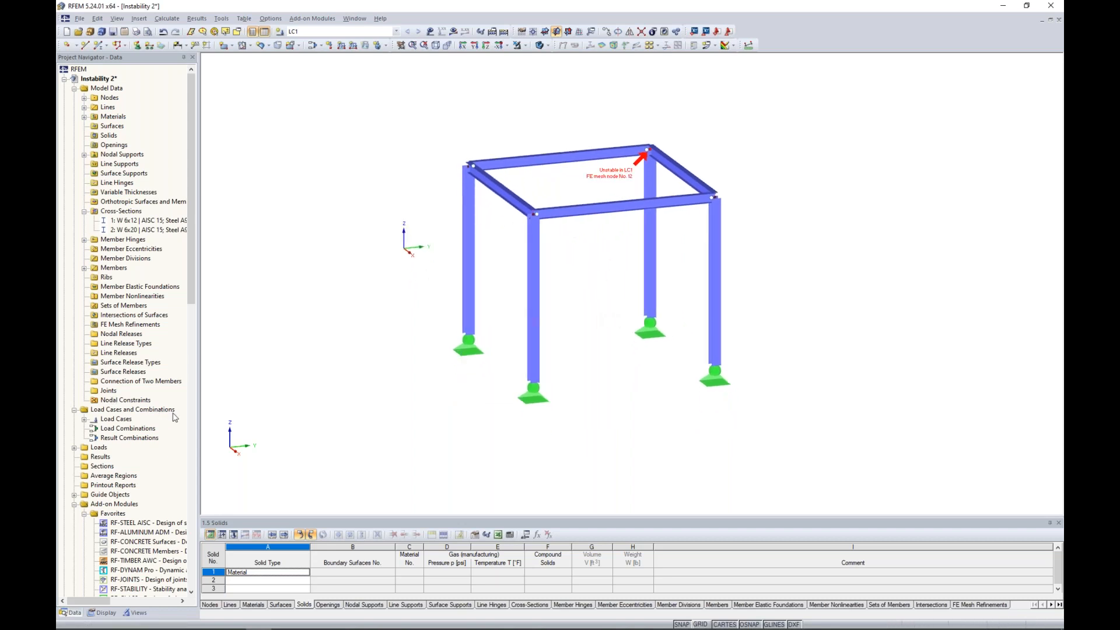
scroll(169, 426, down, 4)
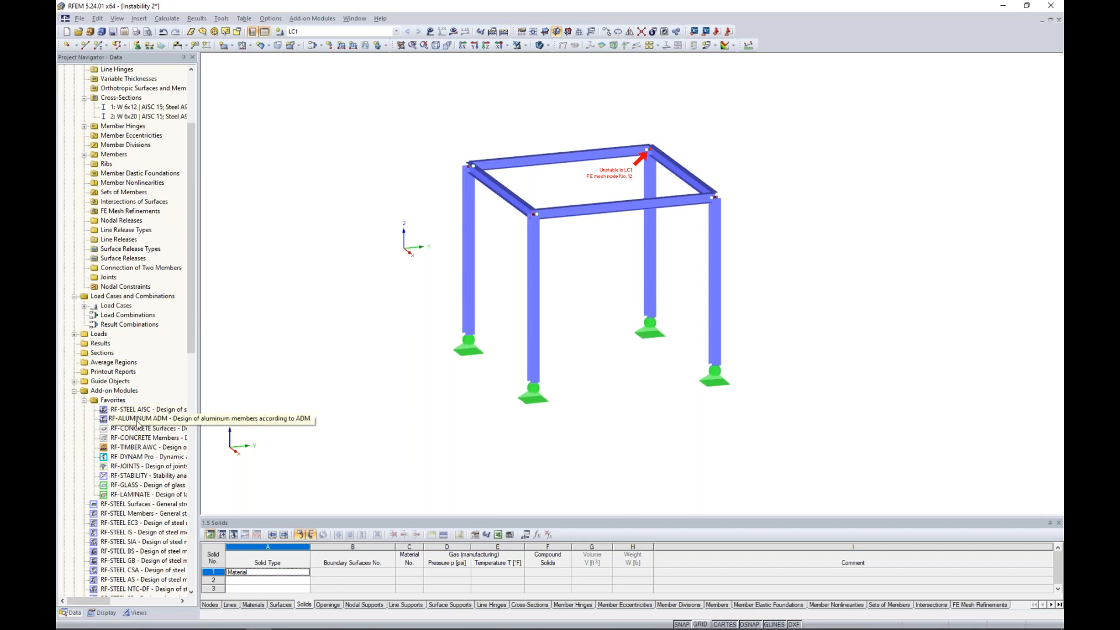
double_click(135, 475)
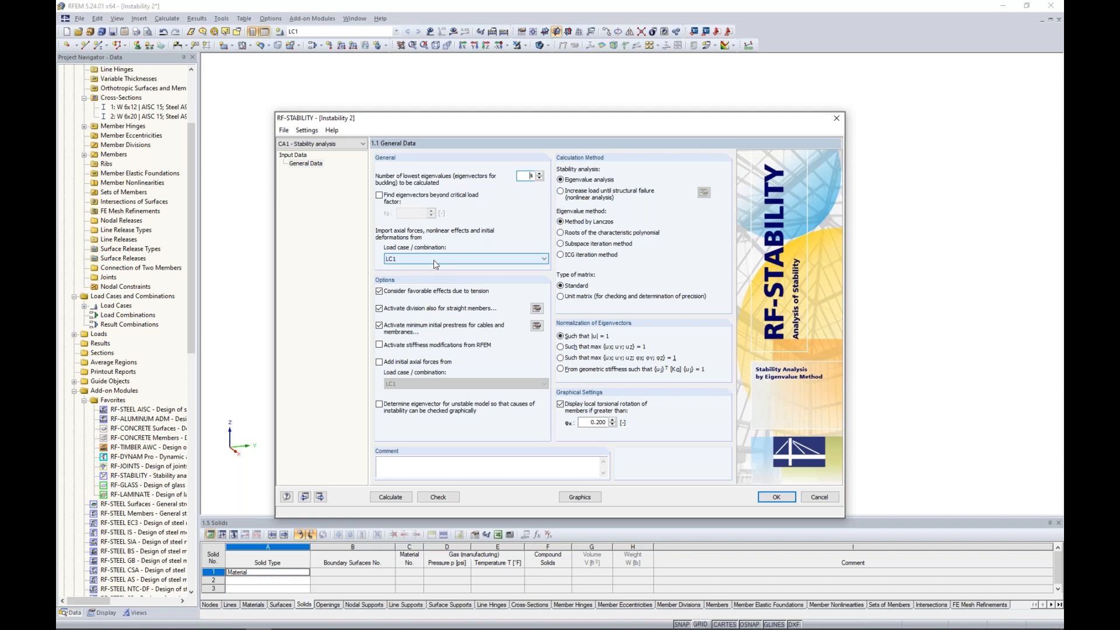
click(392, 497)
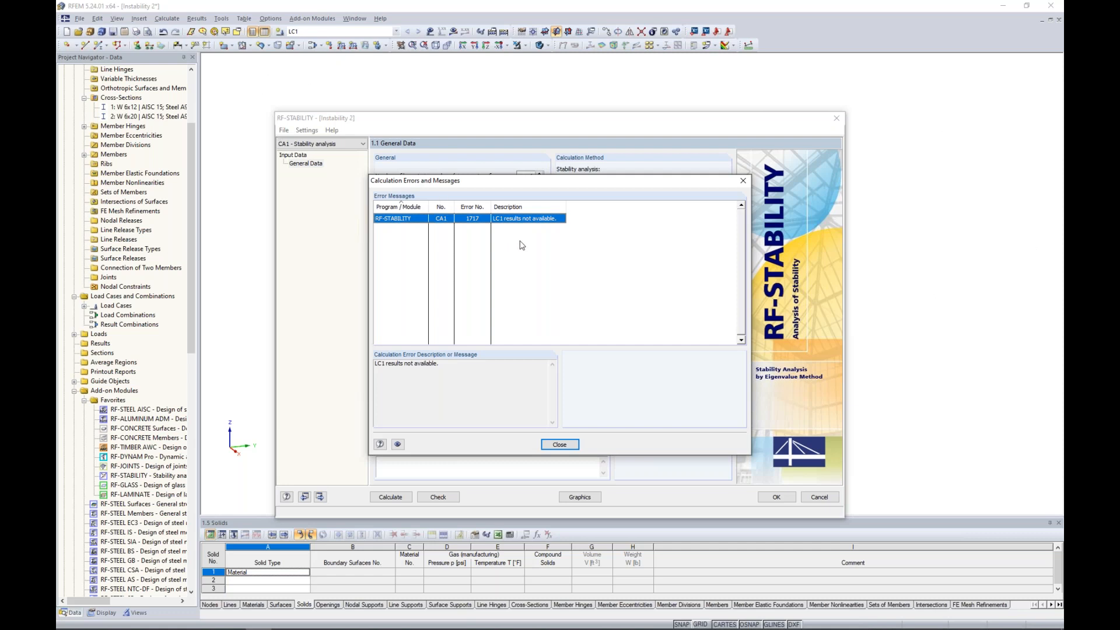
click(743, 181)
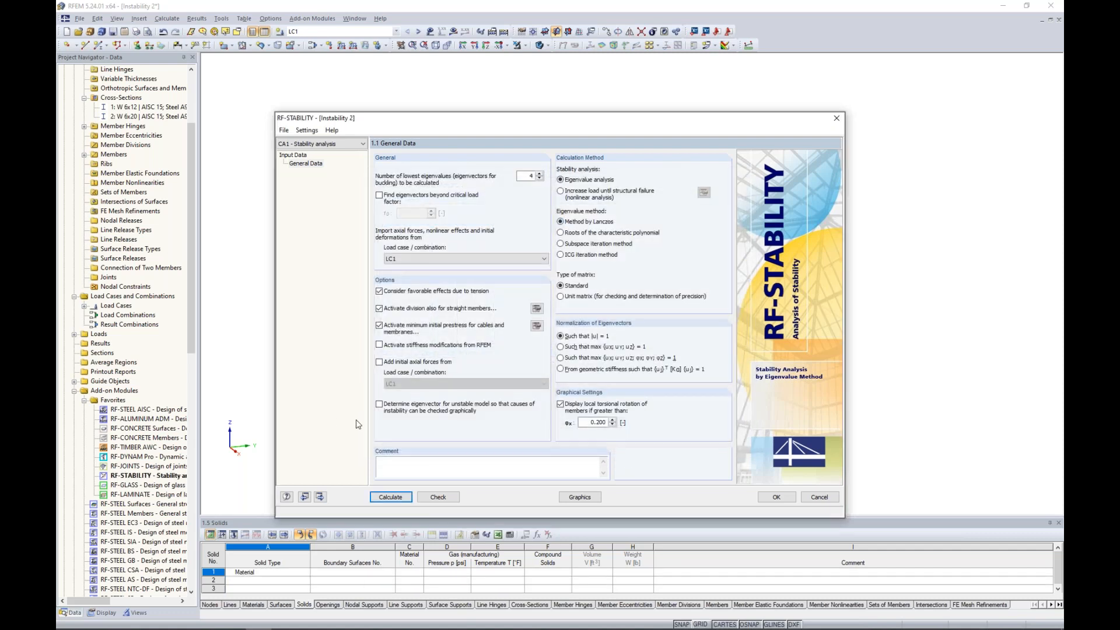
Enable determining the eigenvector for the unstable model, then calculate the stability analysis and show its results graphically.
click(380, 405)
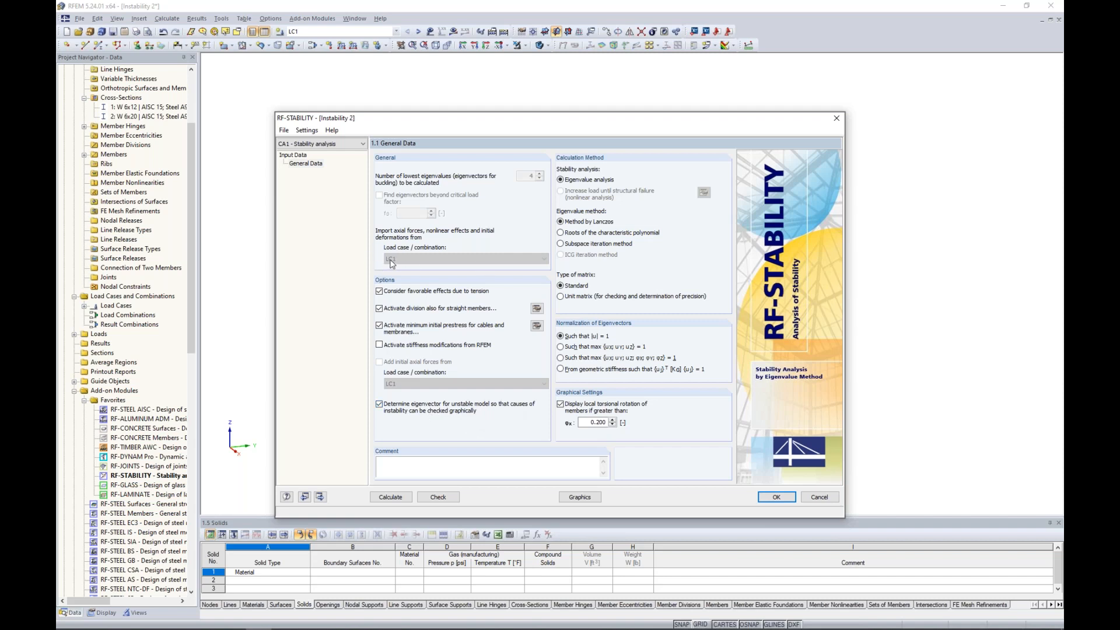
click(390, 497)
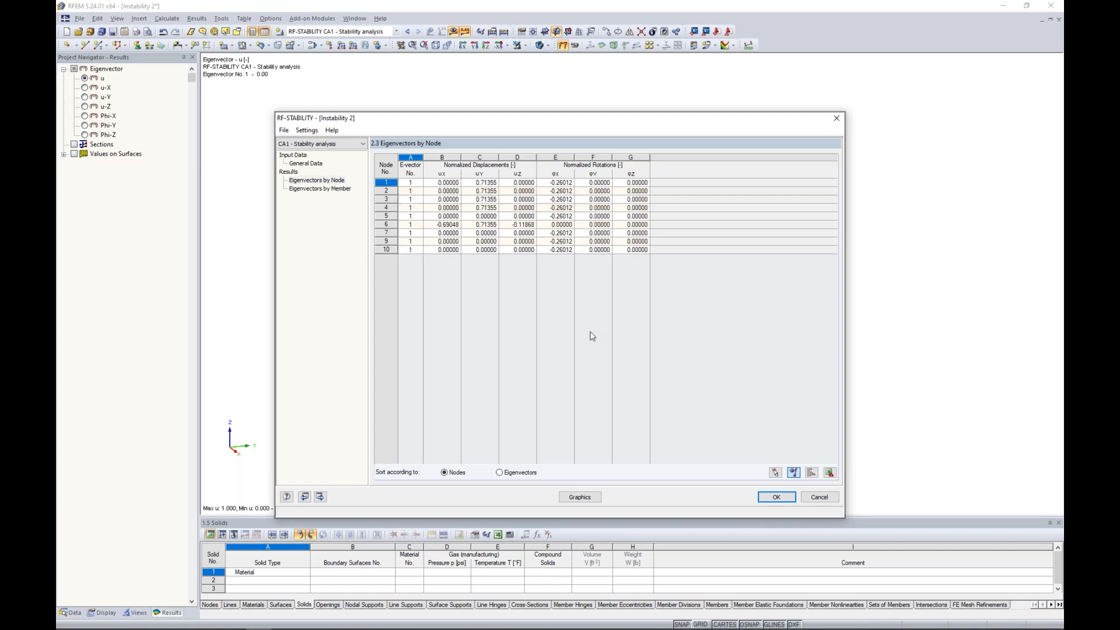
click(580, 497)
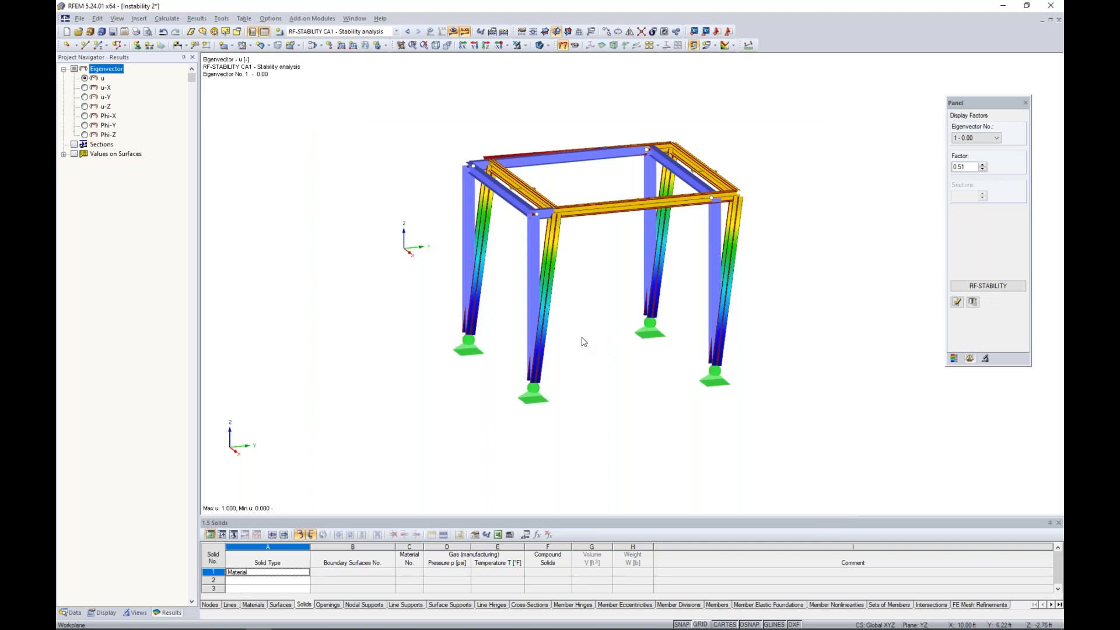
Show the undeformed model as a wireframe and examine the eigenvector's deformed shape at the beam-to-column corners.
ctrl+middle_drag(590, 342, 569, 332)
click(540, 45)
ctrl+middle_drag(452, 262, 790, 266)
scroll(549, 223, up, 5)
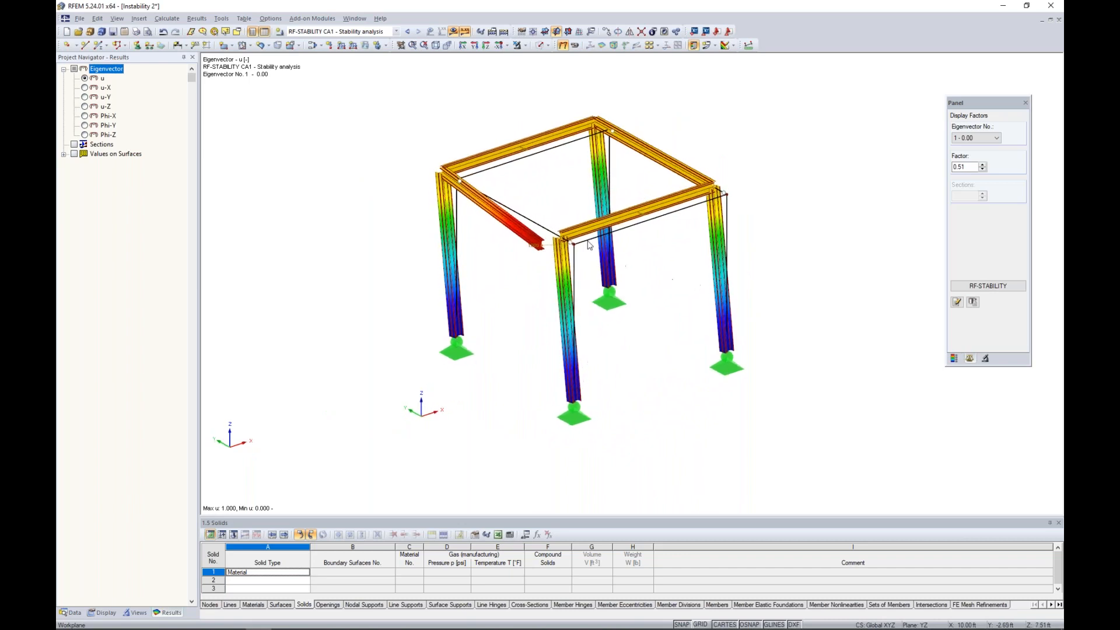
scroll(550, 223, up, 1)
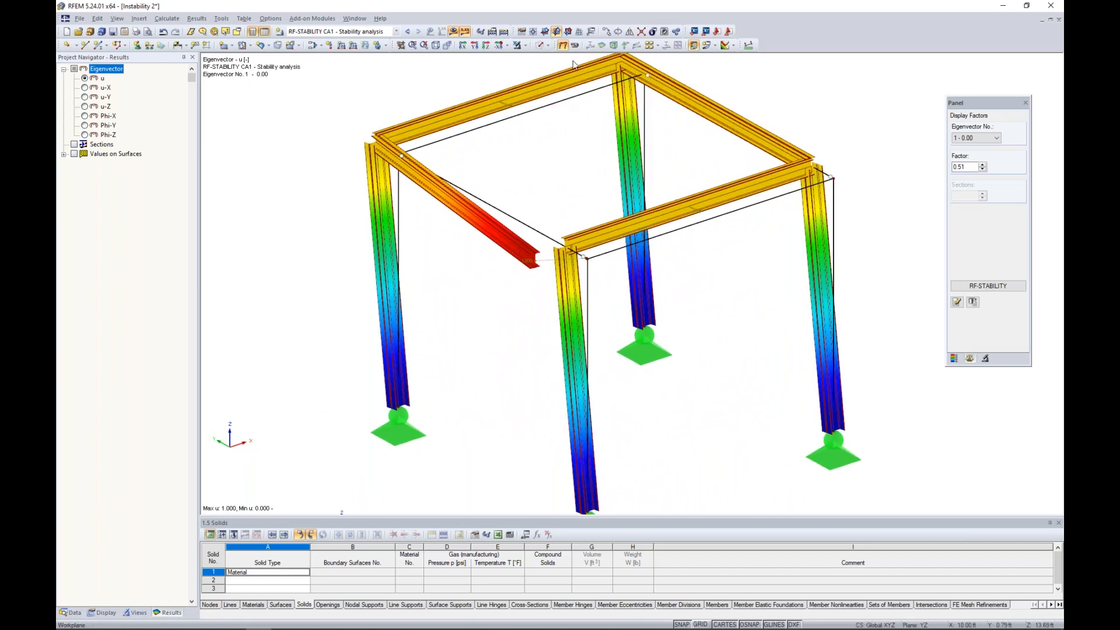
Play the animation of the eigenvector deformation to watch how the frame moves, and stop it.
click(574, 45)
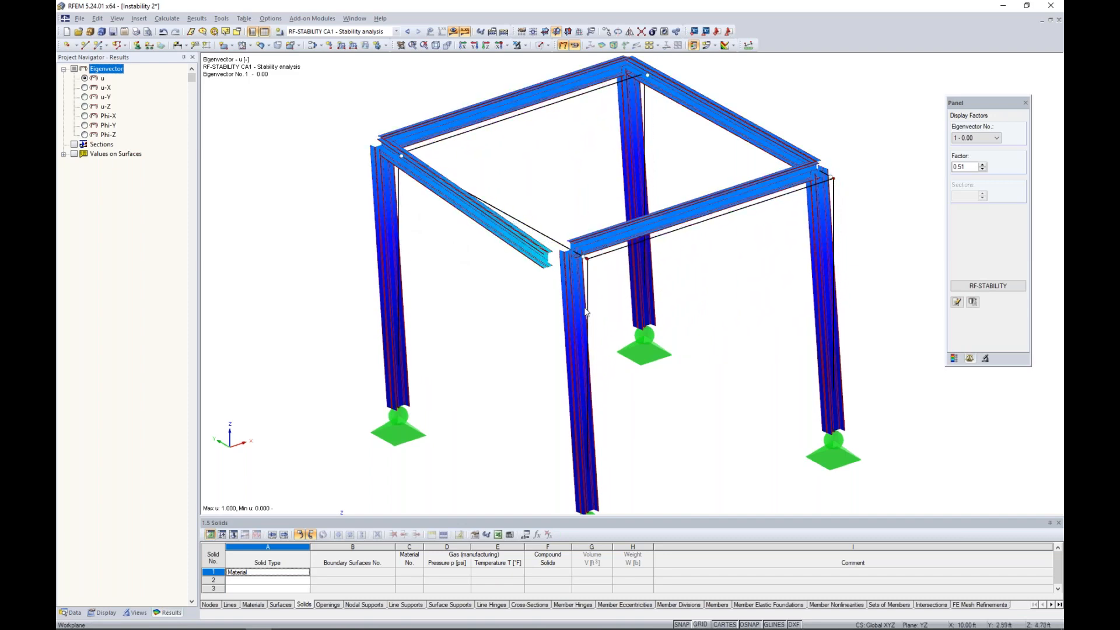
click(574, 46)
ctrl+middle_drag(659, 275, 318, 234)
Hide the stability results and inspect the beam-to-column joint at the disconnected top corner up close.
click(453, 32)
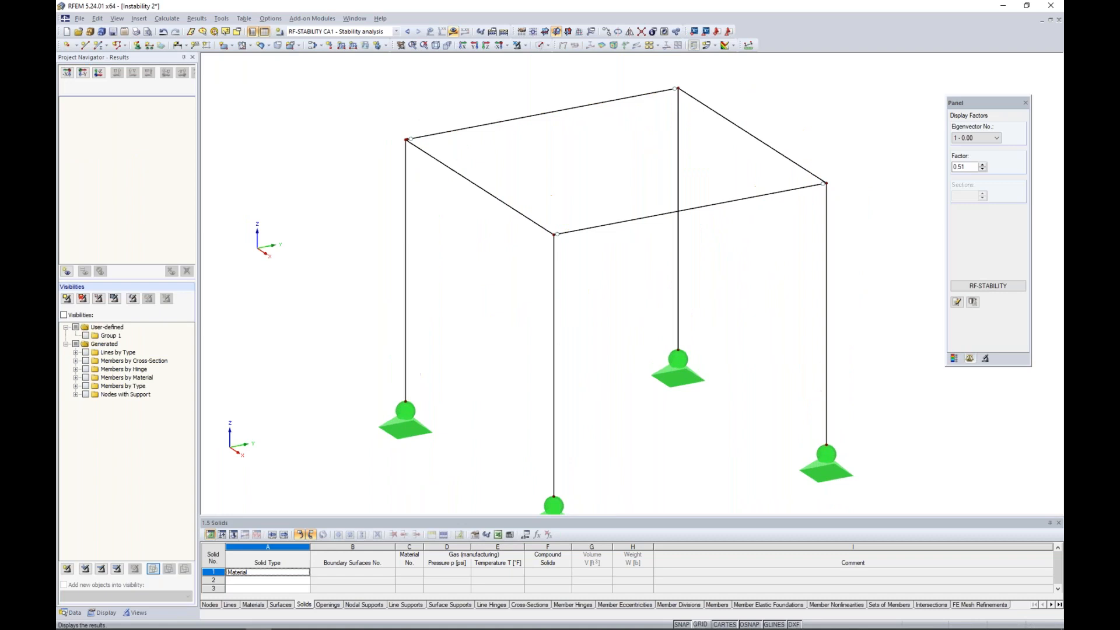
middle_drag(520, 147, 627, 195)
scroll(516, 195, up, 6)
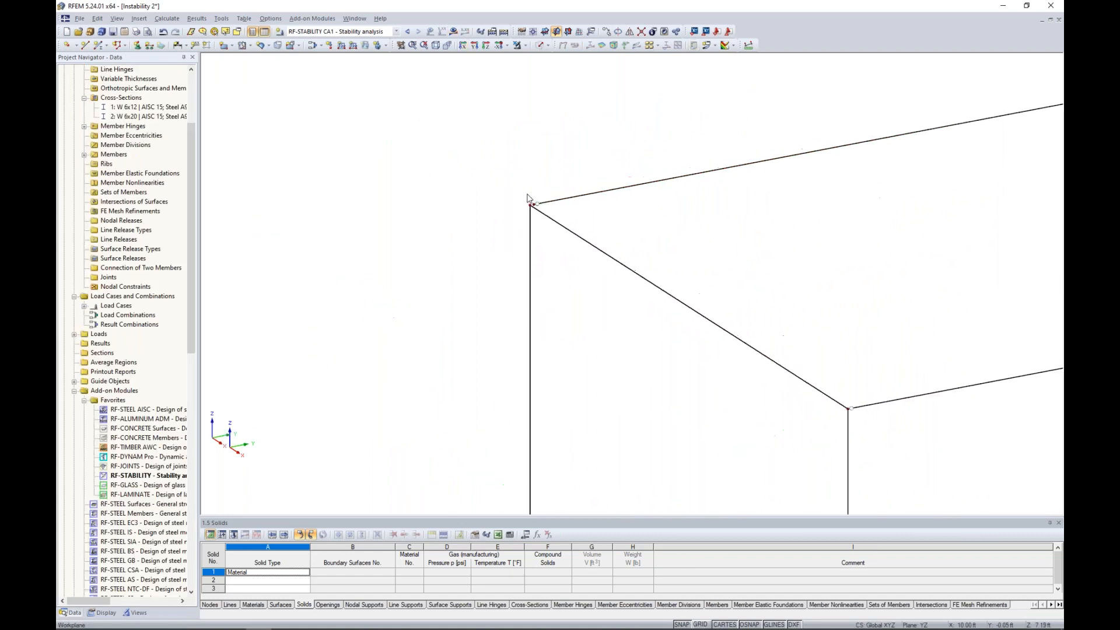
scroll(518, 203, up, 2)
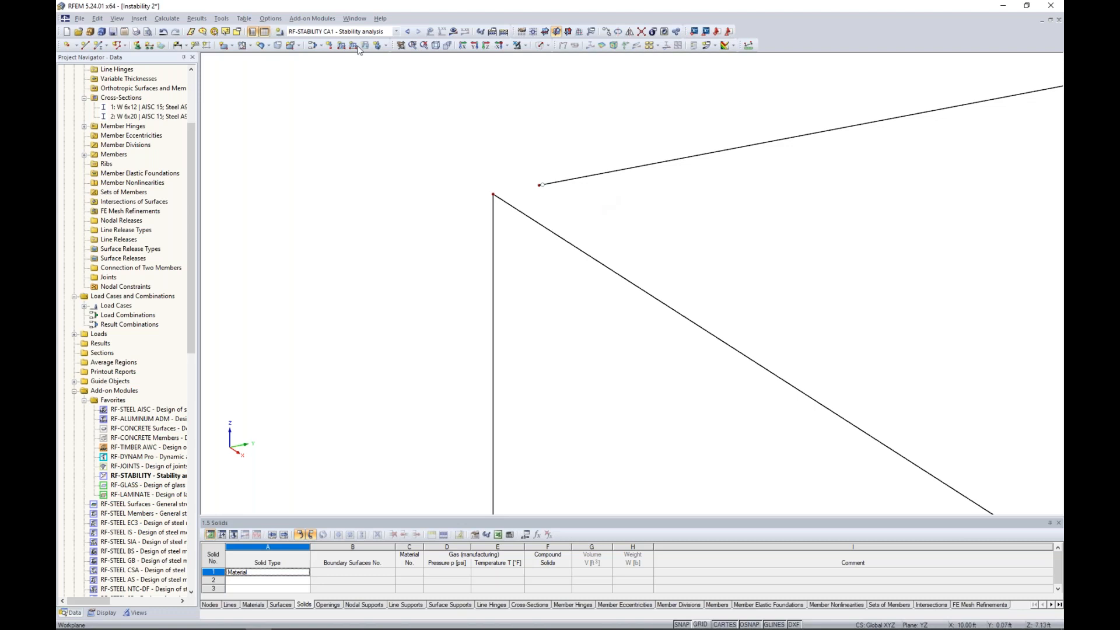
Inspect the full-precision value of the maximum distance between a node and a line in the FE mesh settings, leaving the settings unmodified.
click(166, 19)
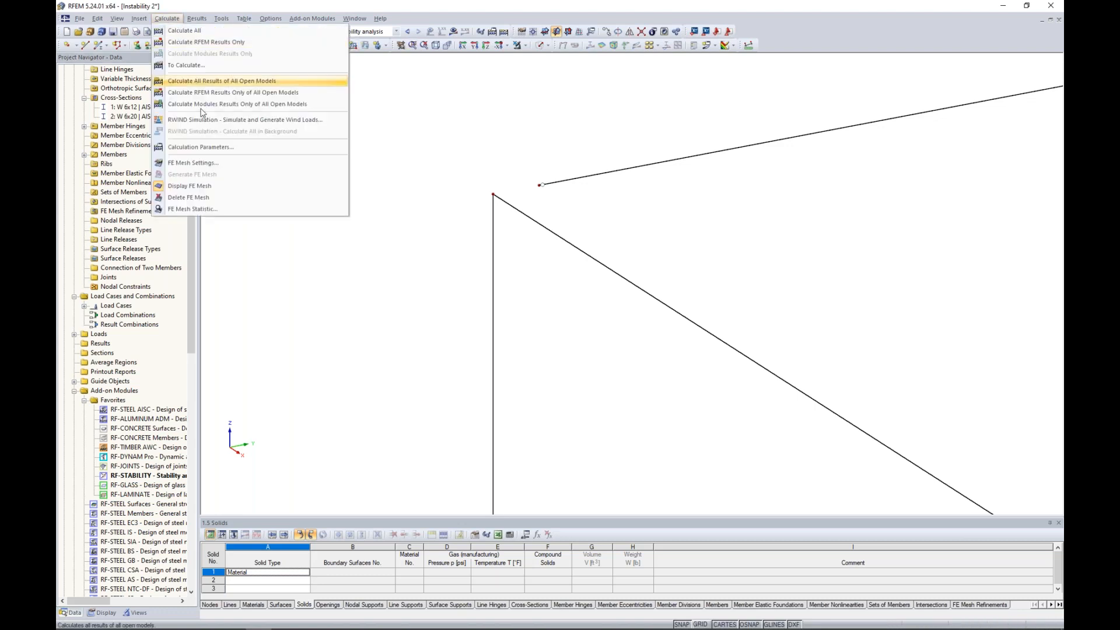
click(193, 163)
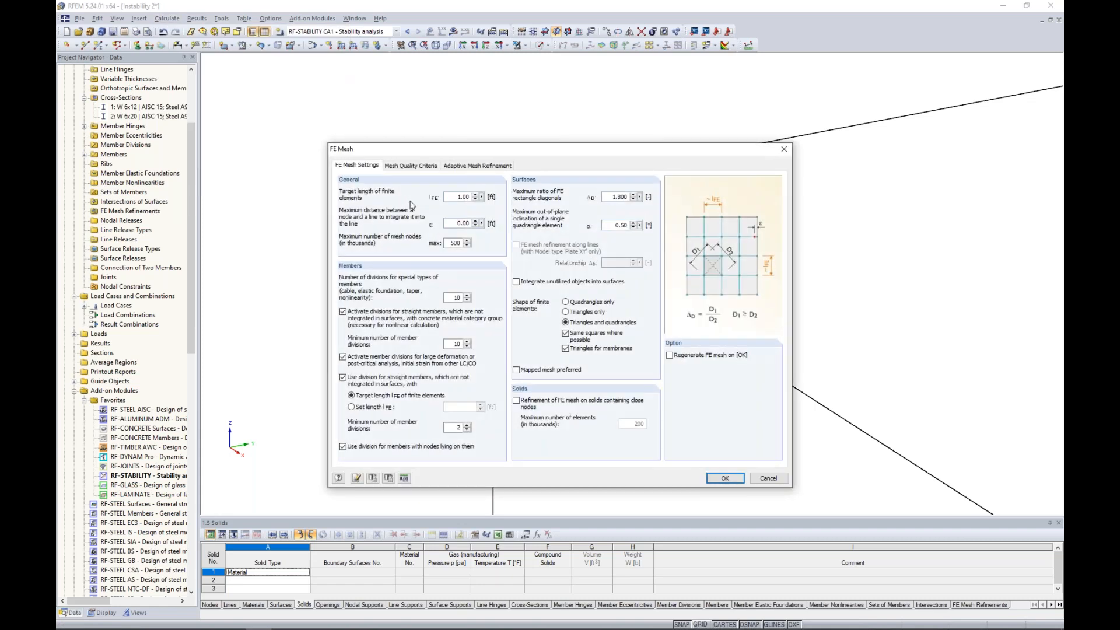
click(451, 224)
click(482, 224)
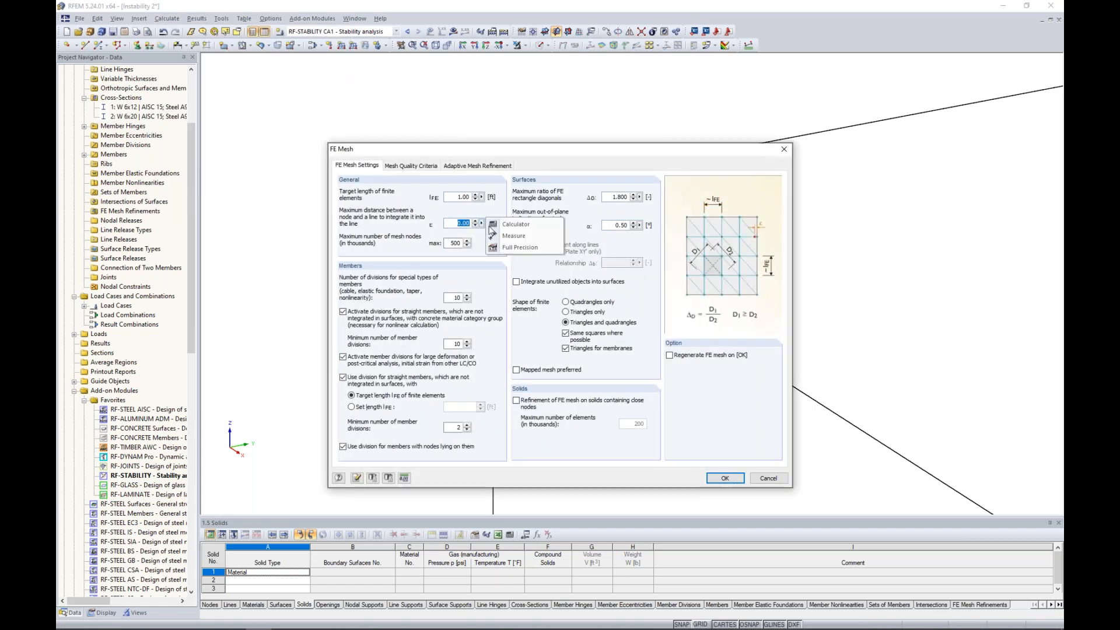
click(509, 255)
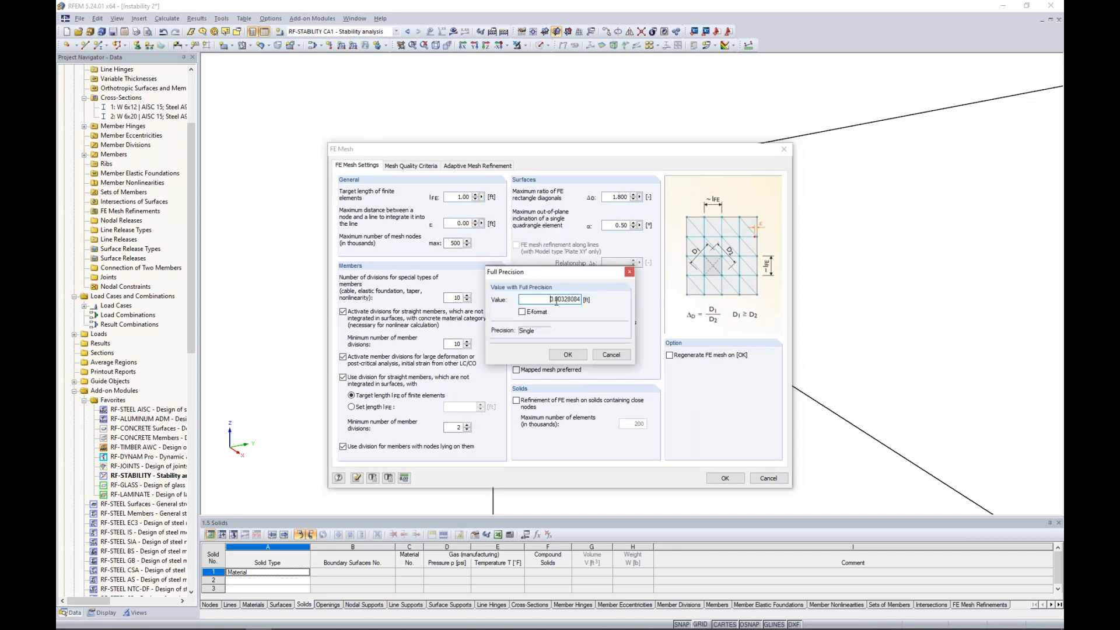
click(611, 355)
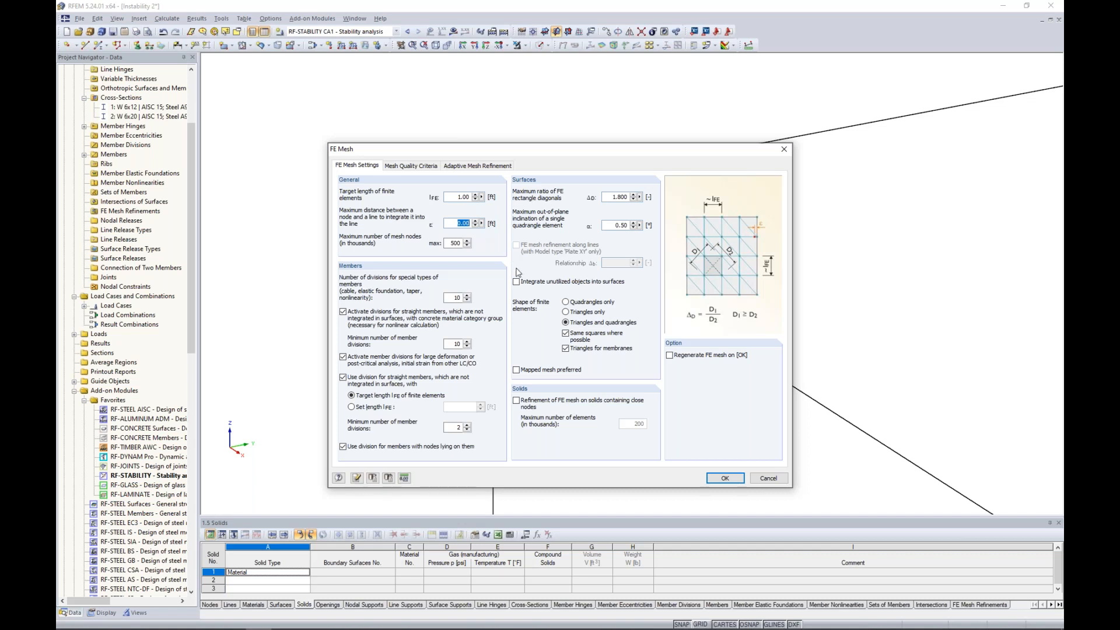
click(768, 478)
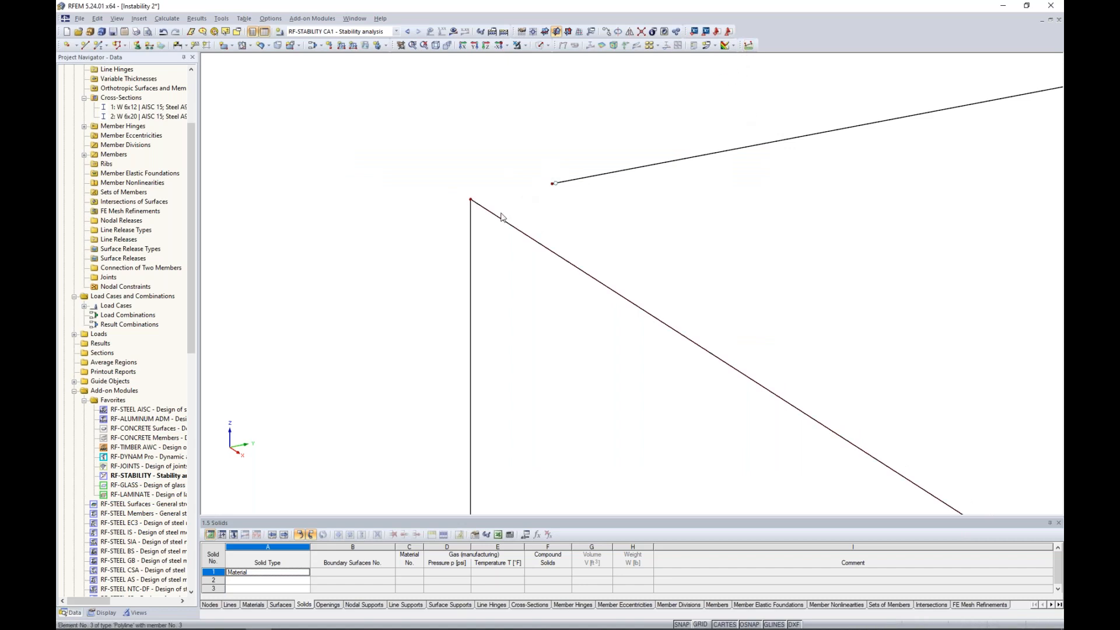
Move the disconnected beam end node onto the column's top node and display the whole frame as a solid model again.
drag(554, 184, 471, 199)
scroll(642, 227, down, 8)
middle_drag(643, 232, 463, 268)
click(539, 45)
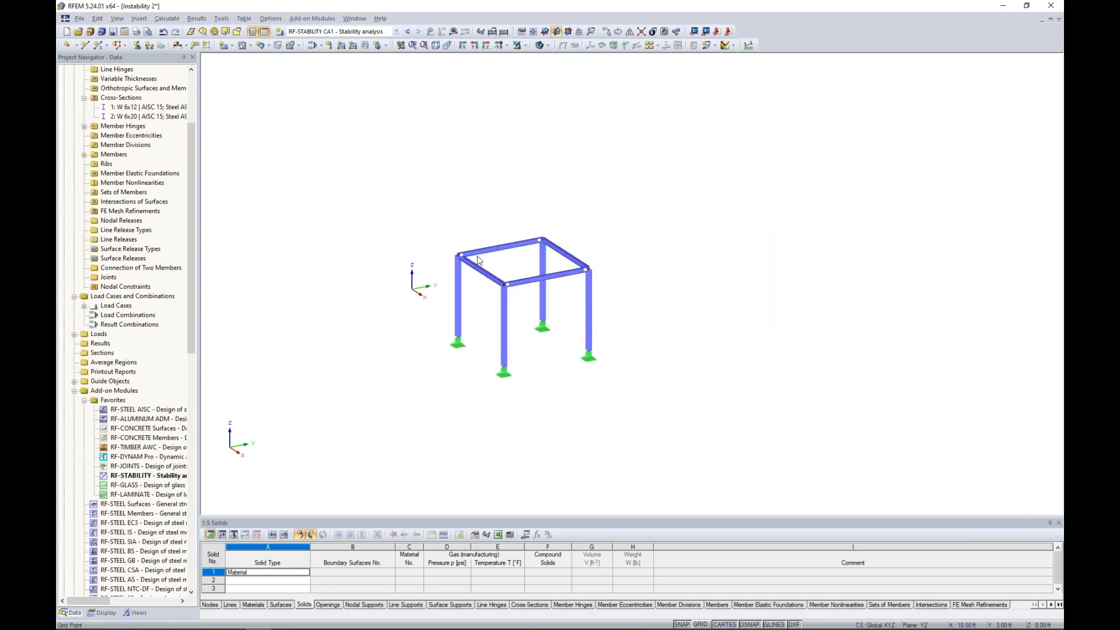
scroll(478, 261, up, 4)
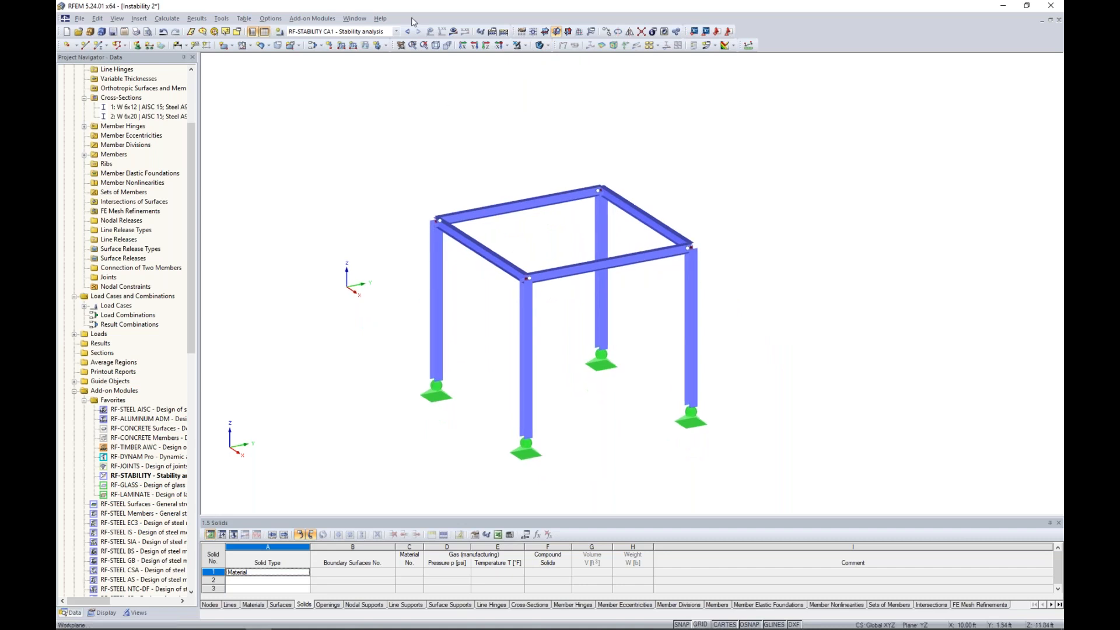
Switch to load case LC1, show its loads and calculate its results.
click(396, 31)
click(374, 40)
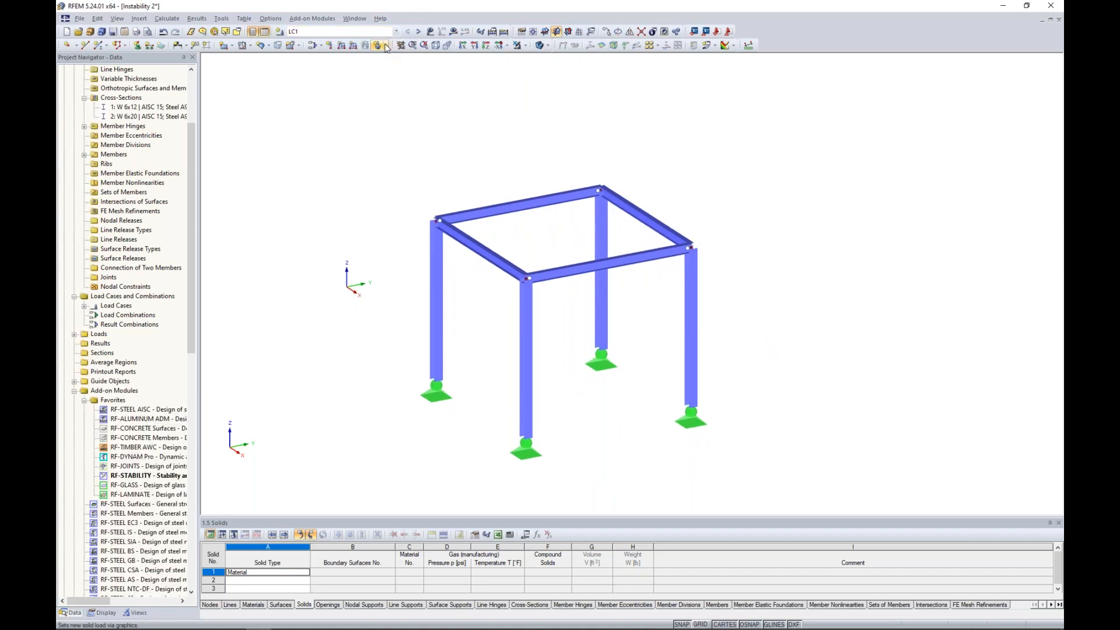
click(430, 31)
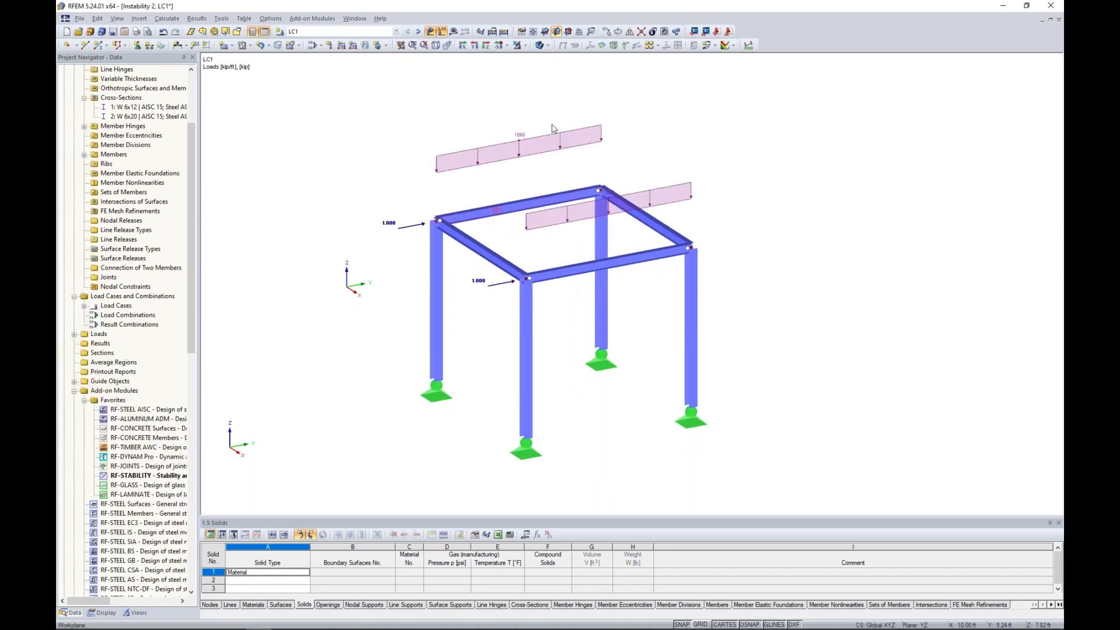
click(453, 31)
click(542, 335)
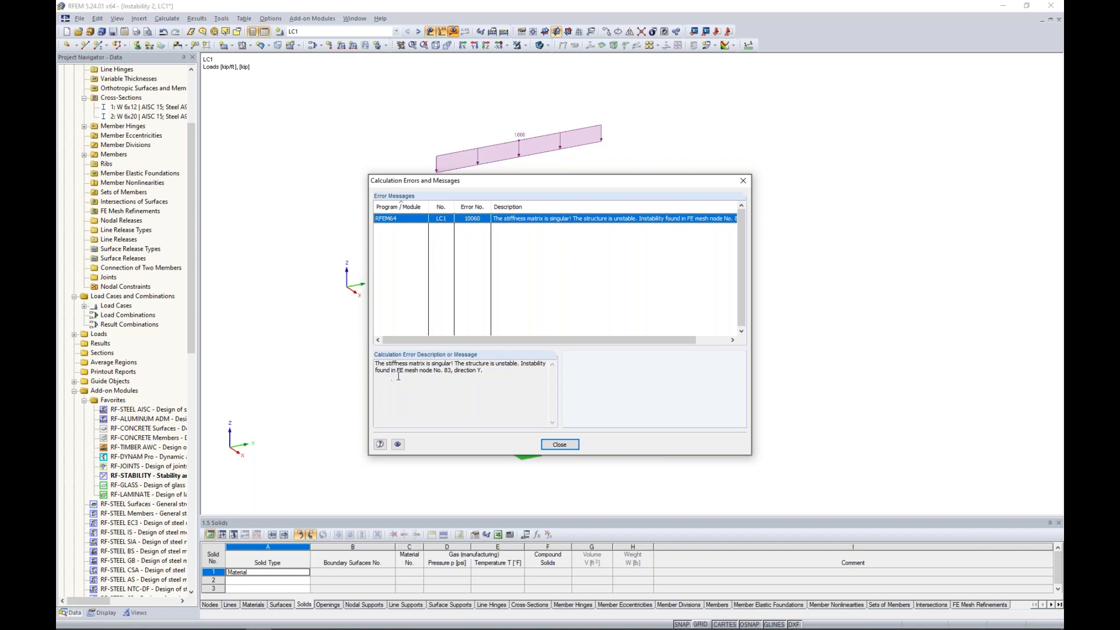
Review the LC1 calculation error message against the marked location on the frame, then close it and hide the loads.
drag(514, 181, 813, 196)
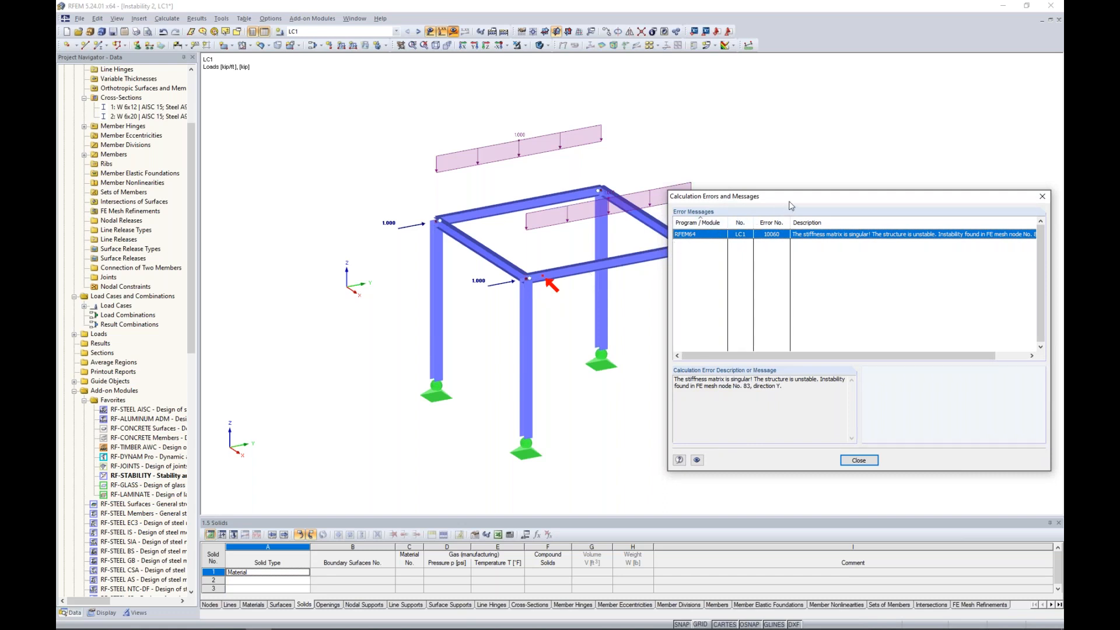
drag(791, 202, 633, 166)
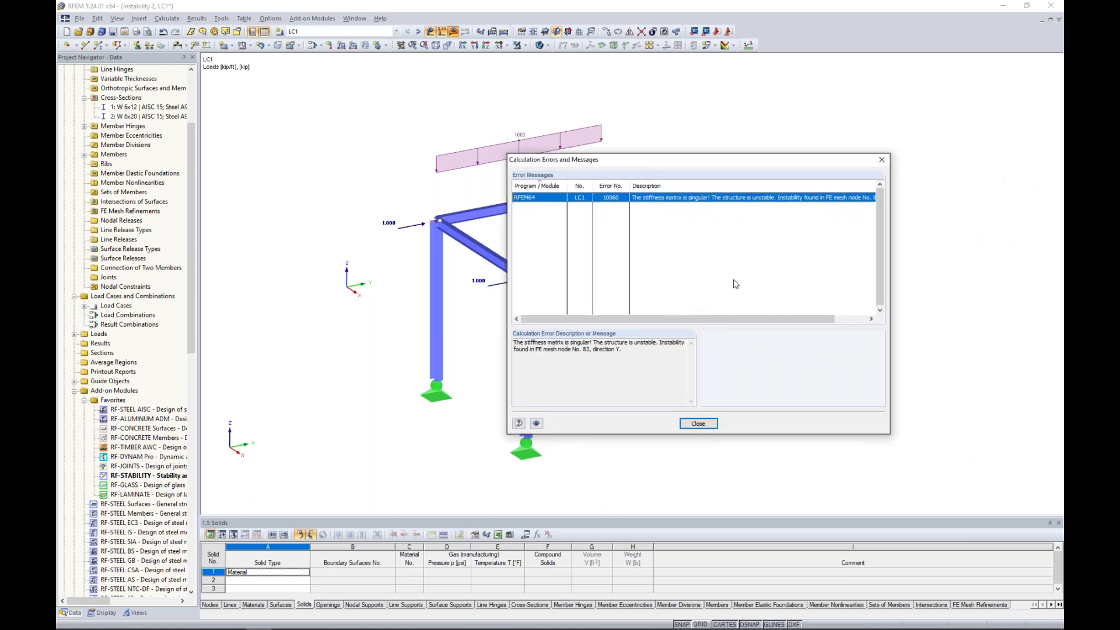
click(625, 351)
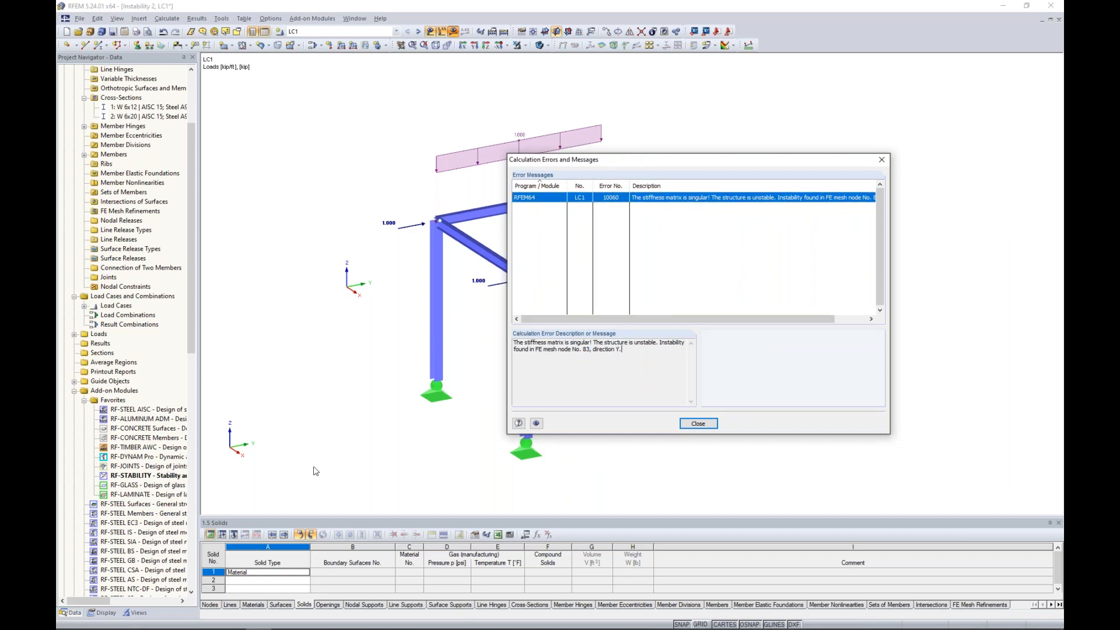
click(698, 423)
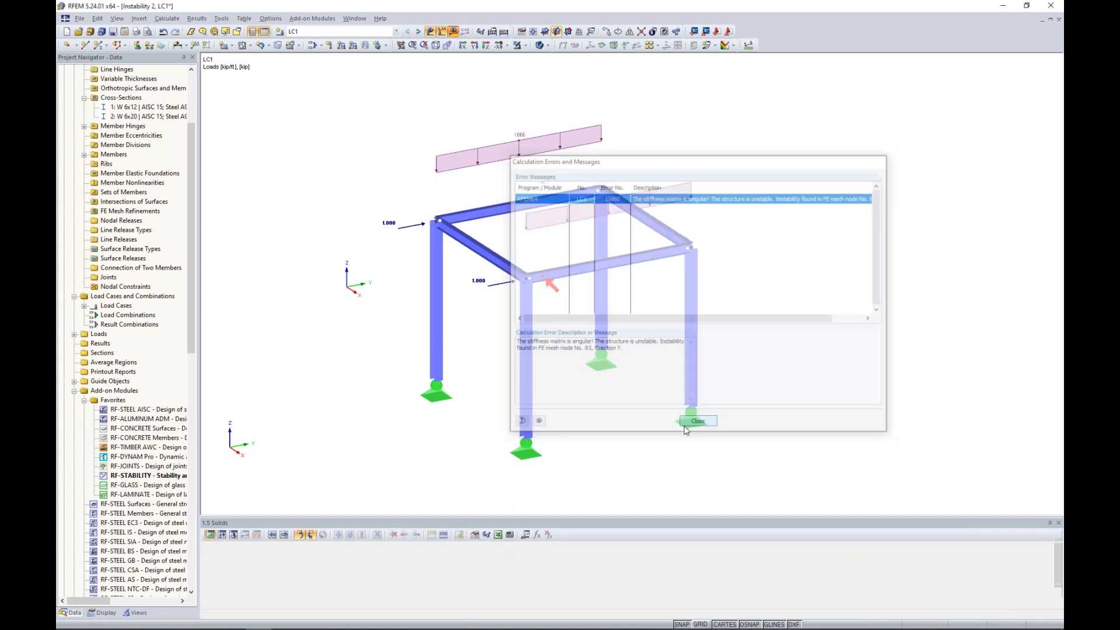
click(430, 31)
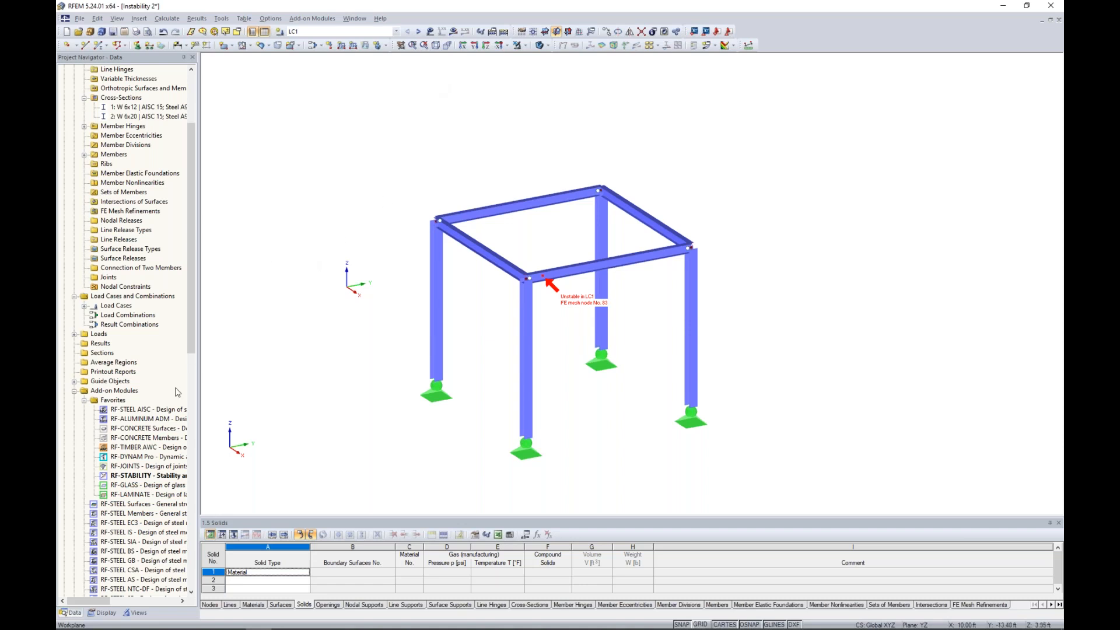
Recalculate the RF-STABILITY analysis with the eigenvector for the unstable model and show its results graphically.
double_click(148, 475)
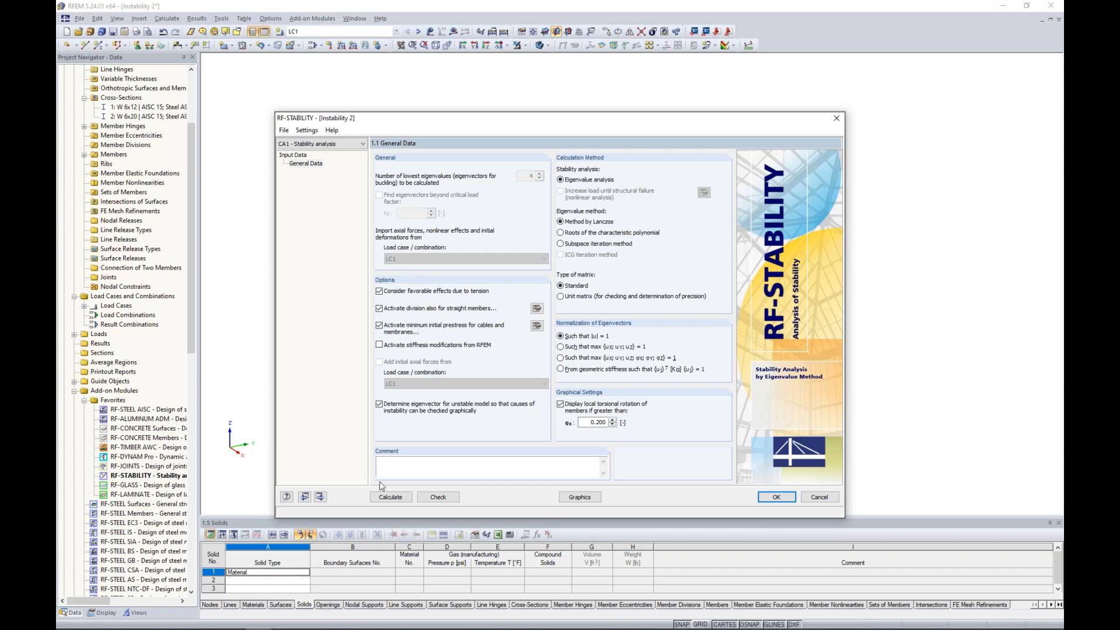
click(389, 497)
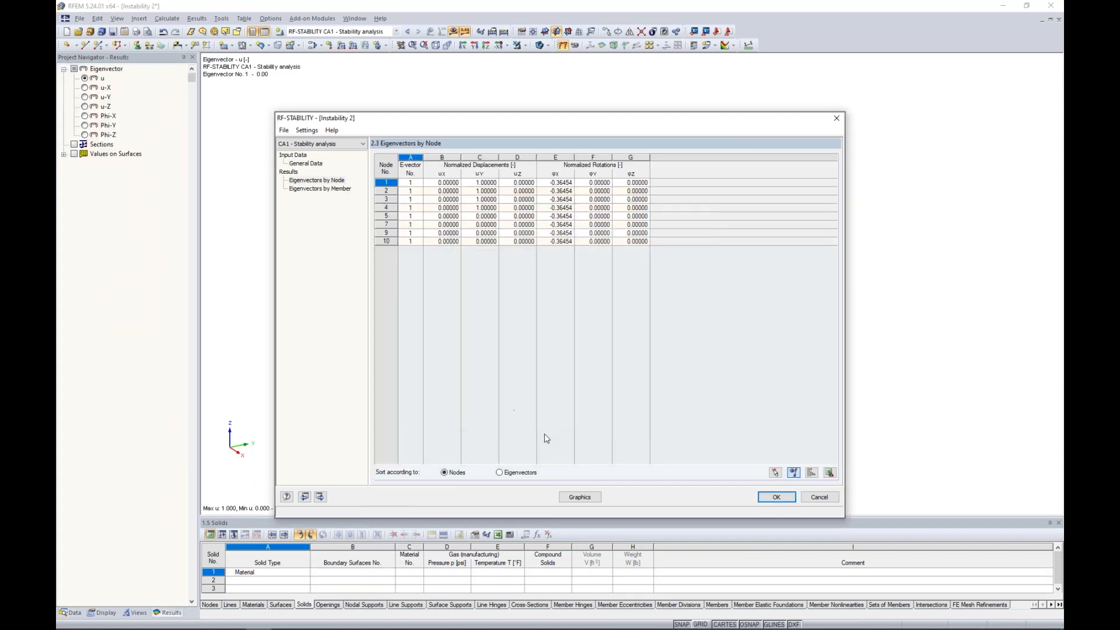
click(579, 497)
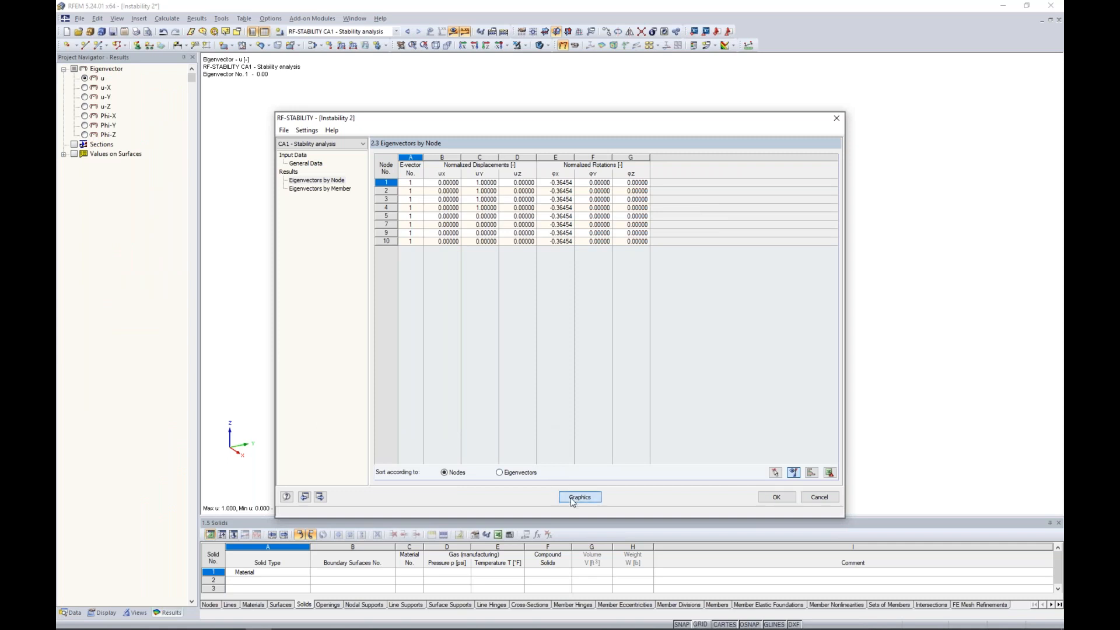
Examine the frame's eigenvector deformation at display factor 1.51, return the factor to 0.51 and hide the results.
ctrl+middle_drag(642, 420, 623, 405)
scroll(571, 461, up, 2)
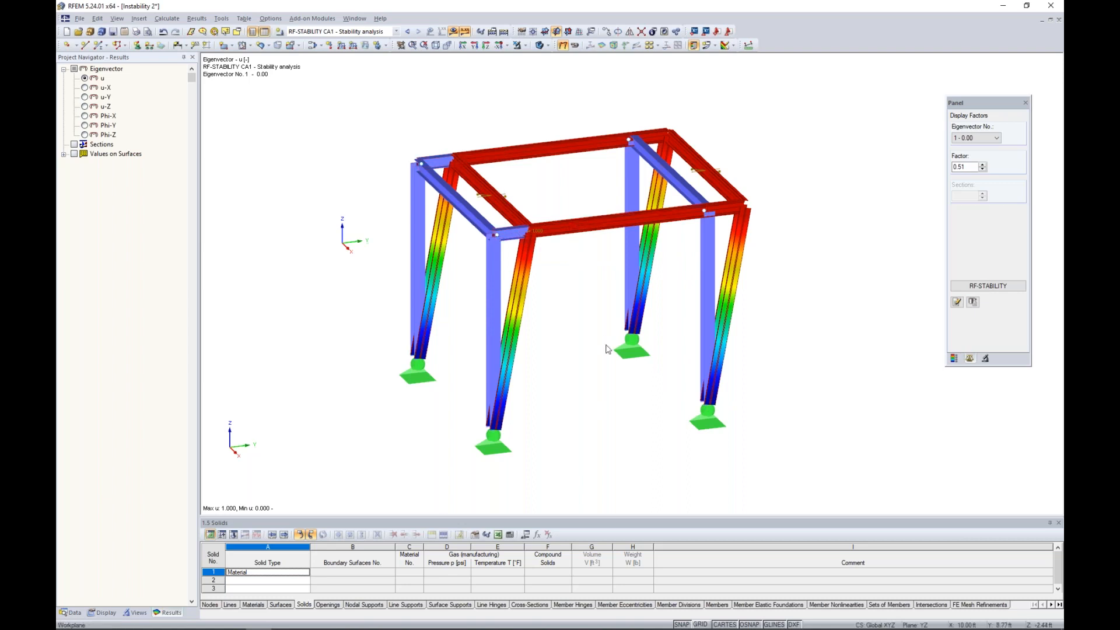
click(983, 166)
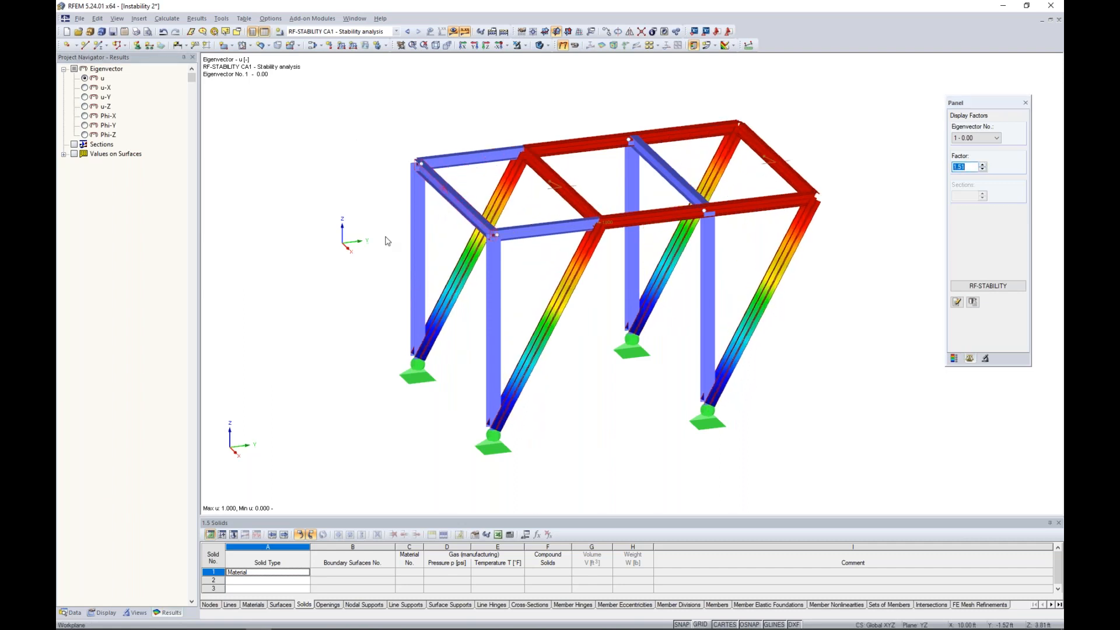
click(983, 169)
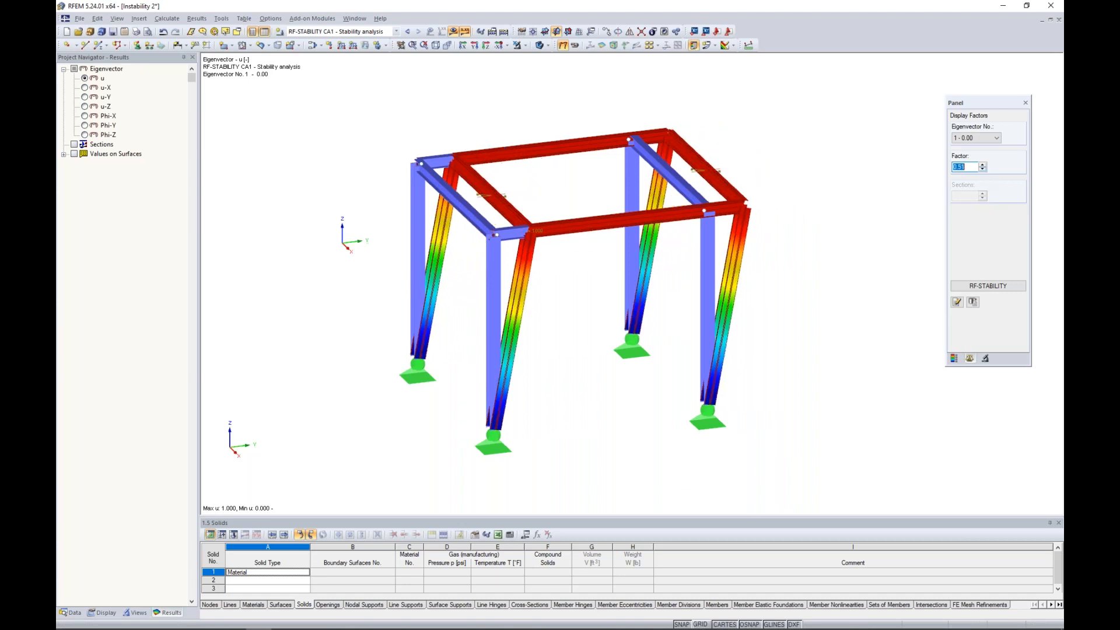
click(562, 45)
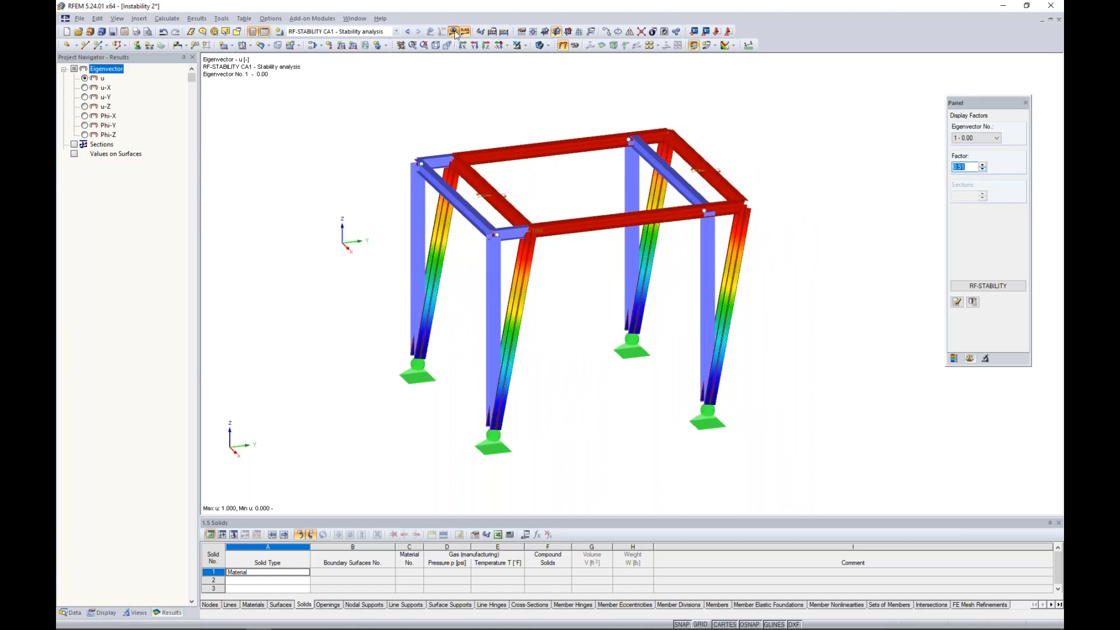
Start a new single member and choose the rolled AISC 15 angle L 3-1/2x3-1/2x3/8 as its cross-section.
click(96, 48)
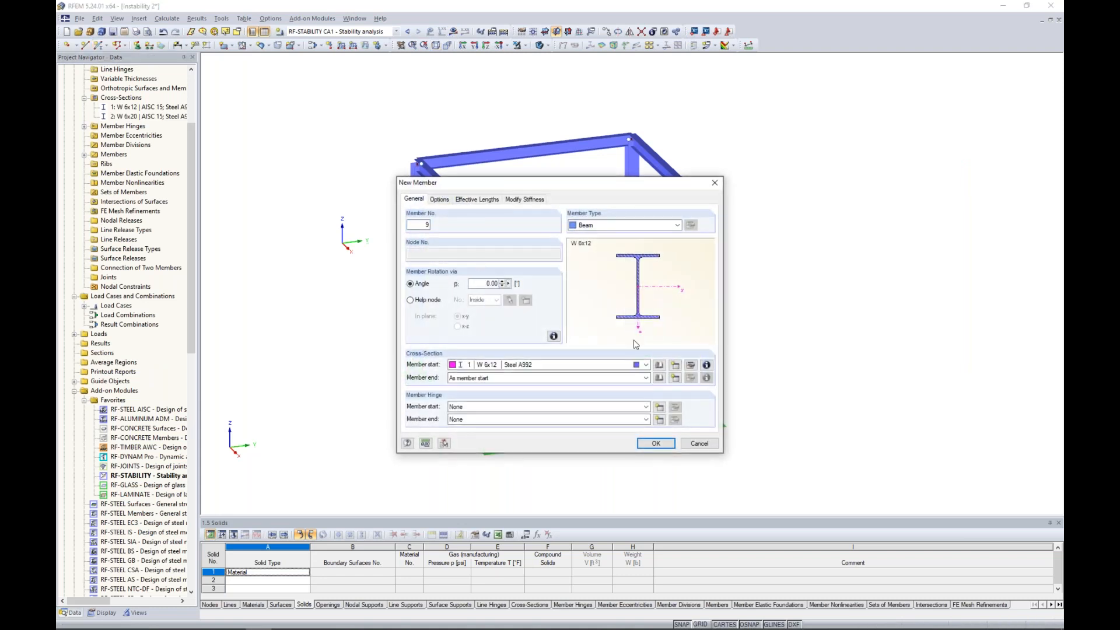
click(659, 365)
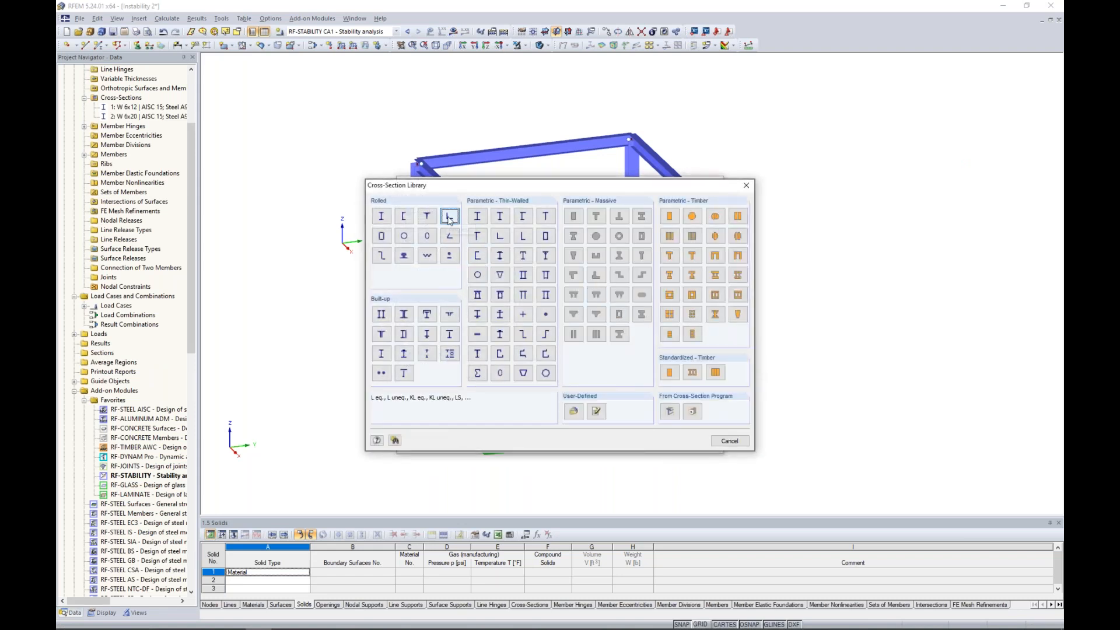
key(Escape)
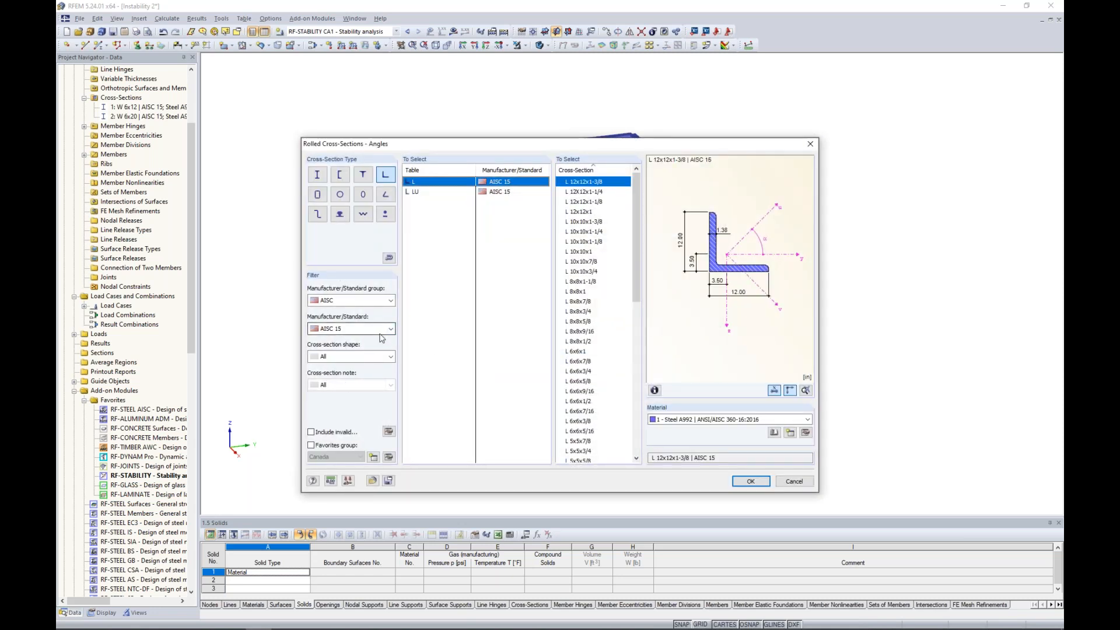
drag(636, 259, 635, 371)
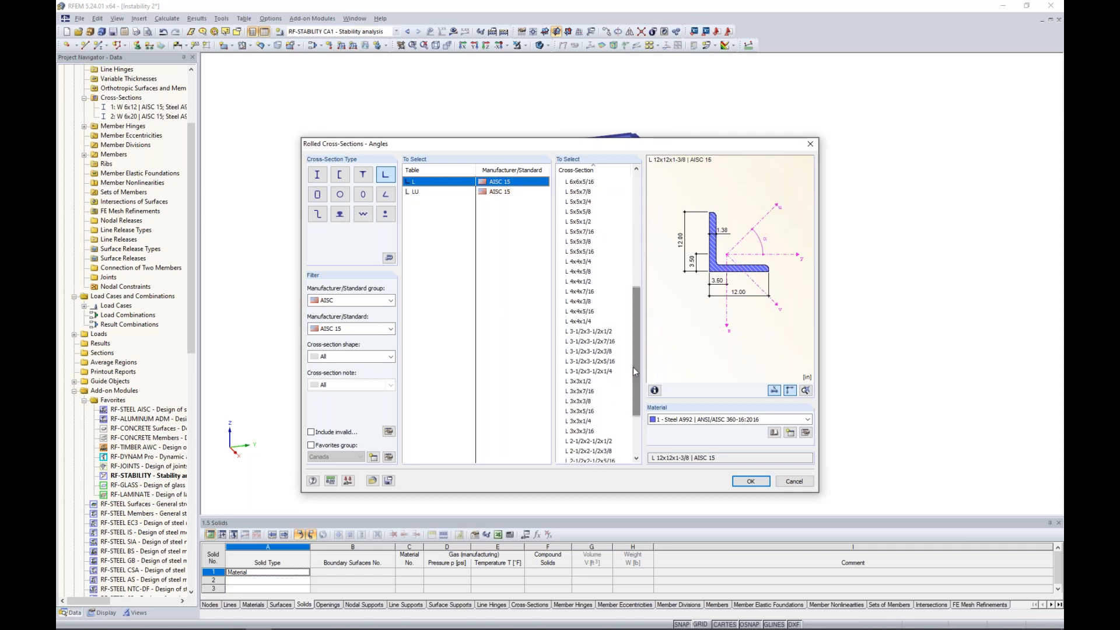
click(605, 352)
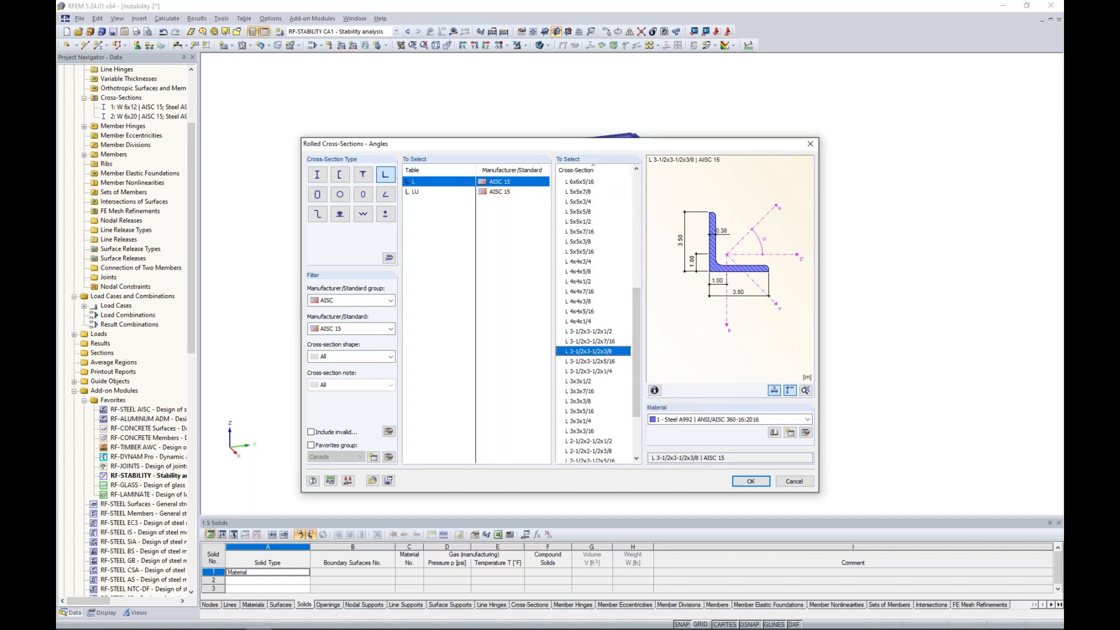
Assign Steel A36 per ANSI/AISC 360-16:2016 as the angle's material and accept the cross-section.
click(774, 433)
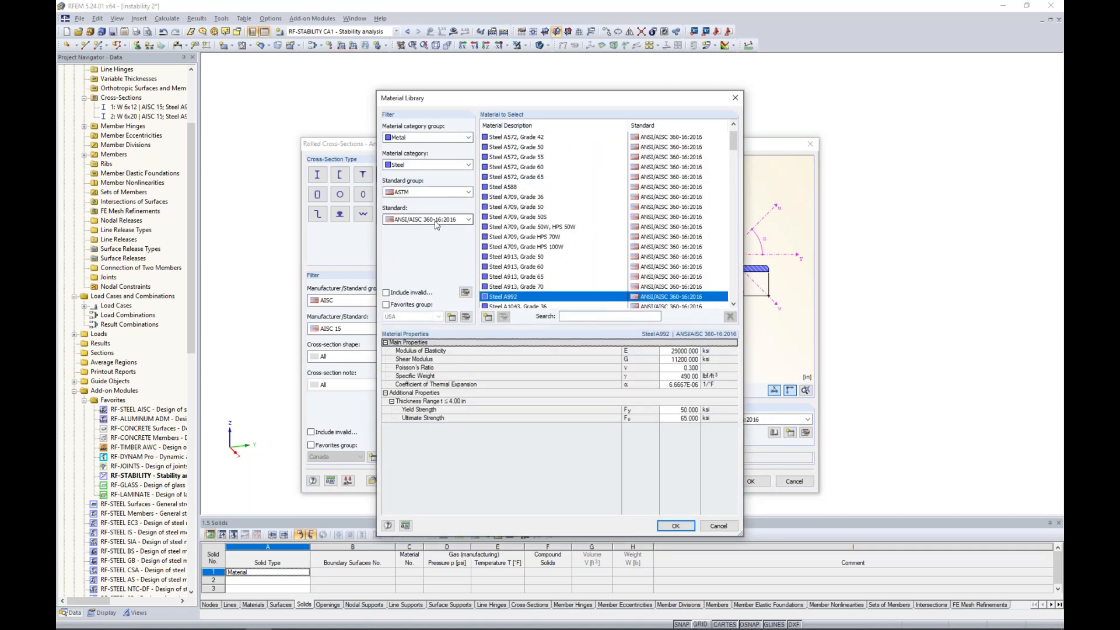
scroll(534, 199, up, 1)
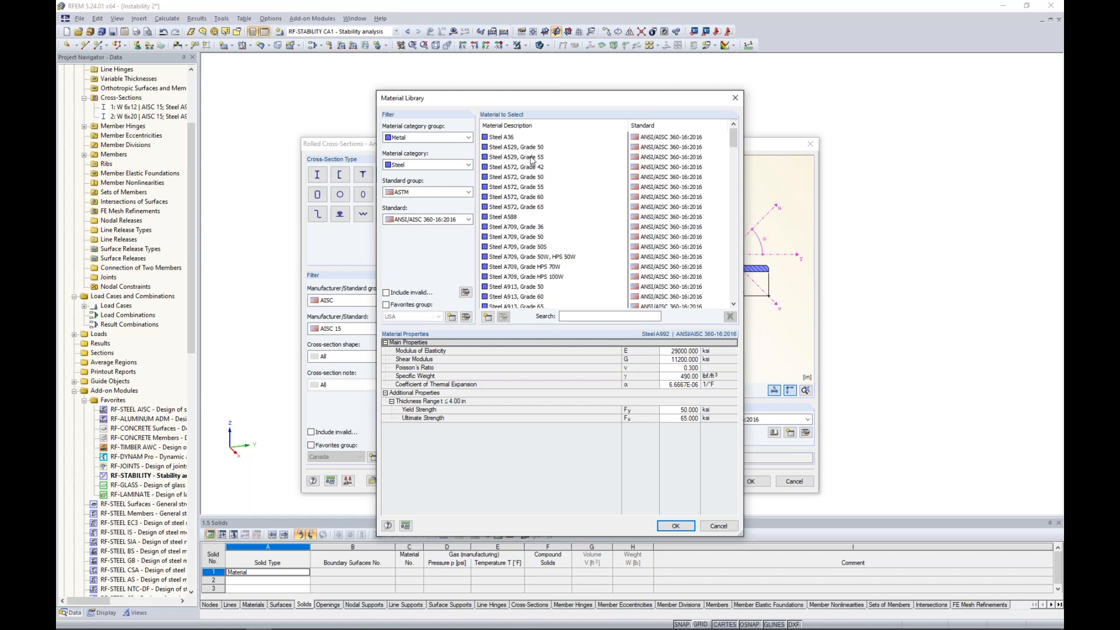
click(511, 138)
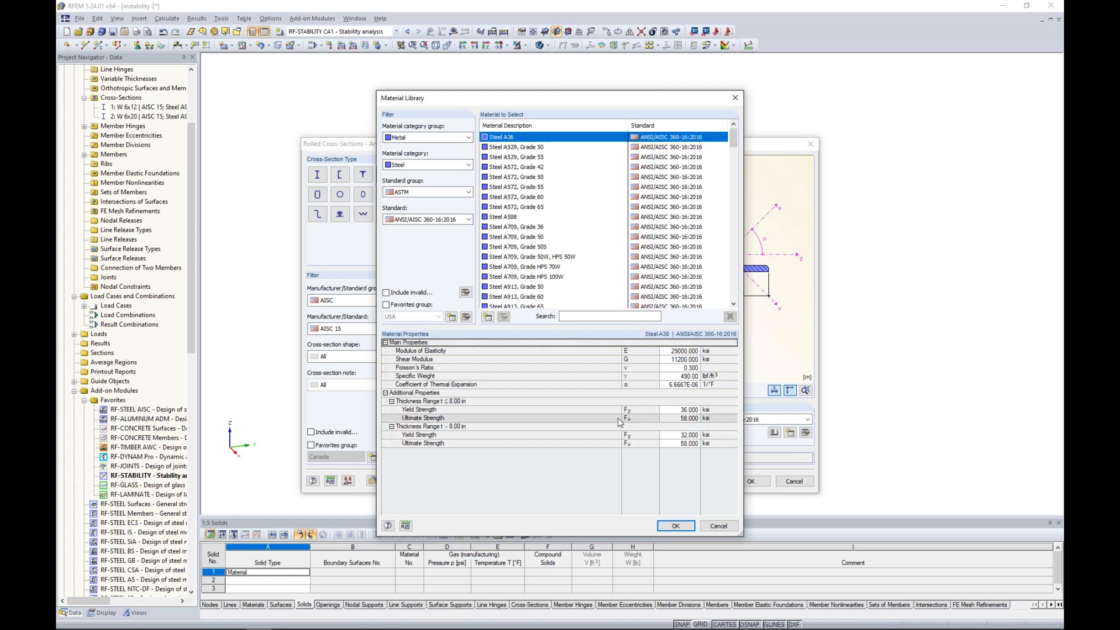
click(677, 527)
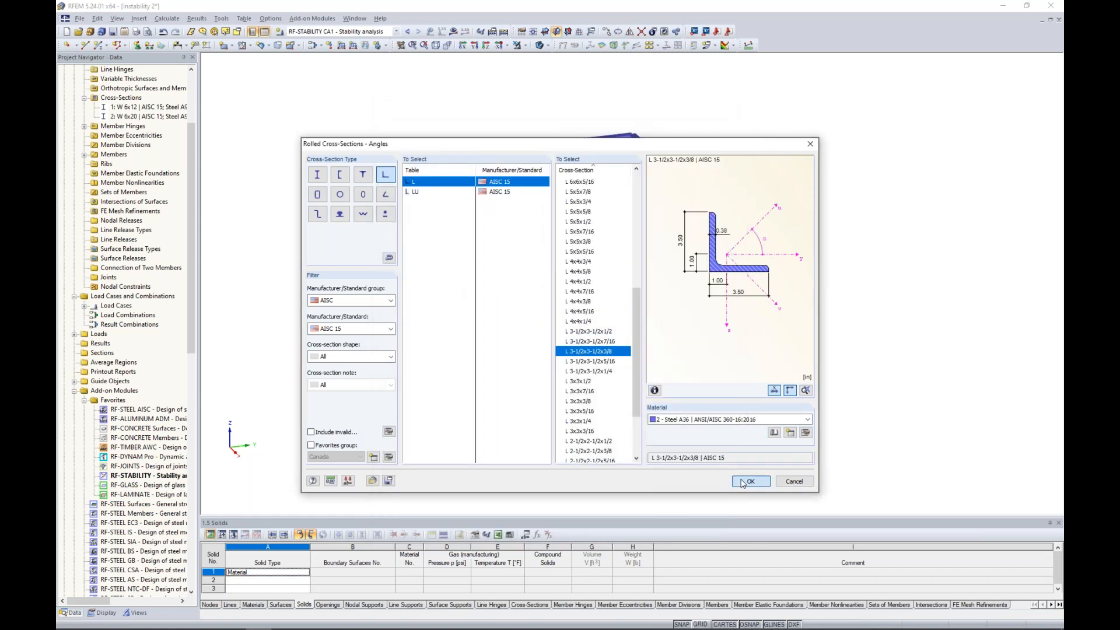
click(751, 482)
Set the new member's type to Tension and accept its definition to begin placing it in the frame.
click(629, 225)
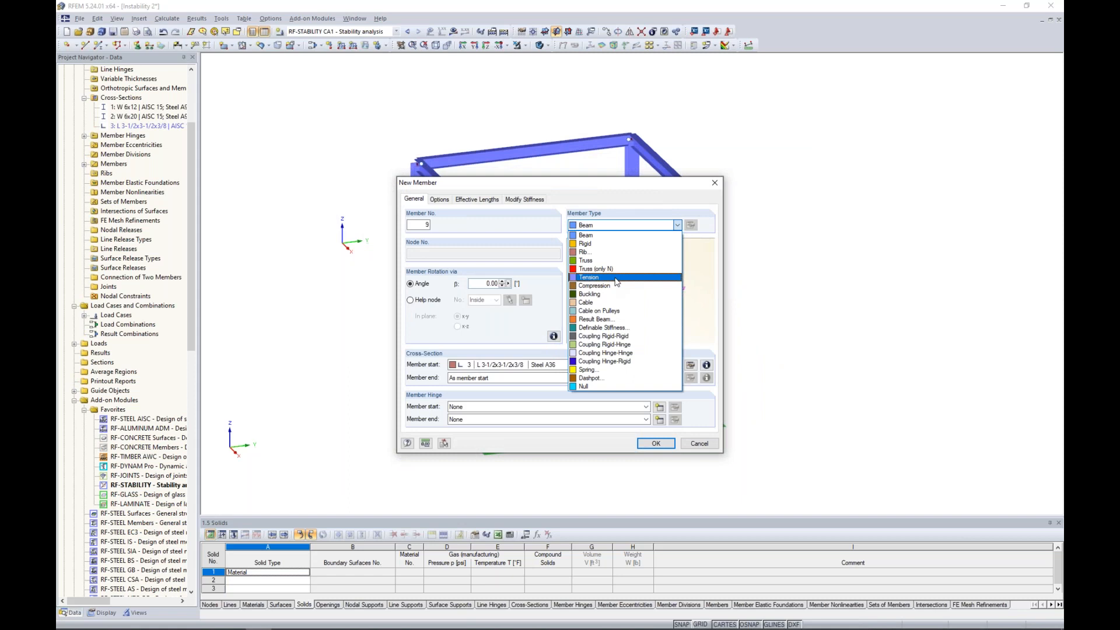
click(617, 277)
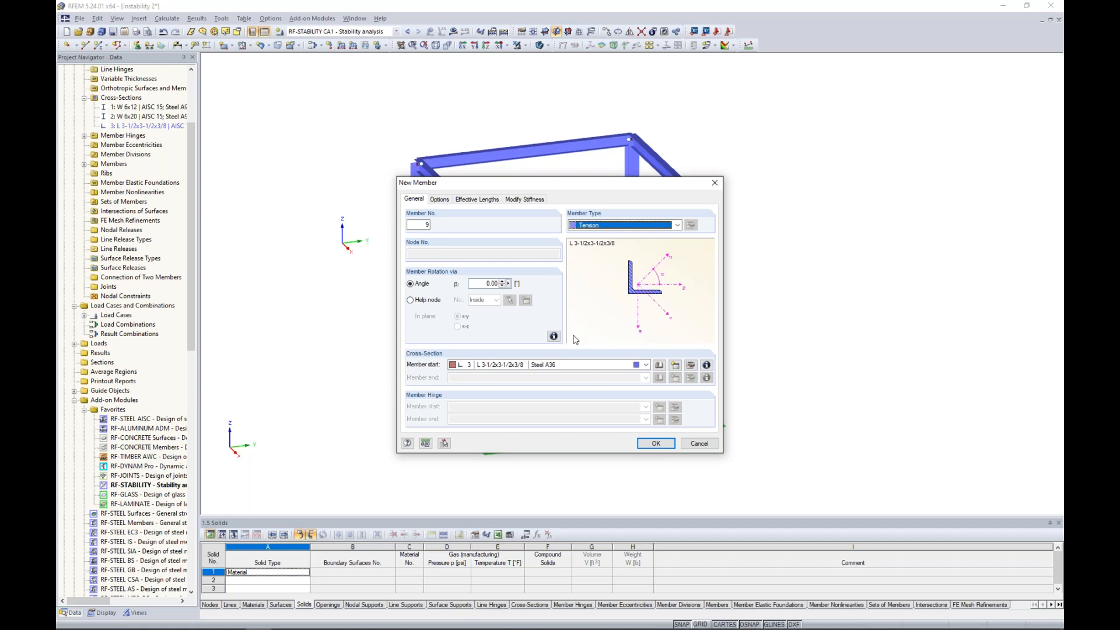
click(656, 443)
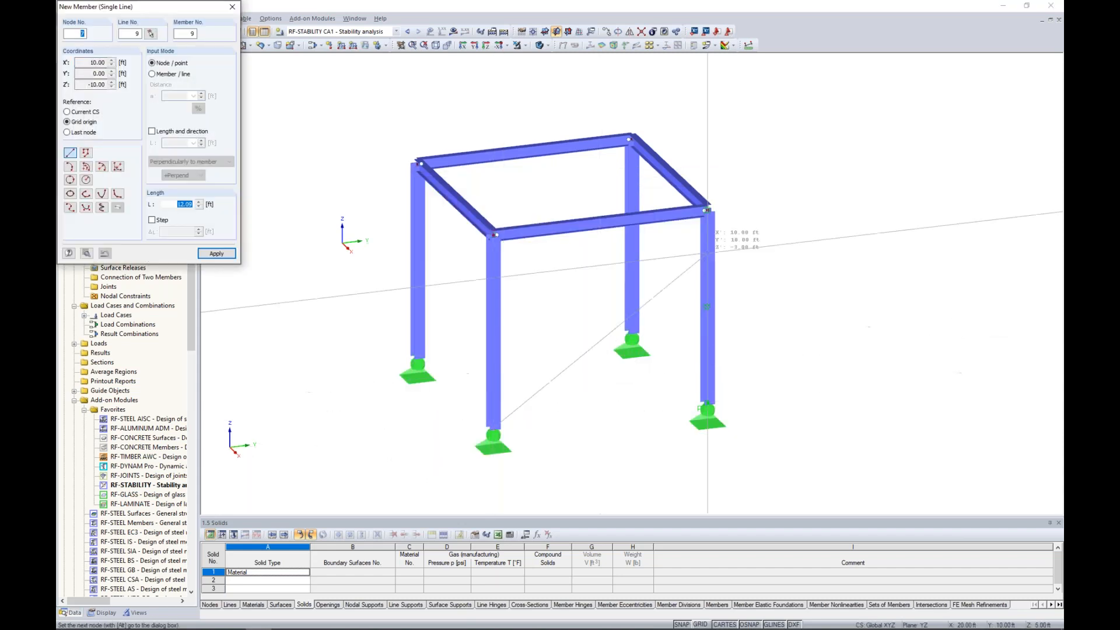
Place tension diagonals from the left column bases to the opposite column tops in the front and rear bays, then finish member placement.
click(494, 427)
click(432, 353)
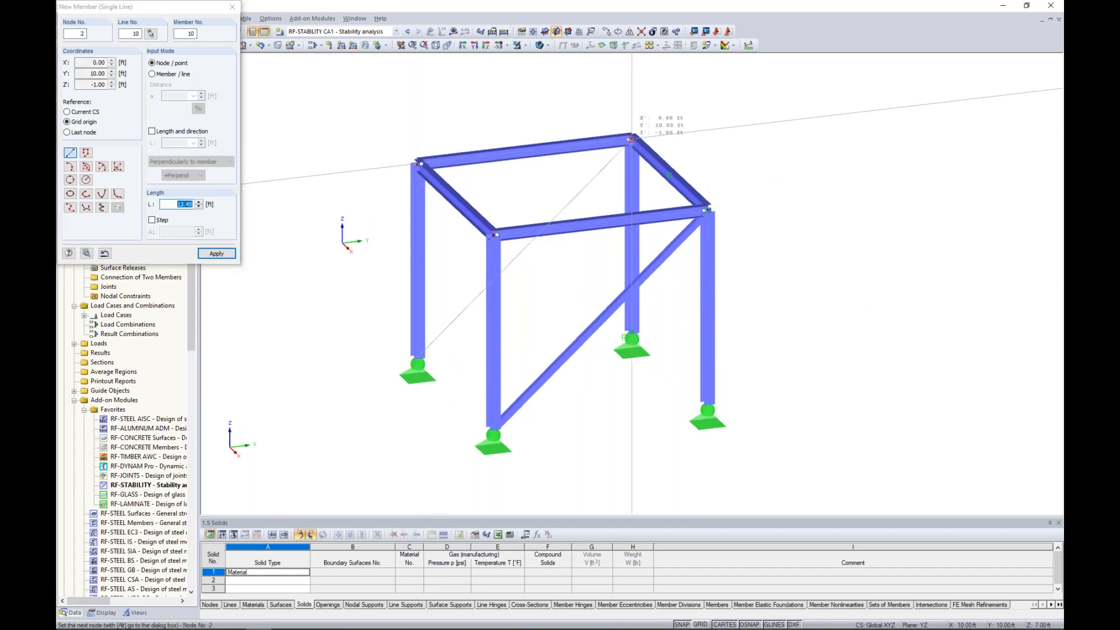
click(631, 138)
key(Escape)
Switch the active load case to LC1 and calculate its results for the braced frame.
click(382, 31)
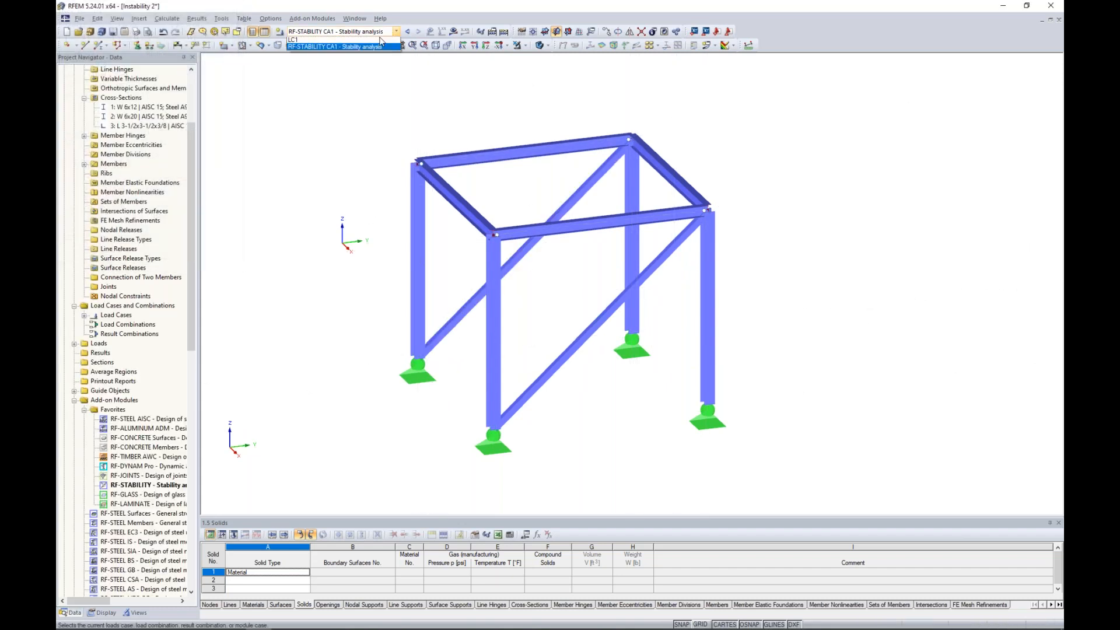
click(380, 40)
click(453, 32)
click(537, 336)
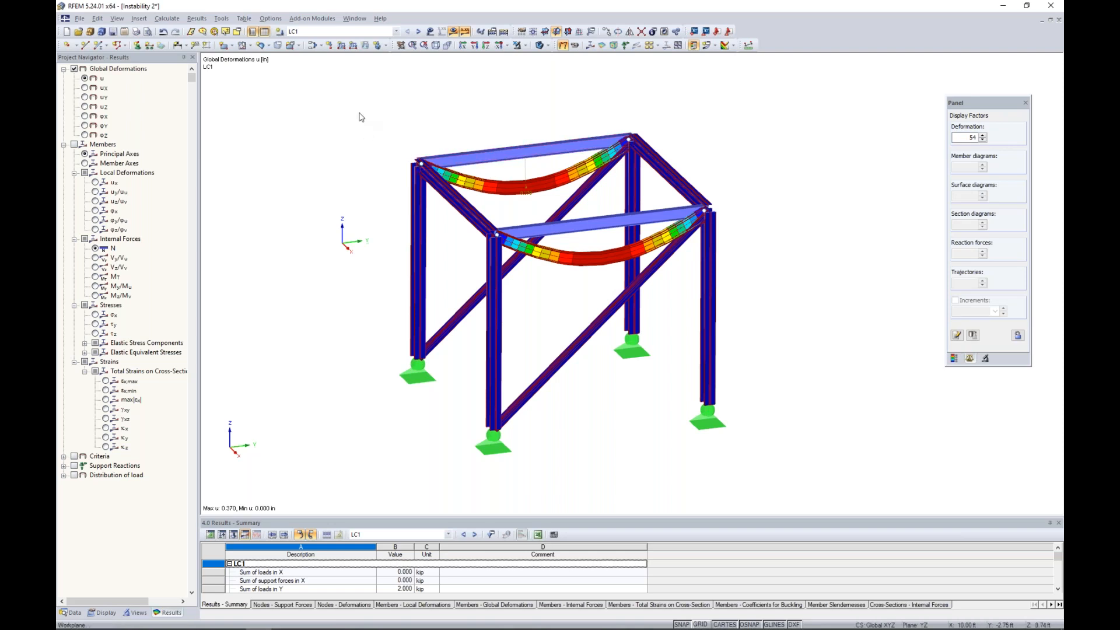
Switch to the open Instability 3 model and bring its arched structure into closer view.
click(354, 18)
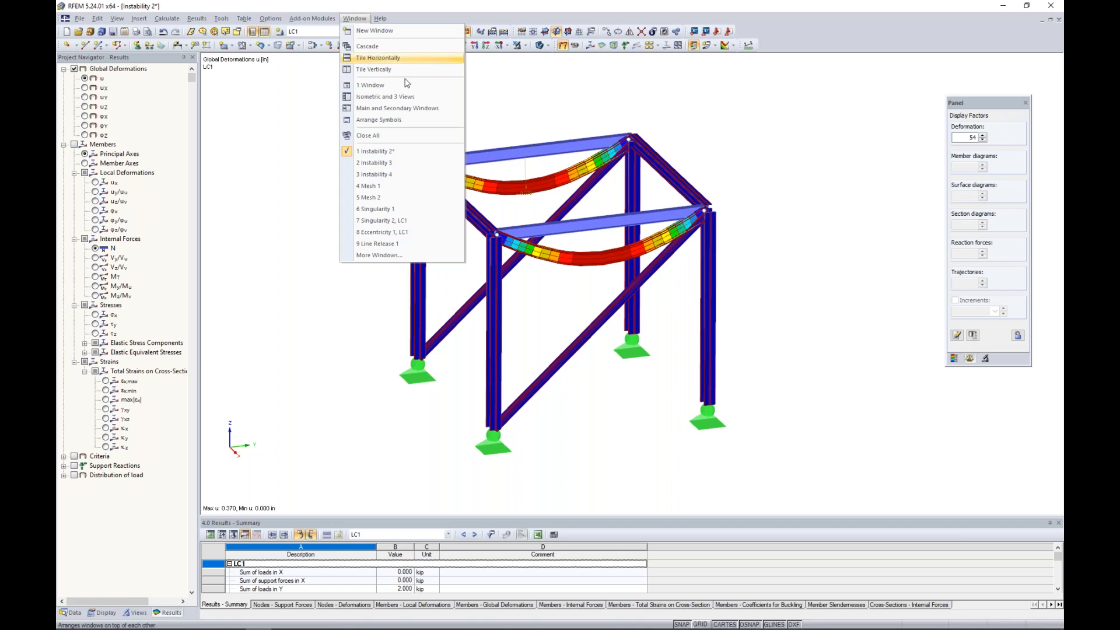
click(389, 163)
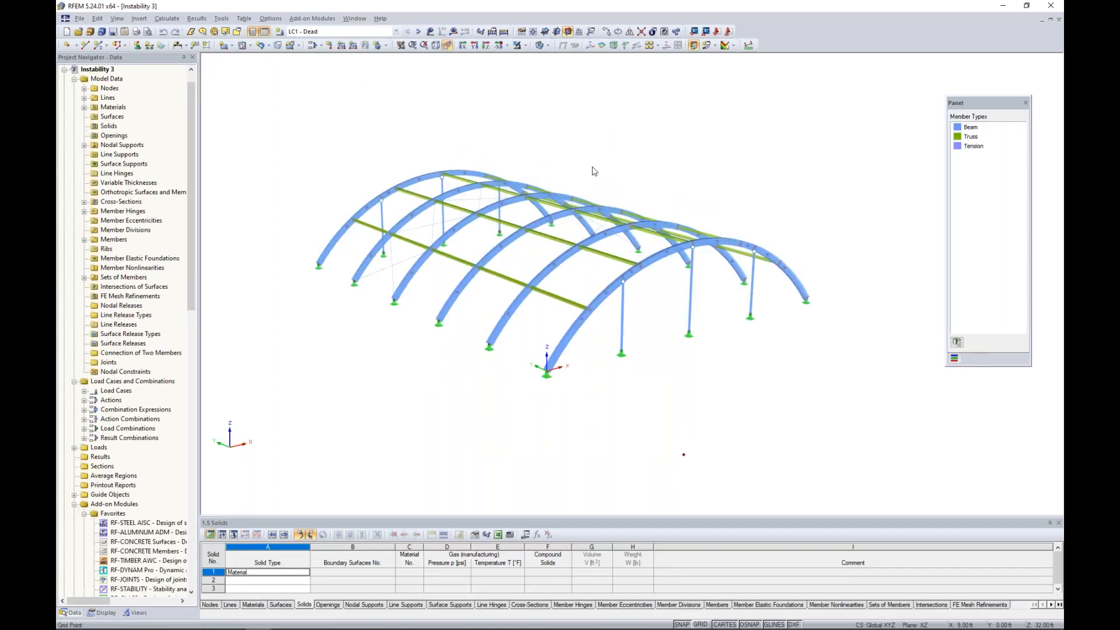
scroll(653, 206, up, 1)
middle_drag(652, 206, 664, 201)
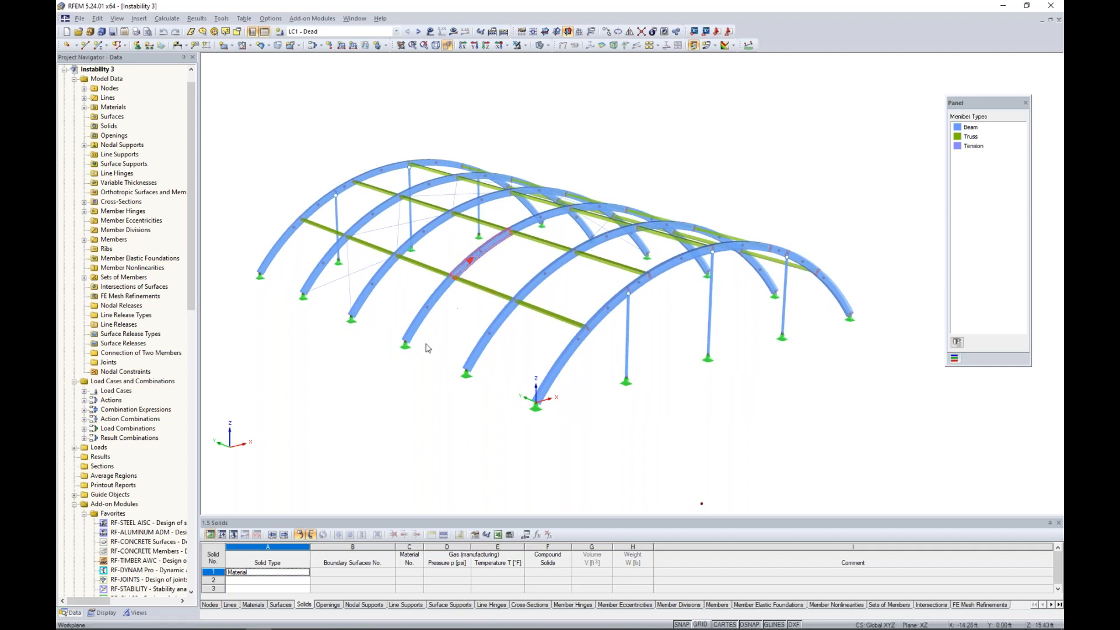
View the arch structure in Standard graphics colors and return the coloring to Member Type.
click(103, 612)
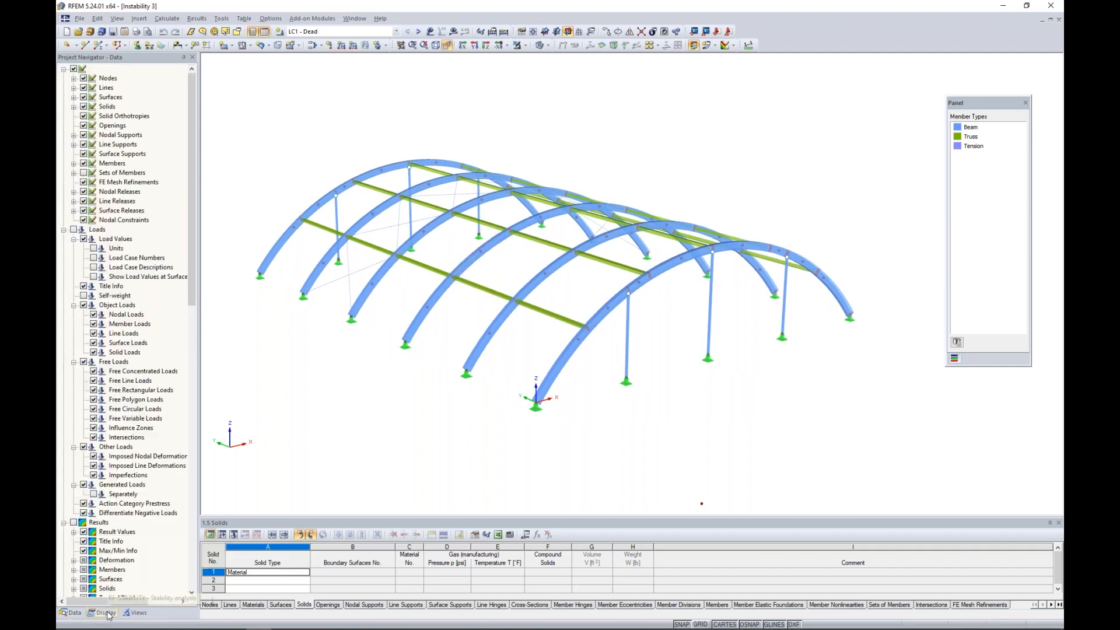
scroll(130, 468, down, 10)
click(84, 419)
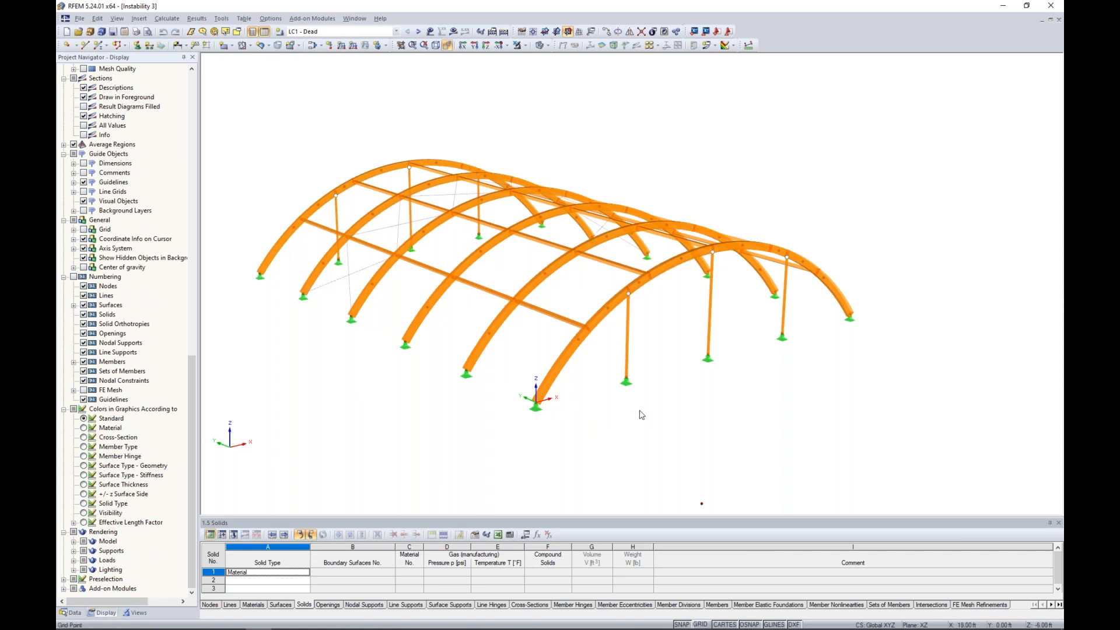
middle_drag(686, 417, 740, 423)
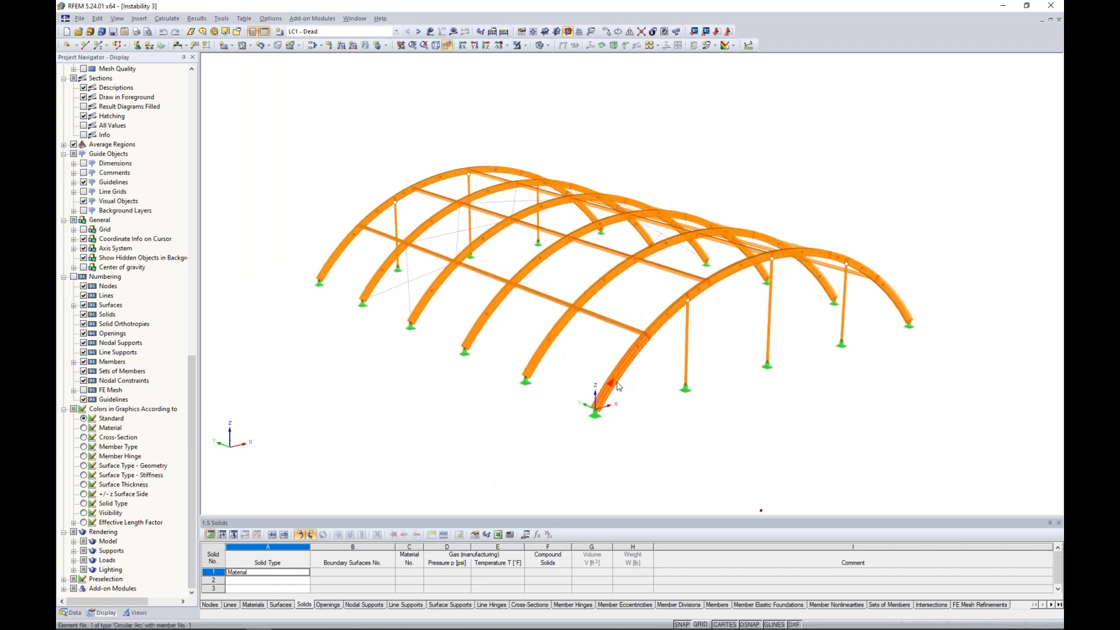
click(83, 447)
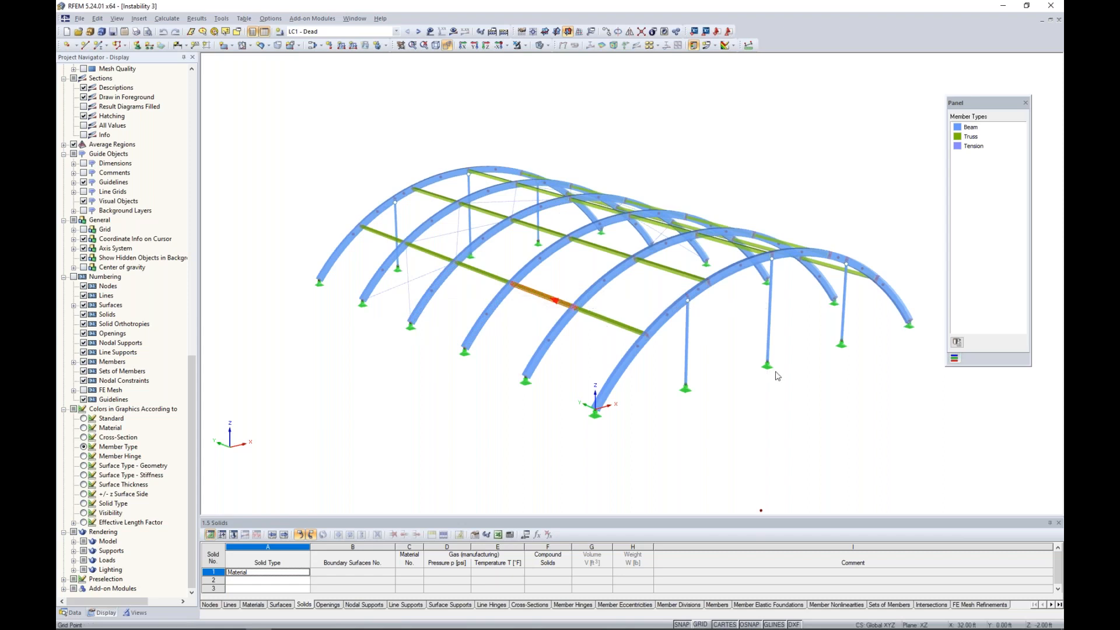
Inspect the member type and cross-section of a diagonal bracing rod between the arches, leaving its definition unedited.
ctrl+middle_drag(587, 333, 617, 344)
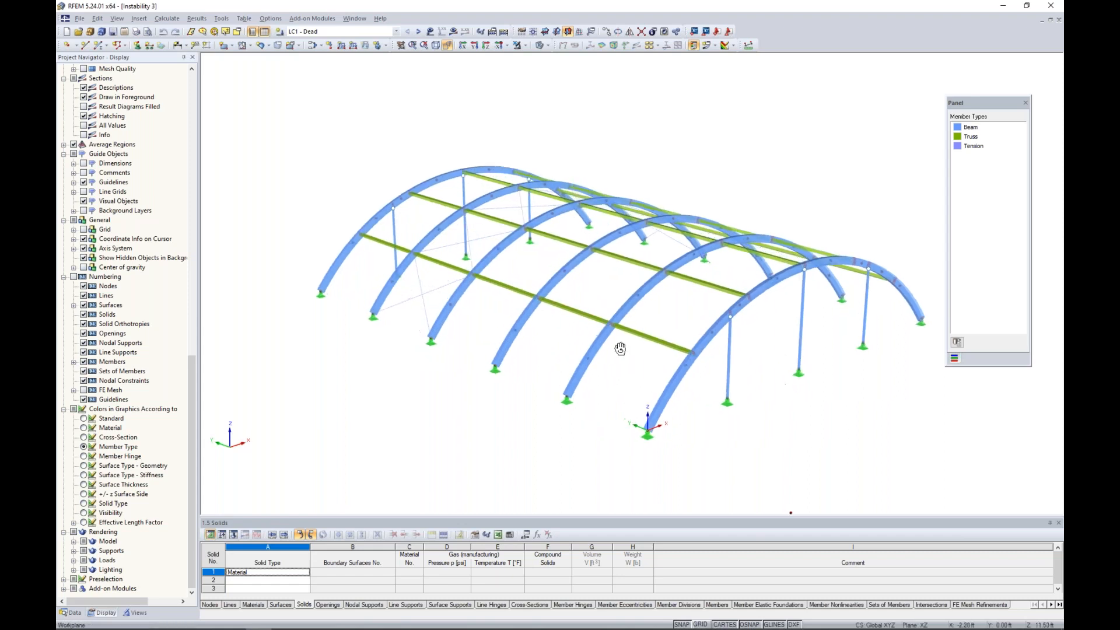
double_click(434, 290)
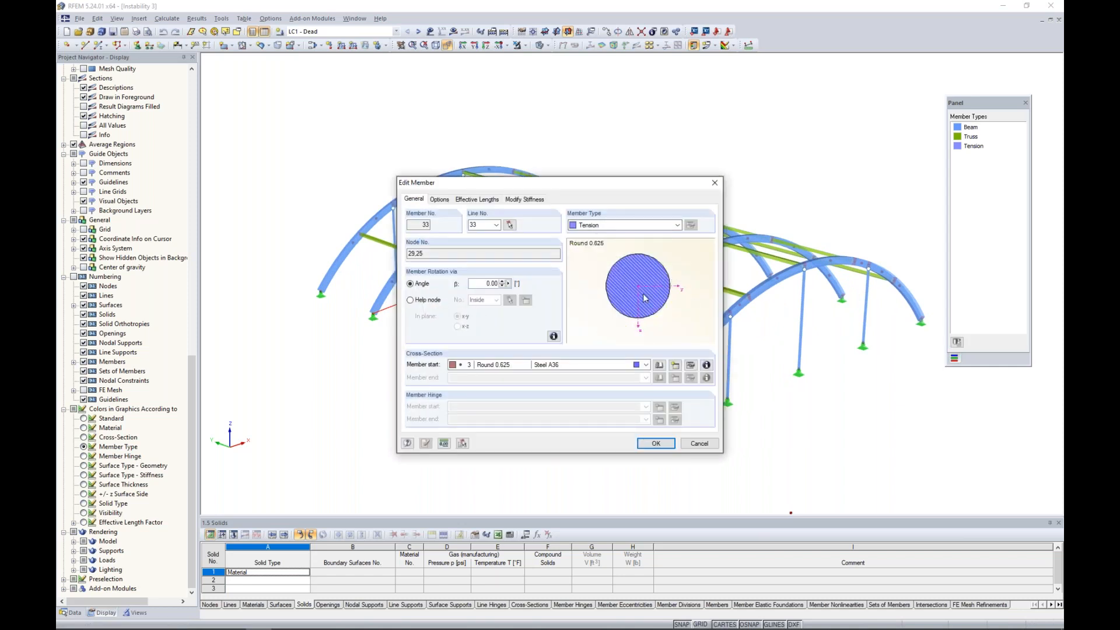
click(713, 446)
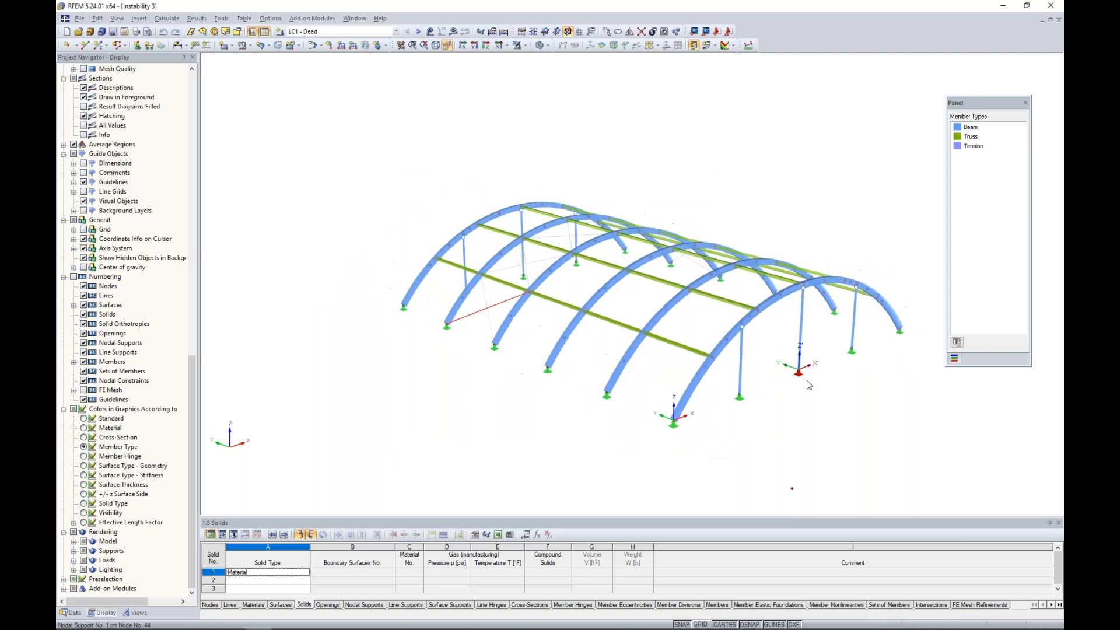
Display the LC1 - Dead loads on the arch structure and examine them from several angles.
ctrl+middle_drag(821, 401, 757, 376)
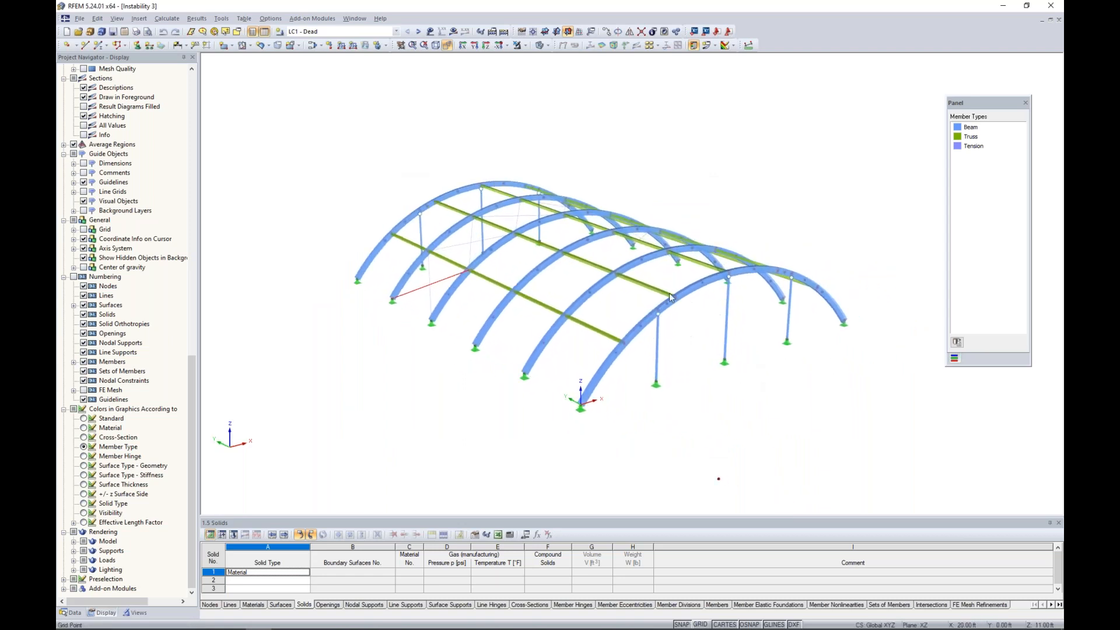
click(430, 32)
ctrl+middle_drag(613, 145, 769, 139)
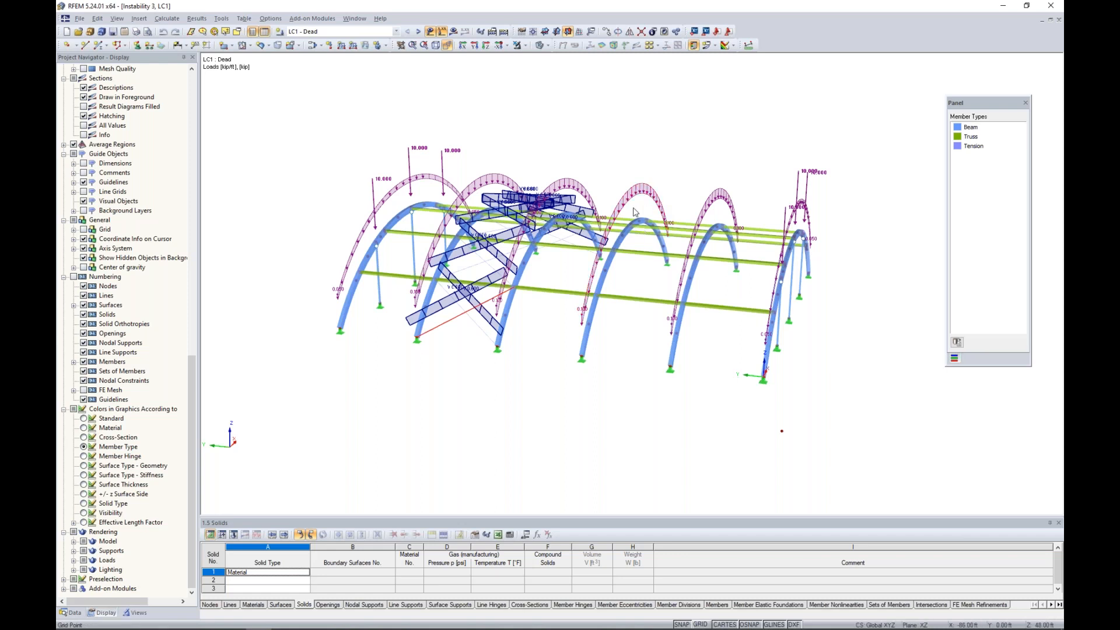
ctrl+middle_drag(635, 212, 586, 168)
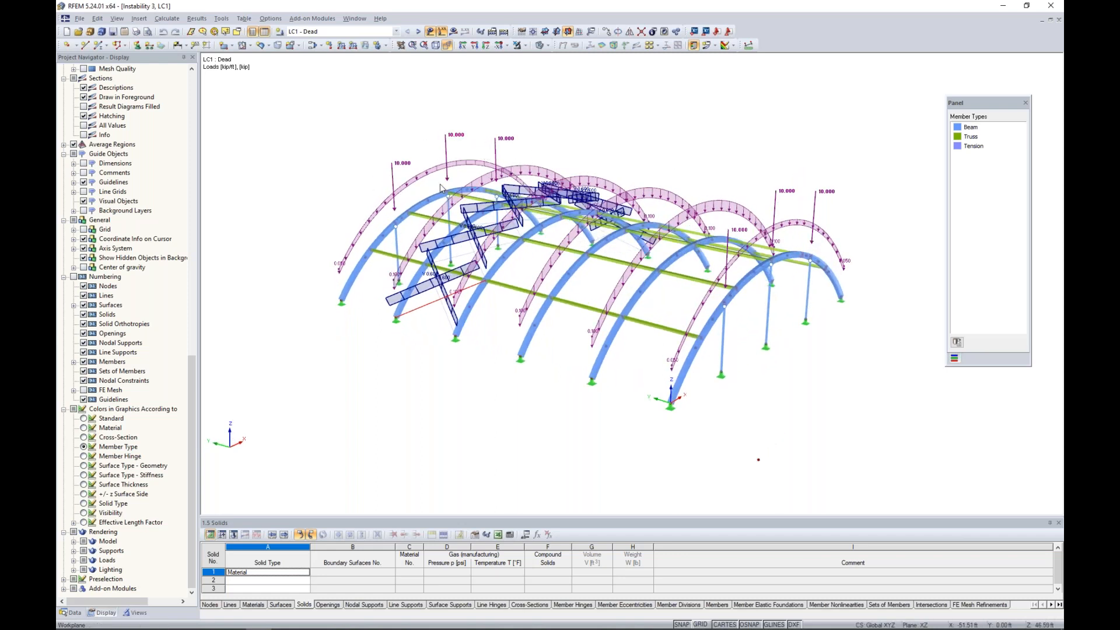
ctrl+middle_drag(817, 186, 470, 320)
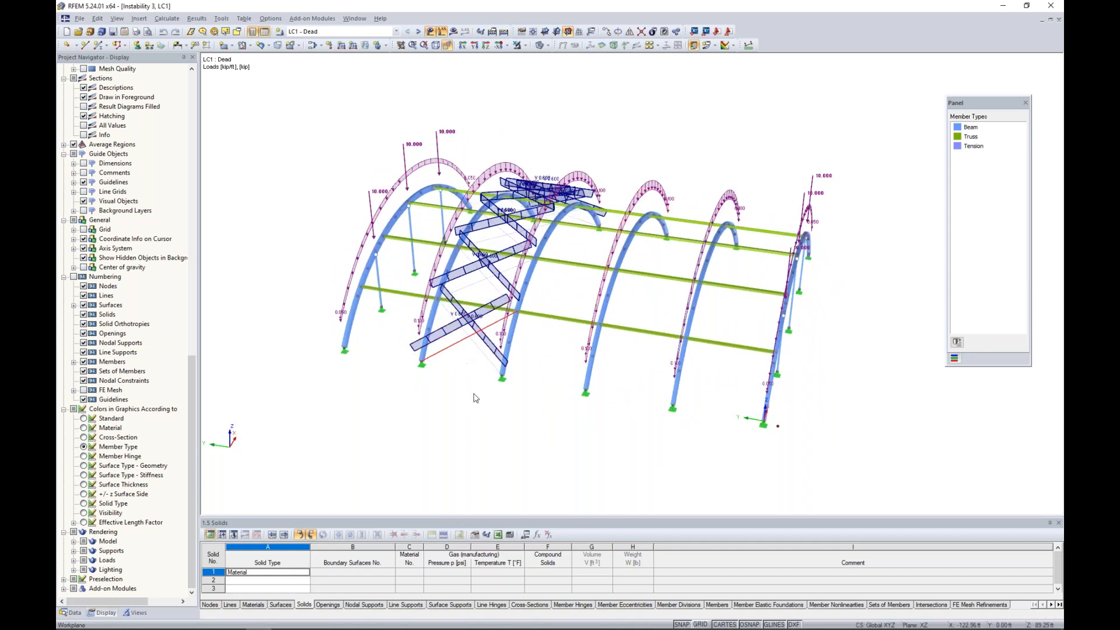
ctrl+middle_drag(532, 414, 450, 413)
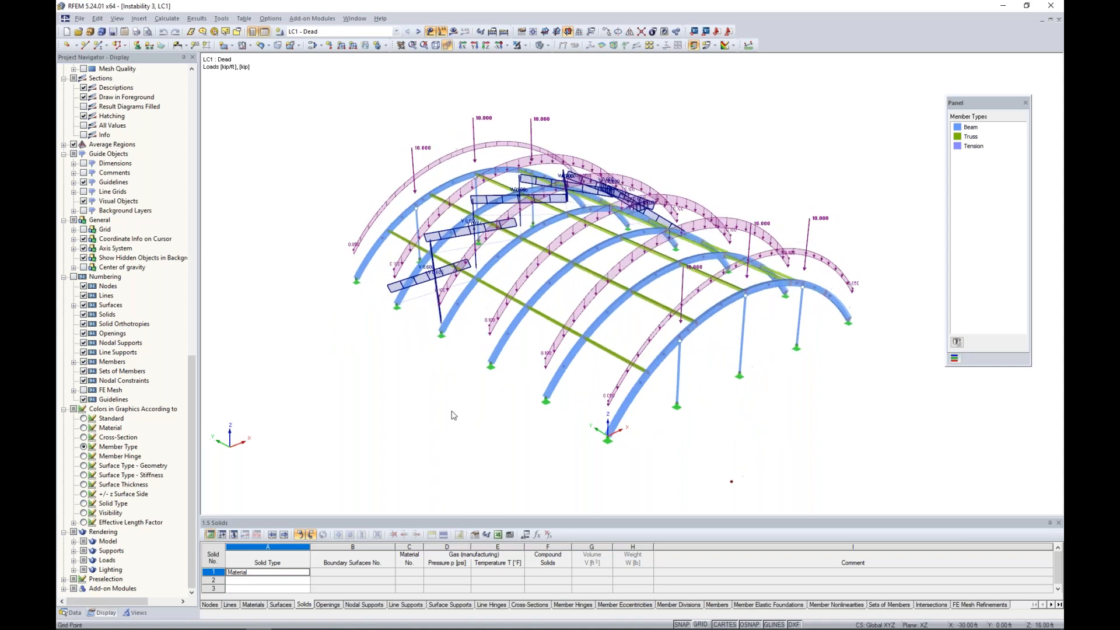
Review the loads of LC2 - Snow (Balanced), LC3 - Snow (Unbalanced) and CO1 - 1.4D in sequence.
click(418, 31)
ctrl+middle_drag(797, 175, 594, 109)
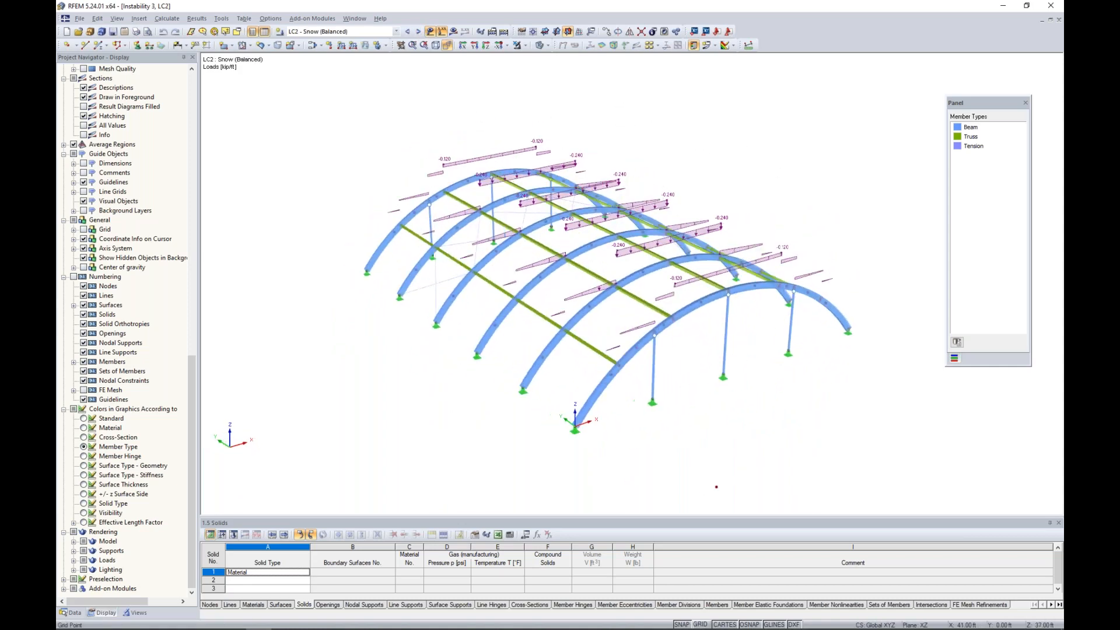
click(418, 32)
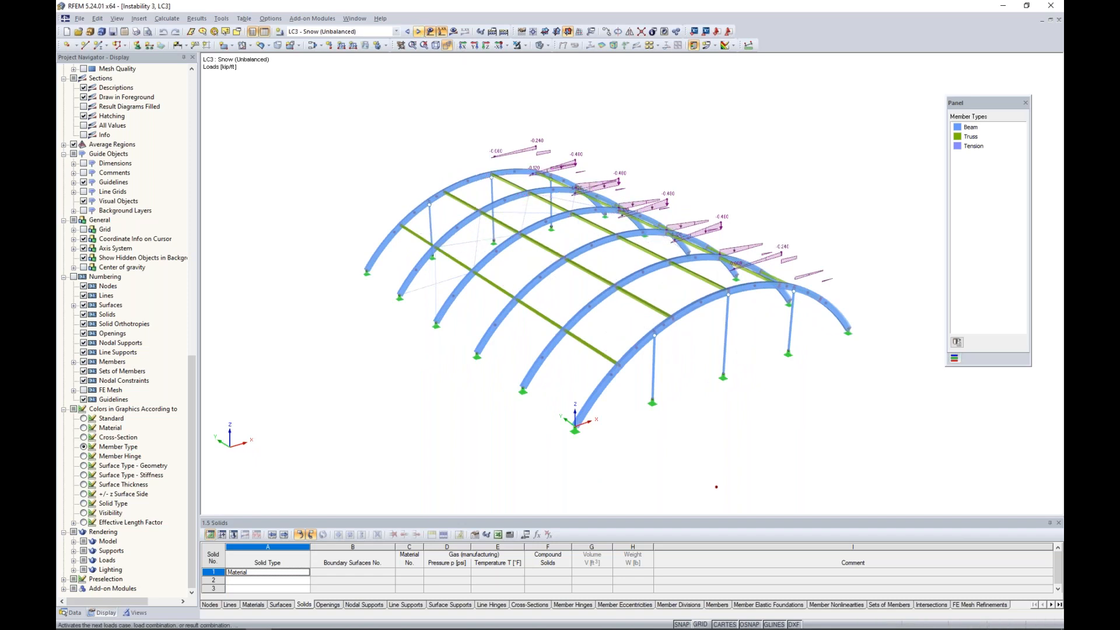
mouse_move(744, 195)
ctrl+middle_down()
mouse_move(612, 133)
mouse_move(736, 184)
ctrl+middle_up()
click(418, 31)
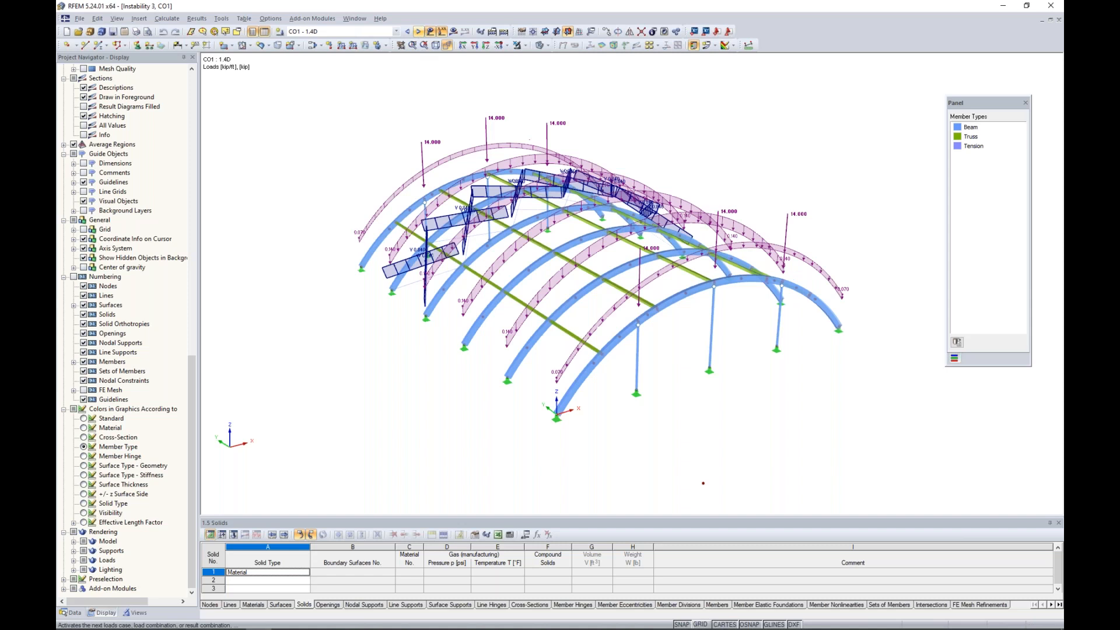
Activate load combination CO2 - 1.2D + 0.5S1, hide its loads and start its calculation.
click(418, 31)
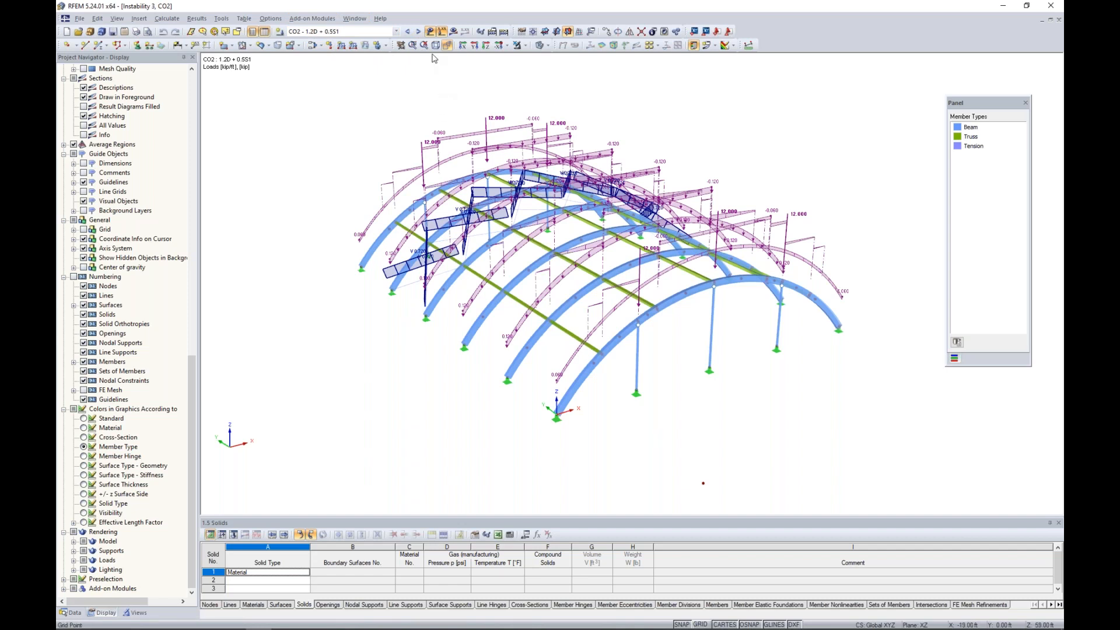
click(432, 33)
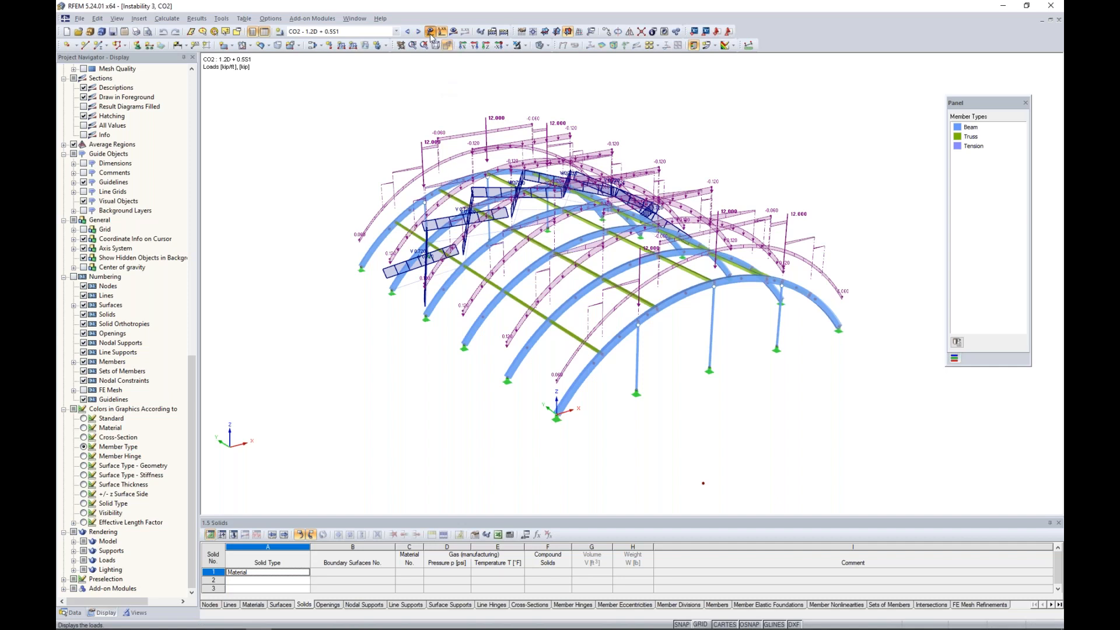
click(453, 31)
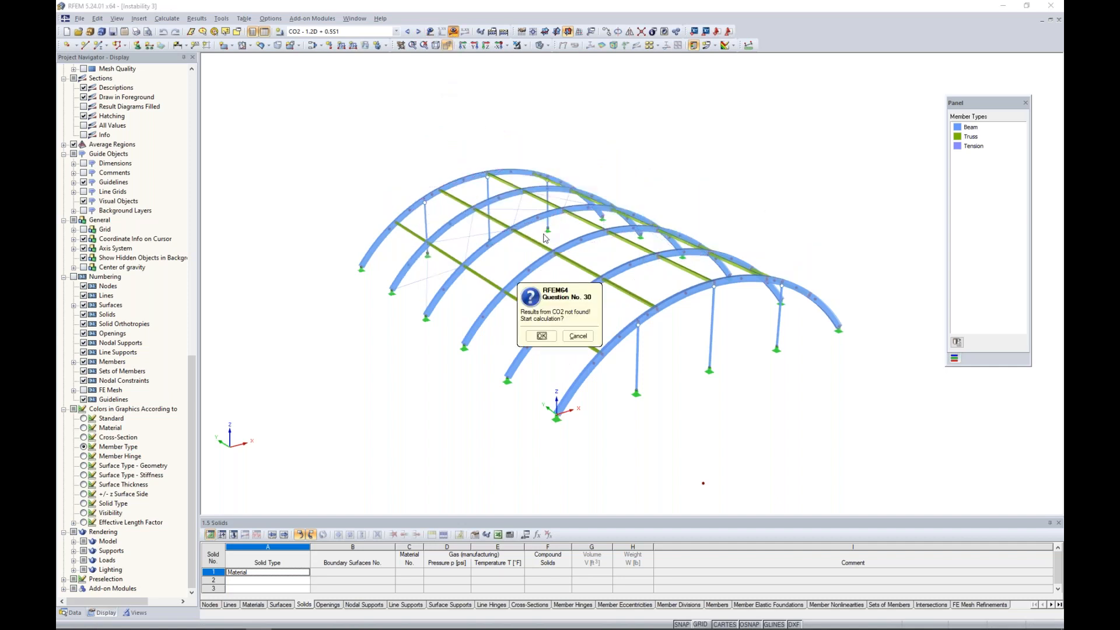
click(541, 336)
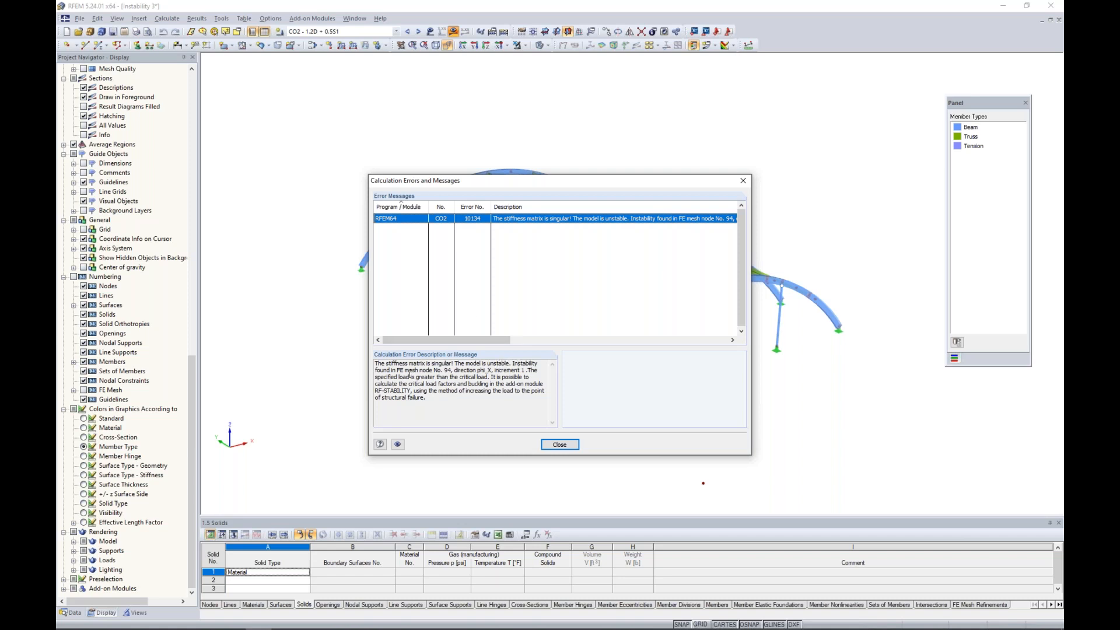
Examine the flagged node in the model and the calculation error's critical load explanation, then dismiss the error.
drag(539, 181, 567, 387)
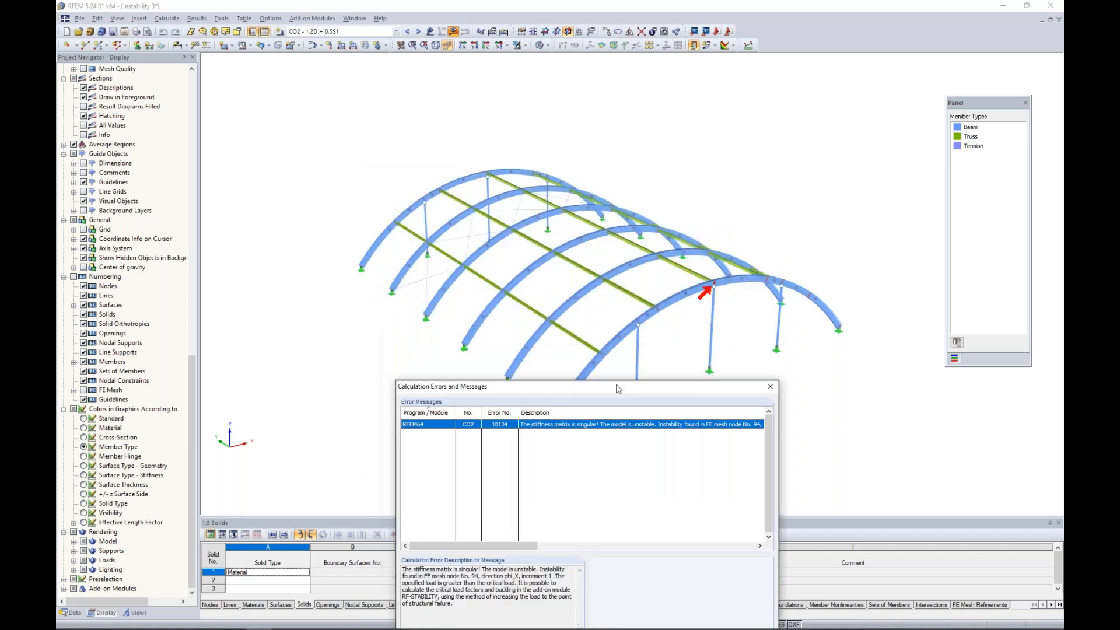
drag(652, 386, 648, 191)
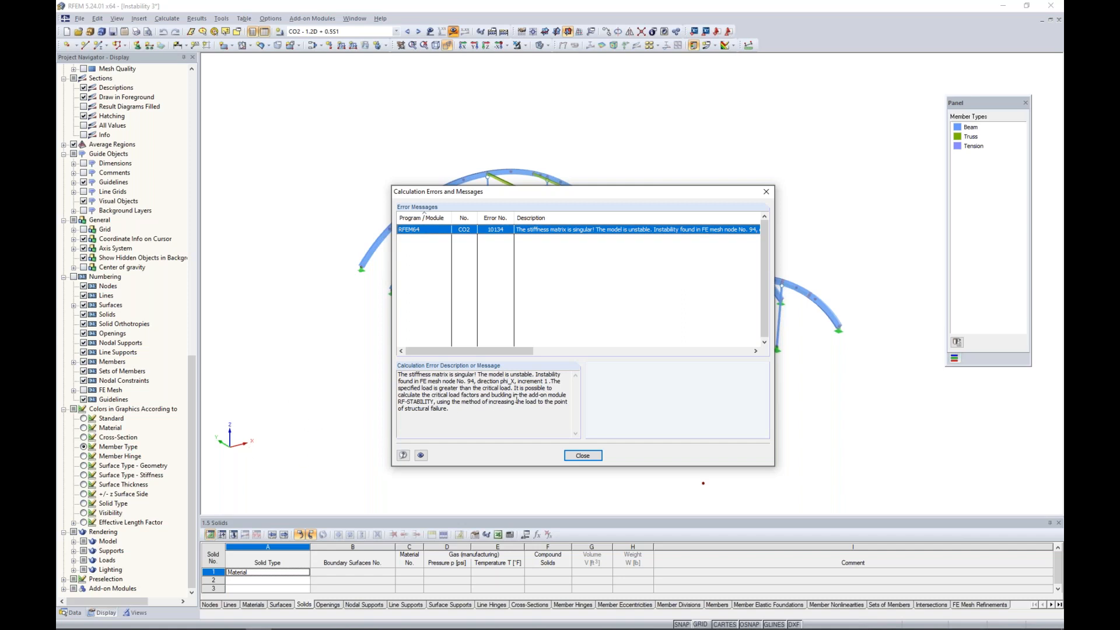
drag(399, 385, 508, 386)
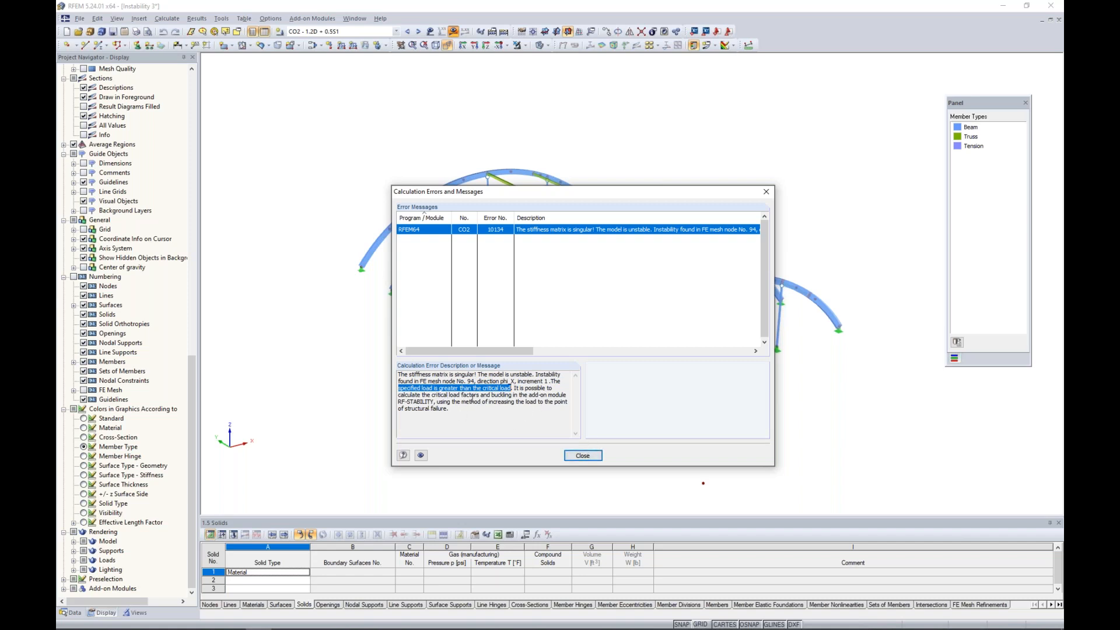
click(583, 456)
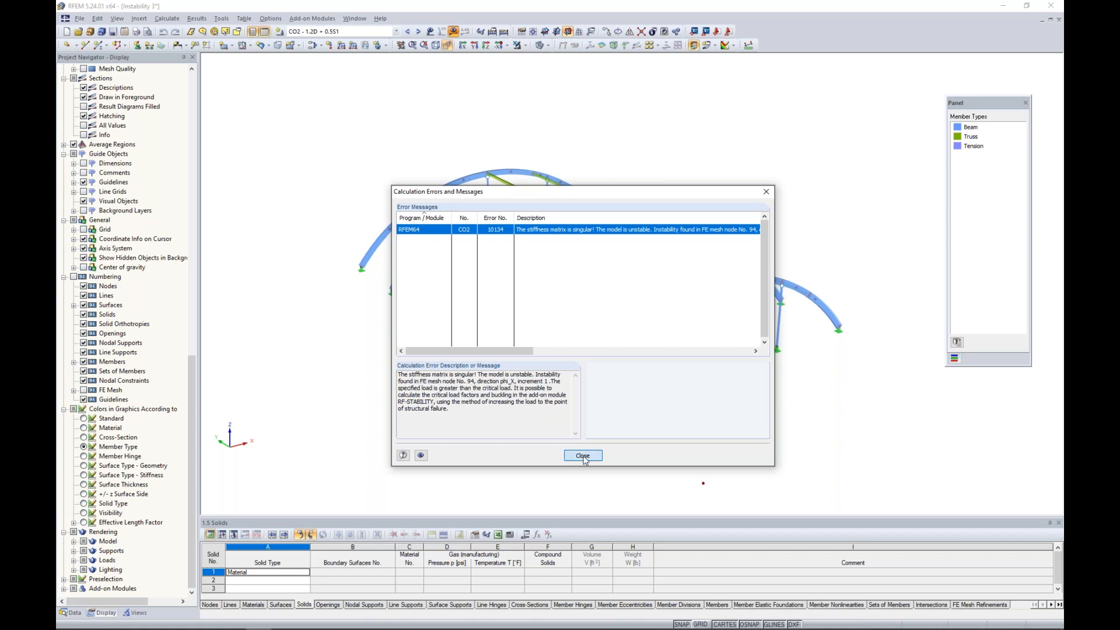
Set the method of analysis for load combination CO2 to Geometrically linear analysis and accept the load combination settings.
click(312, 45)
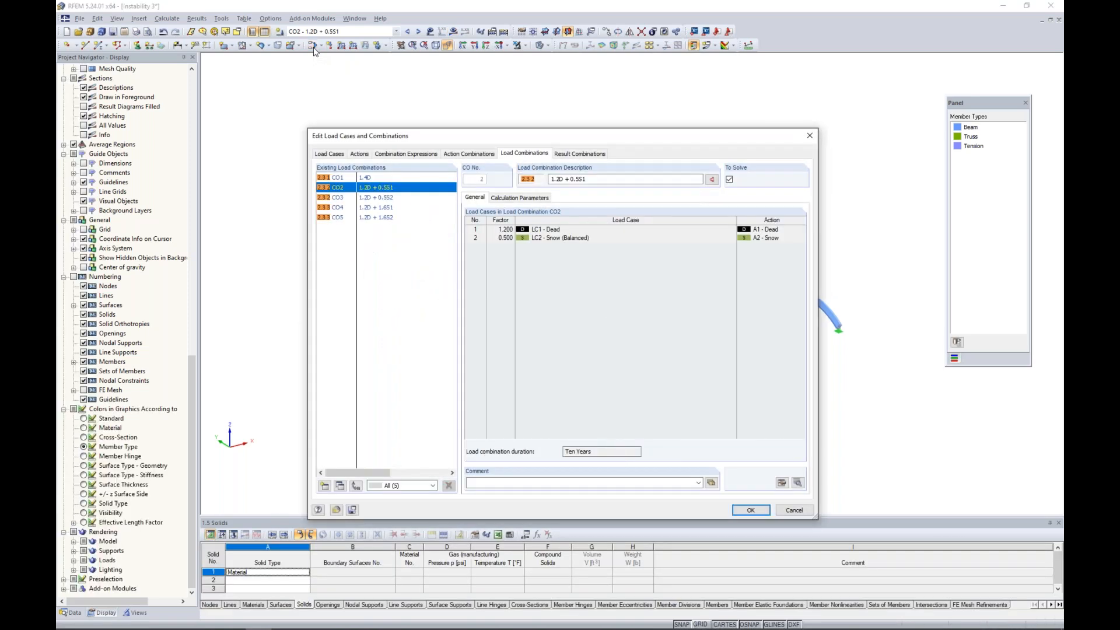
click(501, 199)
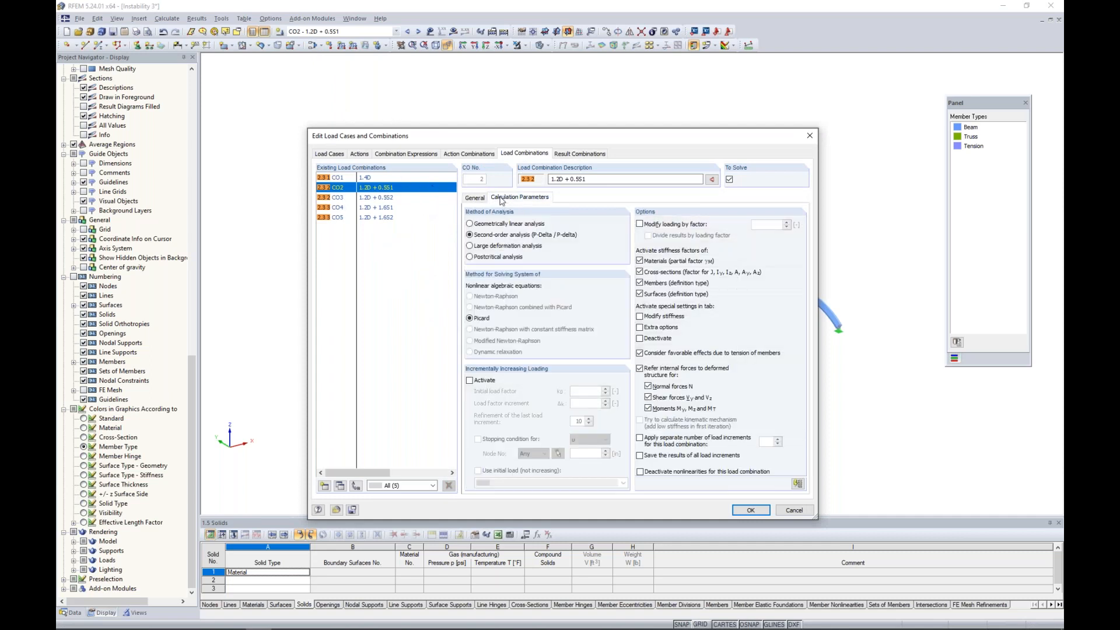
click(487, 224)
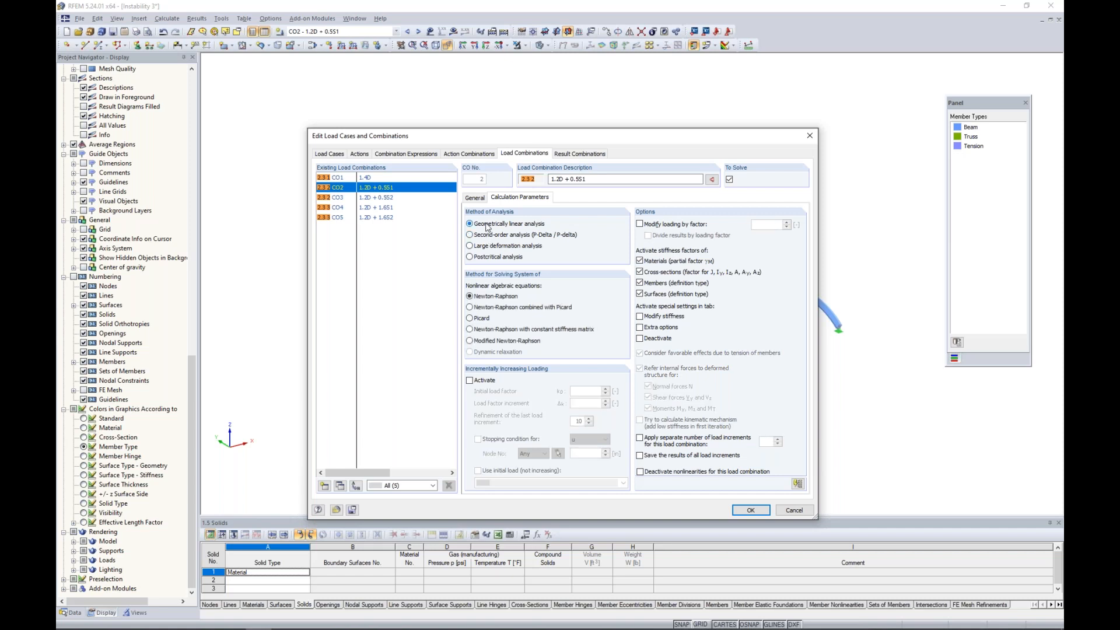
click(751, 509)
Calculate load combination CO2 - 1.2D + 0.5S1 and reduce the display factor of its global deformations.
click(453, 30)
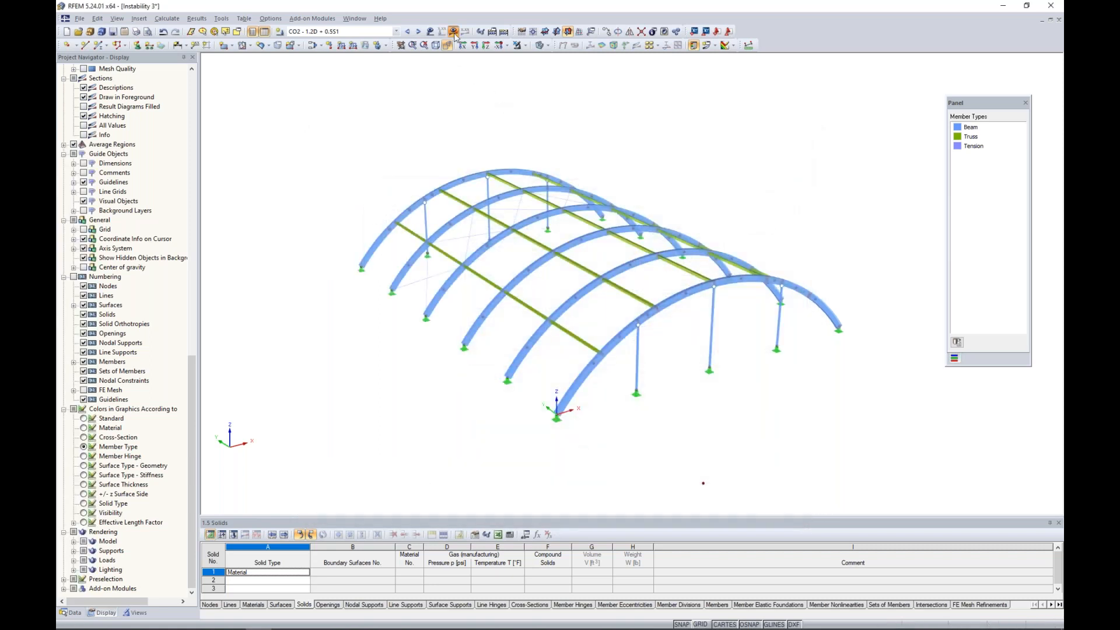
click(541, 336)
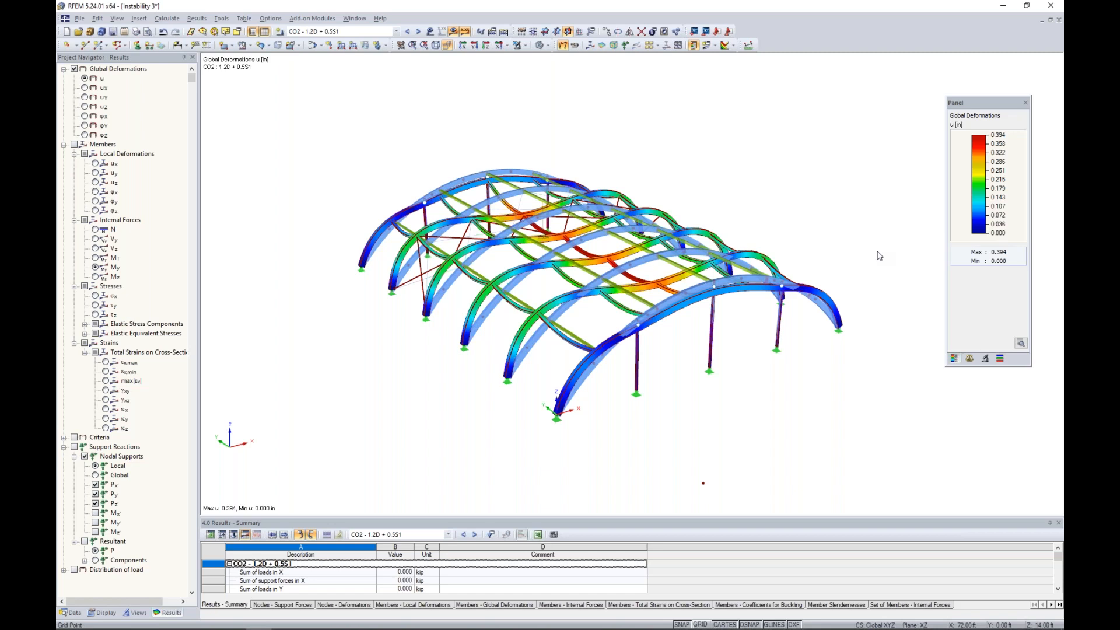
click(969, 358)
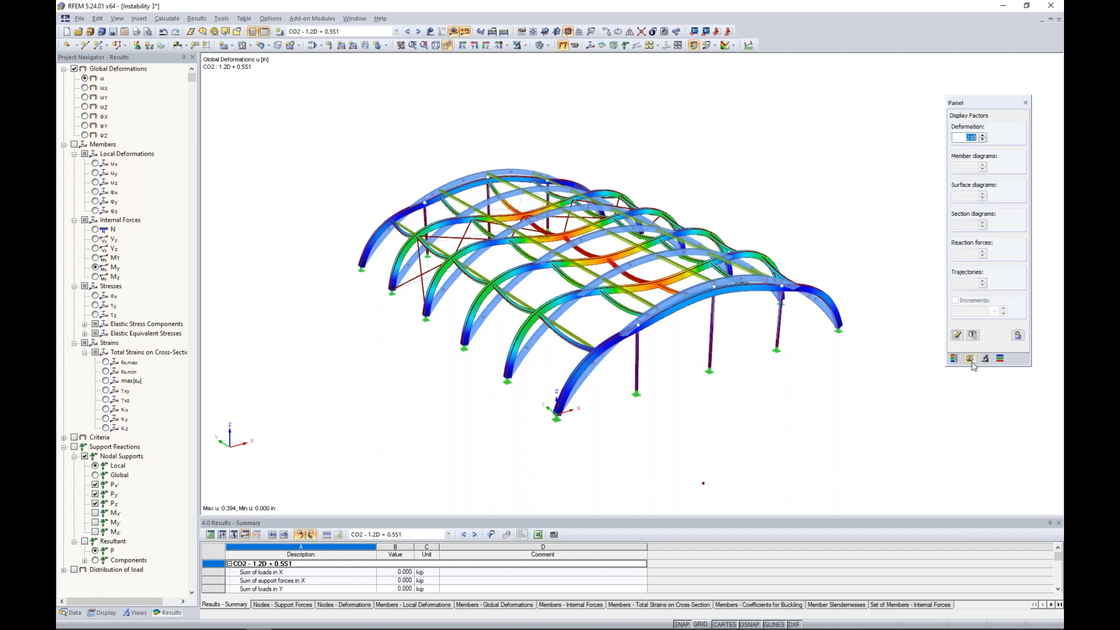
click(983, 139)
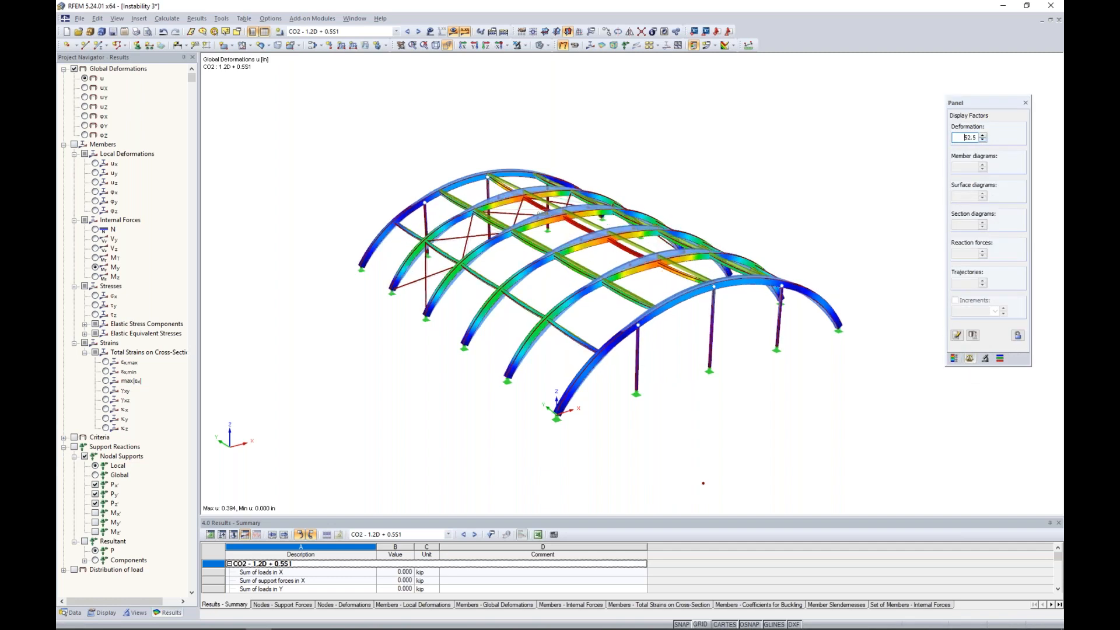
click(955, 359)
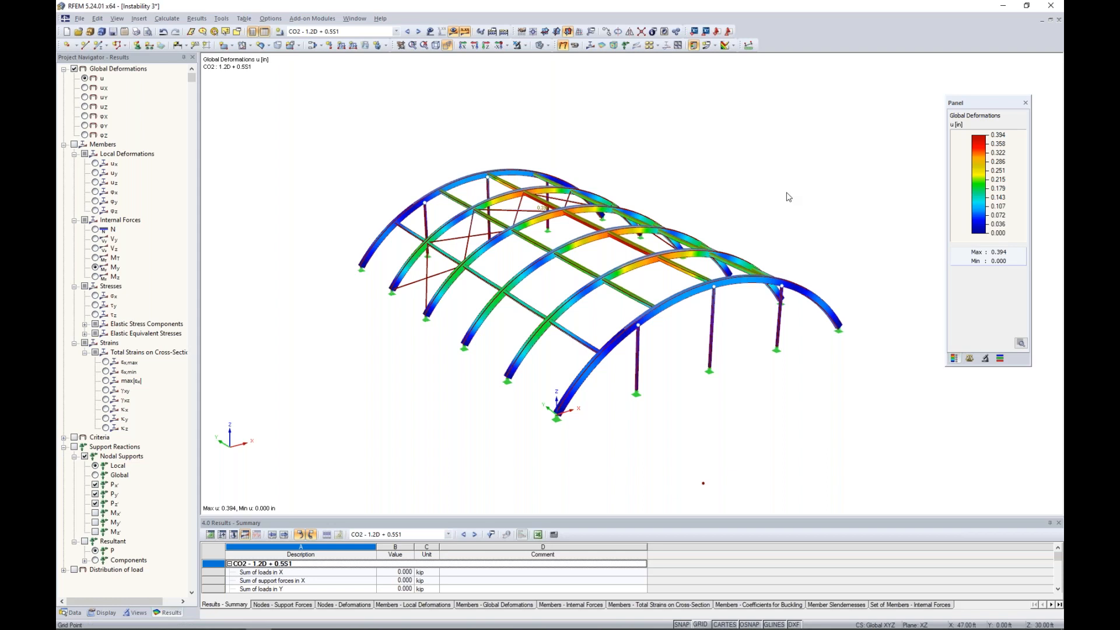
Open the RF-STABILITY add-on module, import axial forces from CO2 - 1.2D + 0.5S1 and calculate the stability analysis.
click(71, 613)
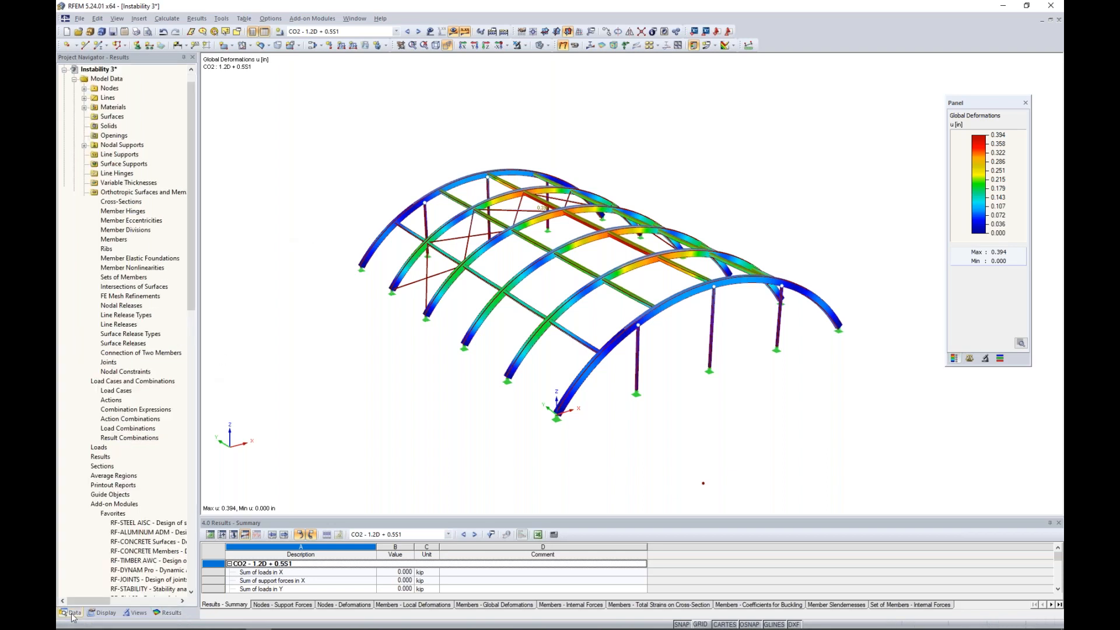
scroll(139, 475, down, 5)
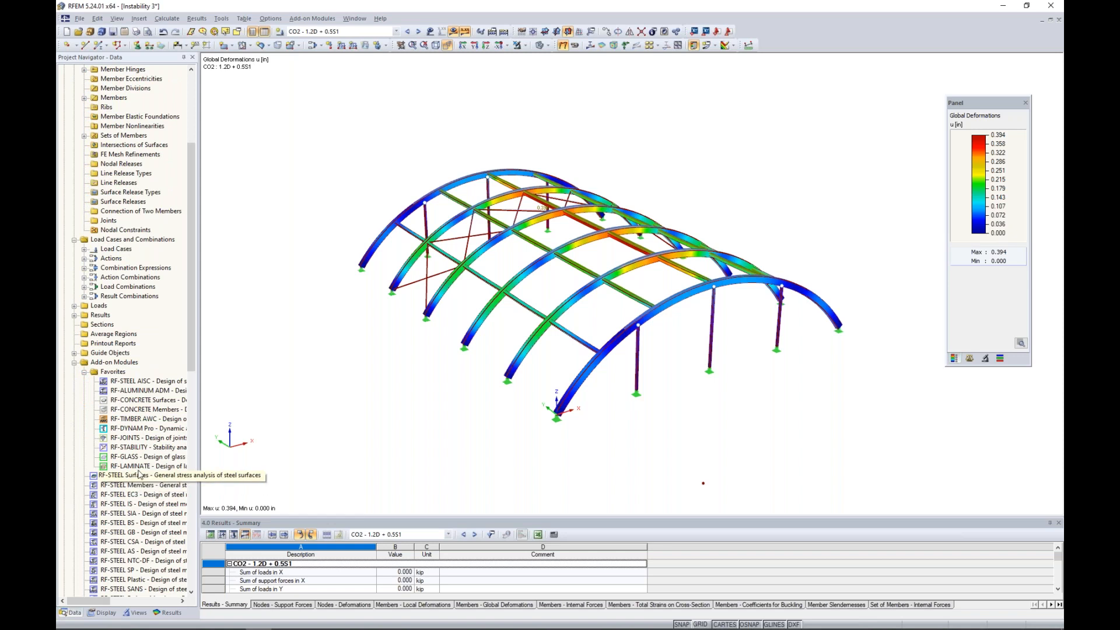
double_click(140, 450)
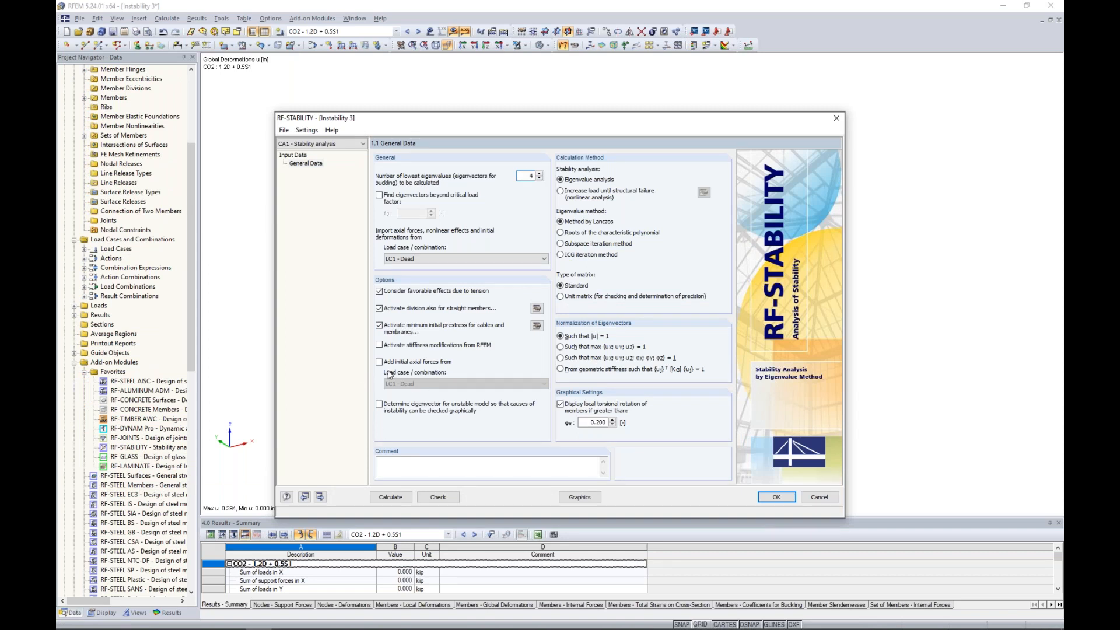
click(423, 259)
click(417, 296)
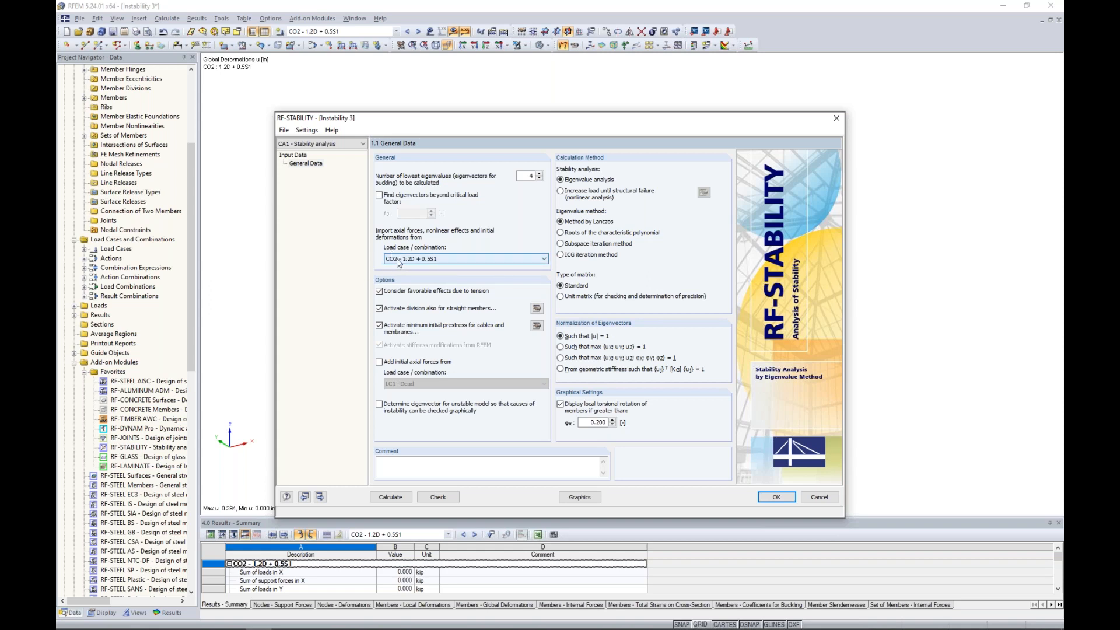
click(390, 497)
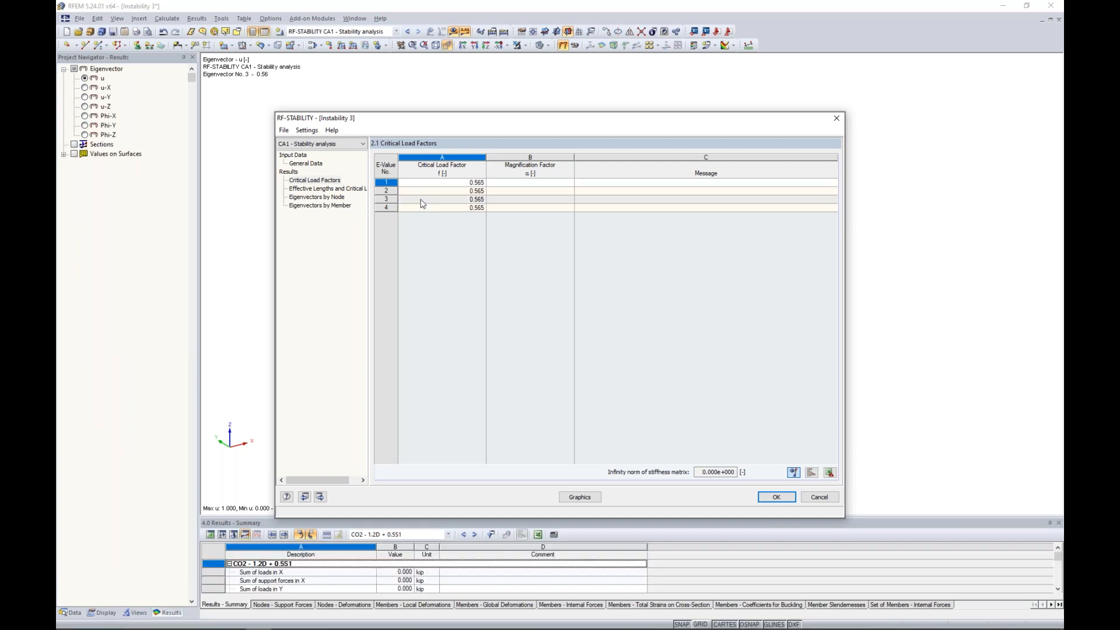
Examine the critical load factors of eigenvalues 1 to 3 alongside the buckled column in the model.
drag(499, 118, 501, 395)
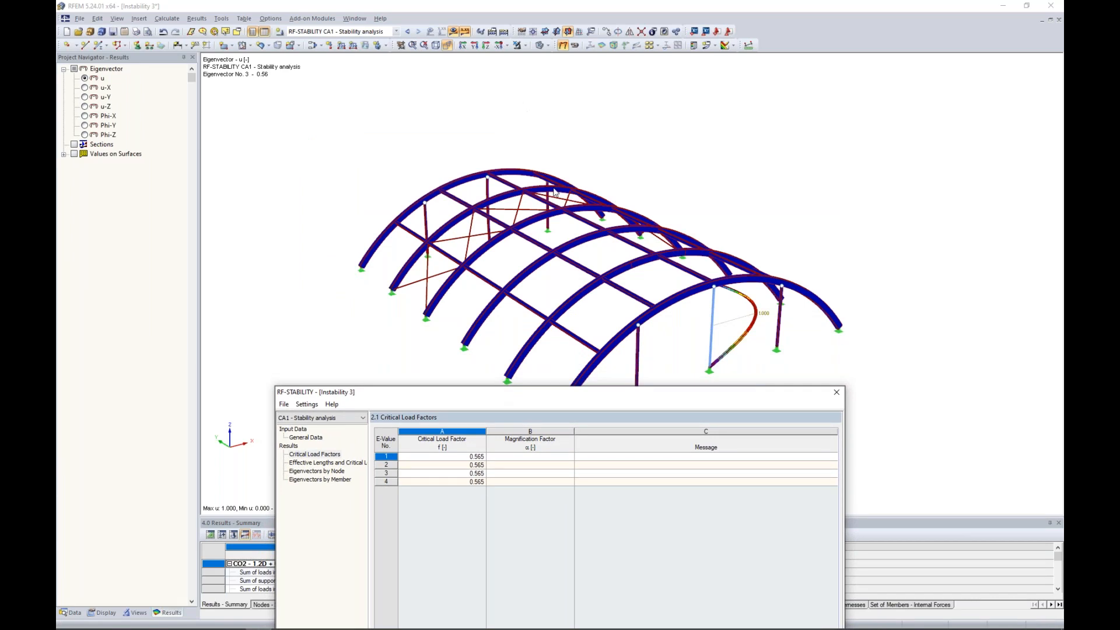
click(445, 456)
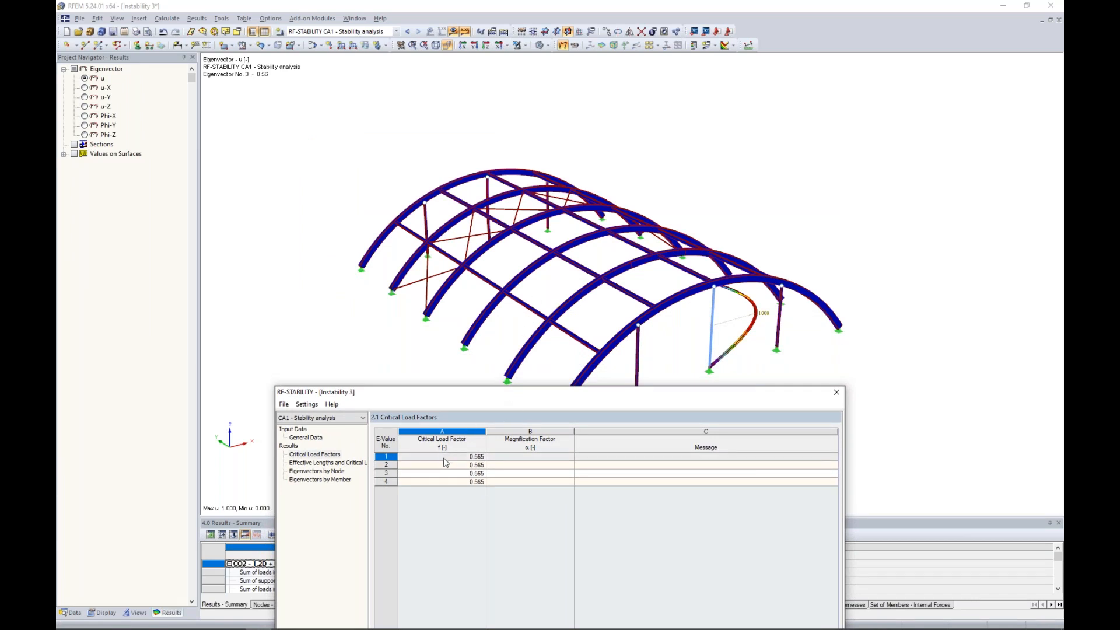
click(446, 463)
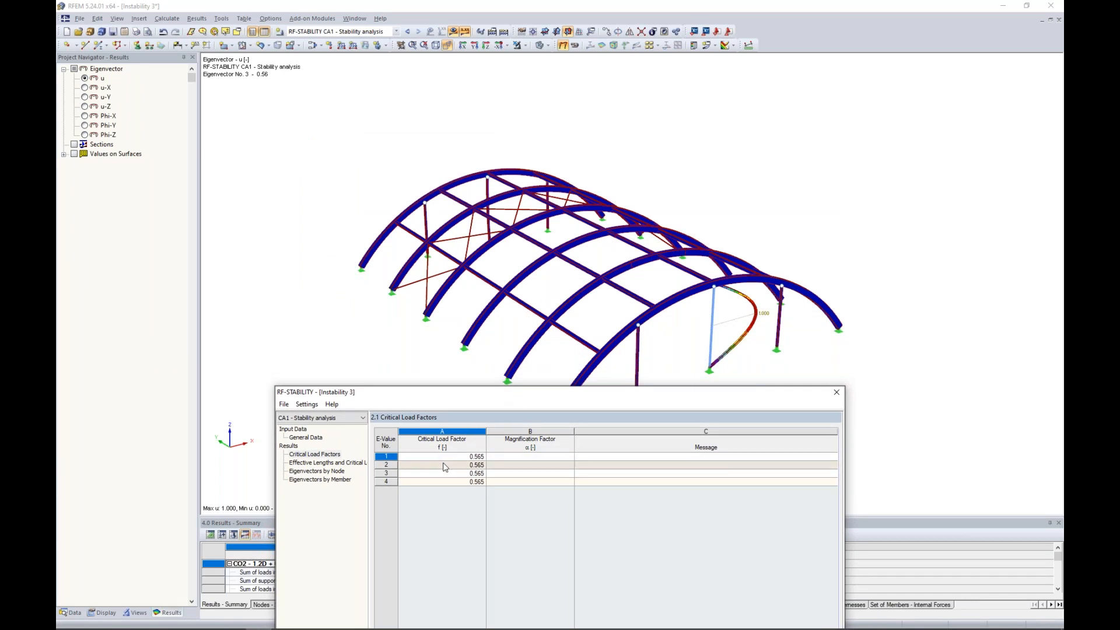
click(445, 473)
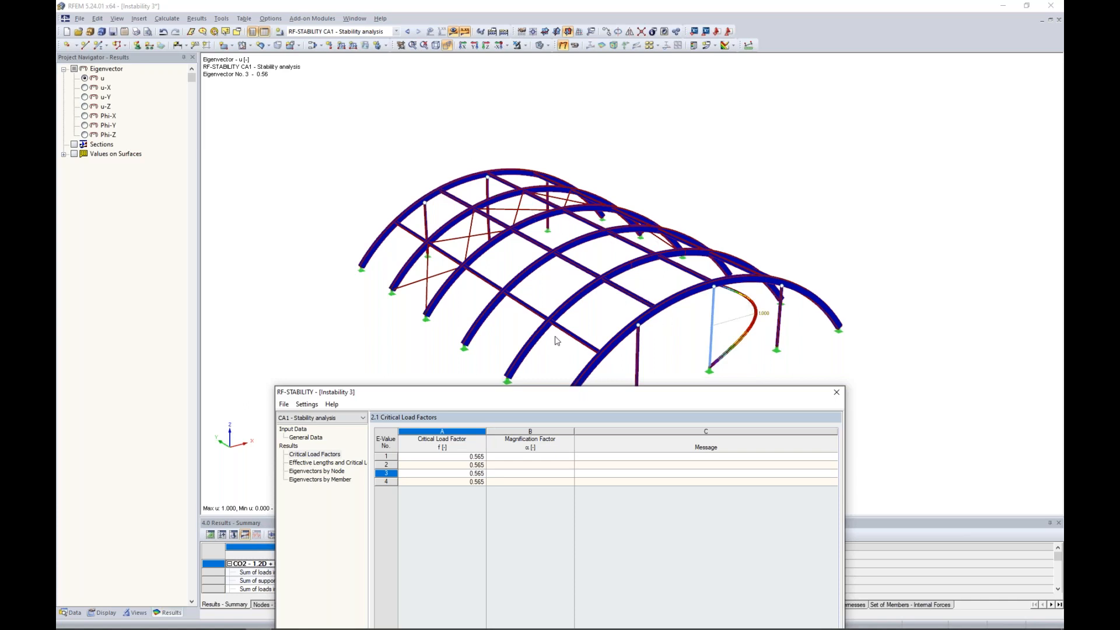
drag(516, 394, 557, 103)
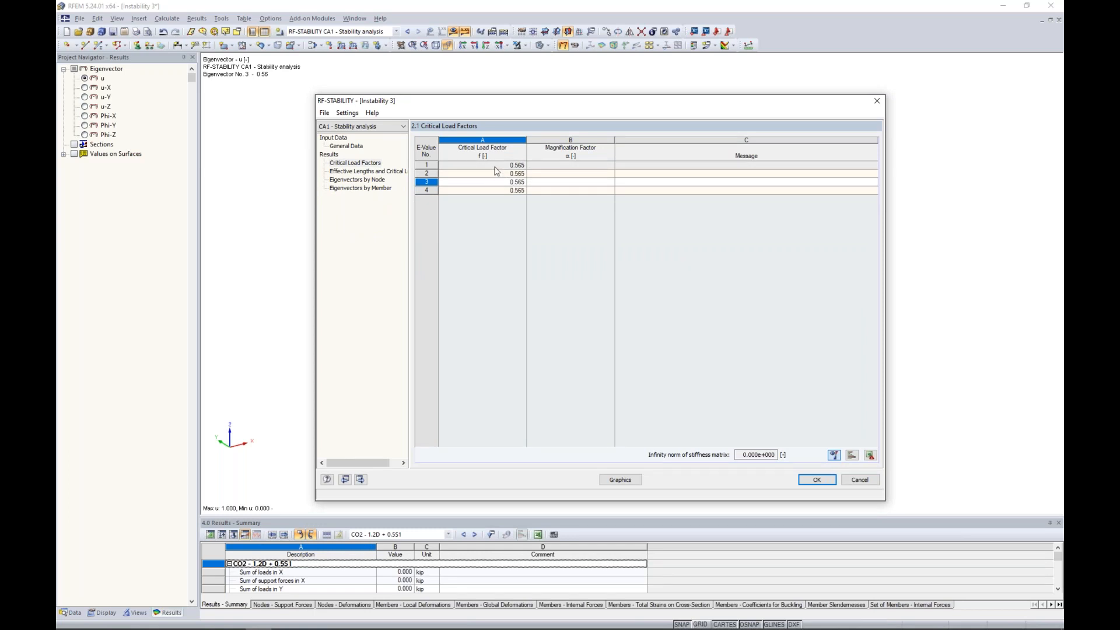
Check the critical load factors against the load combination imported in the stability analysis general data.
click(350, 147)
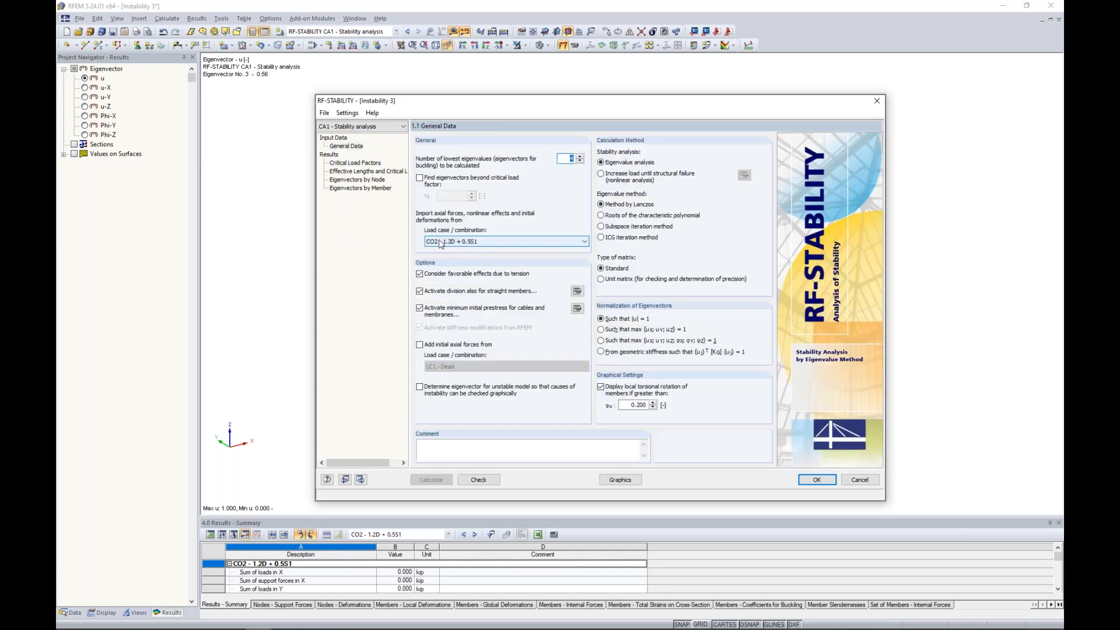
drag(501, 103, 438, 416)
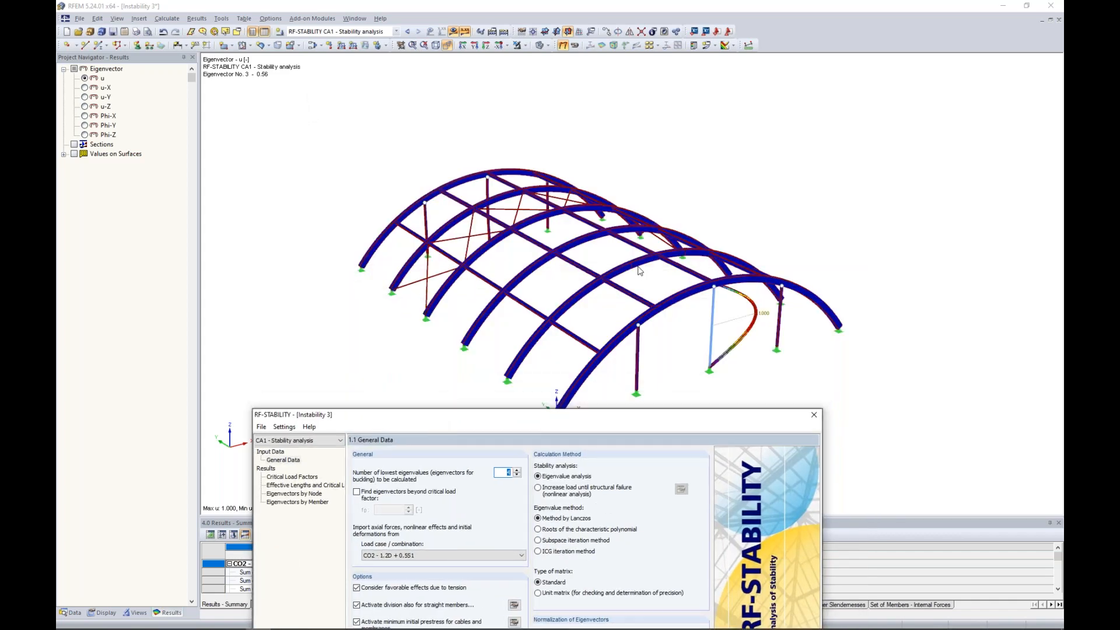
drag(662, 418, 701, 88)
click(350, 148)
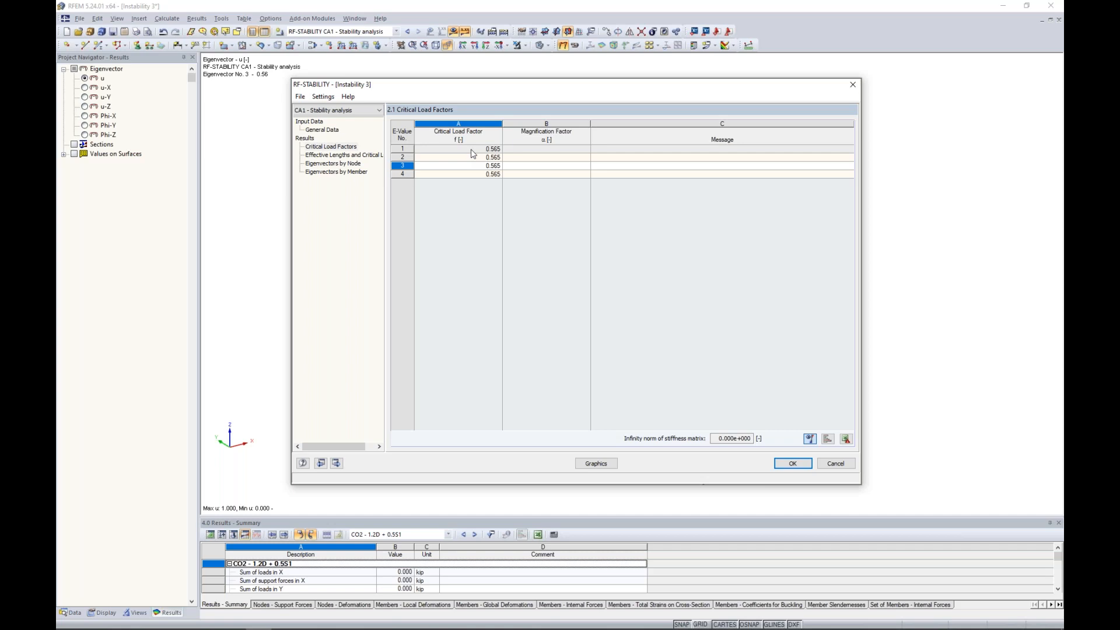
click(334, 130)
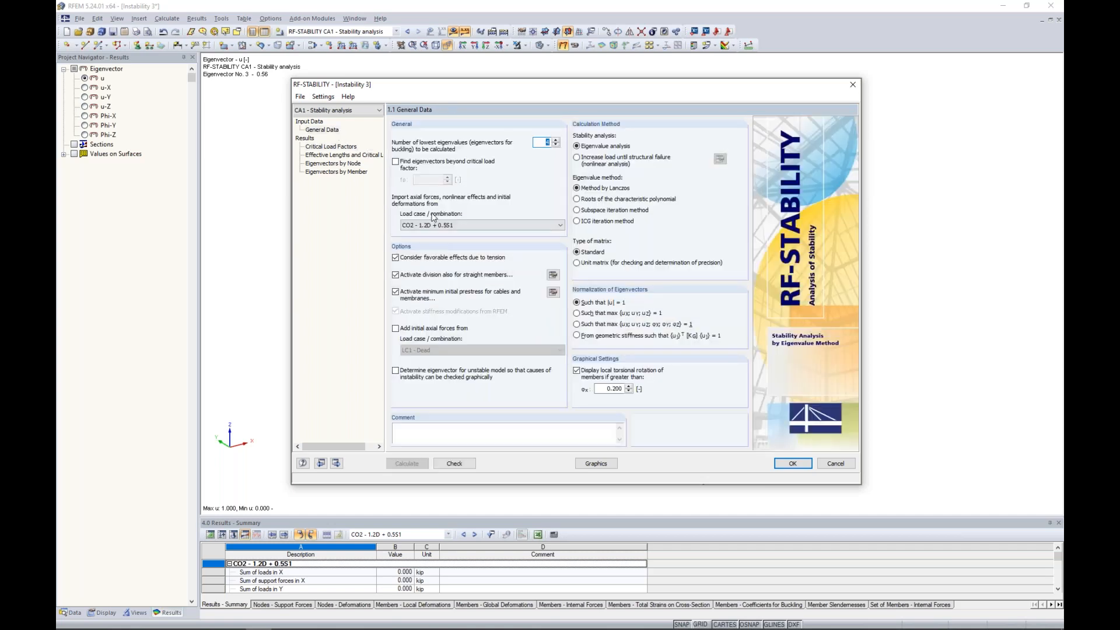
mouse_move(514, 88)
mouse_down()
mouse_move(502, 427)
mouse_move(501, 186)
mouse_move(523, 88)
mouse_up()
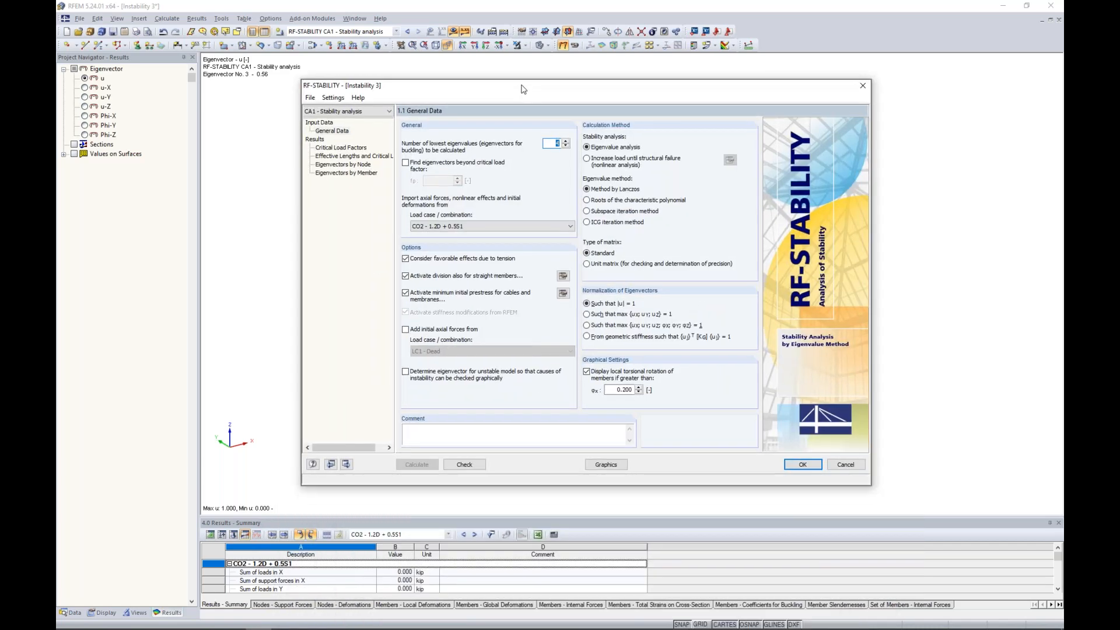
Show the stability results graphically on the model and view eigenvectors 1, 2 and 3 in sequence.
click(606, 464)
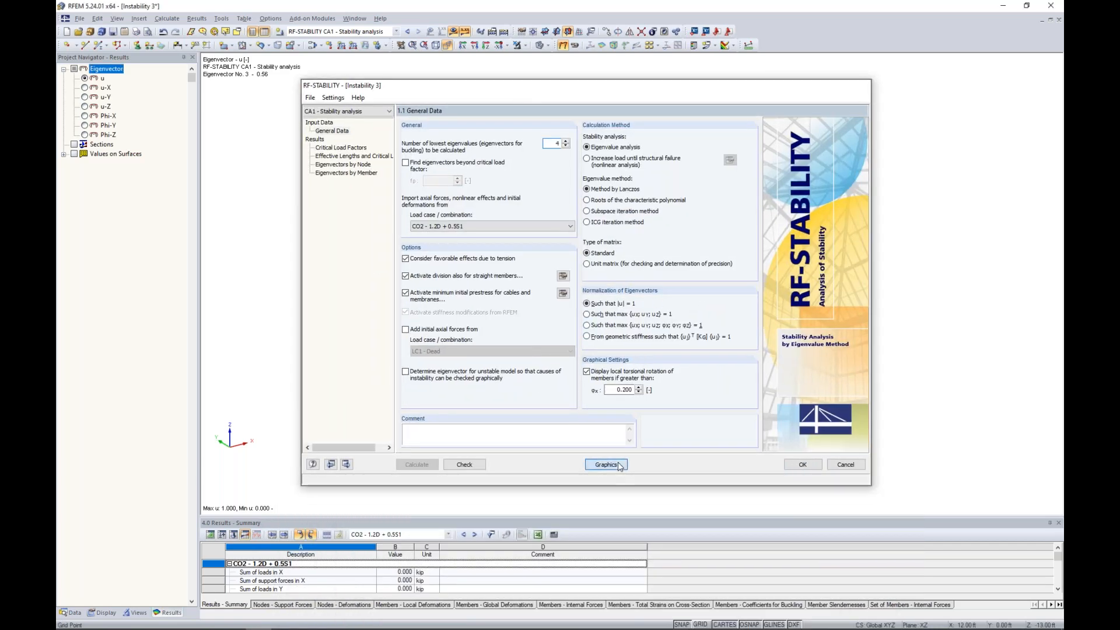
click(985, 358)
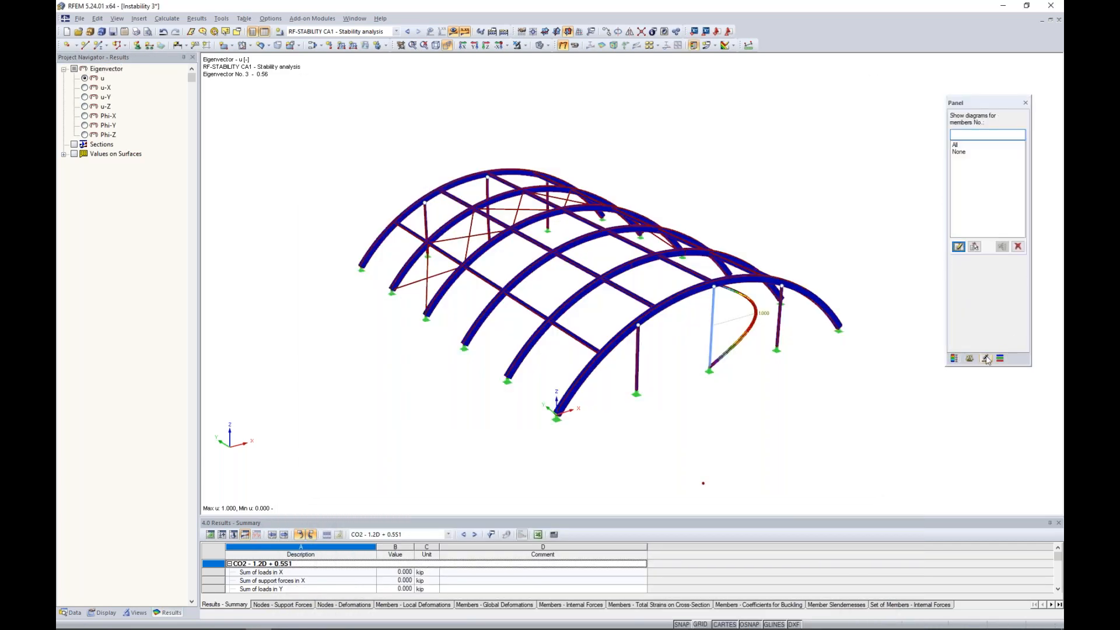
click(969, 358)
click(974, 138)
click(968, 150)
ctrl+middle_drag(749, 402, 717, 373)
click(994, 139)
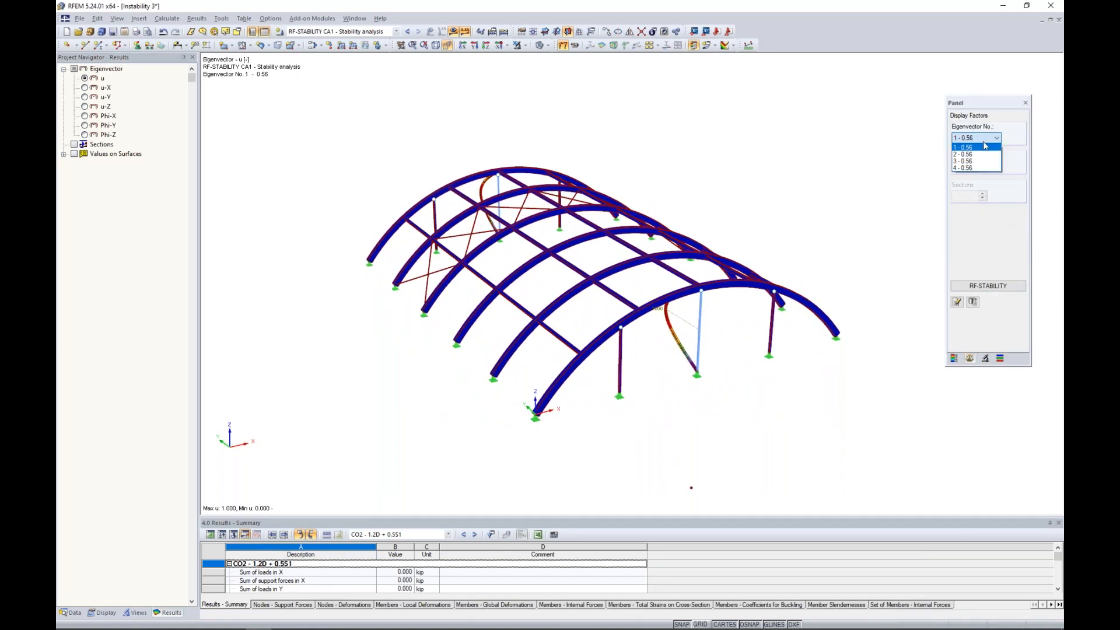
click(978, 154)
click(996, 138)
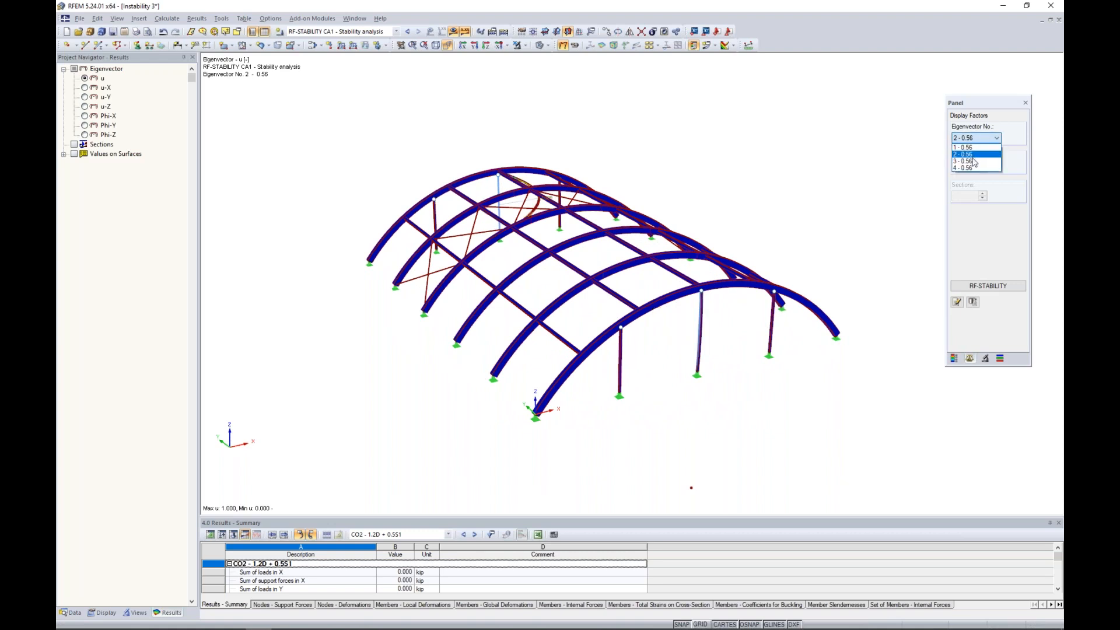
click(974, 161)
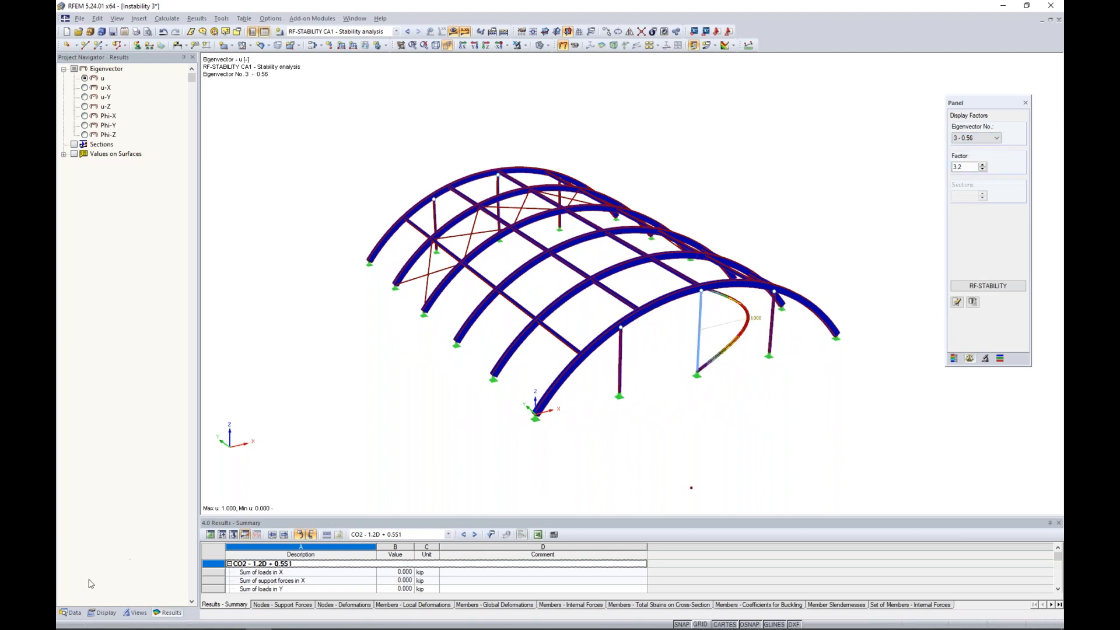
Change the end-wall columns' cross-section 4 from T-Rectangle 3.5/3.5 to a 5 by 5 in timber rectangle, accepting deletion of the results.
click(71, 612)
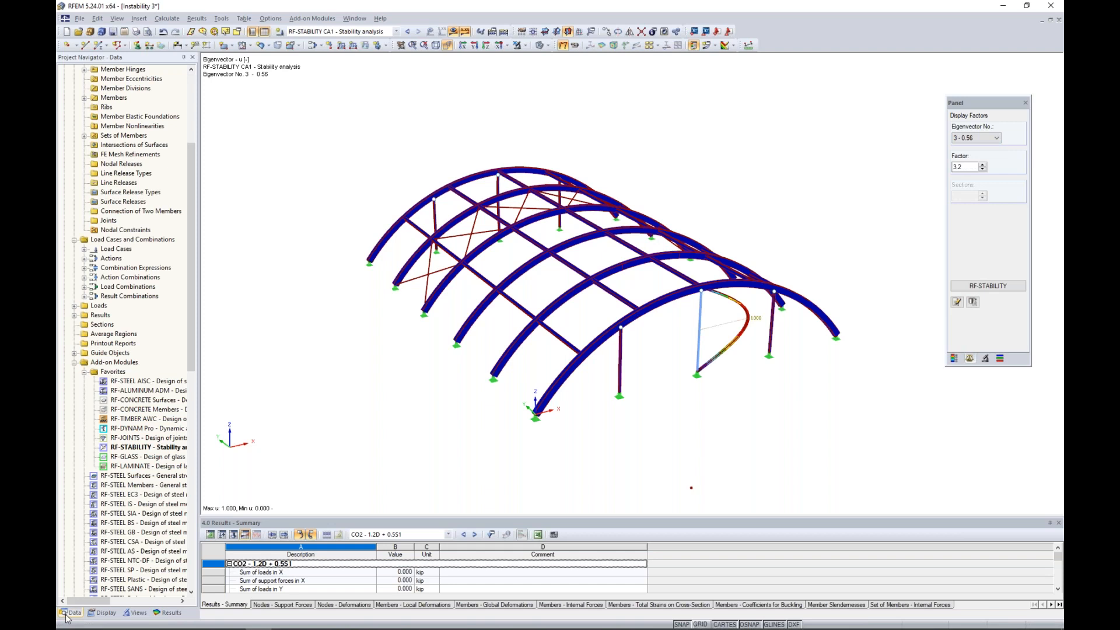
scroll(145, 264, up, 6)
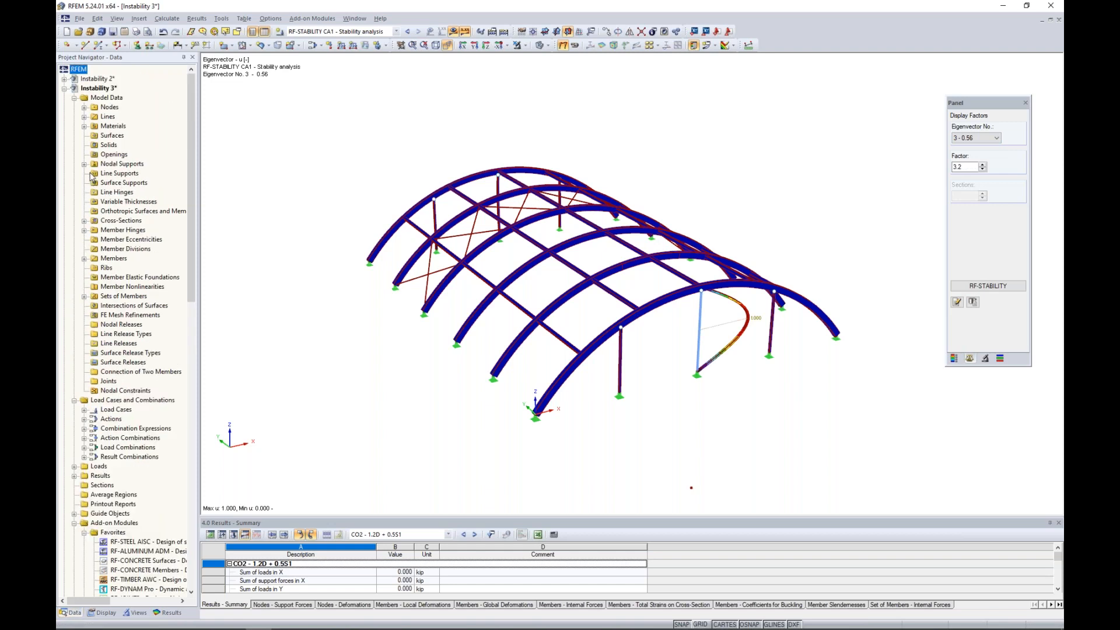
click(84, 221)
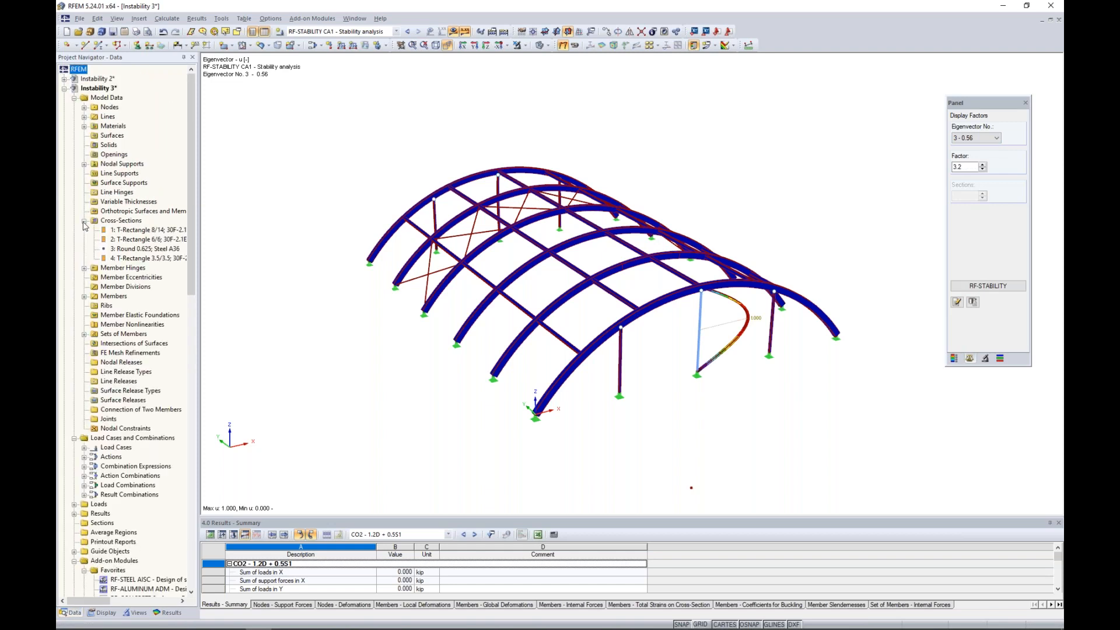
click(128, 260)
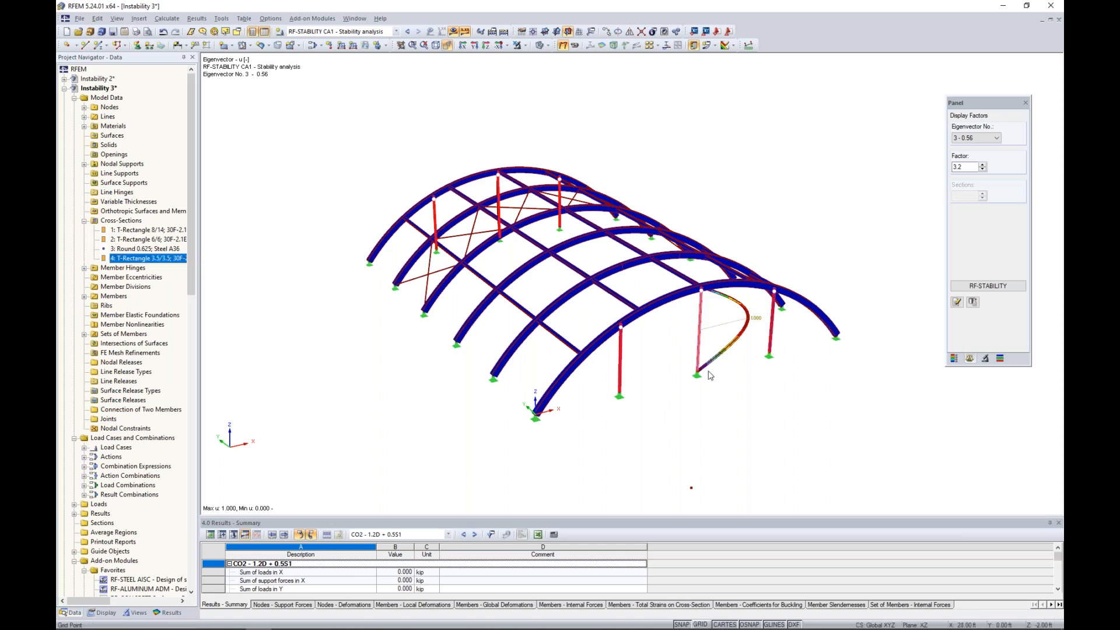
double_click(171, 260)
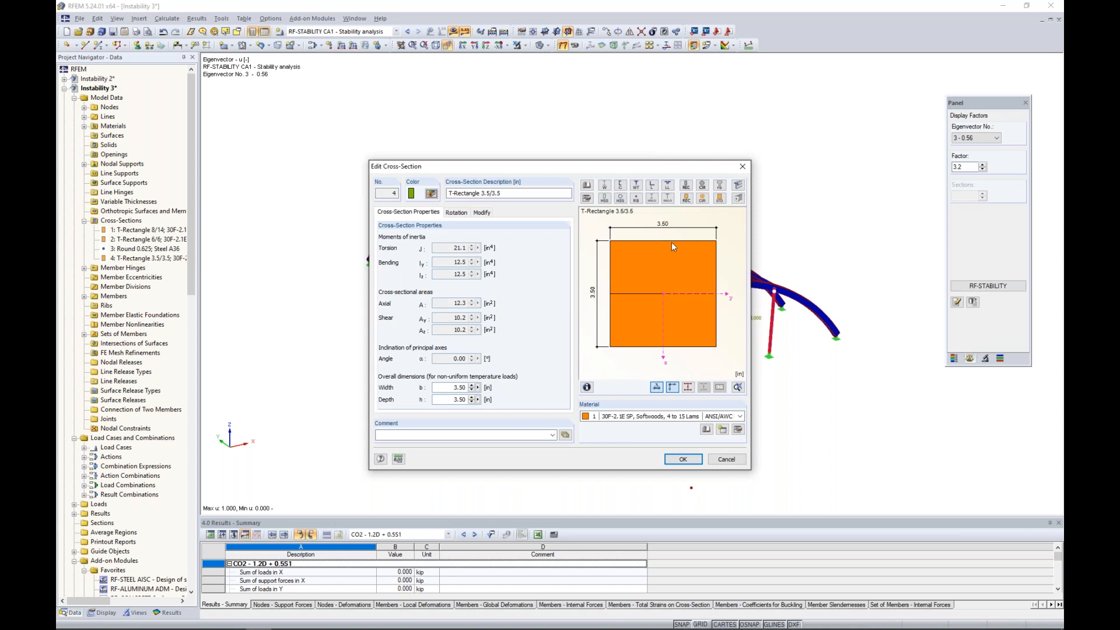
click(588, 200)
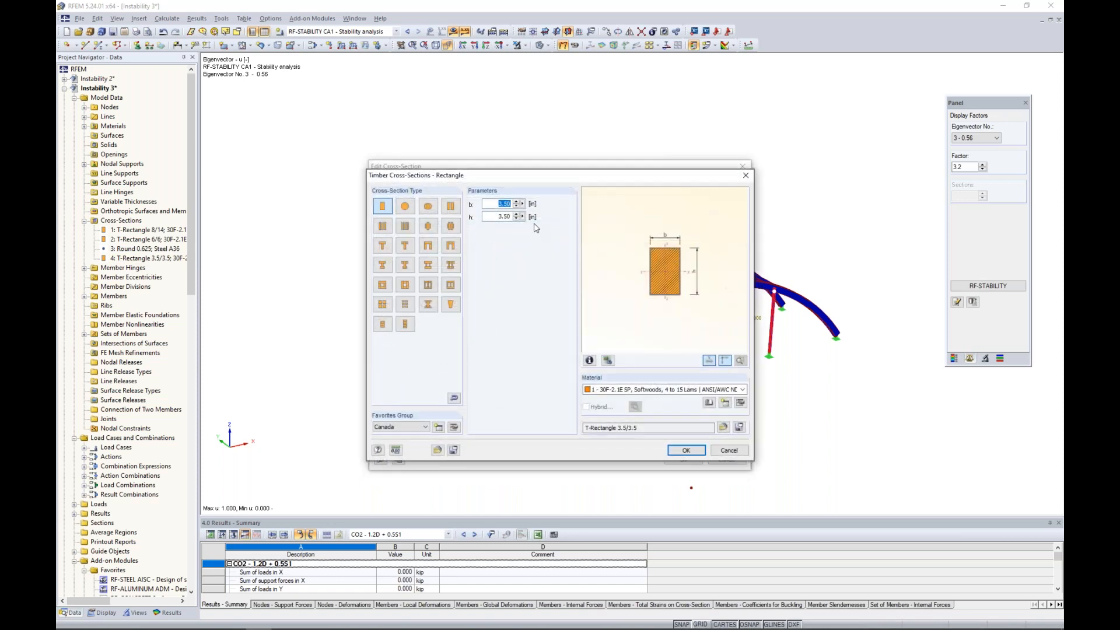
text(5)
key(Tab)
text(5)
key(Tab)
click(691, 452)
click(691, 461)
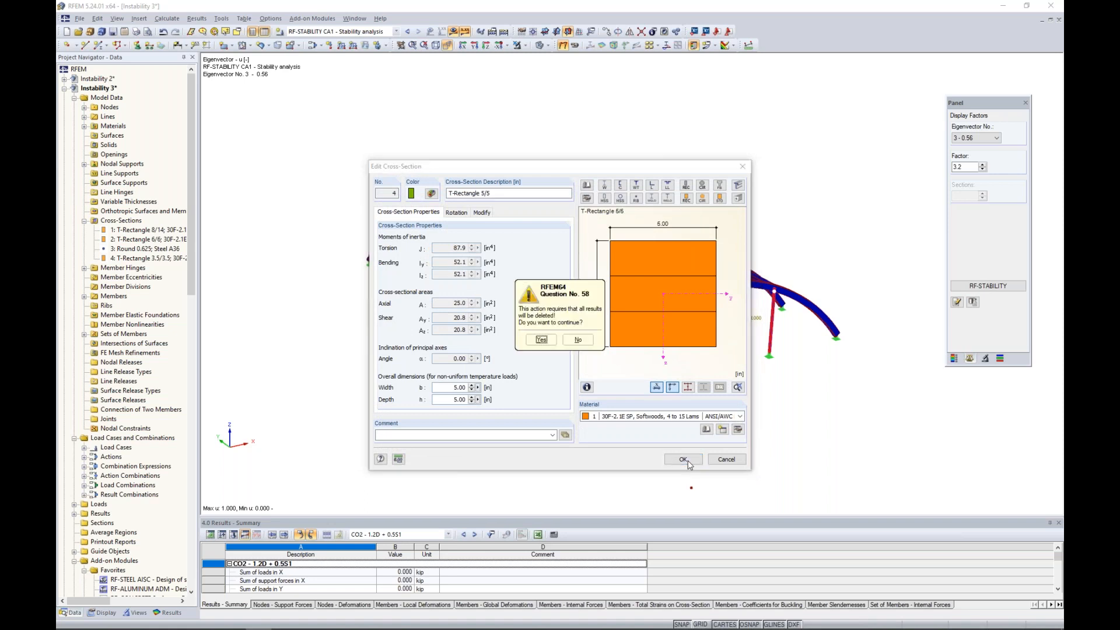
click(542, 340)
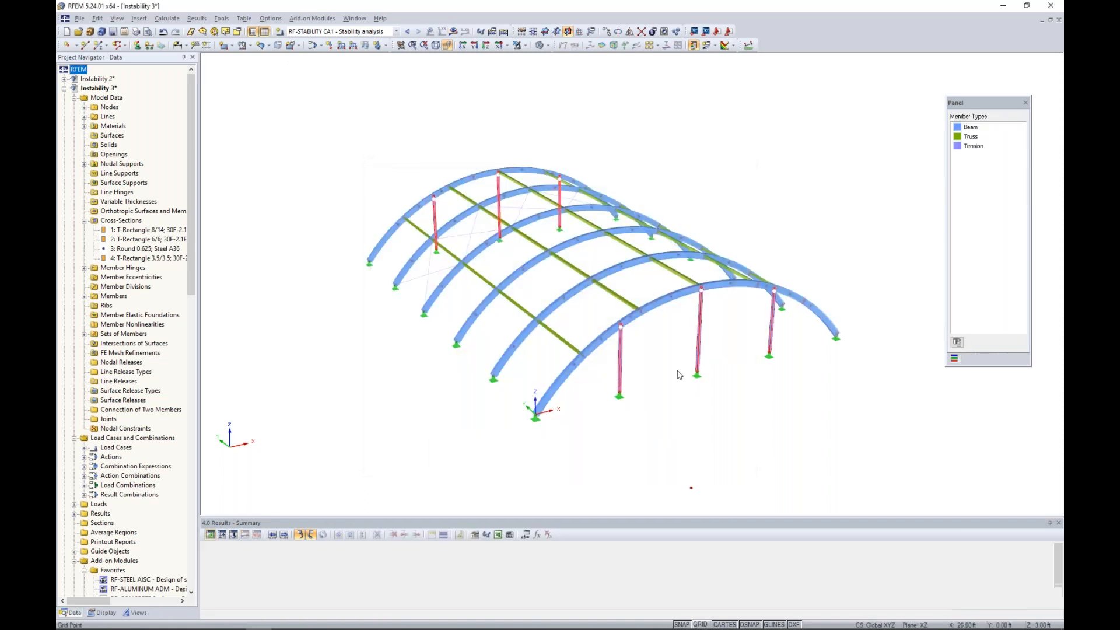
Set load combination CO2 to second-order analysis (P-Delta / p-delta) and calculate it, showing the global deformations with their colour scale.
ctrl+middle_drag(676, 365, 646, 380)
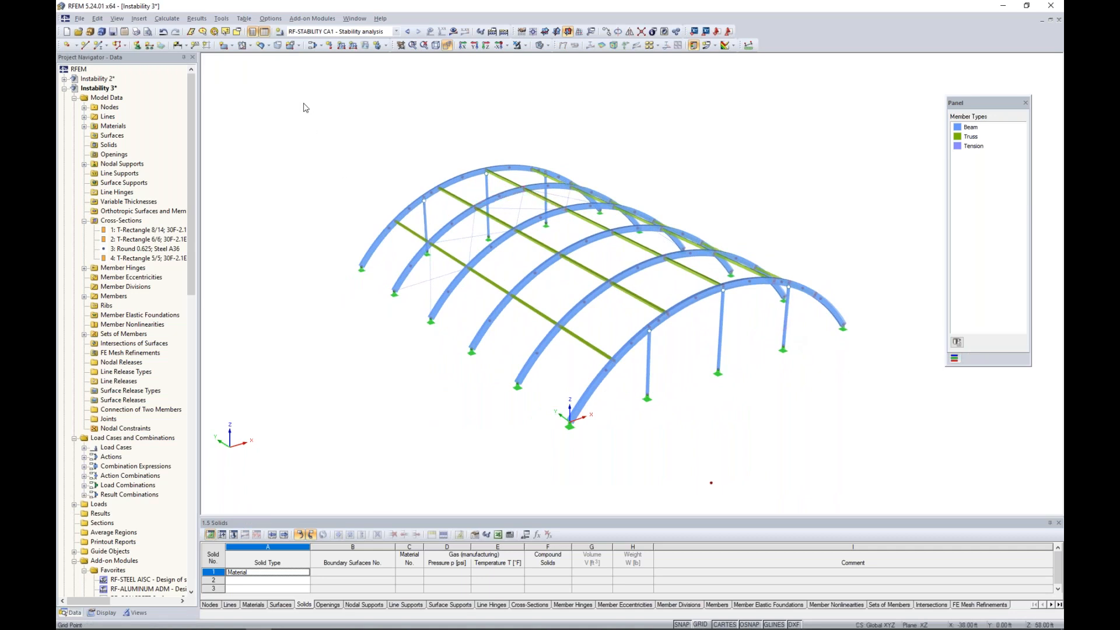
click(312, 45)
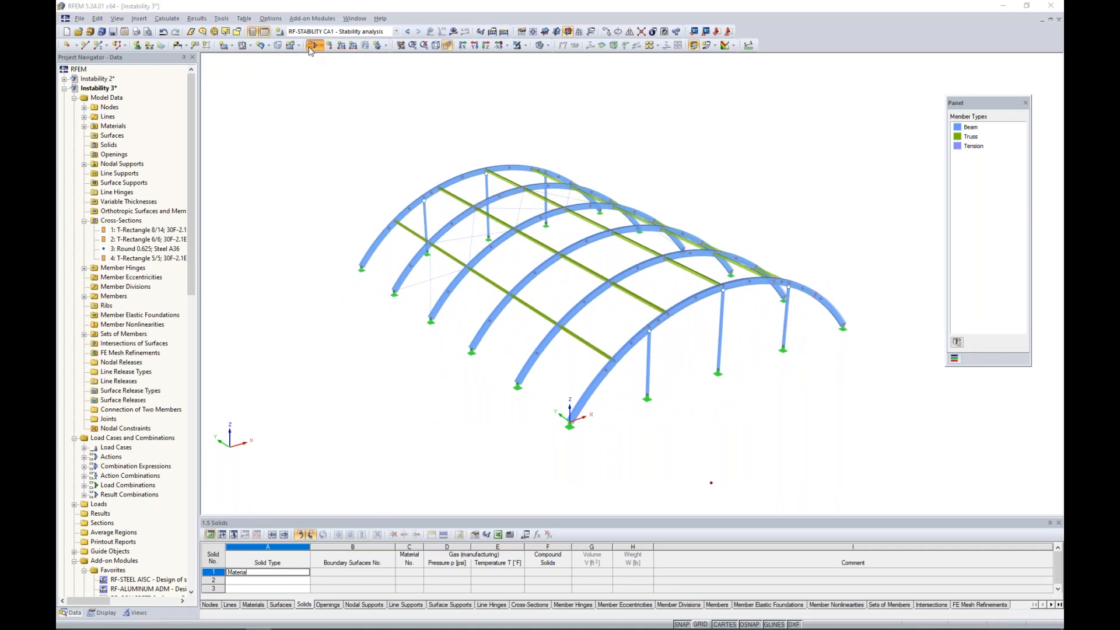
click(525, 153)
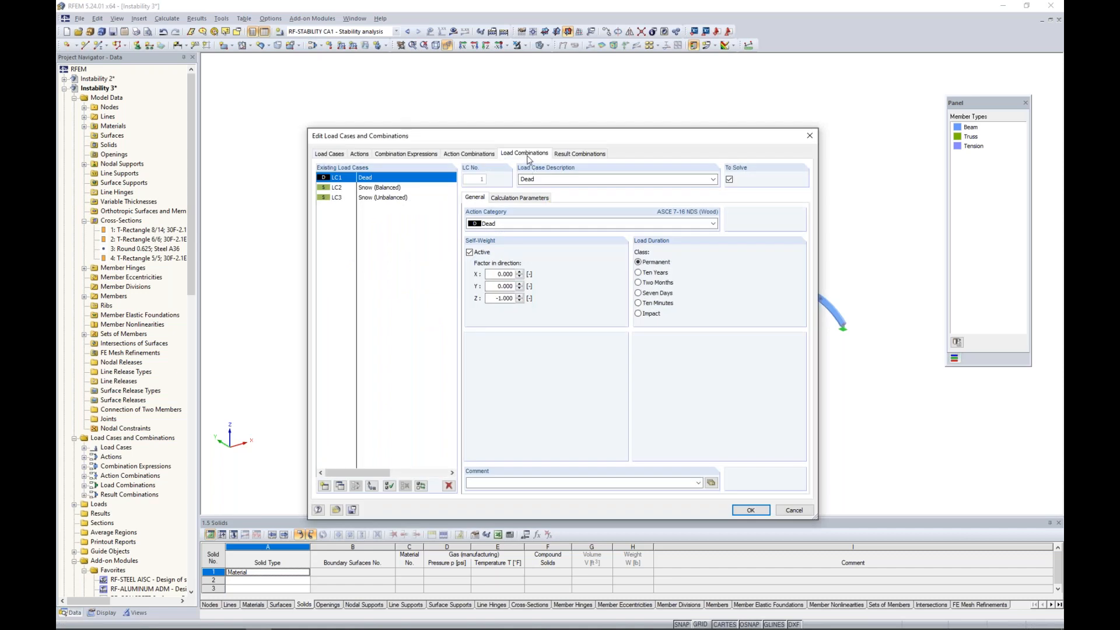
click(380, 187)
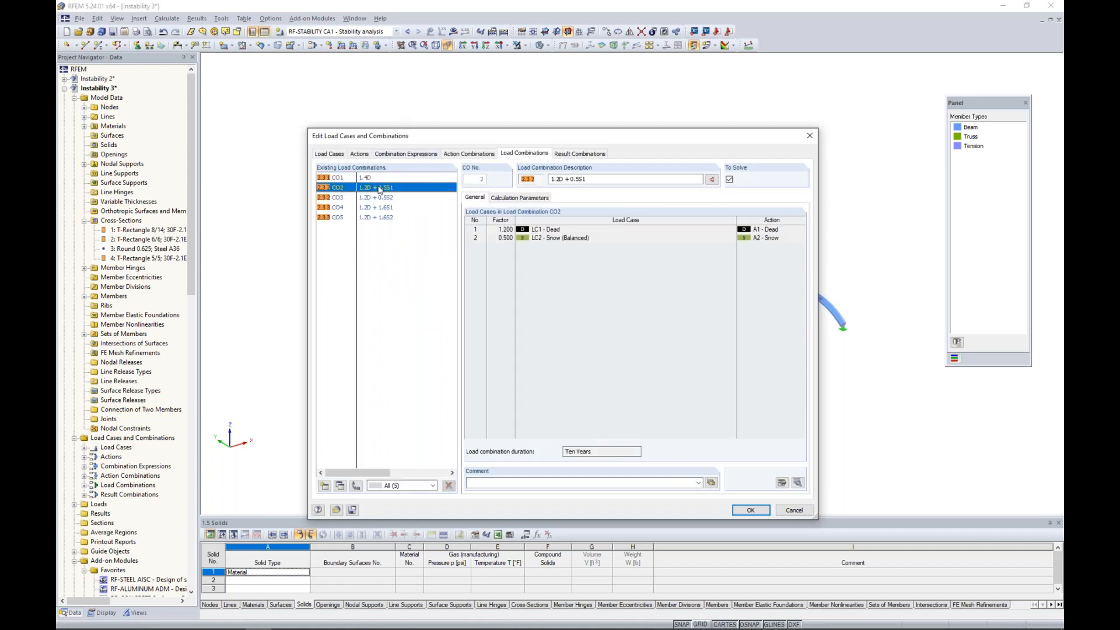
click(505, 199)
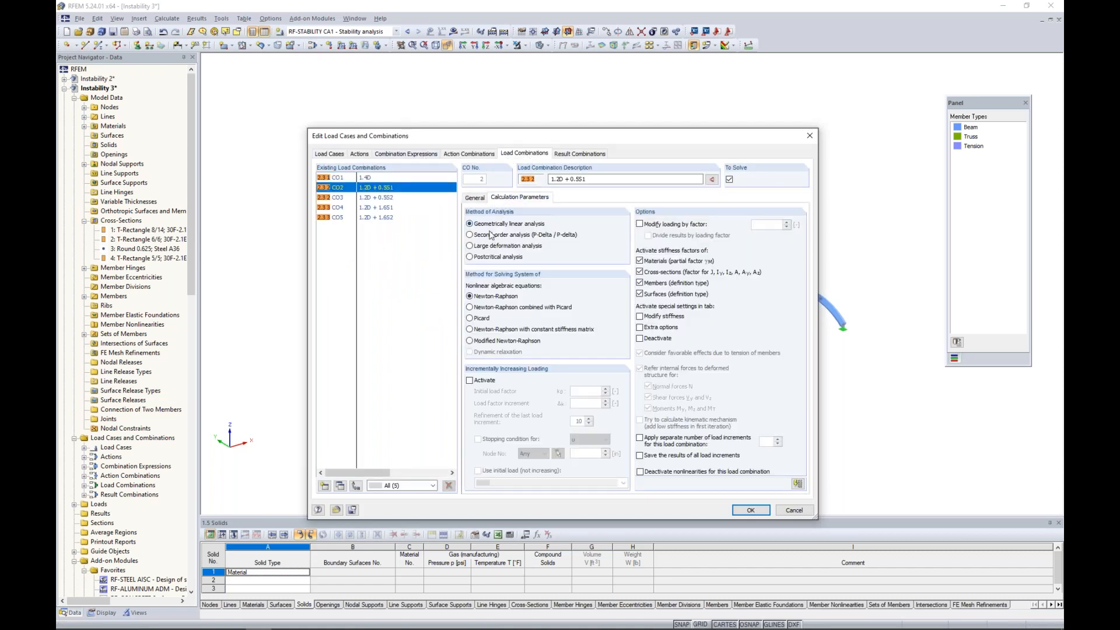
click(492, 235)
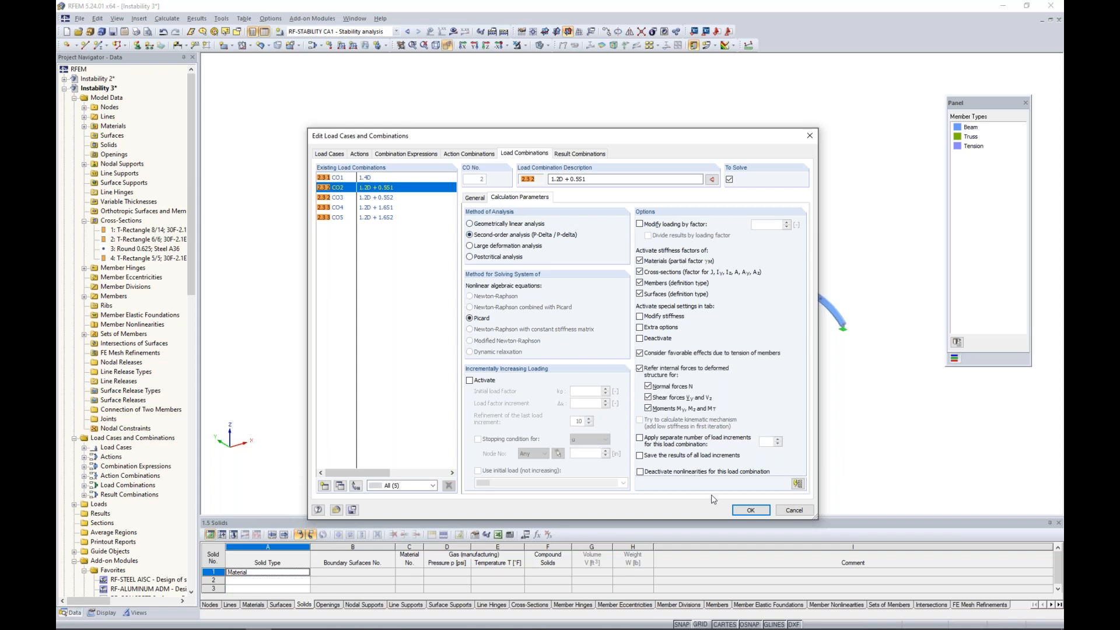
click(755, 511)
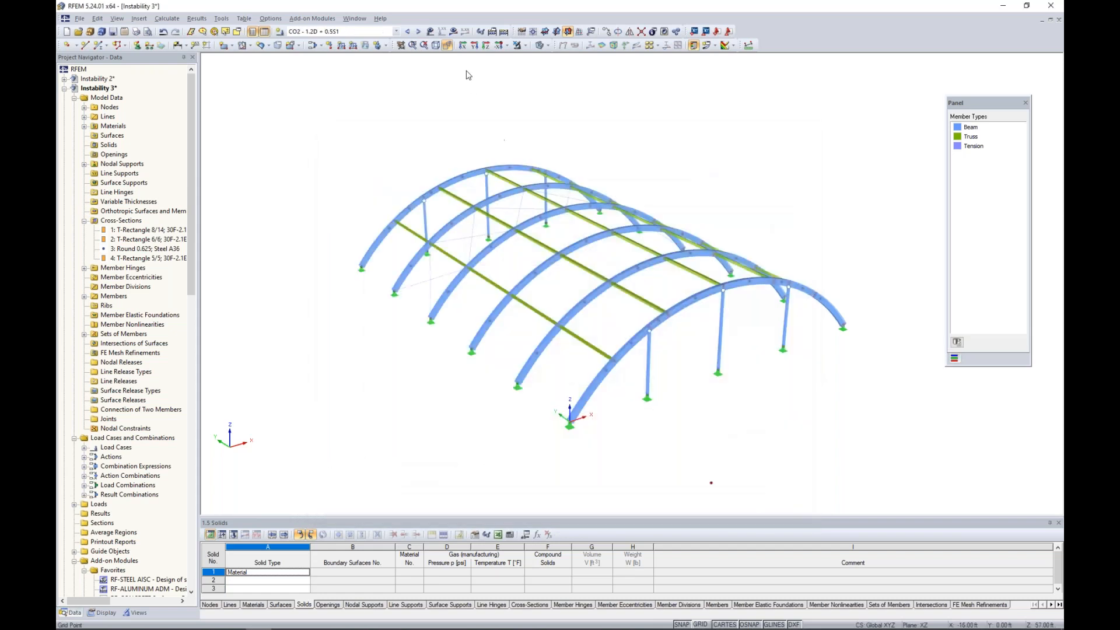
click(453, 31)
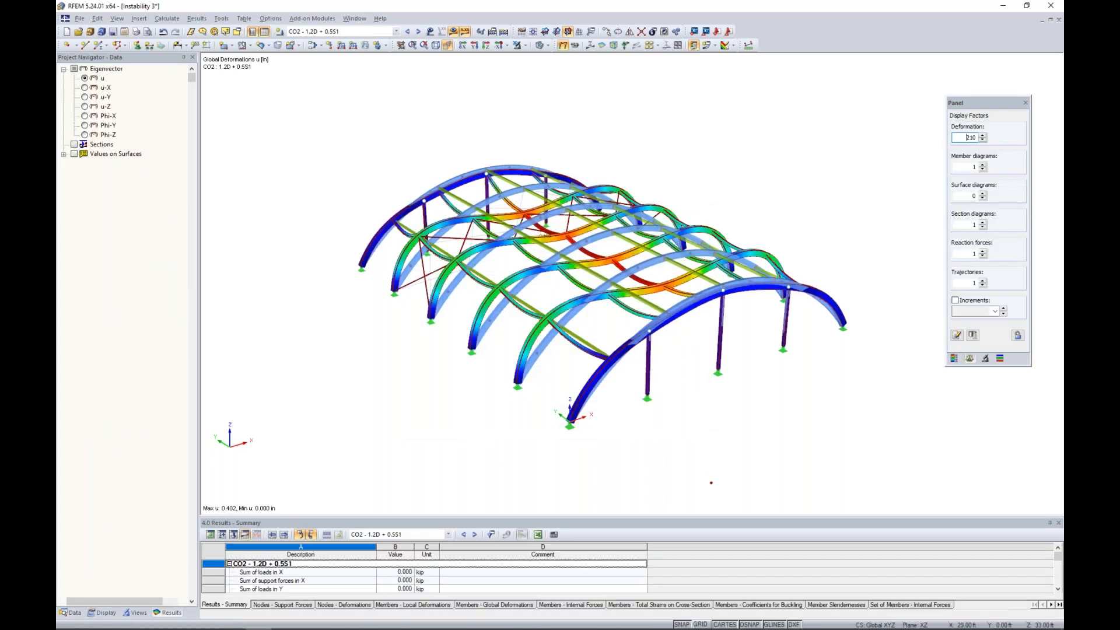
click(954, 358)
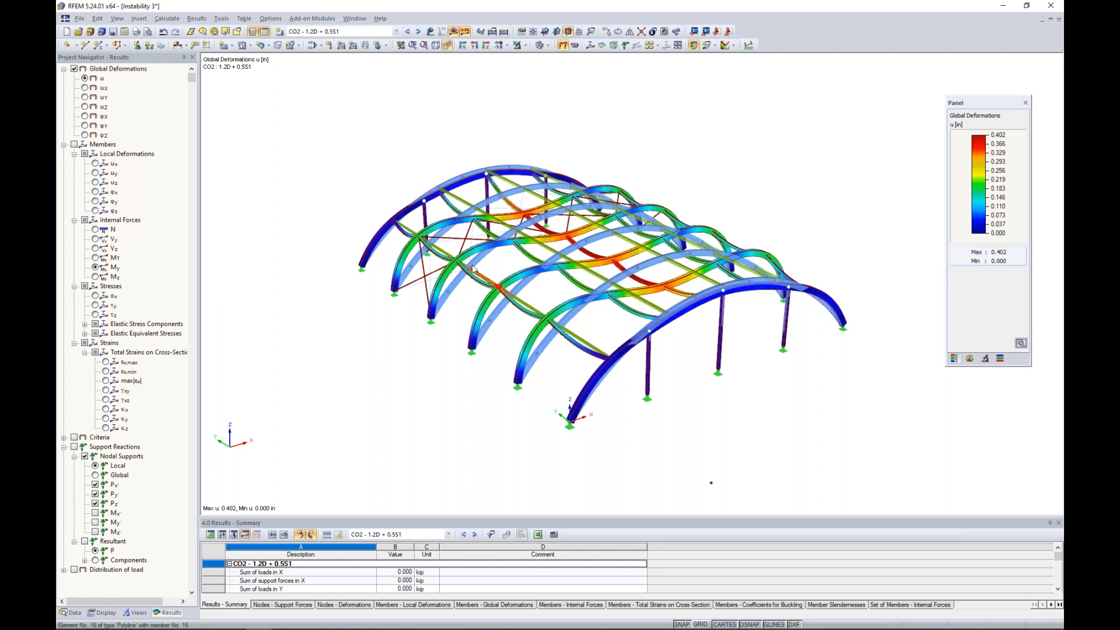
Run the RF-STABILITY analysis again for the four lowest eigenvalues, using the axial forces from CO2.
click(71, 613)
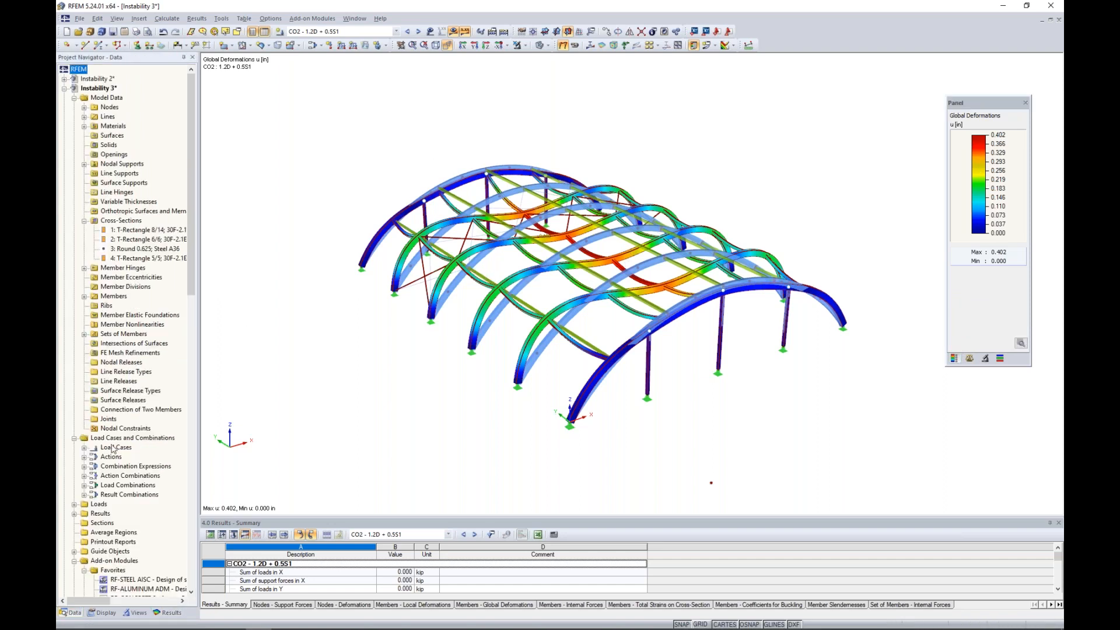
scroll(112, 449, down, 1)
scroll(113, 449, down, 4)
double_click(140, 504)
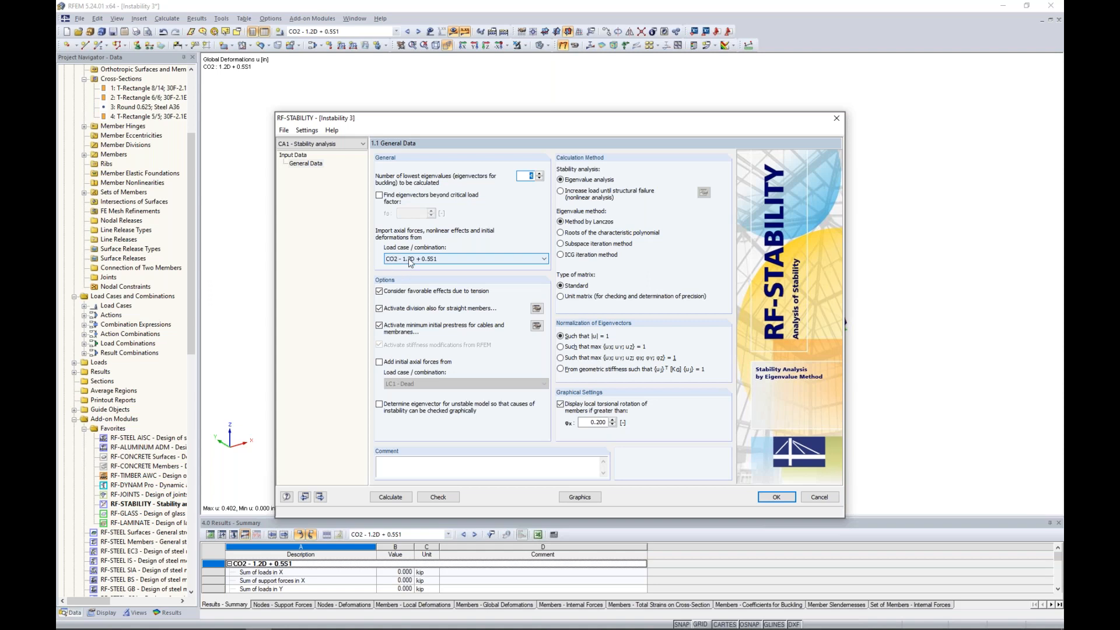
click(390, 496)
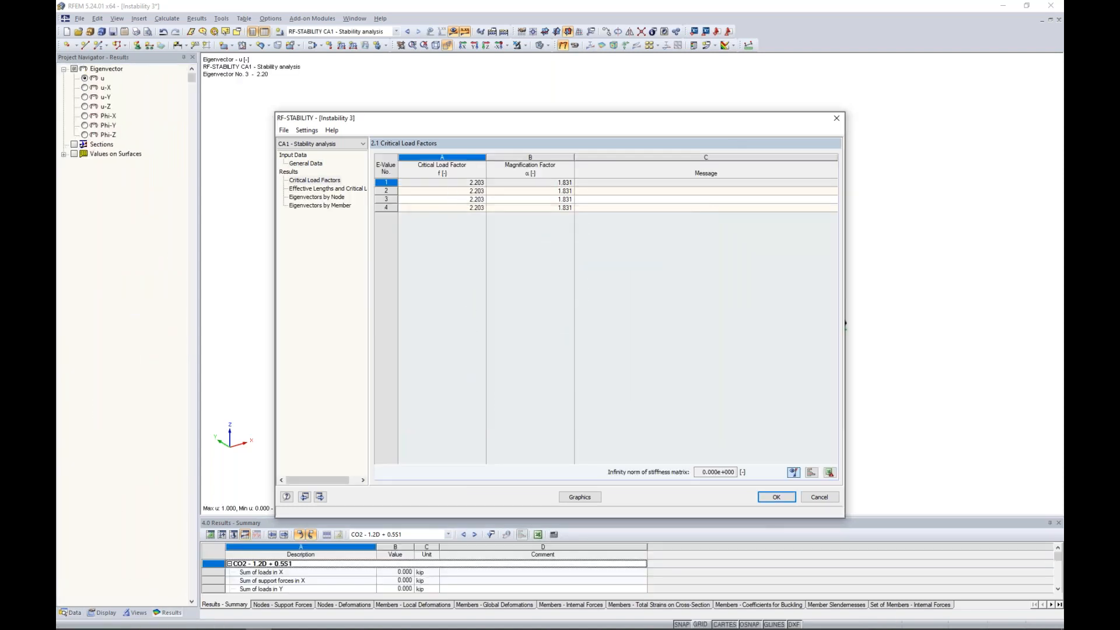
Examine the critical load factors and view eigenvectors 2 and 3 on the arched structure.
drag(477, 118, 484, 390)
click(464, 463)
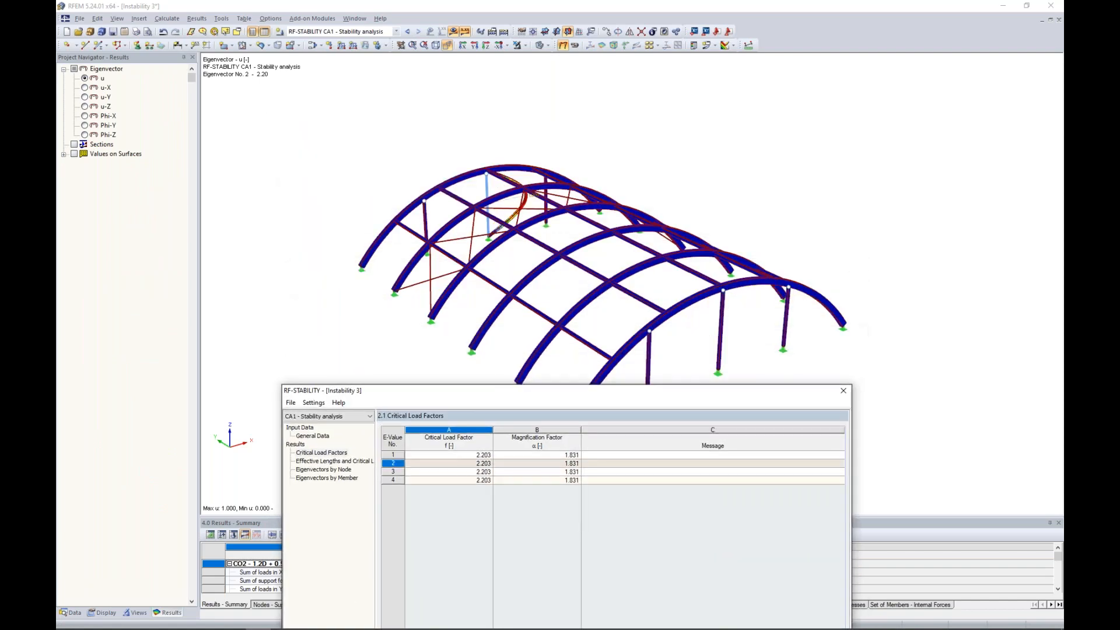
click(462, 471)
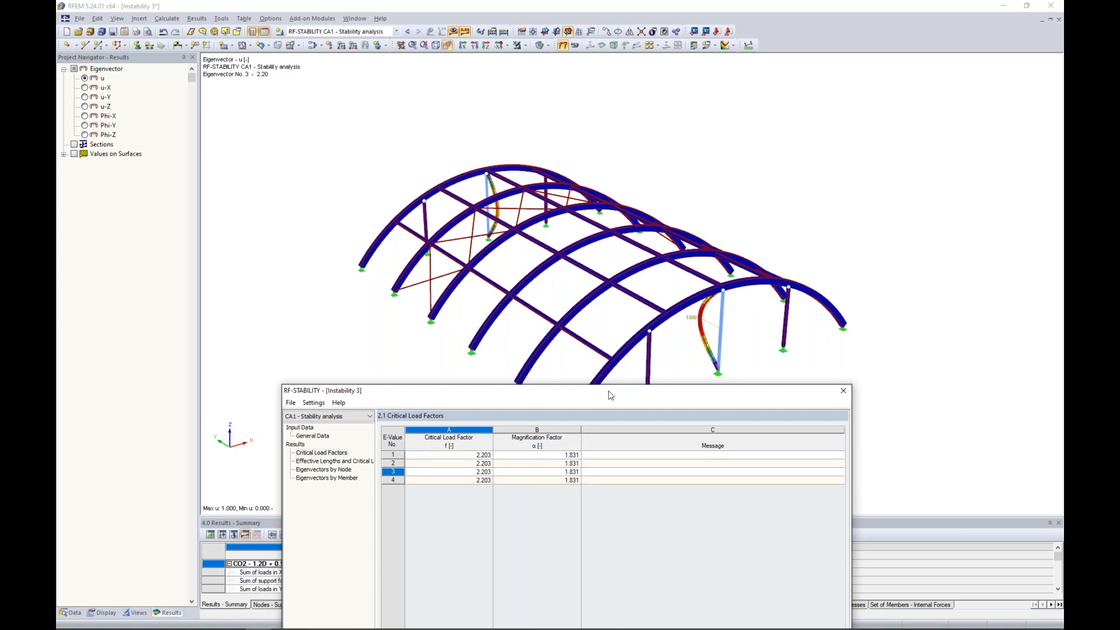
drag(610, 395, 636, 130)
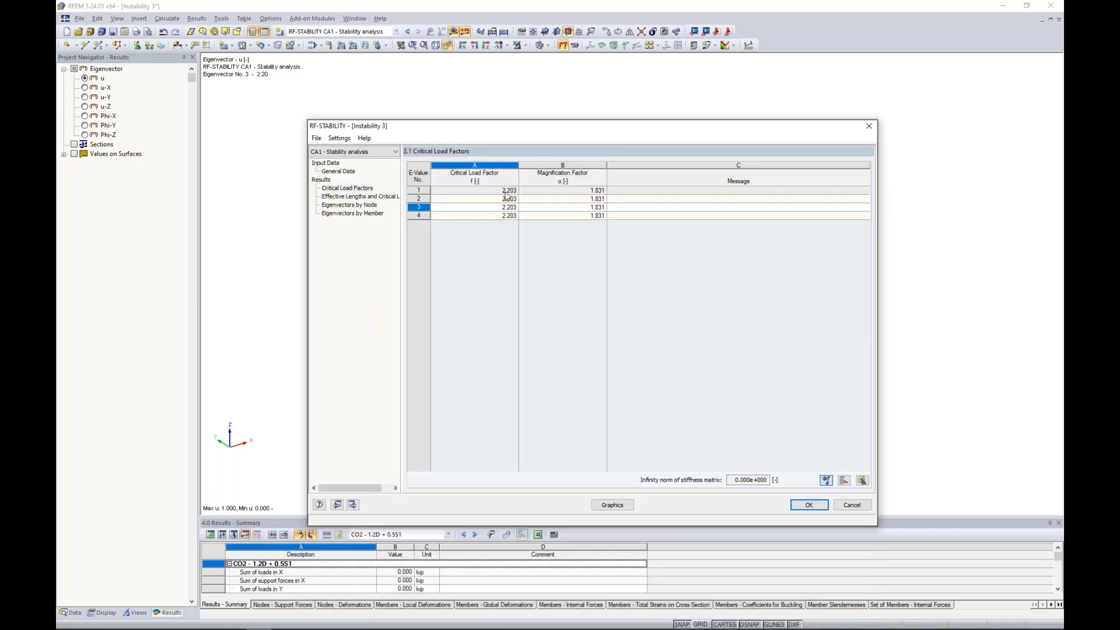
Review the stability analysis general data against the buckled columns in the model and close the add-on module.
click(338, 171)
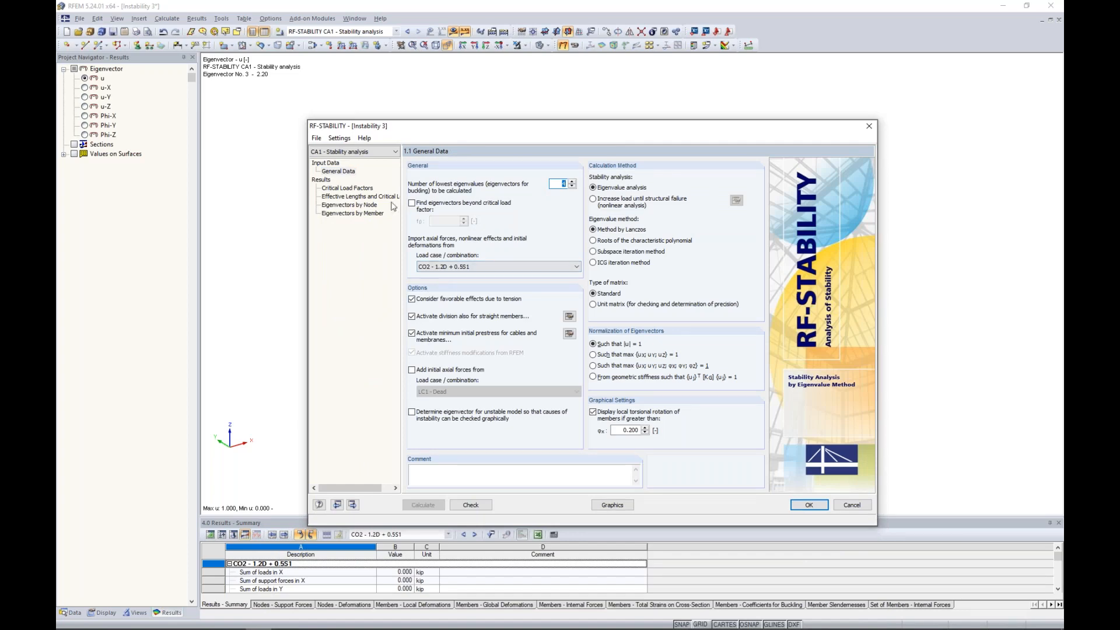
drag(458, 127, 435, 438)
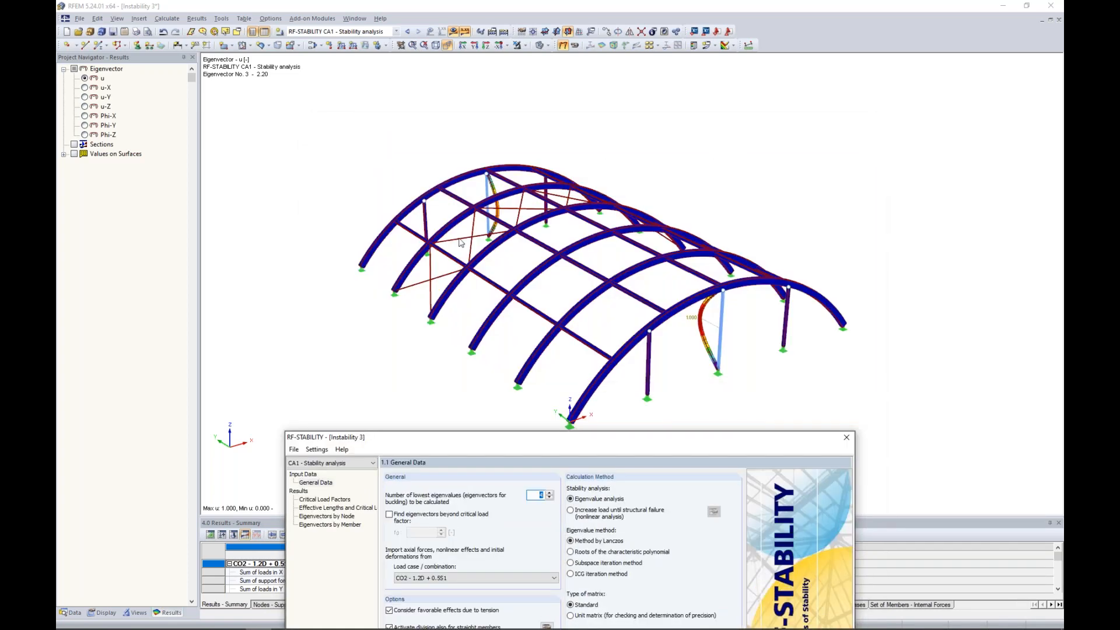
drag(551, 437, 555, 133)
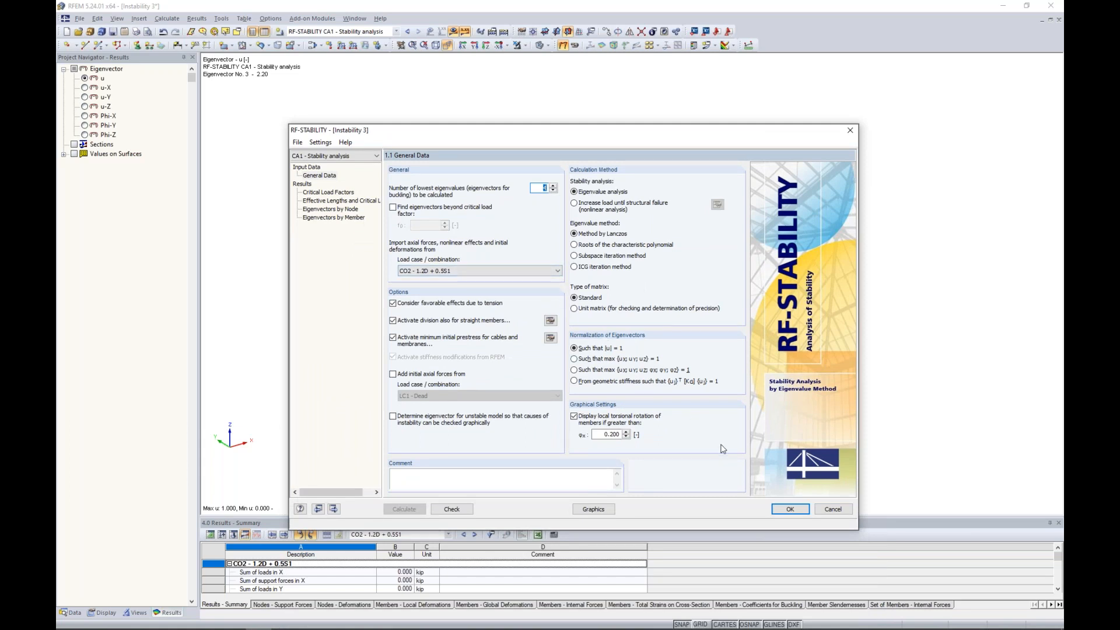
click(789, 509)
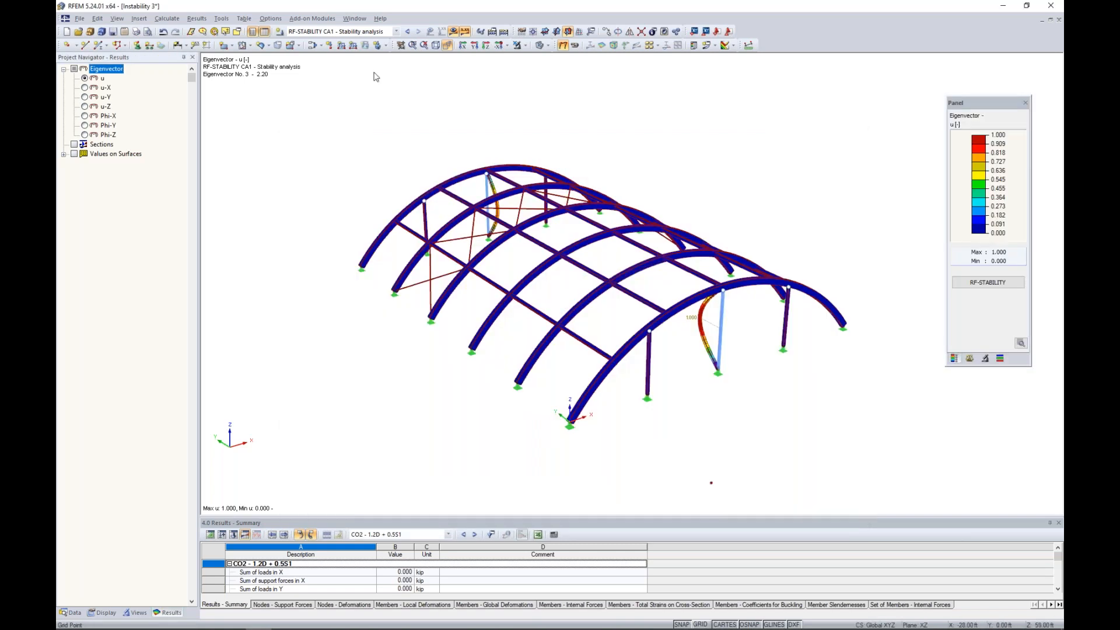
Switch to the Instability 4 model and inspect the tank and its supporting legs.
click(355, 18)
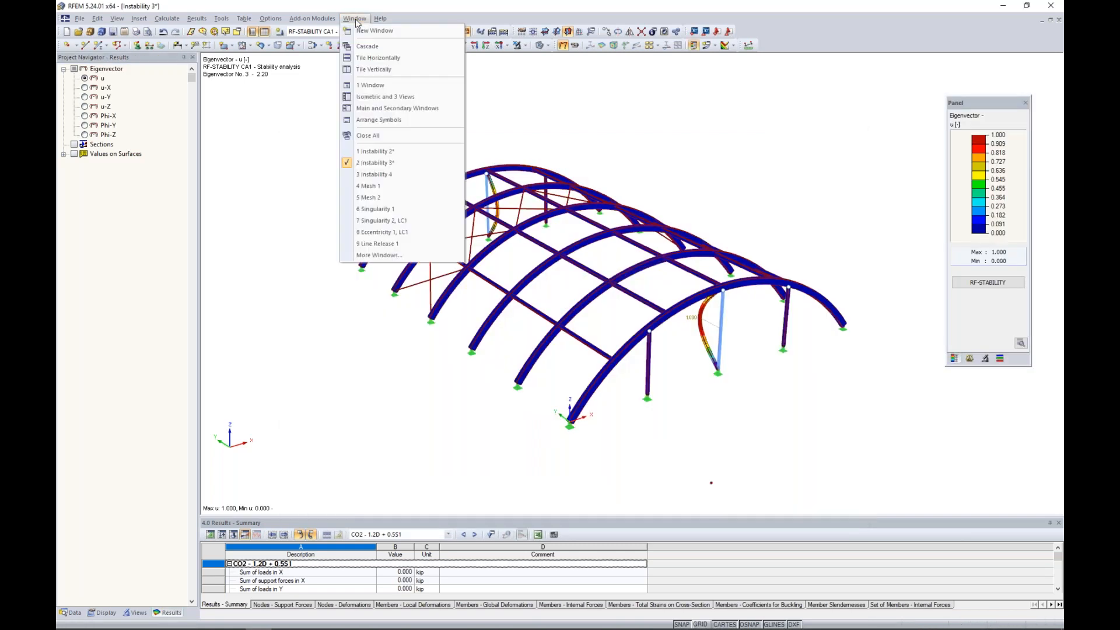
click(392, 175)
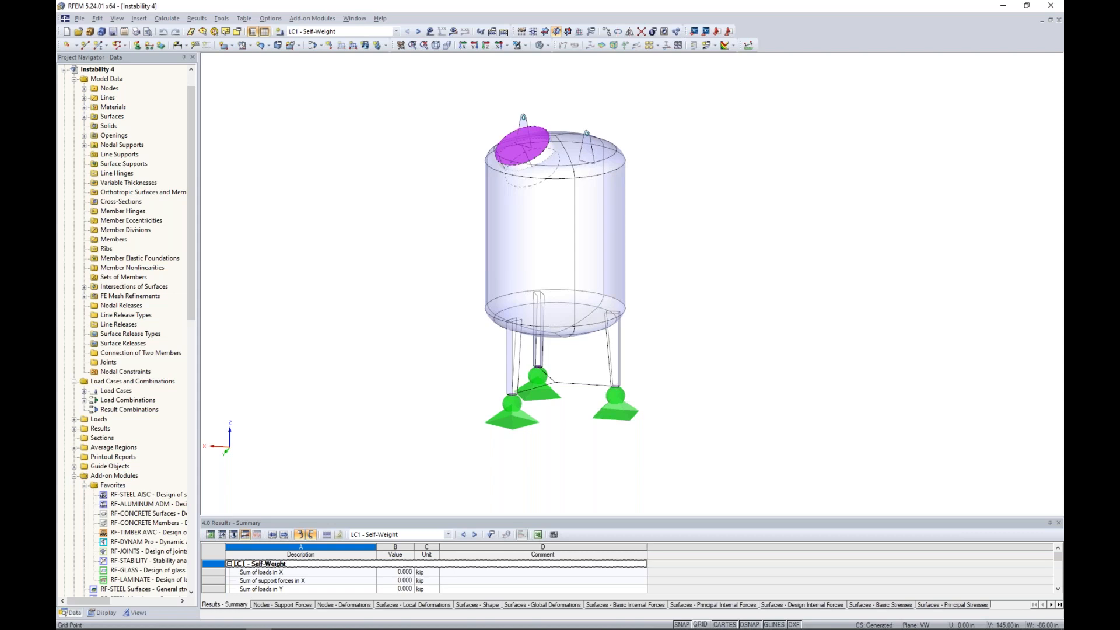
ctrl+middle_drag(700, 312, 582, 305)
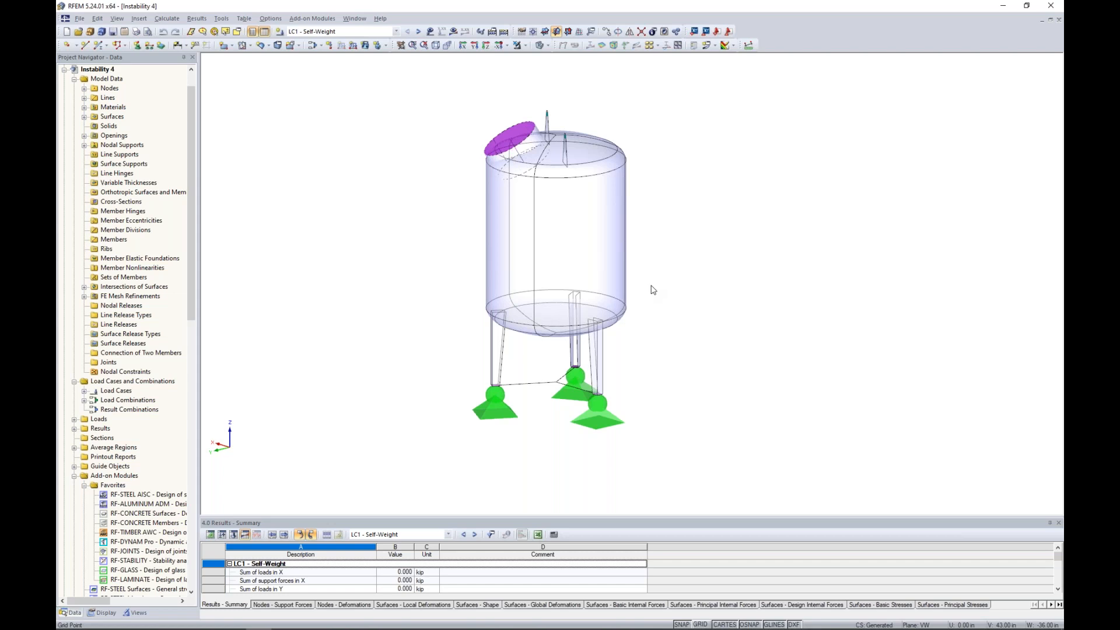
mouse_move(677, 362)
ctrl+middle_down()
mouse_move(650, 320)
mouse_move(691, 354)
ctrl+middle_up()
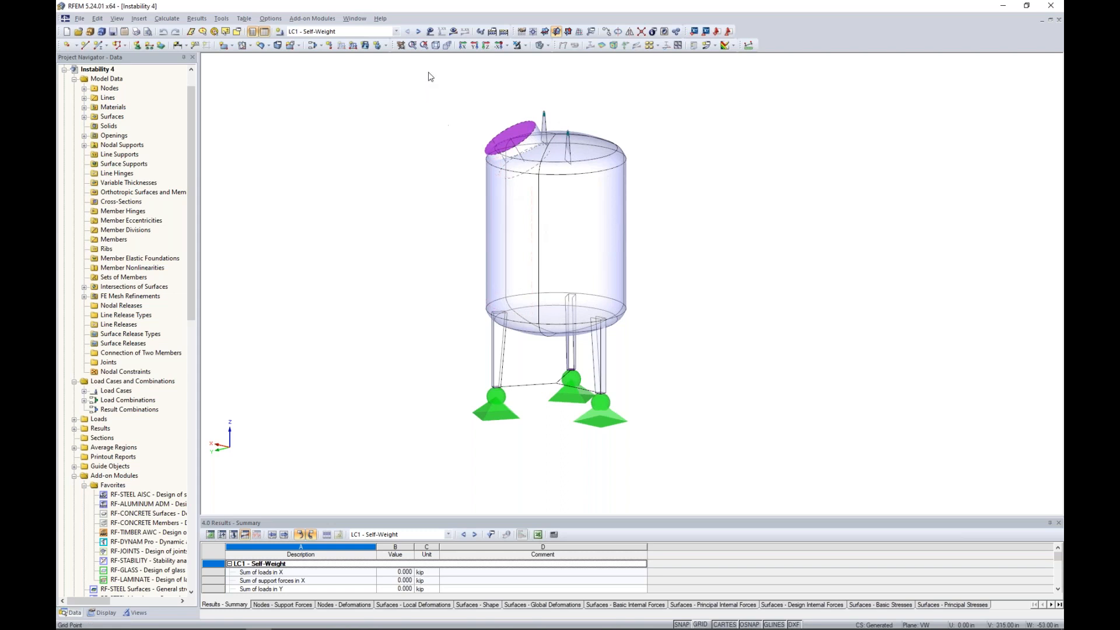
Display the loads on the tank for LC1 Self-Weight, LC2 Fill and LC3 Wind in sequence and examine them.
click(429, 31)
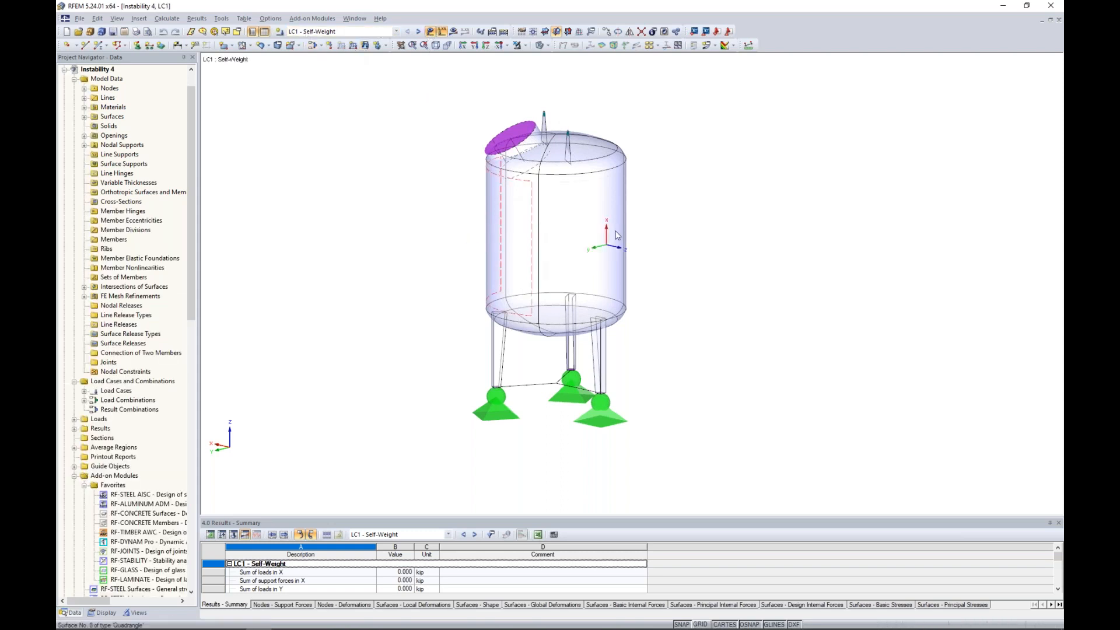
click(418, 31)
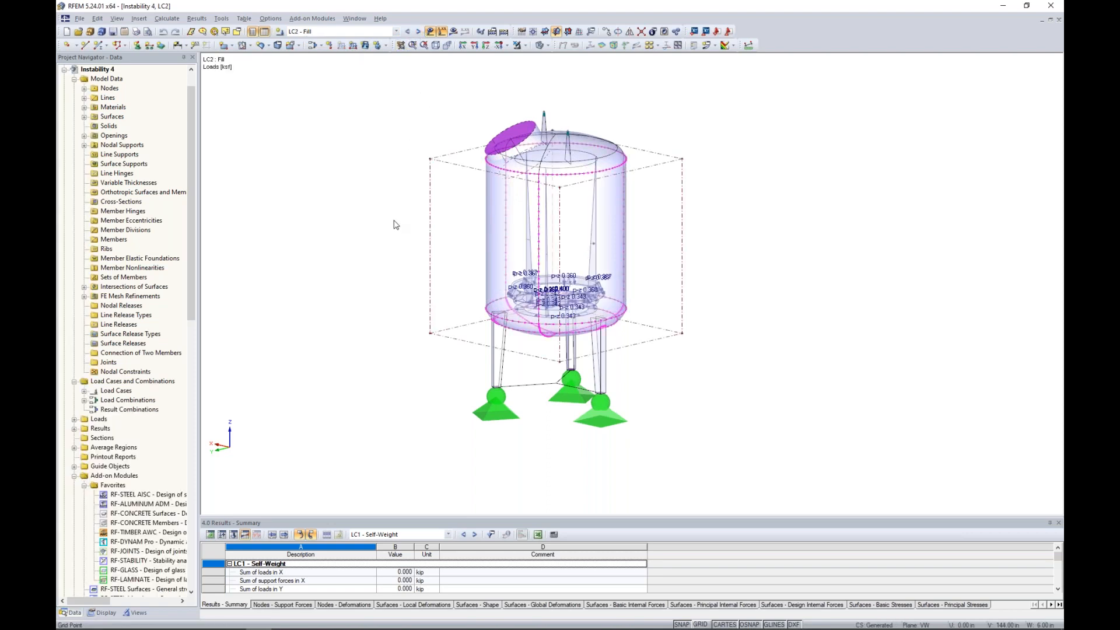
ctrl+middle_drag(393, 221, 409, 231)
scroll(449, 292, up, 3)
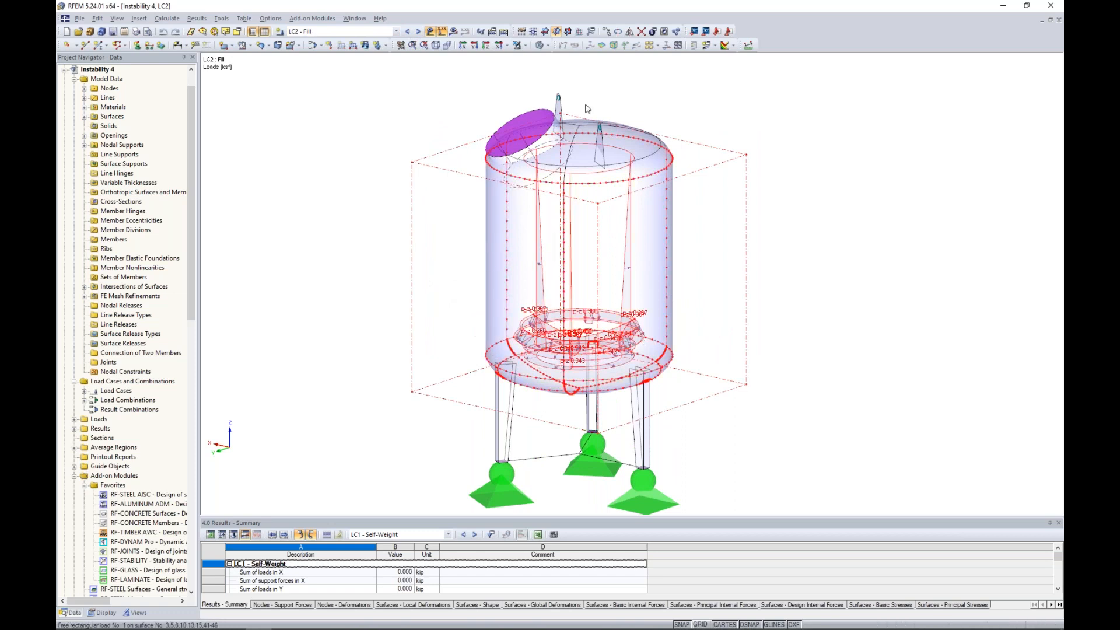
click(418, 32)
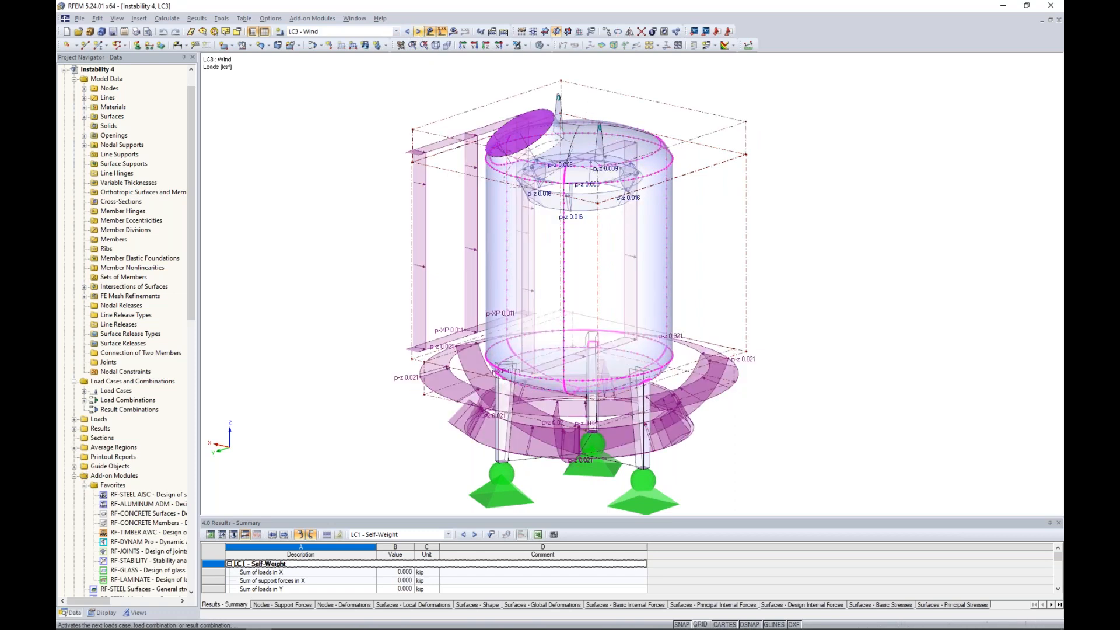
middle_drag(325, 277, 354, 232)
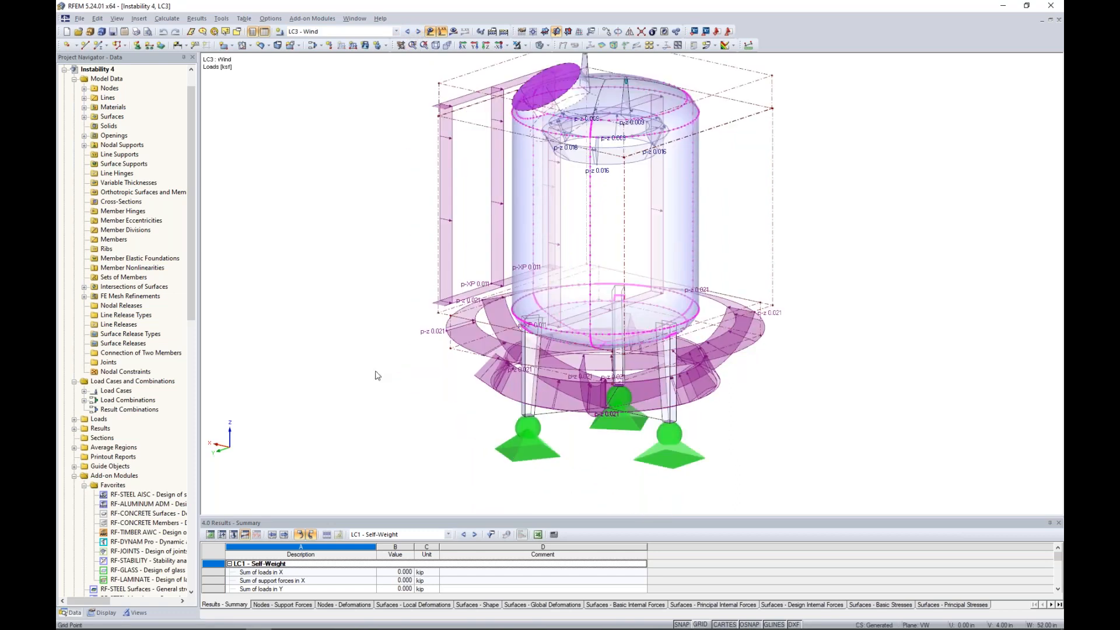
ctrl+middle_drag(553, 332, 624, 305)
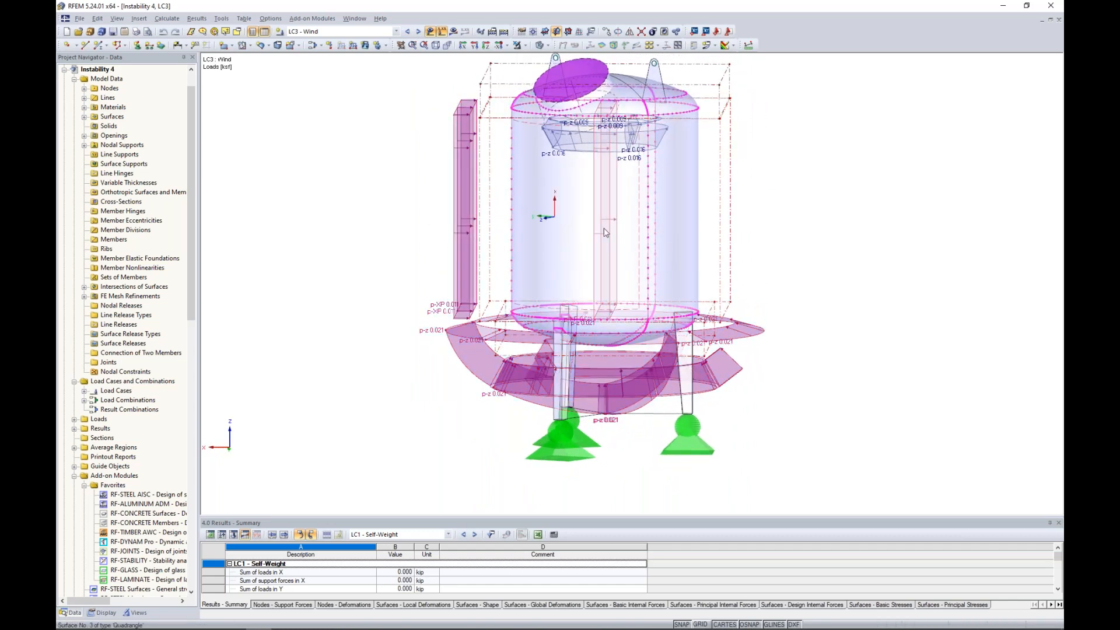
ctrl+middle_drag(750, 247, 740, 274)
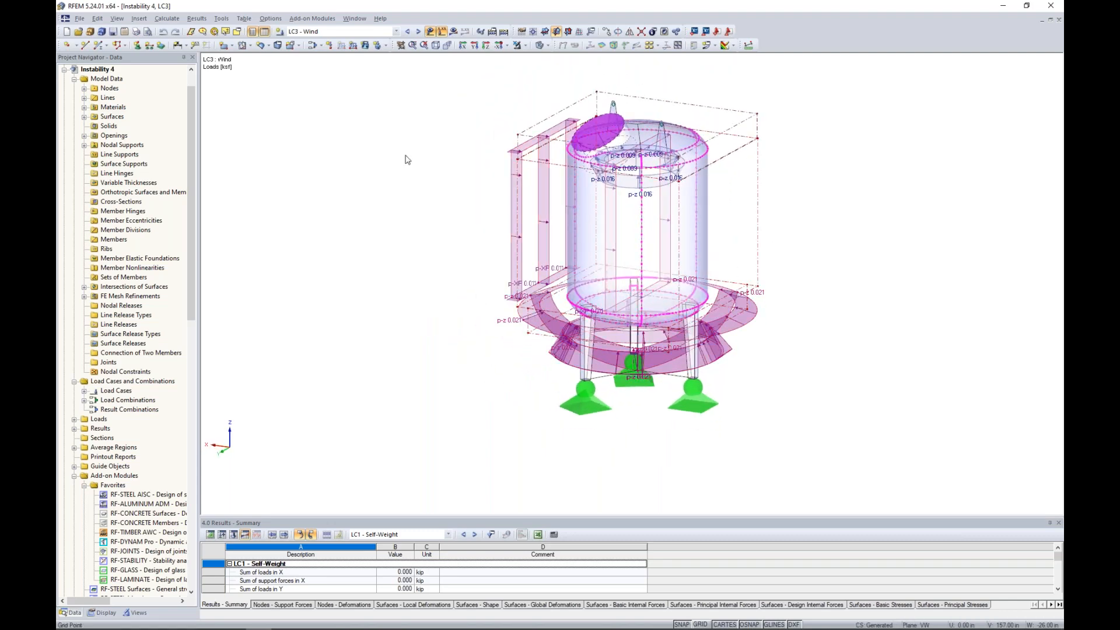
Calculate load combination CO1 (1.2D + L + W) with the loads hidden and locate the reported instability on the tank model.
click(418, 31)
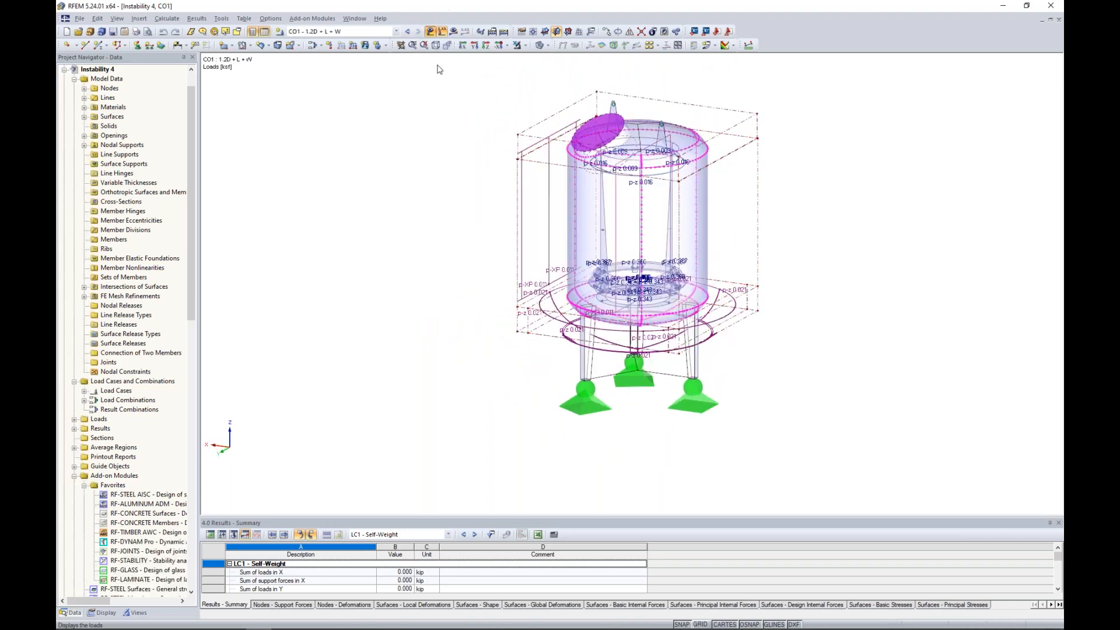
middle_drag(473, 185, 404, 209)
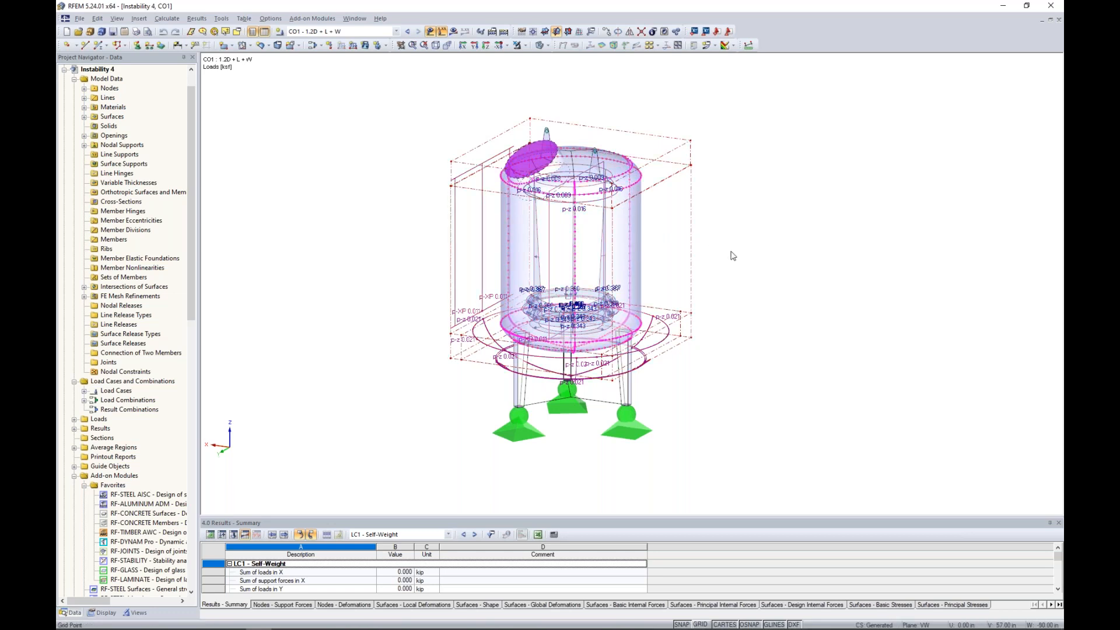
click(441, 32)
click(453, 32)
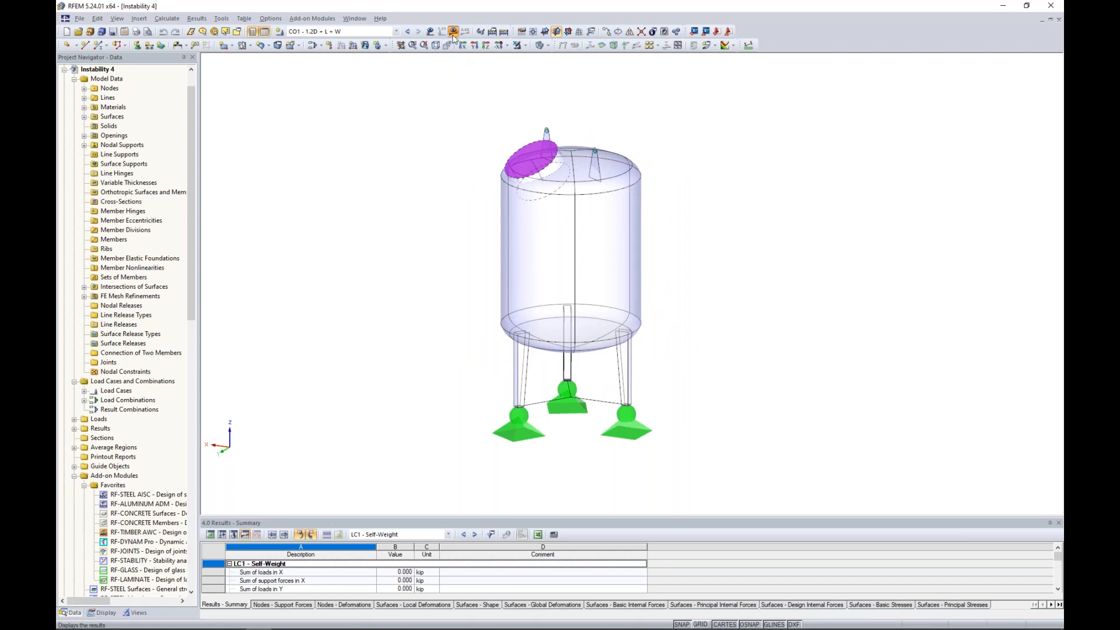
click(541, 336)
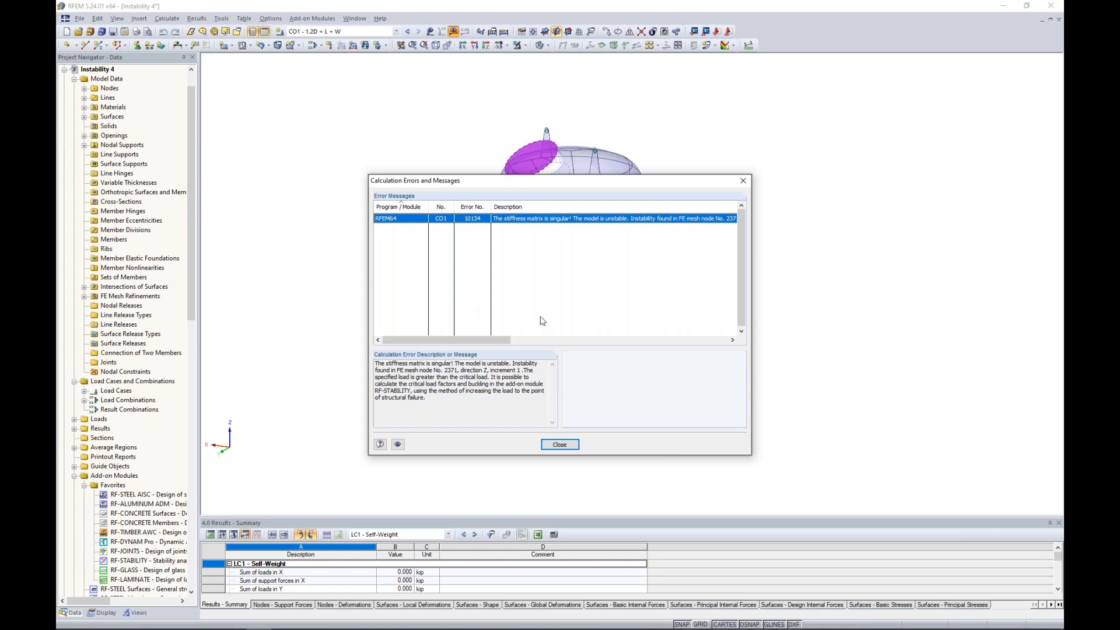
drag(575, 186, 646, 425)
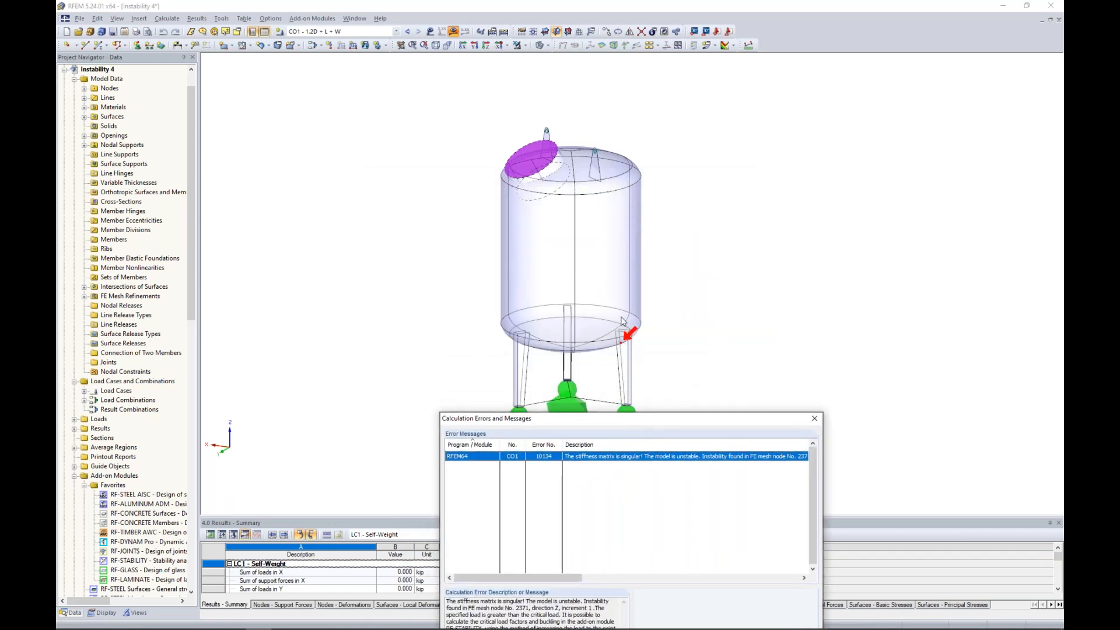
Examine the CO1 instability message for the affected direction and the critical load, and close the error report.
drag(629, 421, 622, 179)
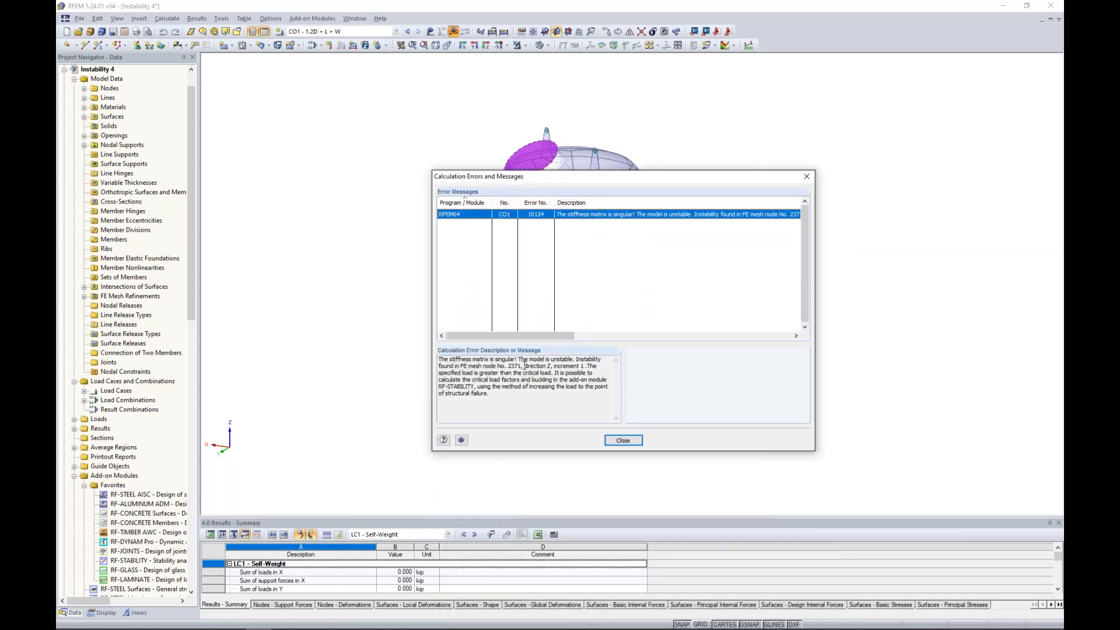
drag(524, 367, 553, 372)
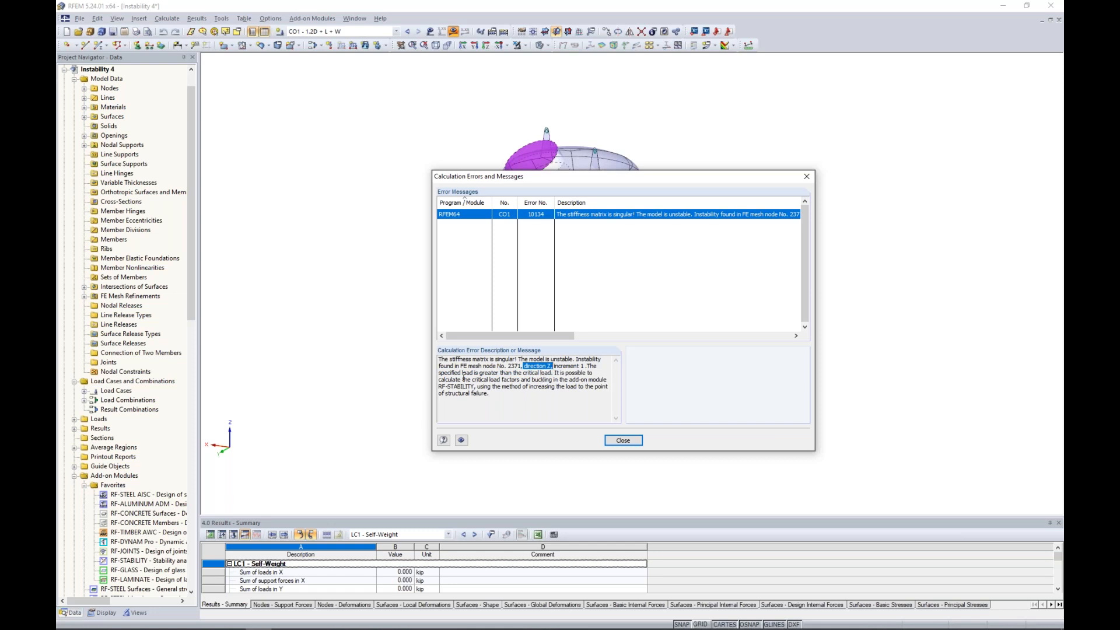
drag(441, 373, 539, 375)
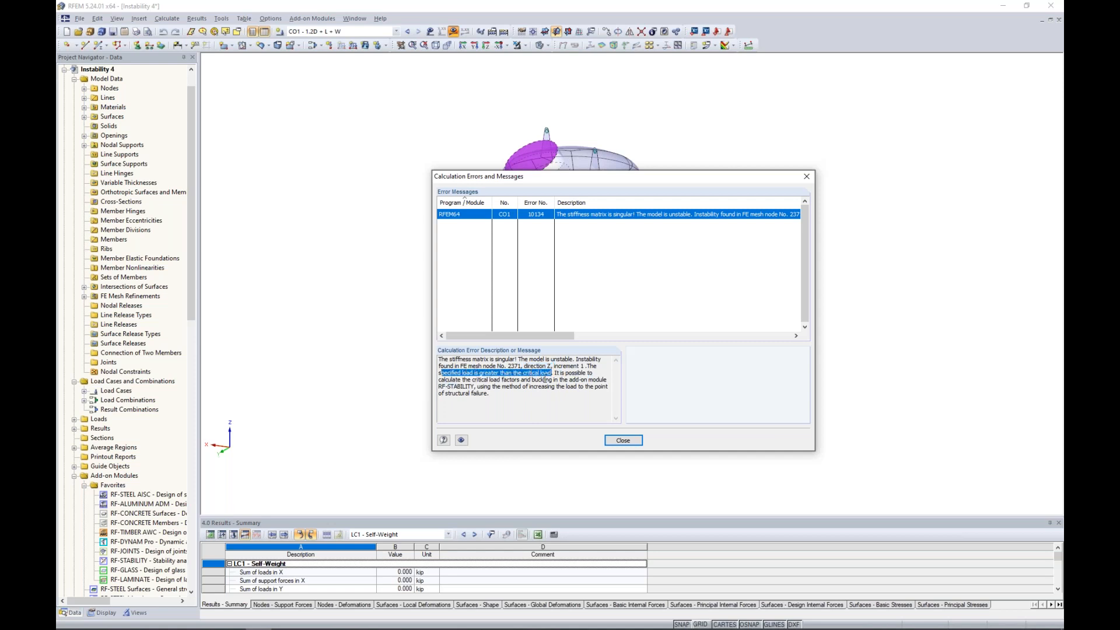
click(623, 441)
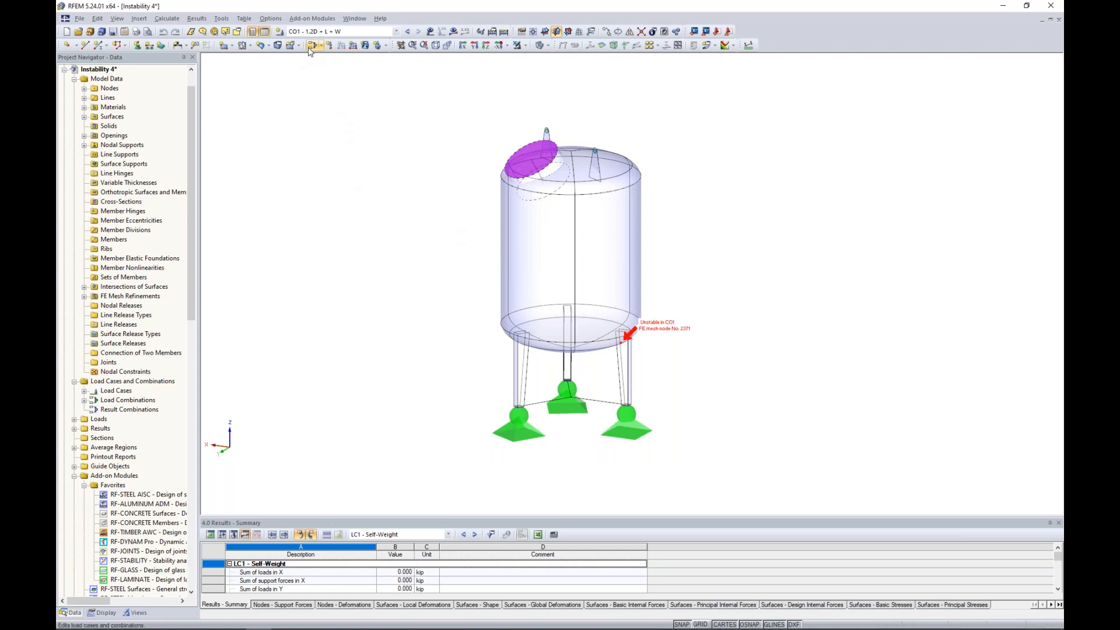
Set load combination CO1 to geometrically linear analysis and recalculate it.
key(alt+Tab)
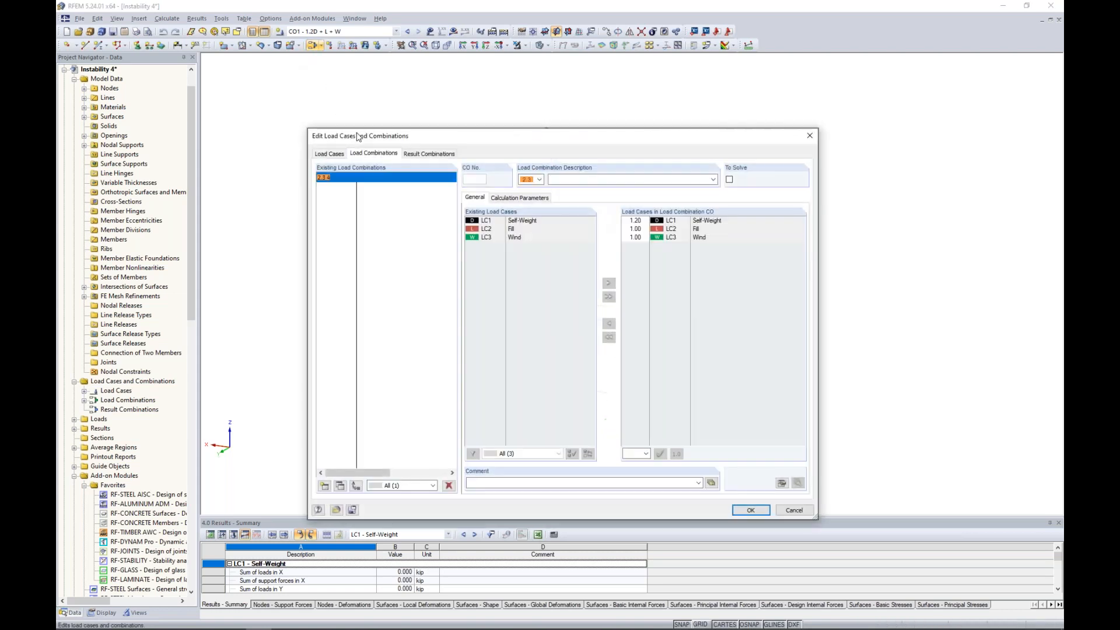
click(505, 198)
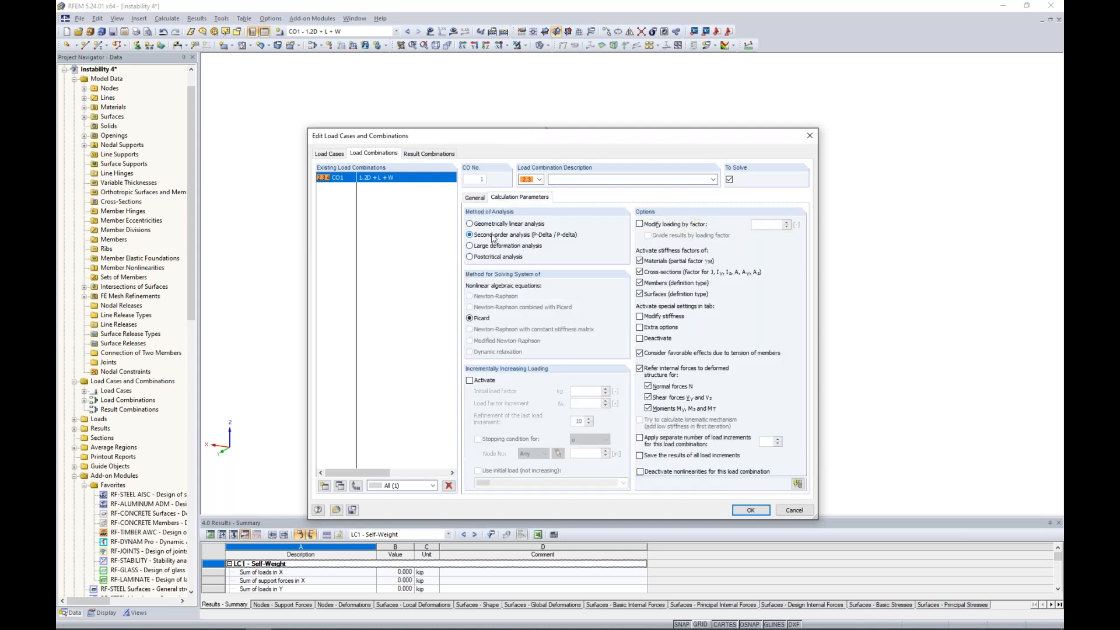
click(470, 224)
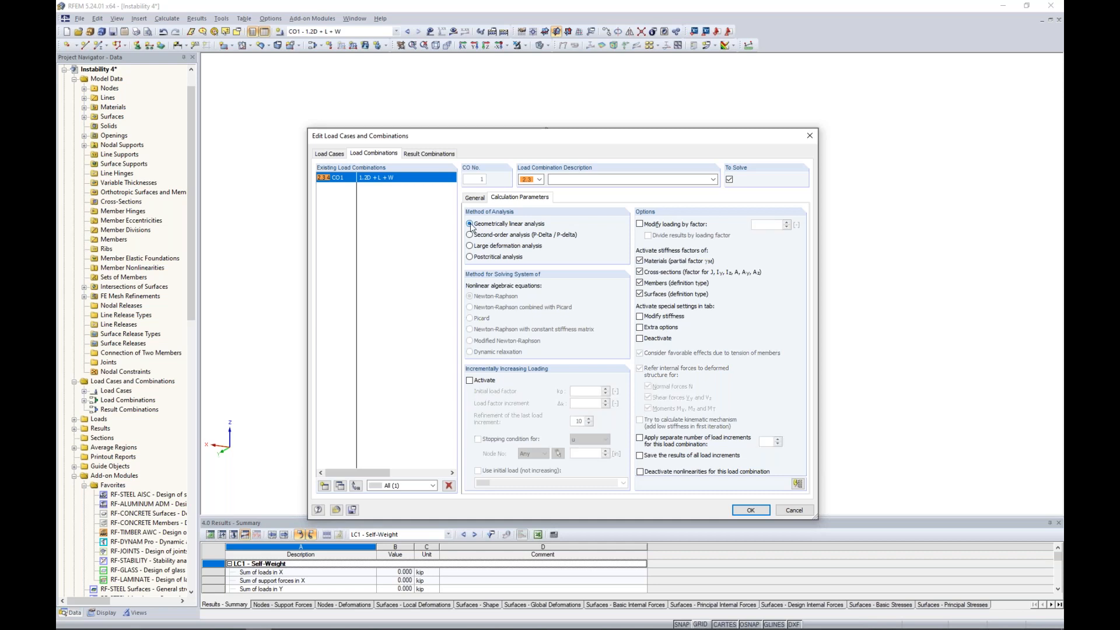
click(751, 510)
click(453, 30)
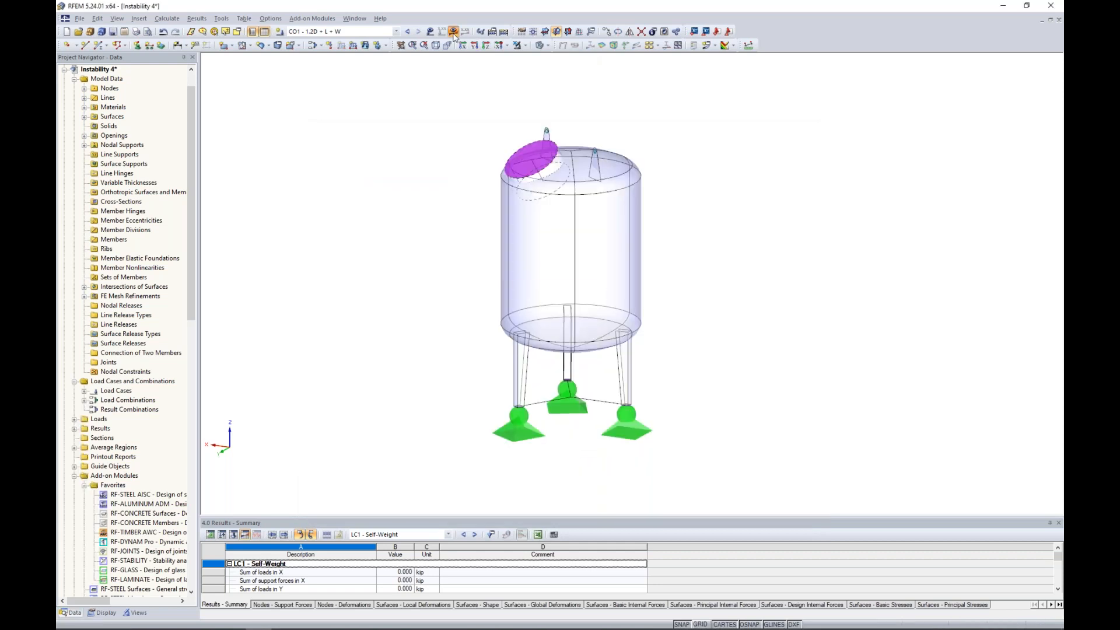
click(541, 337)
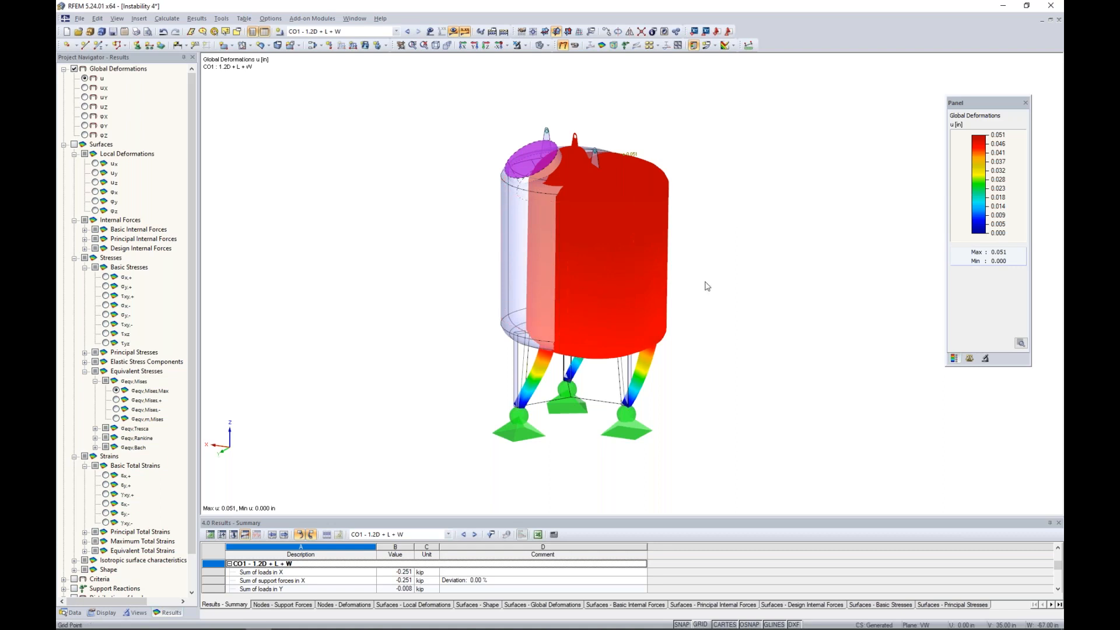
Reduce the deformation display factor for the CO1 global deformations of the tank and return to the color scale.
click(969, 360)
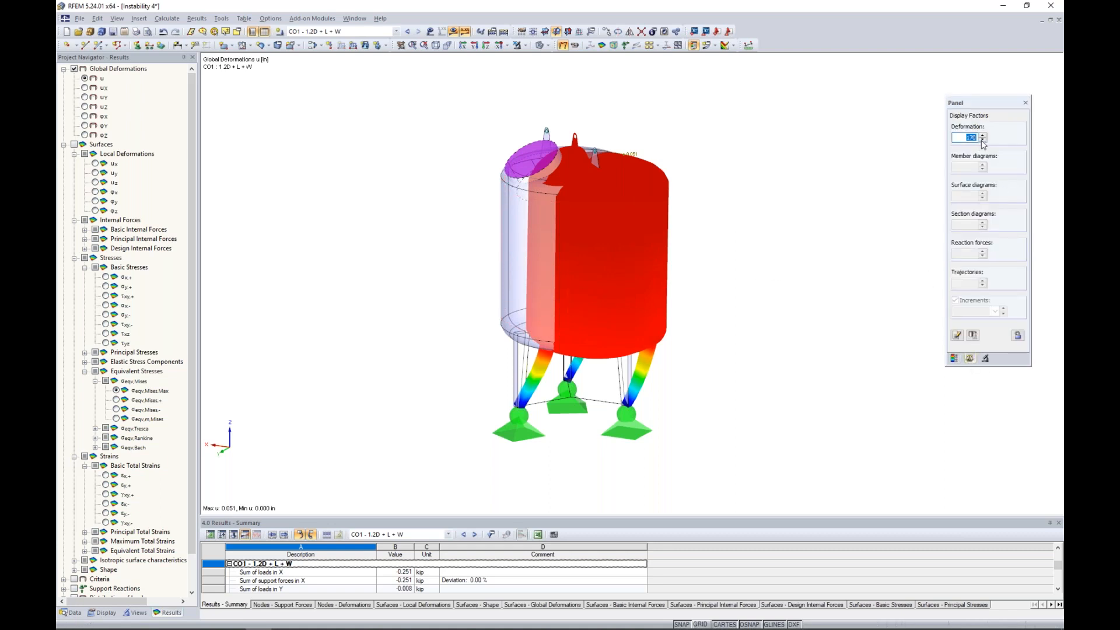
click(983, 140)
click(982, 140)
click(954, 358)
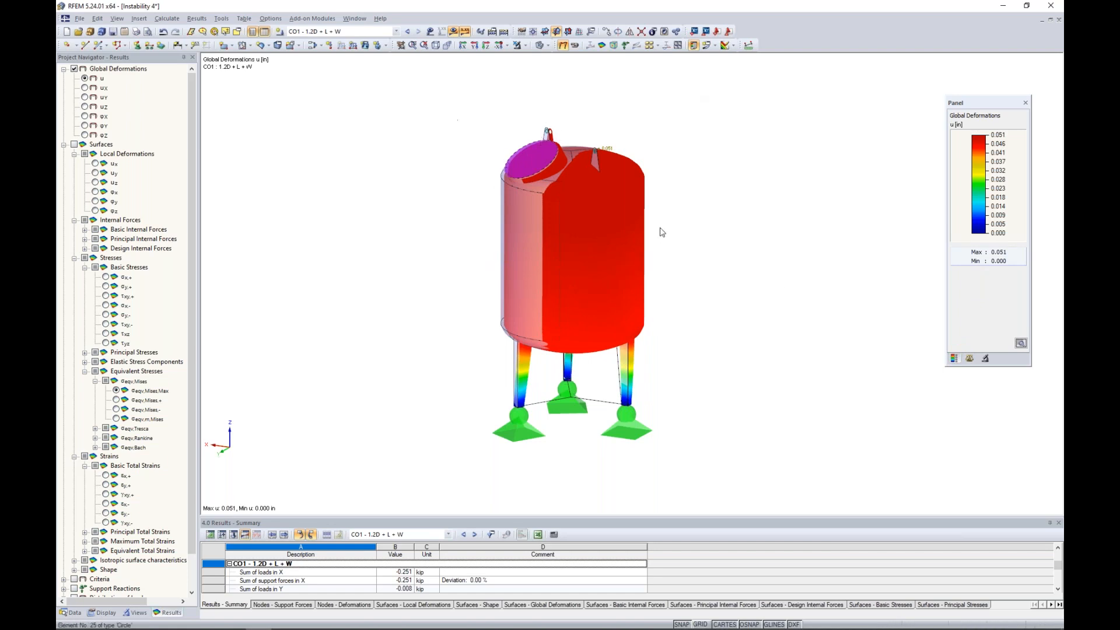
Start an RF-STABILITY analysis, import the axial forces from CO1 - 1.2D + L + W, and calculate the critical load factors.
click(73, 612)
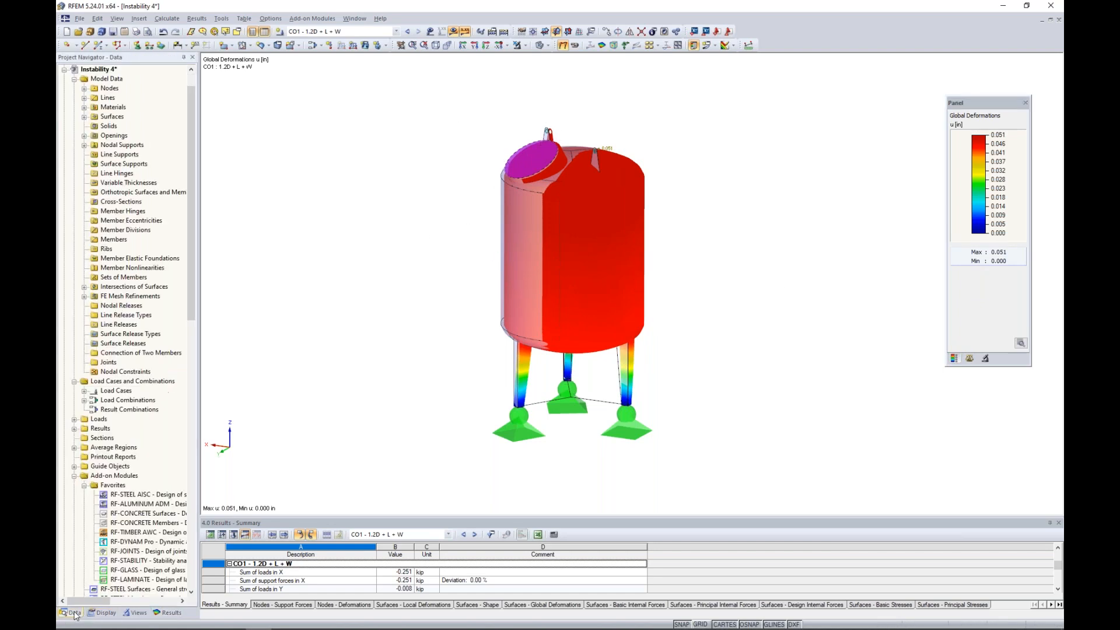
scroll(128, 478, down, 3)
double_click(140, 475)
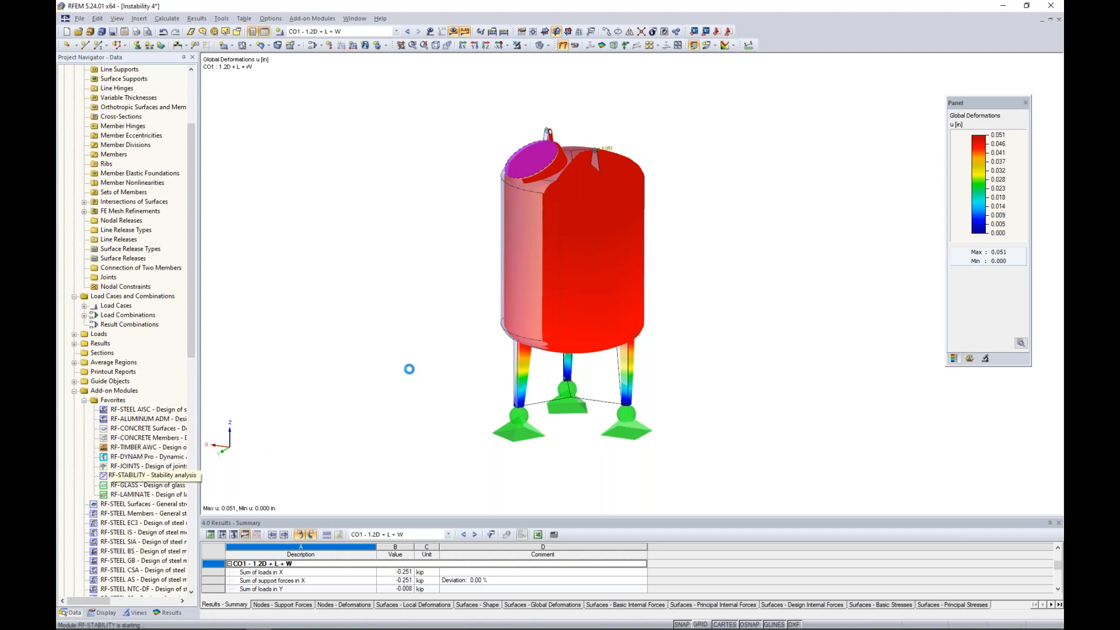
click(433, 260)
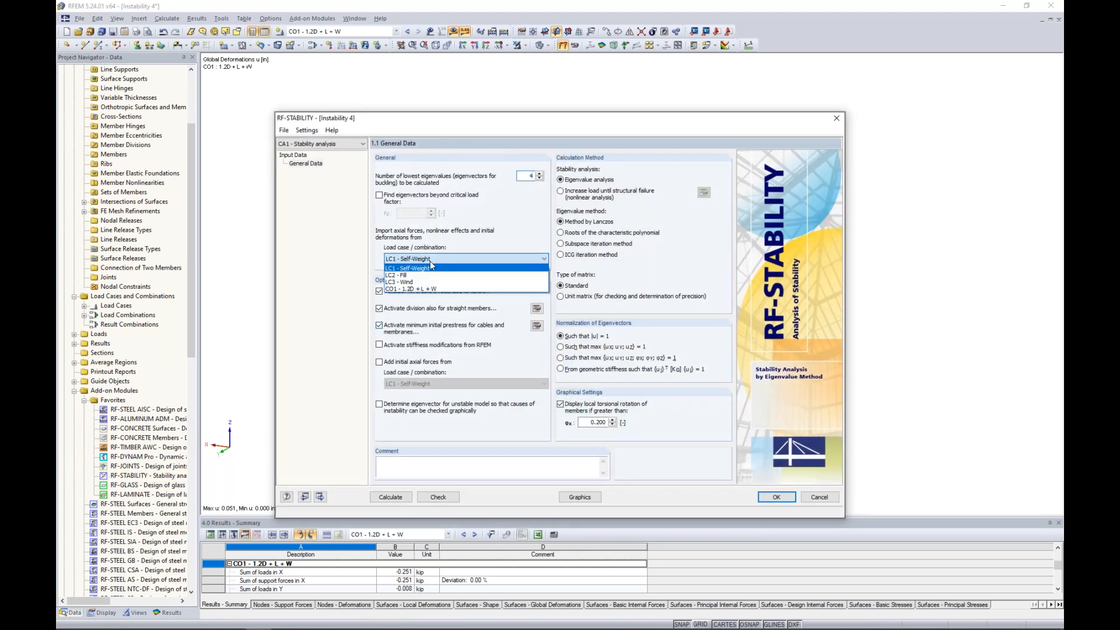
click(424, 287)
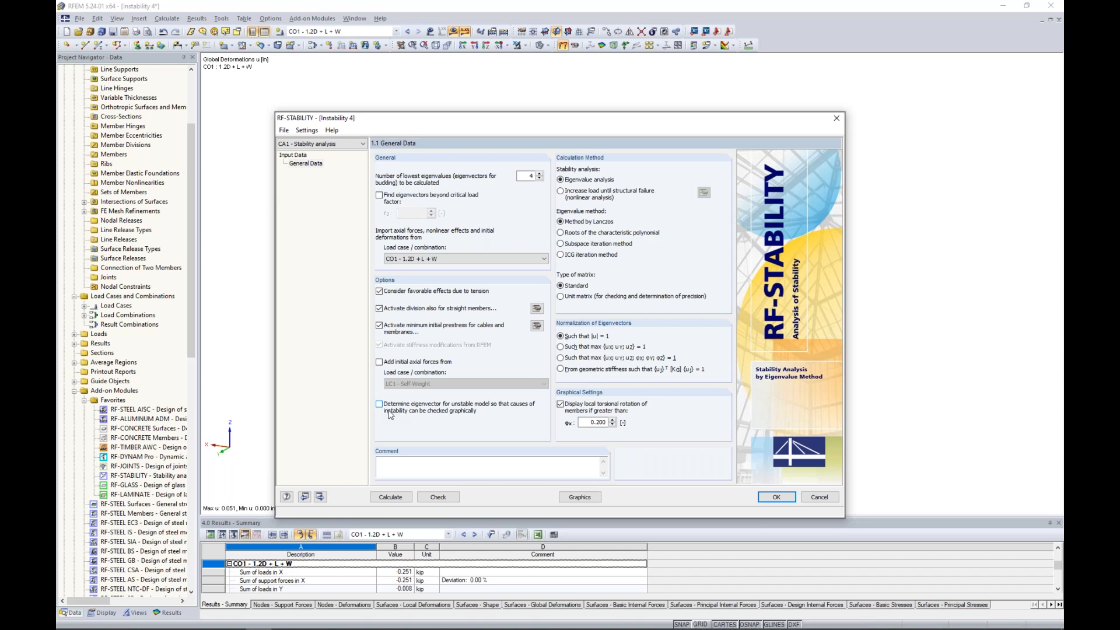
click(396, 501)
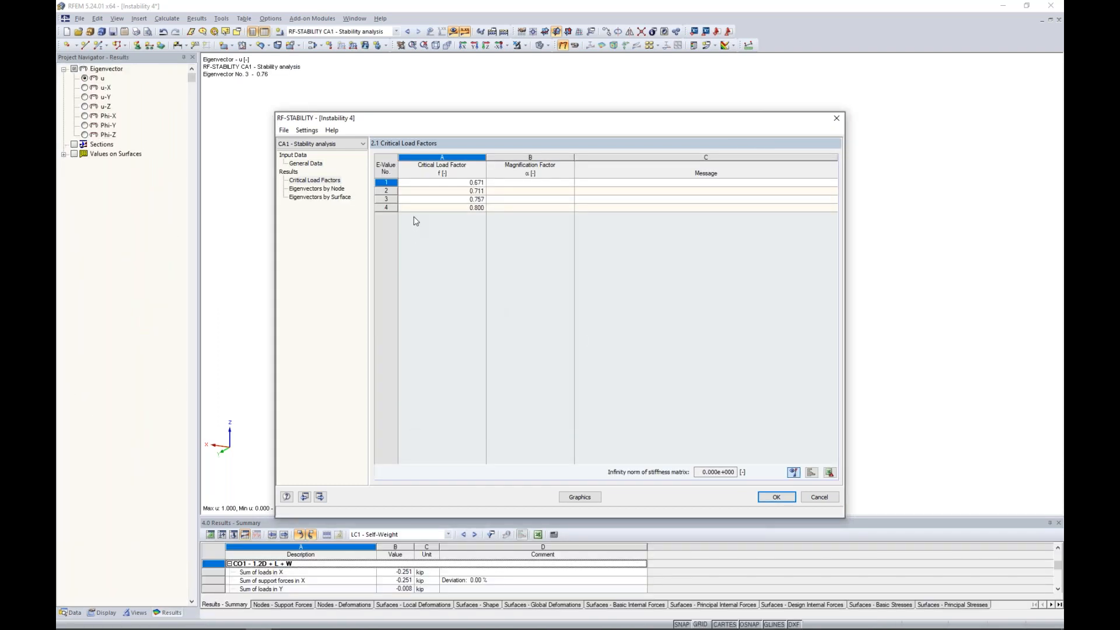
Compare the buckling shapes of the calculated eigenvalues on the tank legs, ending with eigenvalue 1.
drag(498, 125, 531, 439)
click(466, 497)
click(467, 505)
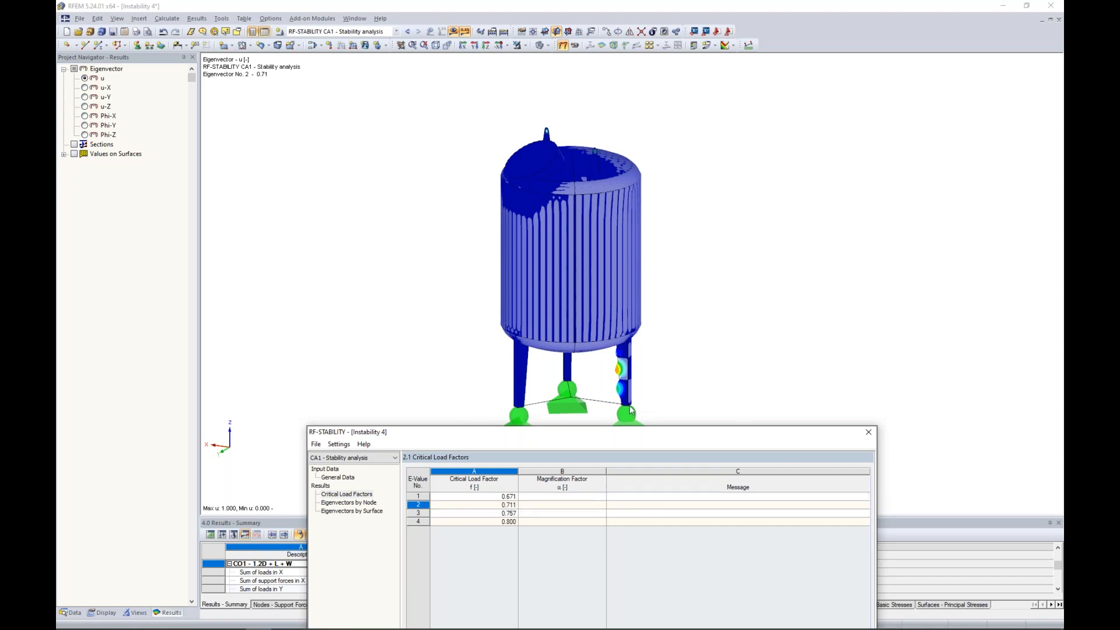
click(499, 512)
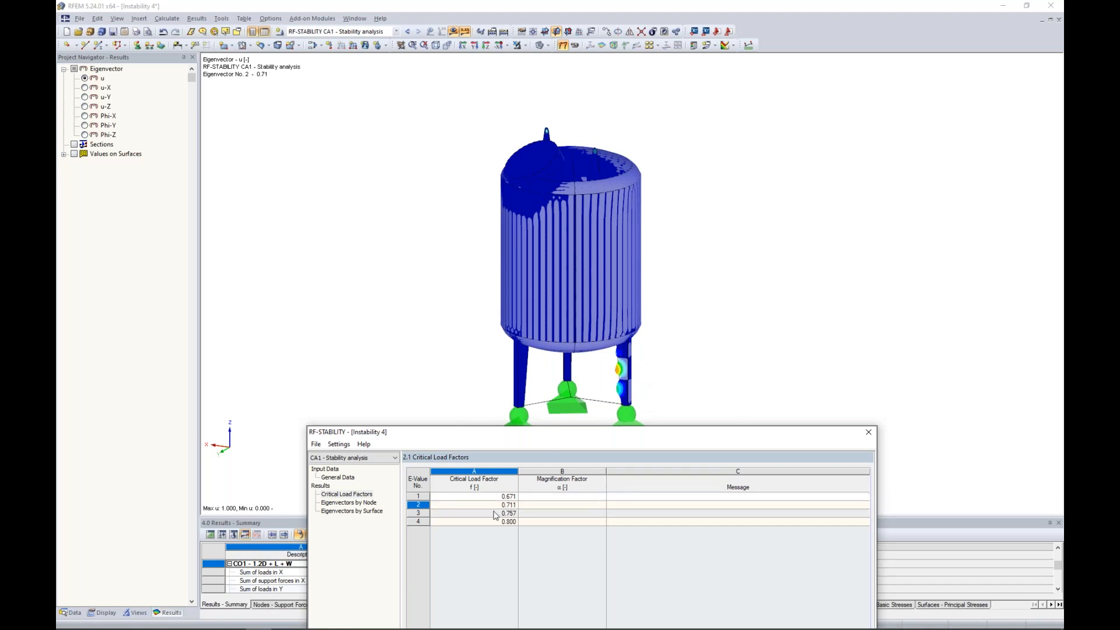
click(495, 522)
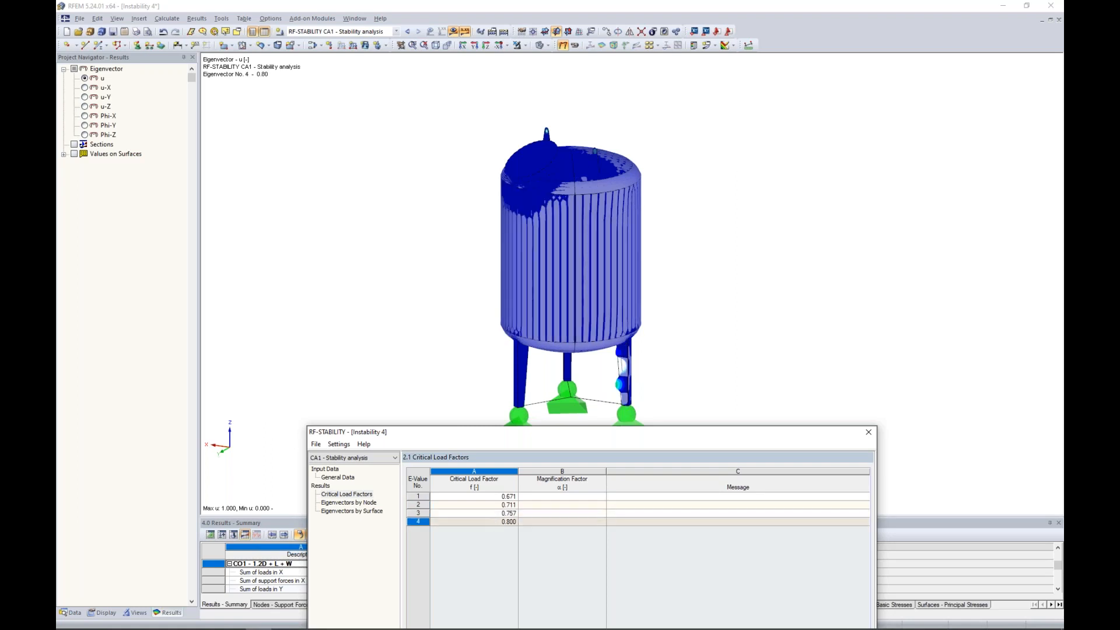
click(492, 497)
Review the stability analysis general data against the buckled leg and switch to the graphical results.
drag(527, 435, 571, 100)
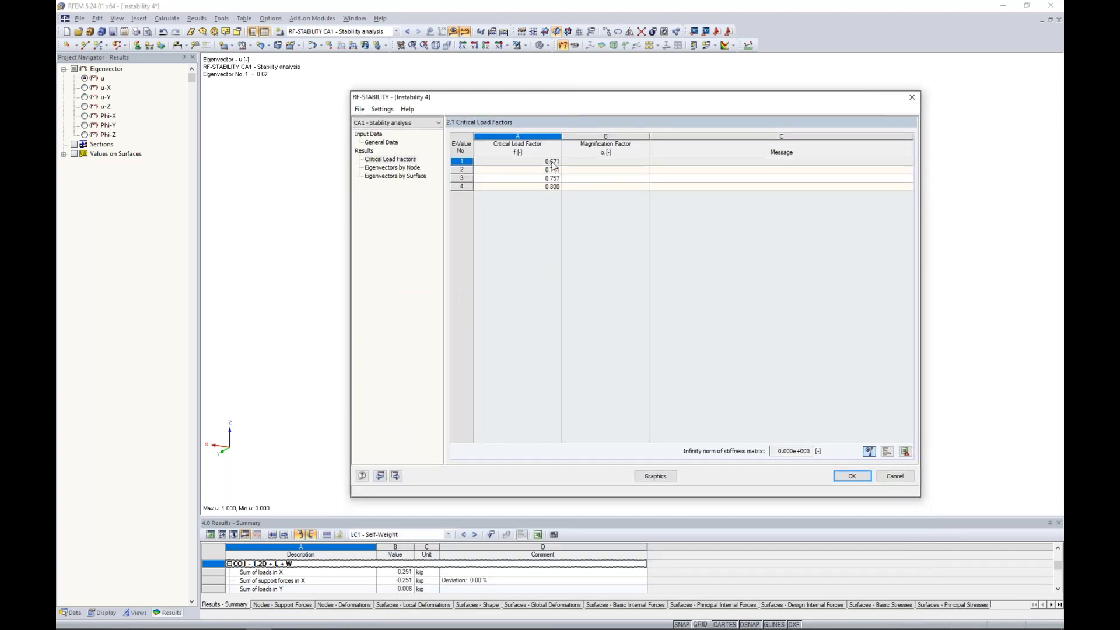
click(395, 143)
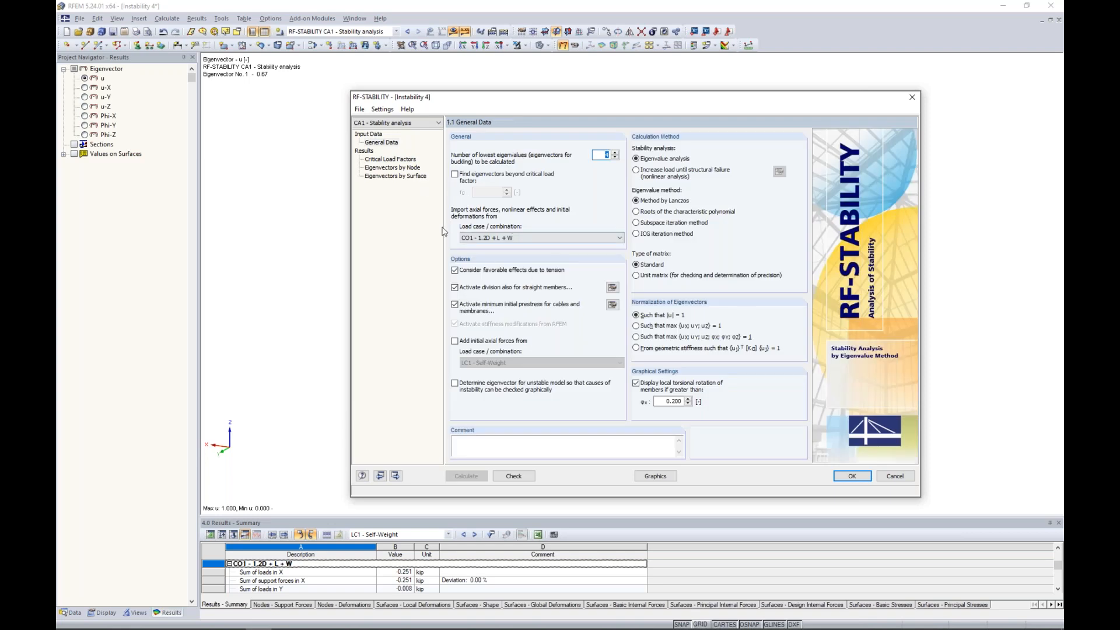
drag(500, 101, 493, 457)
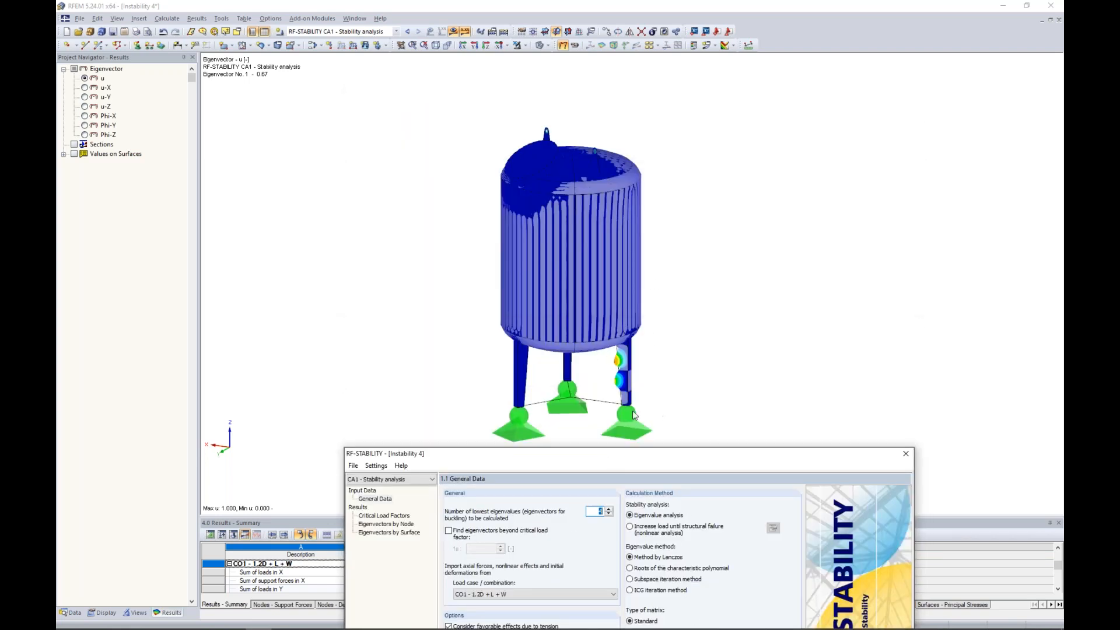
drag(624, 456, 619, 121)
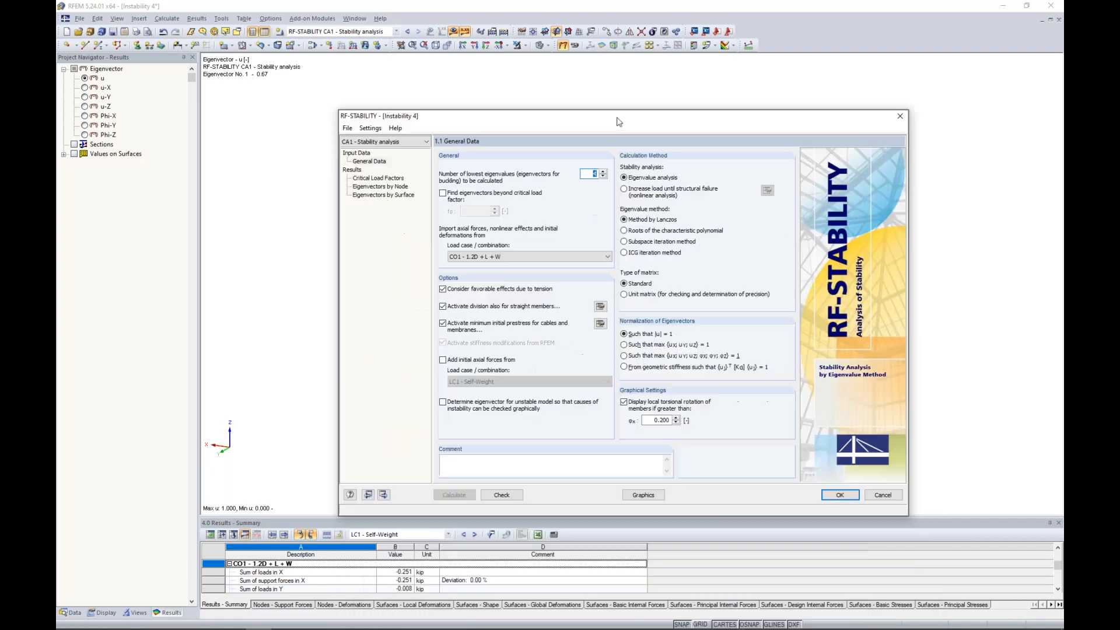
click(644, 495)
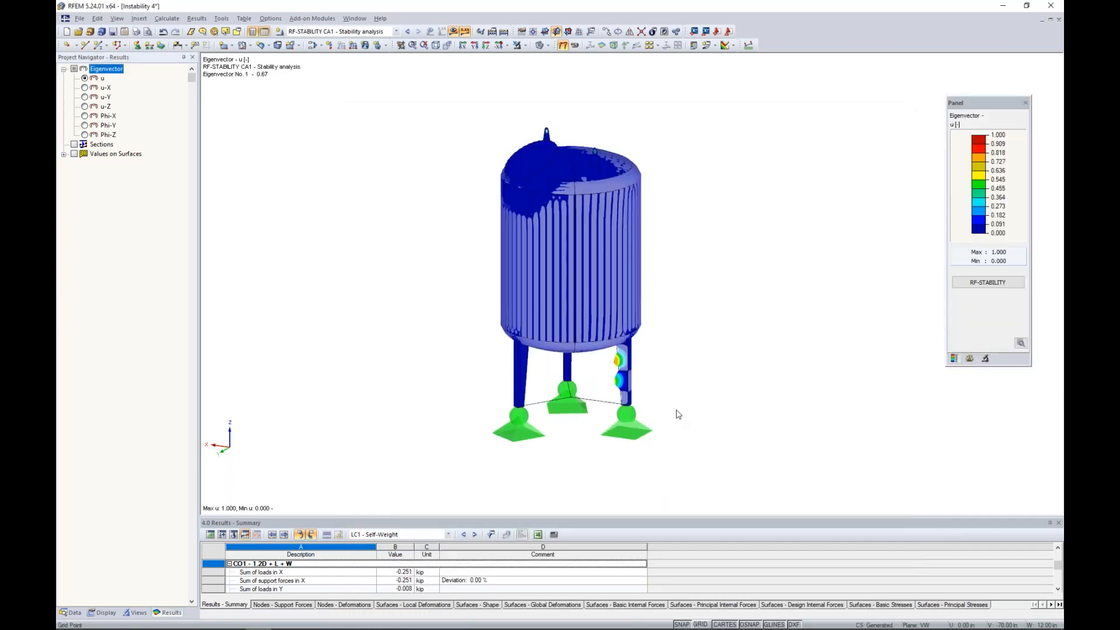
Change the model's display rendering and inspect the first buckling shape close up at the tank legs.
click(540, 45)
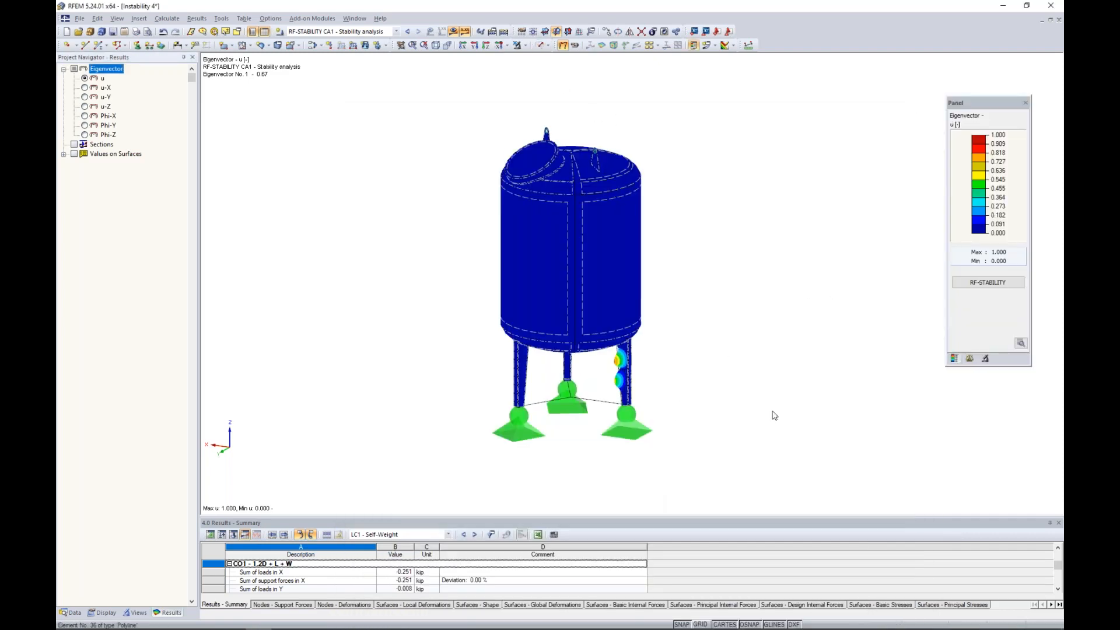
ctrl+middle_drag(775, 412, 773, 392)
scroll(704, 387, up, 5)
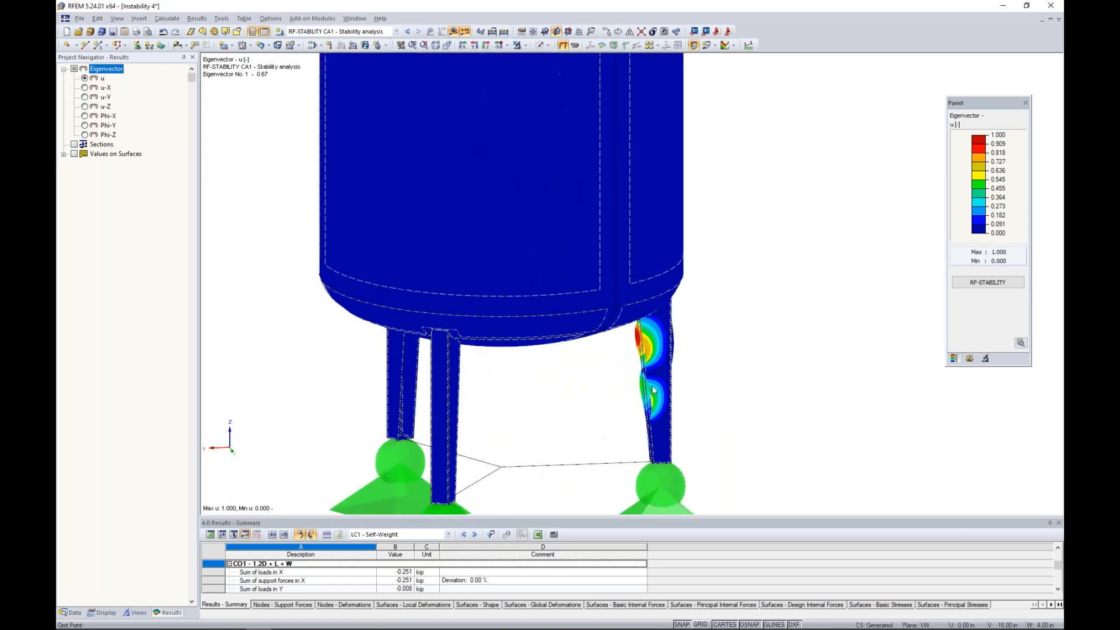
ctrl+middle_drag(703, 387, 716, 322)
Display eigenvectors 2 and 3 in turn to compare how the tank leg buckles.
click(970, 358)
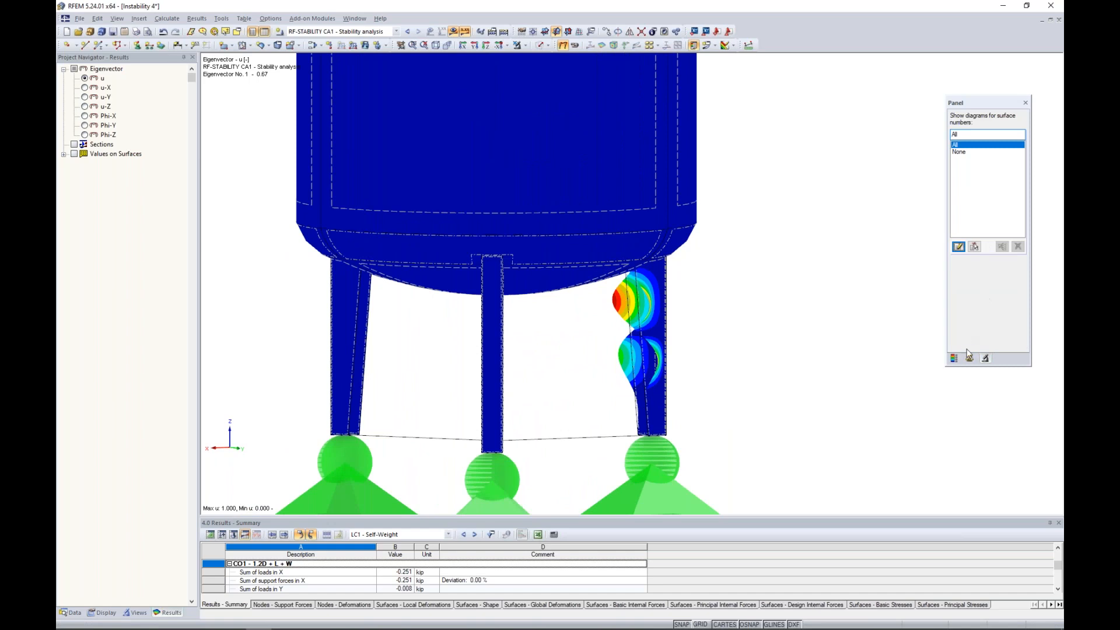
click(975, 138)
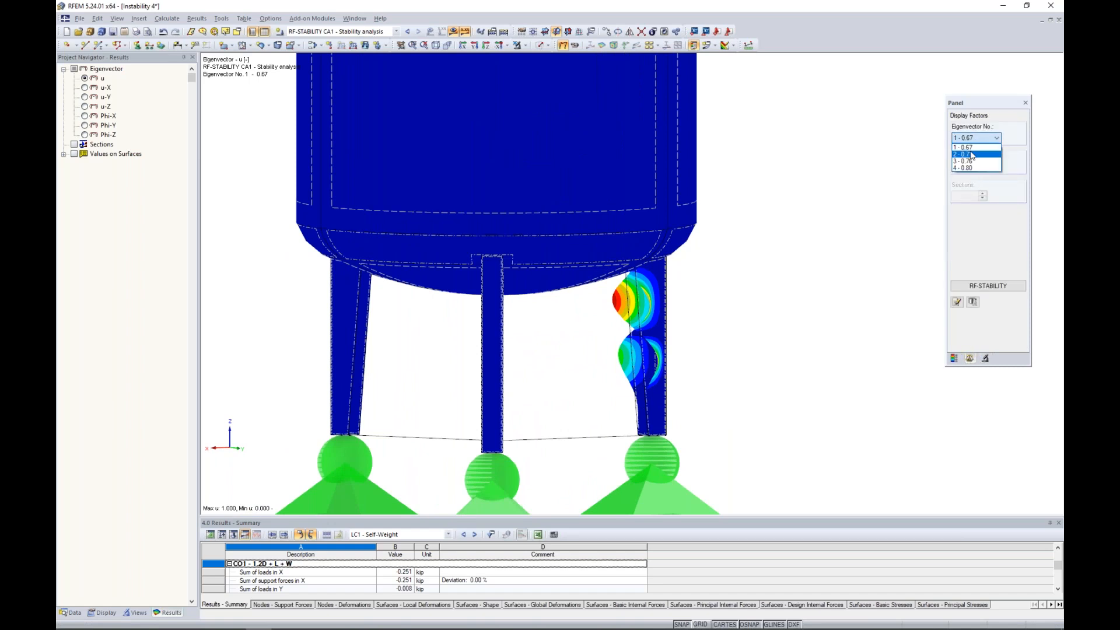
click(972, 152)
click(976, 138)
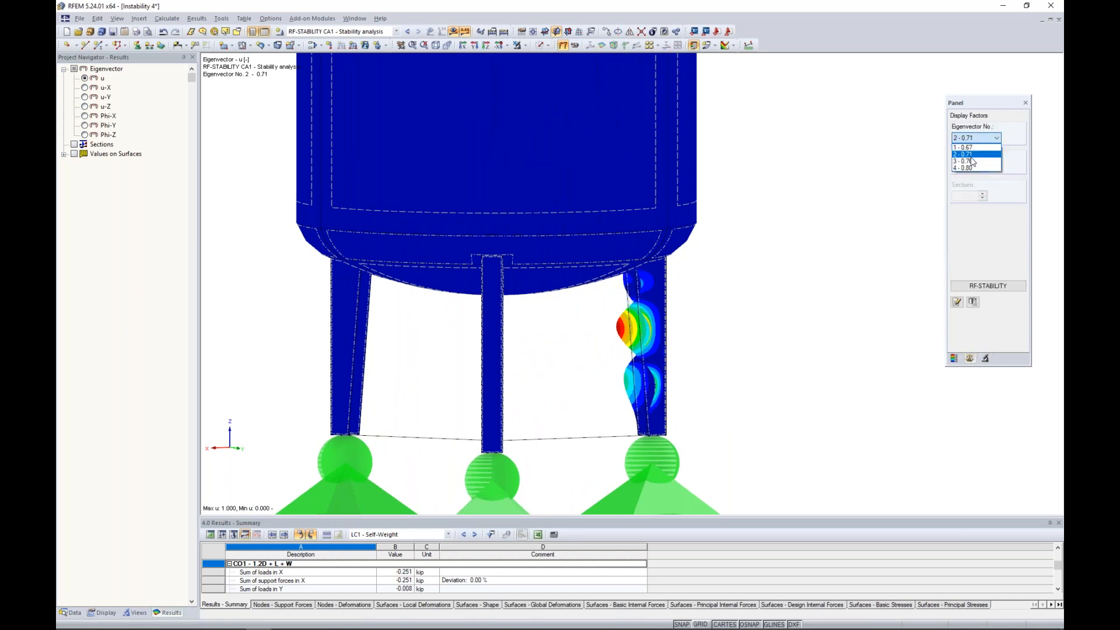
click(973, 158)
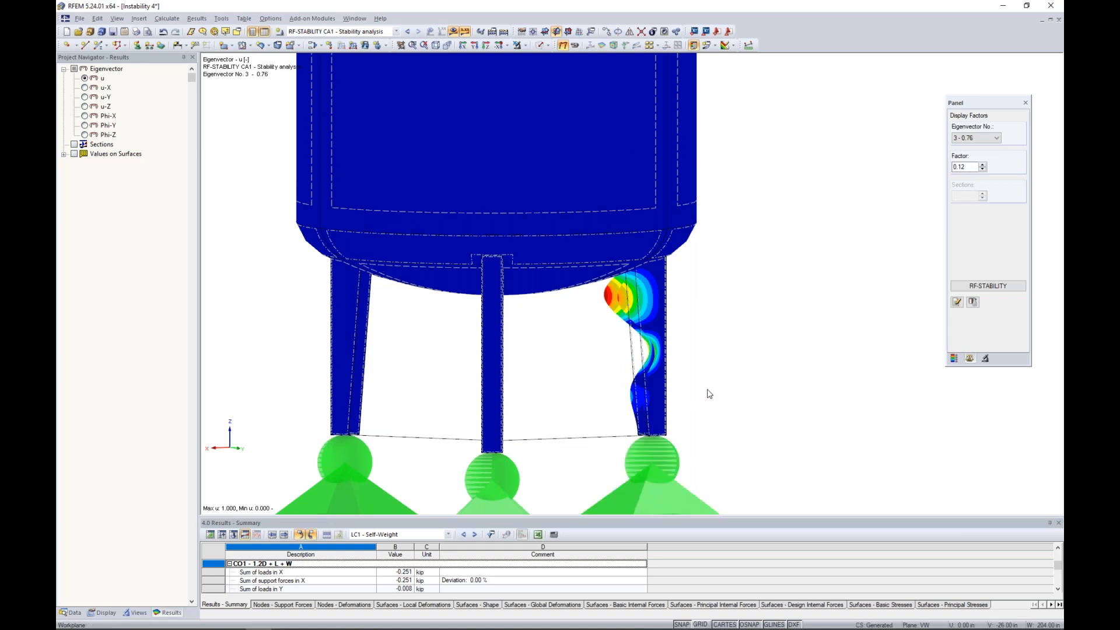
Set the thickness of all the tank's leg surfaces to 0.14 in and accept the deletion of the existing results.
drag(740, 389, 268, 328)
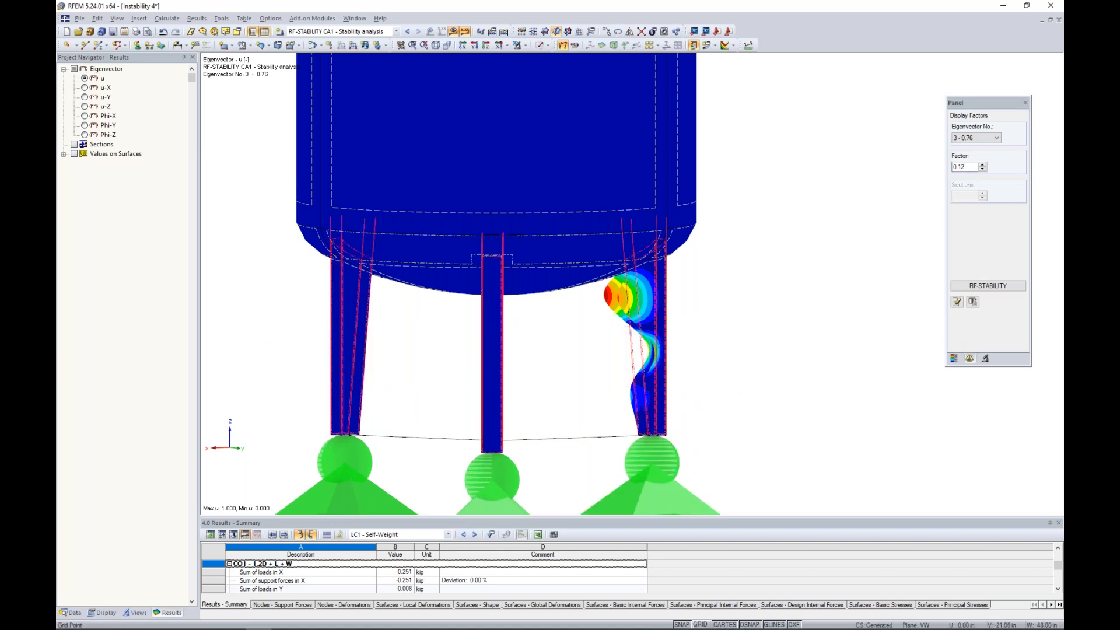
right_click(646, 351)
mouse_move(758, 365)
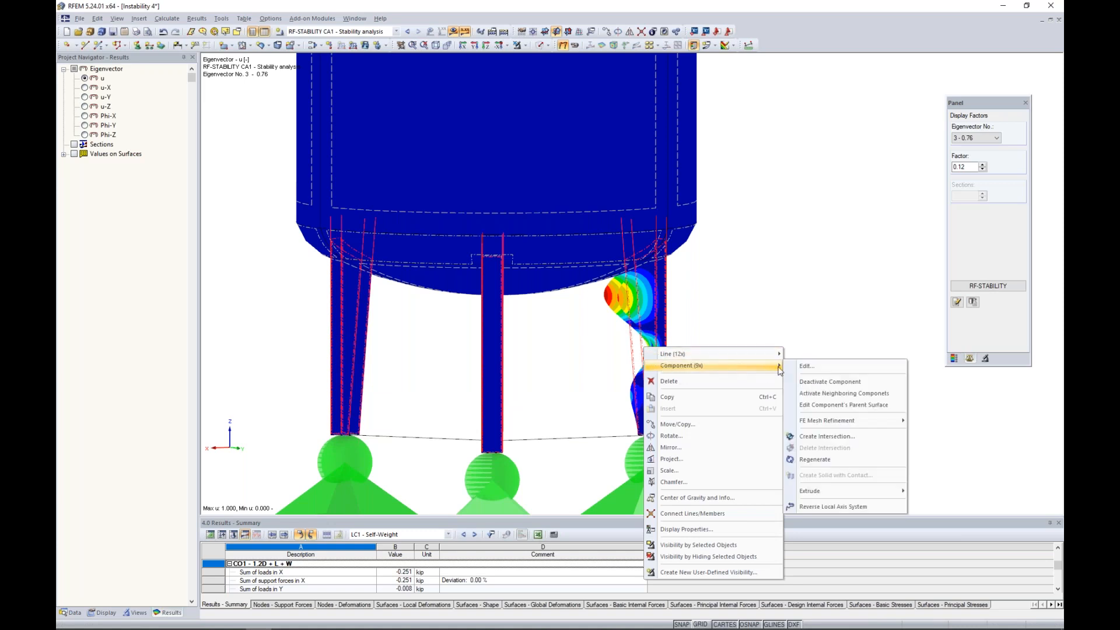
click(802, 364)
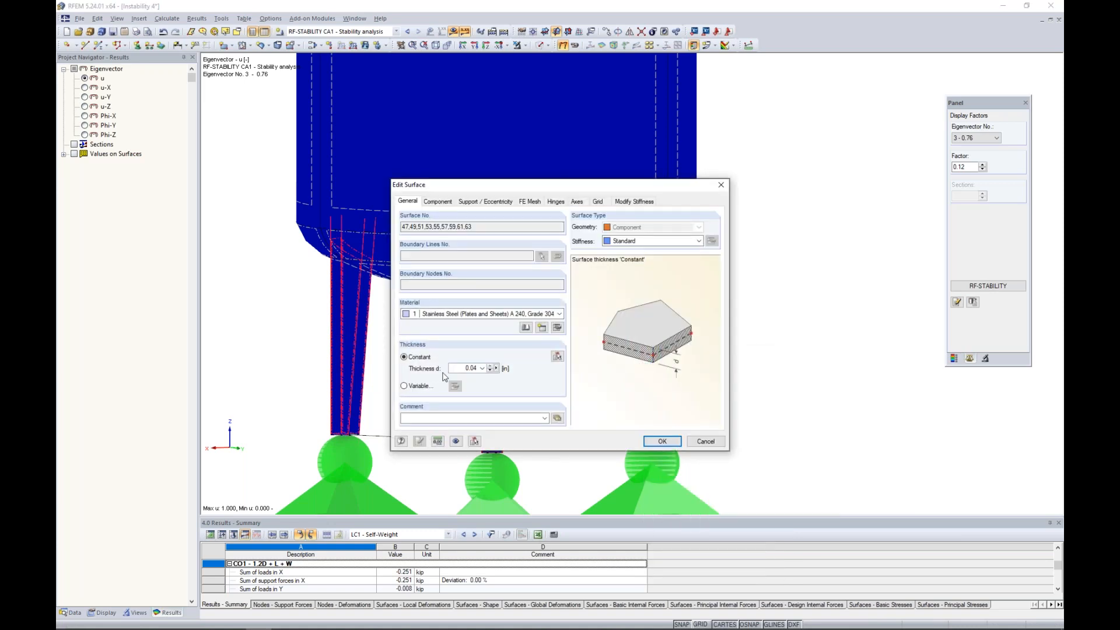
double_click(462, 368)
text(0.14)
click(663, 442)
click(542, 343)
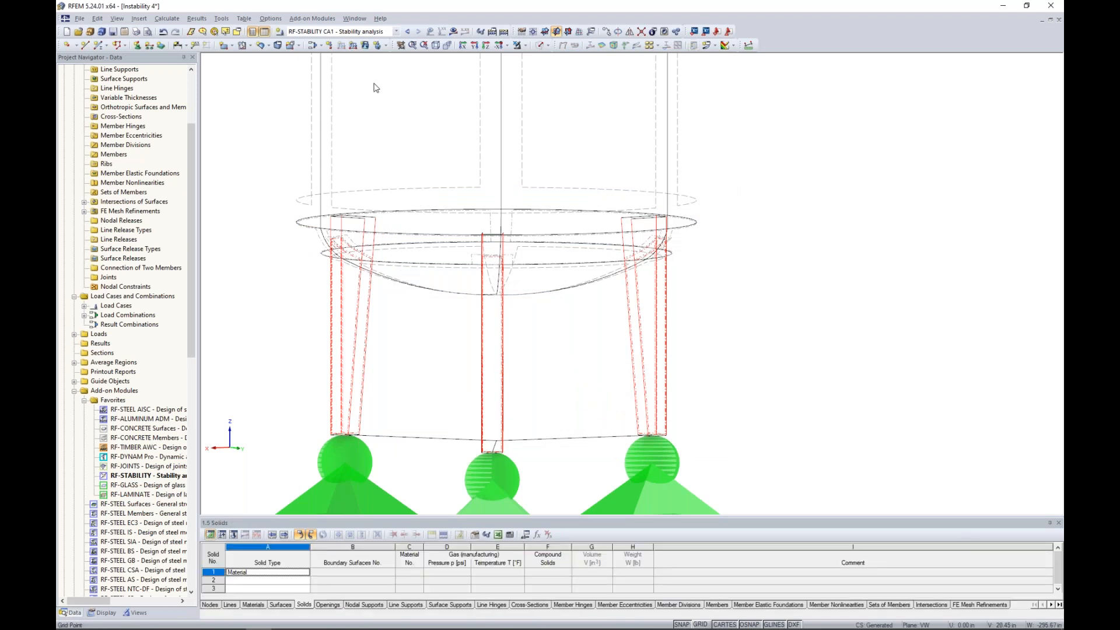
Change the analysis setting in load combination CO1's calculation parameters and accept the change.
click(314, 46)
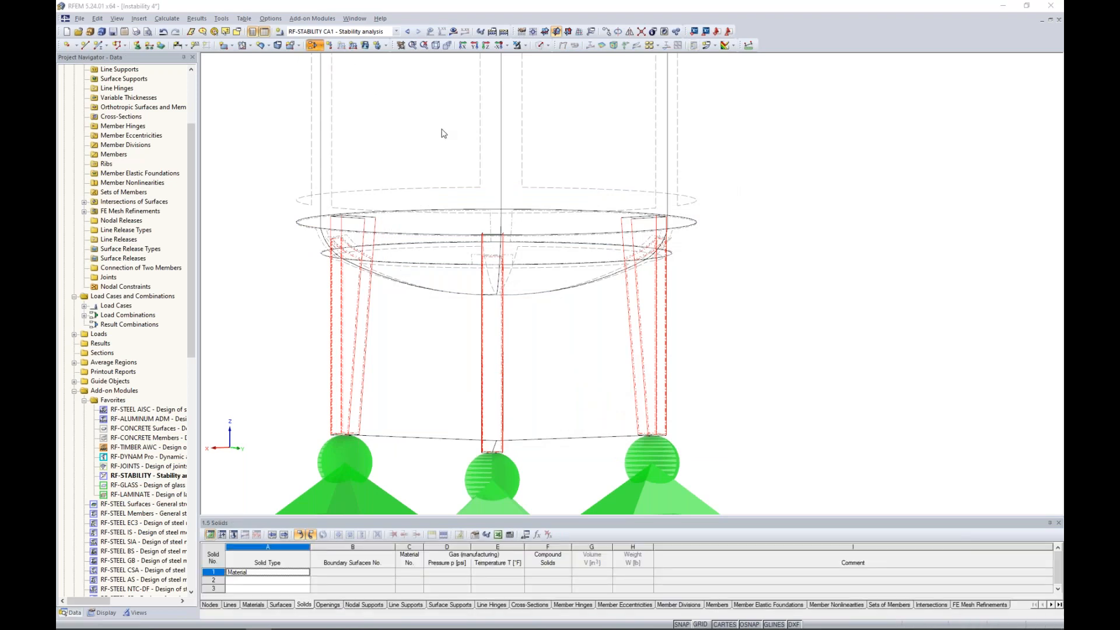
click(385, 154)
click(497, 199)
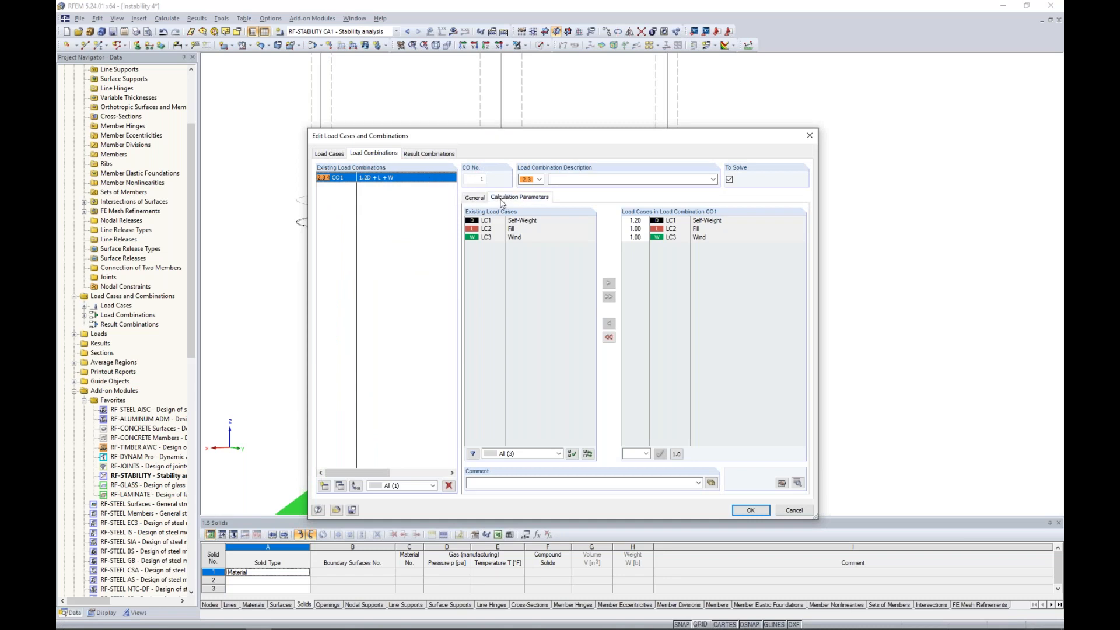
click(500, 235)
click(751, 512)
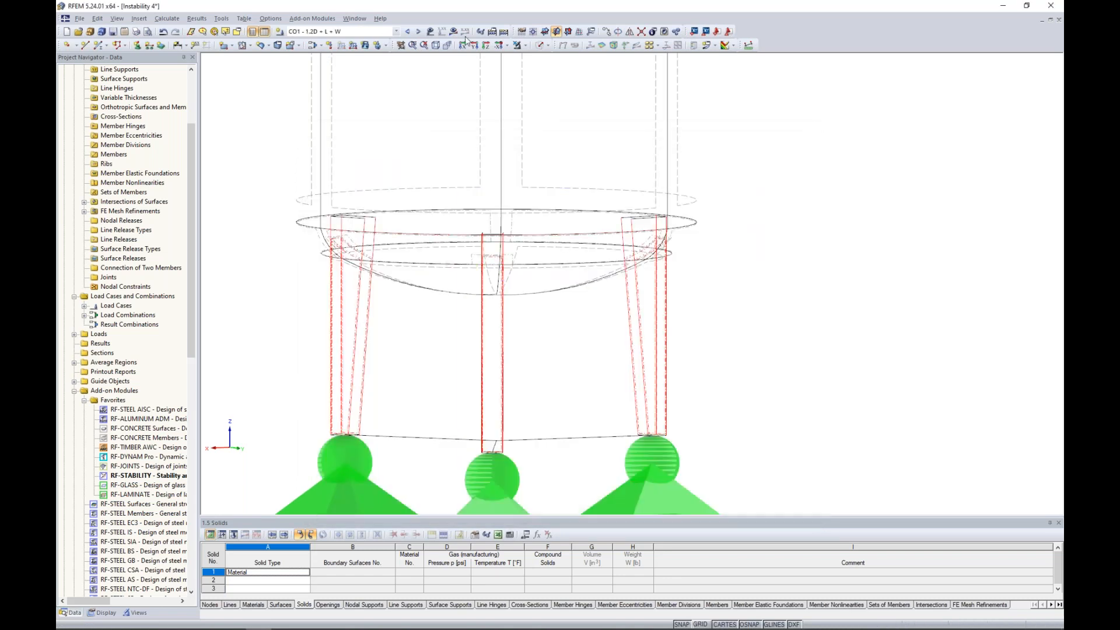
Calculate load combination CO1 and examine the global deformations of the whole tank and its legs.
click(453, 32)
click(541, 335)
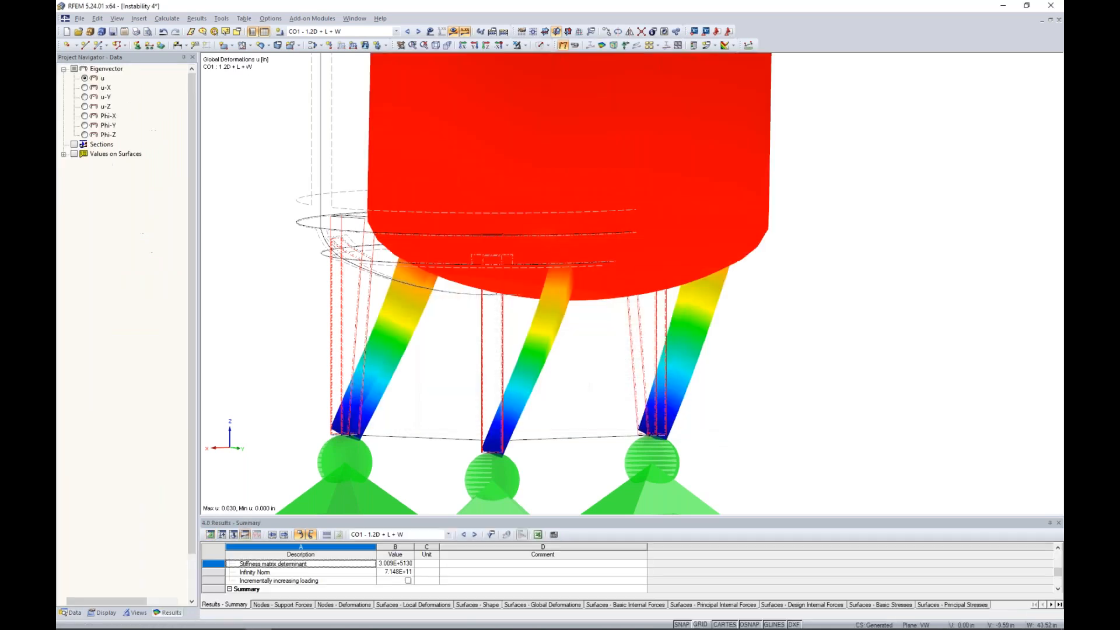
scroll(595, 303, down, 5)
ctrl+middle_drag(645, 313, 415, 307)
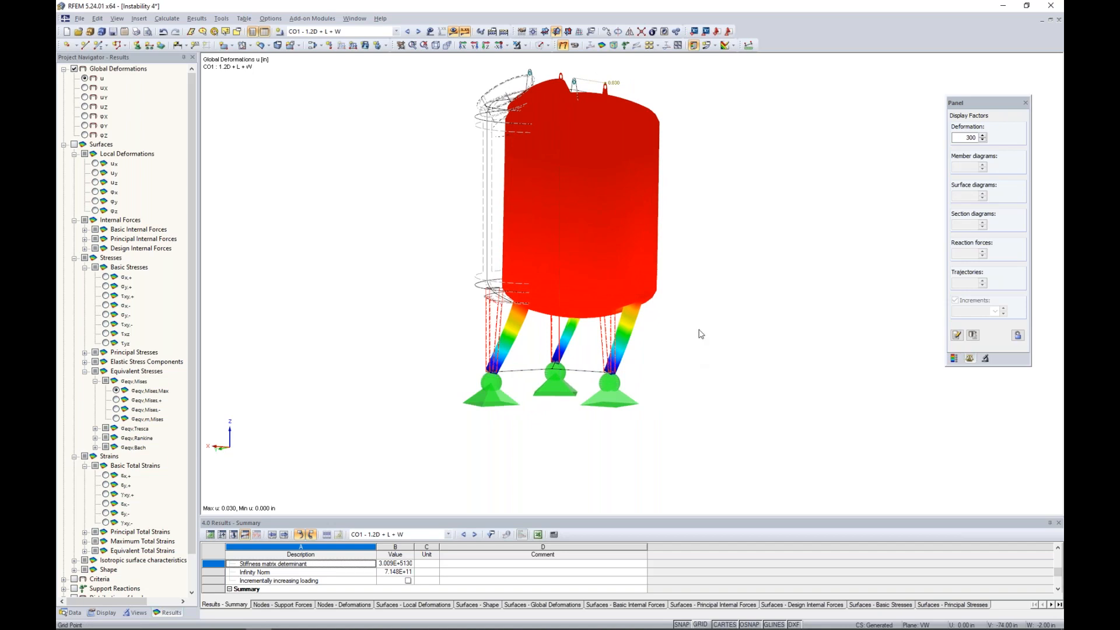
middle_drag(701, 331, 691, 363)
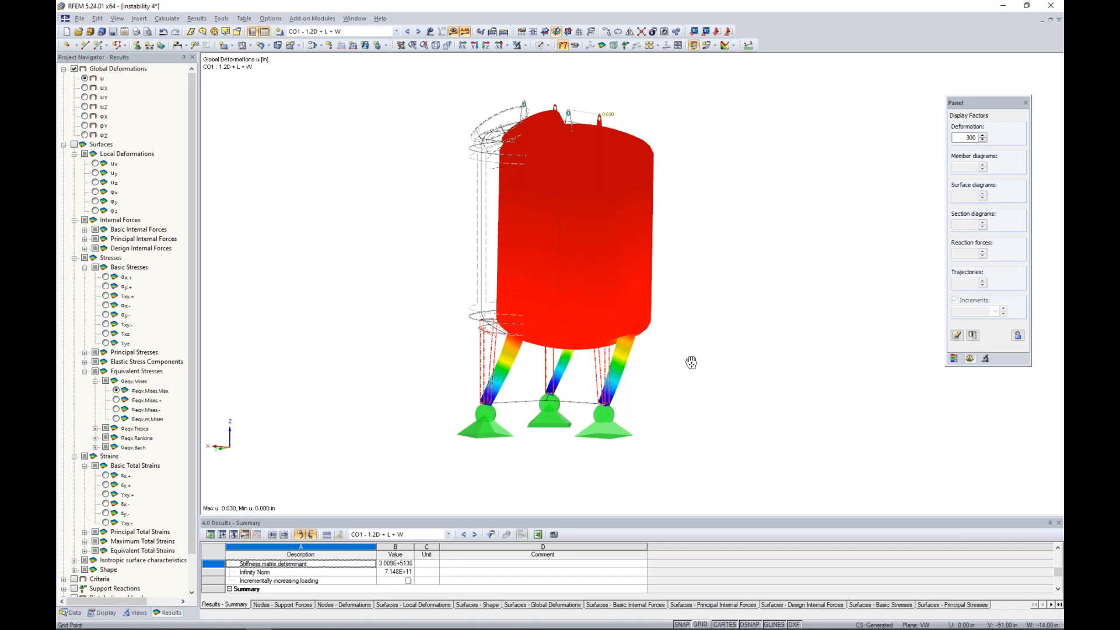
Switch to the Mesh 1 model and review the first plate's surface definition and line support without changing them.
click(354, 18)
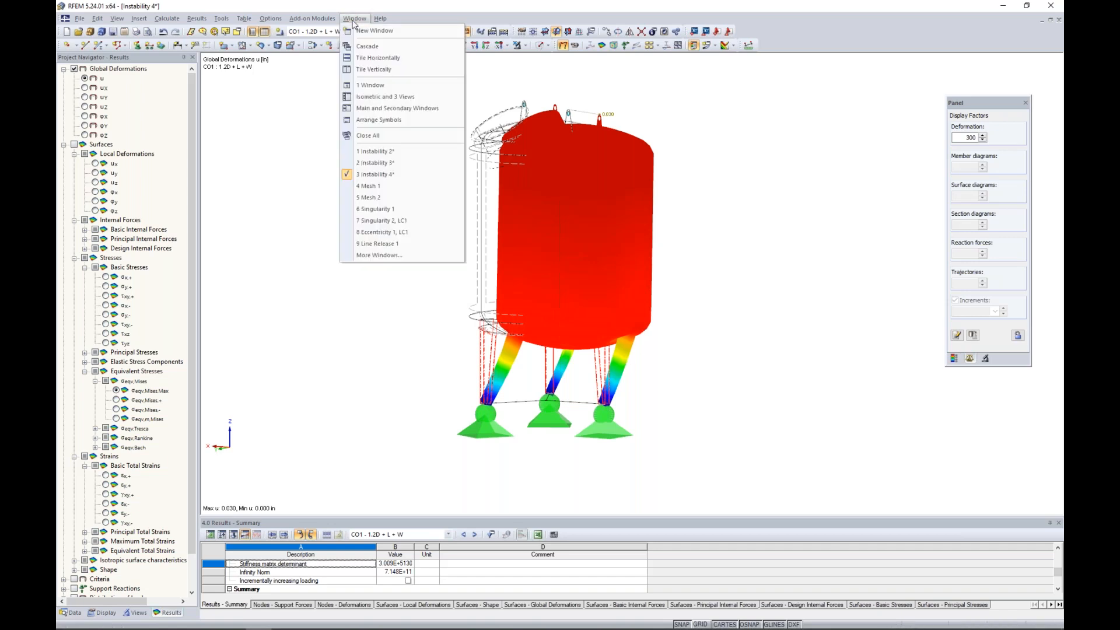
click(369, 187)
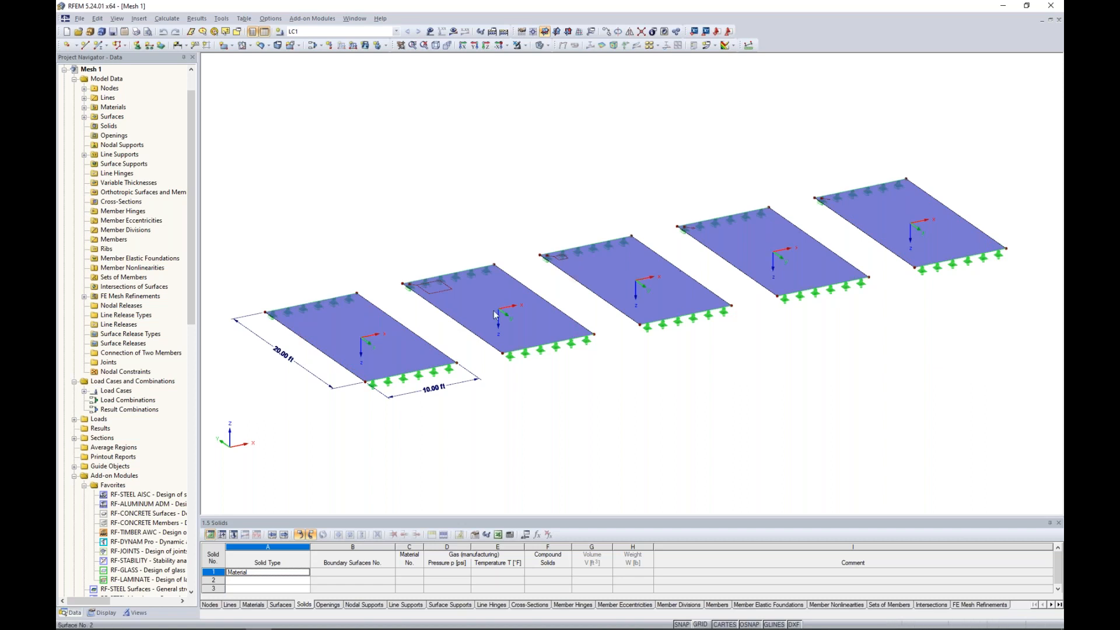
click(352, 321)
double_click(352, 320)
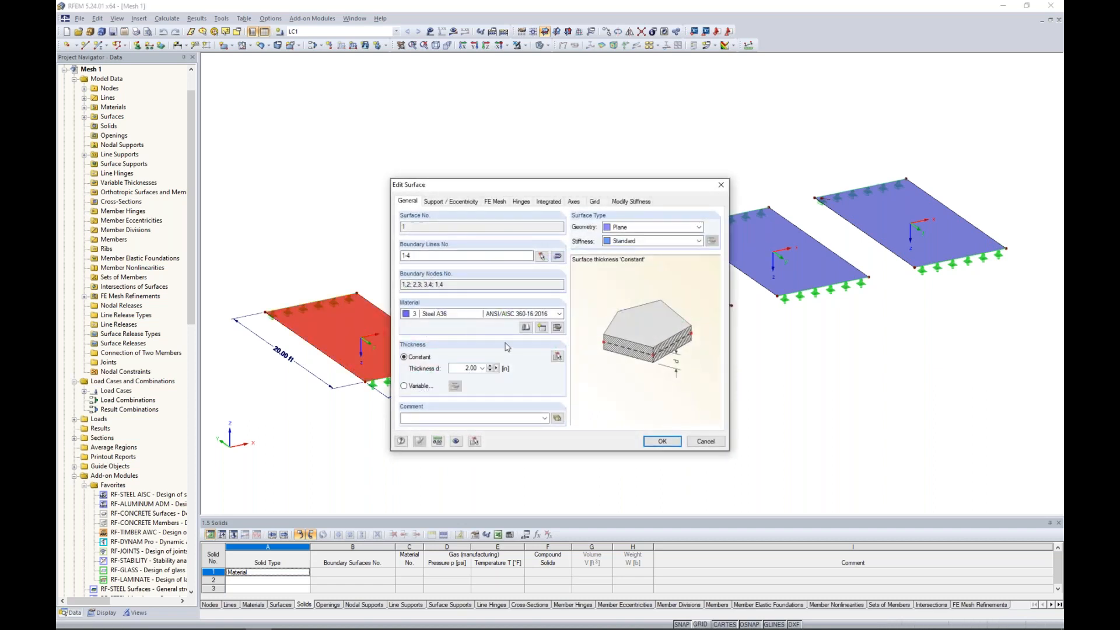
click(705, 442)
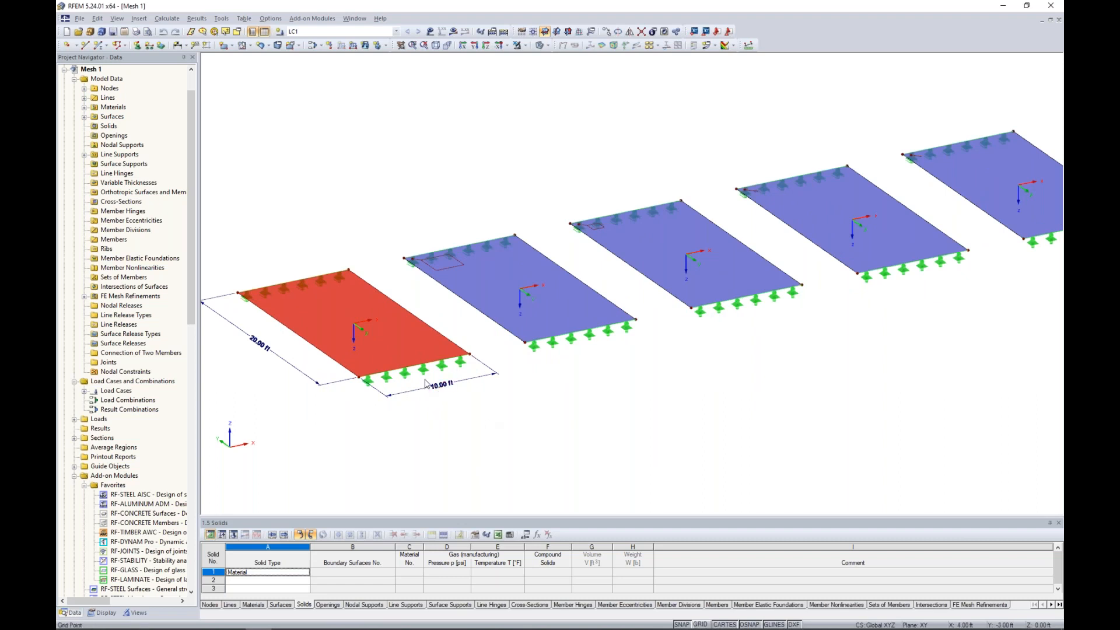
double_click(424, 377)
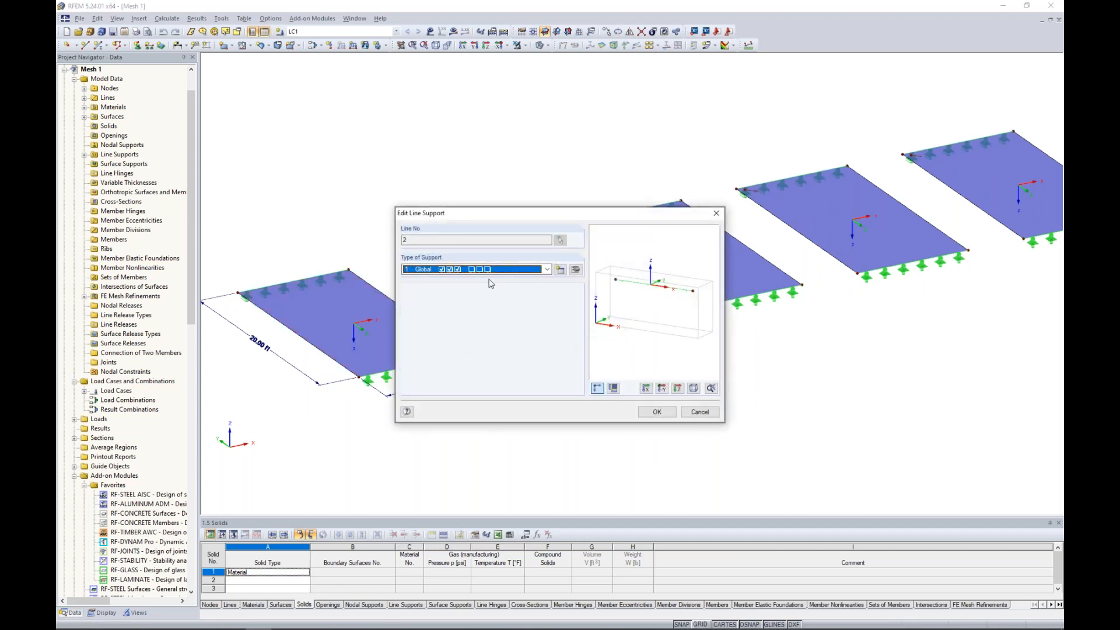
click(700, 412)
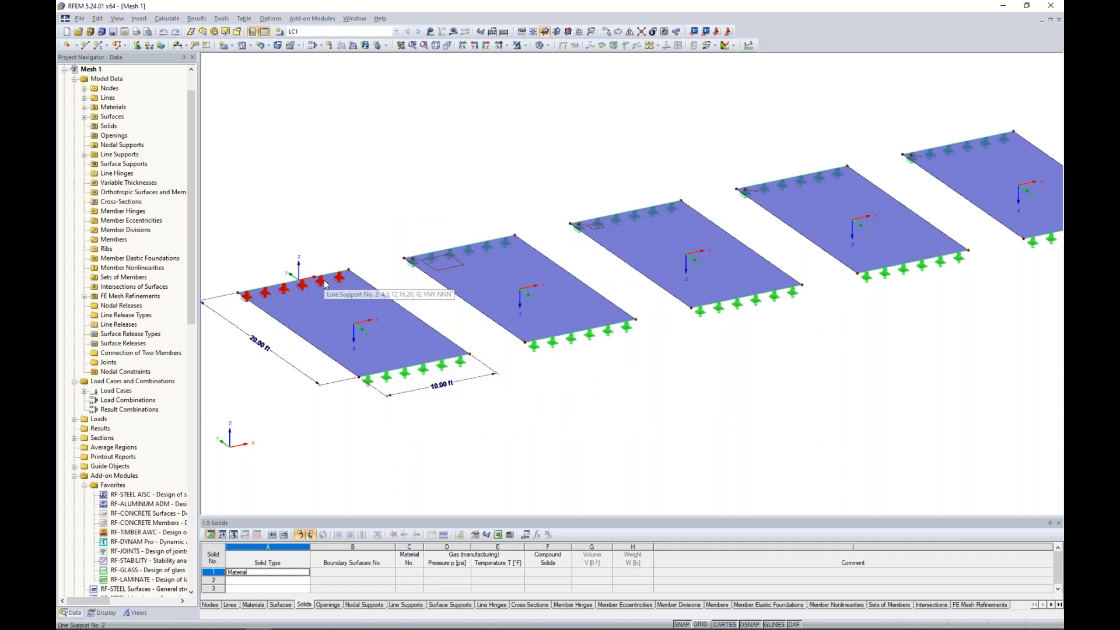
Display the LC1 surface loads on all the plates, look them over and hide them again.
click(430, 32)
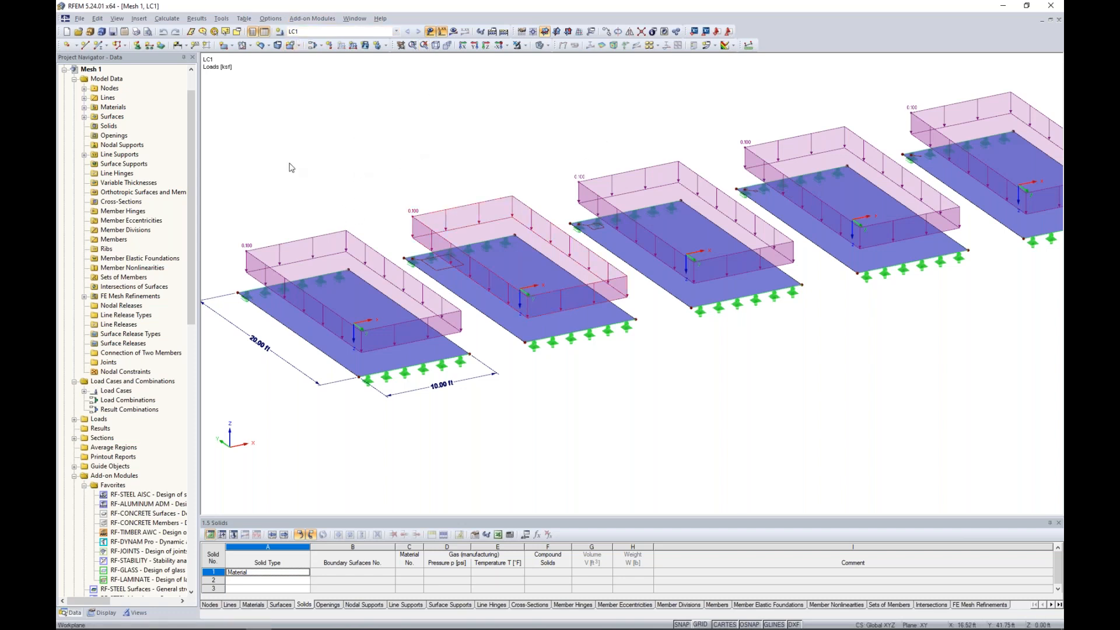
scroll(563, 135, down, 2)
middle_drag(563, 137, 560, 178)
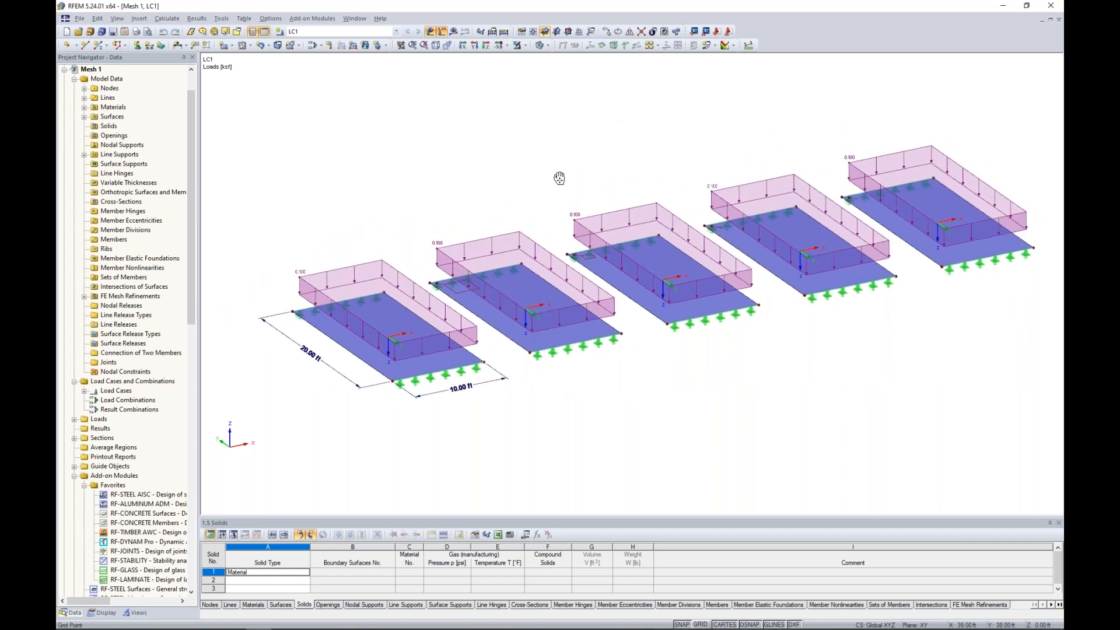
click(430, 32)
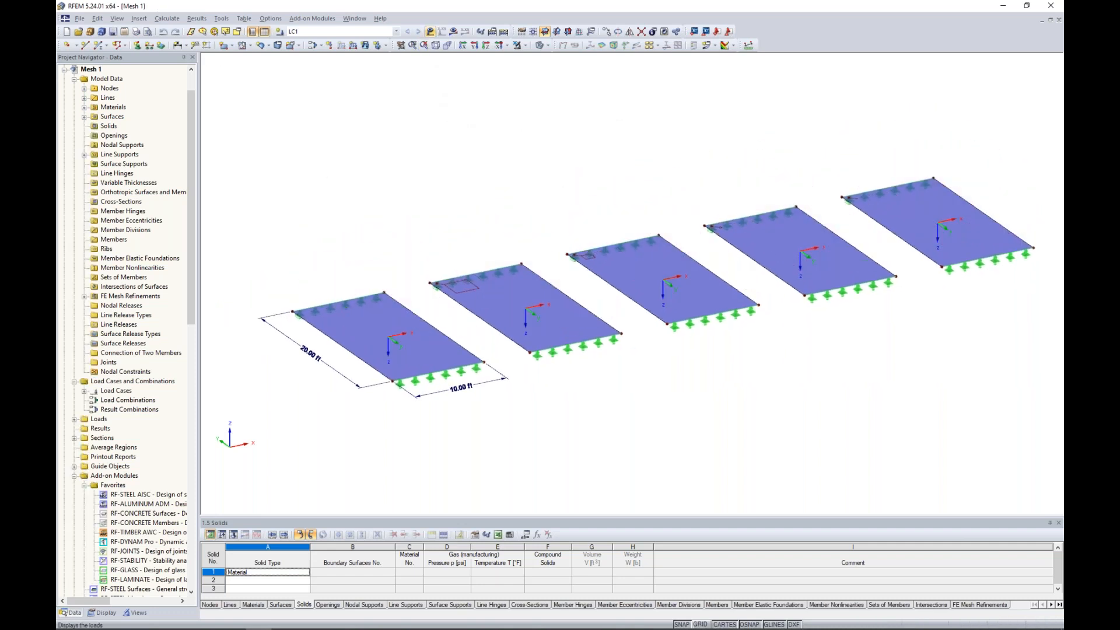
Show the plates as a wireframe and regenerate the FE mesh from the FE mesh settings.
click(540, 47)
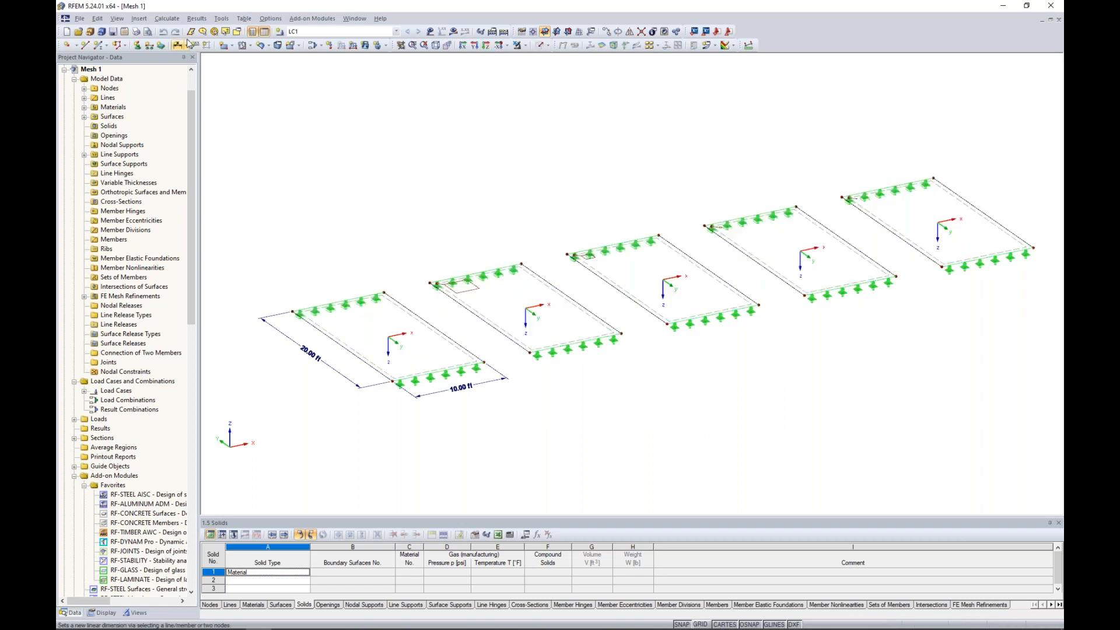
click(166, 18)
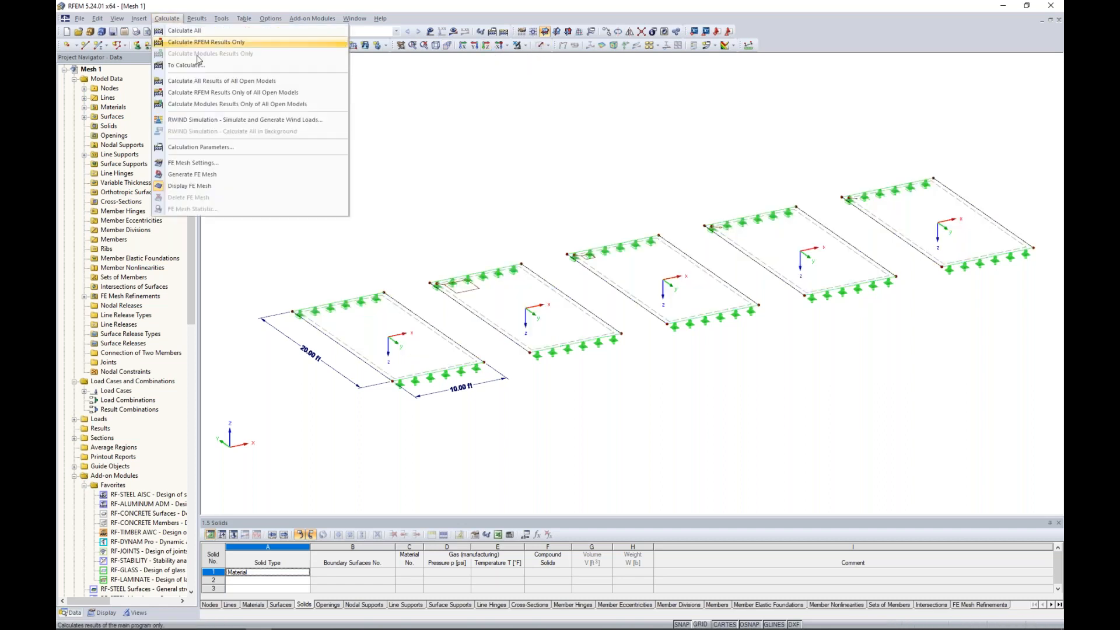
click(214, 167)
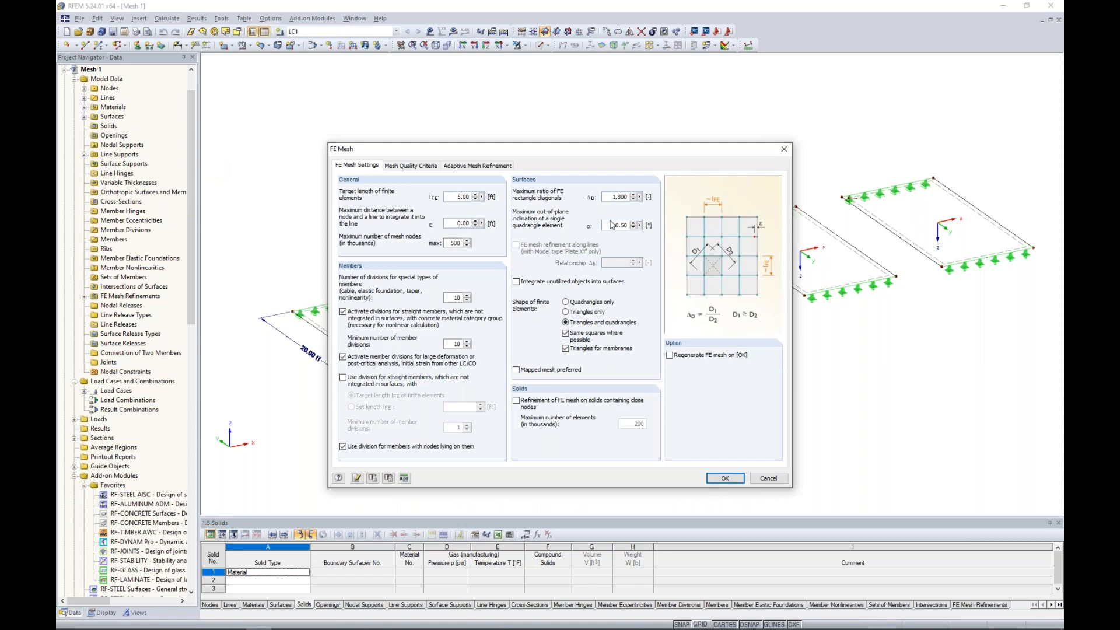
click(671, 355)
click(739, 479)
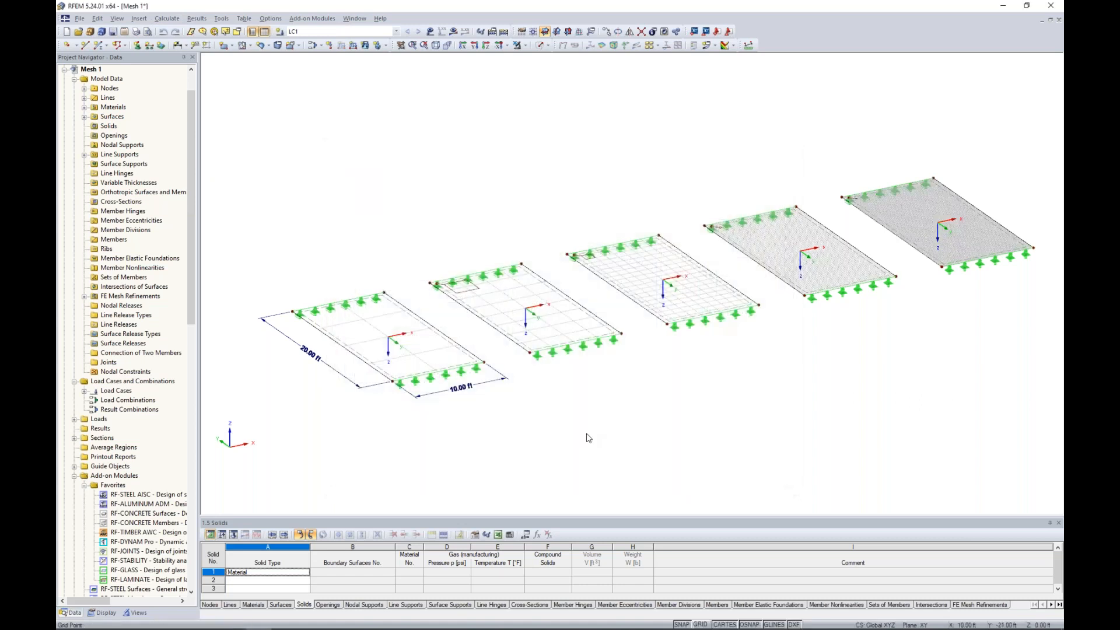
Examine the generated finite elements on the first plate close up.
scroll(647, 417, up, 5)
scroll(622, 400, up, 3)
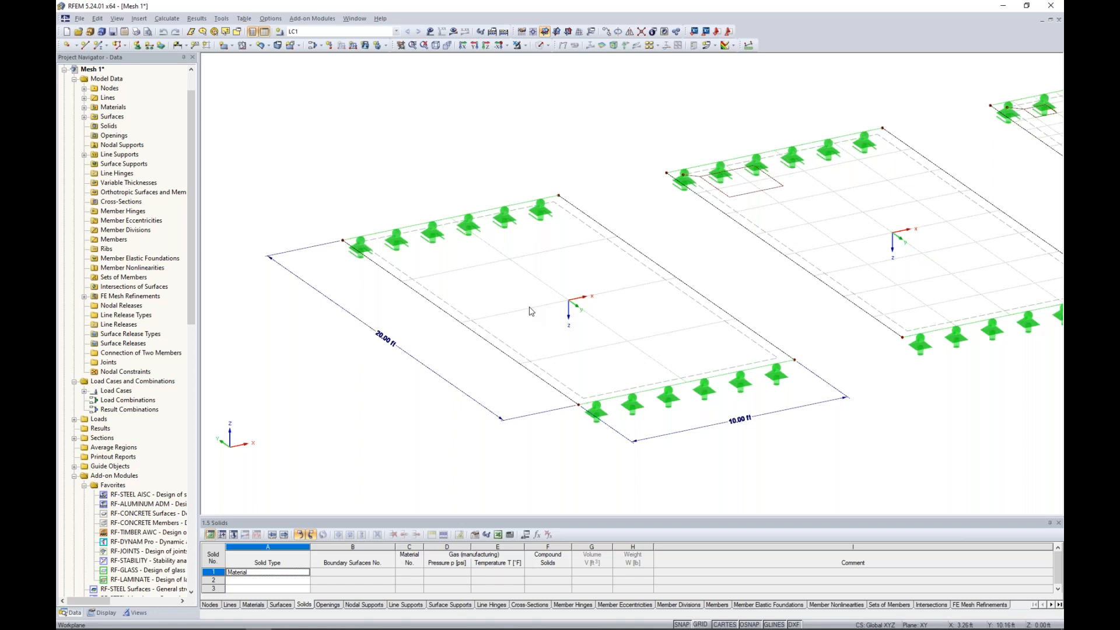
scroll(533, 320, up, 2)
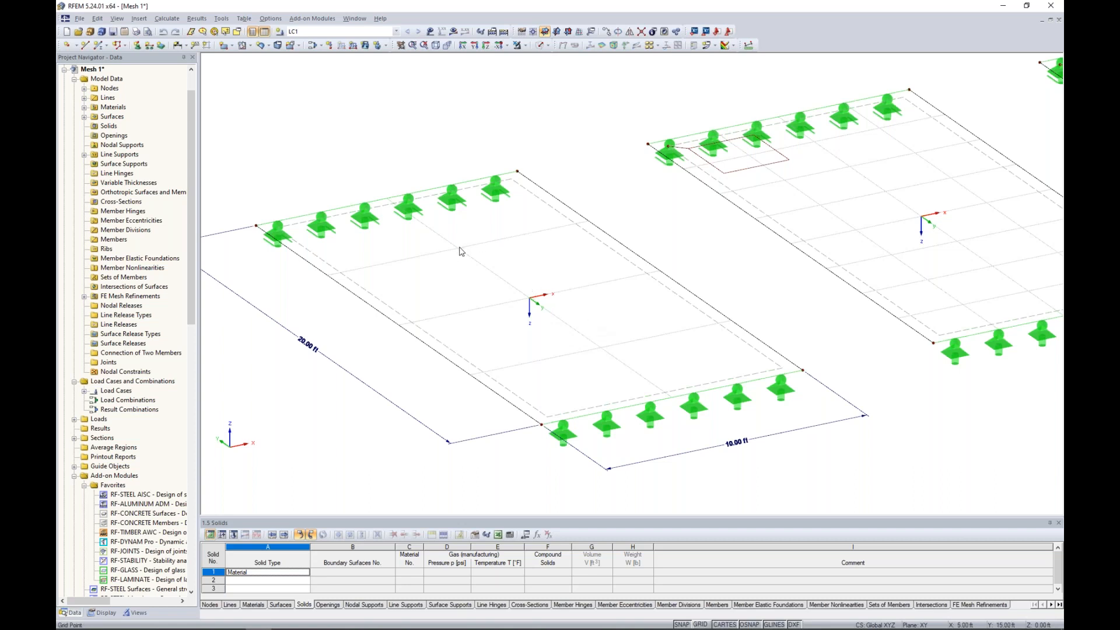
scroll(461, 251, down, 4)
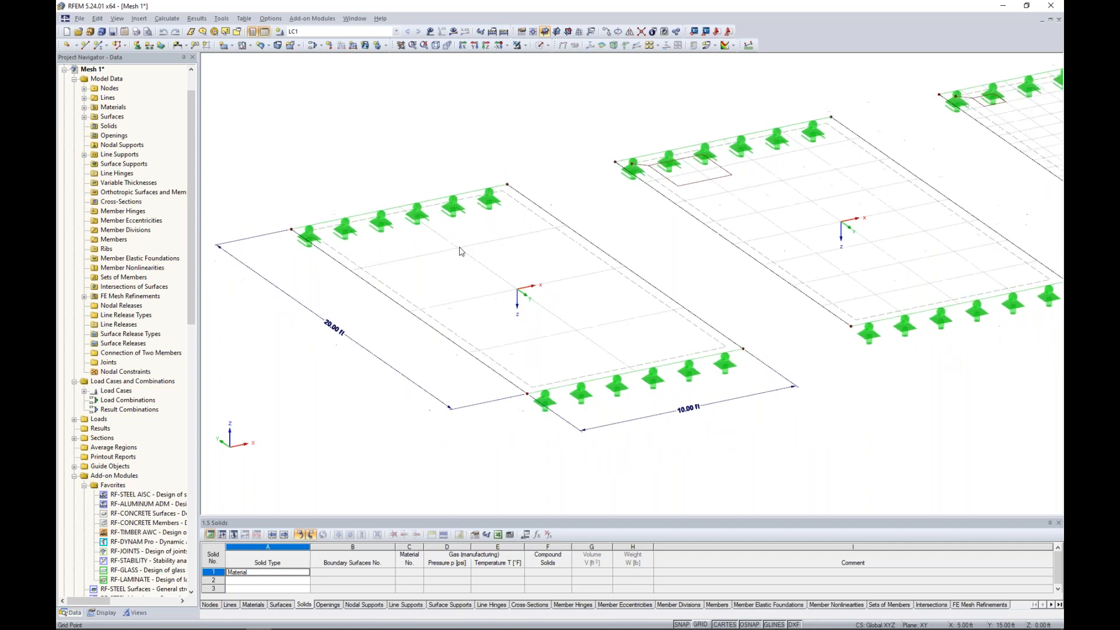
Review the surface FE mesh refinement assigned to the second plate, including its target FE length, without changing it.
middle_drag(569, 312, 518, 368)
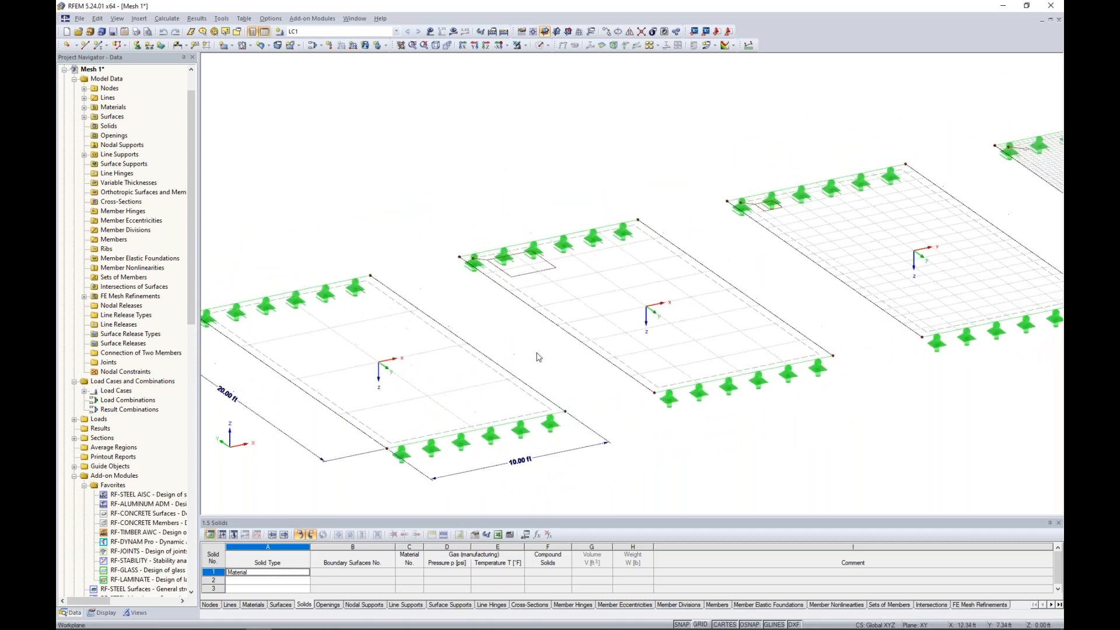
double_click(553, 272)
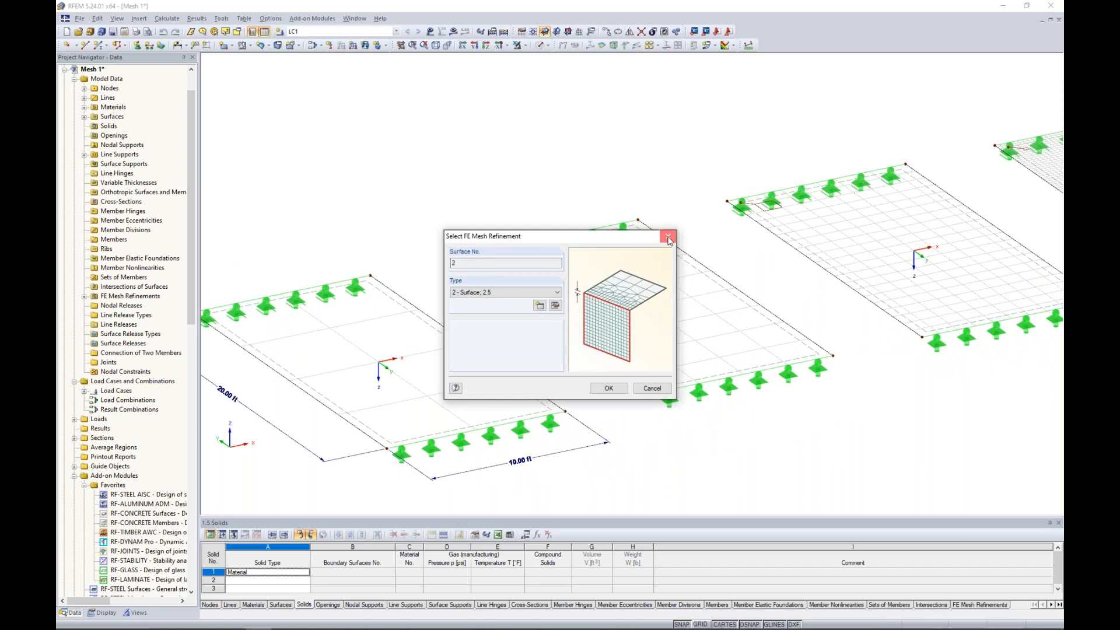
click(668, 236)
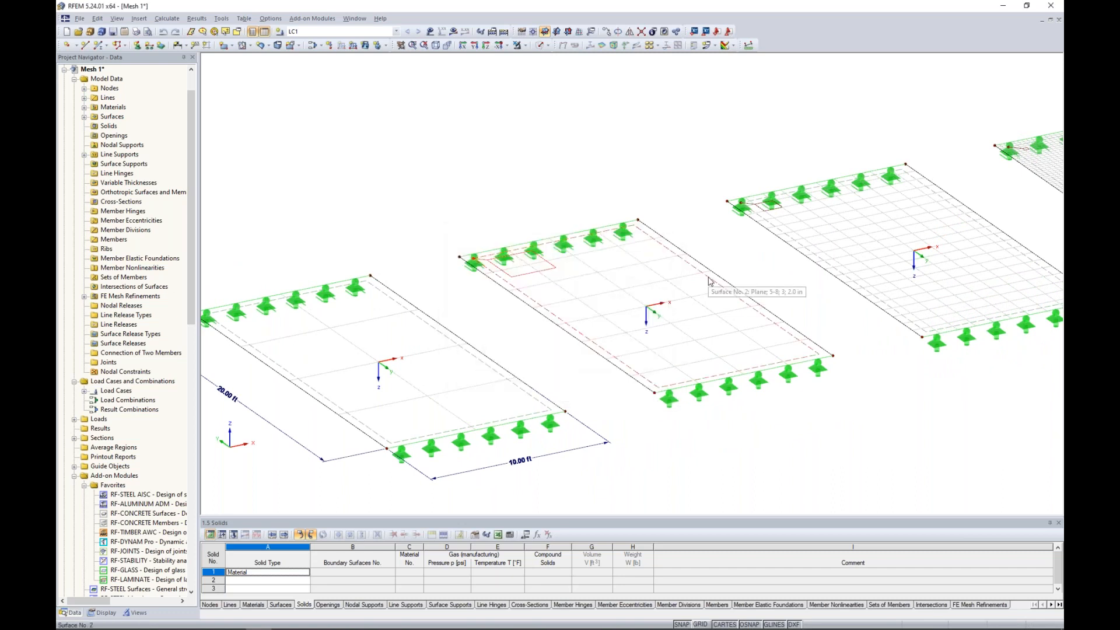
right_click(710, 280)
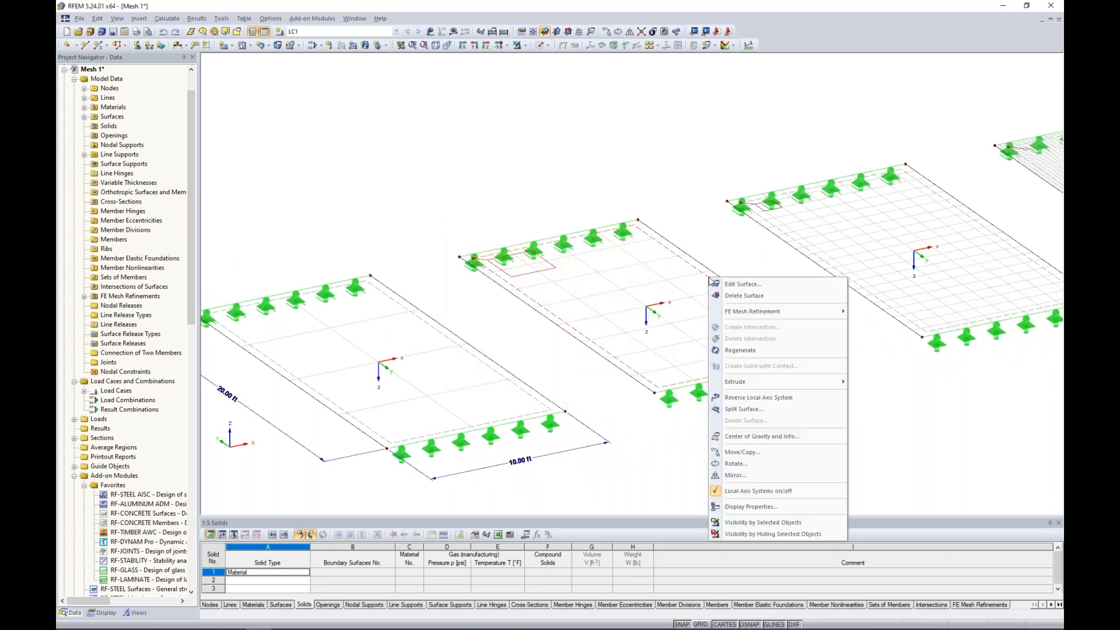
mouse_move(731, 315)
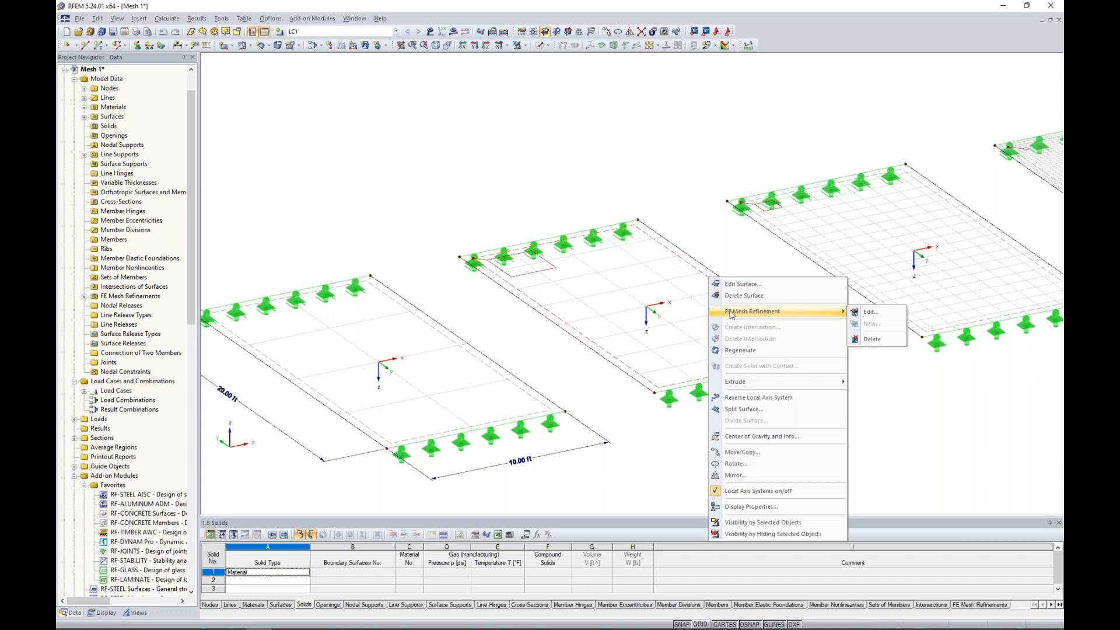
click(869, 312)
click(634, 329)
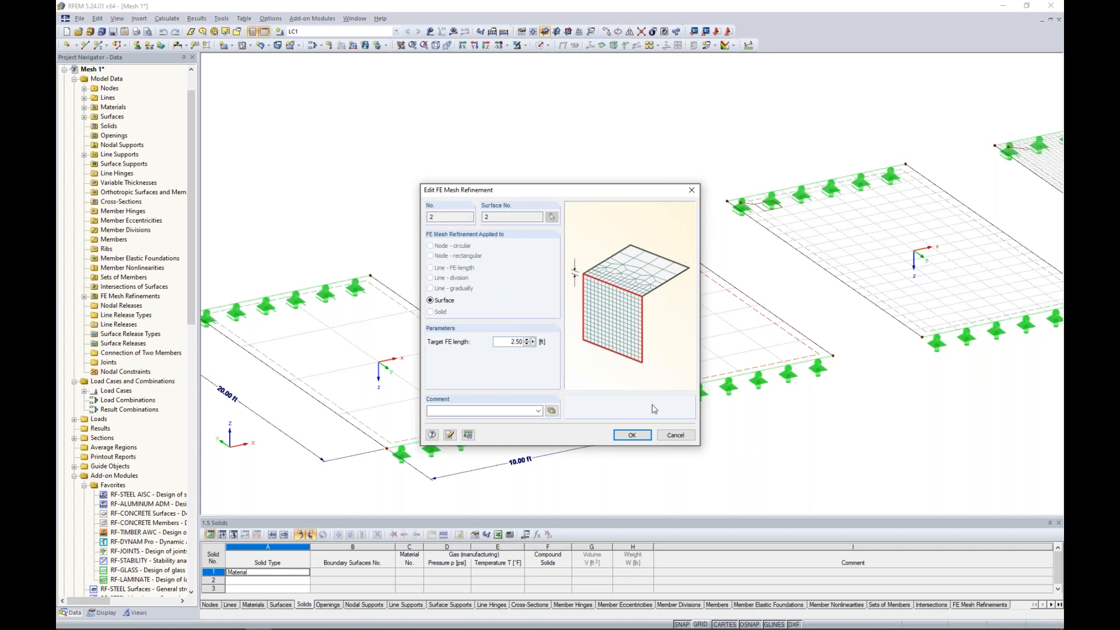
click(674, 436)
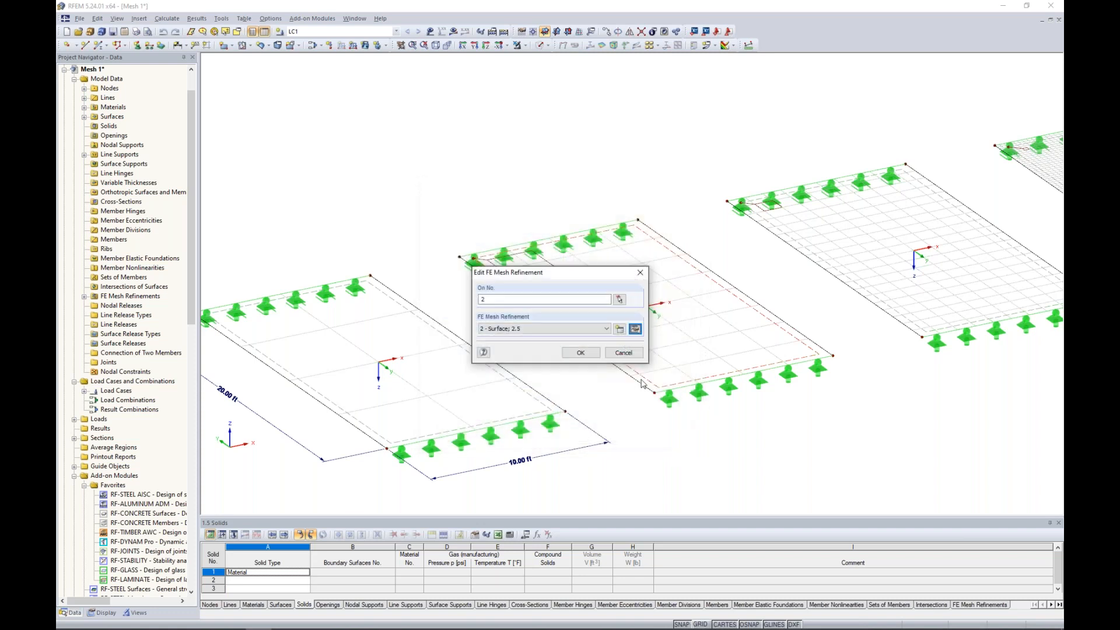
click(621, 353)
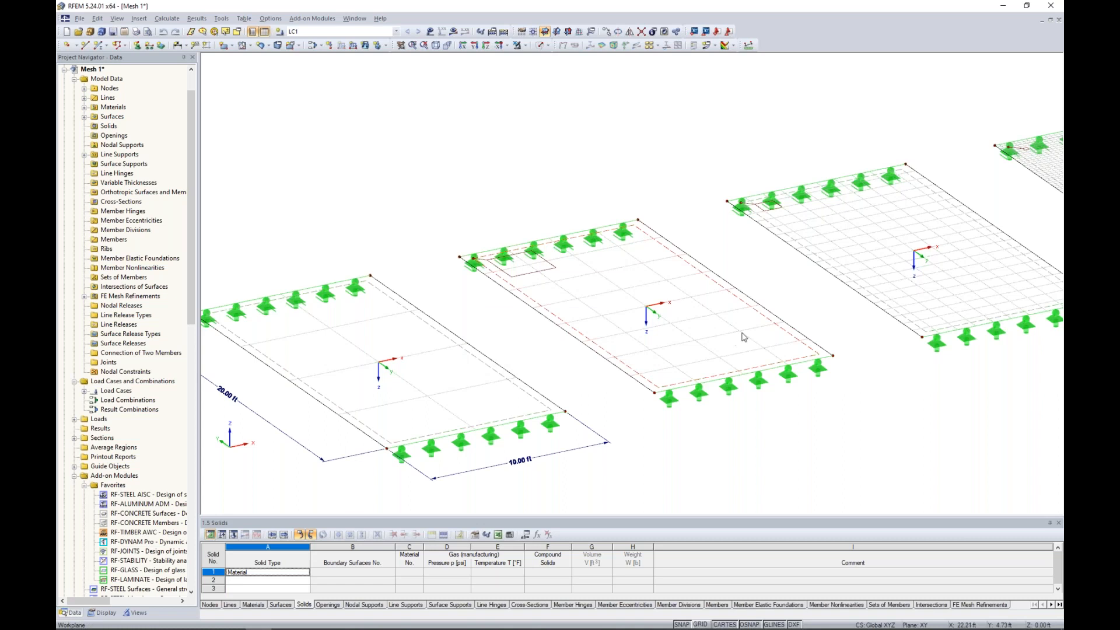
Compare the FE mesh refinements of the third, fourth and fifth plates, ending with all five plates in view.
middle_drag(767, 307, 464, 322)
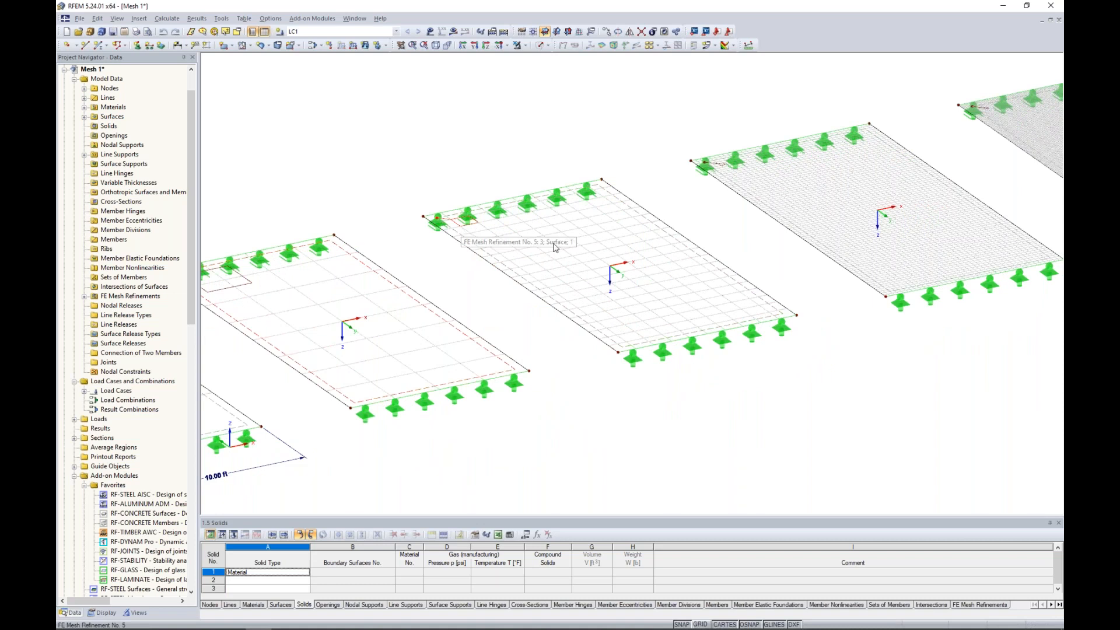
middle_drag(782, 266, 508, 358)
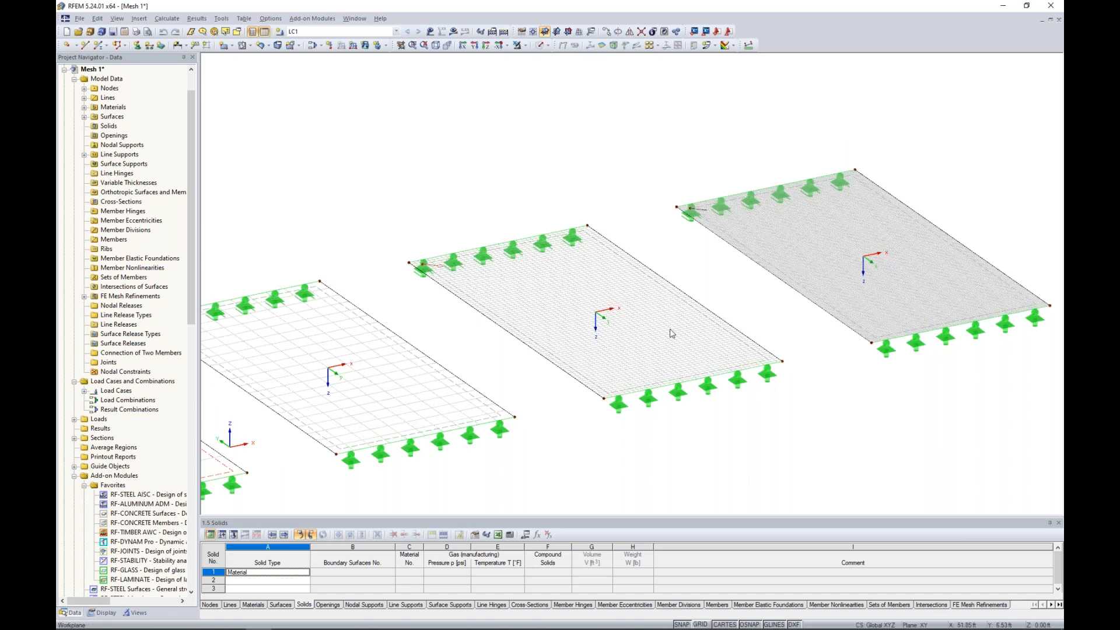
scroll(575, 350, up, 5)
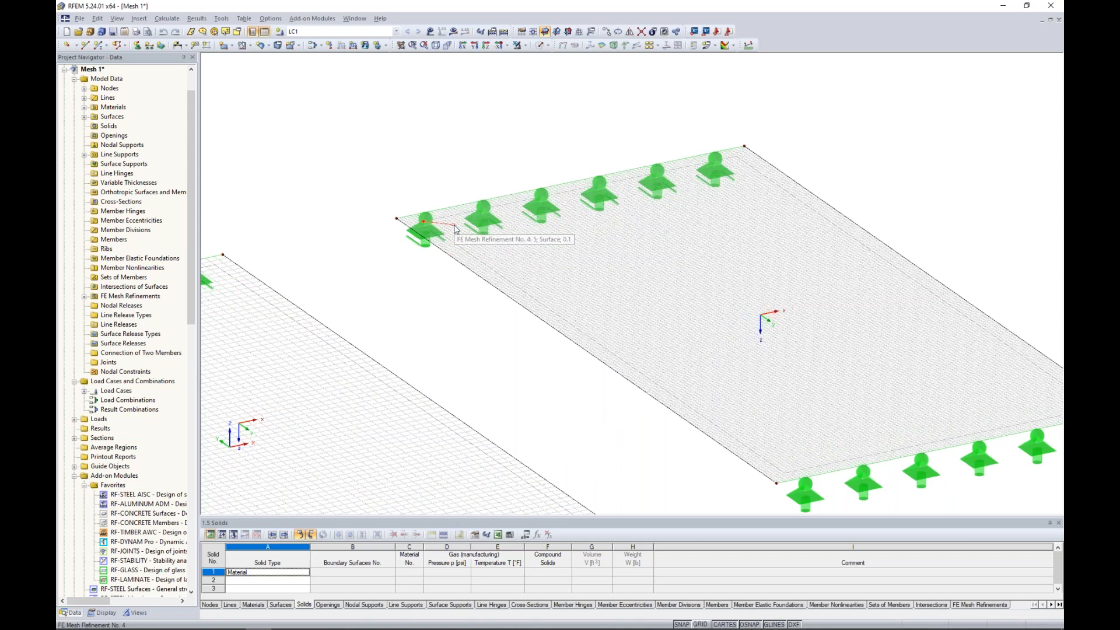
scroll(456, 228, down, 6)
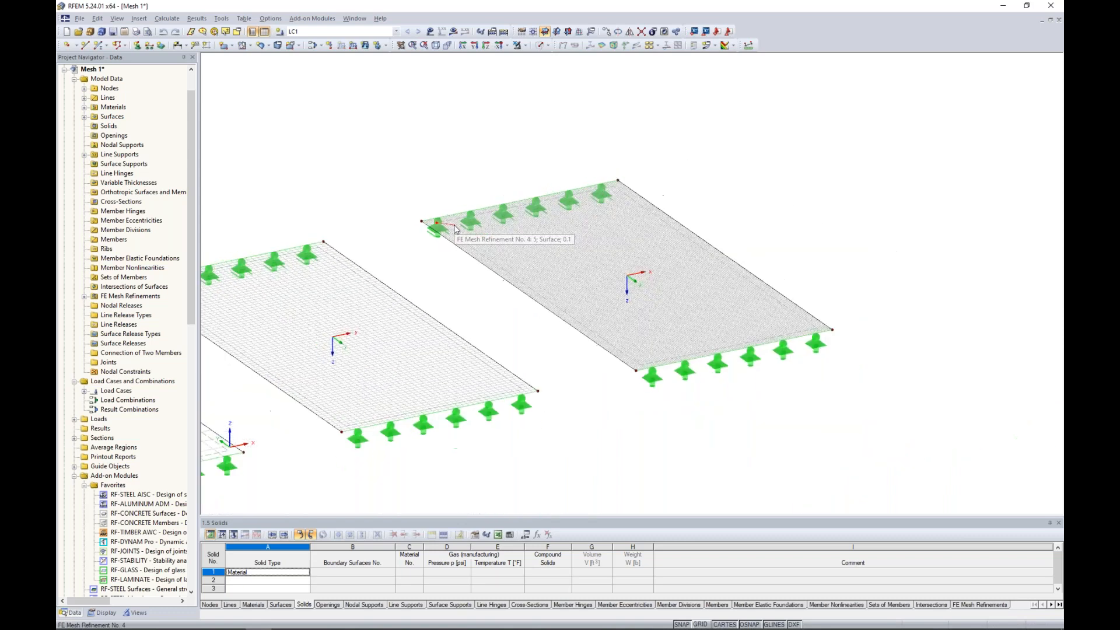
middle_drag(509, 316, 838, 350)
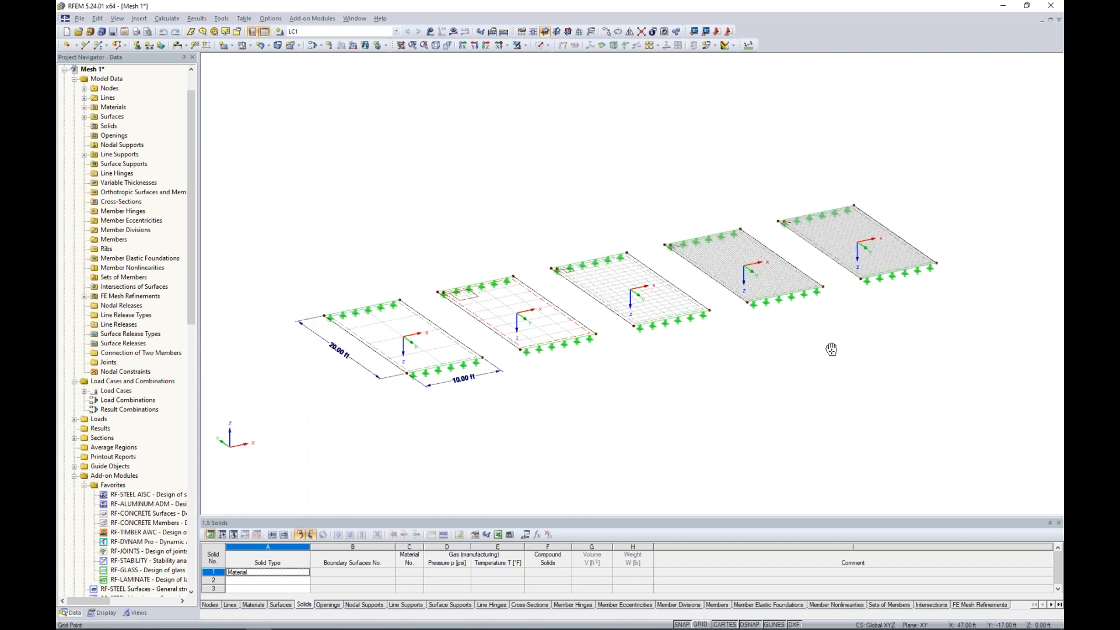
Calculate the results of load case LC1 and display the plates' surface results as isobands.
click(453, 31)
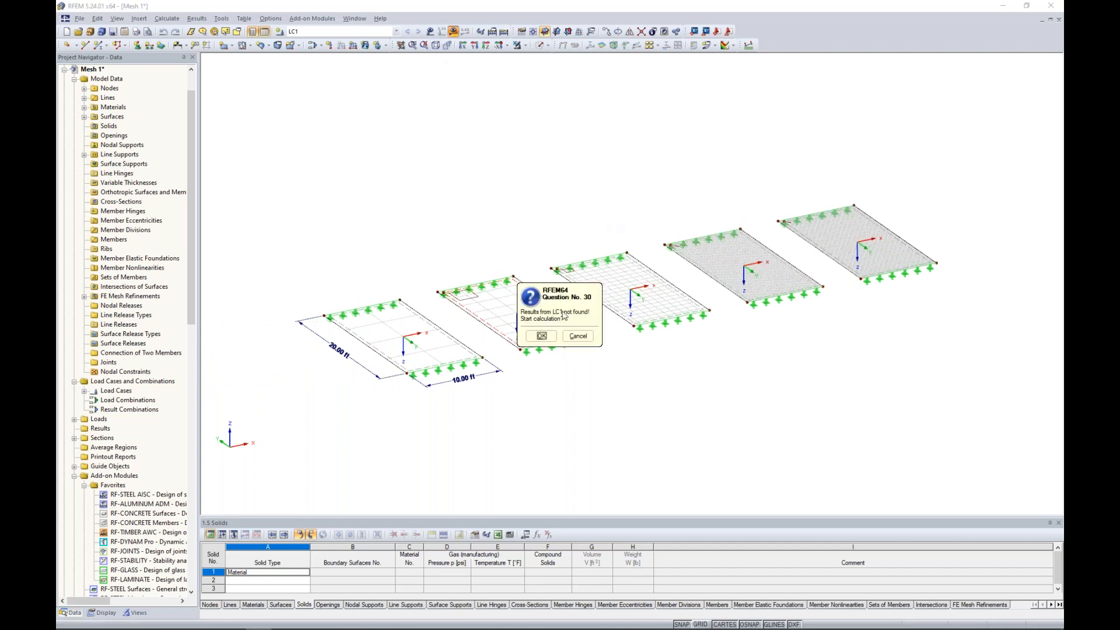
click(542, 335)
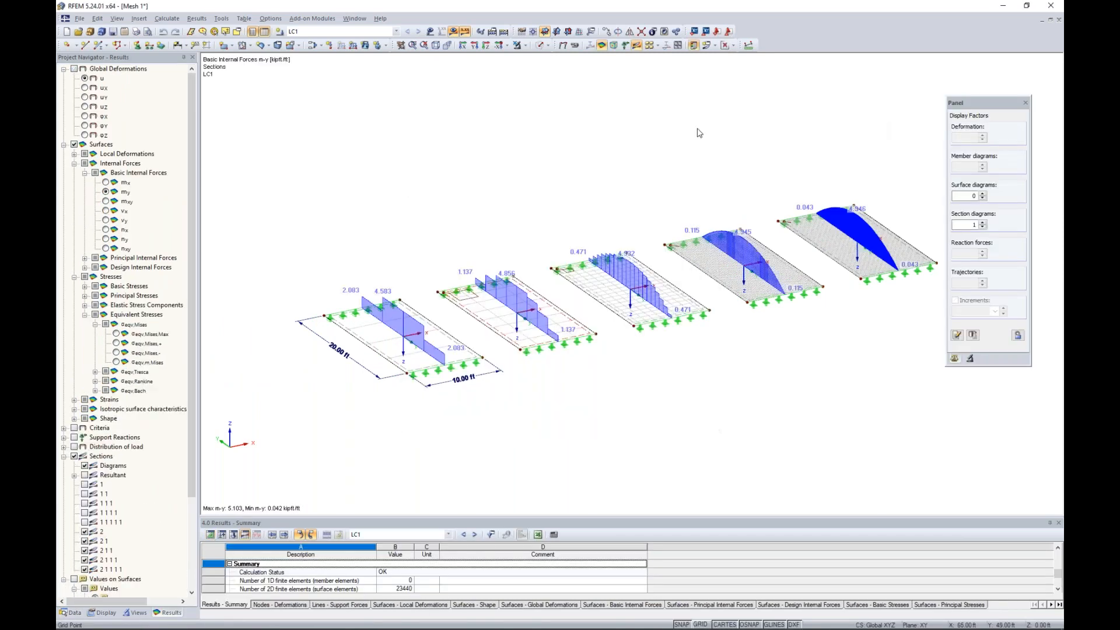
click(732, 46)
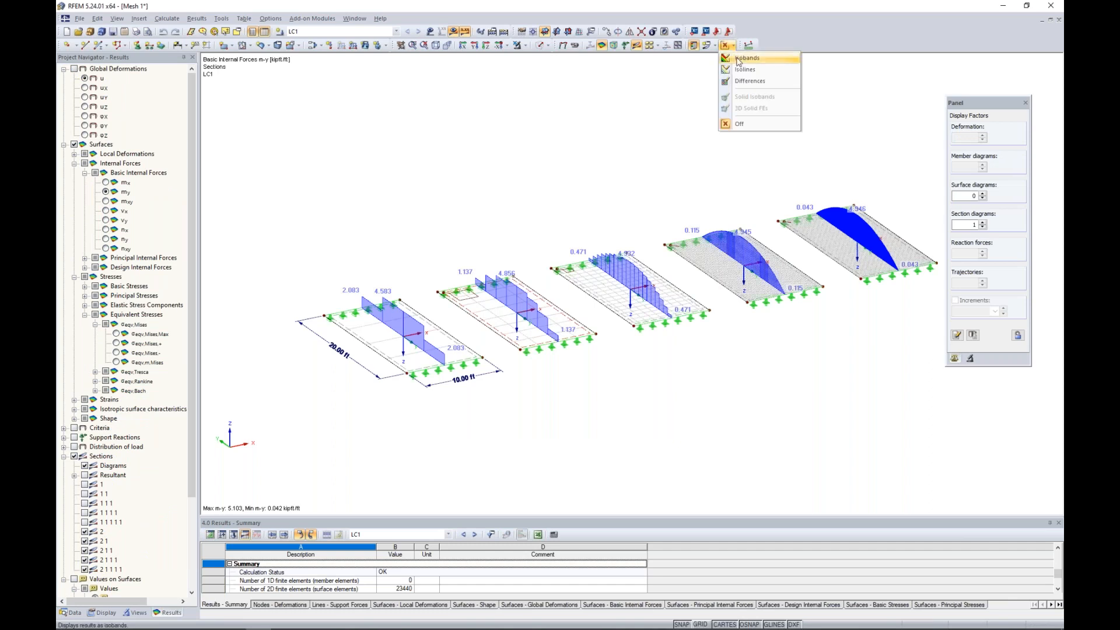
click(738, 59)
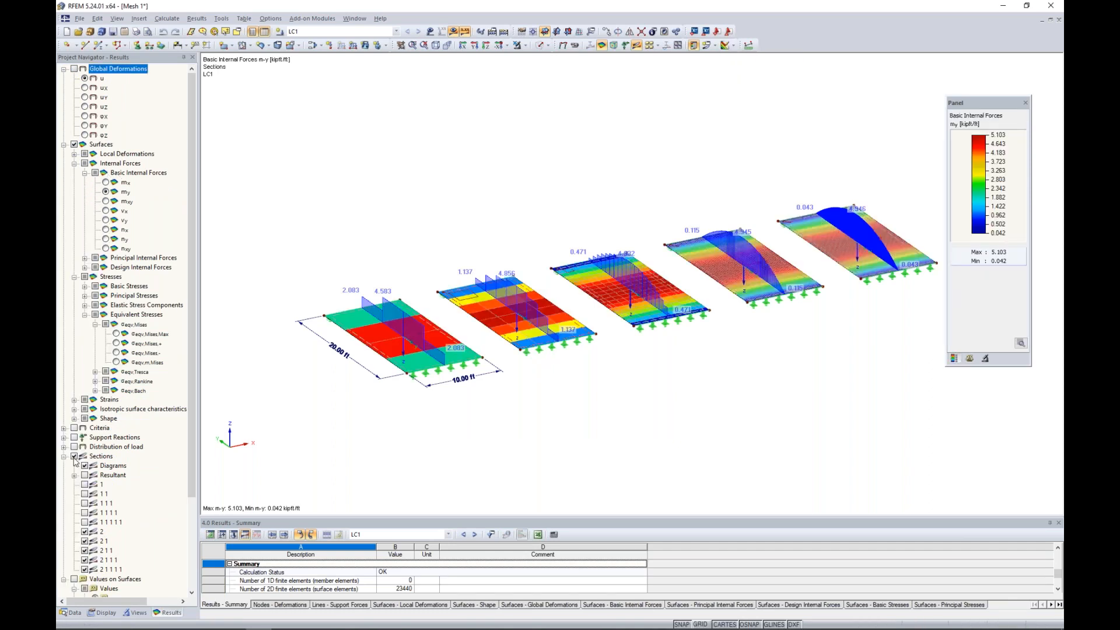
Display the global deformations u and compare the deflected shapes of the five plates from several angles.
click(74, 69)
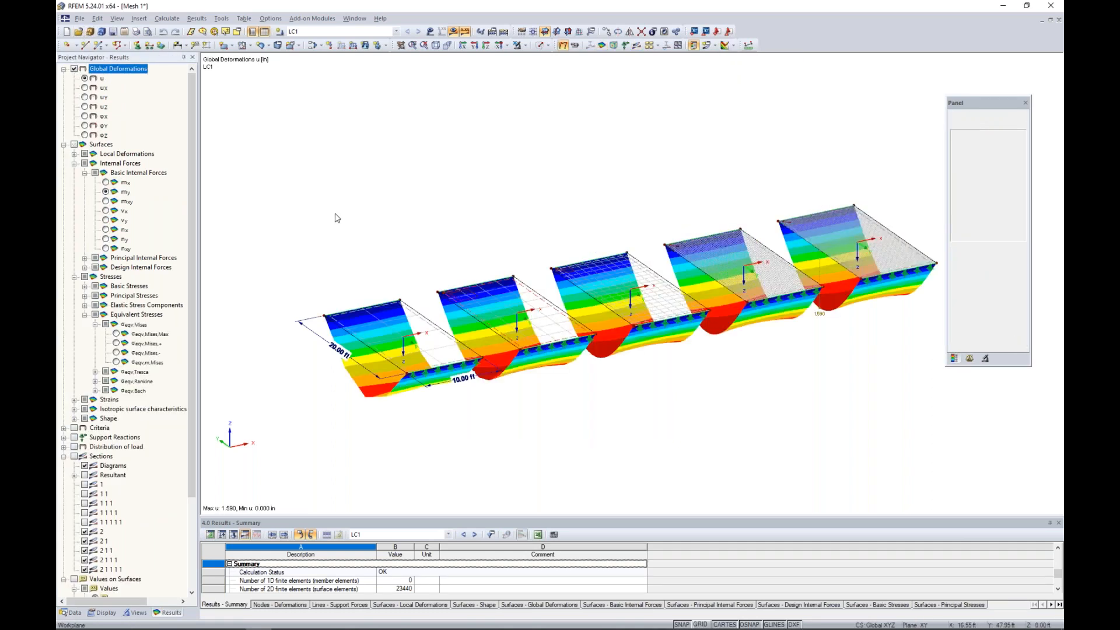
ctrl+middle_drag(417, 228, 399, 175)
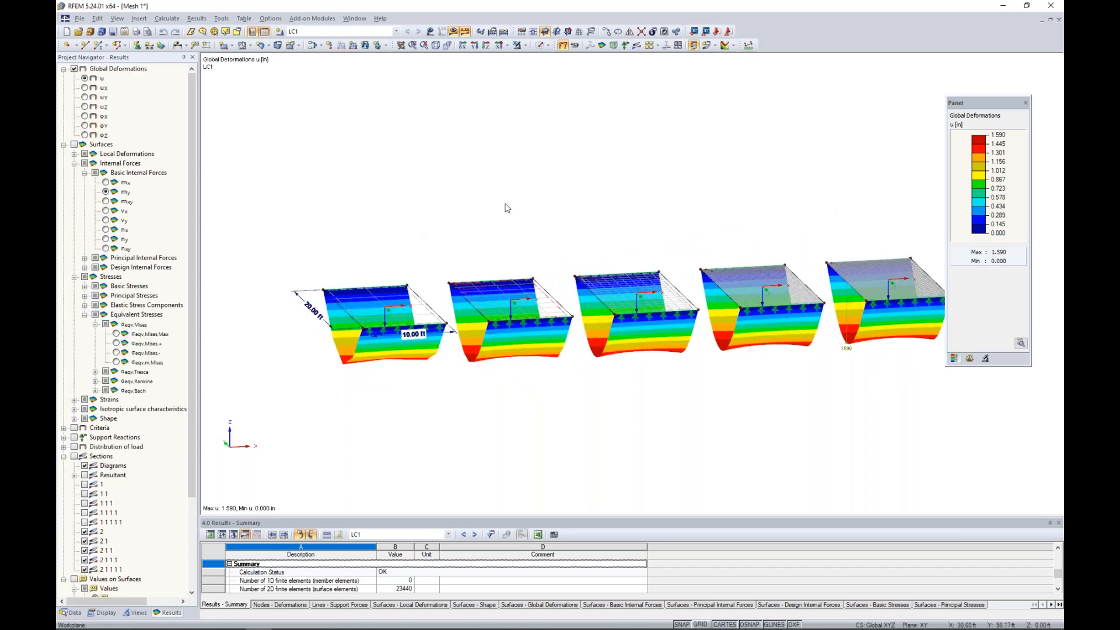
middle_drag(506, 207, 472, 173)
ctrl+middle_drag(664, 194, 583, 187)
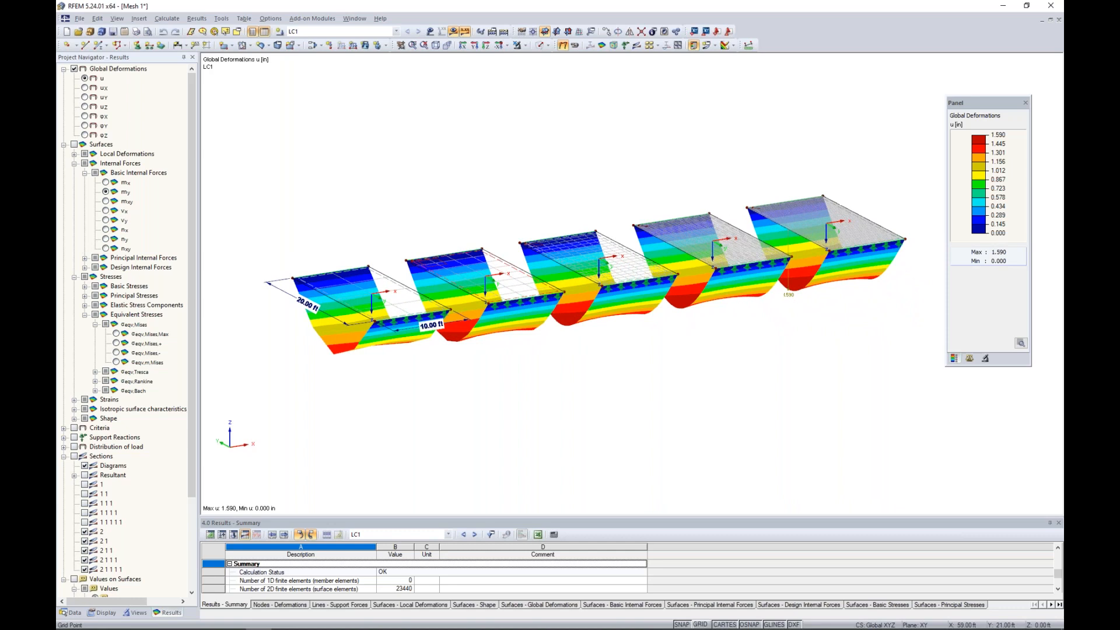
ctrl+middle_drag(400, 177, 379, 192)
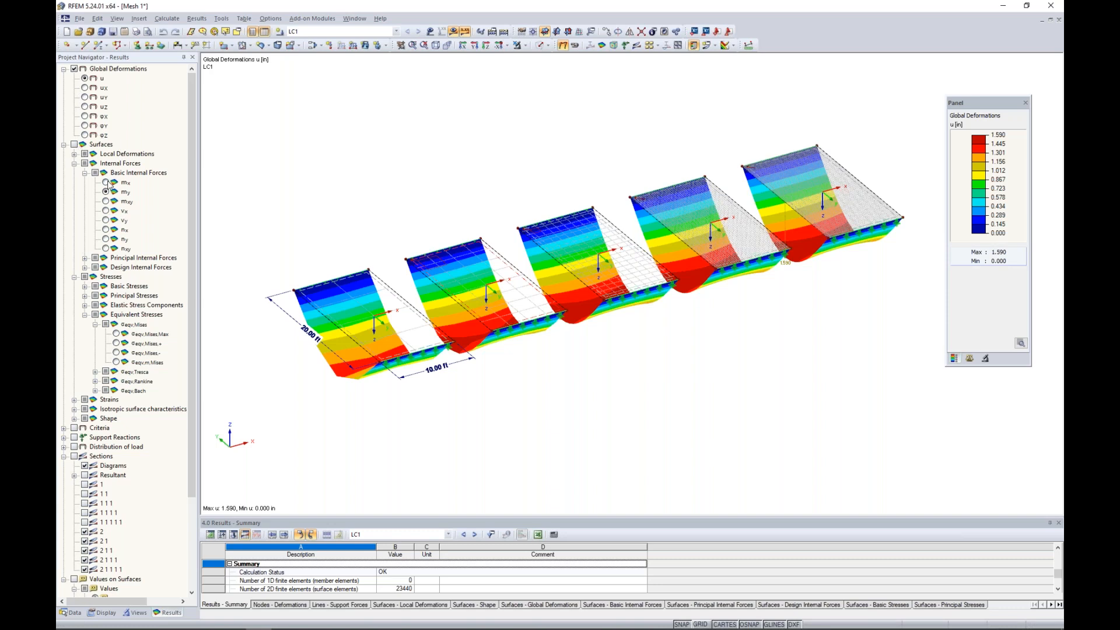
Display the surface internal forces and compare the m-y and m-x isobands across the five plates, ending on m-y.
click(74, 145)
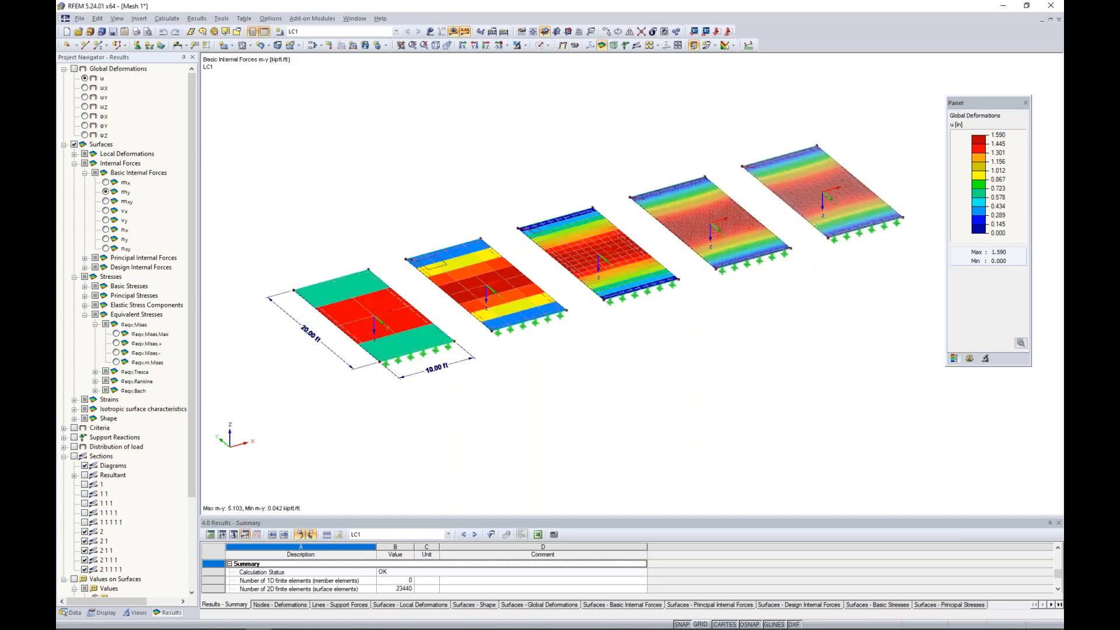
middle_drag(337, 213, 334, 228)
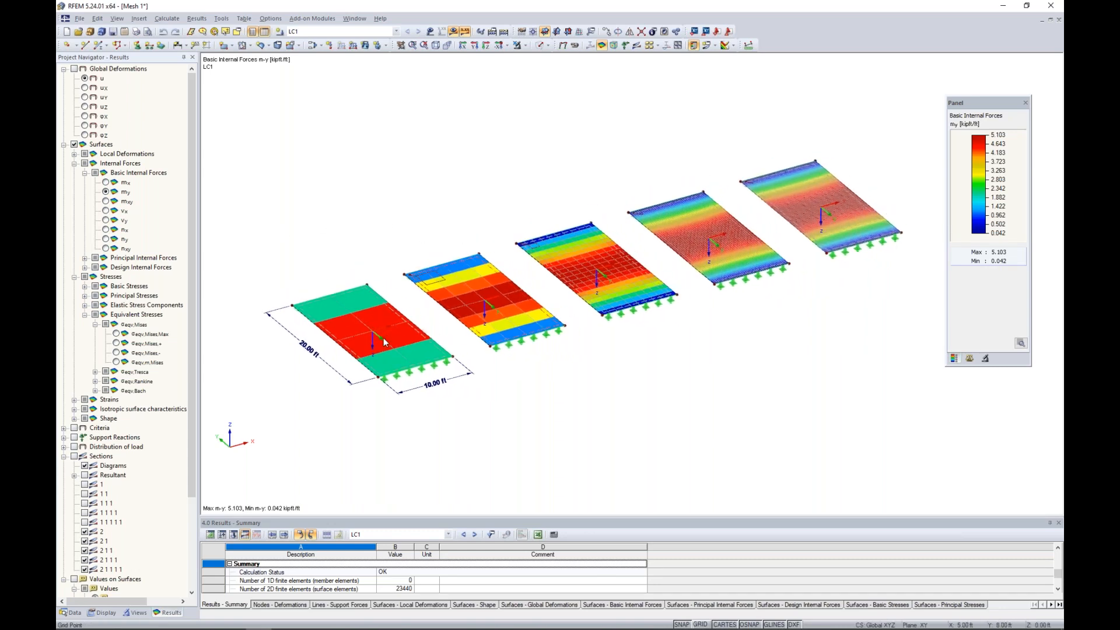
scroll(382, 364, up, 3)
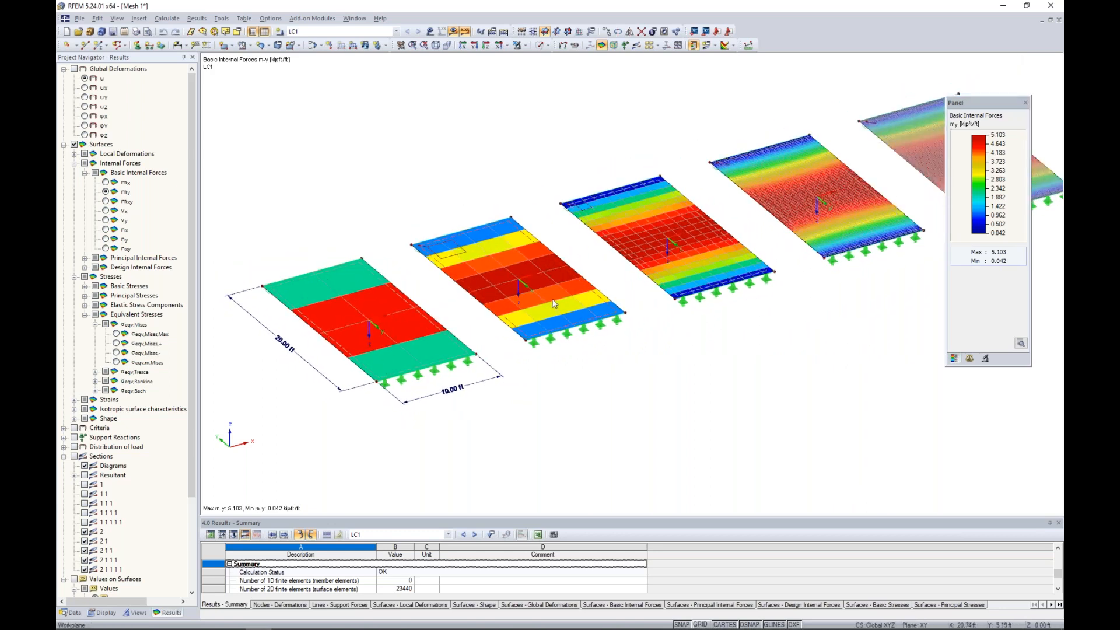
middle_drag(655, 347, 600, 341)
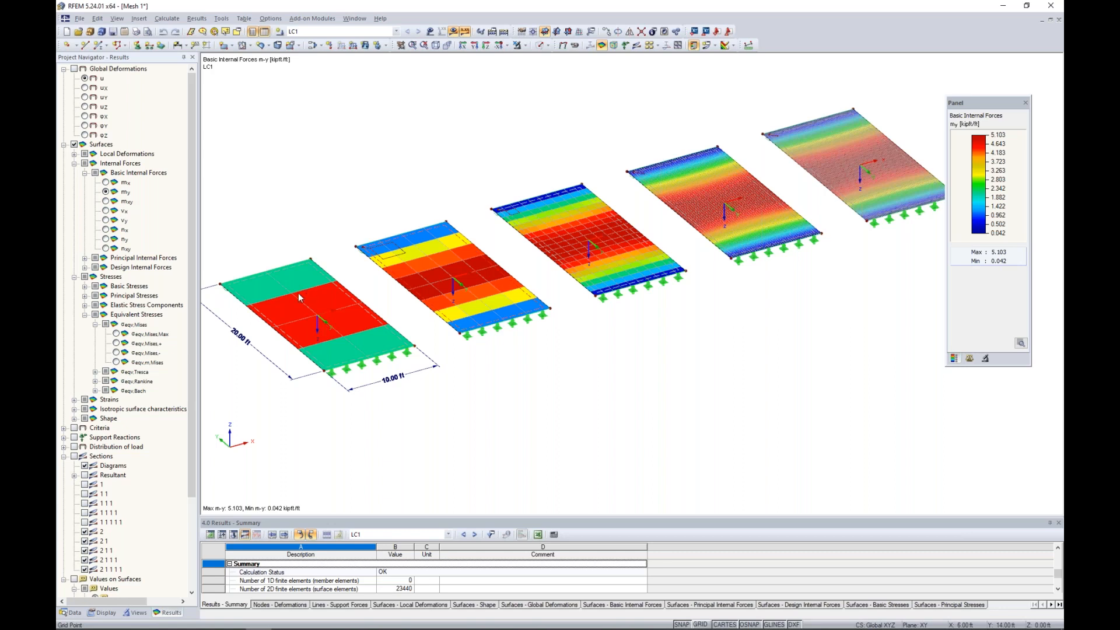
click(106, 183)
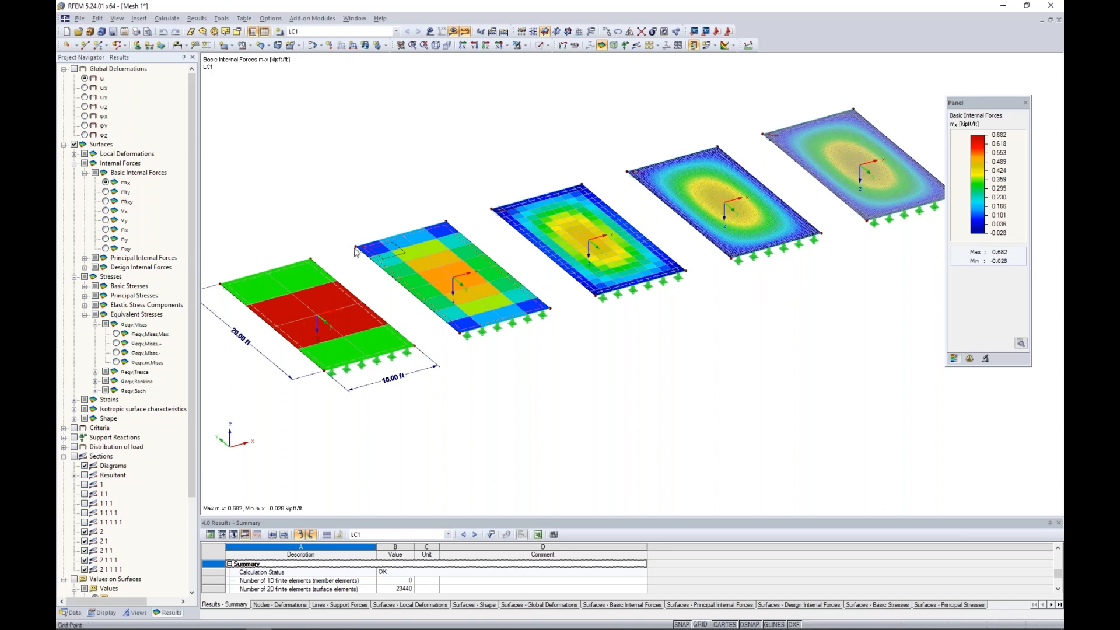
click(105, 191)
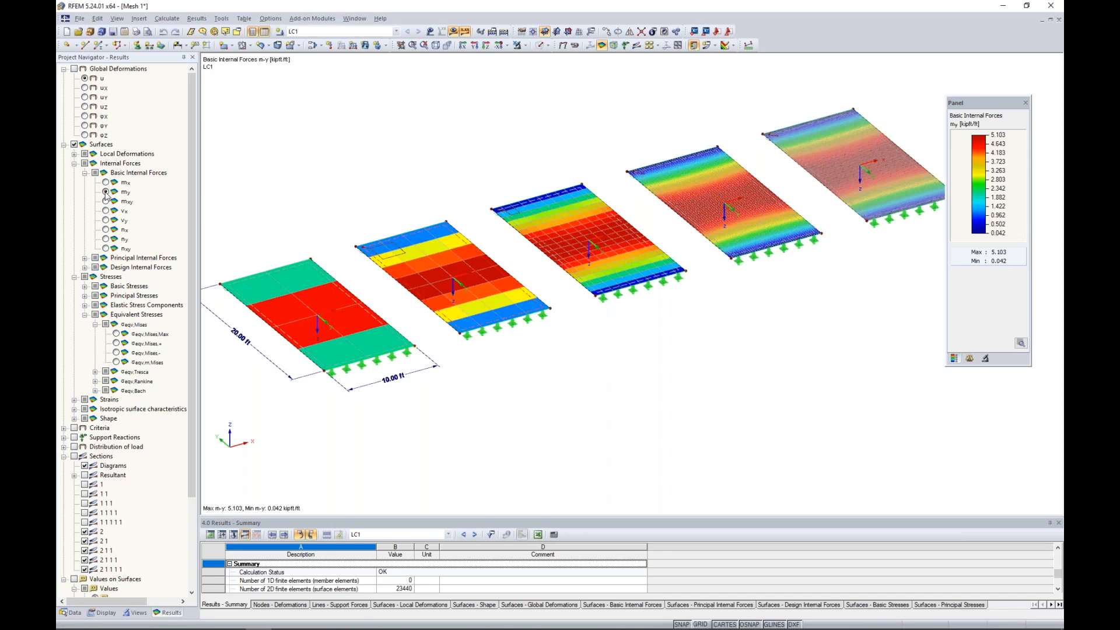
Show the m-y section diagrams on the plates and turn off the surface isobands.
click(74, 456)
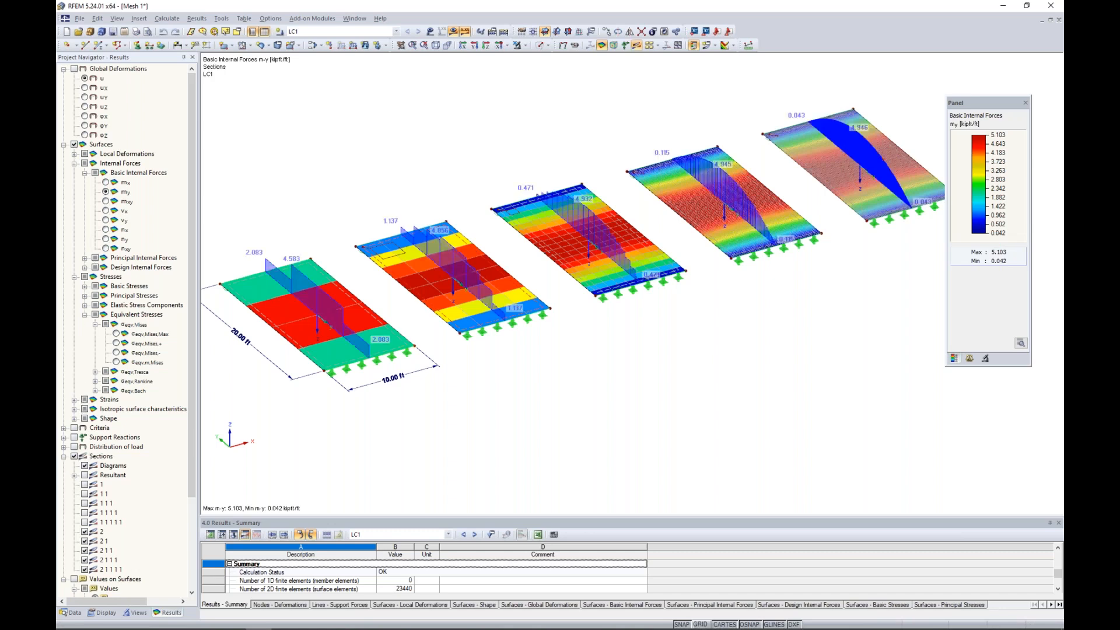
click(732, 45)
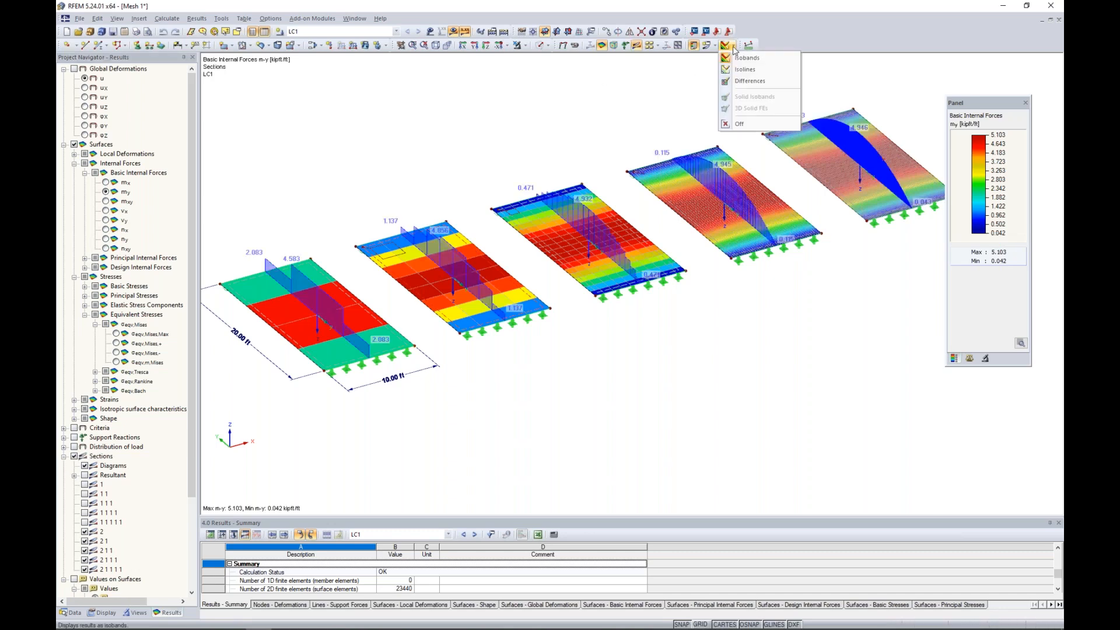
click(739, 124)
ctrl+middle_drag(641, 193, 640, 170)
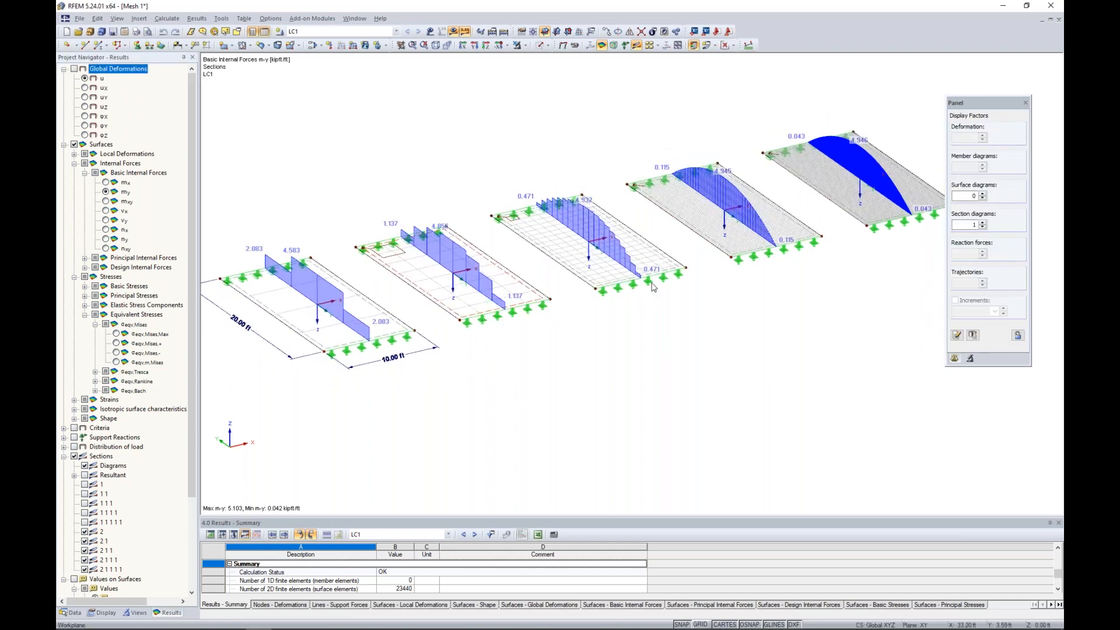
Turn on the section descriptions in the display settings and compare the m-y section diagrams across the five plates.
click(105, 612)
scroll(108, 477, up, 4)
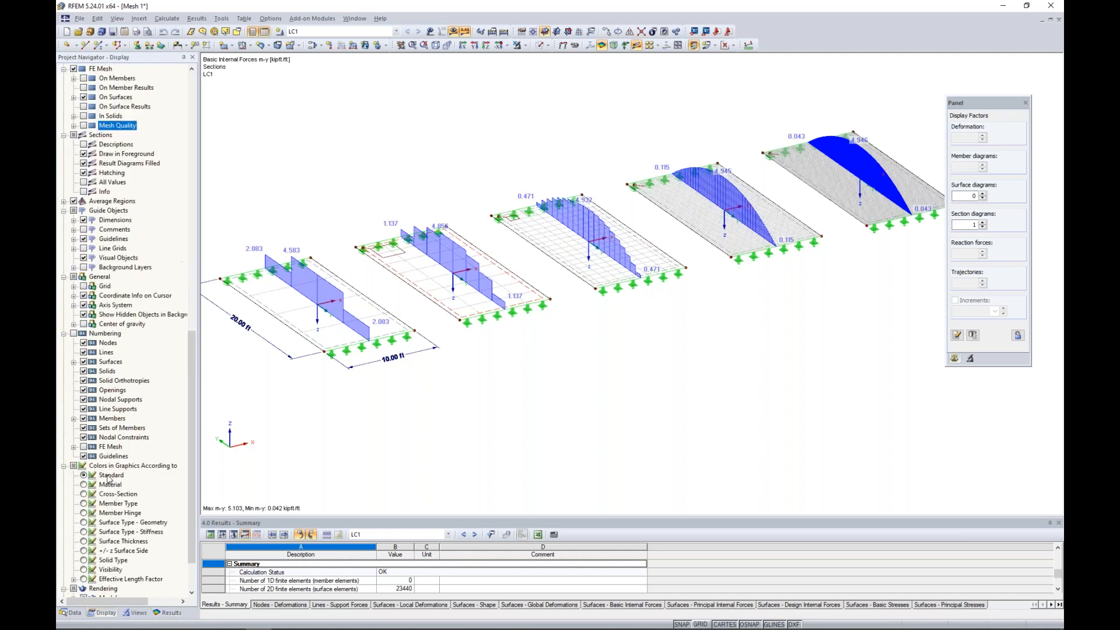
click(84, 201)
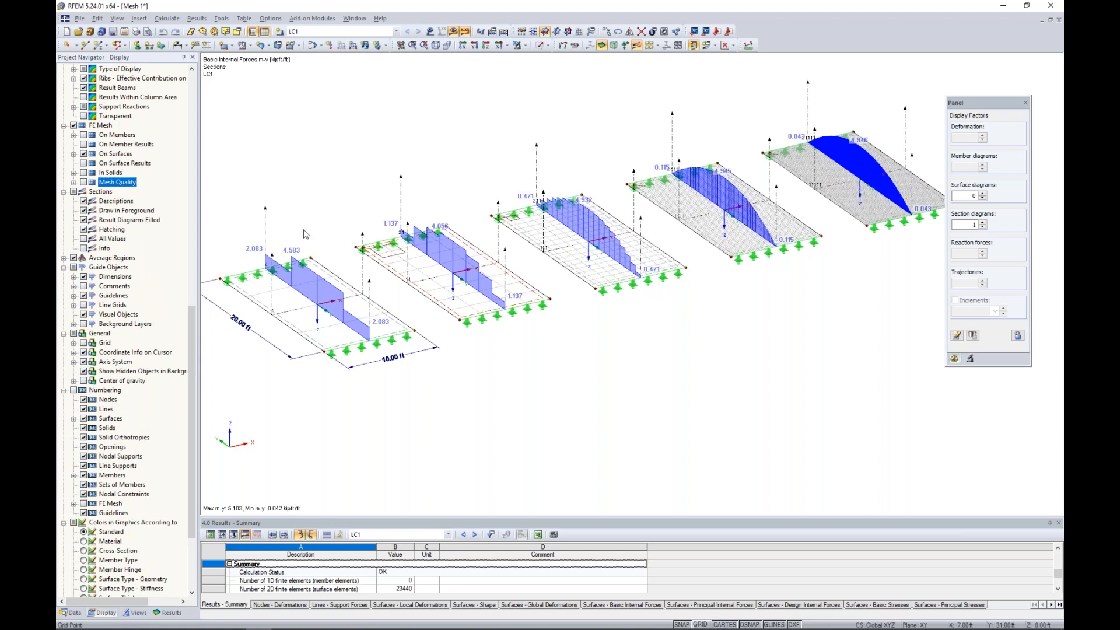
click(169, 612)
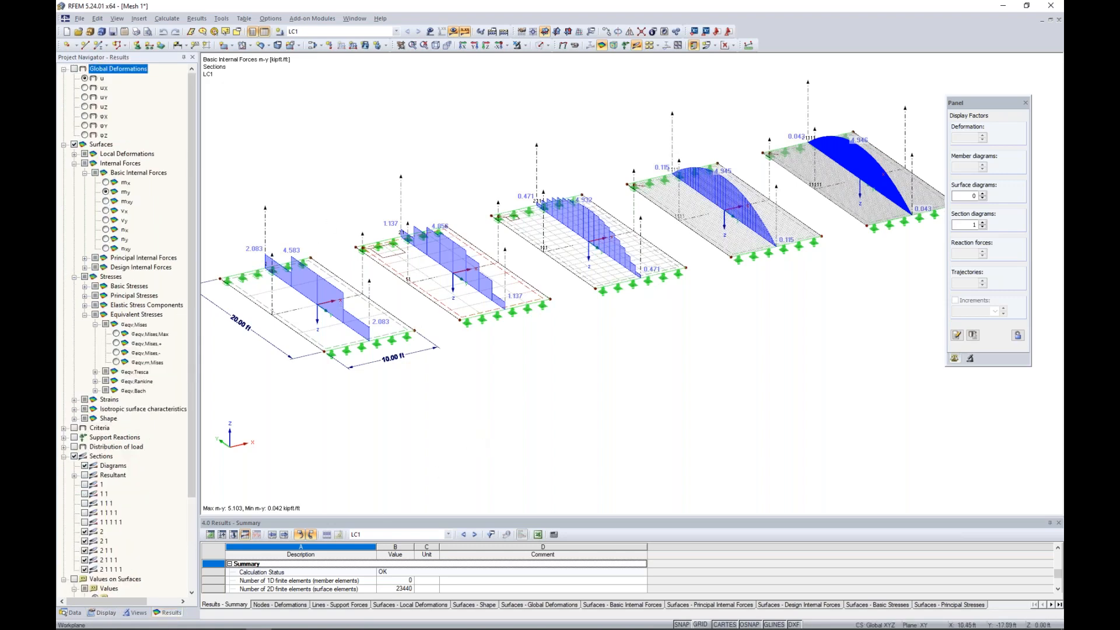
middle_drag(511, 395, 520, 407)
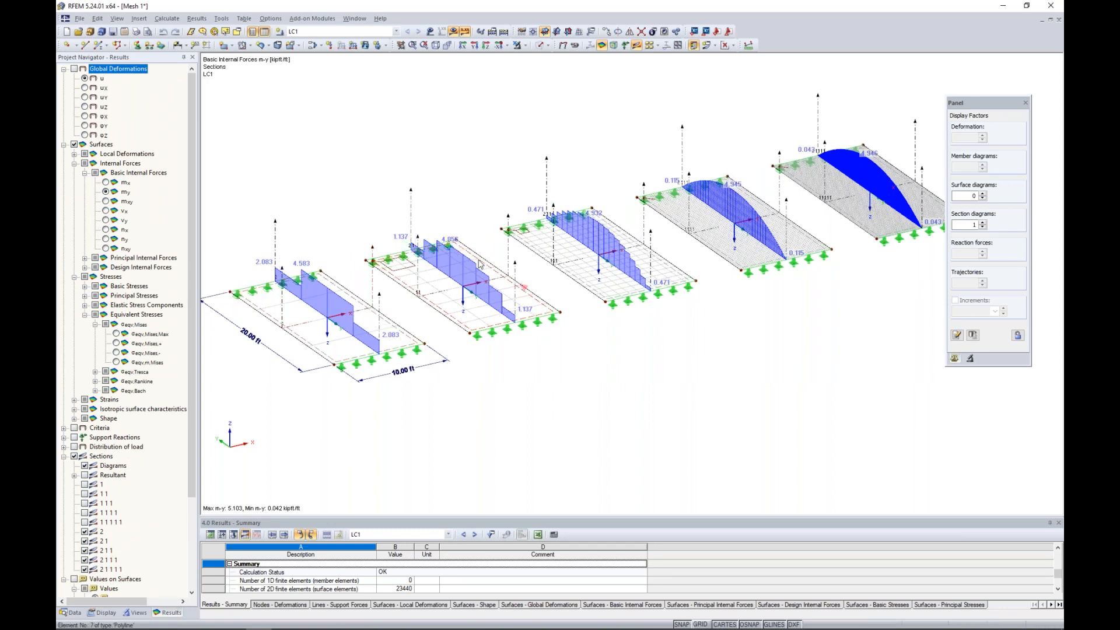
middle_drag(651, 322, 744, 244)
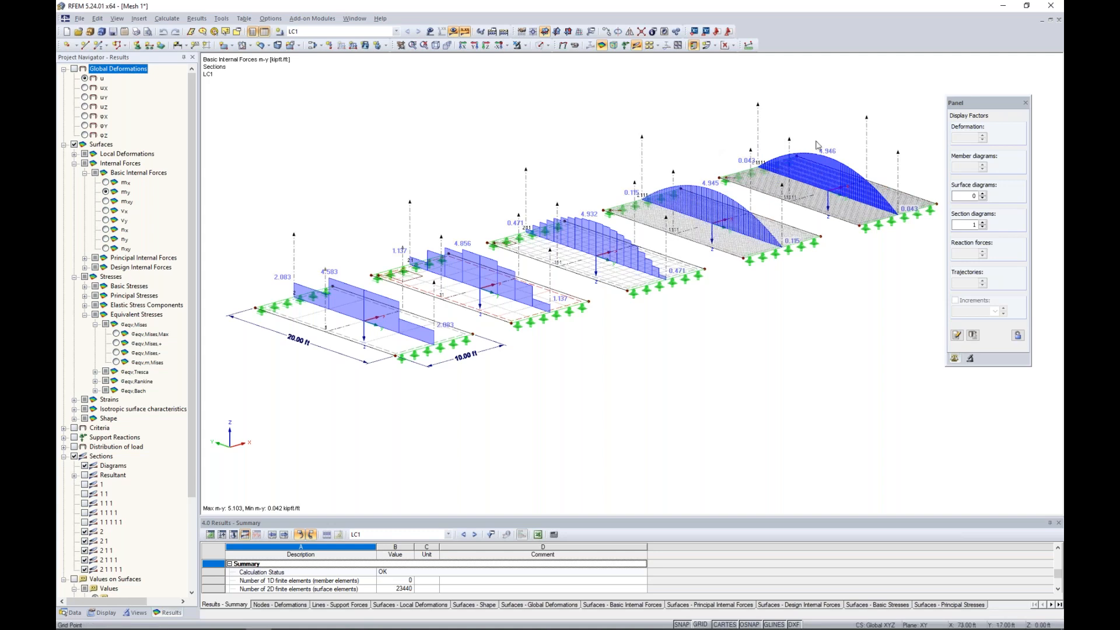
middle_drag(813, 299, 730, 325)
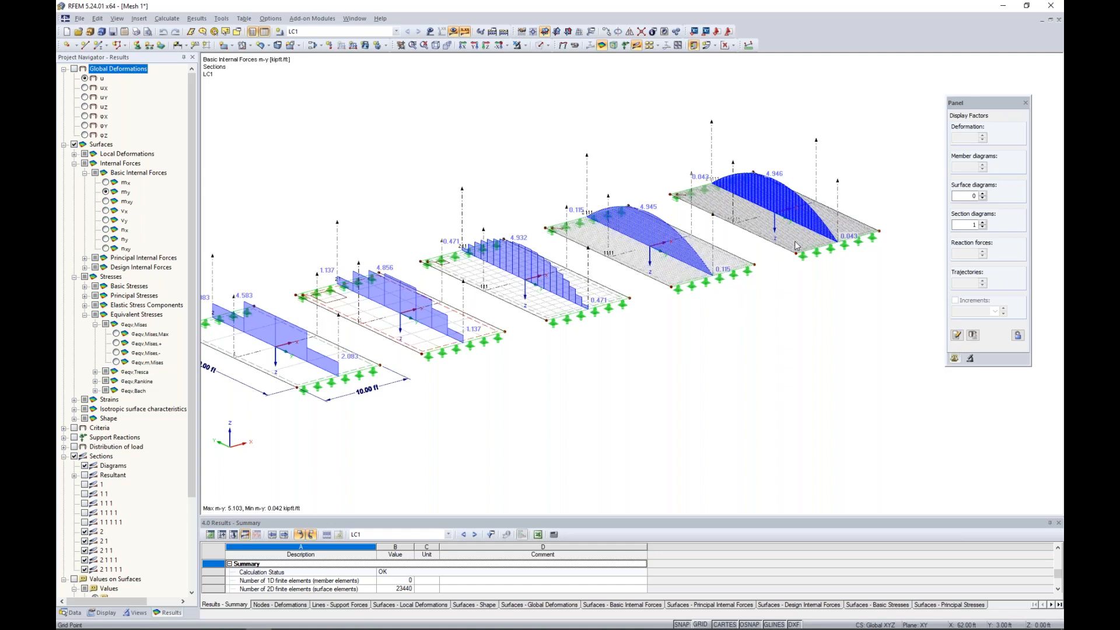
scroll(795, 245, up, 1)
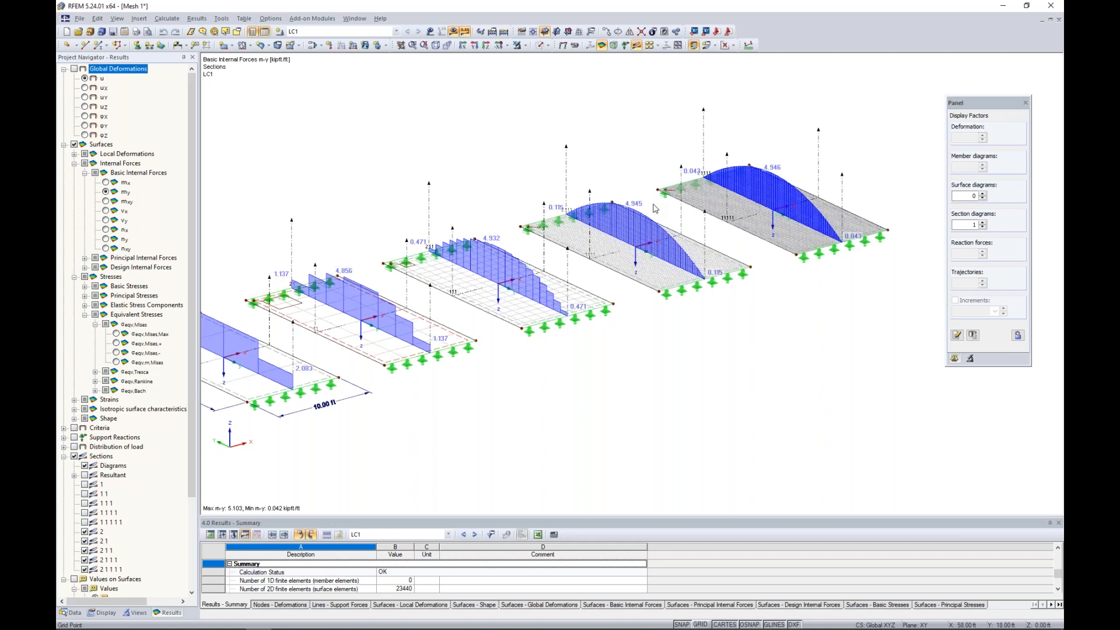
Switch the basic internal force to m-x and show sections 1, 11, 111, 1111 and 11111.
click(107, 183)
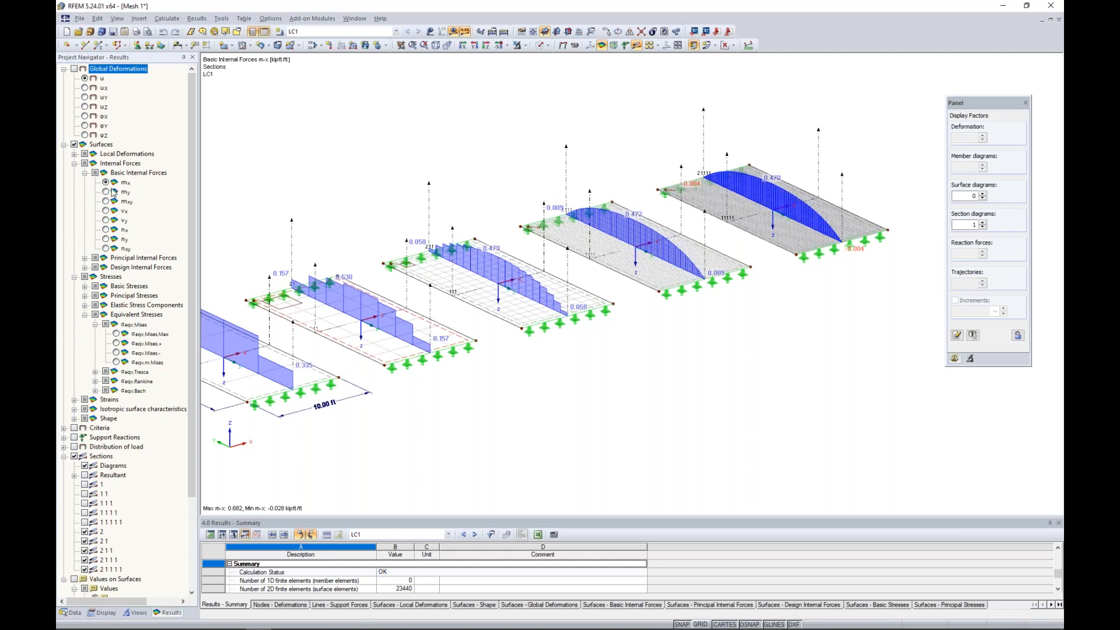
click(84, 484)
click(85, 493)
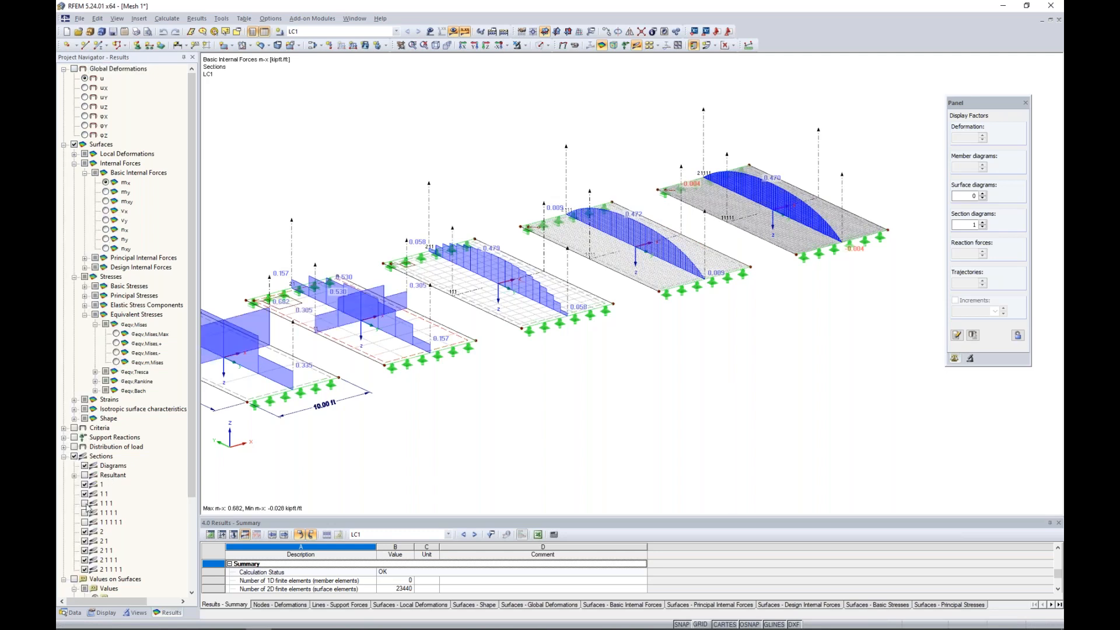
click(85, 503)
click(84, 512)
click(85, 521)
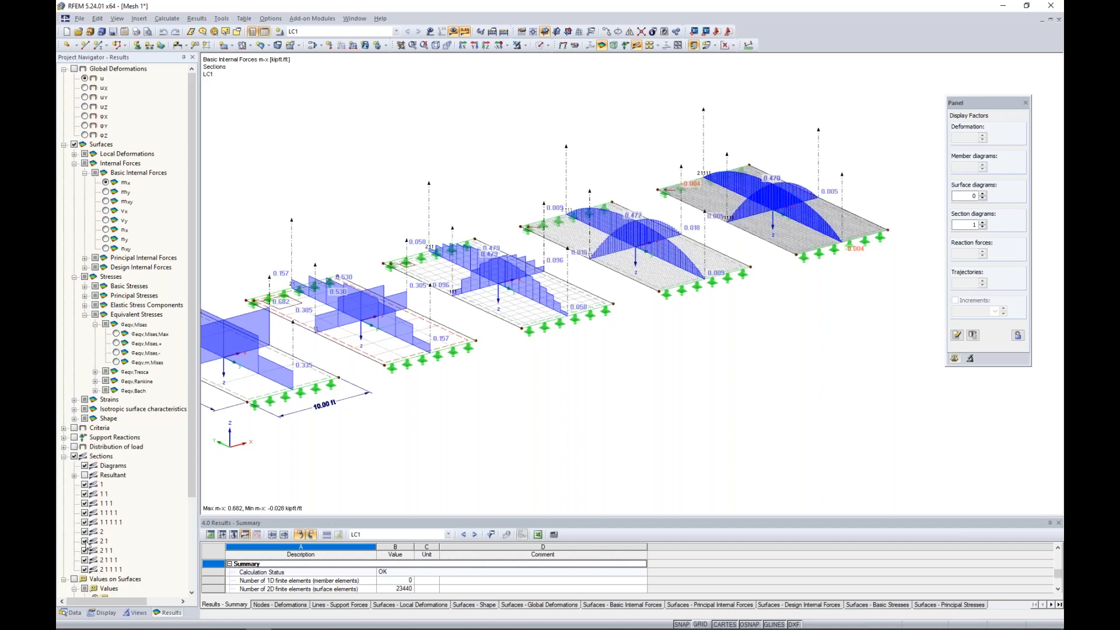
Hide sections 2, 21, 211, 2111 and 21111 and compare the remaining m-x section diagrams across the five plates.
click(85, 531)
click(85, 541)
click(84, 550)
click(85, 568)
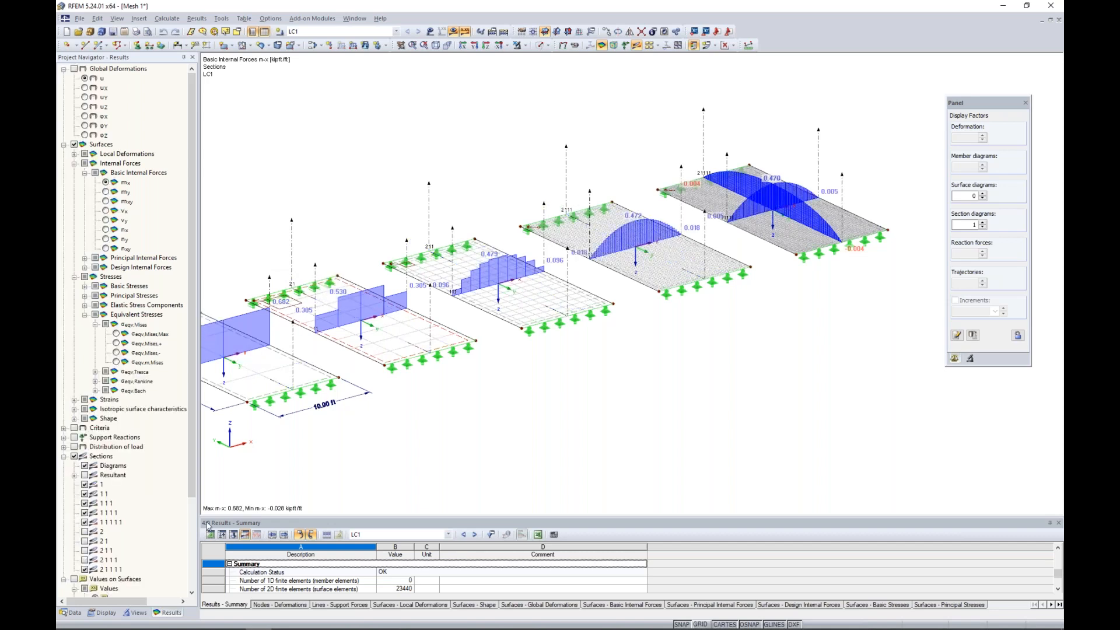
middle_drag(522, 417, 607, 420)
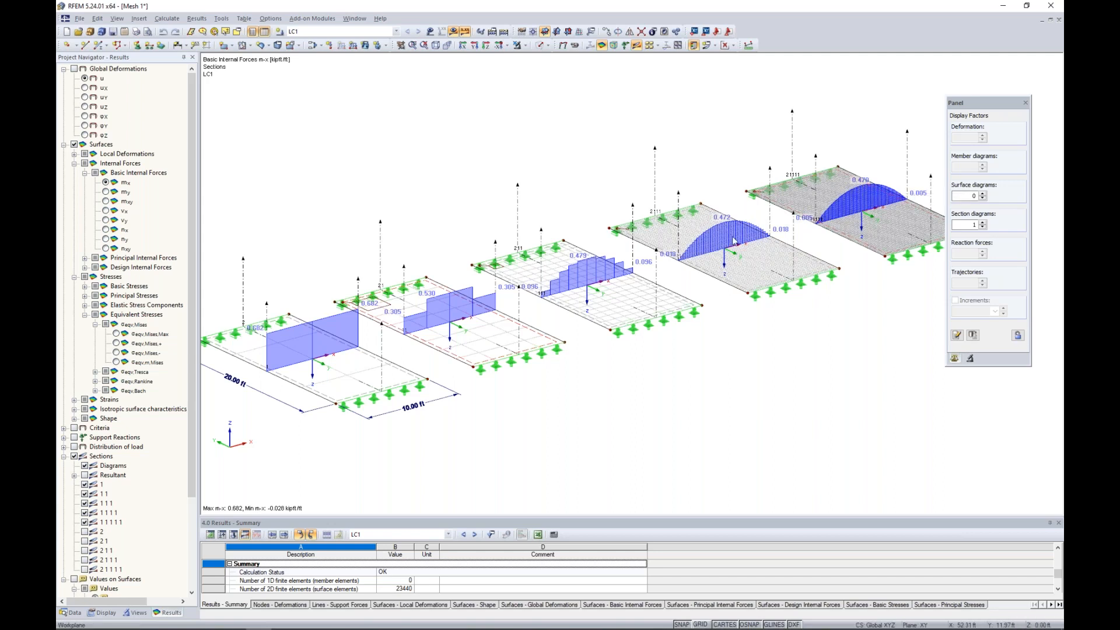
middle_drag(768, 256, 730, 282)
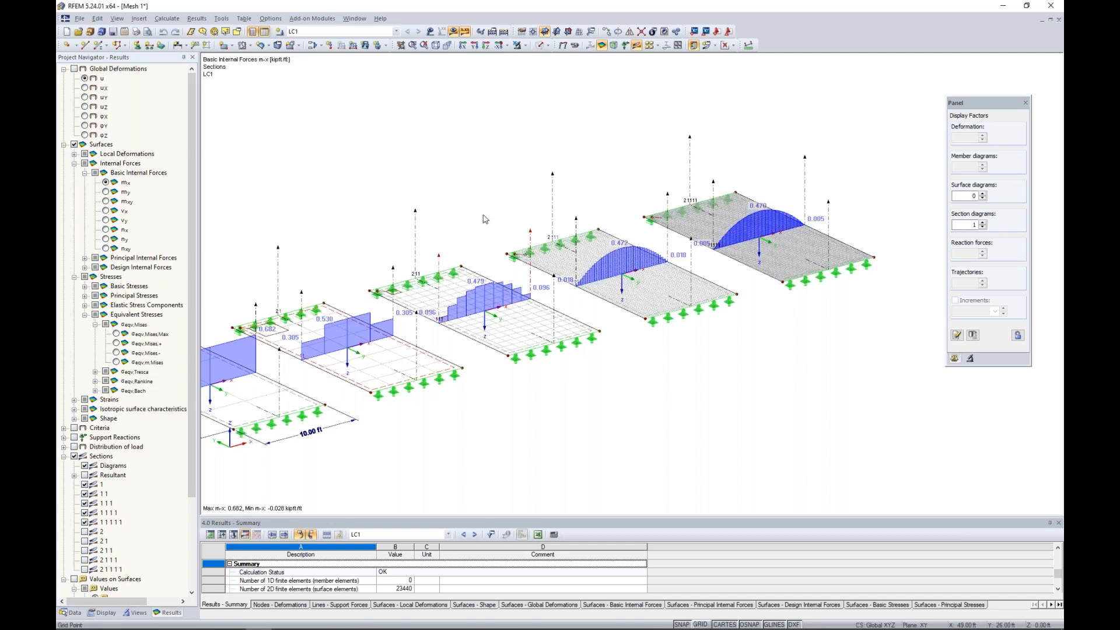
scroll(549, 227, down, 2)
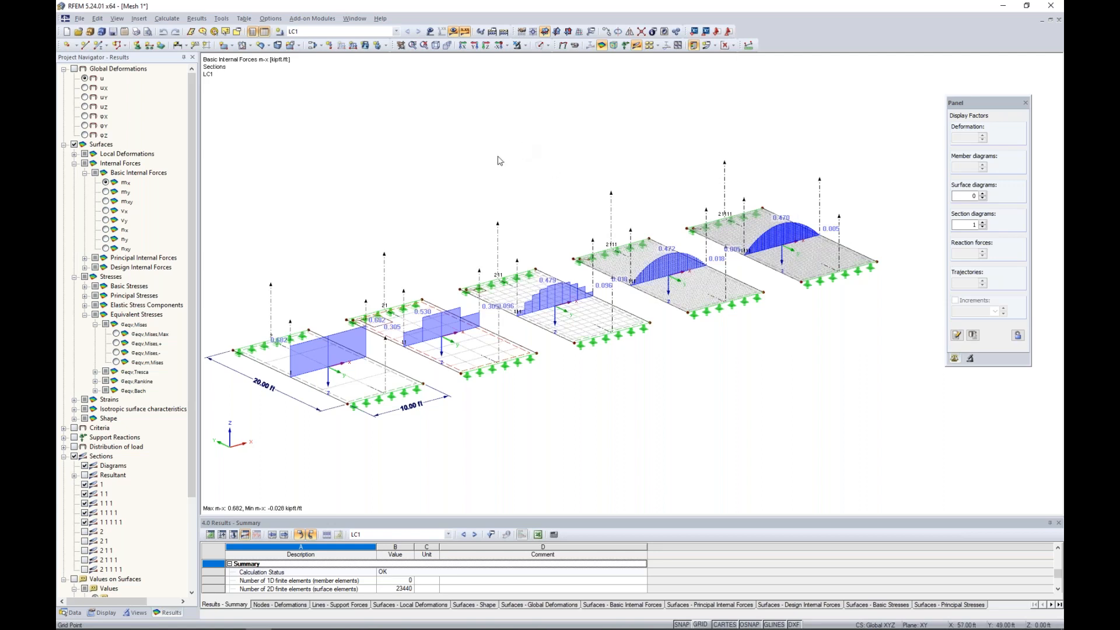
Switch to the Mesh 2 model and look over the bolted end-plate connection between the two hollow sections.
click(354, 18)
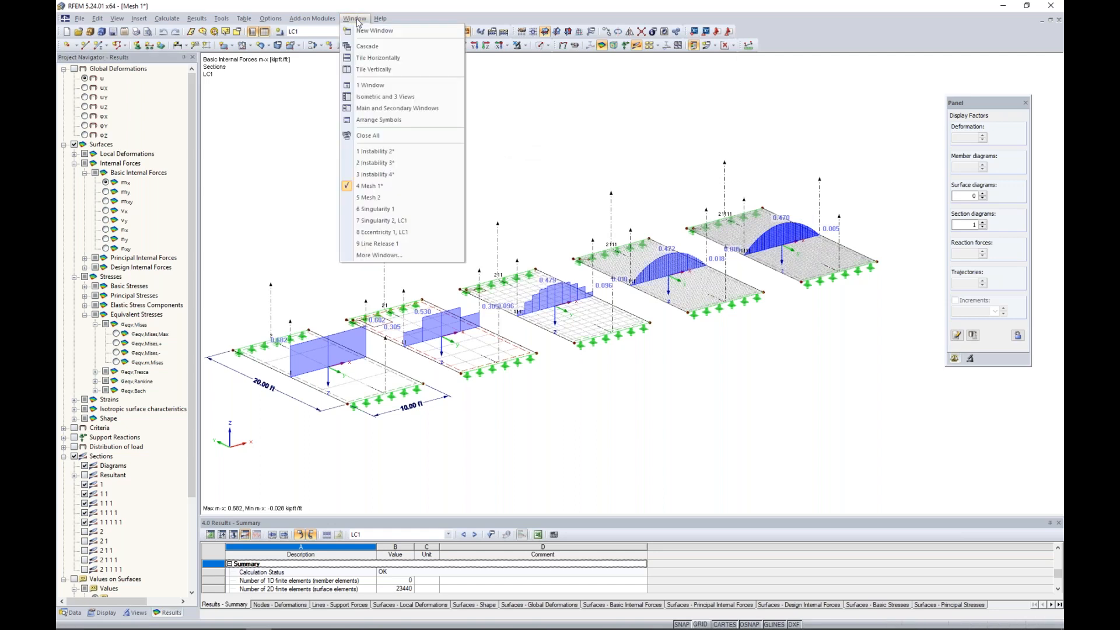
click(368, 197)
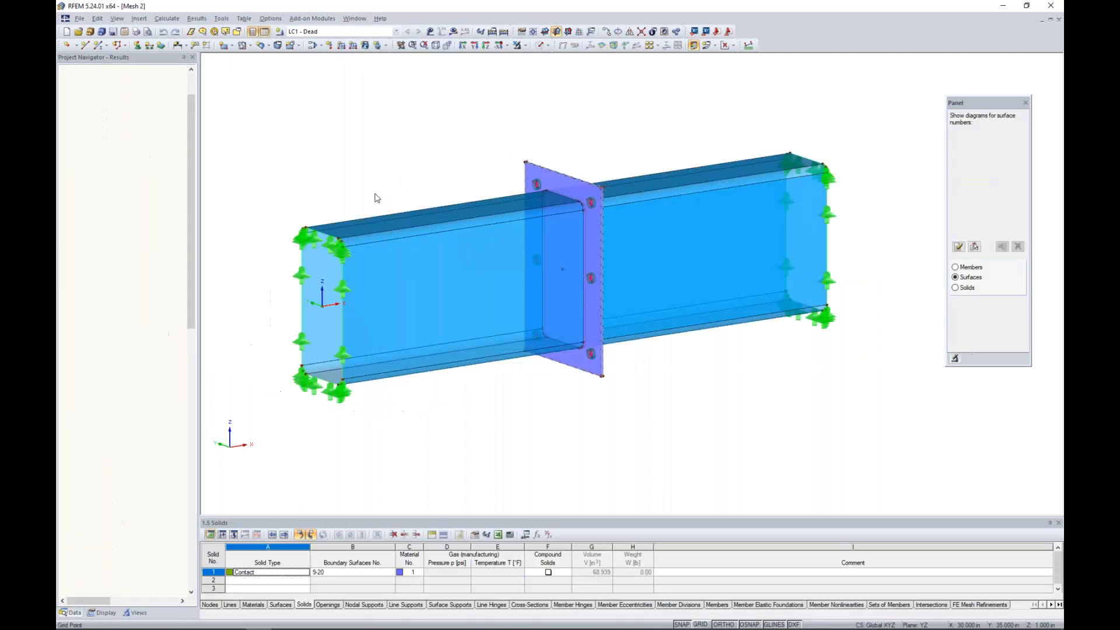
ctrl+middle_drag(417, 166, 427, 173)
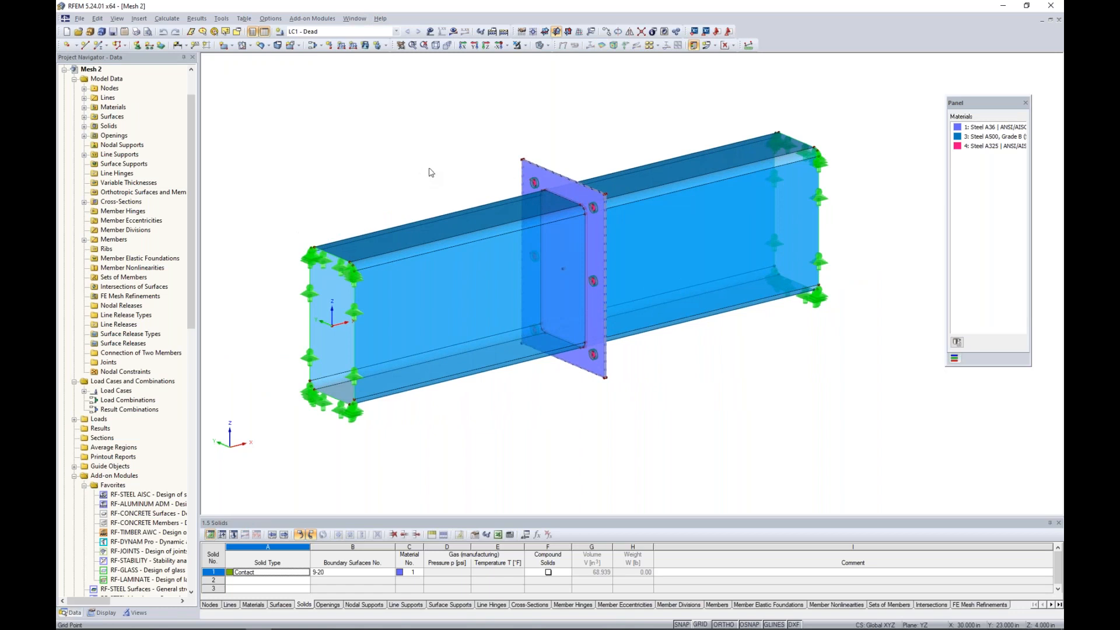
ctrl+middle_drag(438, 174, 447, 218)
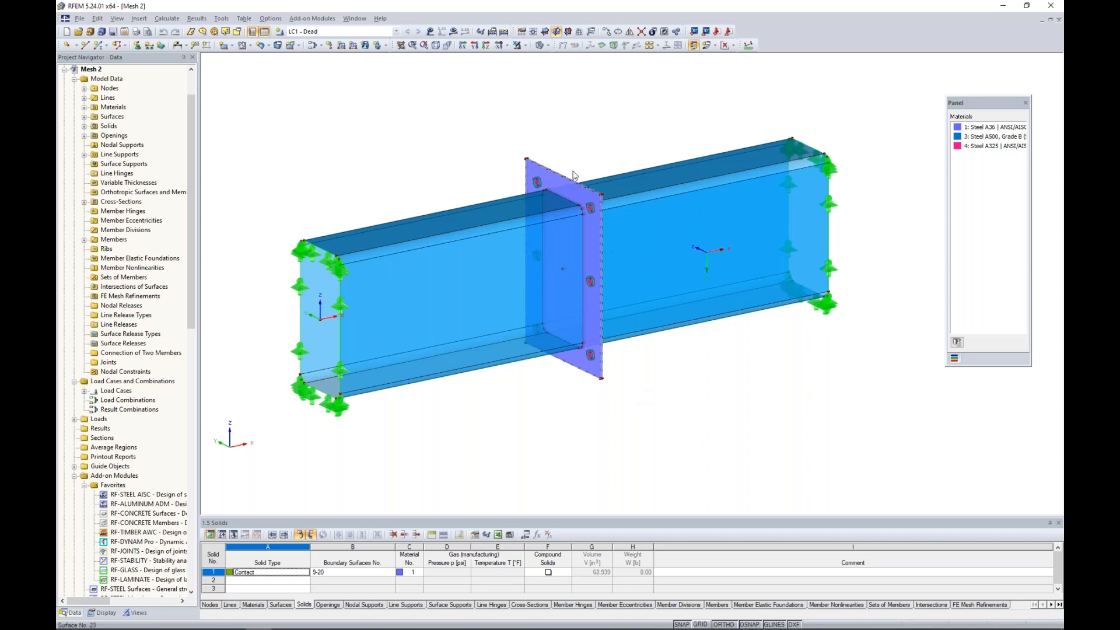
Show the connection model in wireframe and generate its FE mesh with the existing 12 in target element length.
click(539, 45)
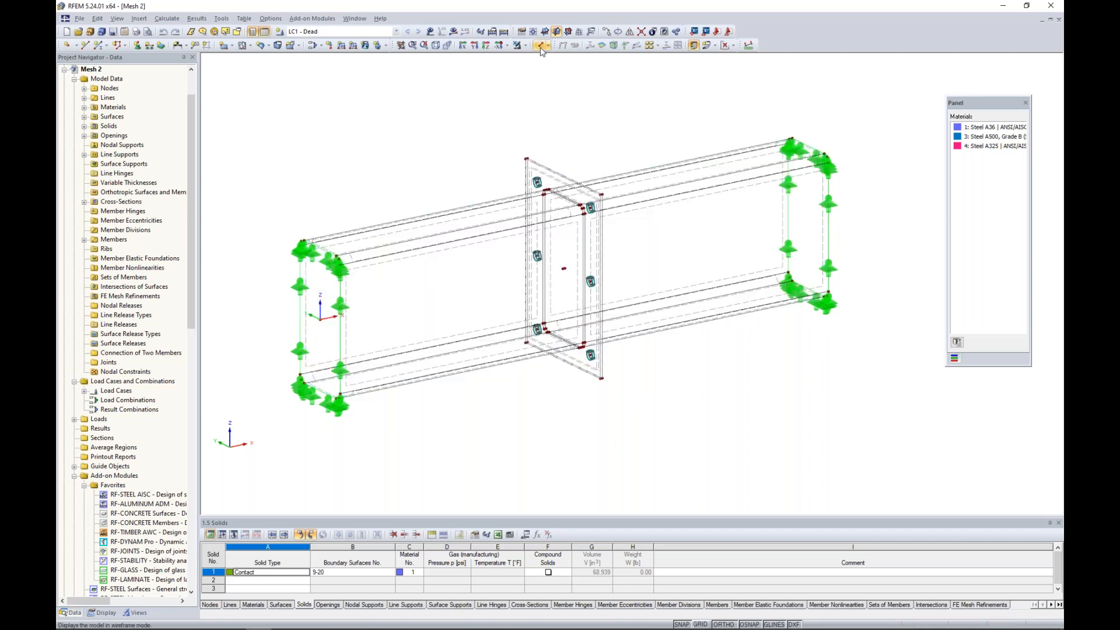
click(167, 19)
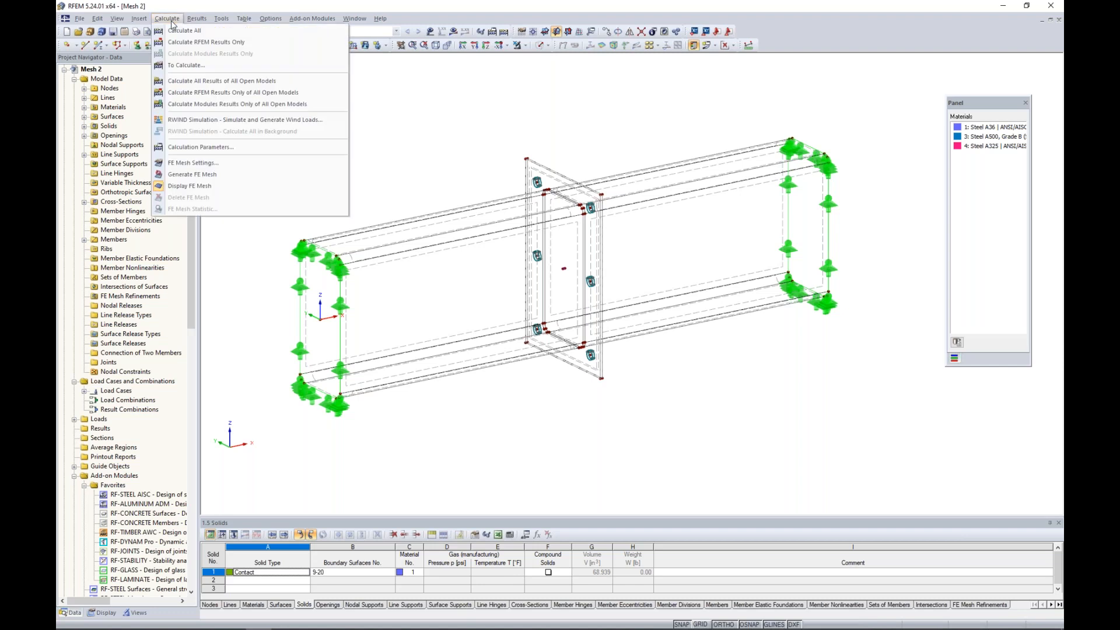
click(209, 163)
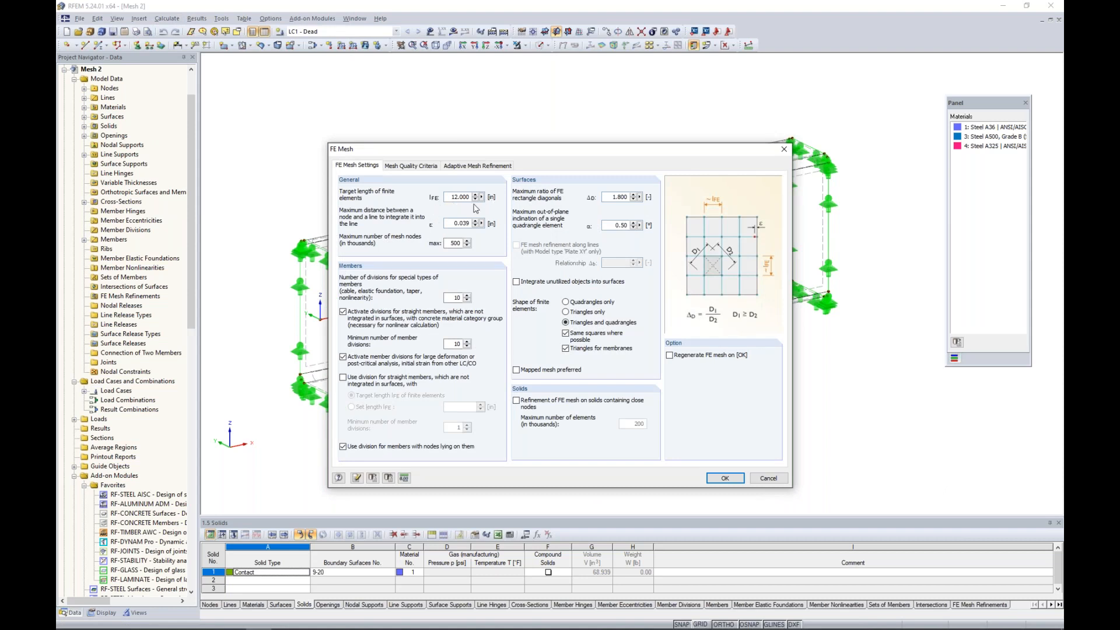
click(670, 356)
click(725, 478)
ctrl+middle_drag(674, 390, 608, 373)
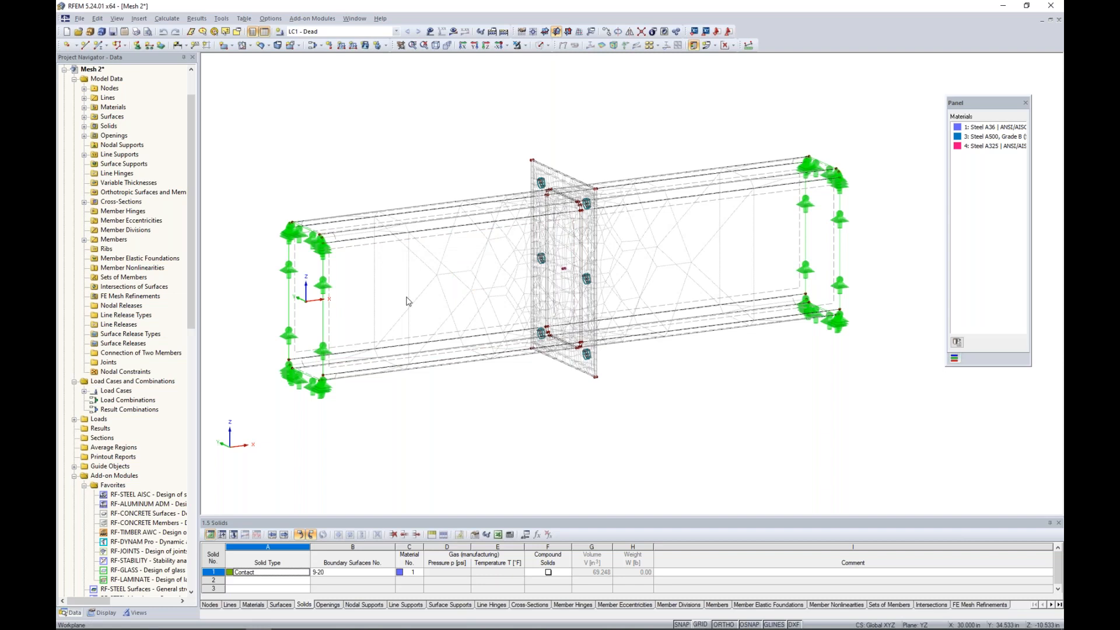
scroll(372, 318, up, 1)
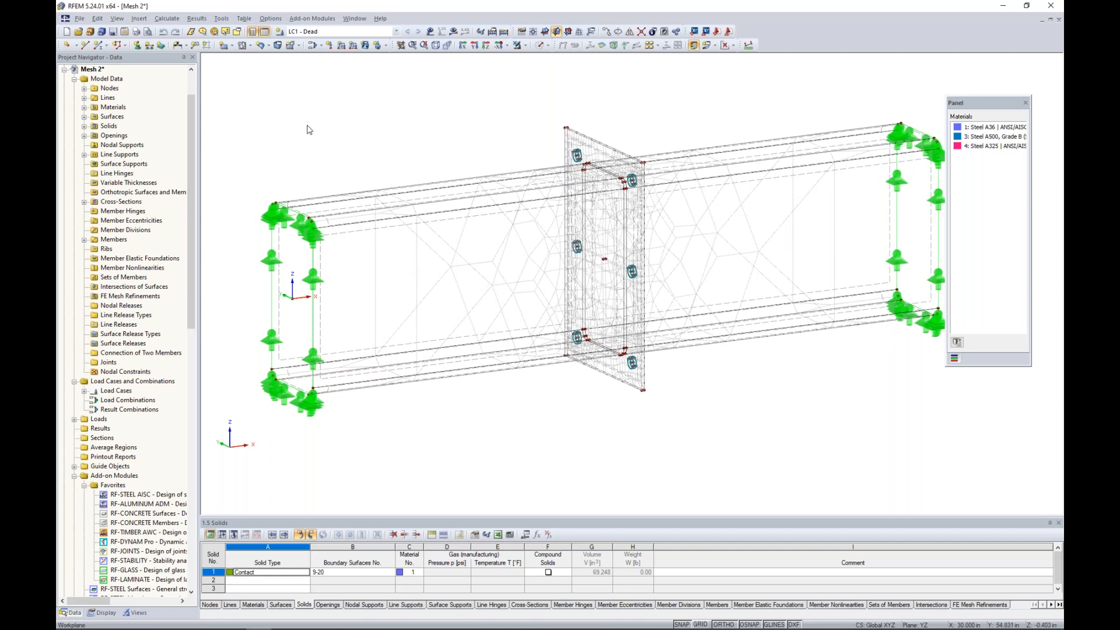
Set the target length of finite elements to 1 in and regenerate the FE mesh of the connection.
click(169, 18)
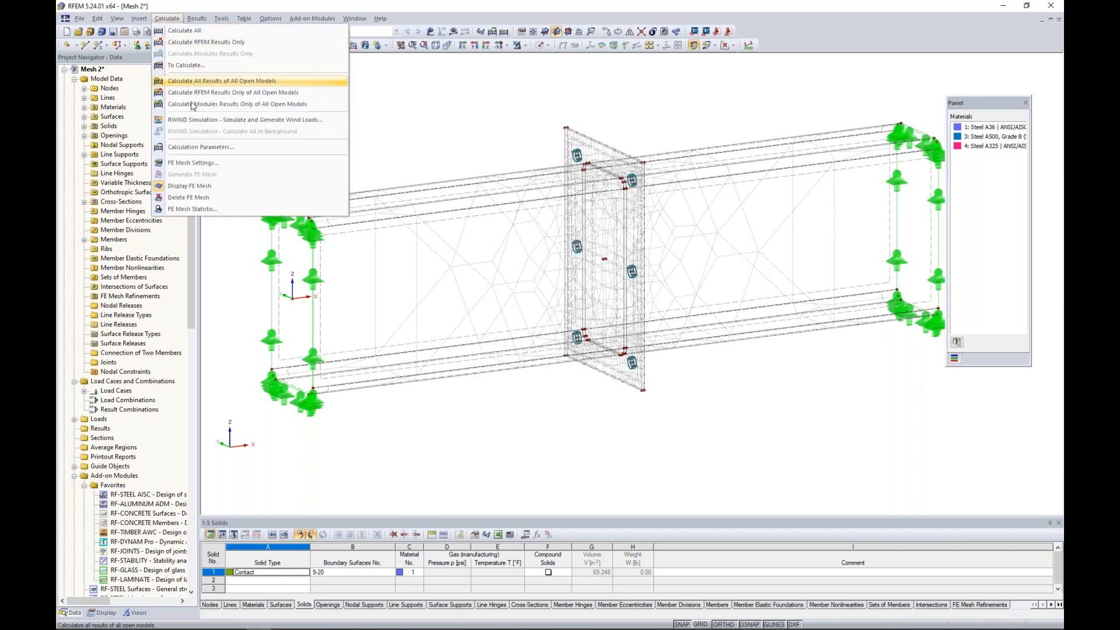
click(311, 165)
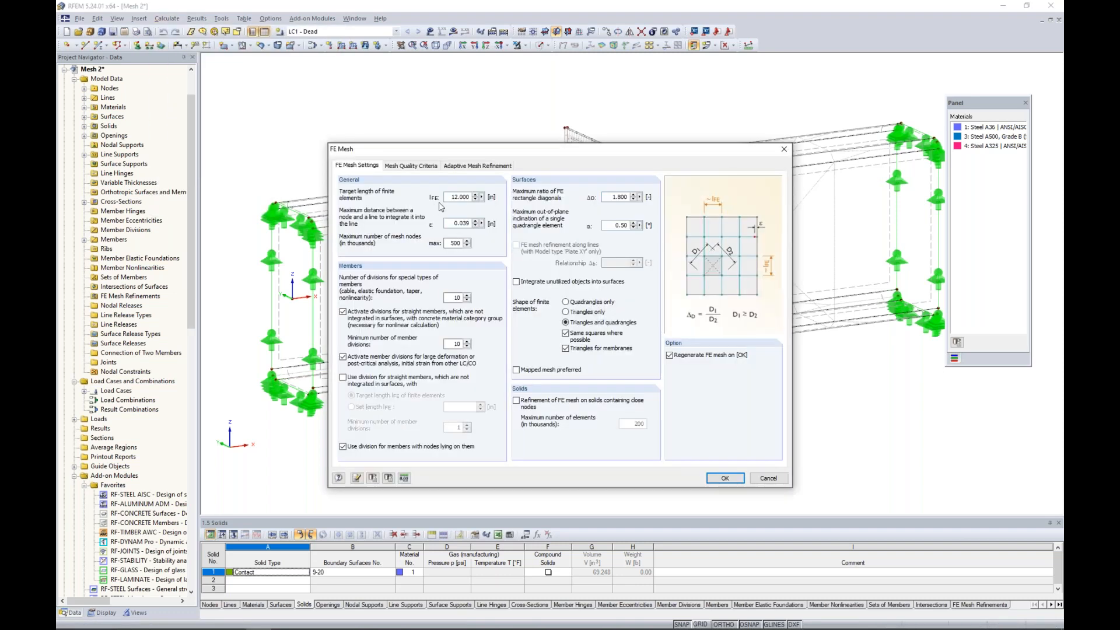
text(1)
click(725, 478)
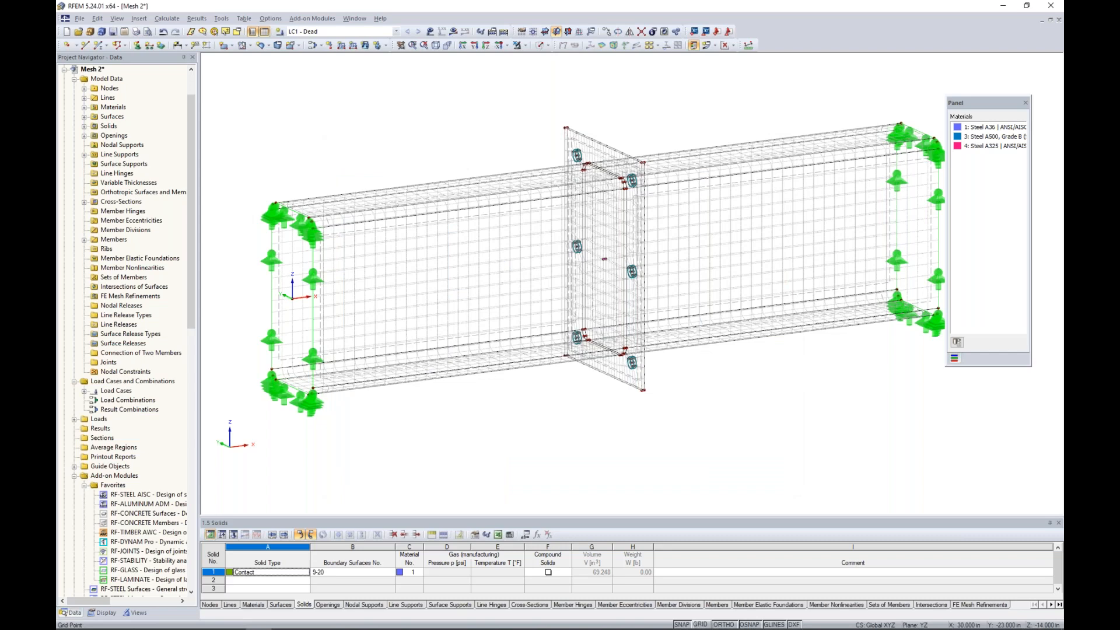
ctrl+middle_drag(717, 403, 752, 412)
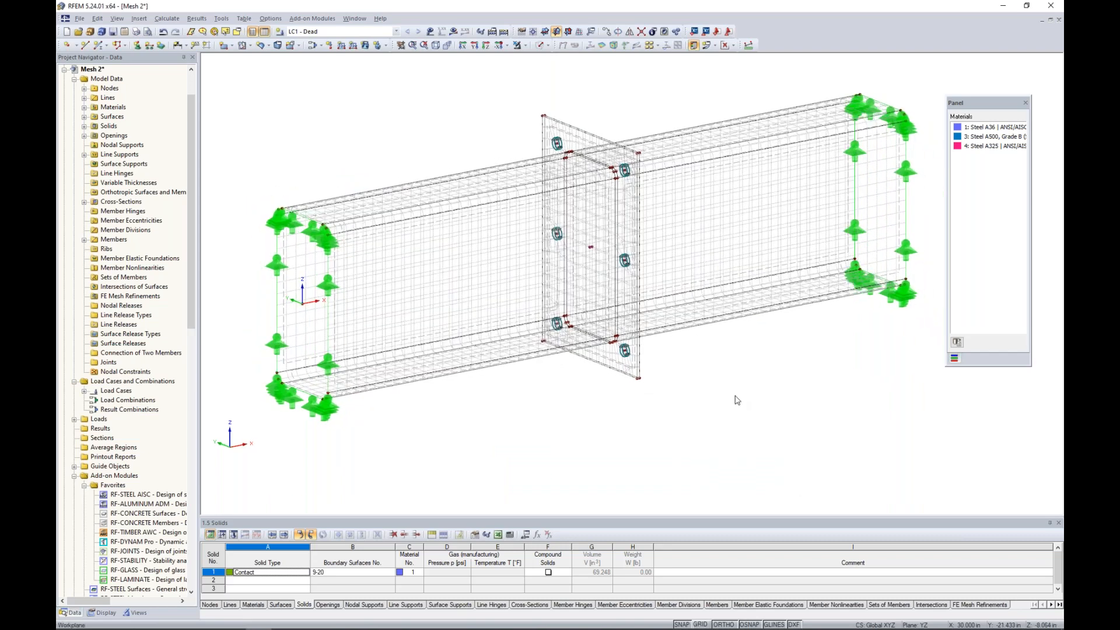
middle_drag(730, 370, 698, 389)
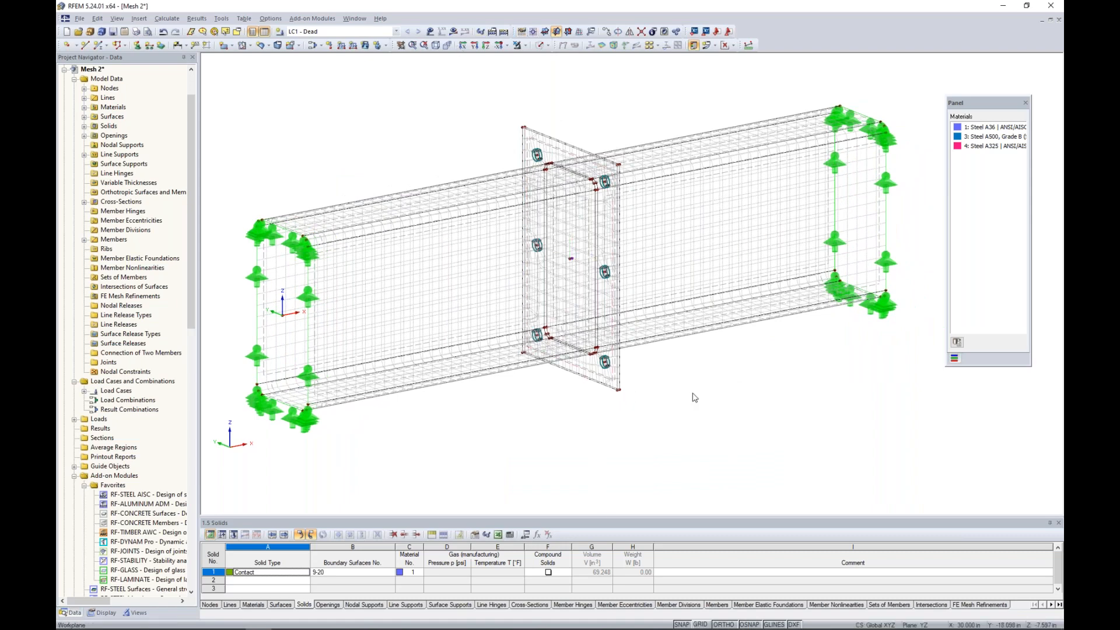
Examine the mesh around the end plate's lower bolt holes and check the FE mesh refinement options for a hole's circular edge.
scroll(603, 375, up, 5)
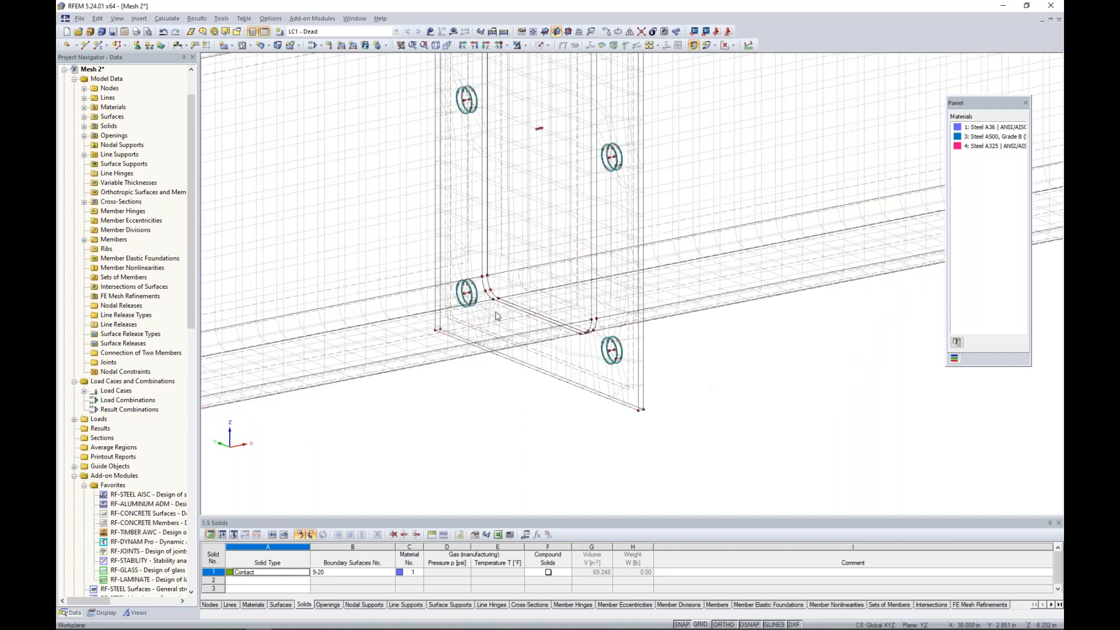
scroll(496, 316, down, 5)
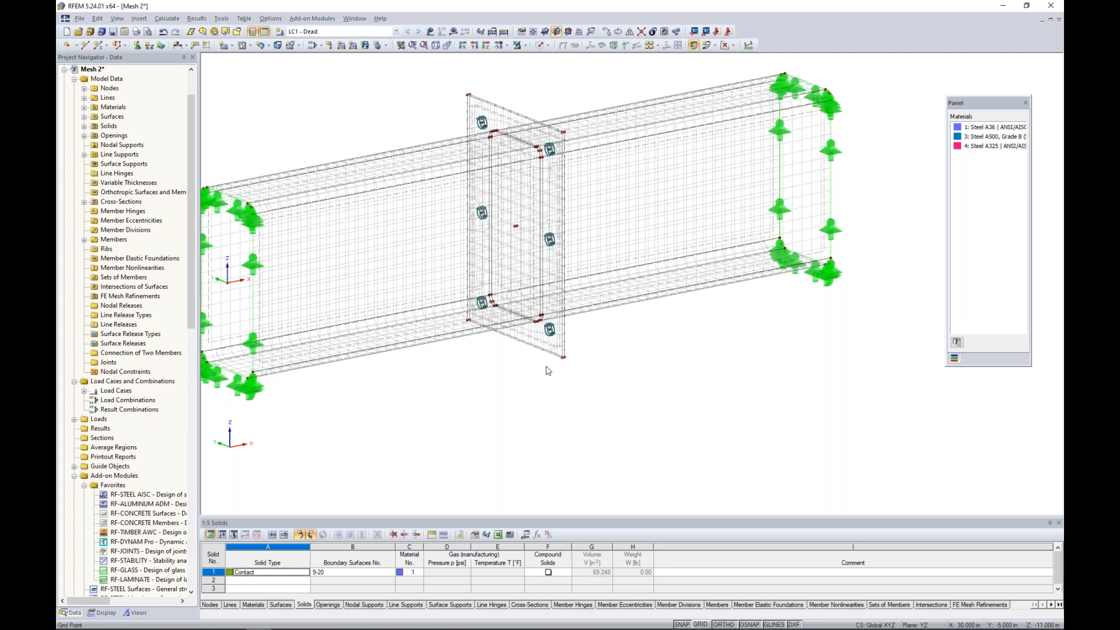
scroll(550, 344, up, 5)
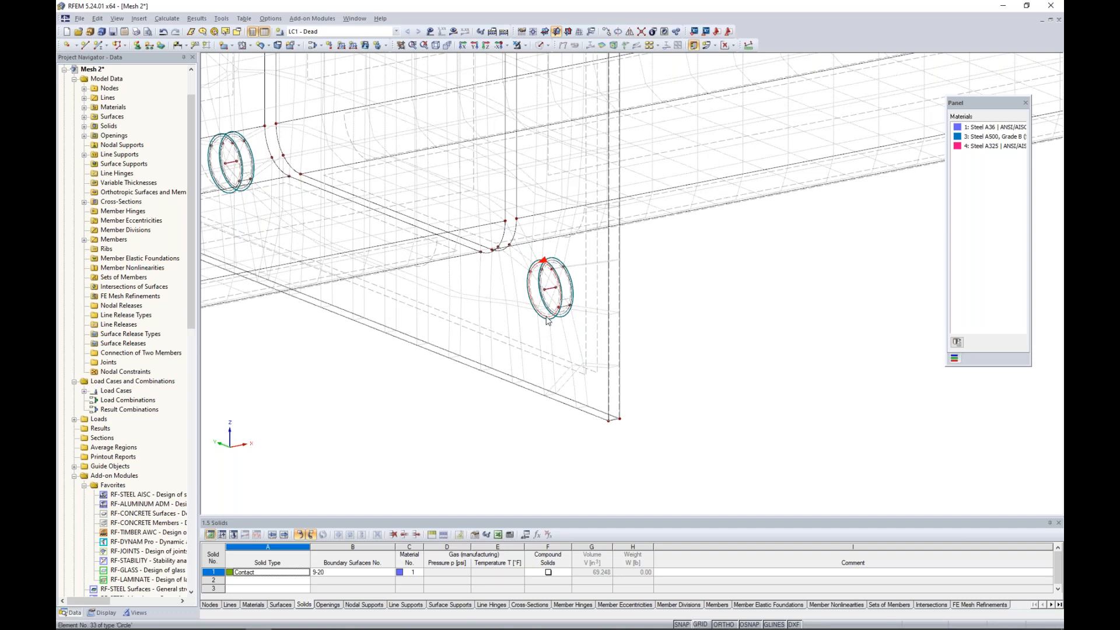
right_click(548, 321)
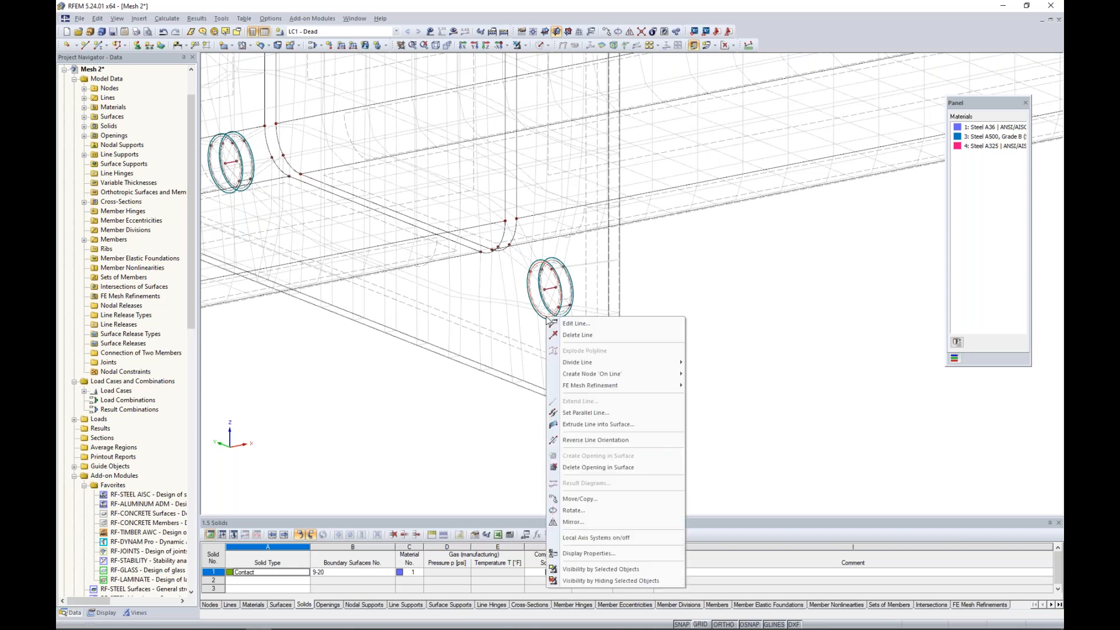
mouse_move(570, 388)
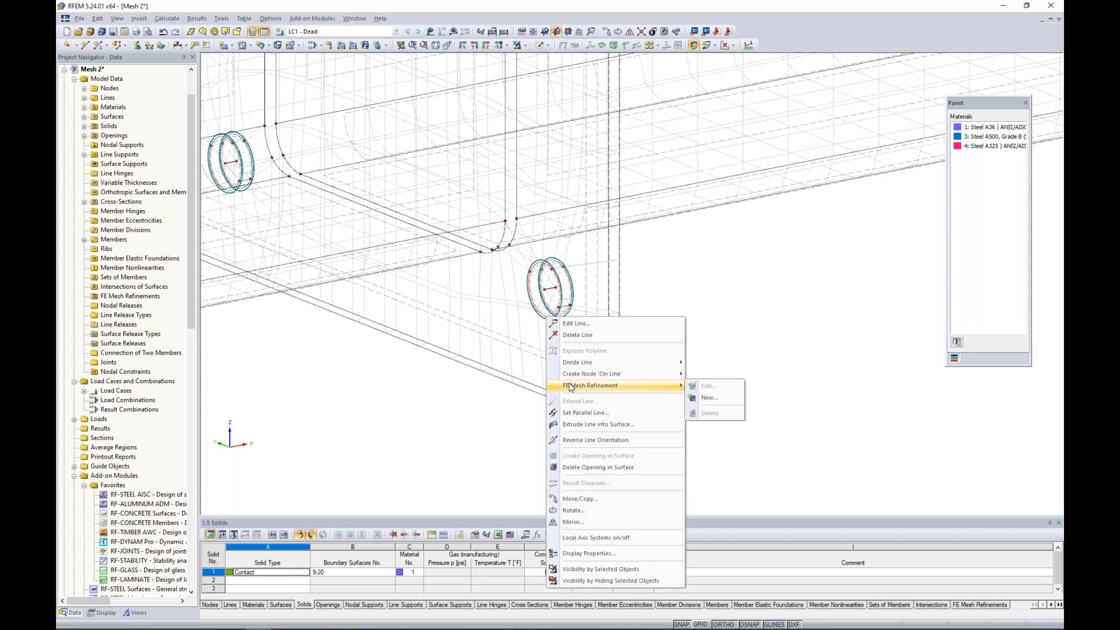
click(713, 343)
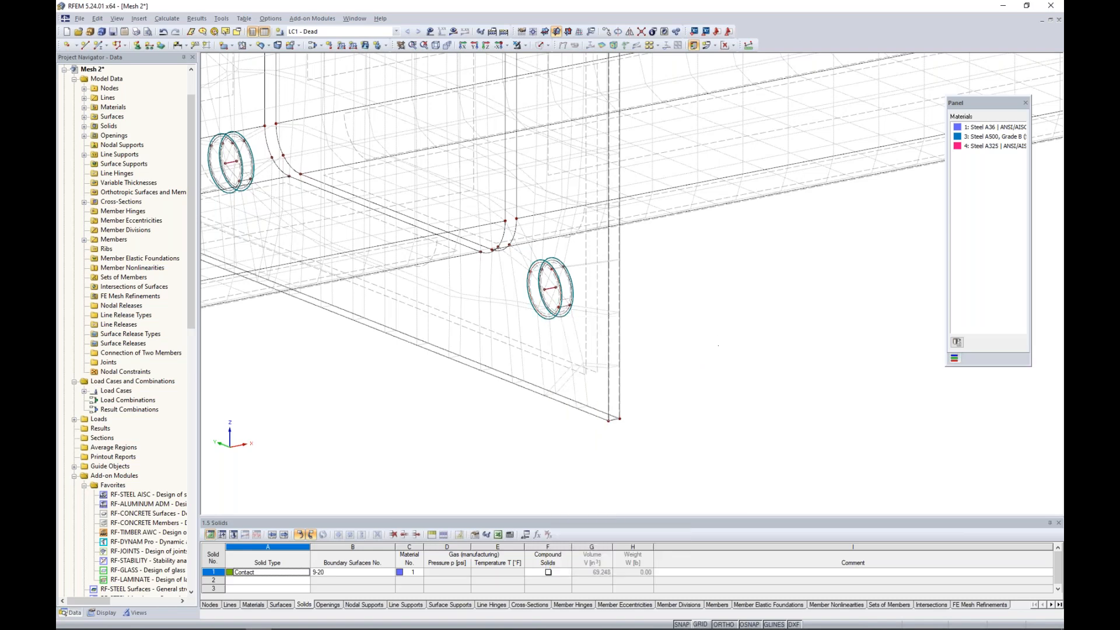
scroll(520, 215, down, 10)
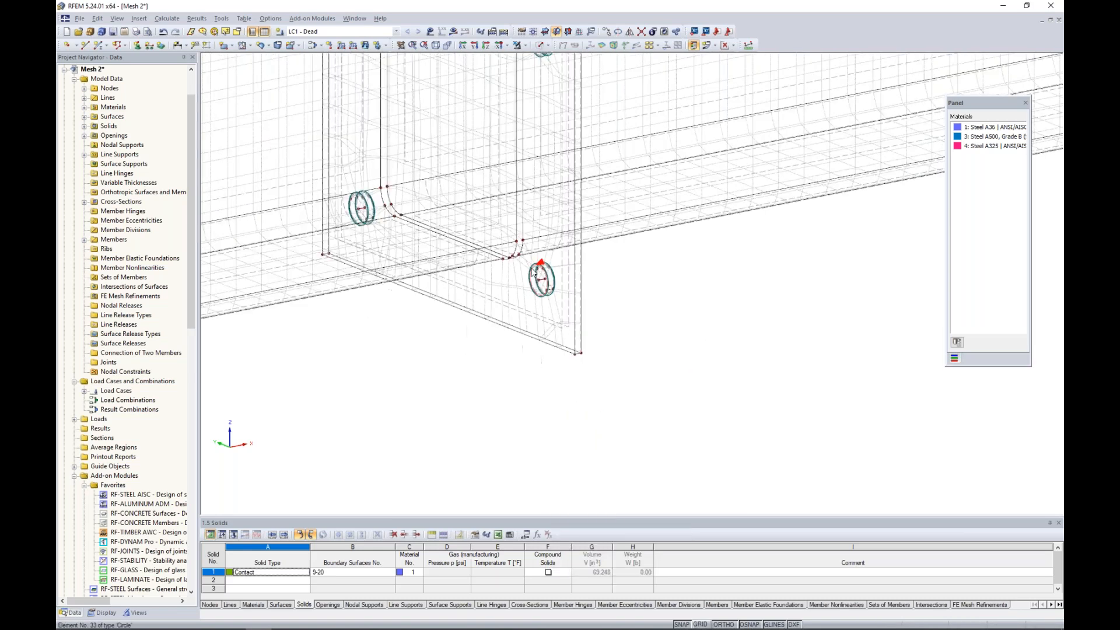
scroll(537, 291, up, 5)
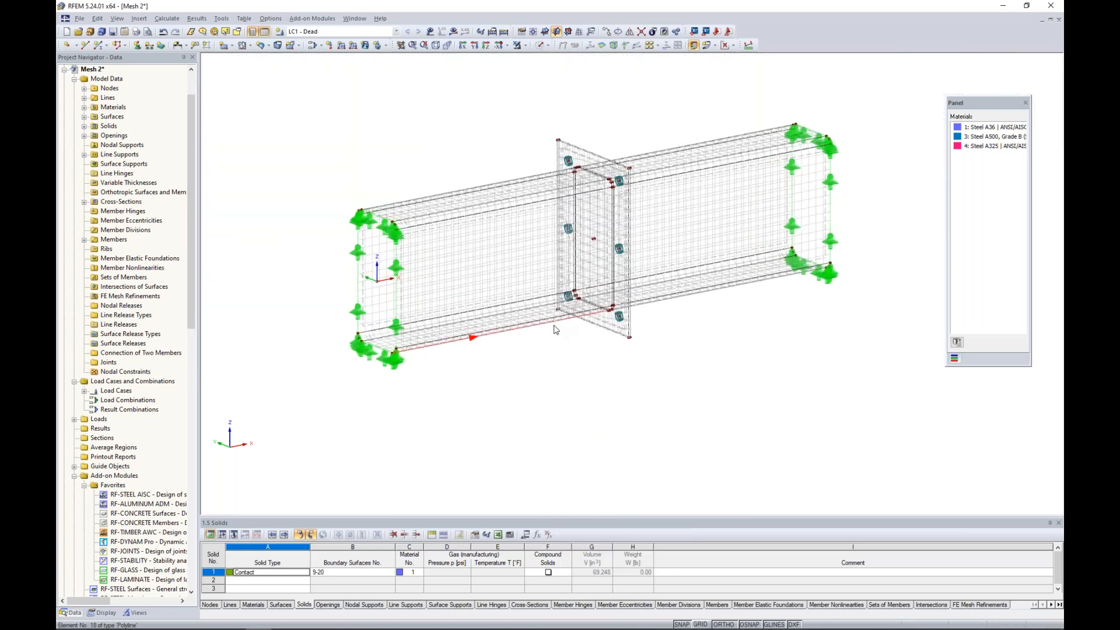
middle_drag(582, 320, 576, 400)
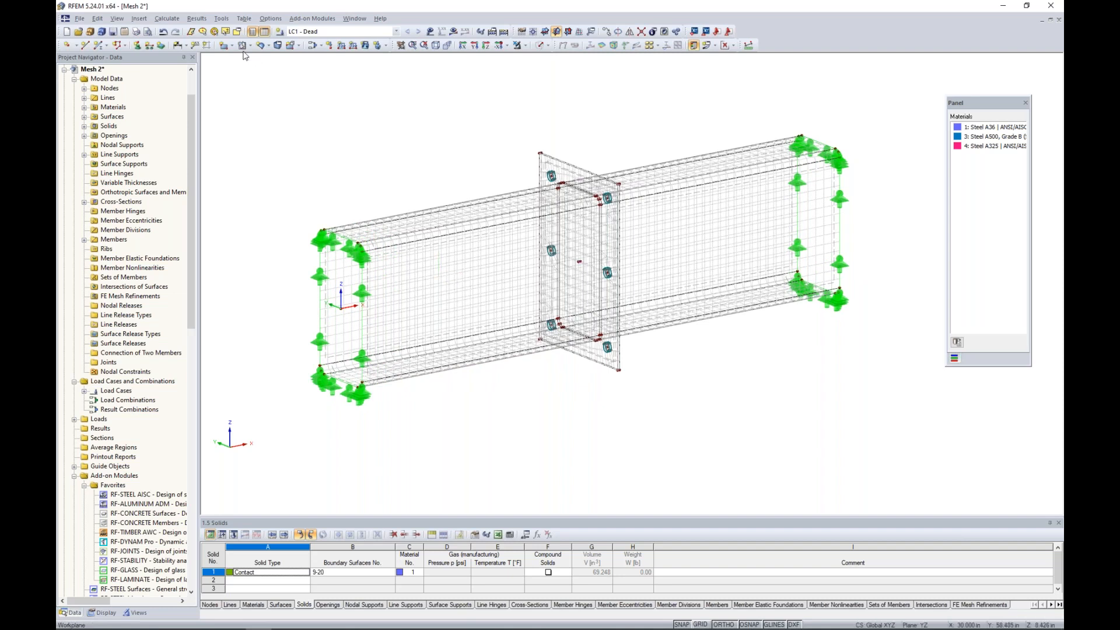
click(221, 19)
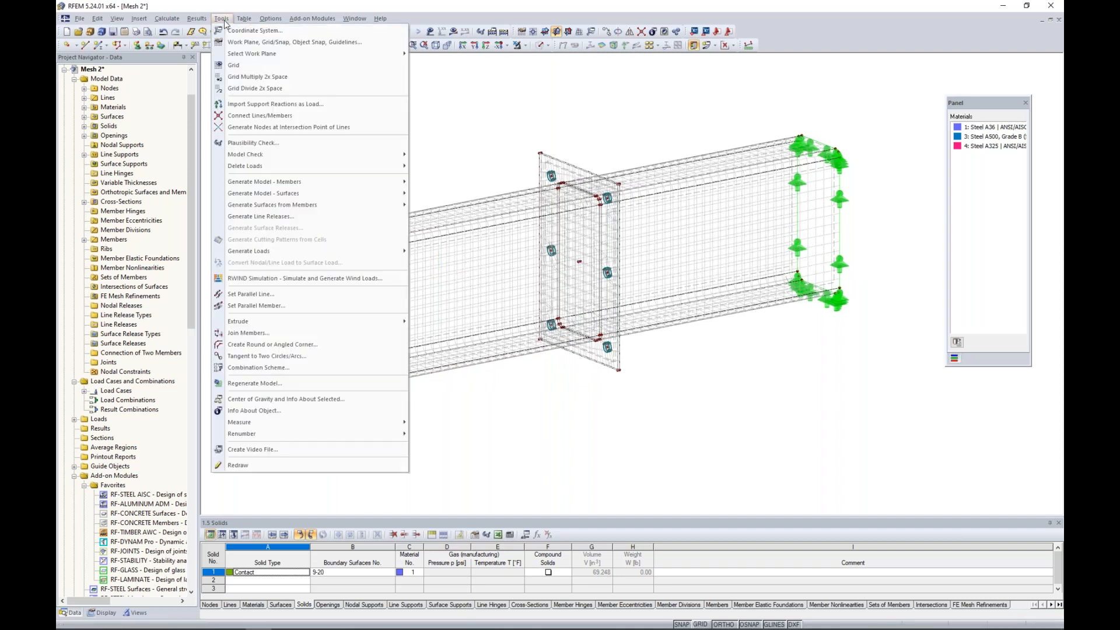
Enable adaptive mesh refinement in the FE mesh settings with LC1 - Dead as the reference load case, and generate the FE mesh.
mouse_move(169, 19)
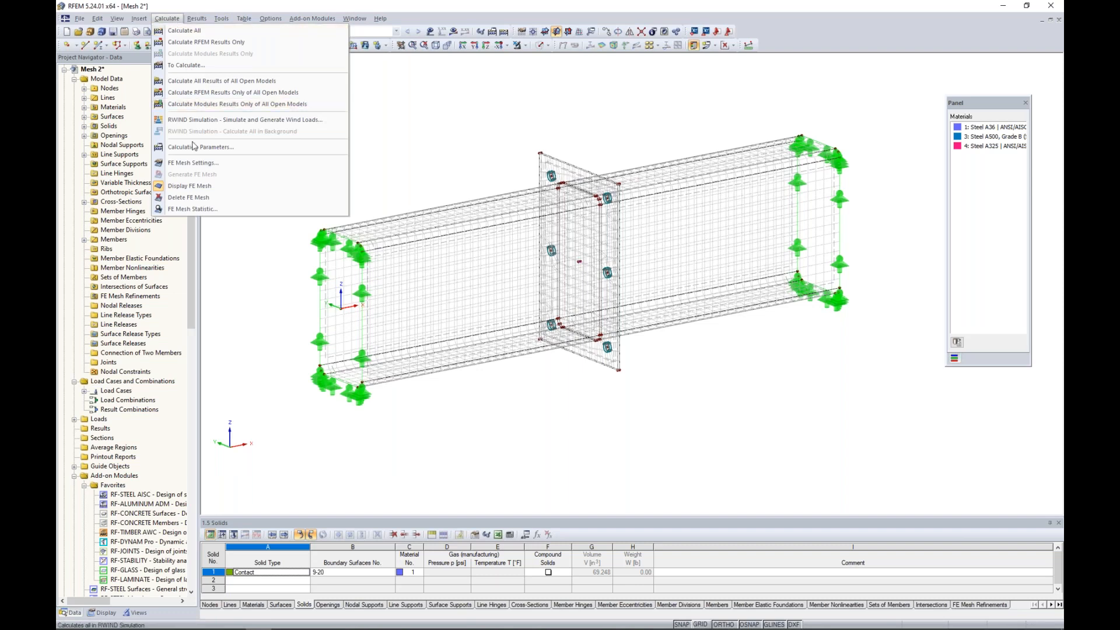
click(192, 161)
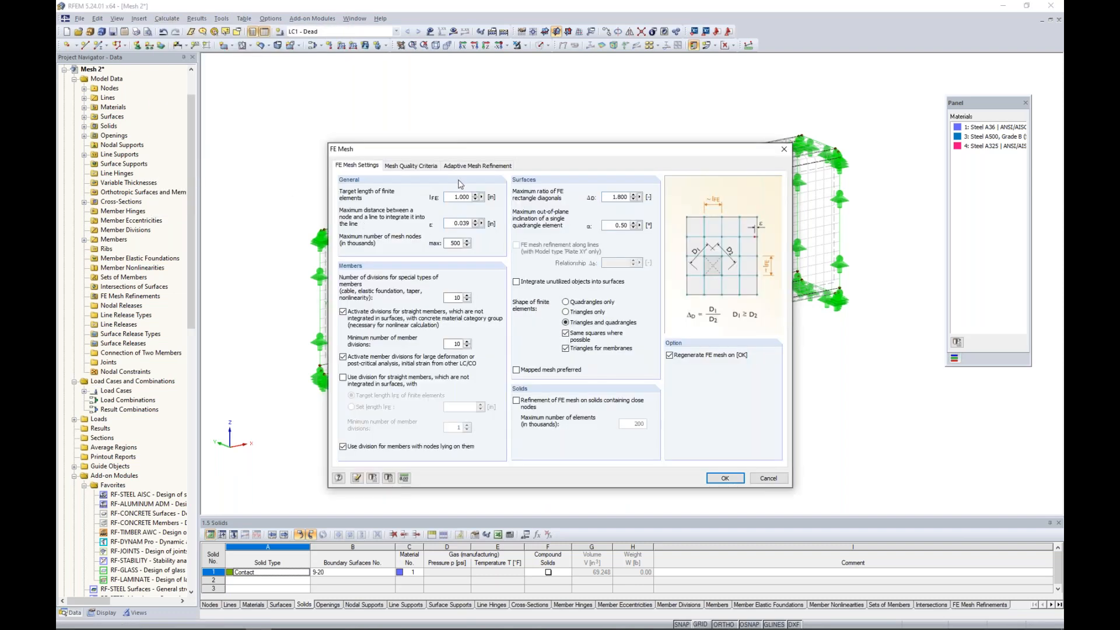
click(467, 167)
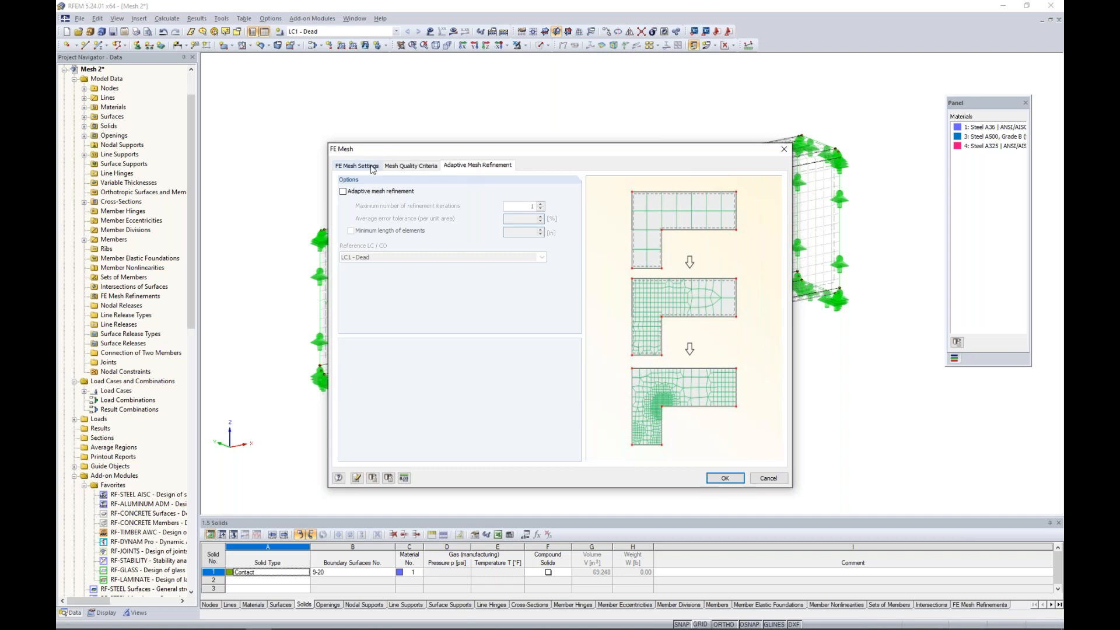
click(343, 191)
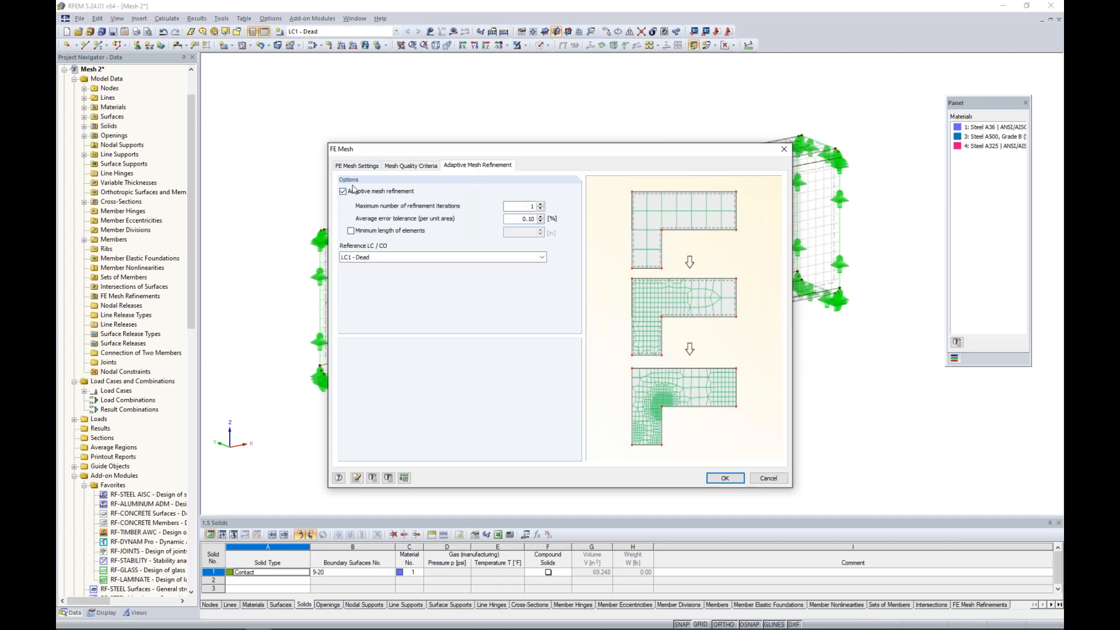
click(391, 257)
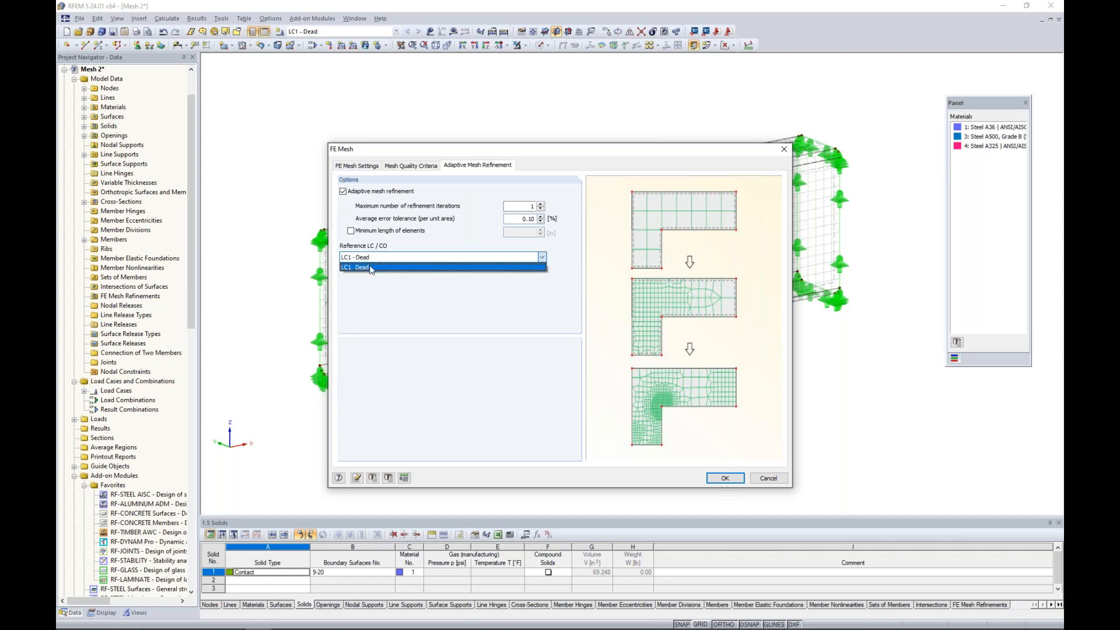
click(387, 296)
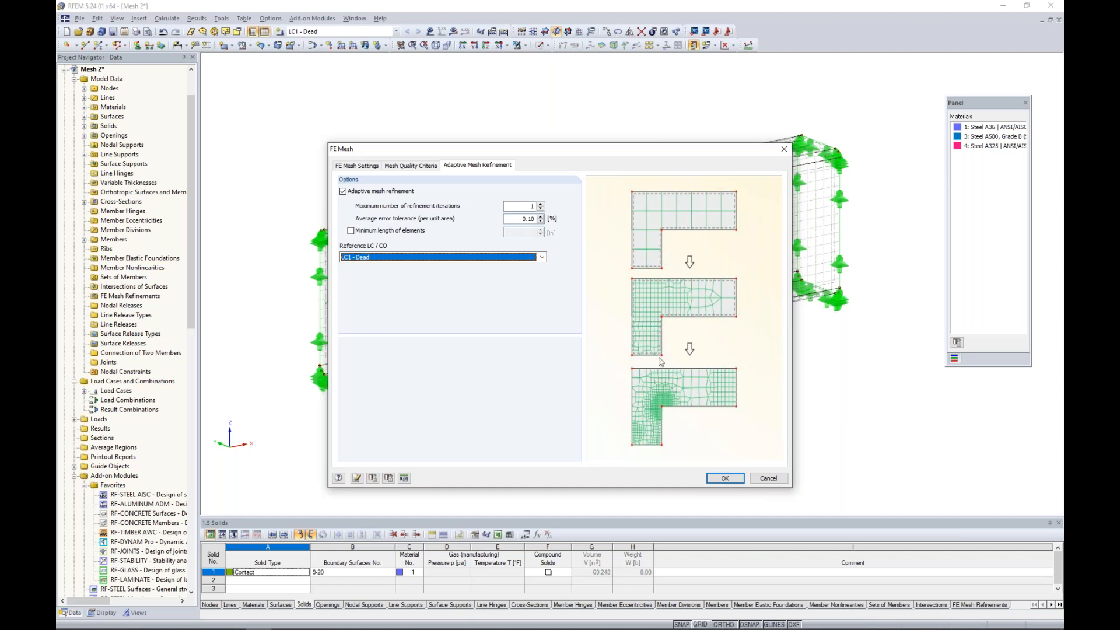
click(725, 478)
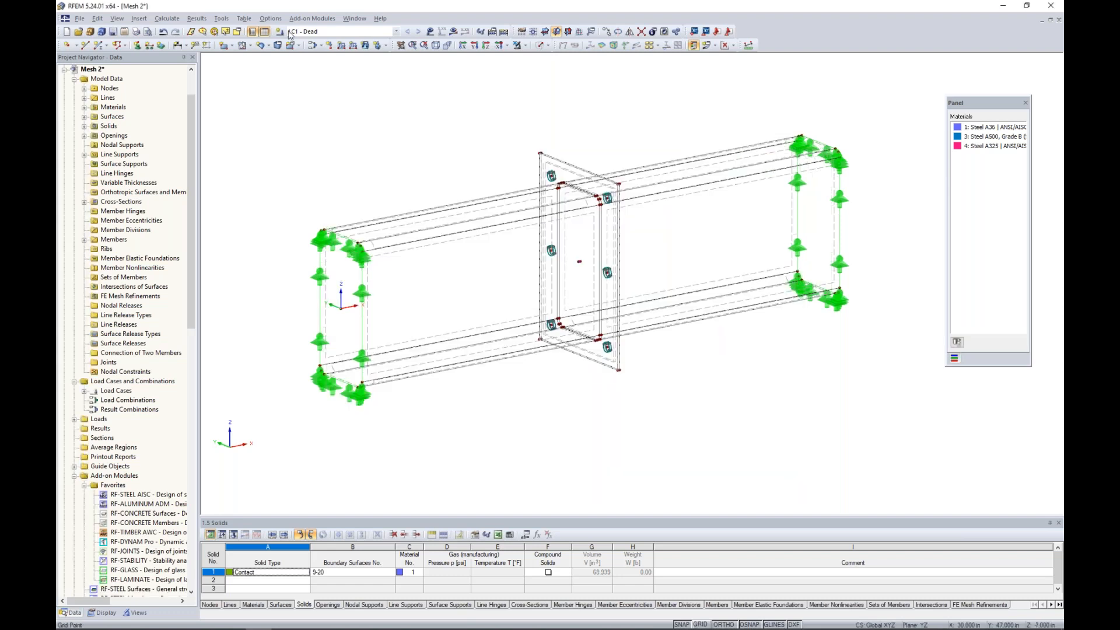
click(167, 18)
click(221, 175)
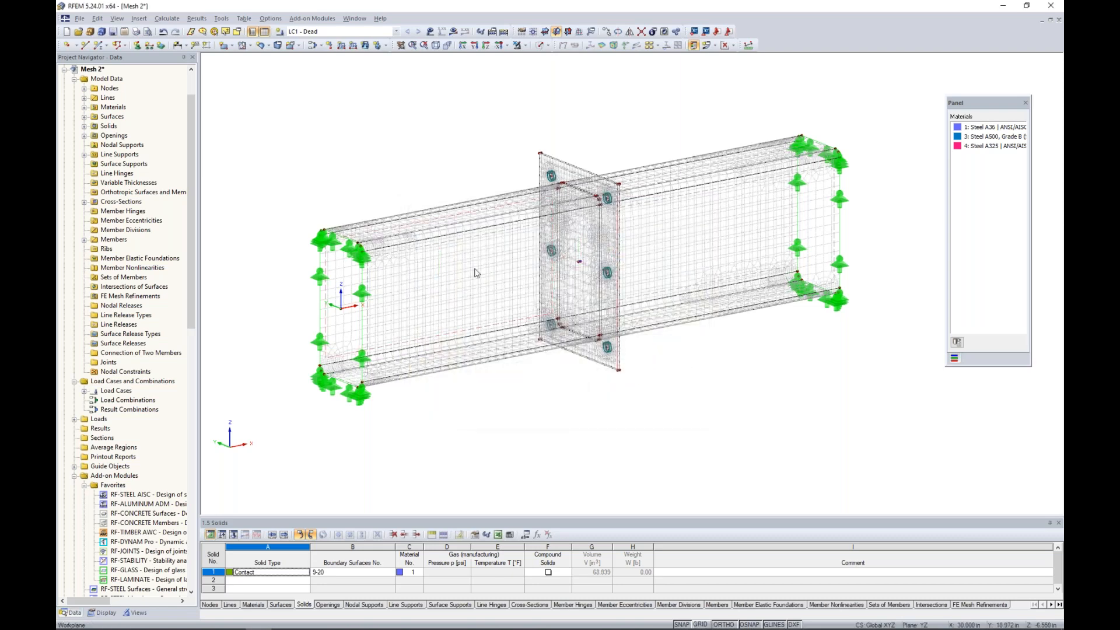
Examine the generated FE mesh around the end plate connection and at both supported ends of the beam.
scroll(467, 277, up, 1)
scroll(467, 278, up, 1)
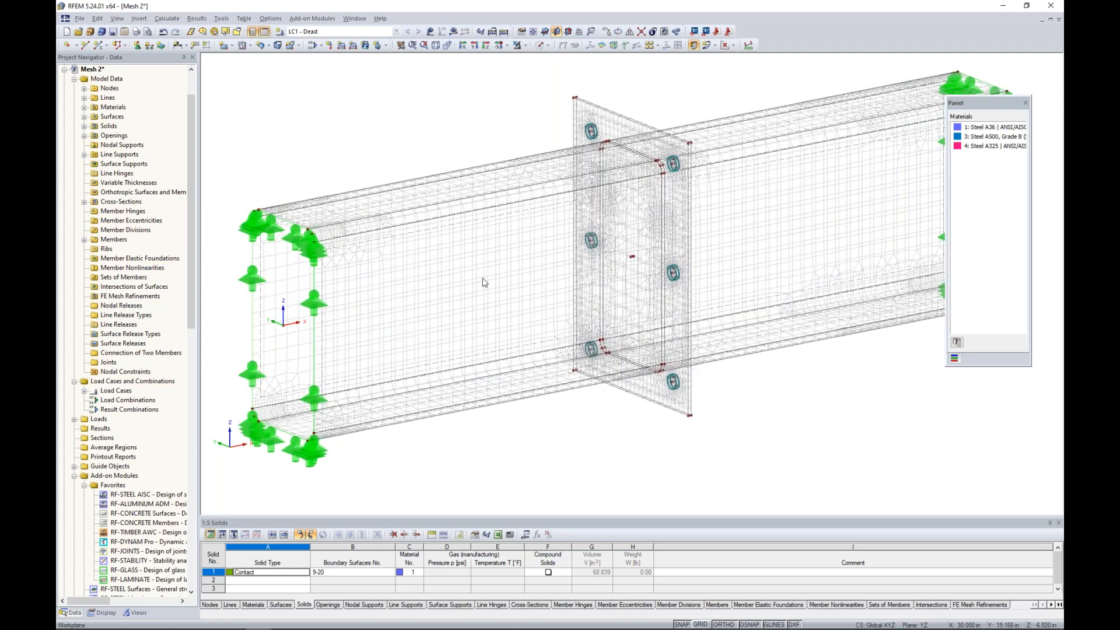
scroll(779, 190, down, 1)
middle_drag(778, 190, 677, 208)
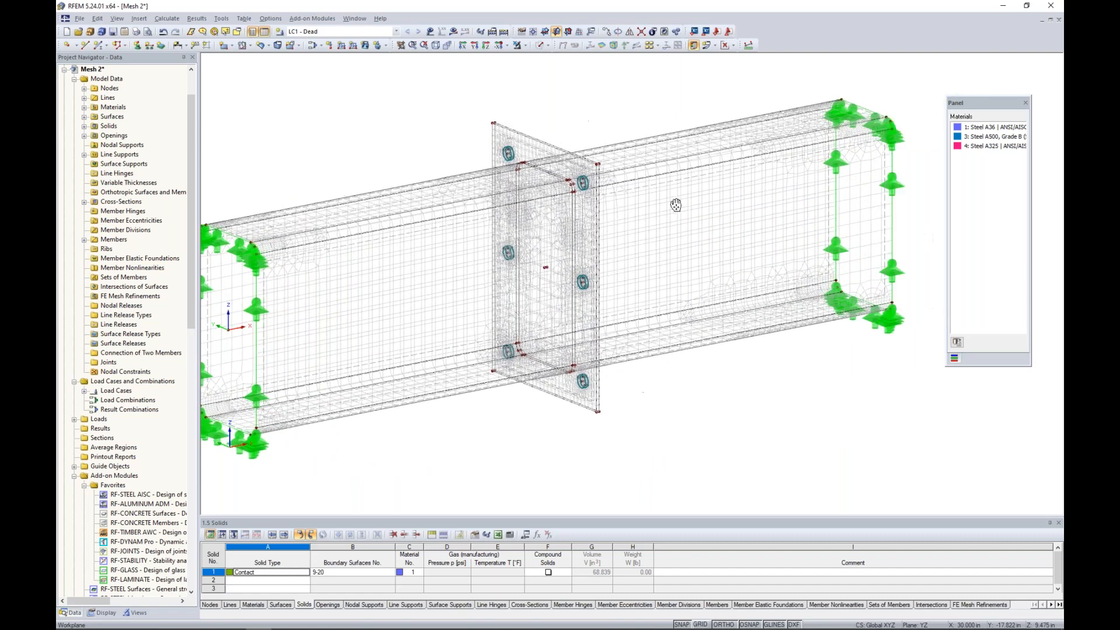
scroll(580, 365, up, 2)
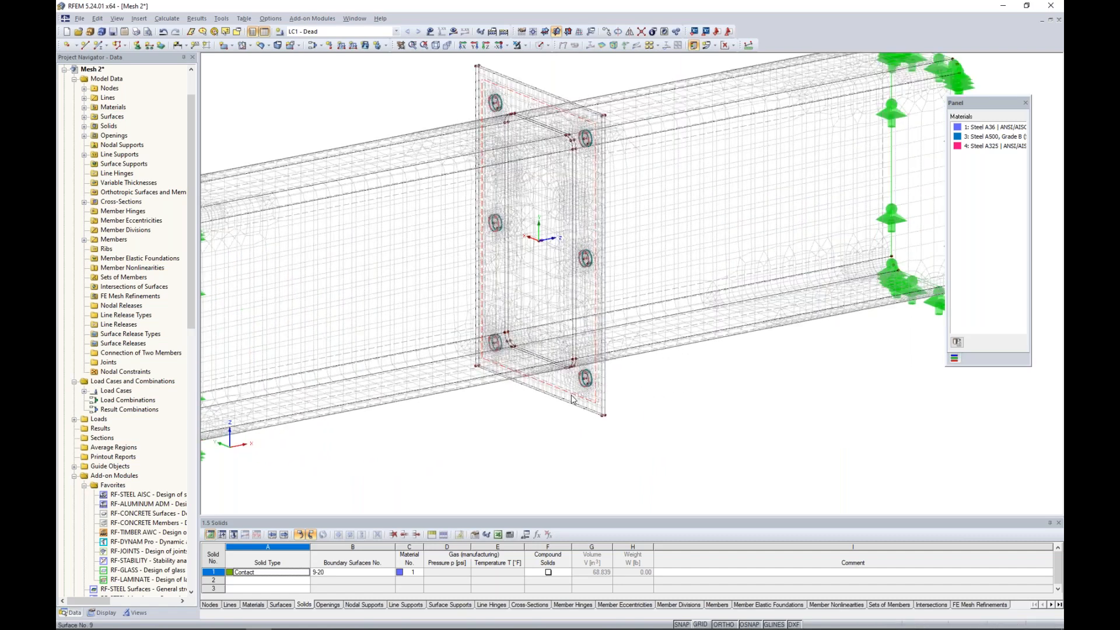
middle_drag(326, 221, 608, 243)
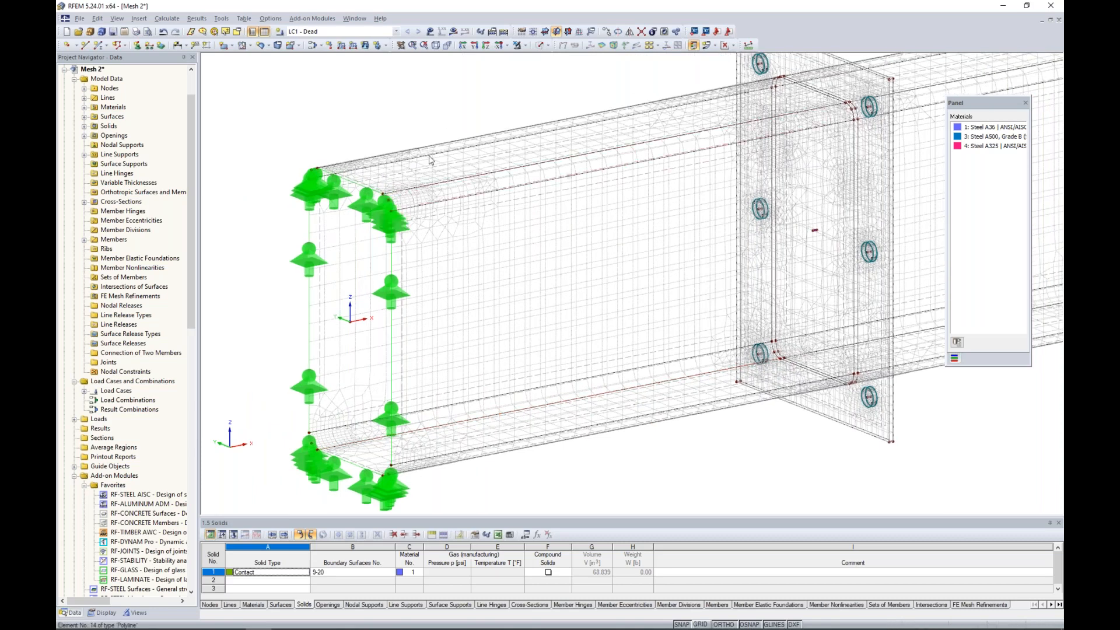
scroll(455, 140, down, 3)
middle_drag(598, 184, 483, 266)
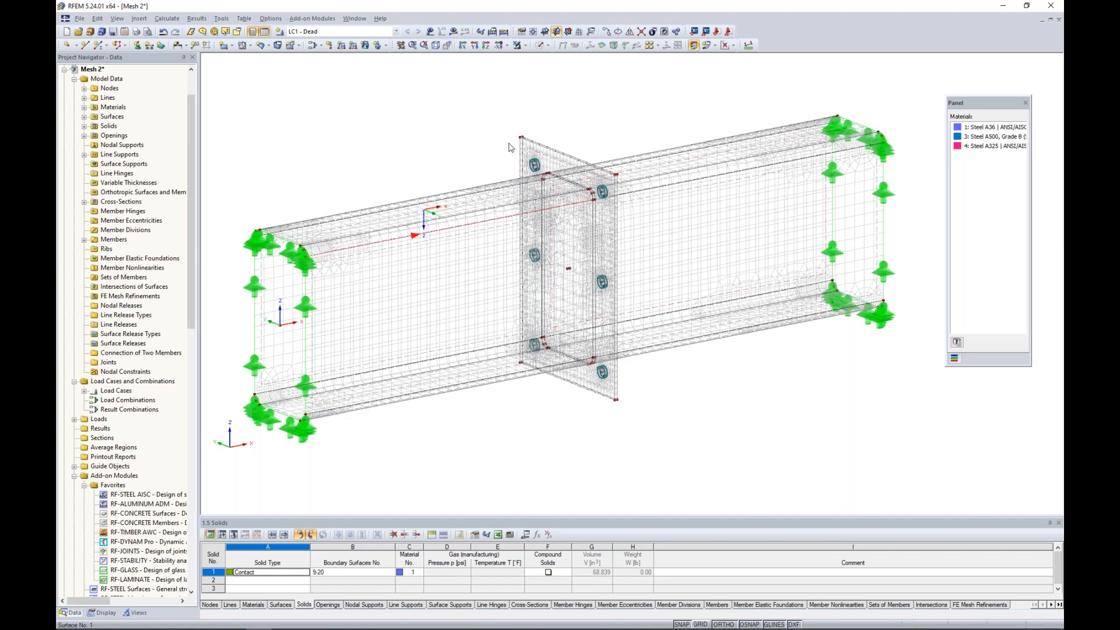
Switch to the open model Singularity 1.
click(360, 20)
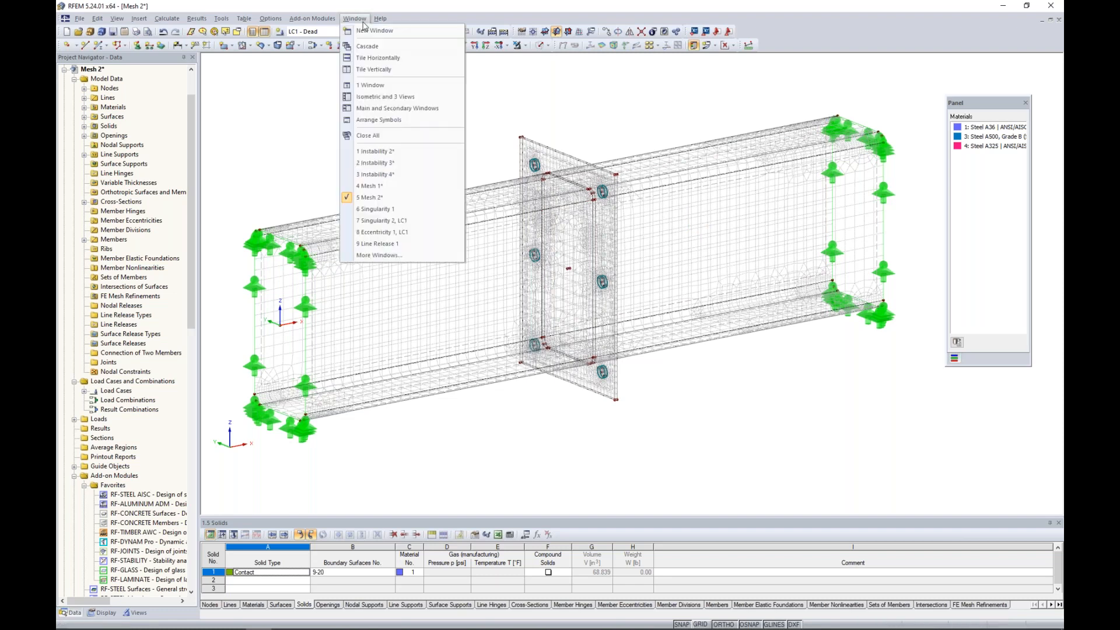
click(387, 210)
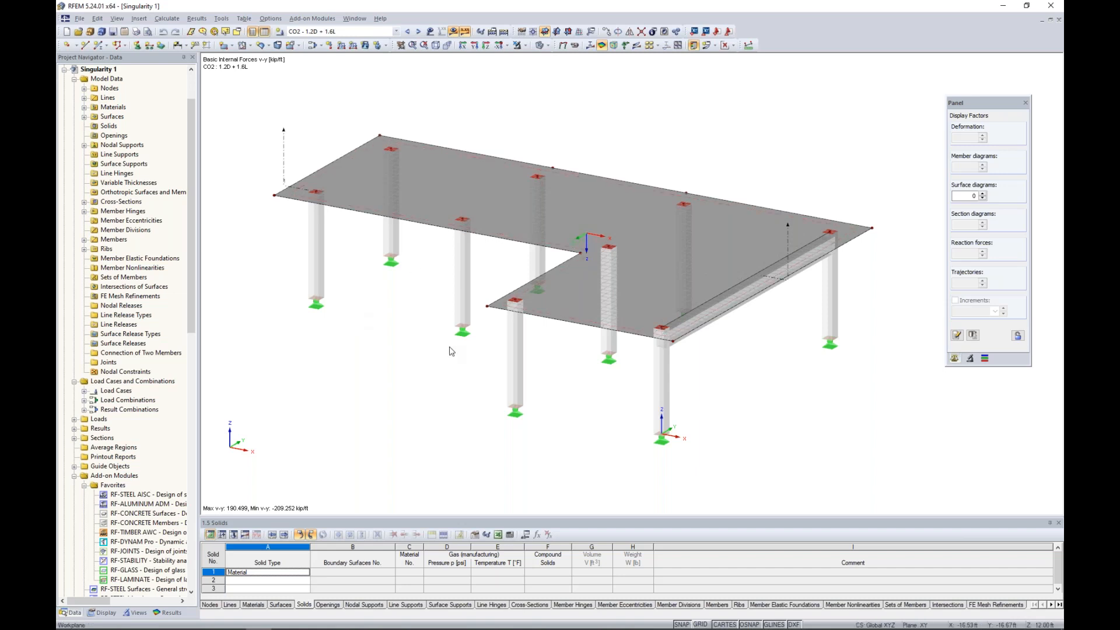
ctrl+middle_drag(449, 348, 424, 346)
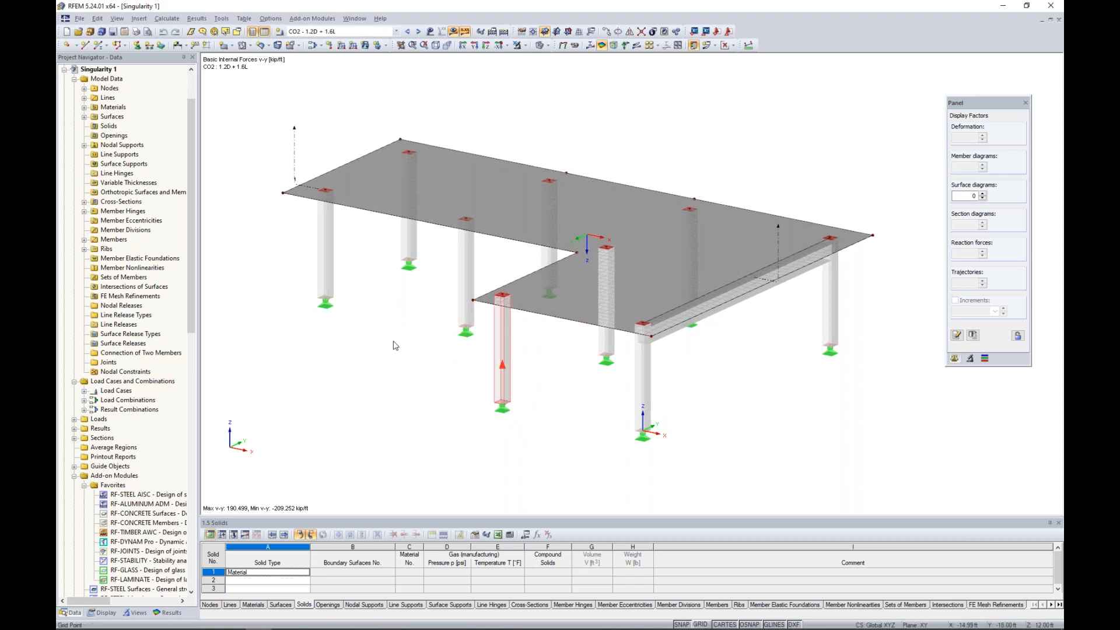
Review the concrete slab's surface properties, including material and thickness, and leave them without changes.
double_click(442, 196)
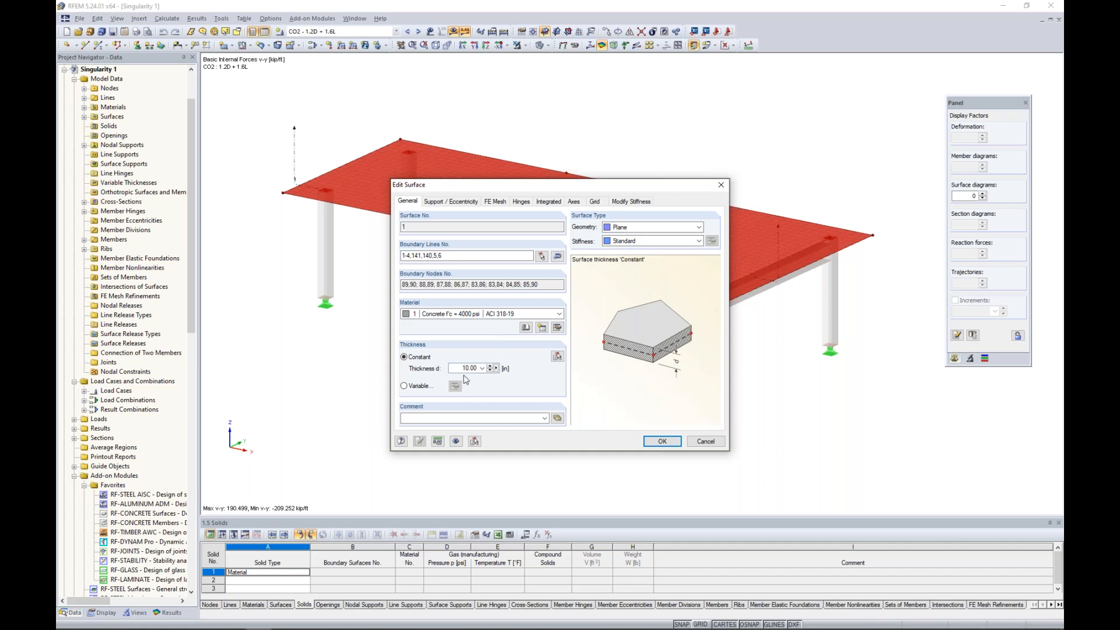
click(705, 441)
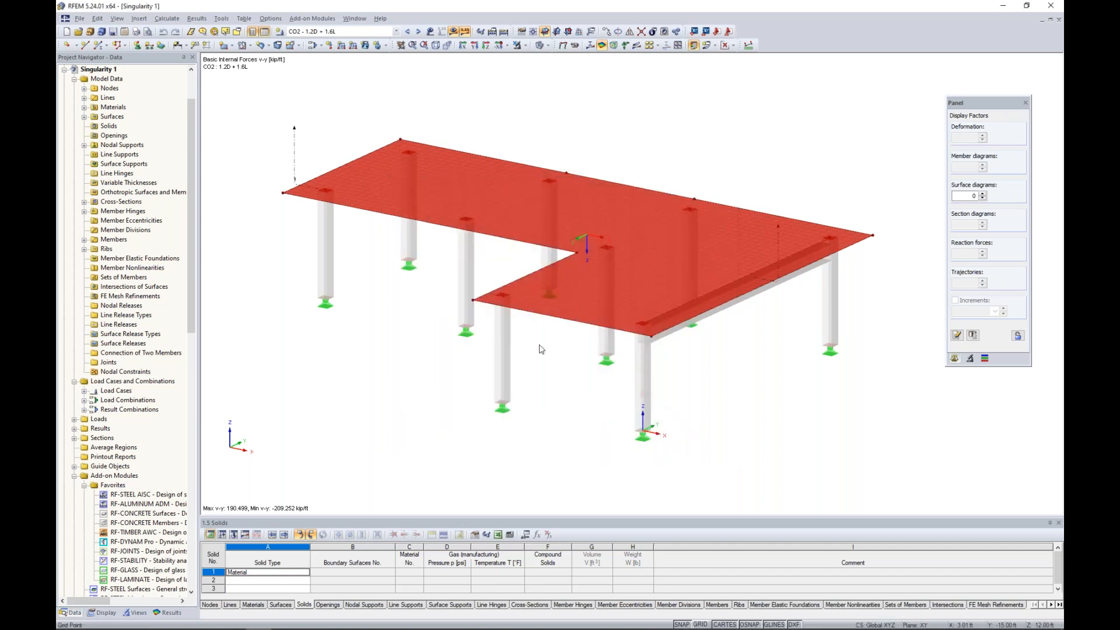
key(Escape)
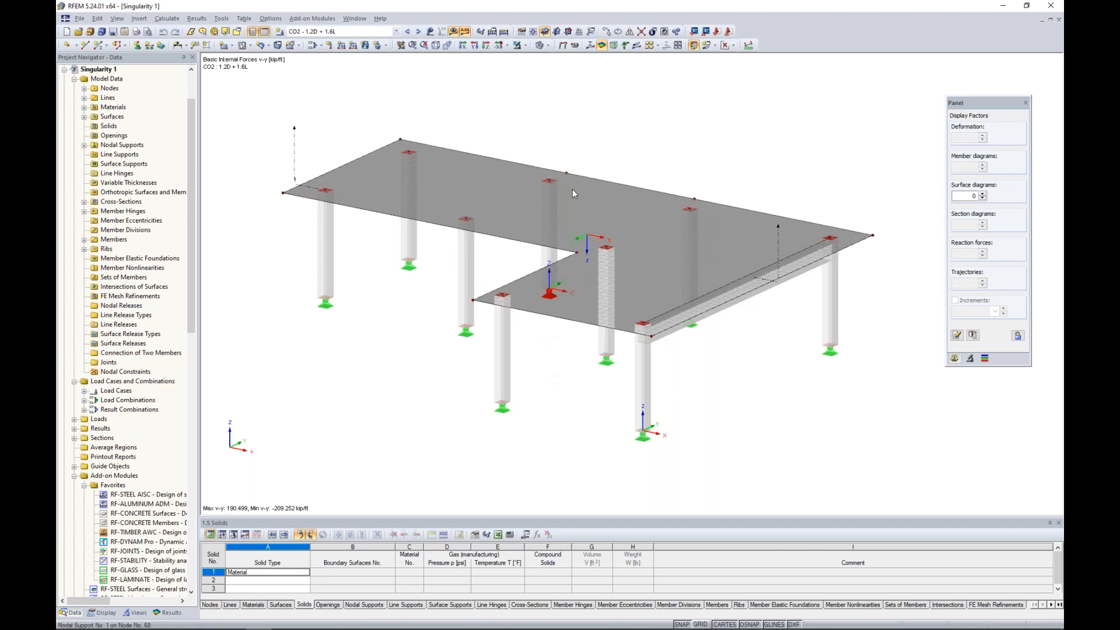
Display the slab model as a wireframe and examine the FE mesh where the front column meets the slab.
click(548, 45)
click(554, 58)
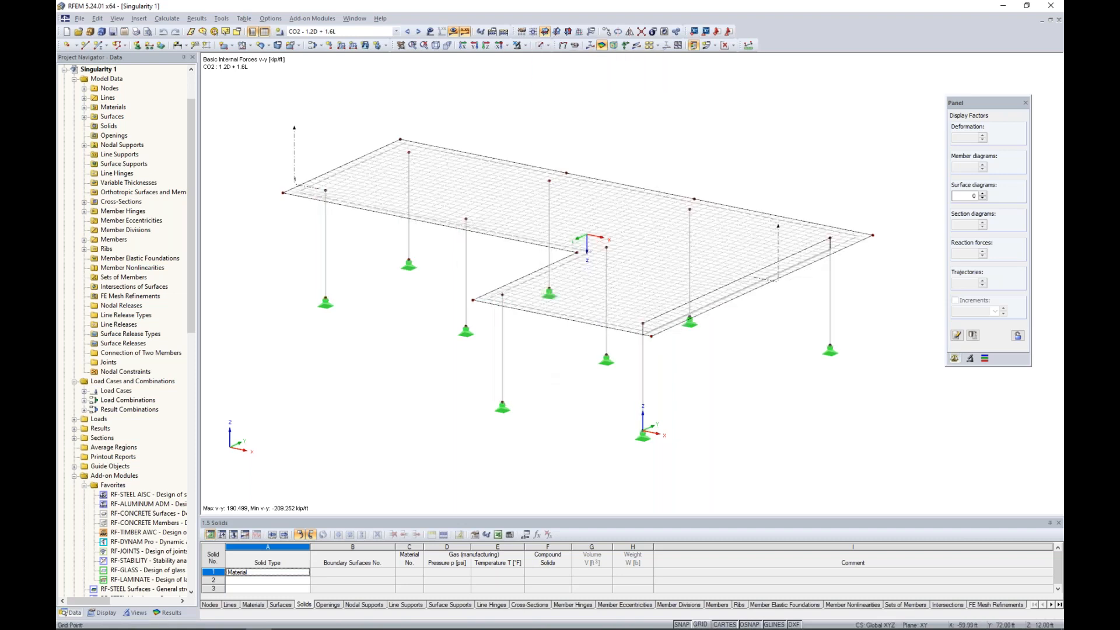
ctrl+middle_drag(603, 143, 712, 130)
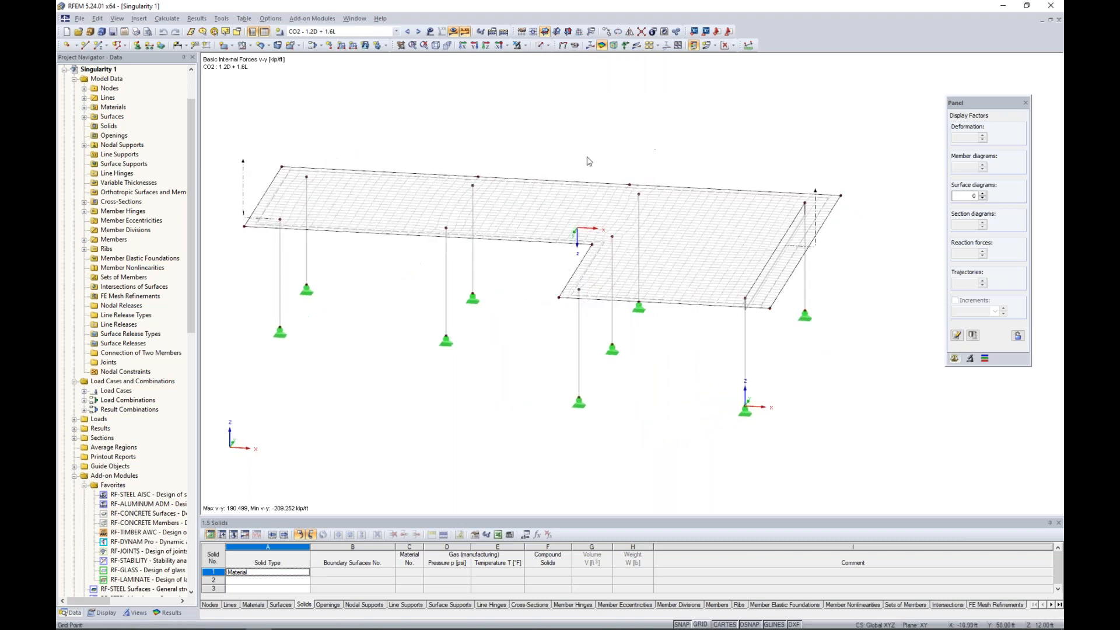
middle_drag(424, 257, 472, 256)
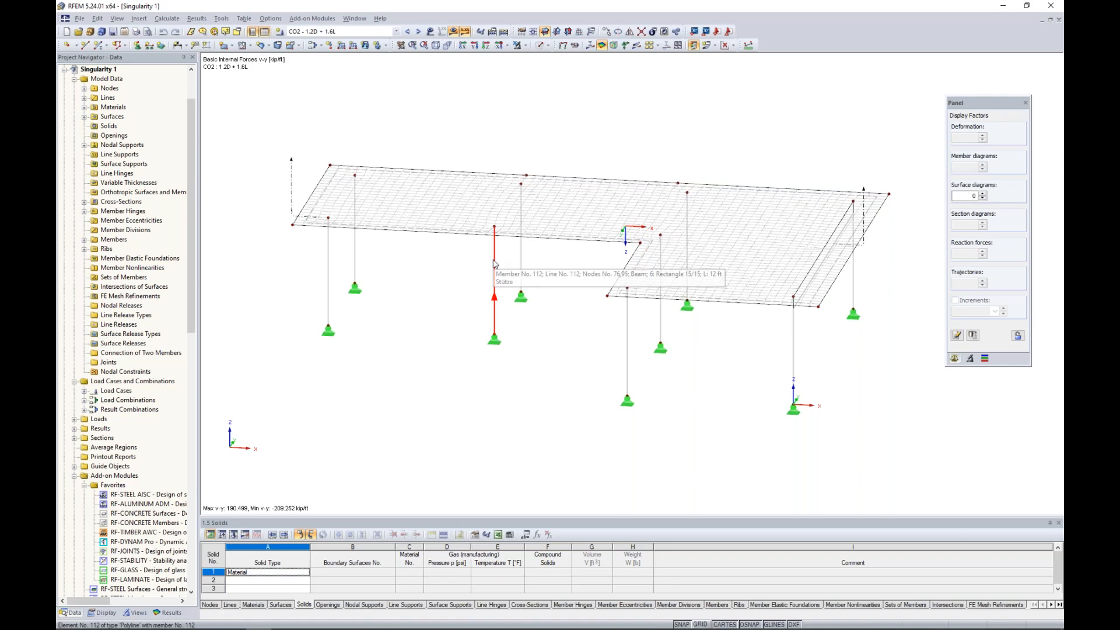
scroll(492, 234, up, 6)
scroll(499, 231, up, 4)
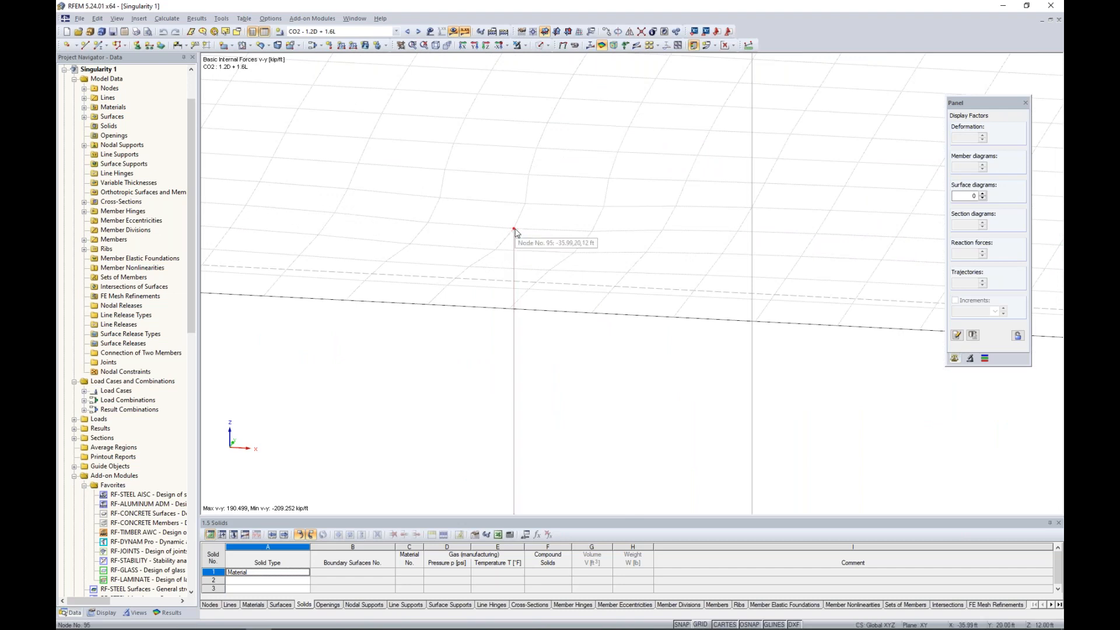
scroll(515, 230, down, 6)
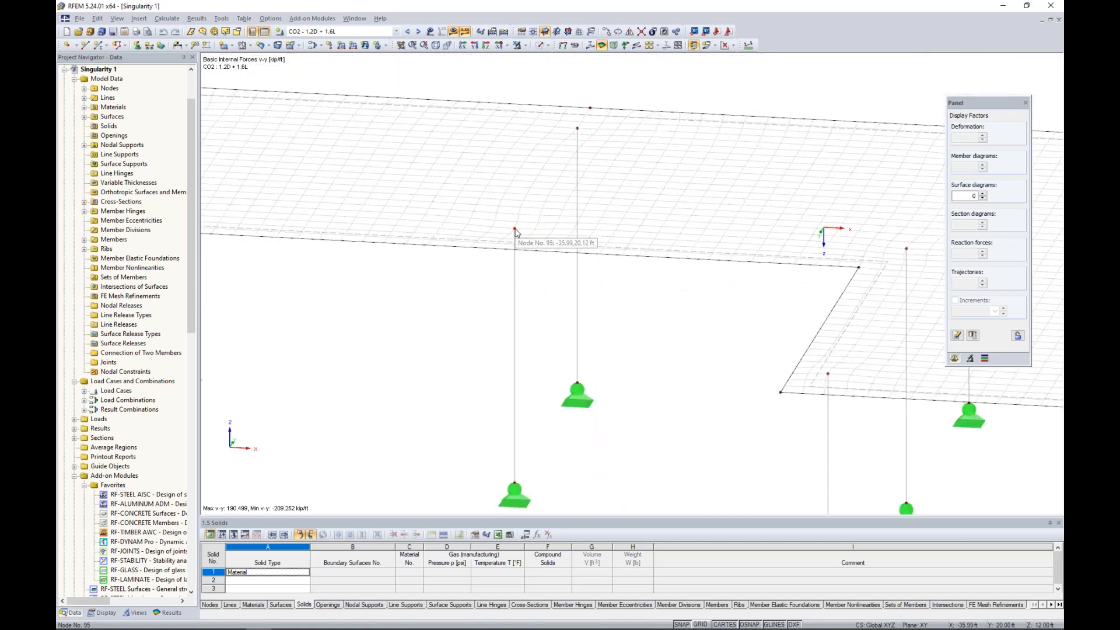
scroll(514, 230, down, 4)
ctrl+middle_drag(574, 301, 426, 324)
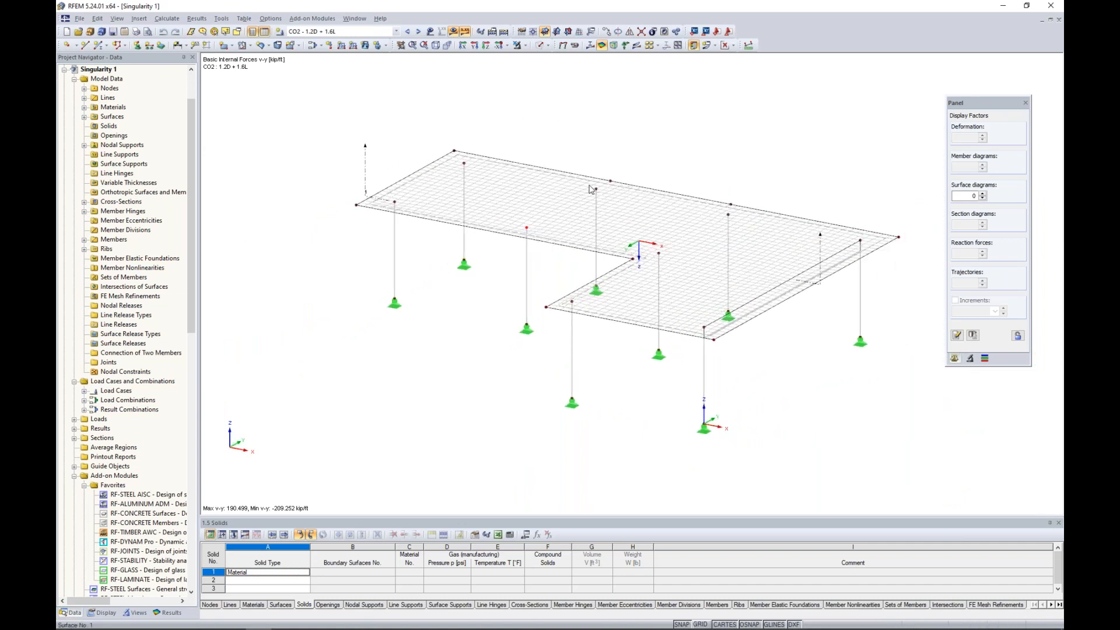
Show the CO2 loads on the slab and display its global deformations u as coloured contours.
click(431, 31)
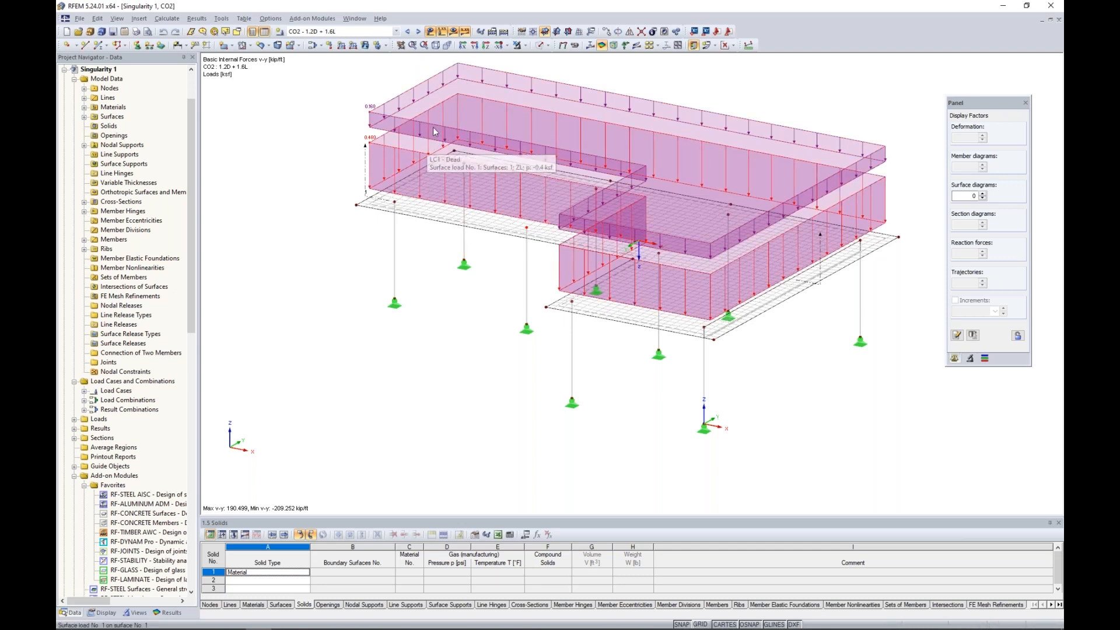
click(454, 32)
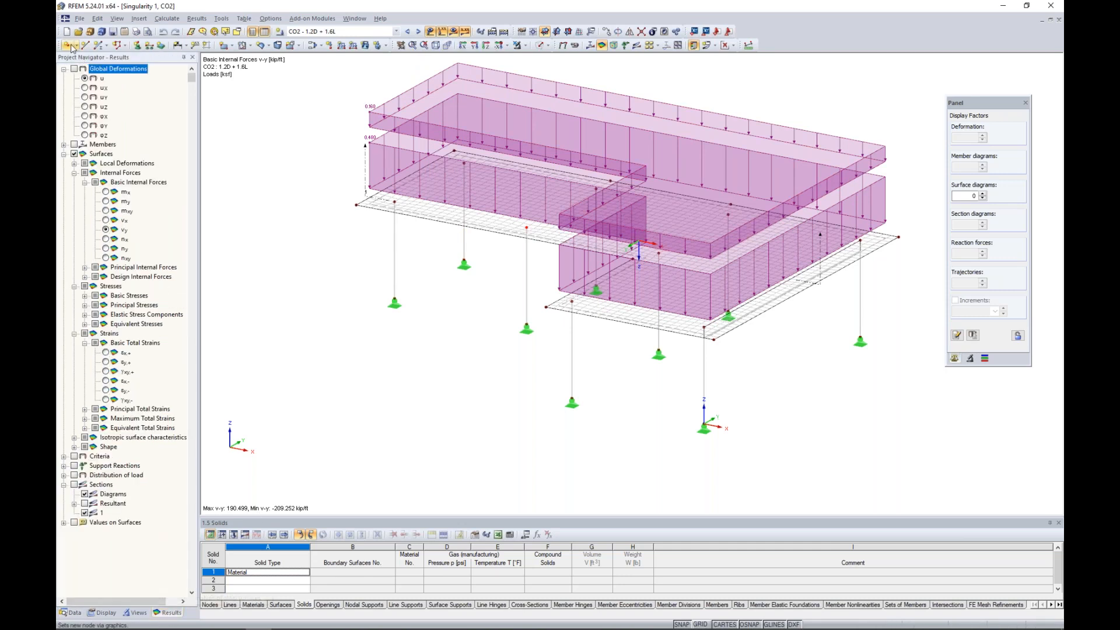
click(75, 68)
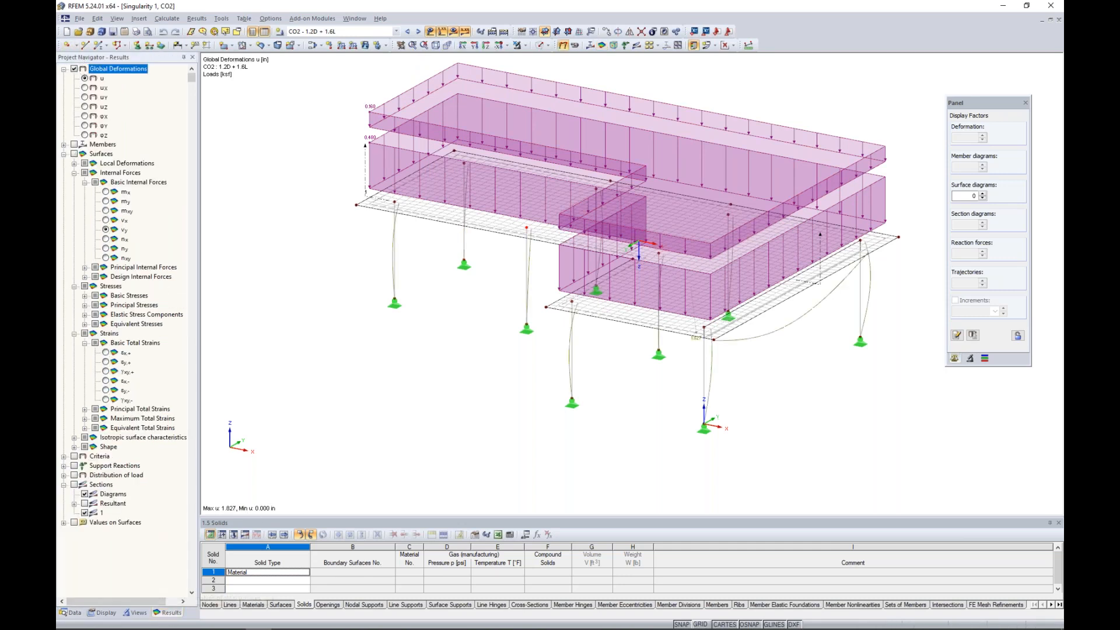
click(733, 45)
click(752, 58)
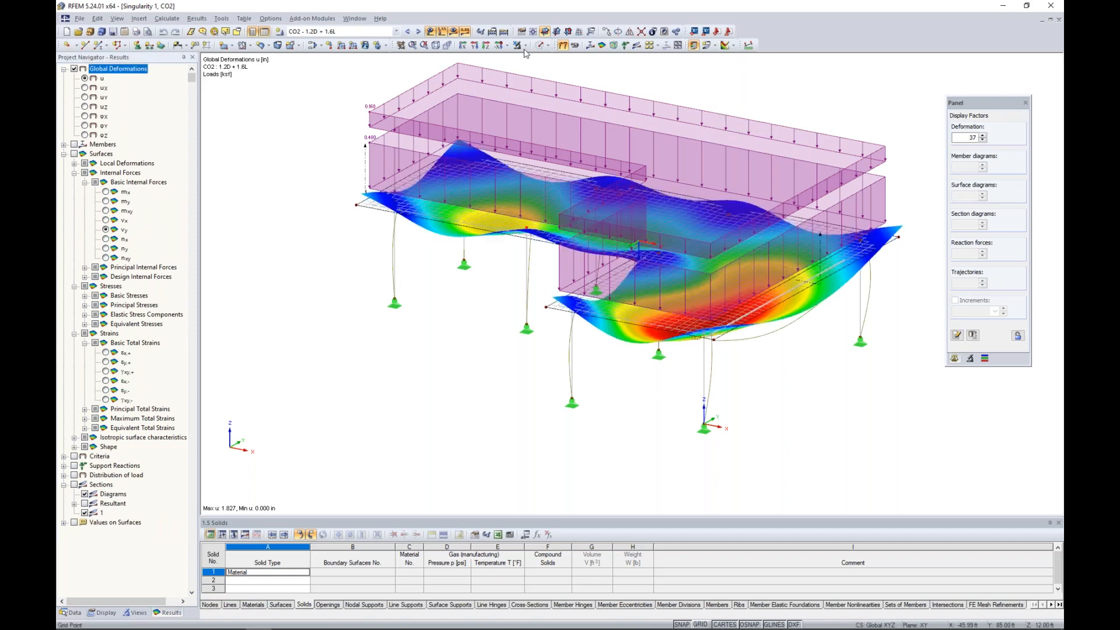
ctrl+middle_drag(461, 320, 470, 349)
middle_drag(507, 315, 473, 343)
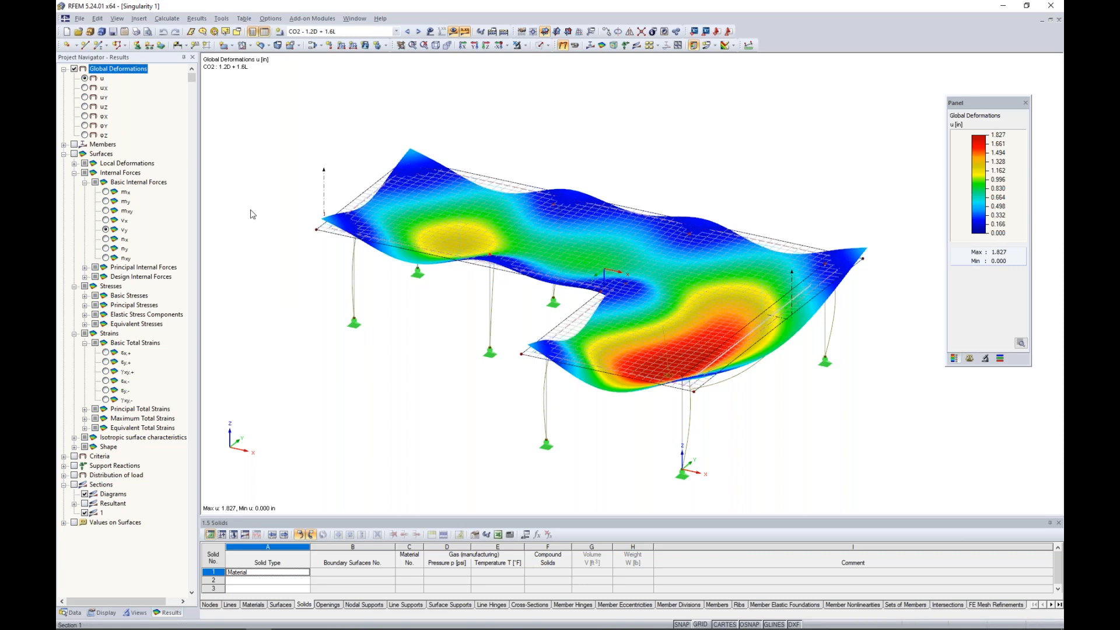
Display the slab's basic internal forces mx, examine them around the columns, and switch the display to my.
click(106, 192)
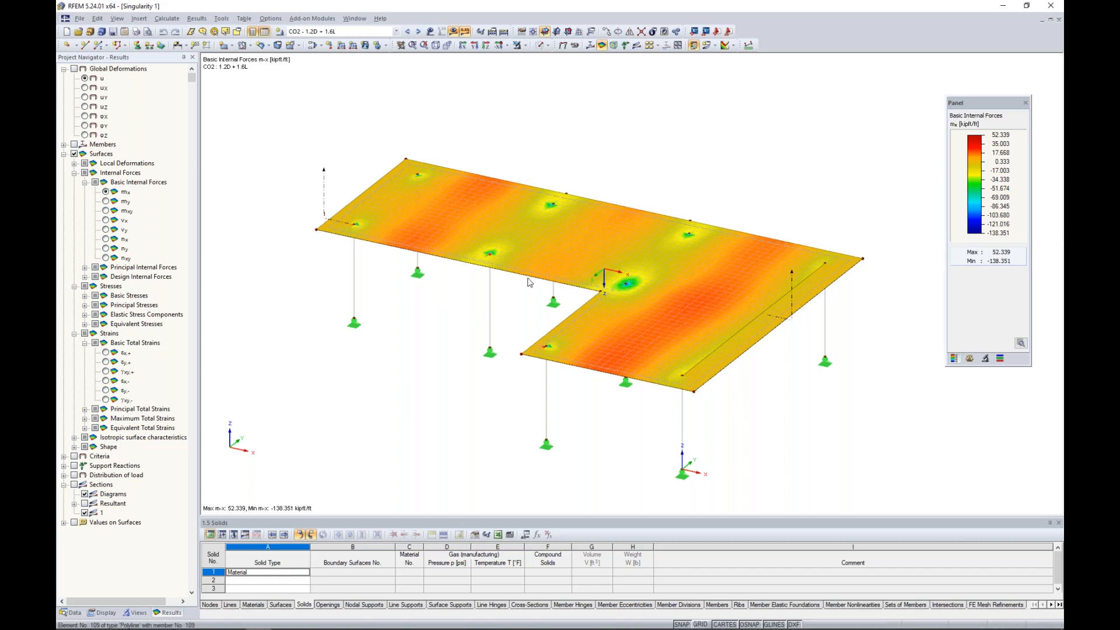
scroll(675, 348, up, 2)
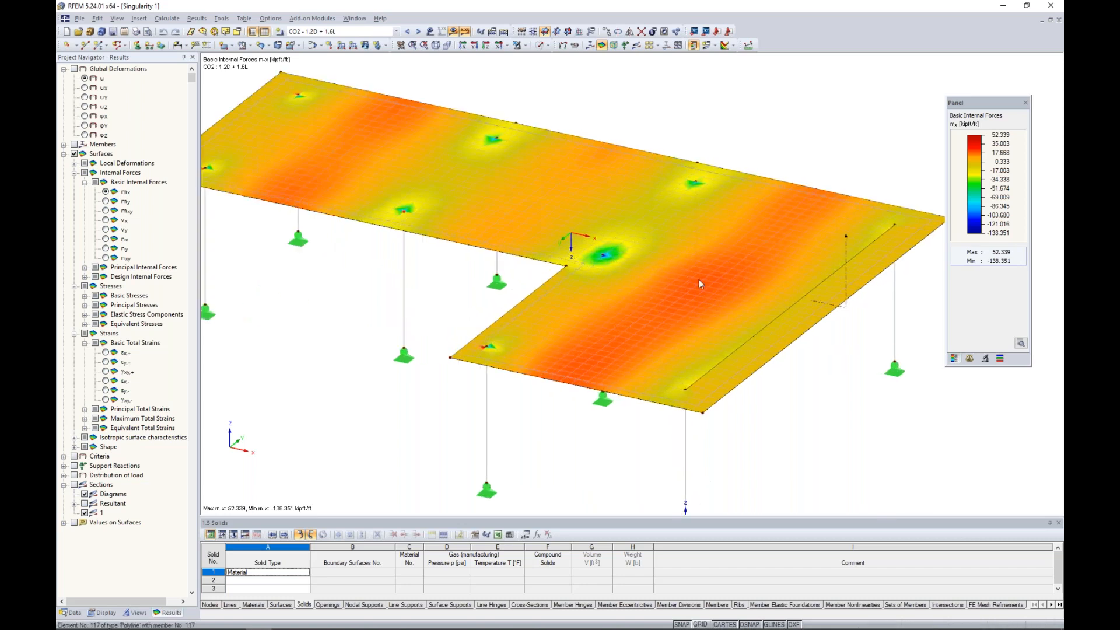
ctrl+middle_drag(722, 294, 822, 307)
scroll(685, 260, up, 5)
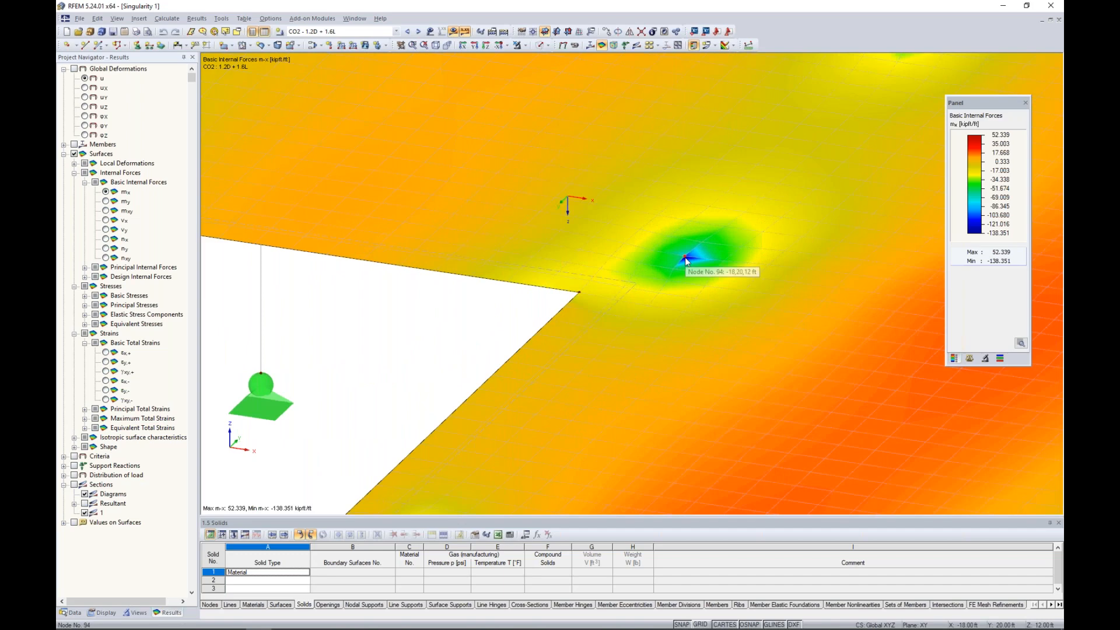
scroll(684, 257, down, 6)
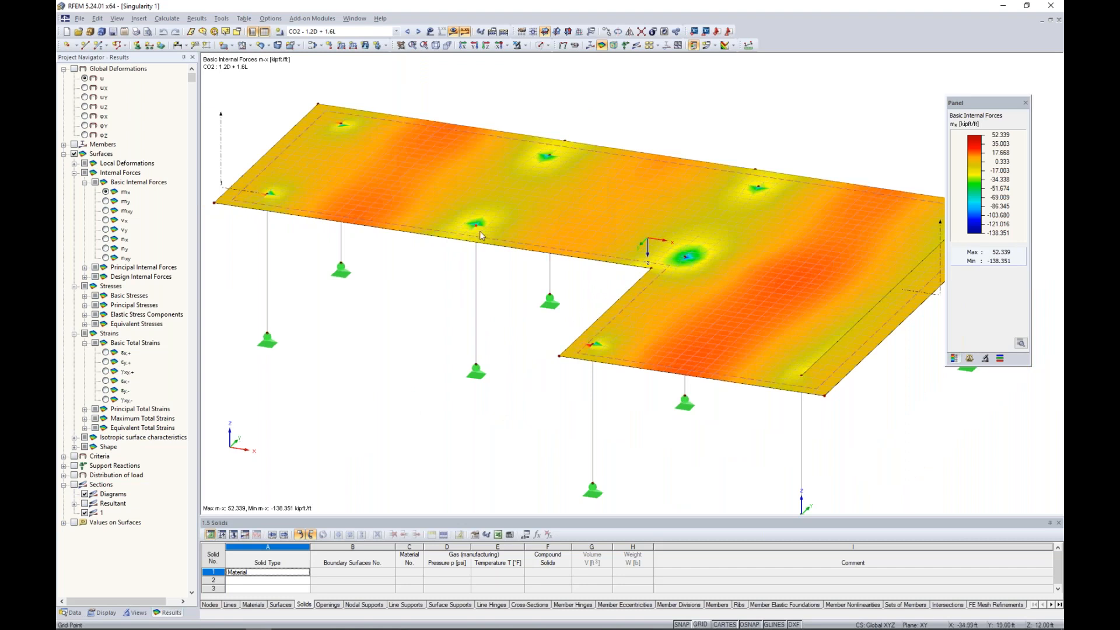
click(107, 201)
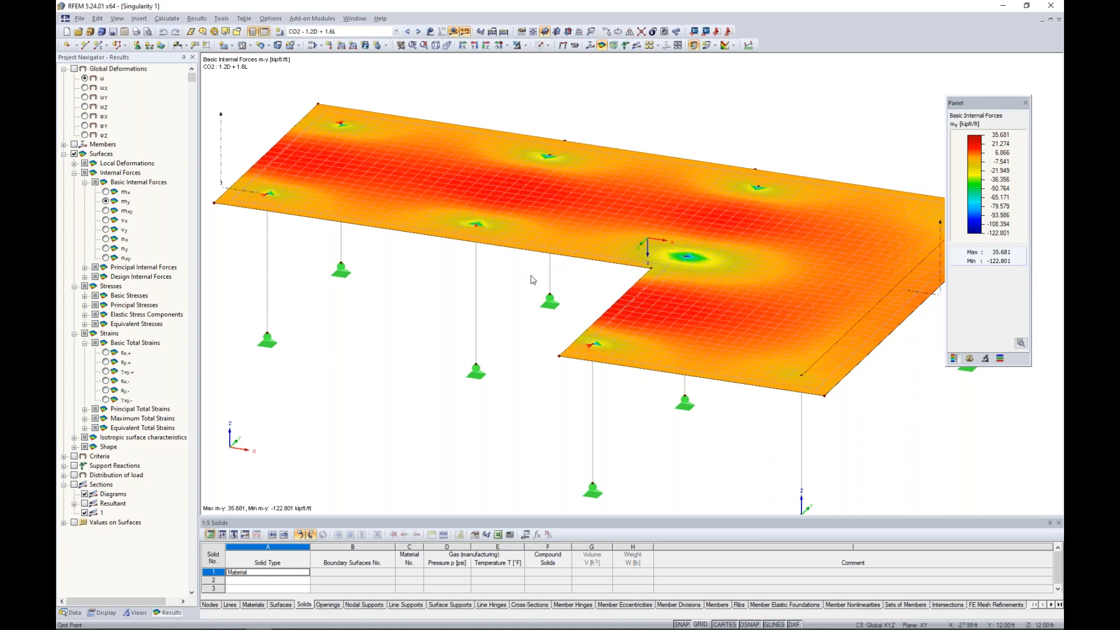
Display the slab's basic internal force vx as a diagram along section 1 through the columns, with the coloured surface contours turned off.
click(106, 220)
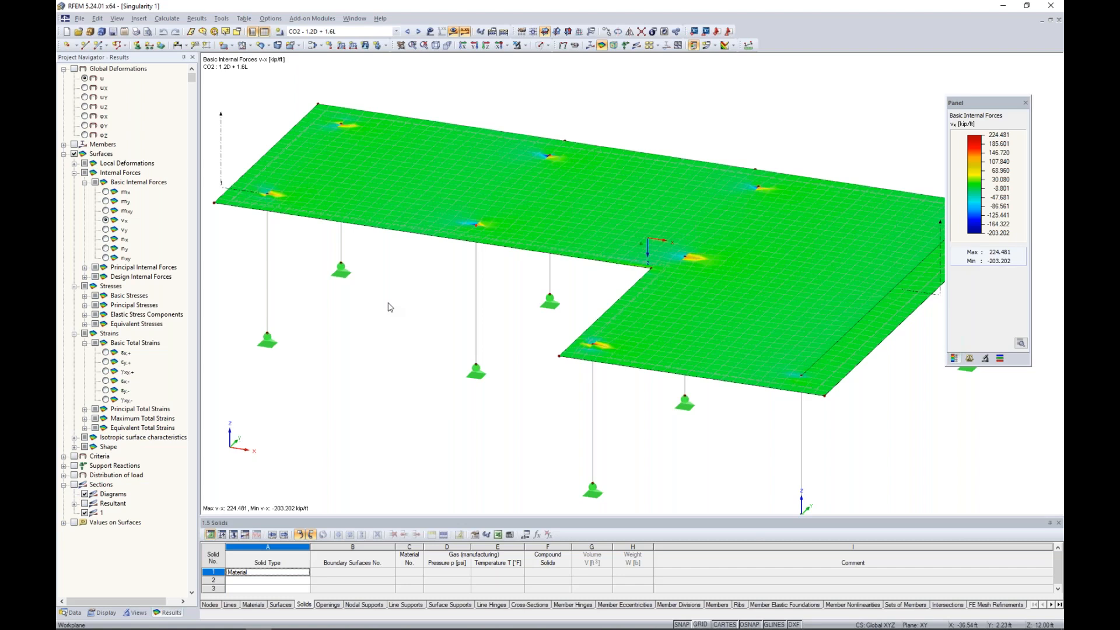
ctrl+middle_drag(405, 294, 361, 279)
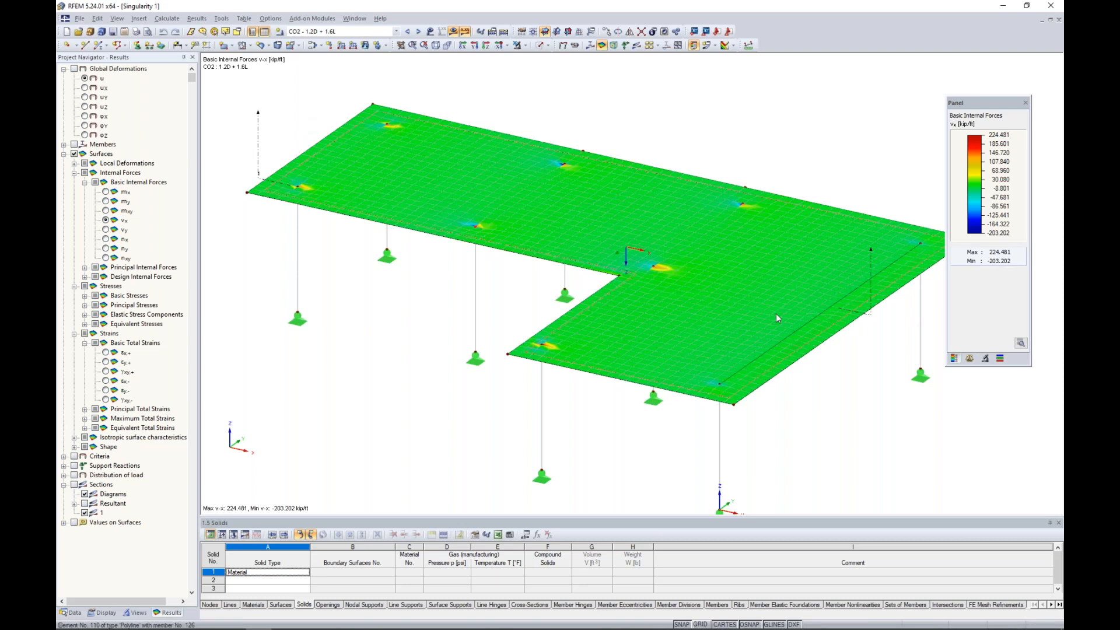
click(74, 484)
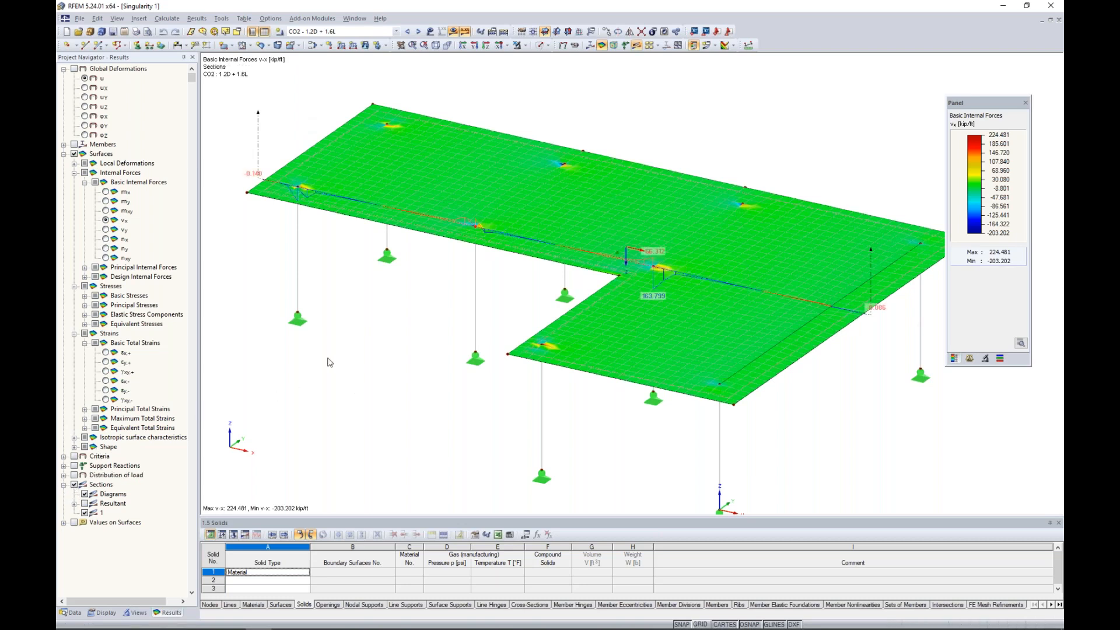
click(732, 45)
click(739, 123)
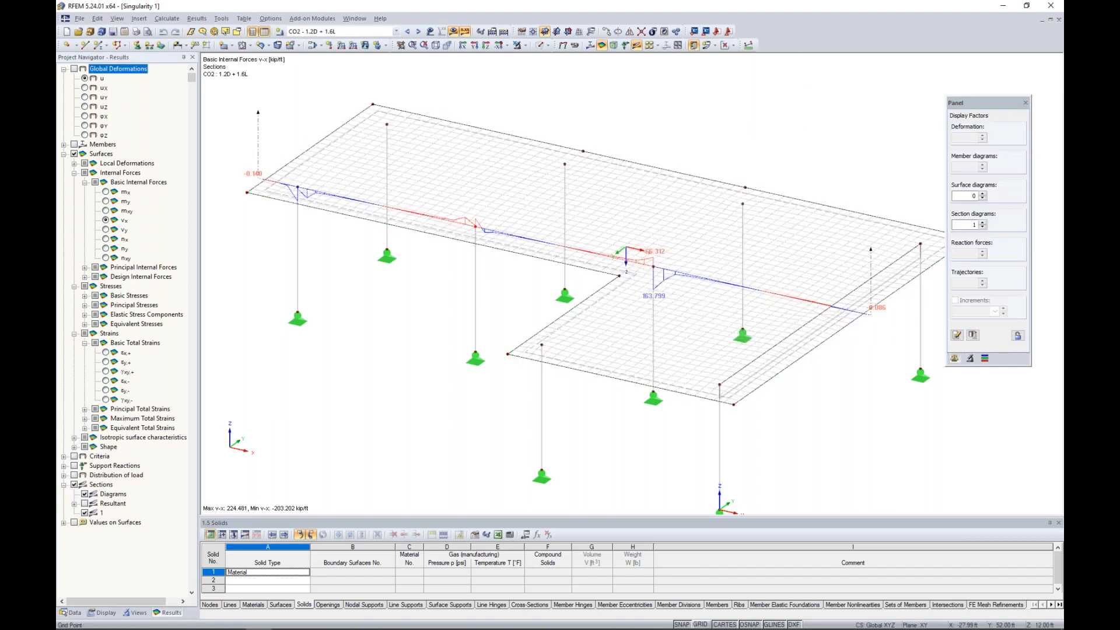
scroll(675, 205, up, 3)
scroll(626, 280, up, 3)
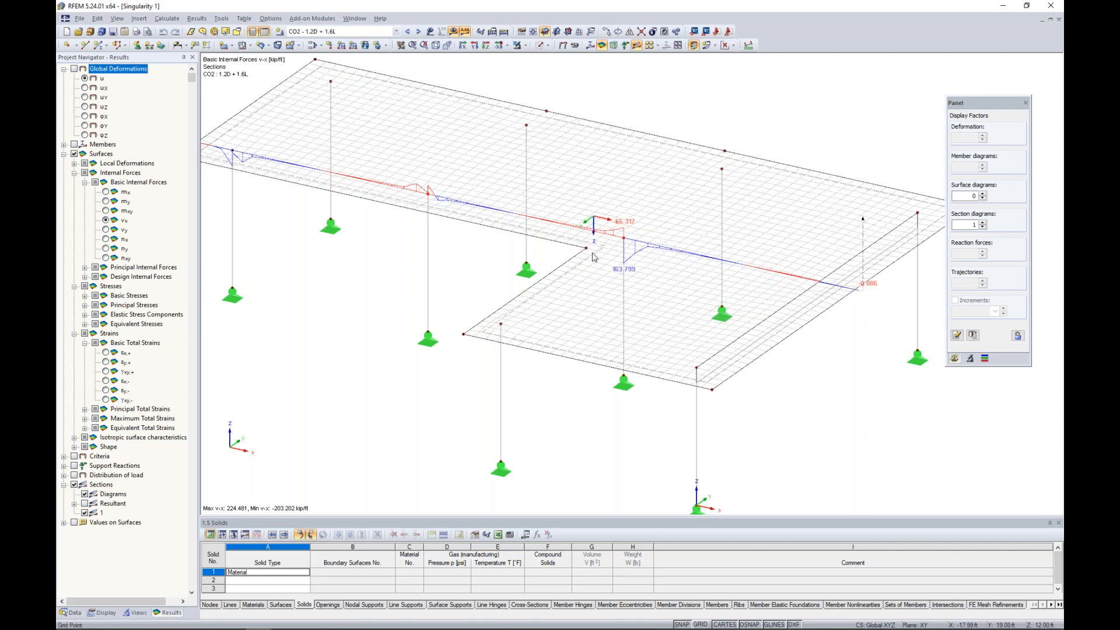
scroll(489, 259, down, 3)
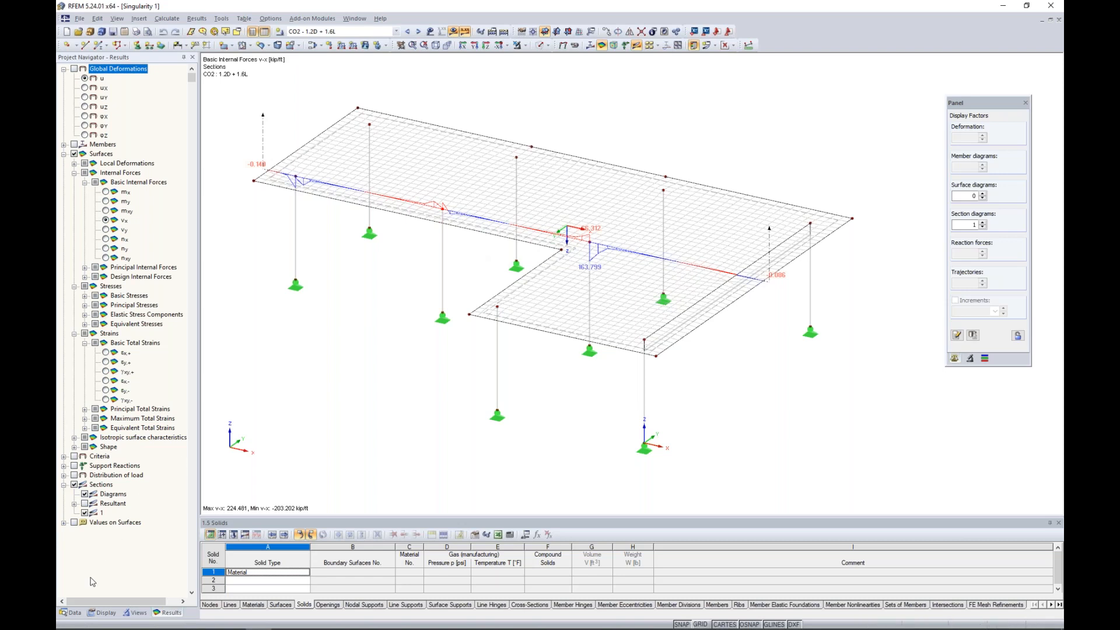
click(73, 613)
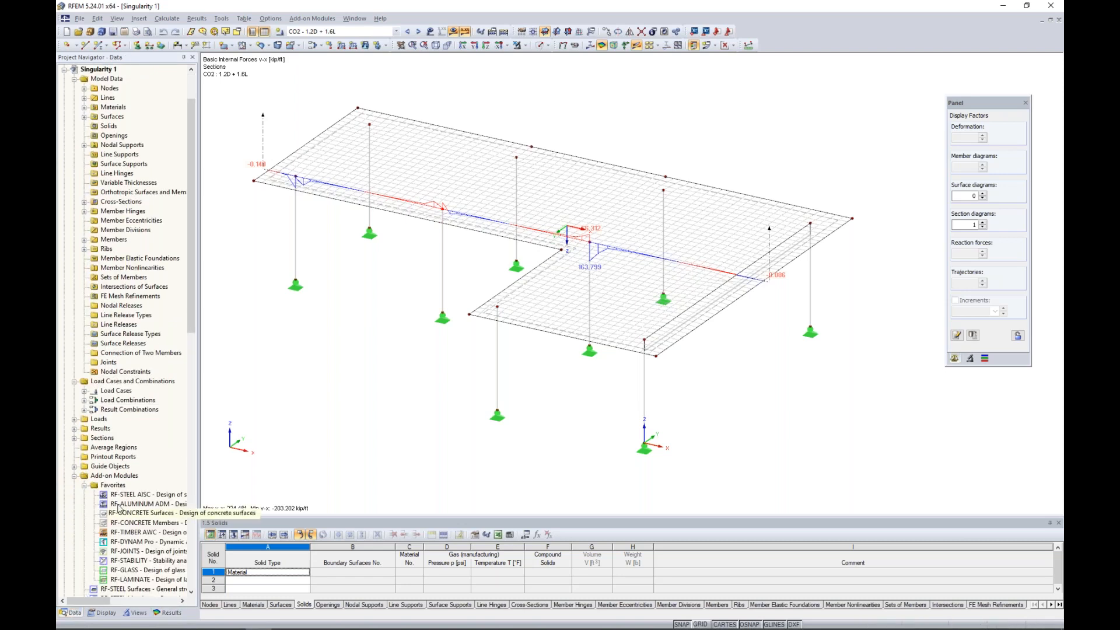
right_click(112, 449)
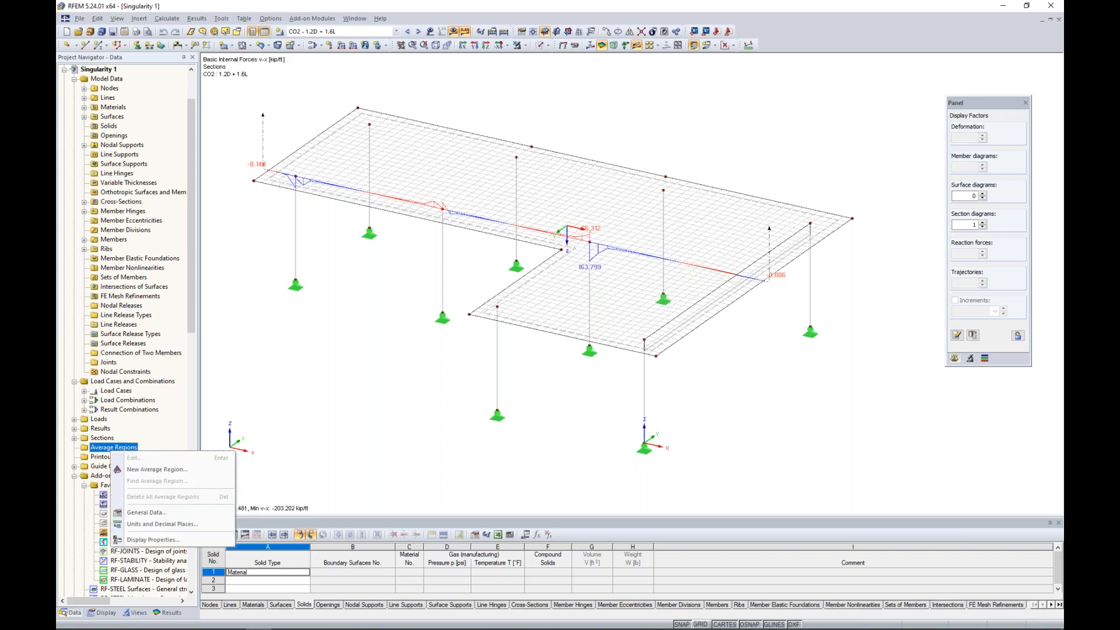
click(156, 470)
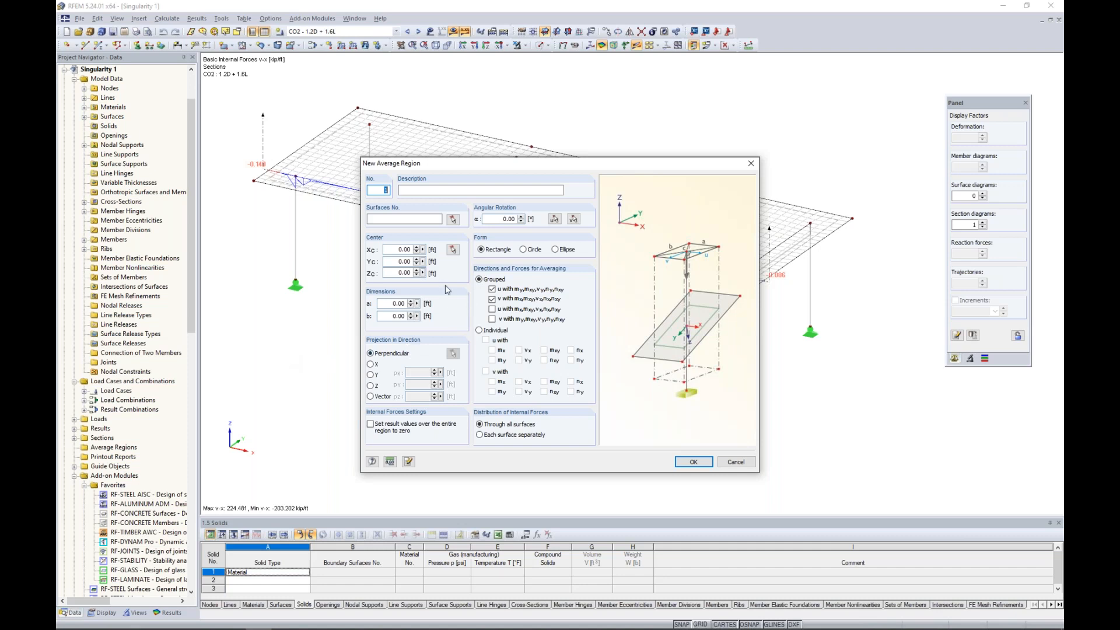
click(735, 463)
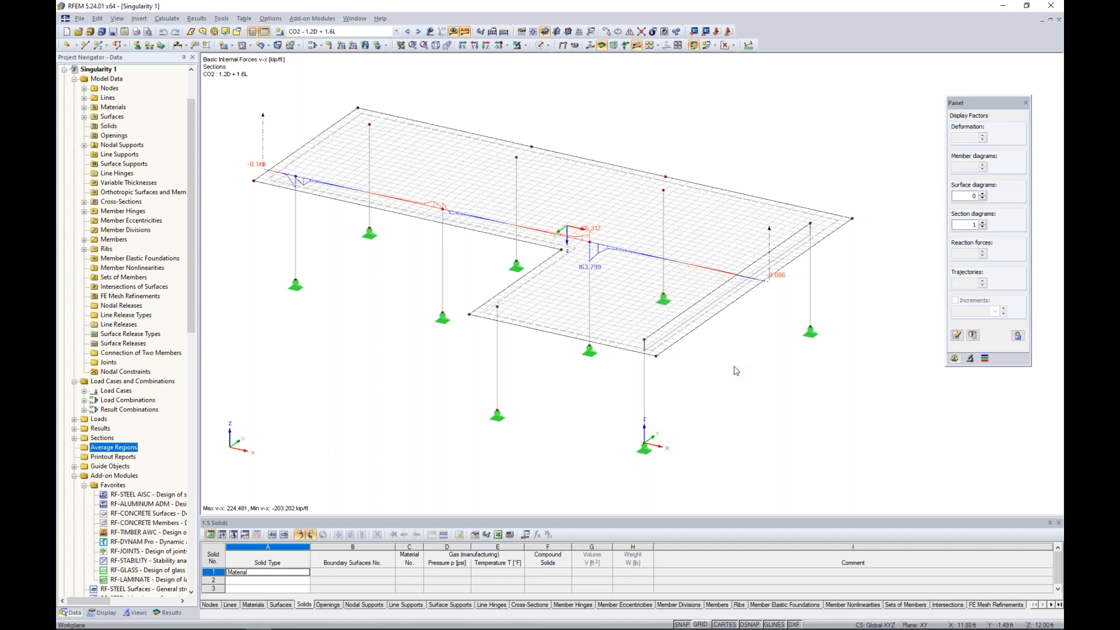
Review the FE mesh refinement options for the column's top node near the slab's inner corner, without creating a refinement.
right_click(591, 247)
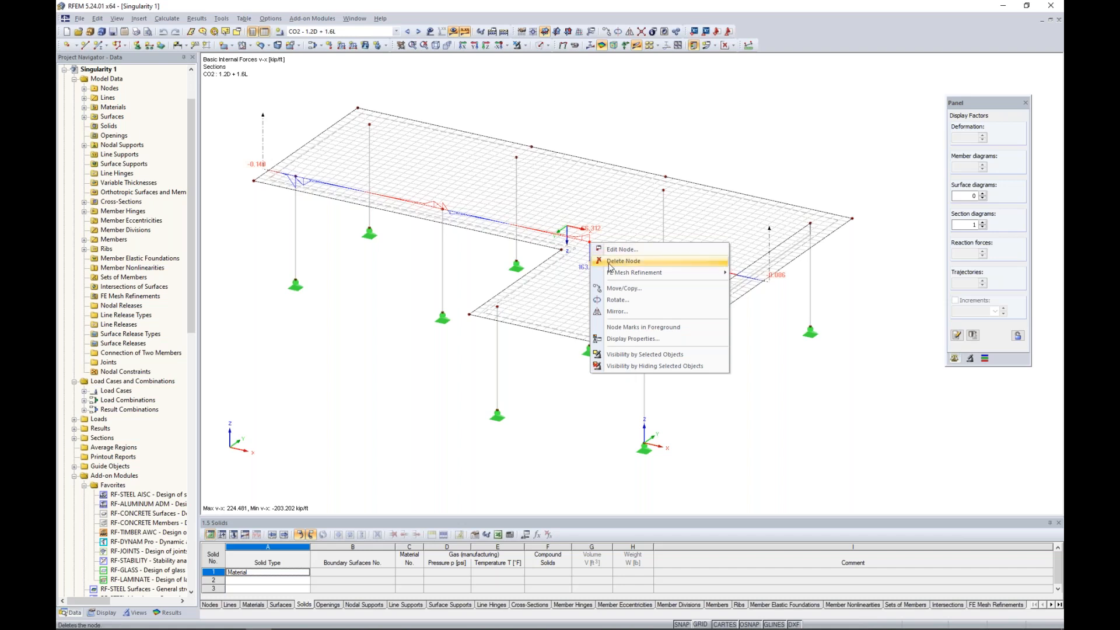
mouse_move(617, 275)
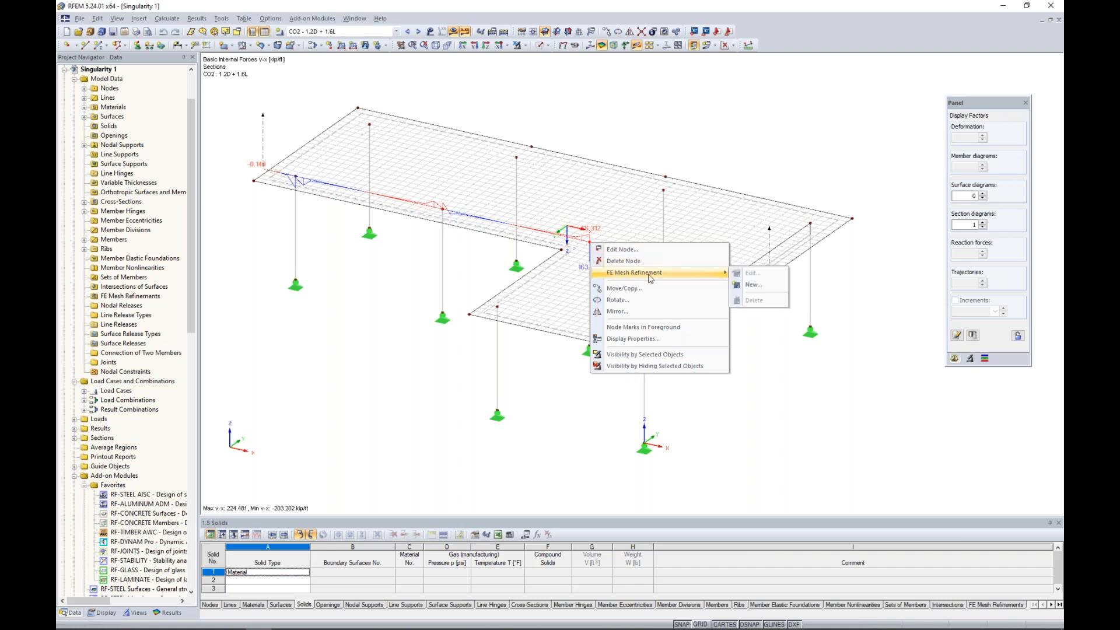
click(757, 289)
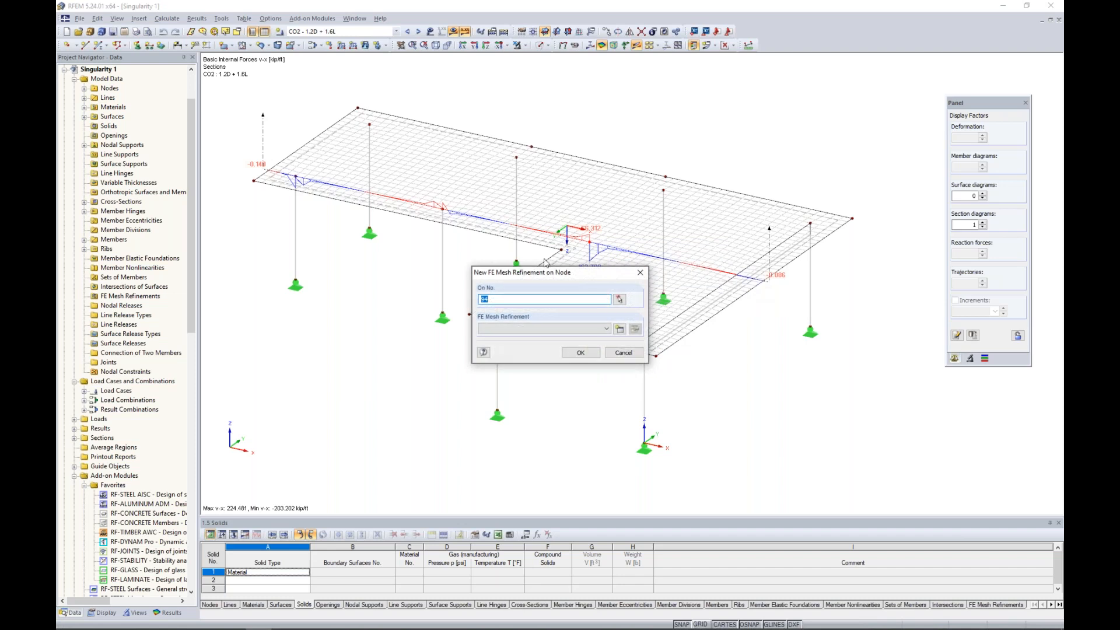
click(620, 330)
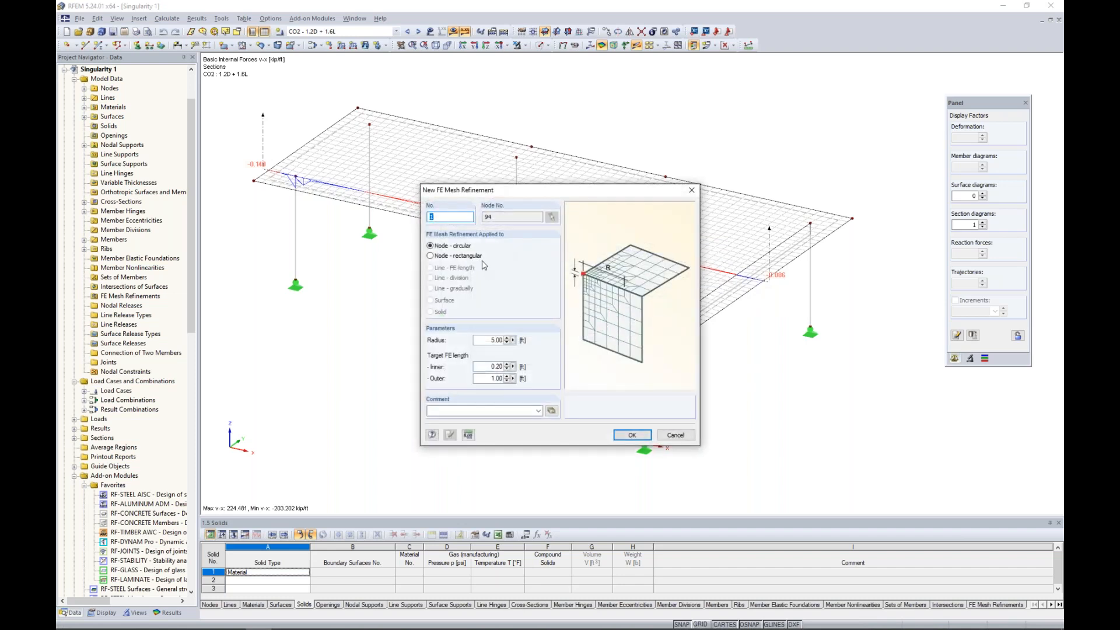
click(672, 439)
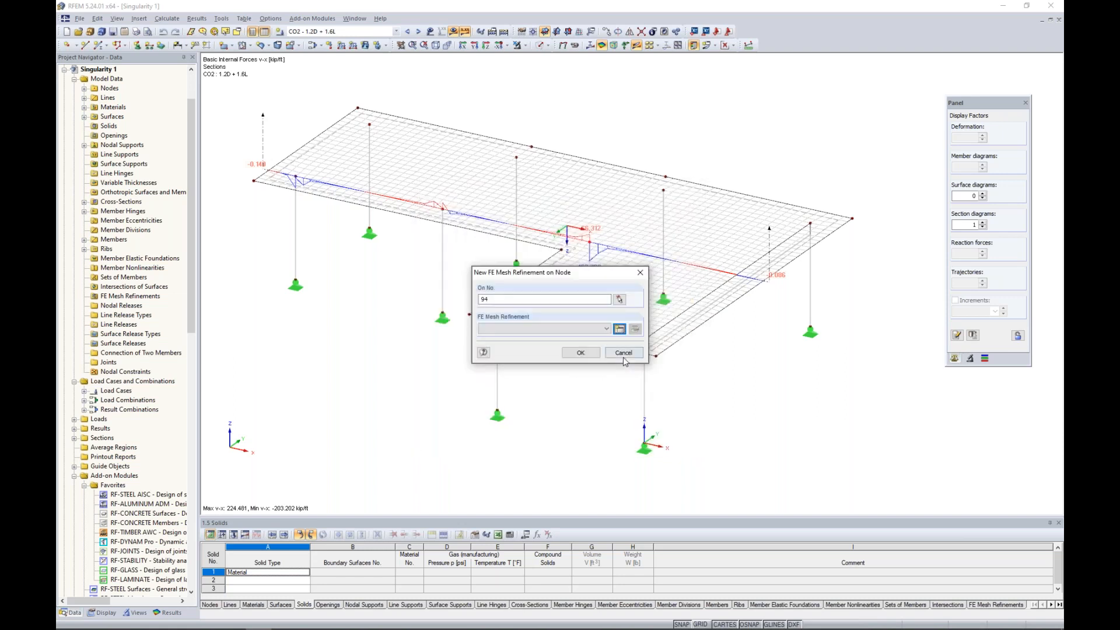
click(623, 356)
Activate adaptive mesh refinement in the FE mesh settings with an average error tolerance of 0.001 %.
click(167, 19)
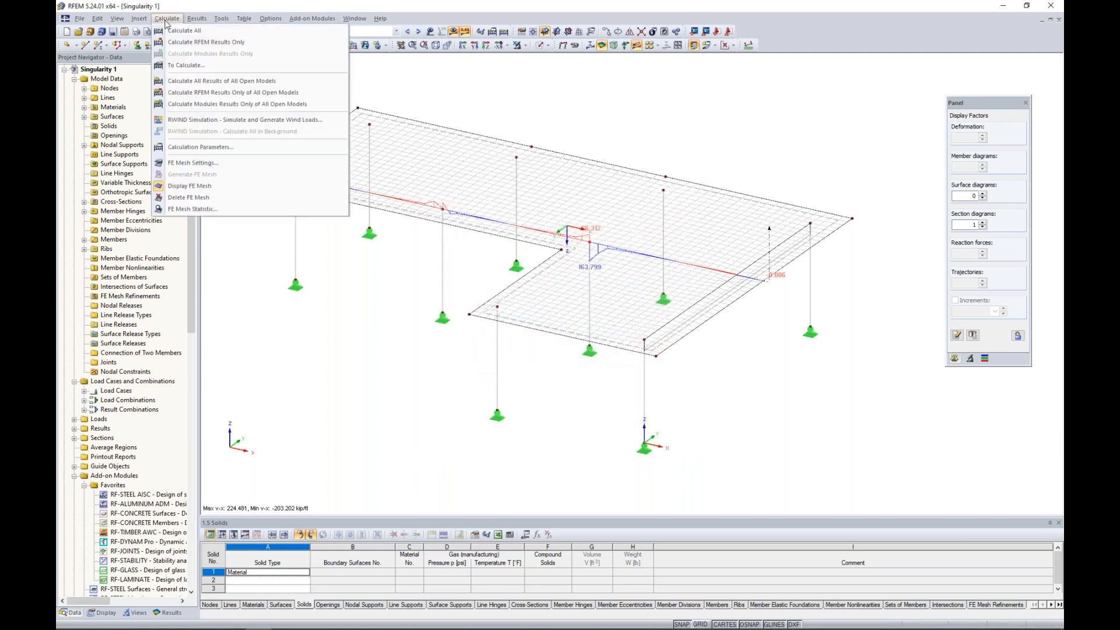
click(198, 163)
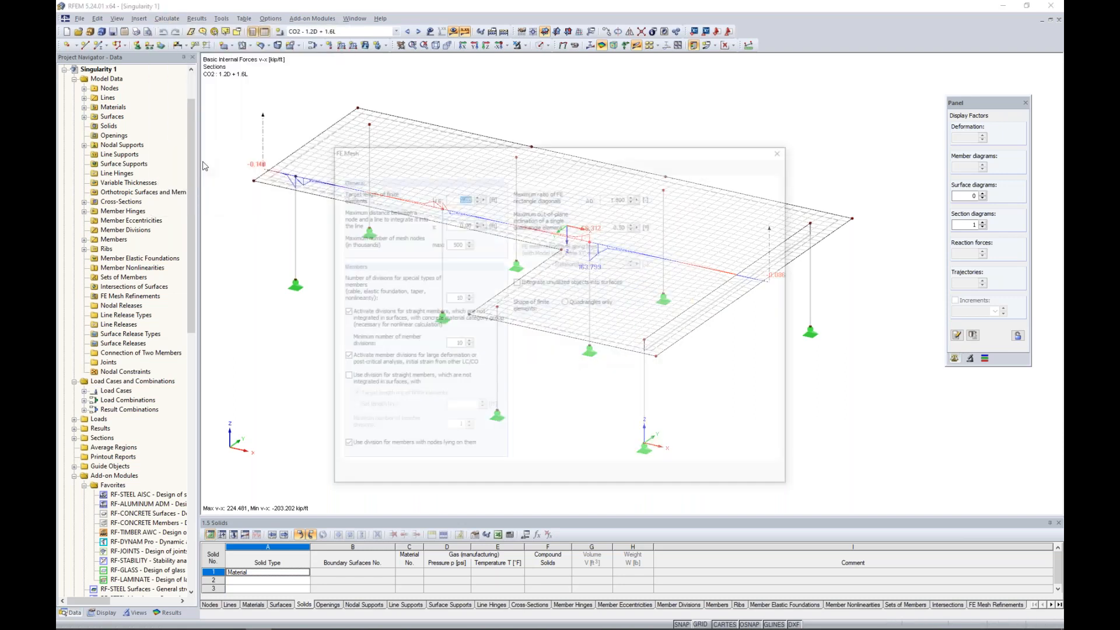
click(463, 166)
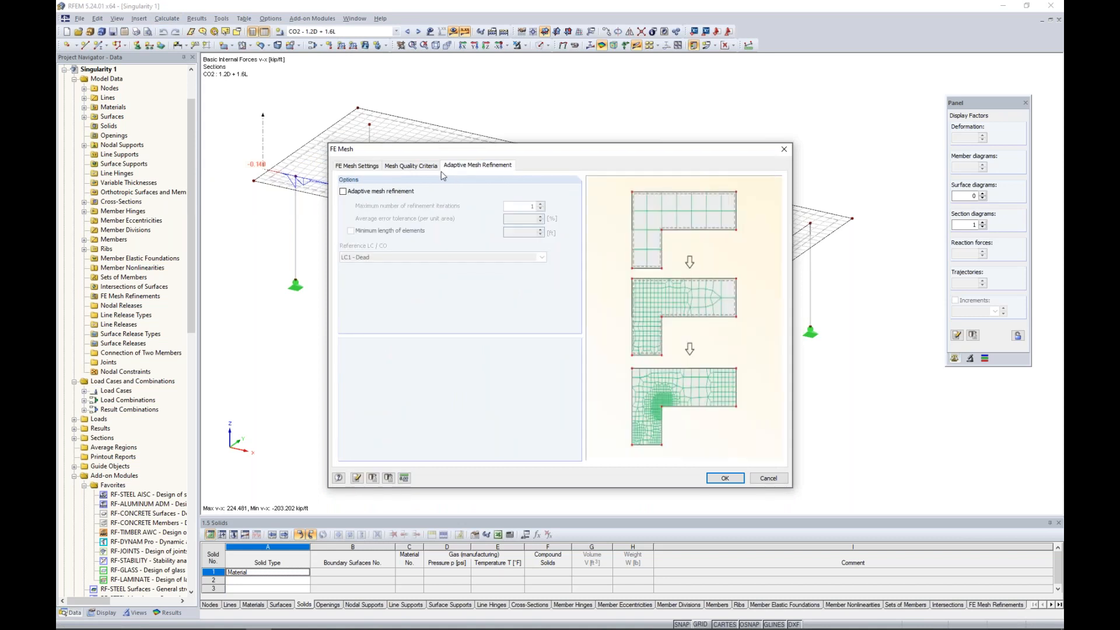
click(342, 192)
double_click(519, 218)
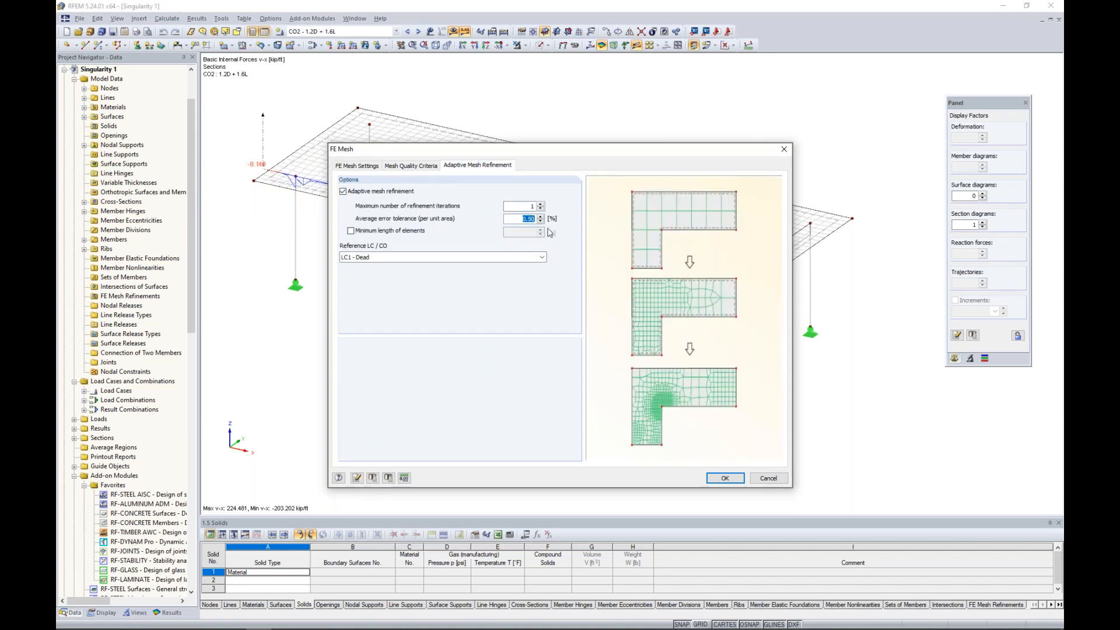
text(0.001)
click(732, 482)
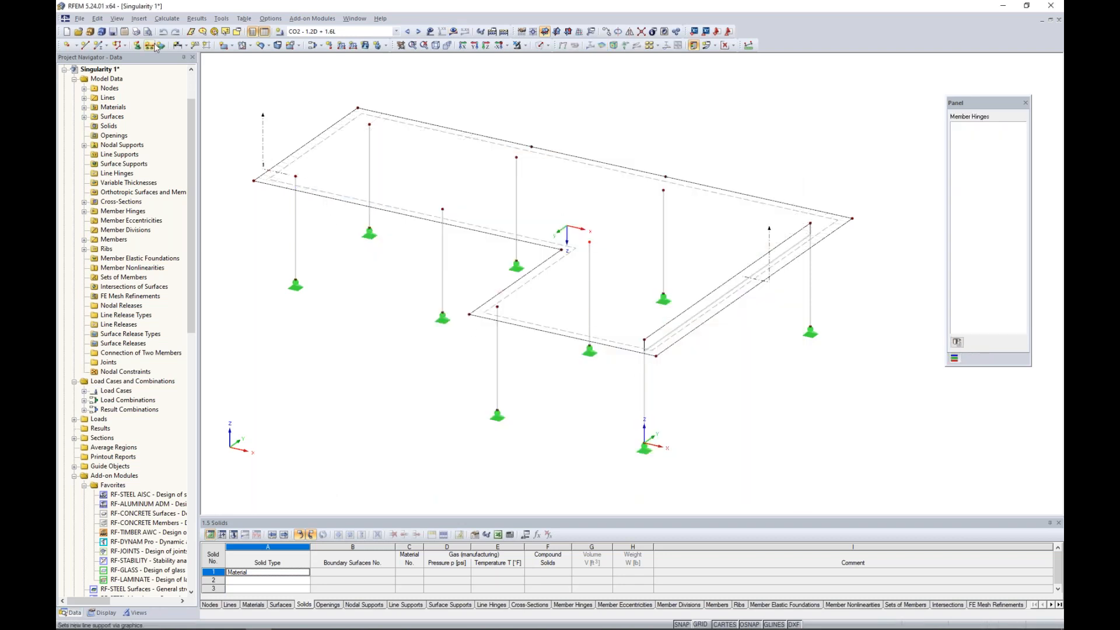
Generate the adaptively refined FE mesh and examine it around the column near the slab's inner corner.
click(167, 18)
click(197, 175)
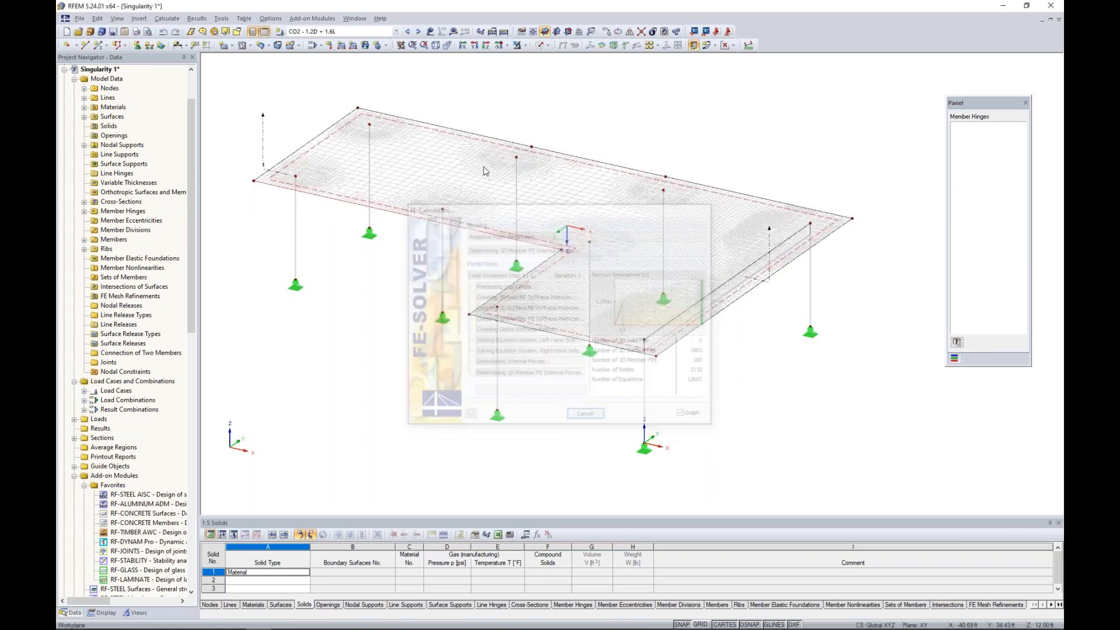
scroll(589, 254, up, 1)
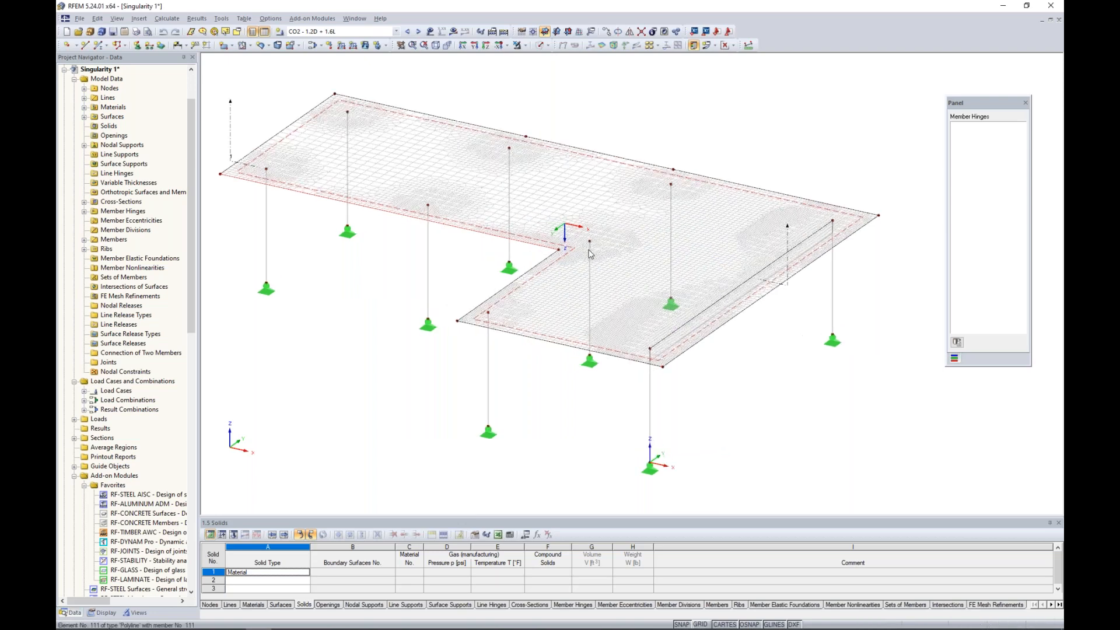
scroll(589, 254, up, 1)
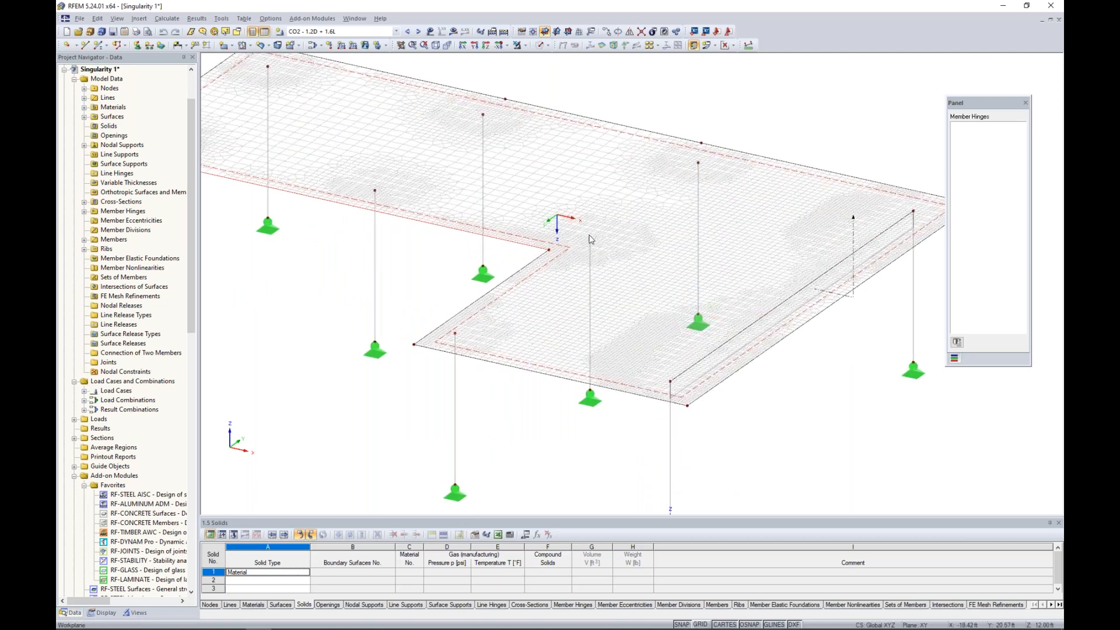
scroll(591, 239, up, 2)
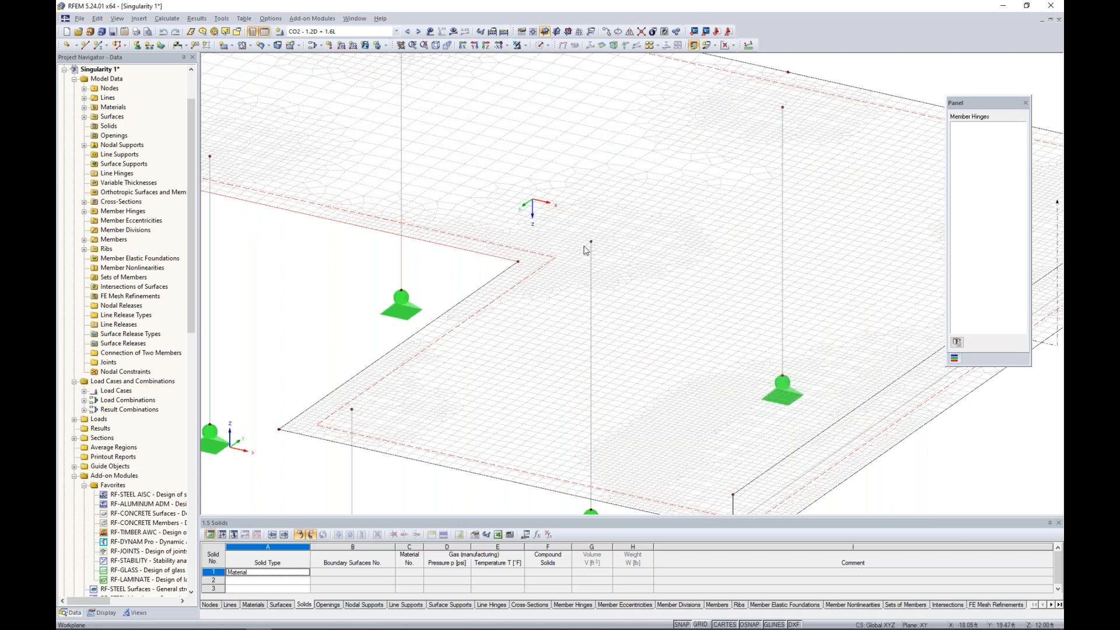
Calculate the CO2 results on the refined mesh and examine the vx section diagram at the columns.
click(454, 31)
click(541, 336)
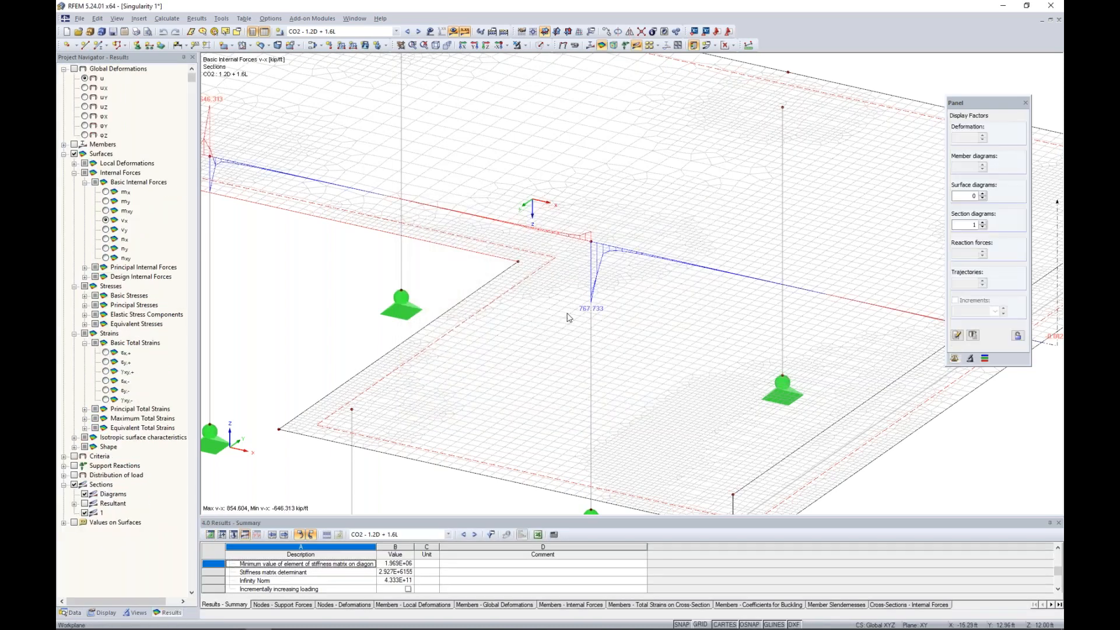
scroll(574, 318, down, 5)
middle_drag(574, 318, 592, 325)
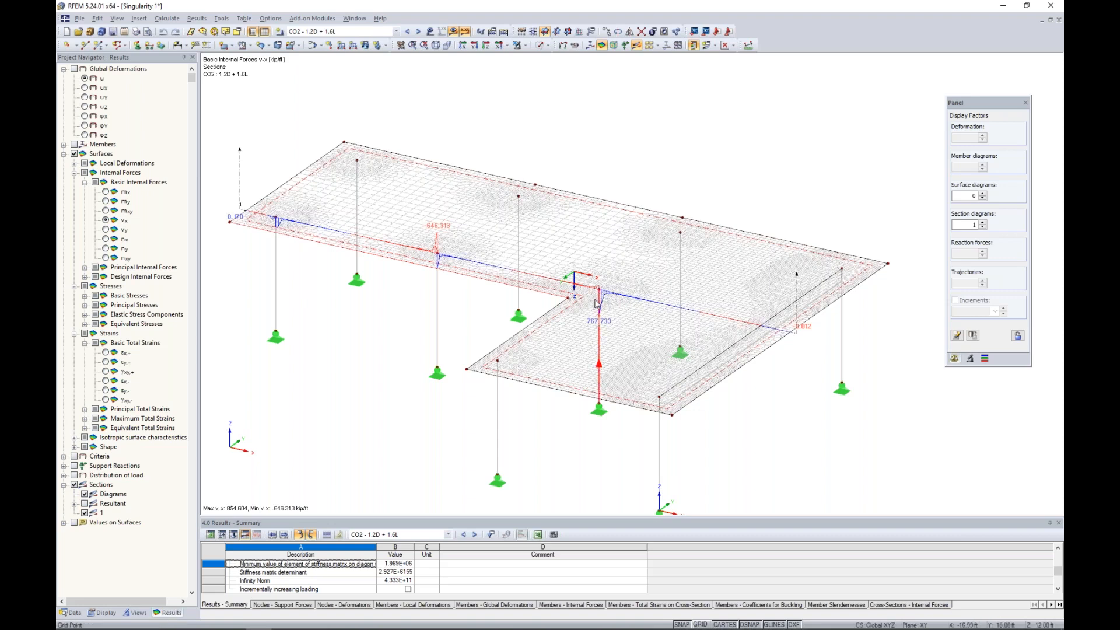
Start a new average region on surface 1, centred on the column's top node near the slab's inner corner.
click(71, 612)
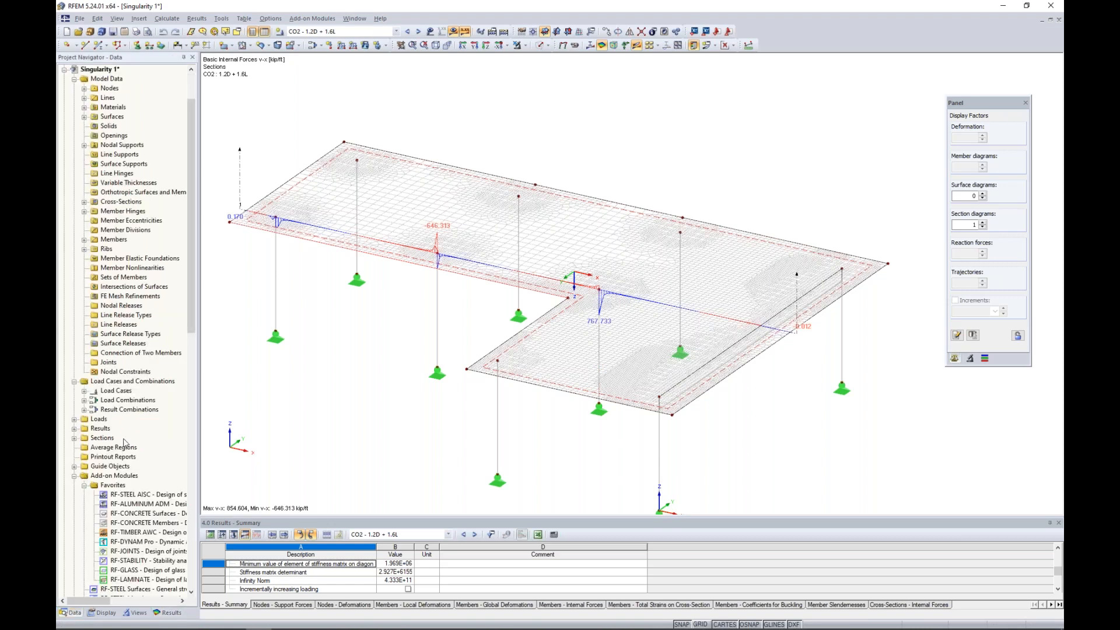
right_click(119, 448)
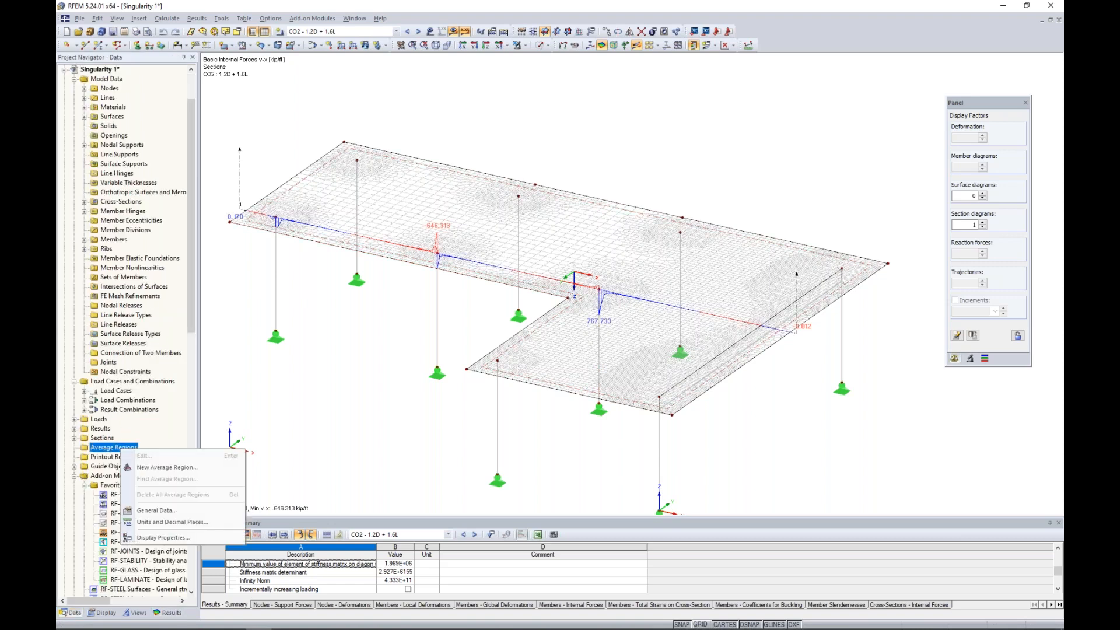
click(158, 468)
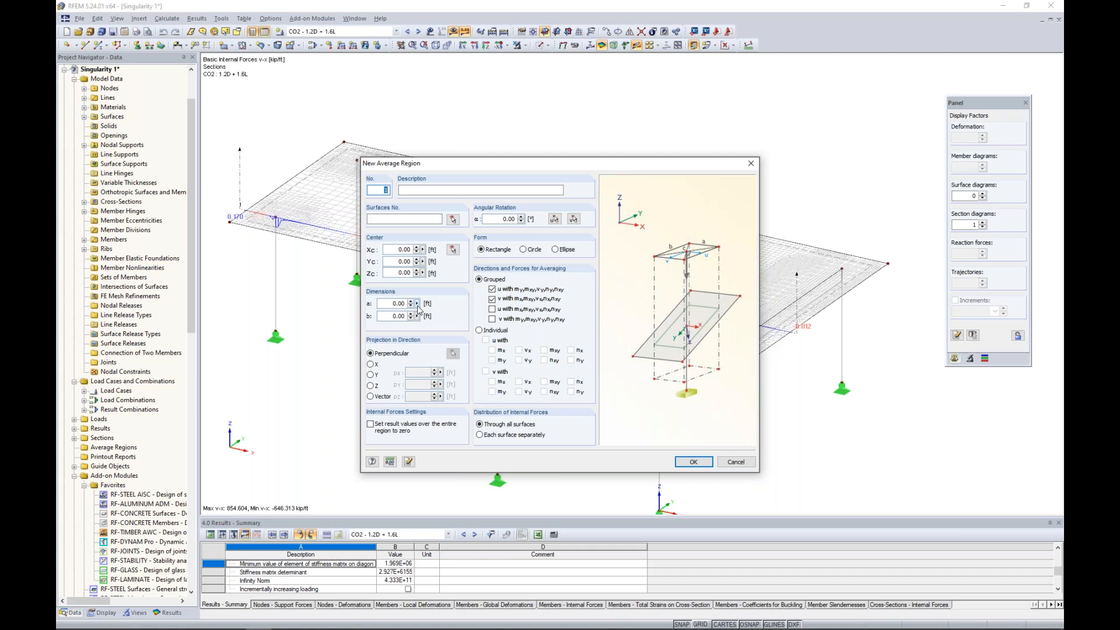
click(391, 220)
click(453, 250)
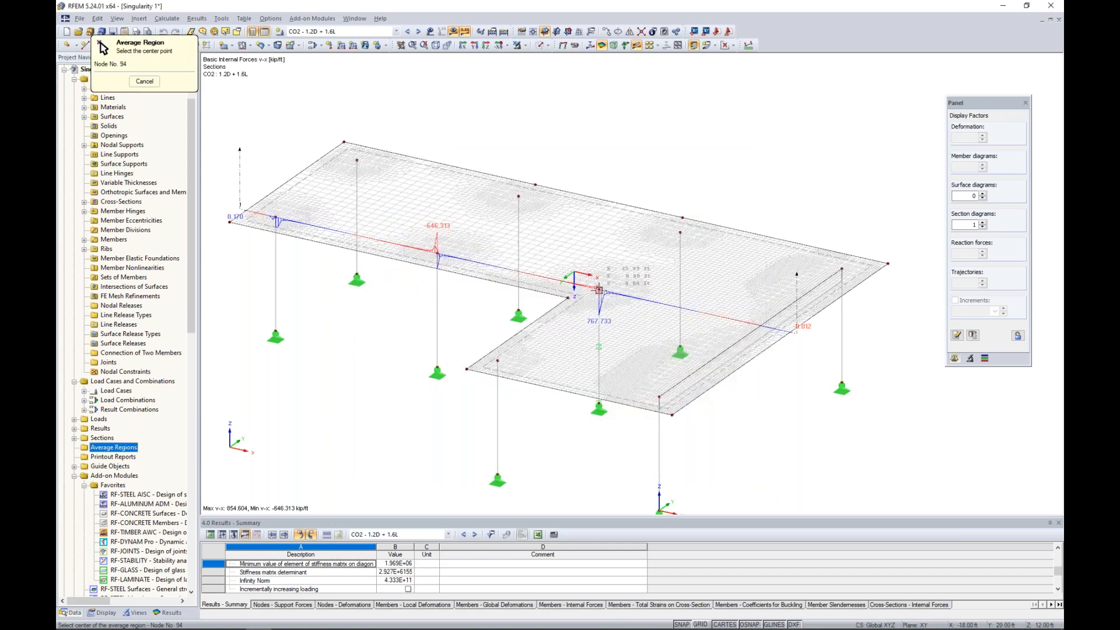
click(598, 289)
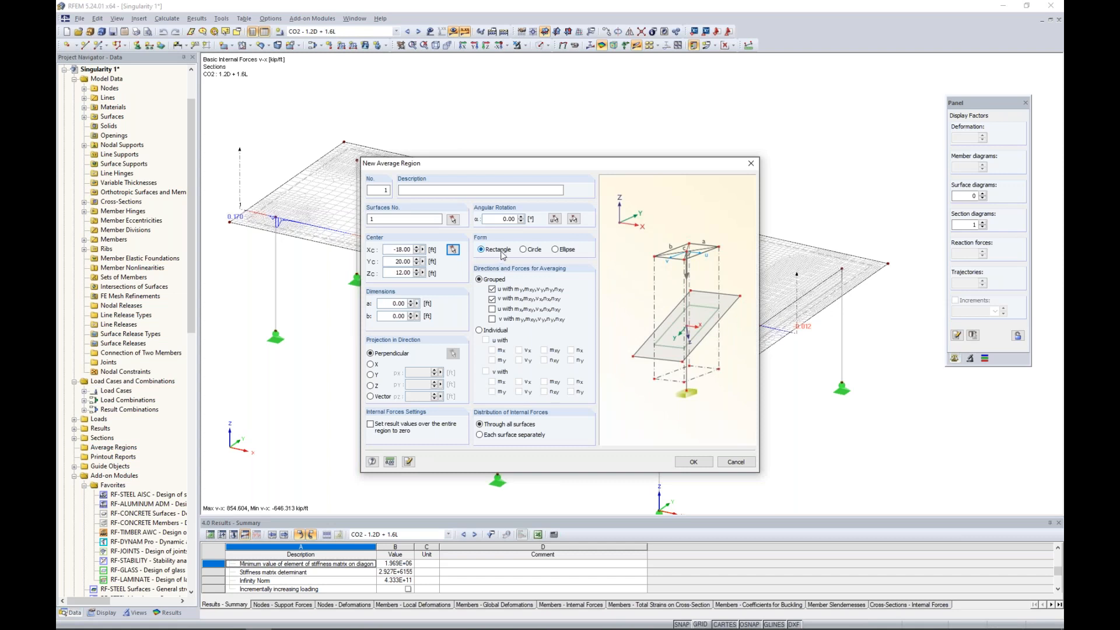
Make the average region 1.5 ft by 1.5 ft, enable all four grouped averaging options in u and v, and create it.
double_click(399, 304)
text(1.5)
key(Tab)
text(1.5)
key(Tab)
click(492, 309)
click(492, 319)
click(691, 463)
Examine the averaged vx section diagram at the column near the inner corner and select the average region there.
scroll(599, 314, up, 5)
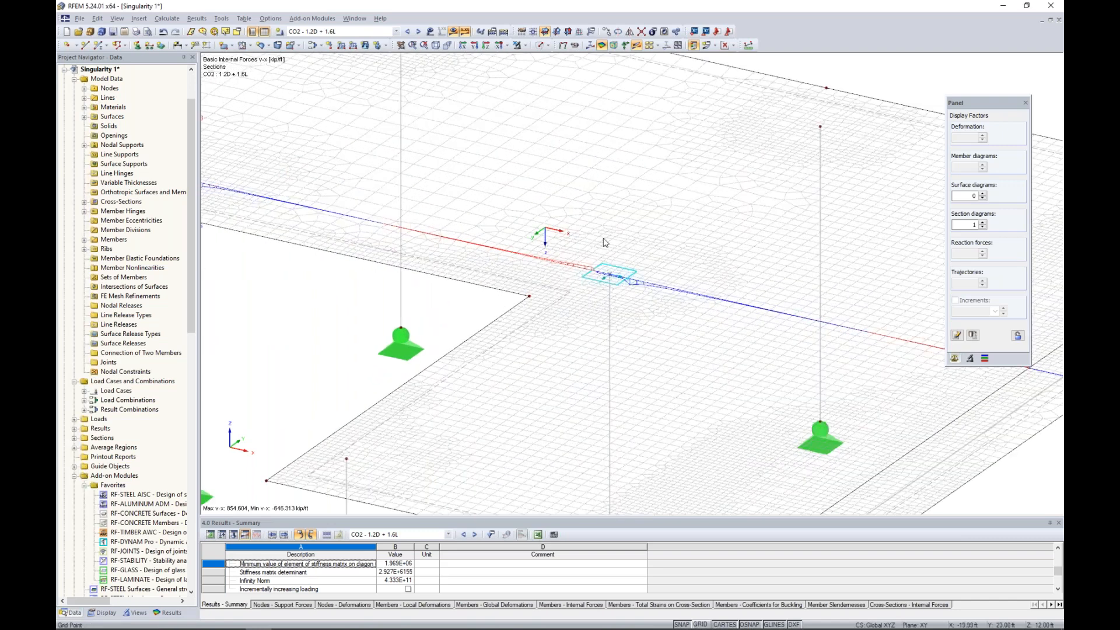
scroll(614, 298, down, 1)
scroll(614, 299, down, 1)
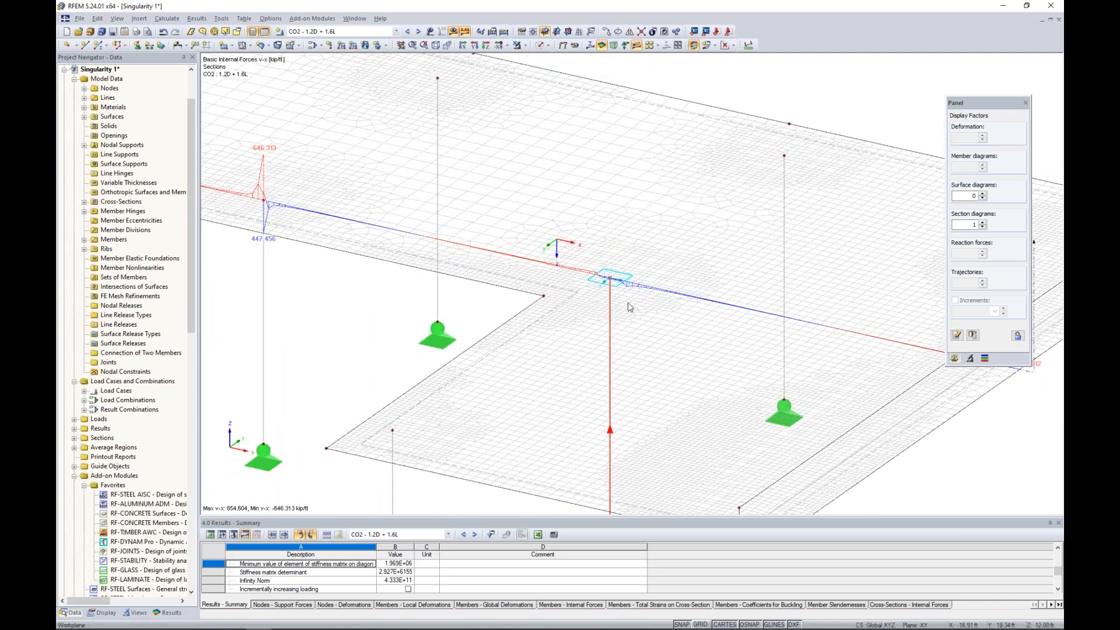
click(596, 273)
scroll(606, 279, down, 3)
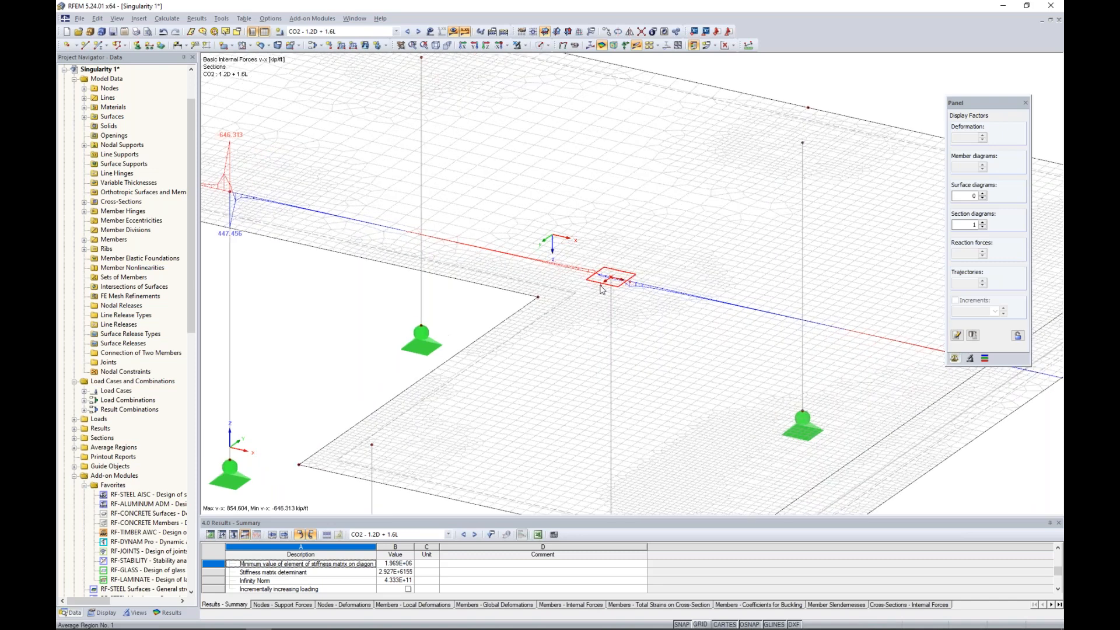
click(455, 343)
click(476, 334)
click(537, 333)
click(597, 286)
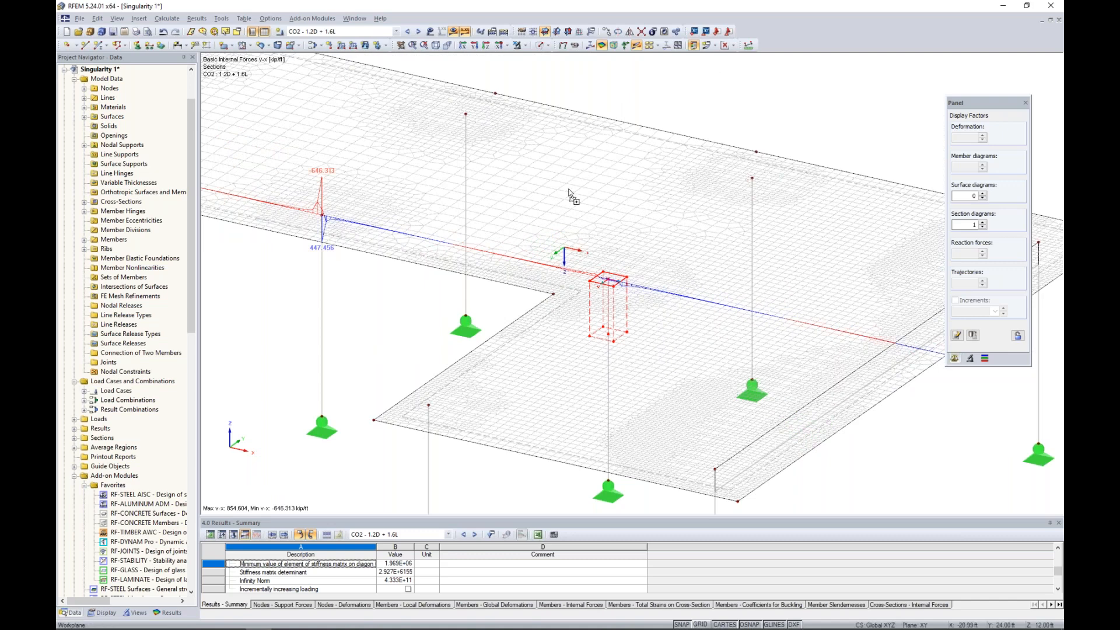
Copy the average region from the column near the slab's inner corner to the other two columns along the section line.
ctrl+drag(608, 280, 321, 215)
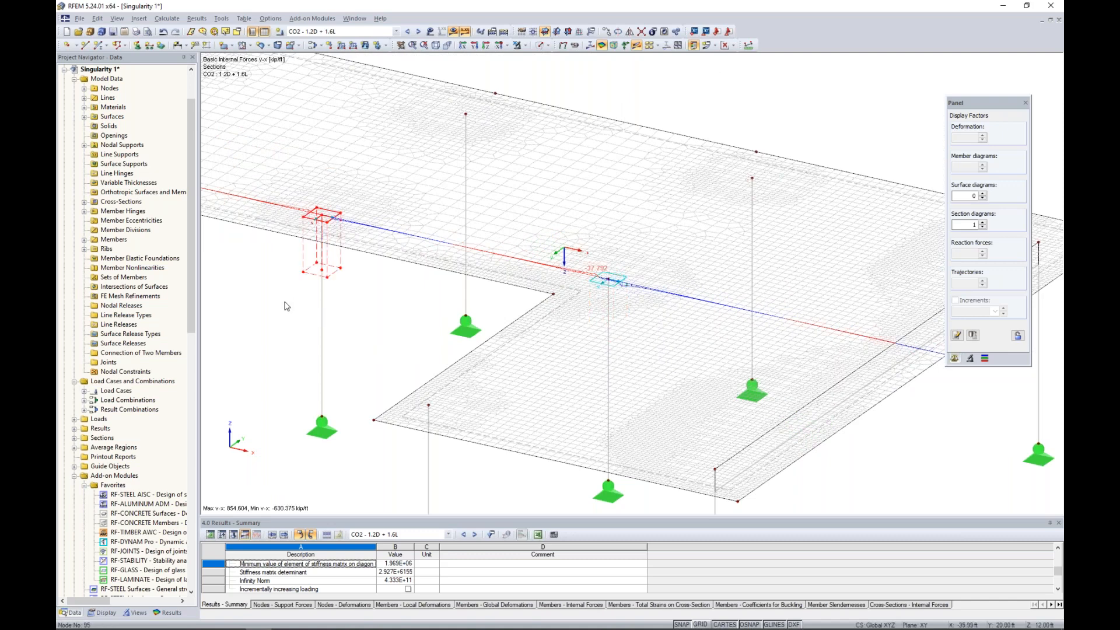
click(285, 305)
middle_drag(297, 305, 648, 408)
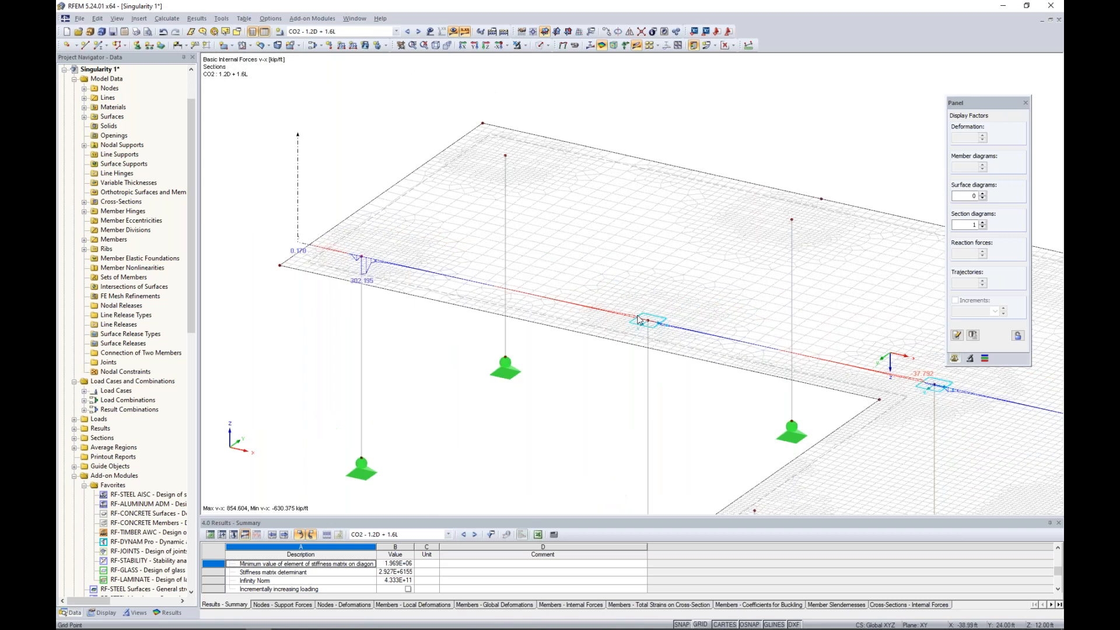
click(642, 330)
ctrl+drag(641, 326, 361, 257)
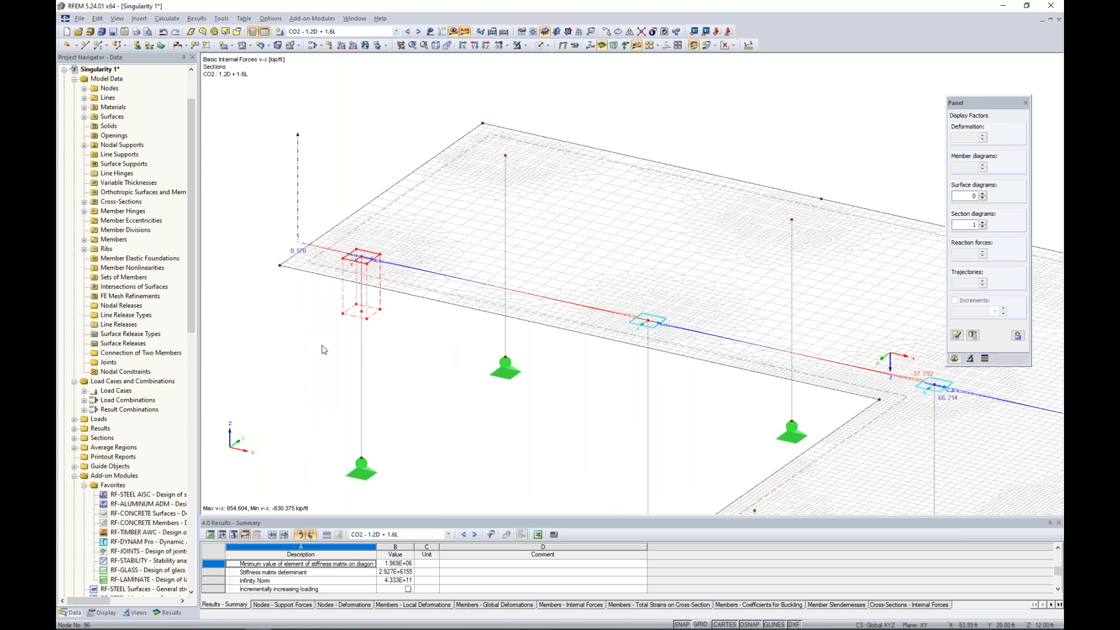
key(Escape)
scroll(560, 356, down, 1)
middle_drag(564, 388, 501, 322)
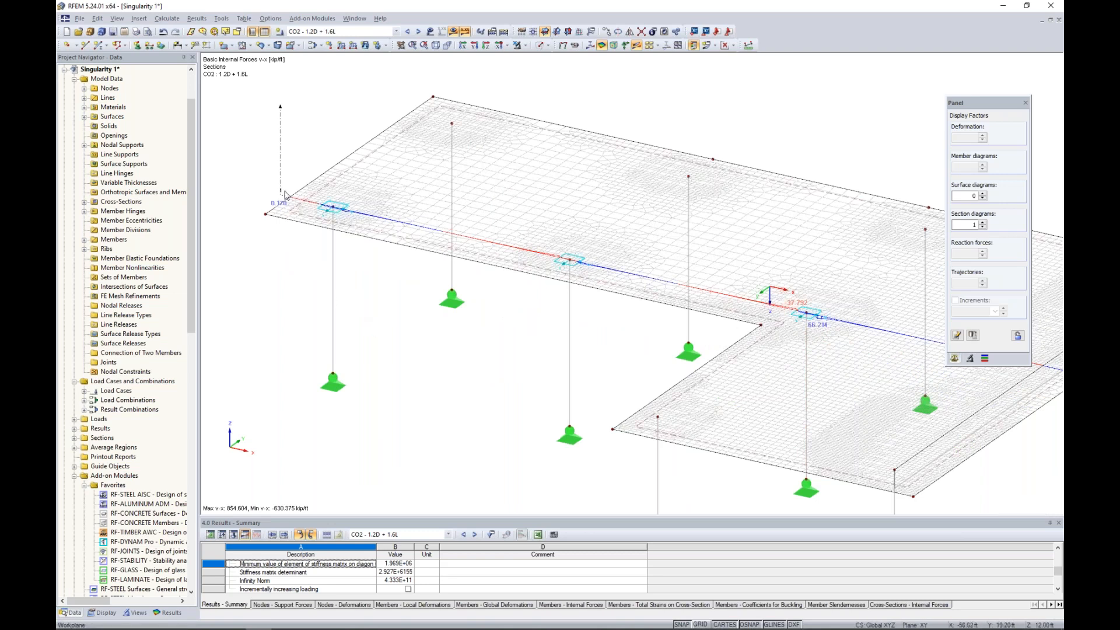
Examine the section's result diagrams for only the basic internal forces mx, my, vx and vy.
right_click(280, 168)
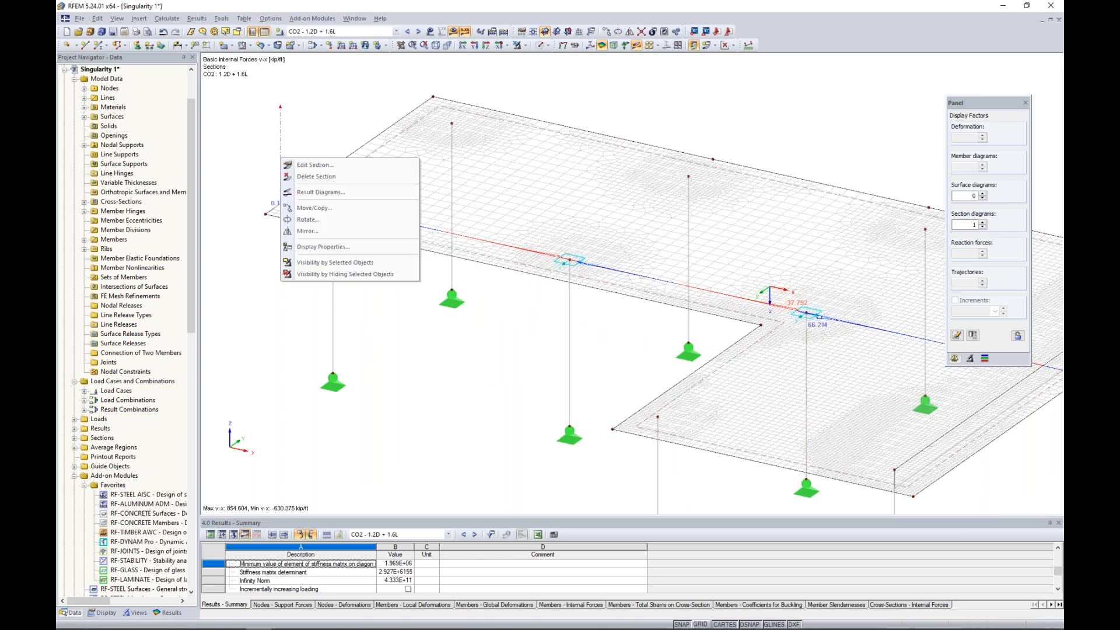
click(302, 198)
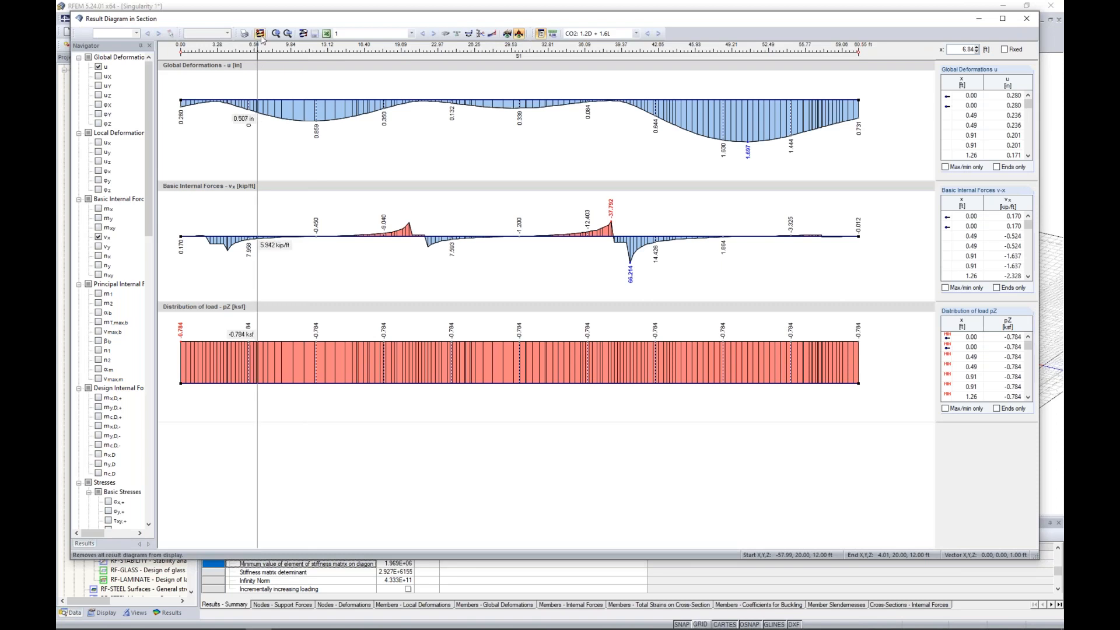
click(260, 34)
click(98, 209)
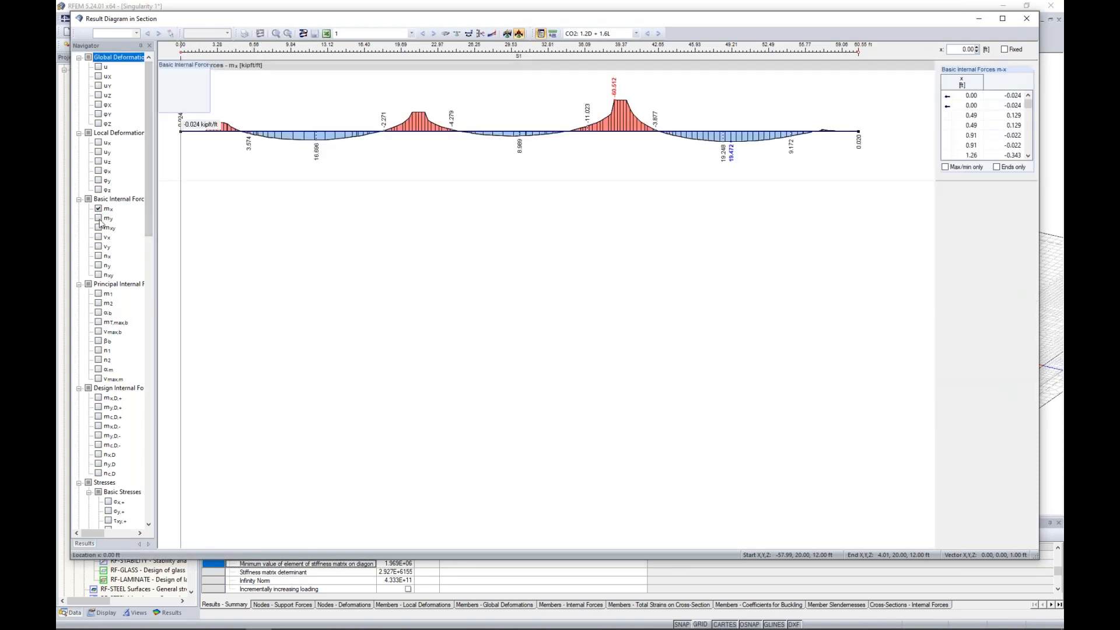
click(99, 218)
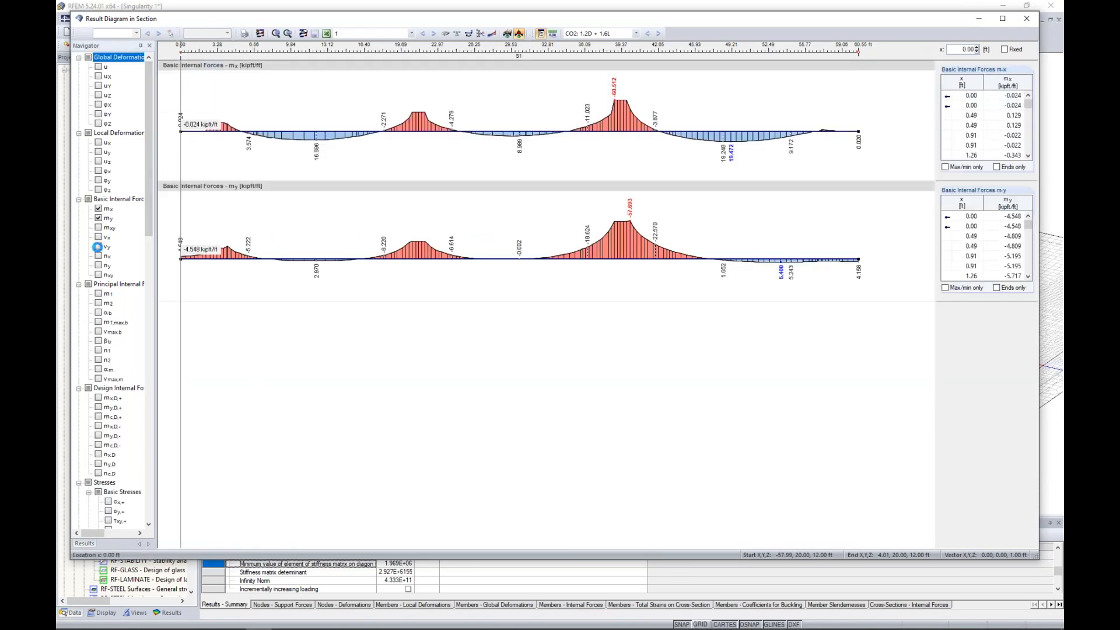
click(99, 236)
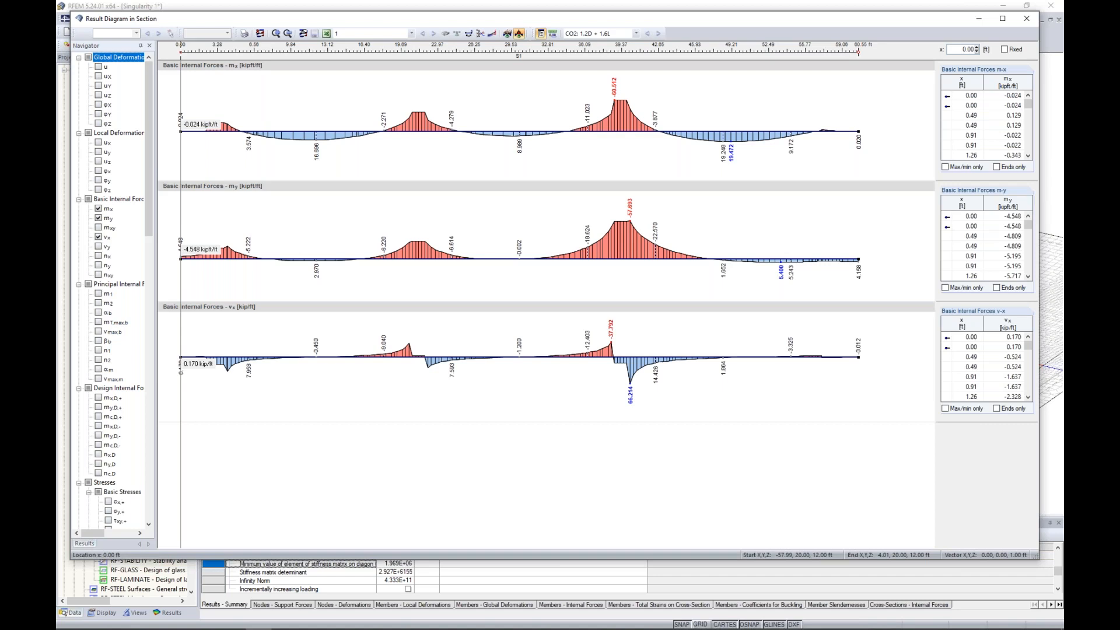
click(99, 247)
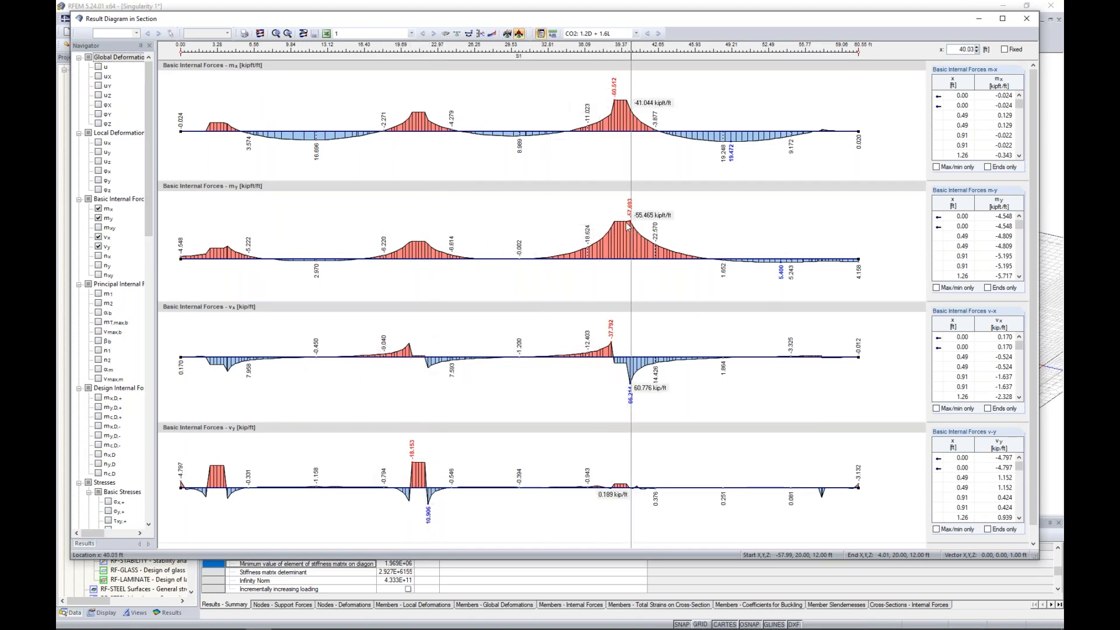
click(1025, 19)
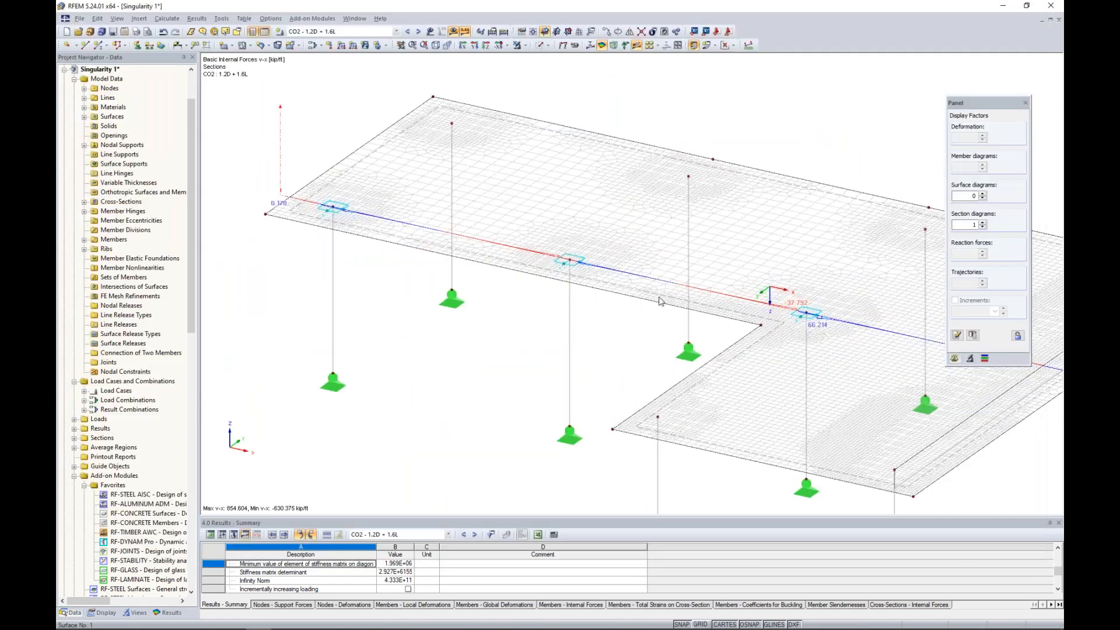
Switch from the slab model to the Singularity 2 model.
scroll(552, 328, down, 2)
middle_drag(534, 310, 490, 271)
scroll(491, 271, down, 1)
scroll(502, 277, down, 1)
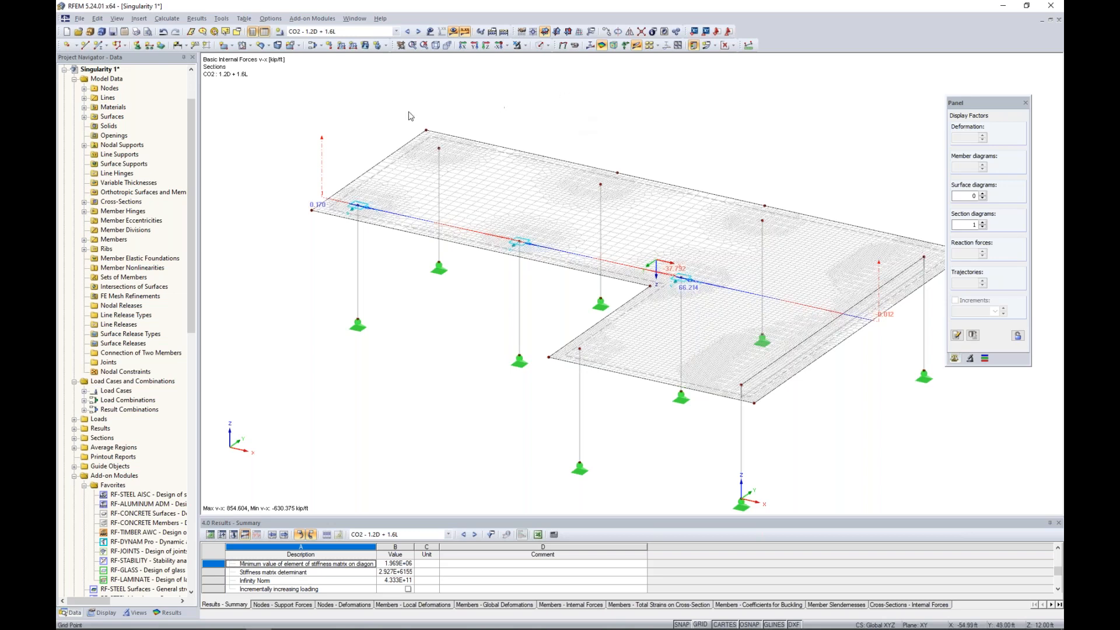
click(362, 22)
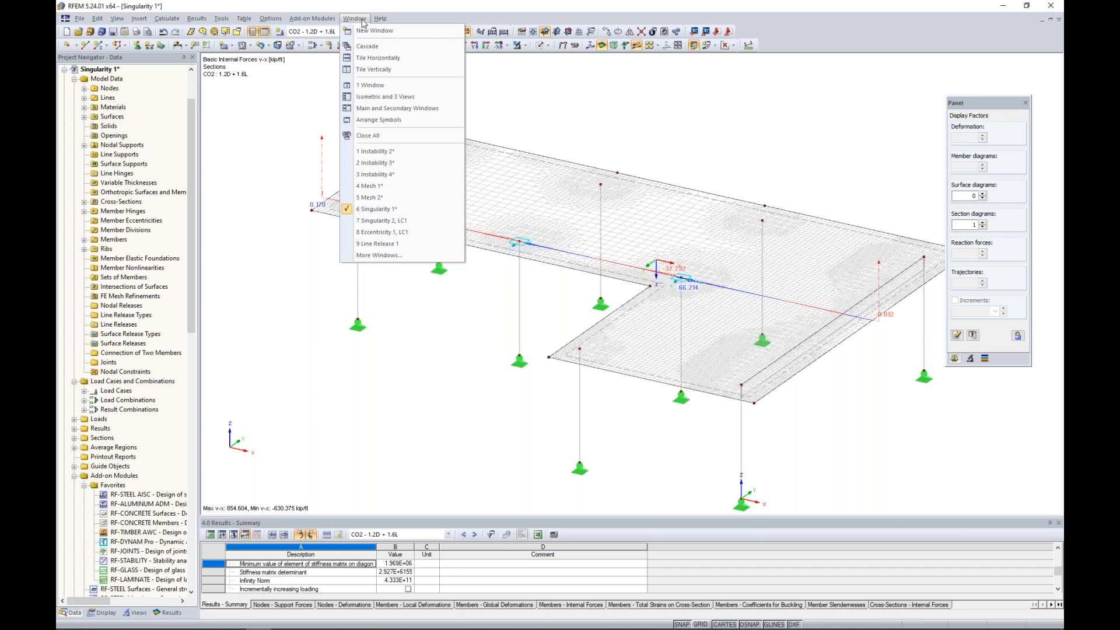
click(390, 222)
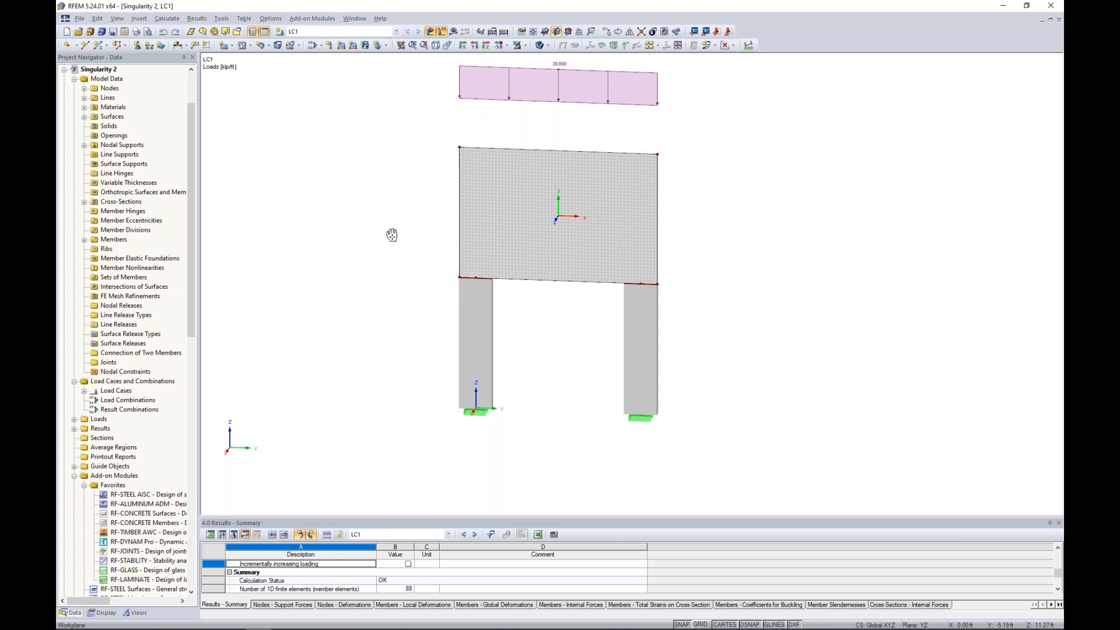
Check the wall surface's material and thickness and the cross-section of the column near the origin.
middle_drag(392, 233, 390, 259)
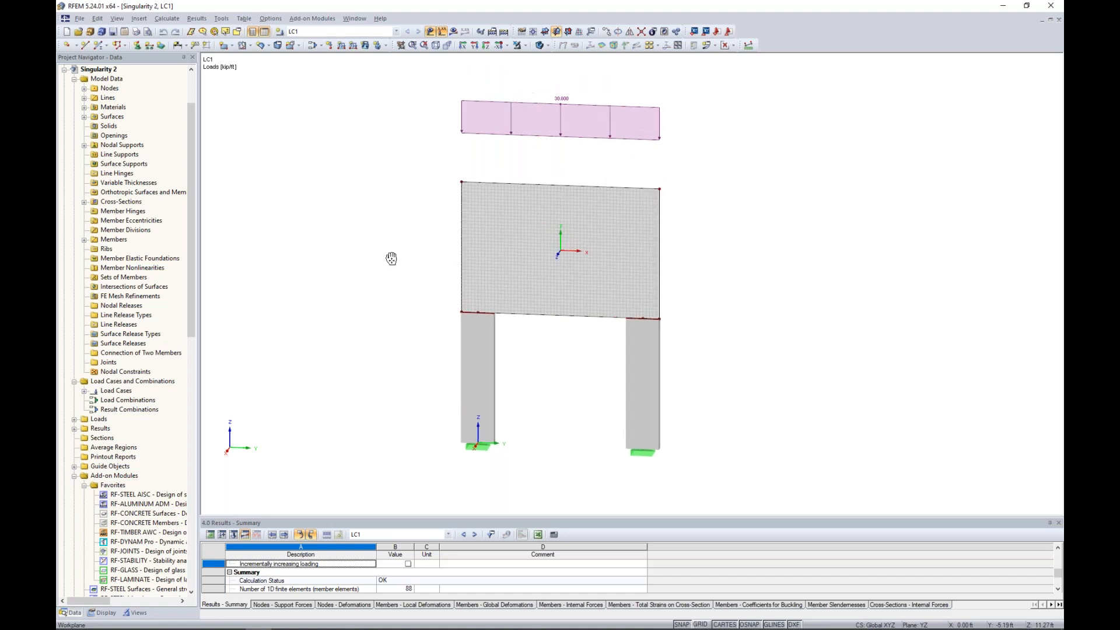
double_click(514, 258)
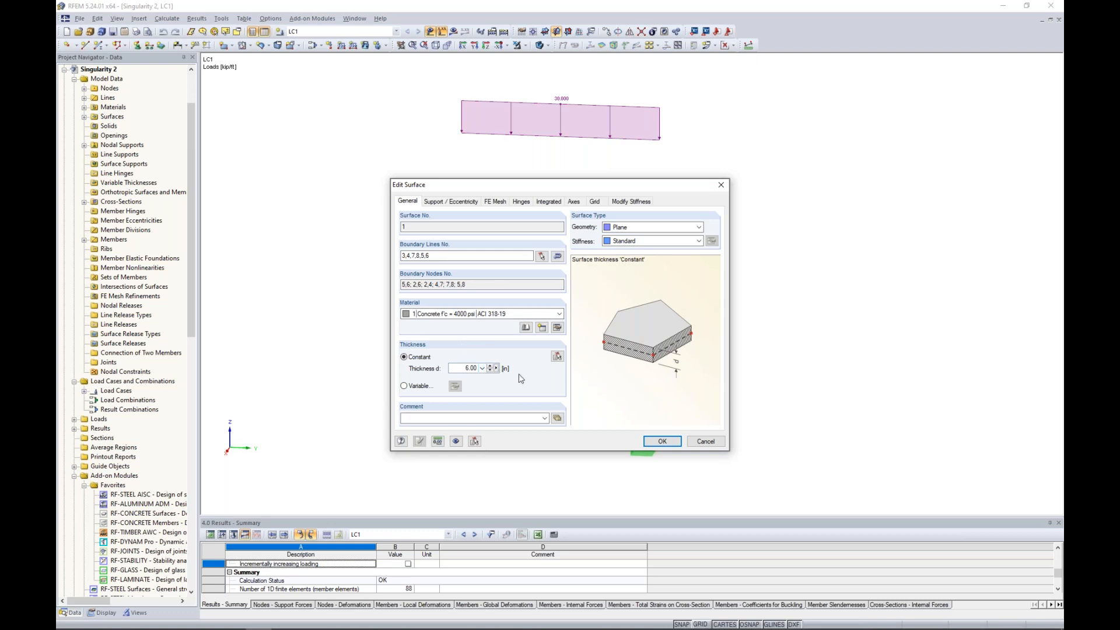
click(662, 441)
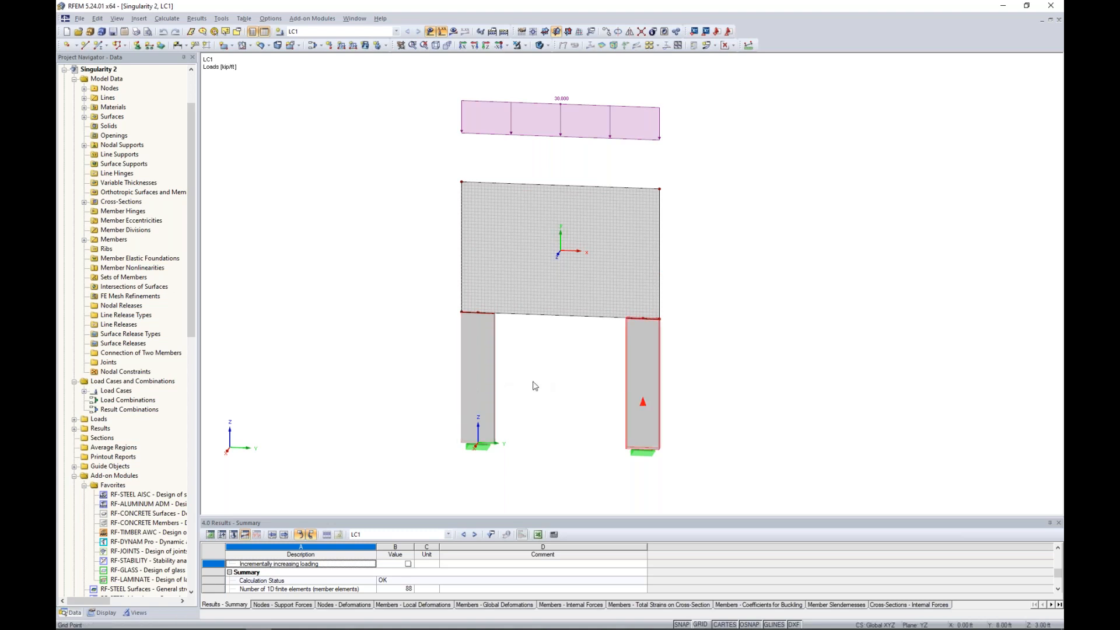
double_click(487, 376)
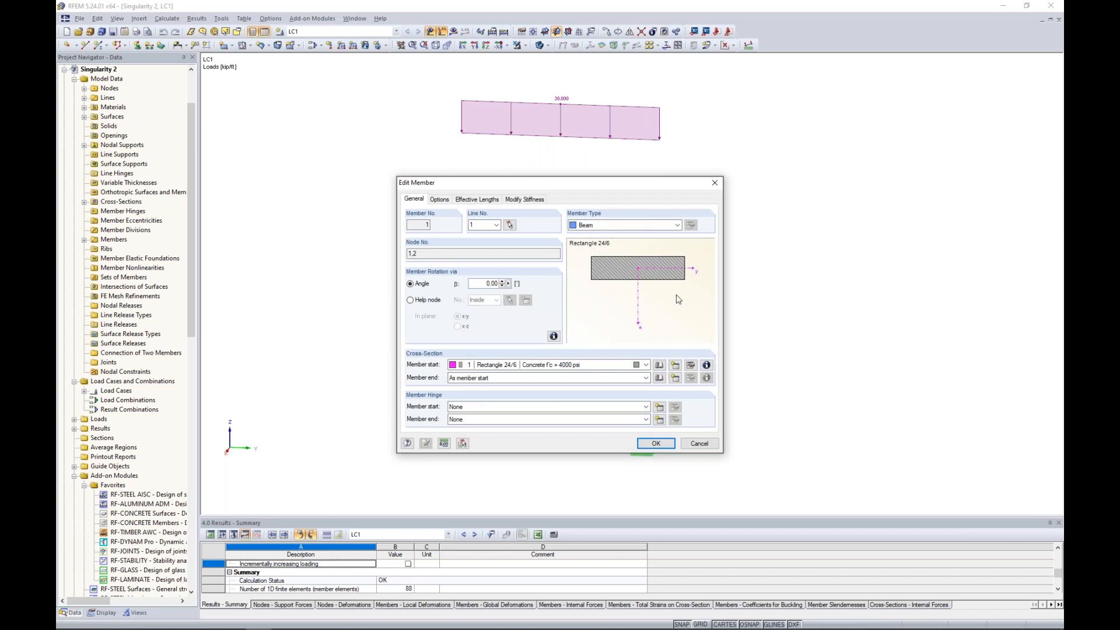
click(705, 446)
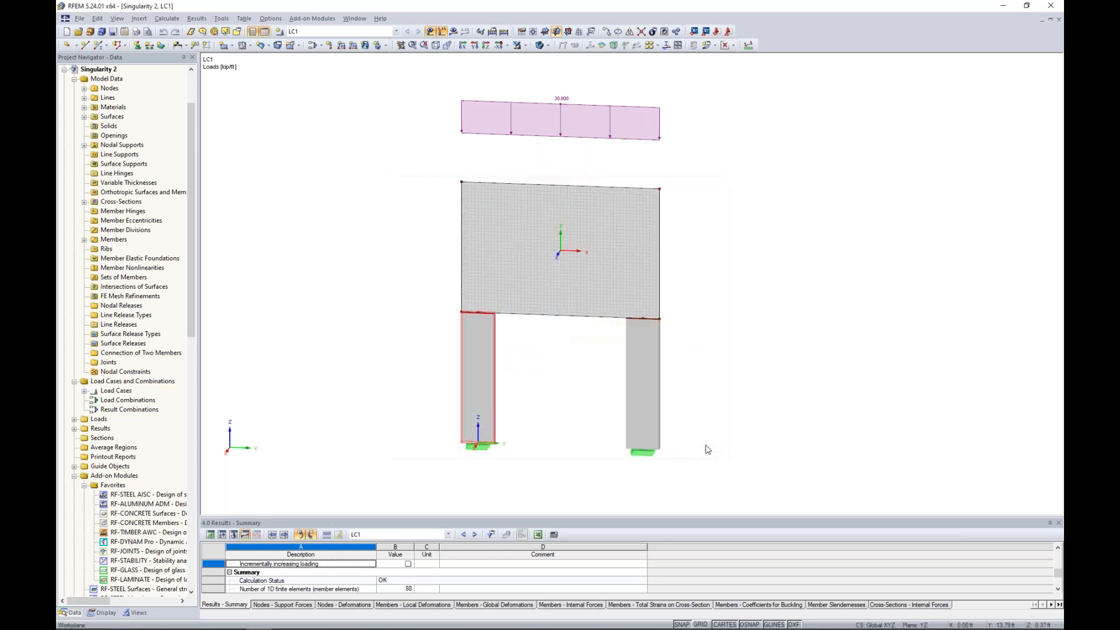
Display the model as a wireframe and inspect the node joining the column near the origin to the wall.
click(547, 46)
click(574, 58)
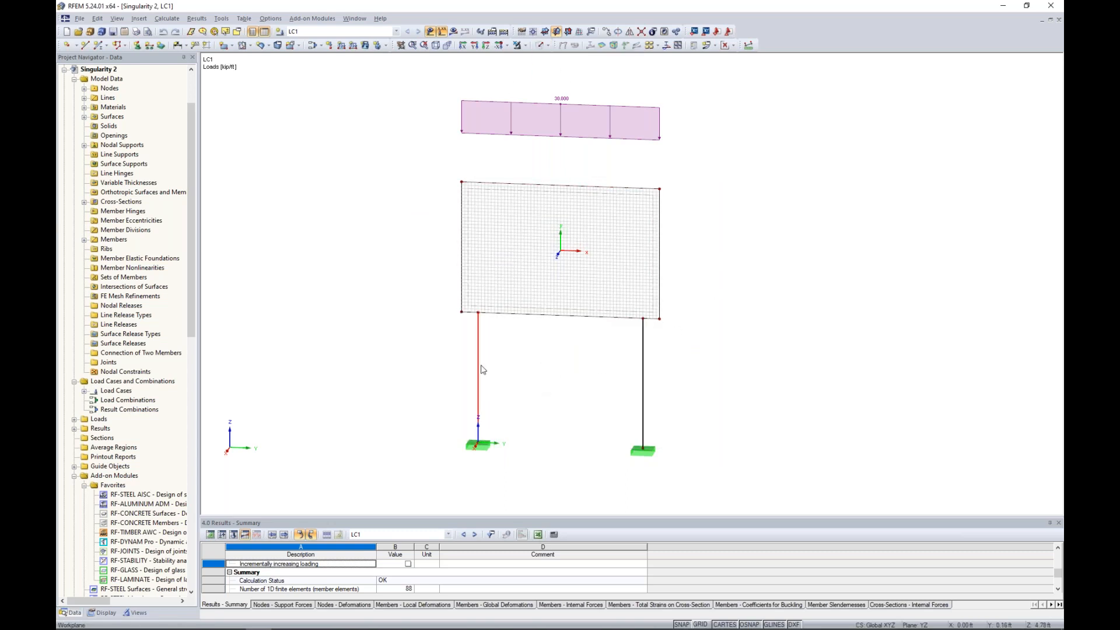
scroll(483, 370, up, 2)
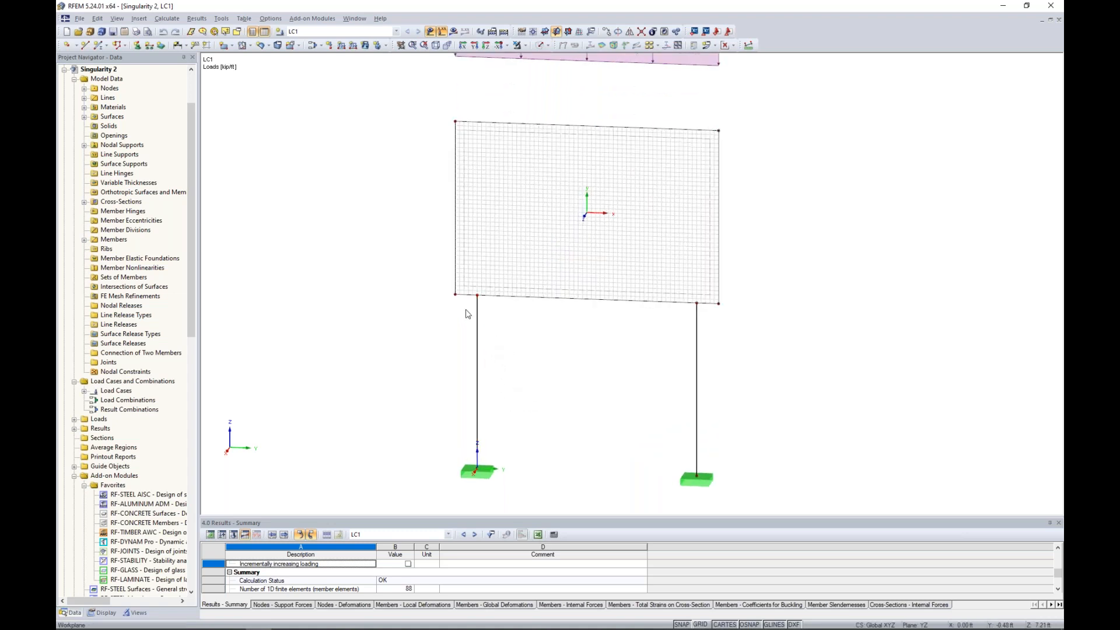
scroll(500, 284, up, 4)
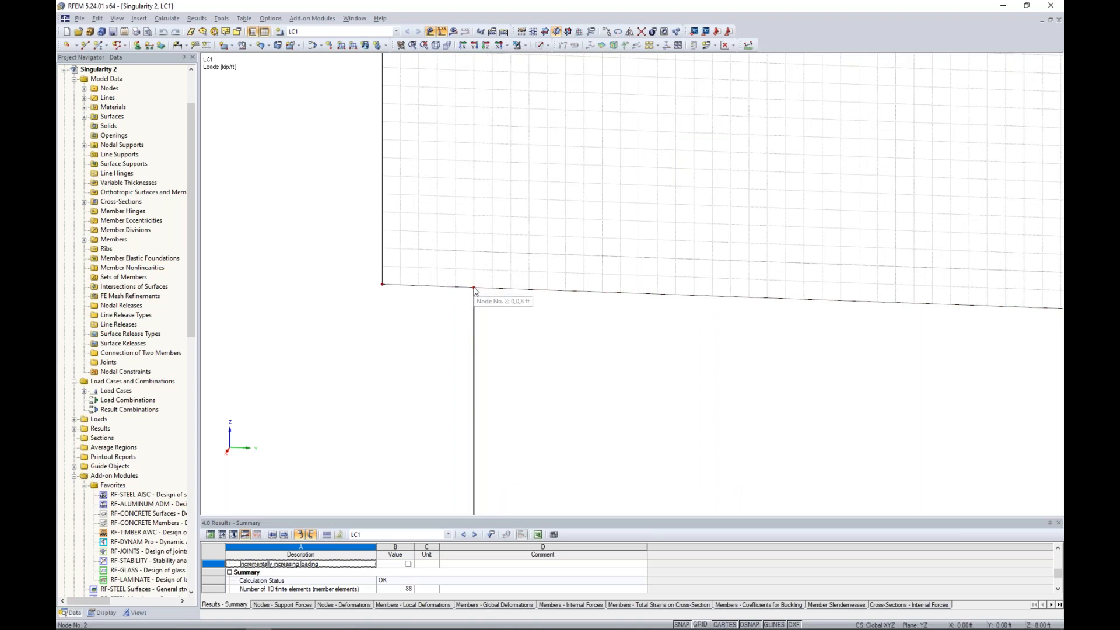
scroll(474, 289, down, 5)
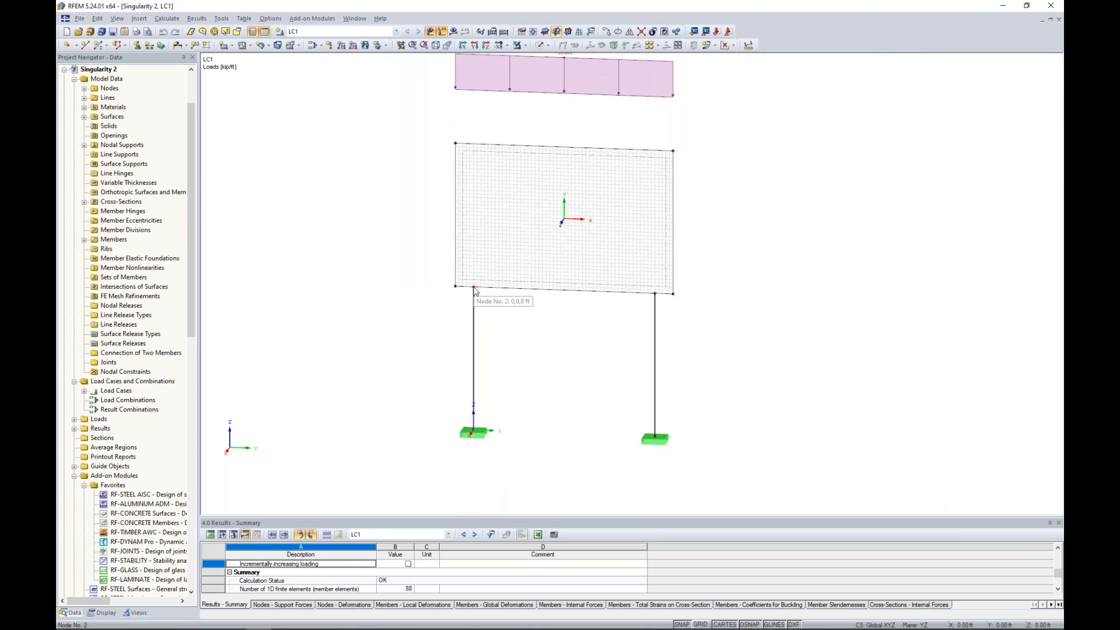
middle_drag(548, 317, 503, 353)
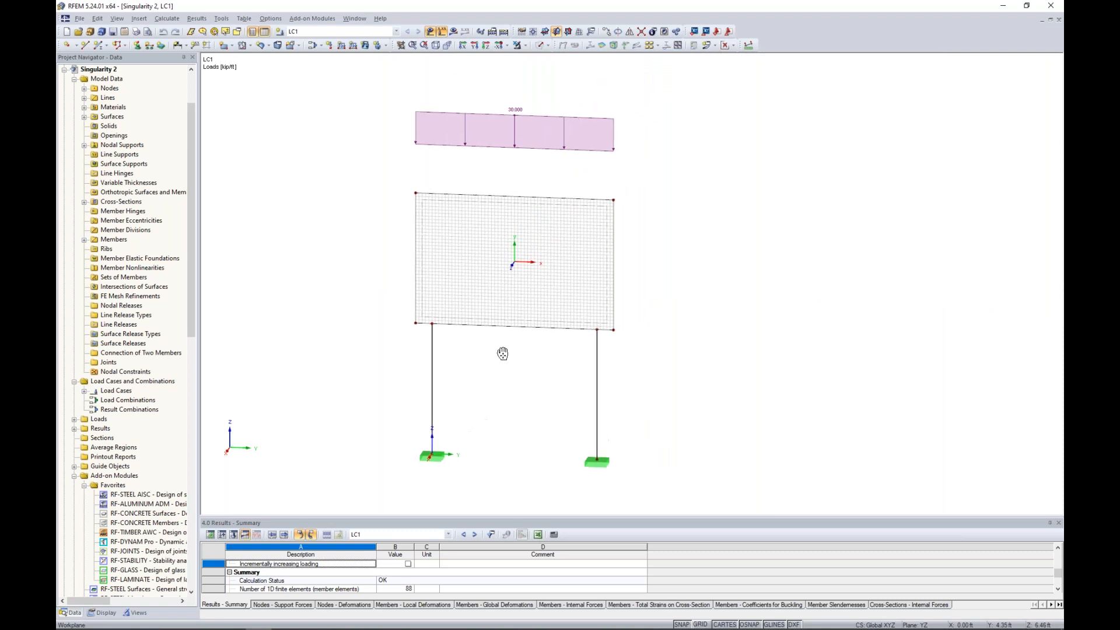
Show the LC1 results and examine the wall's global deformation u where it meets the columns.
click(454, 31)
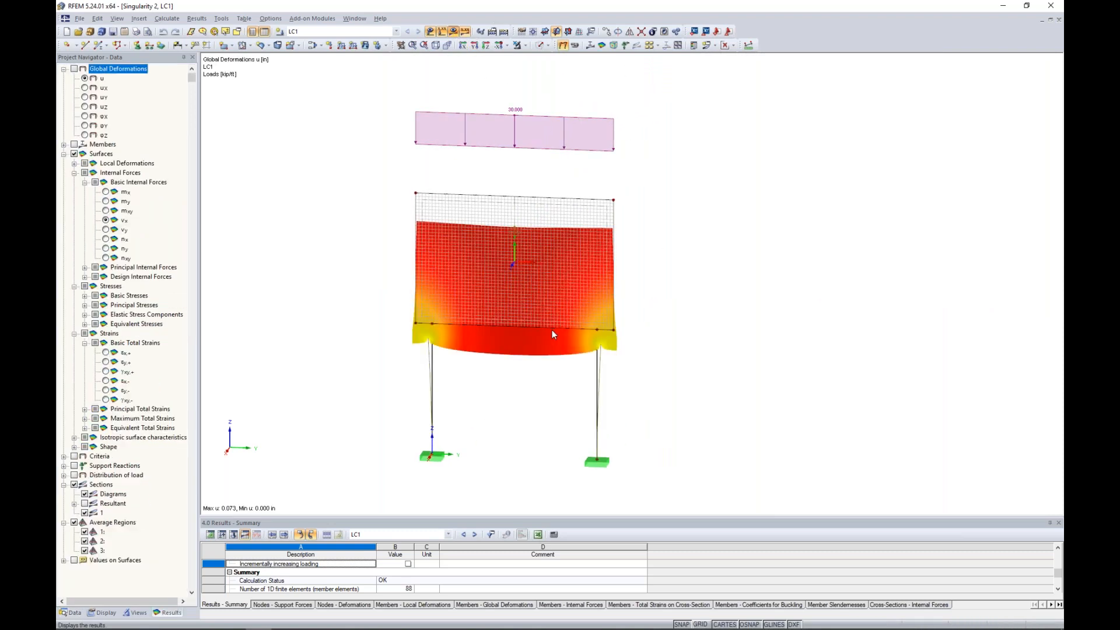
middle_drag(368, 320, 376, 248)
scroll(434, 294, up, 1)
scroll(432, 294, up, 8)
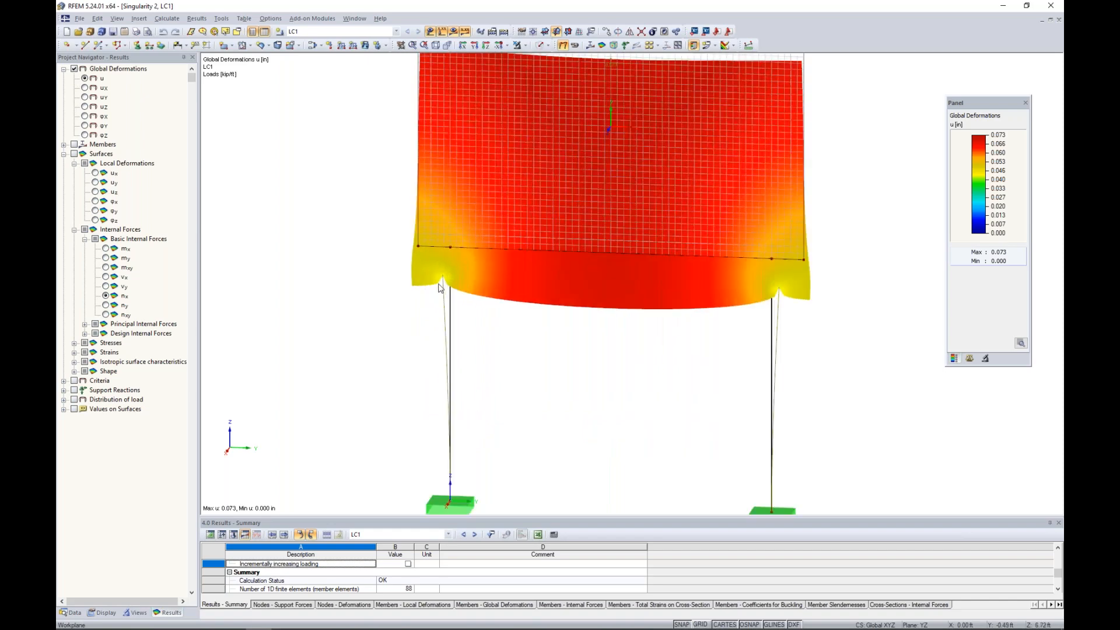
middle_drag(499, 335, 556, 332)
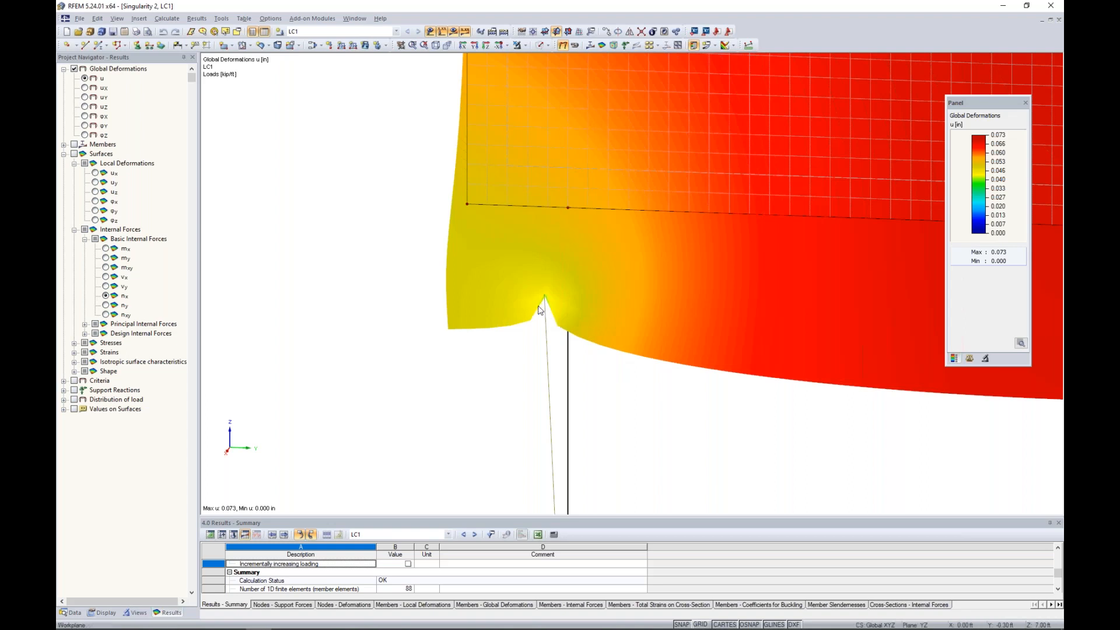
scroll(540, 310, down, 6)
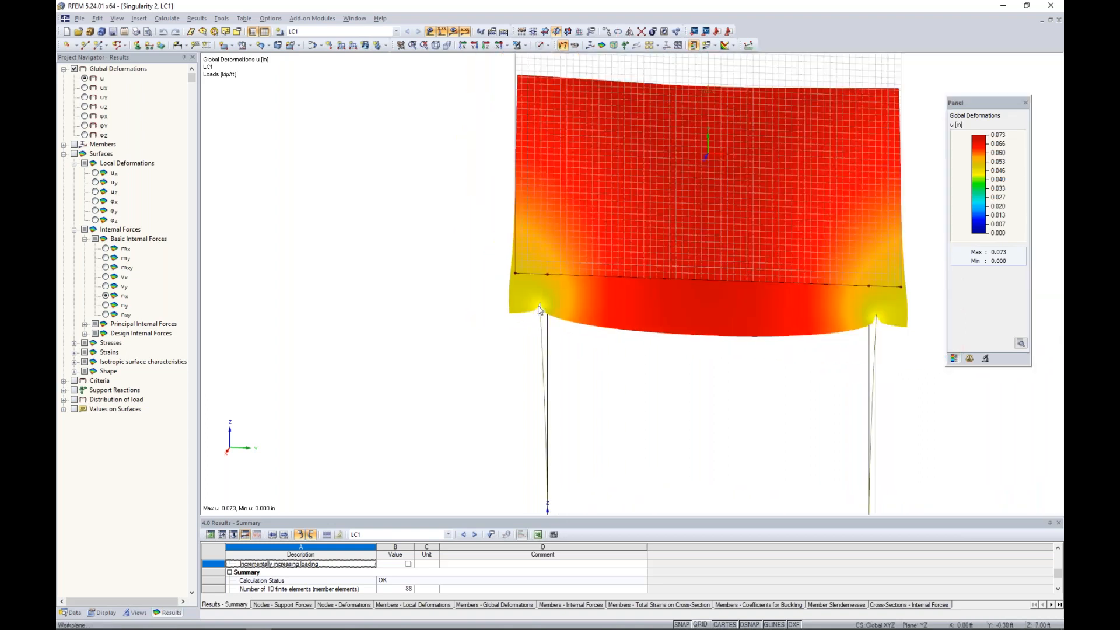
middle_drag(614, 348, 546, 342)
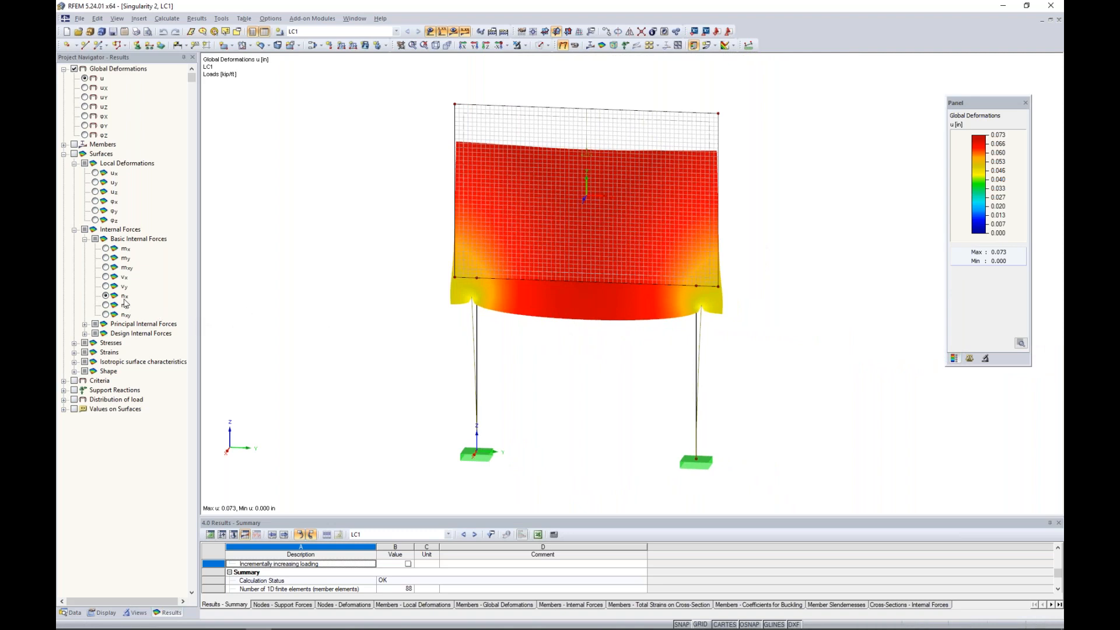
Display the basic internal force ny on the wall and examine the concentrations above the columns.
click(105, 306)
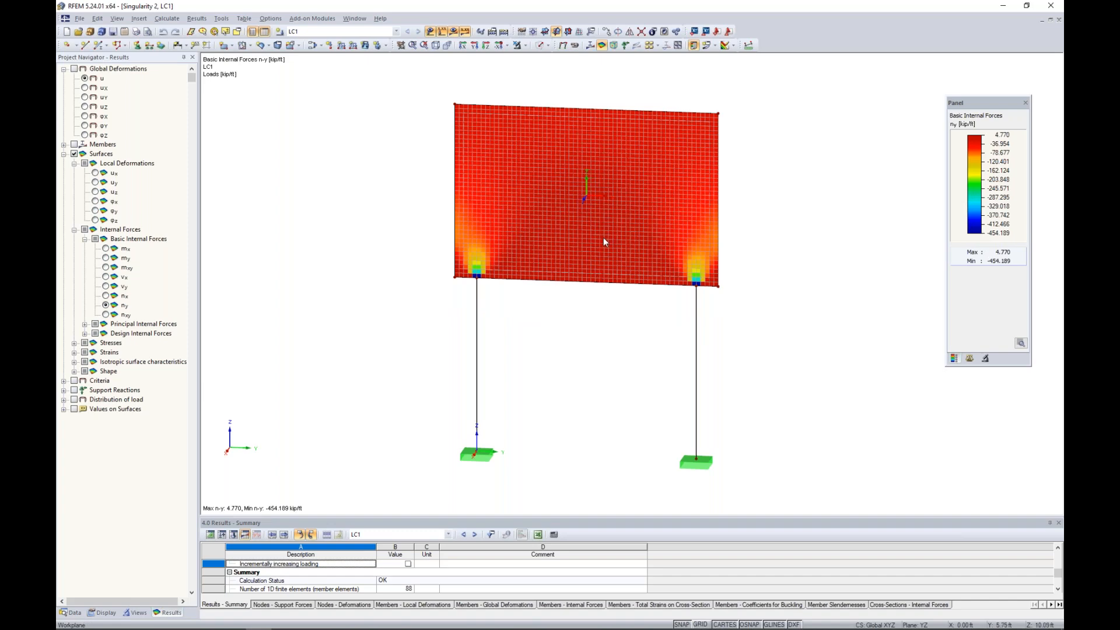
scroll(475, 276, up, 4)
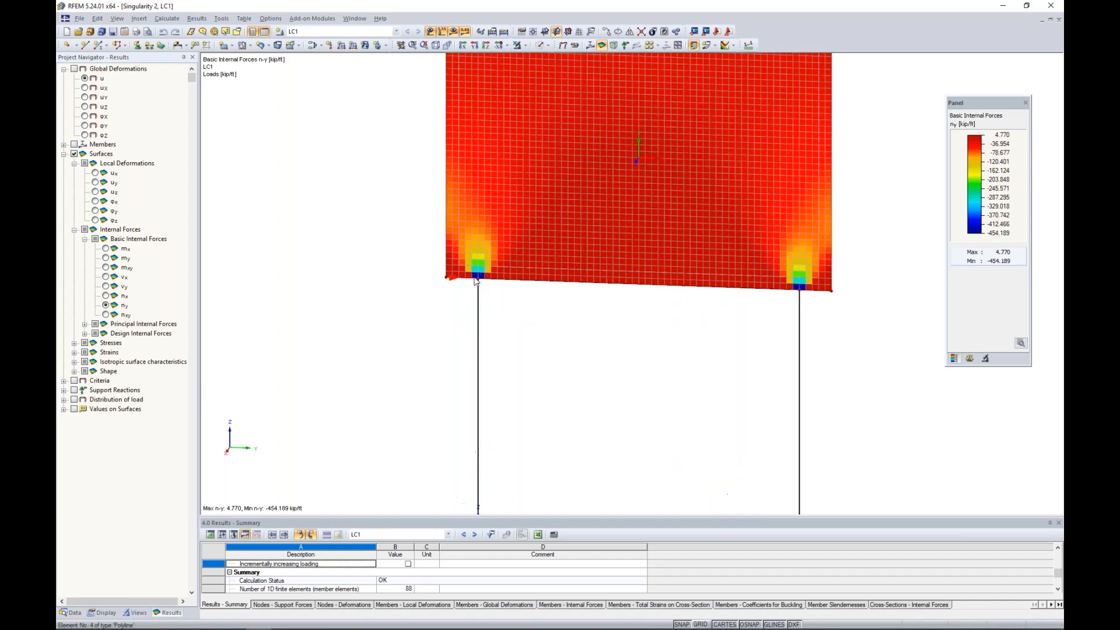
scroll(474, 278, up, 1)
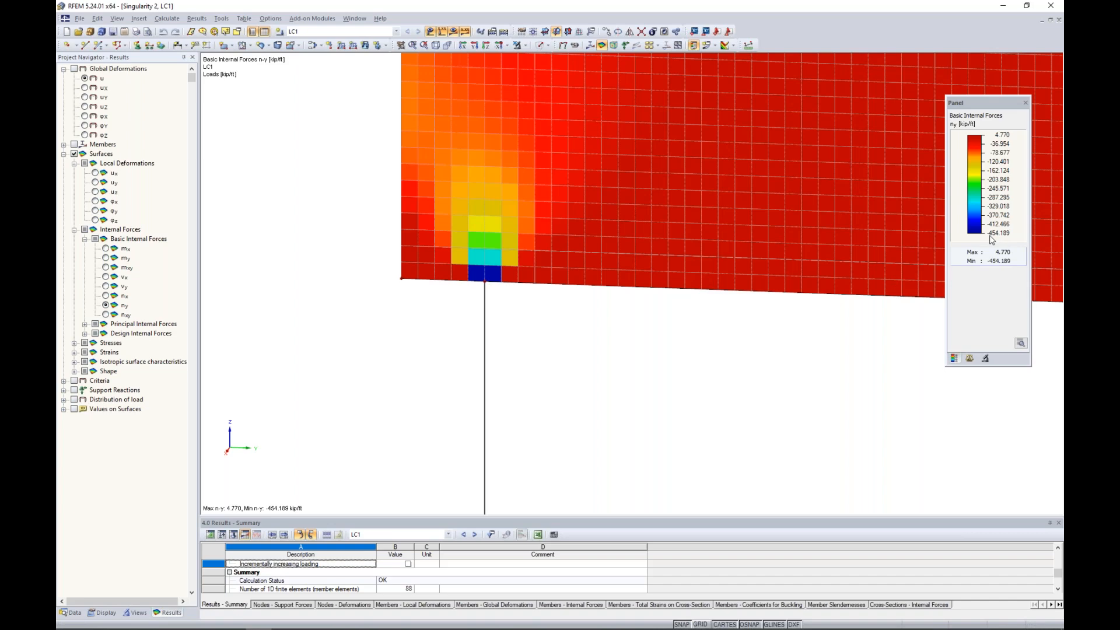
scroll(527, 331, down, 4)
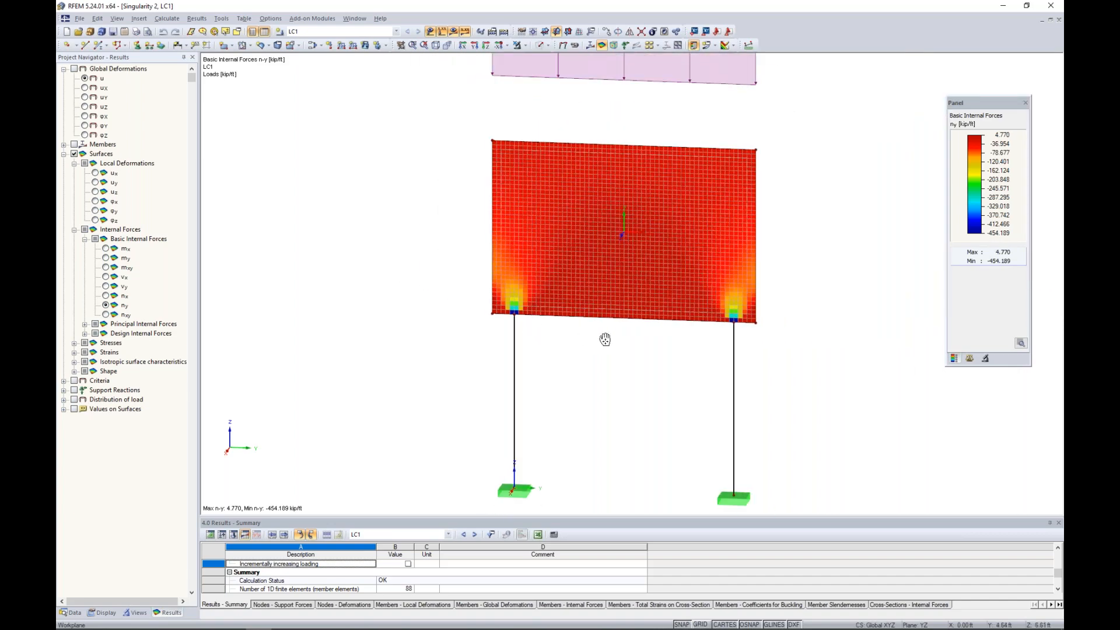
middle_drag(604, 338, 548, 308)
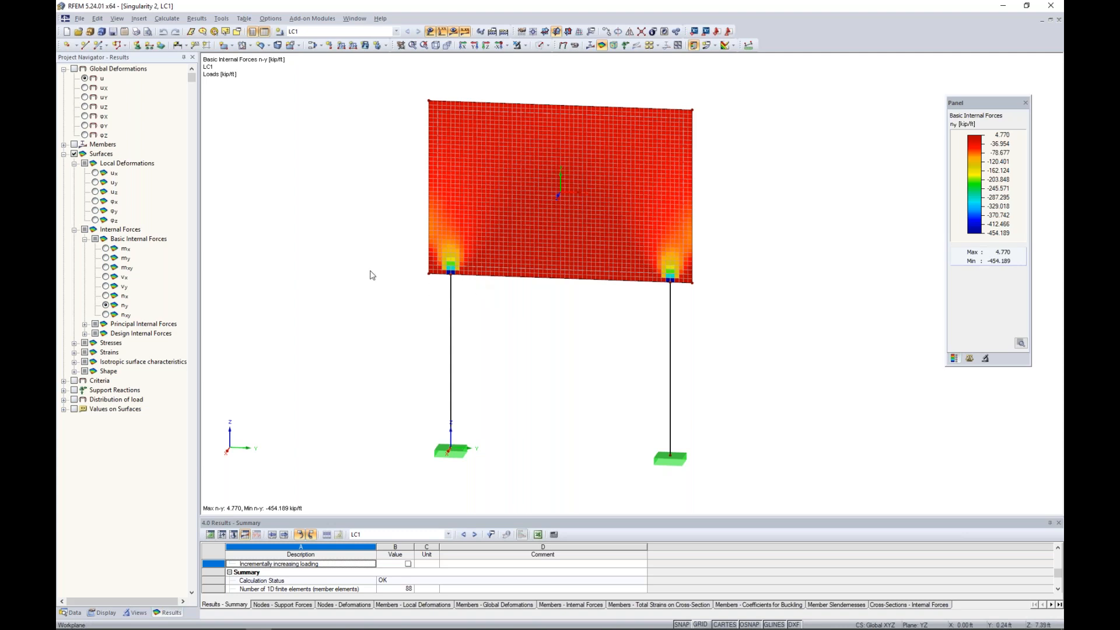
Add a Rigid-type member from the top node of the column near the origin to the wall's adjacent lower corner, discarding existing results.
click(100, 45)
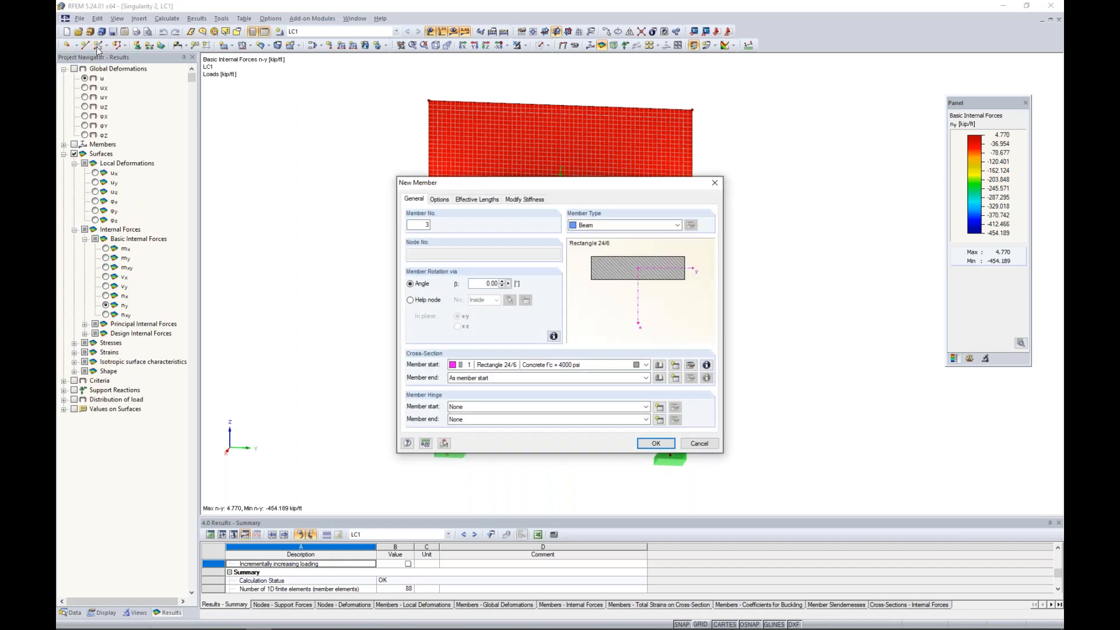
click(601, 226)
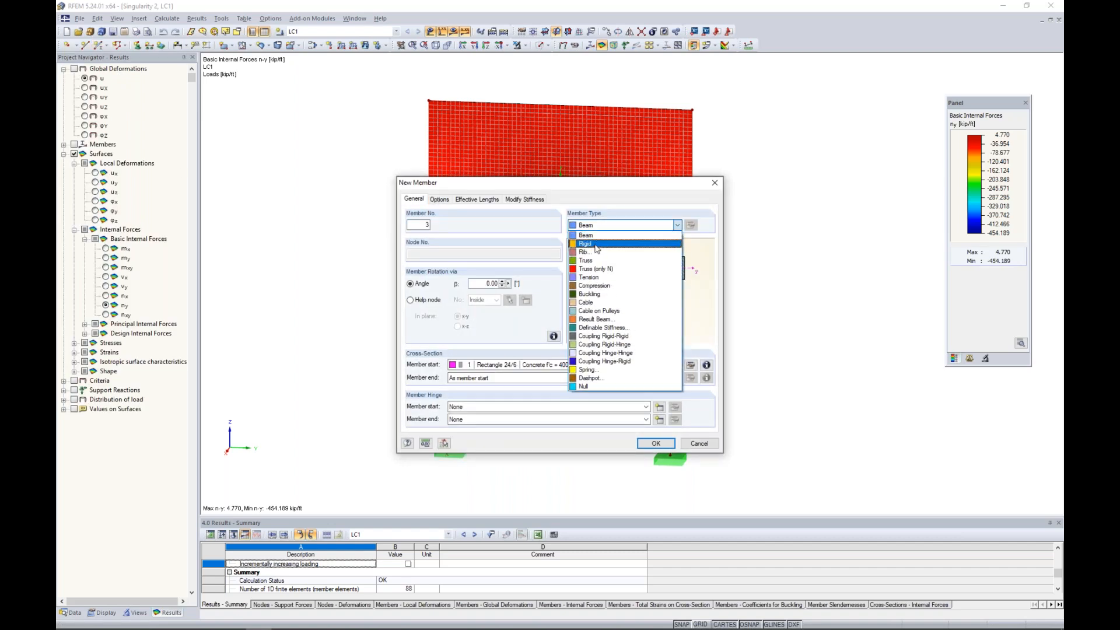
click(596, 244)
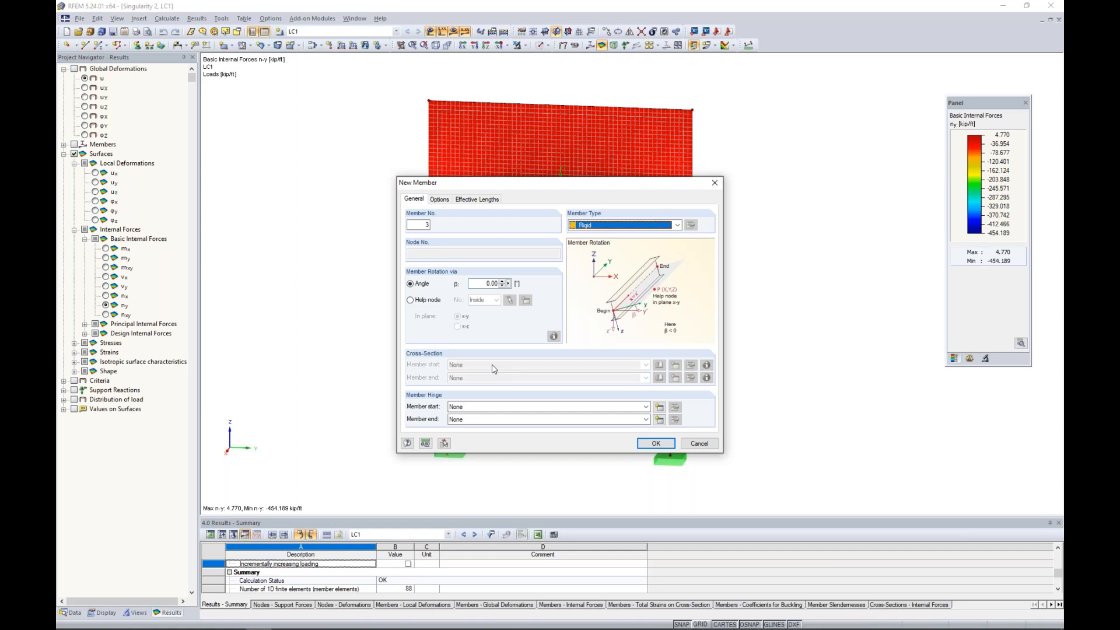
click(655, 443)
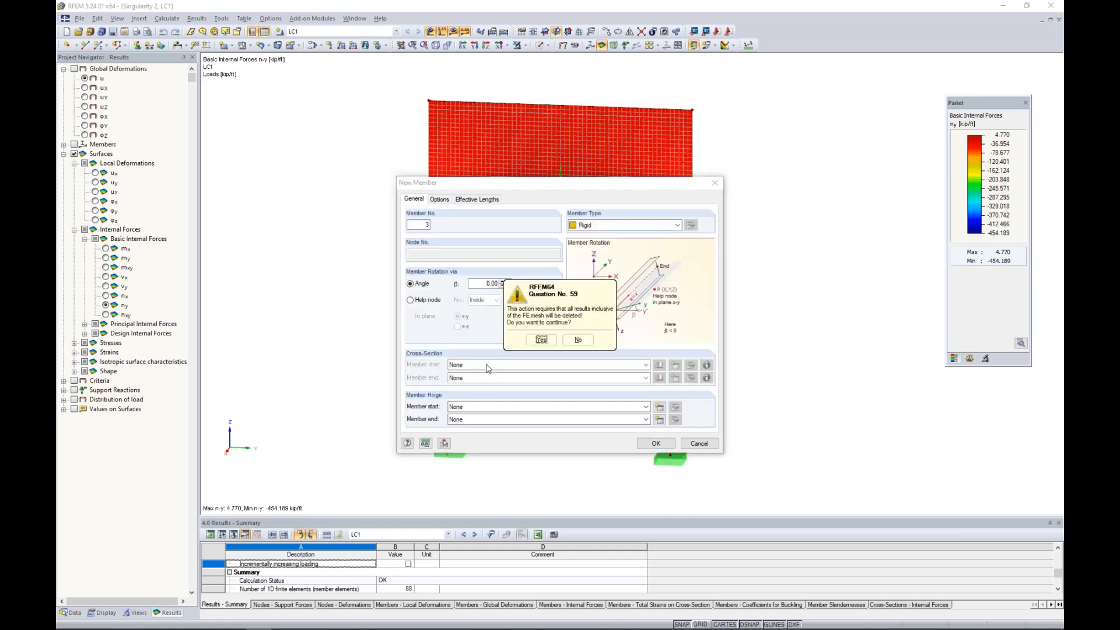
click(544, 343)
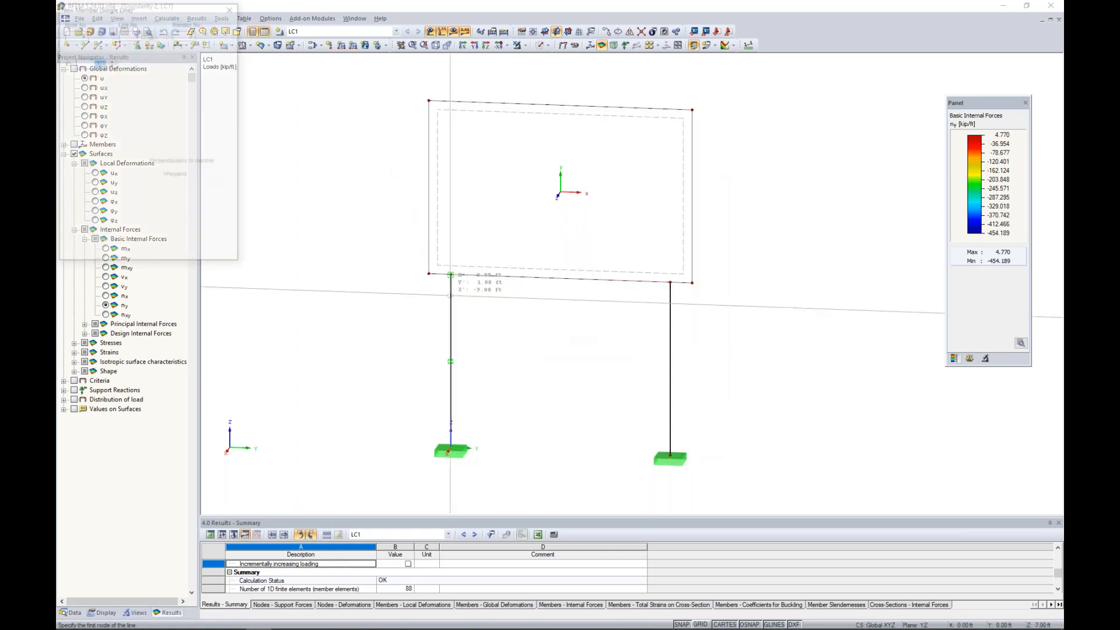
scroll(450, 274, up, 5)
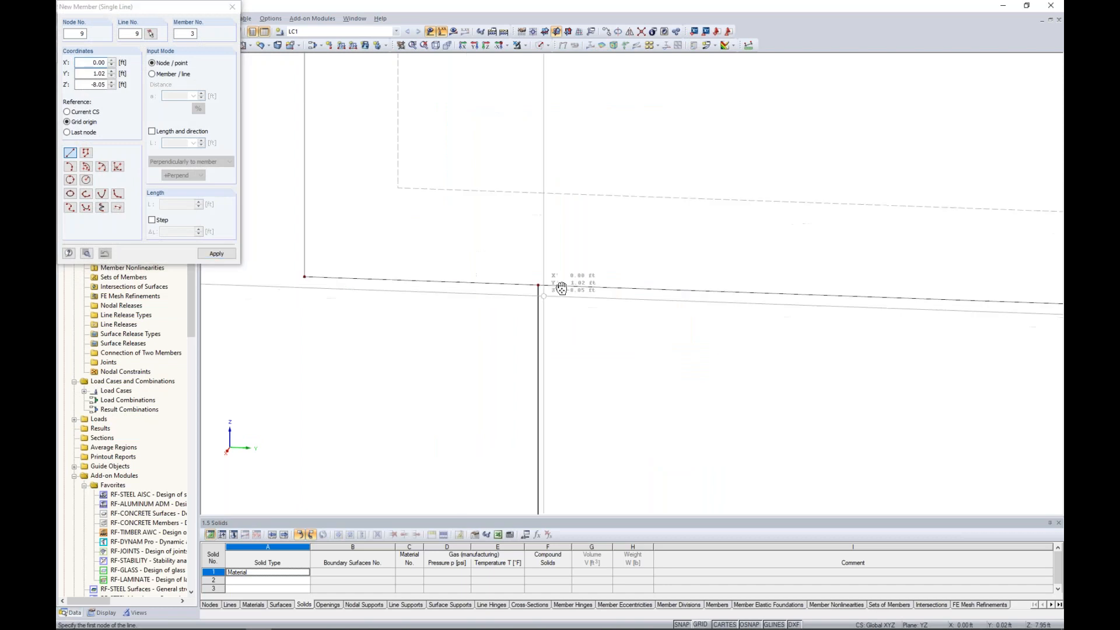
click(685, 245)
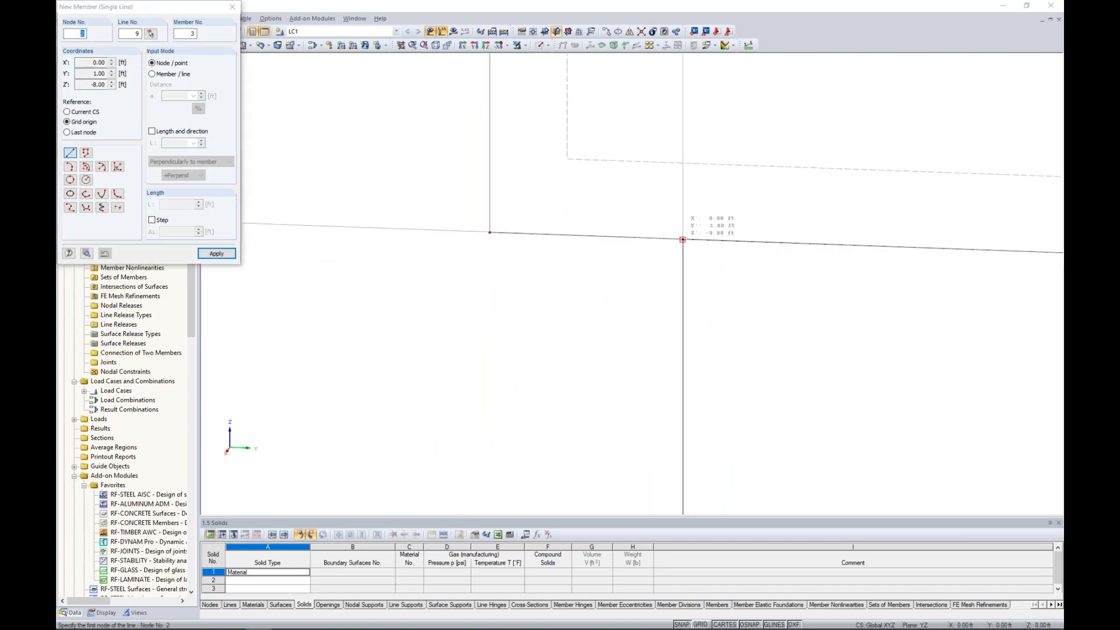
click(489, 232)
Add a second rigid member from the same column's top node along the wall's lower edge to Y 2.00 ft, Z -8.00 ft.
middle_drag(754, 300, 625, 269)
click(551, 208)
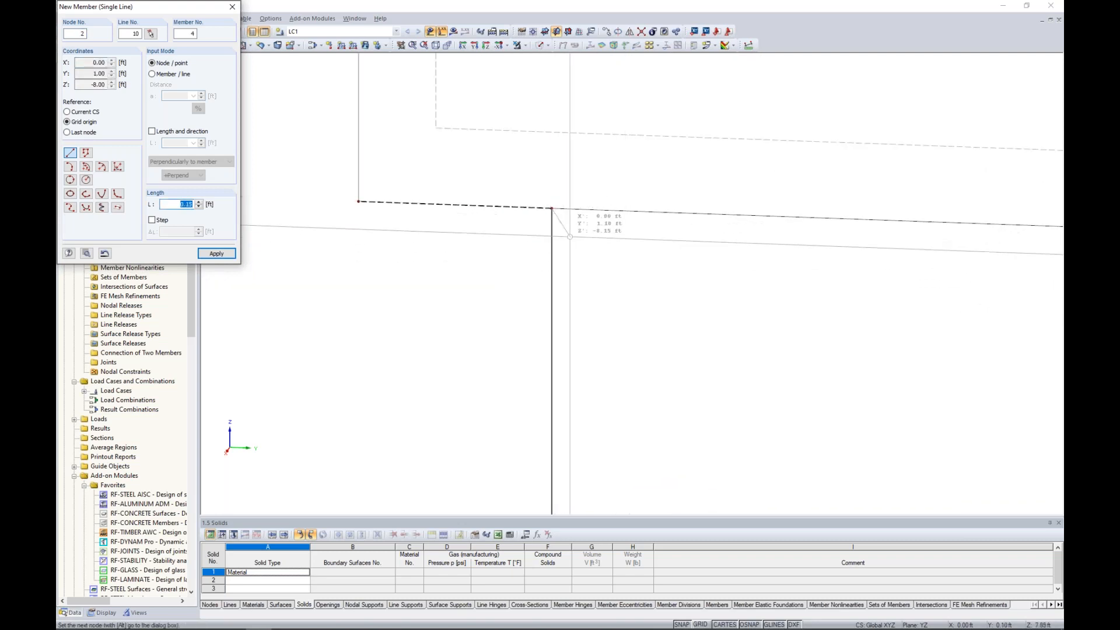
click(731, 215)
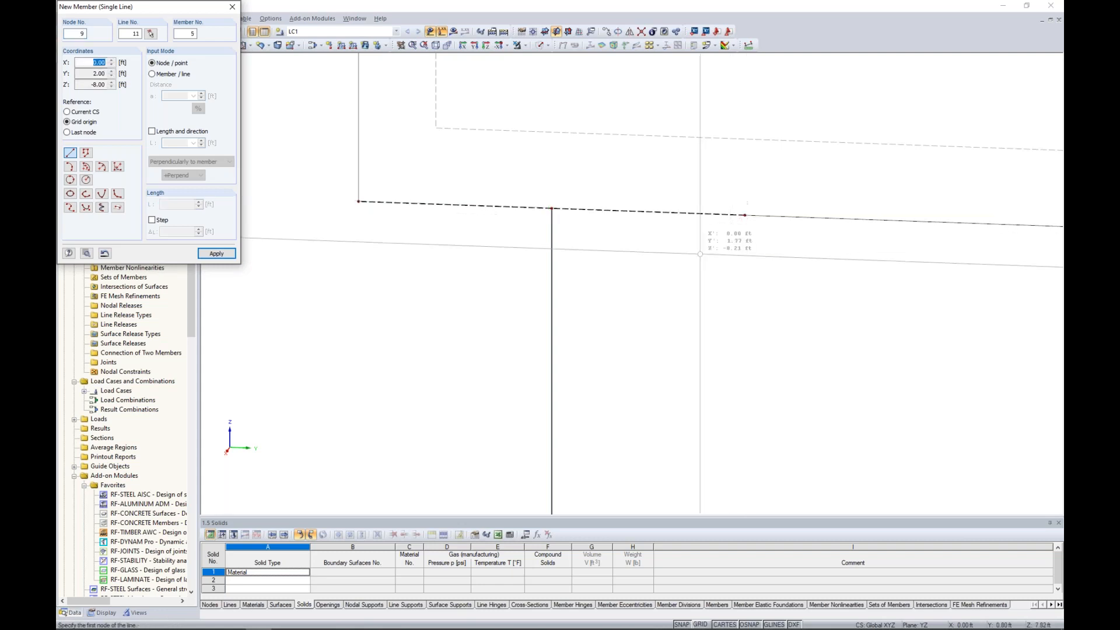
key(Escape)
Check the rigid members in solid display, then copy both to the top node of the other column in wireframe.
scroll(698, 260, down, 7)
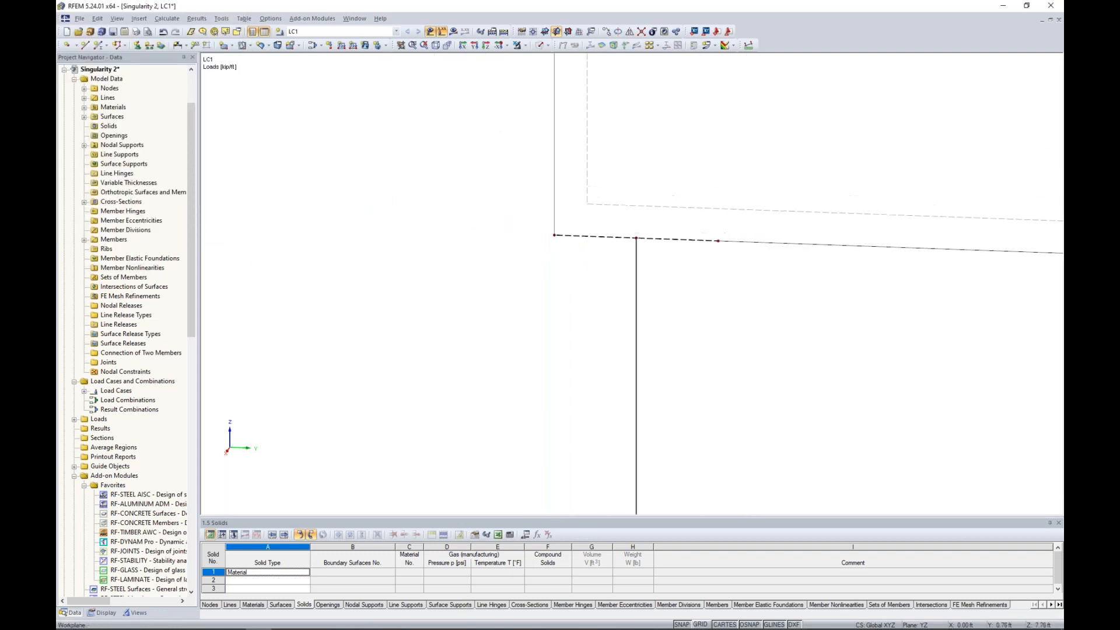
middle_drag(727, 281, 492, 225)
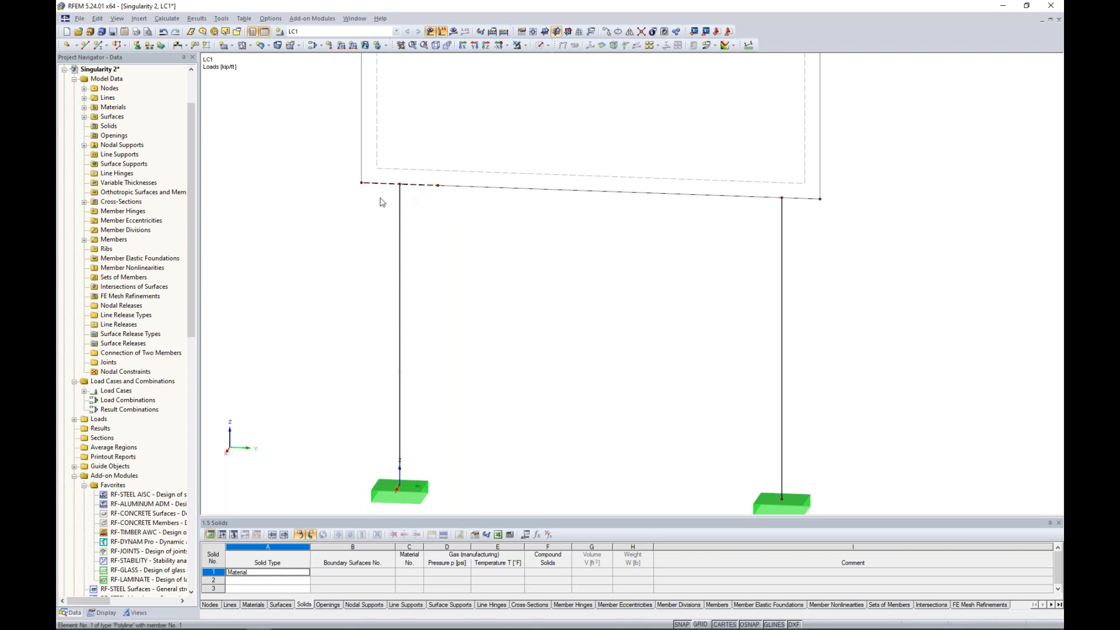
click(541, 45)
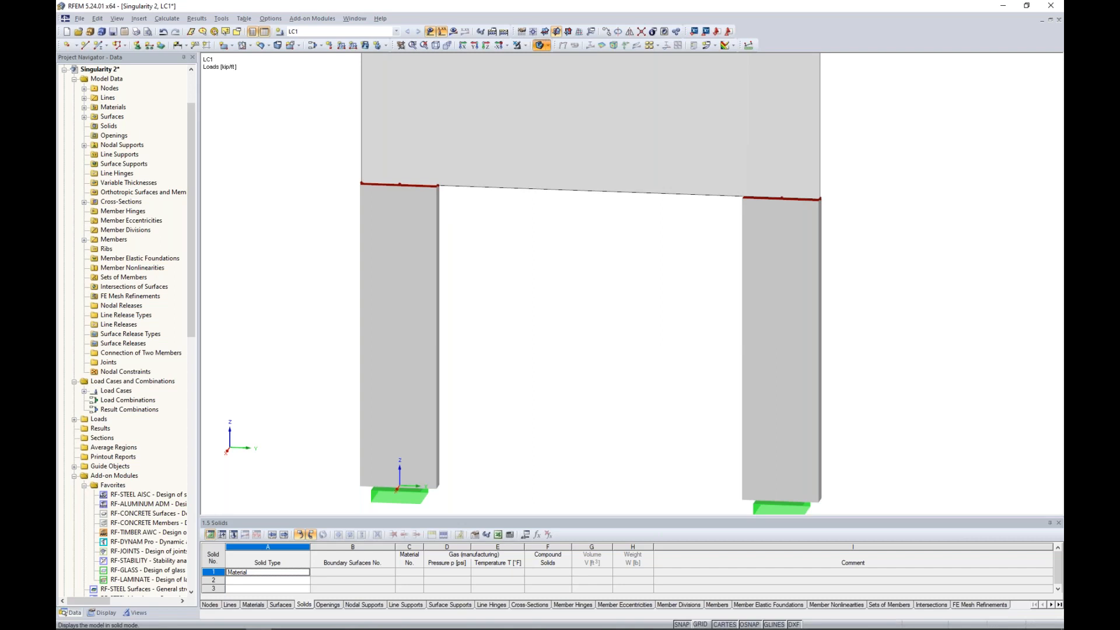
click(541, 45)
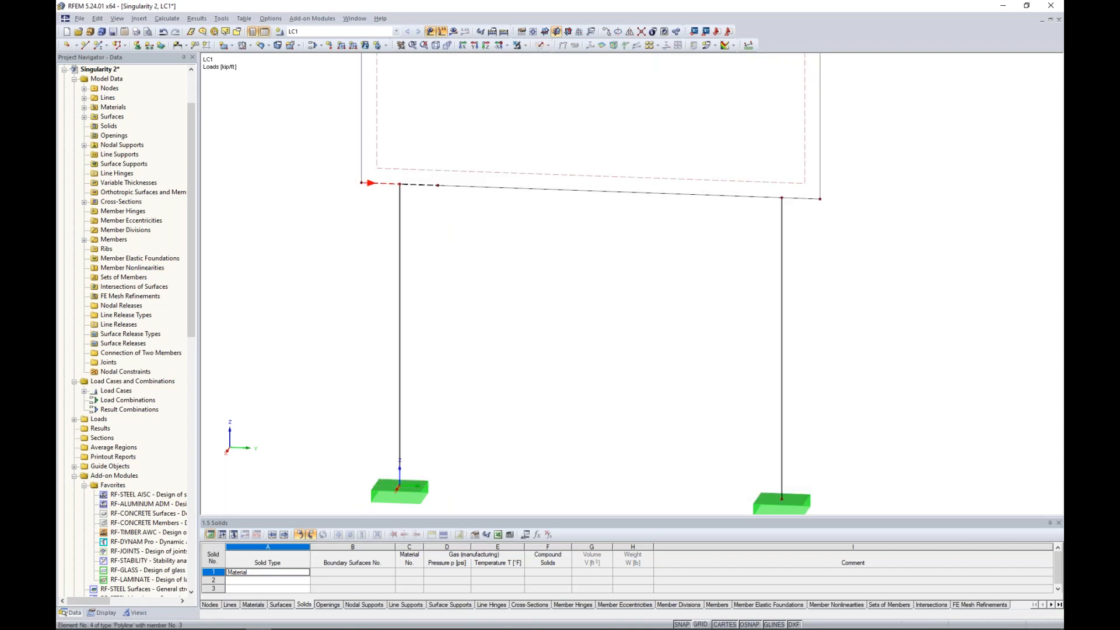
drag(406, 187, 782, 198)
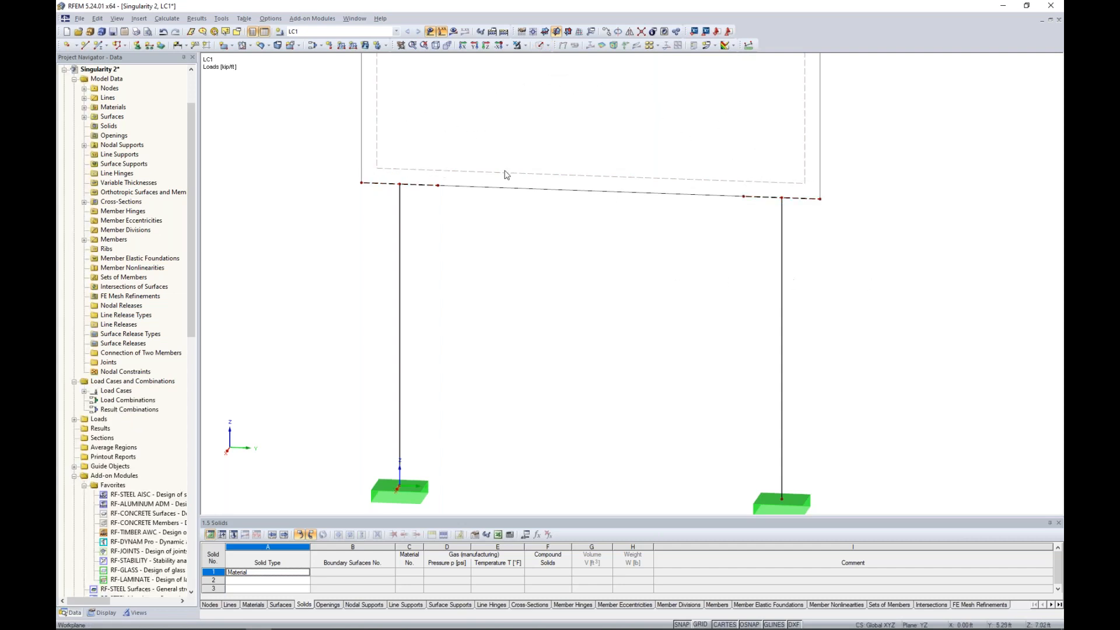
Calculate LC1 for the wall with the added rigid members and show its results.
scroll(838, 275, down, 4)
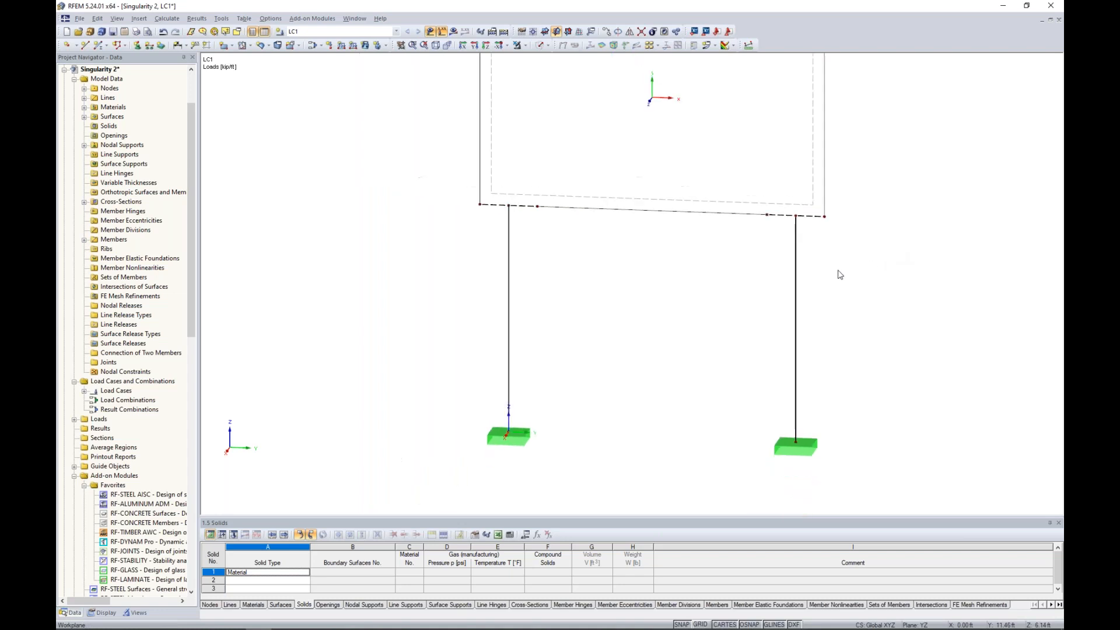
middle_drag(838, 275, 688, 309)
scroll(781, 308, down, 1)
click(454, 32)
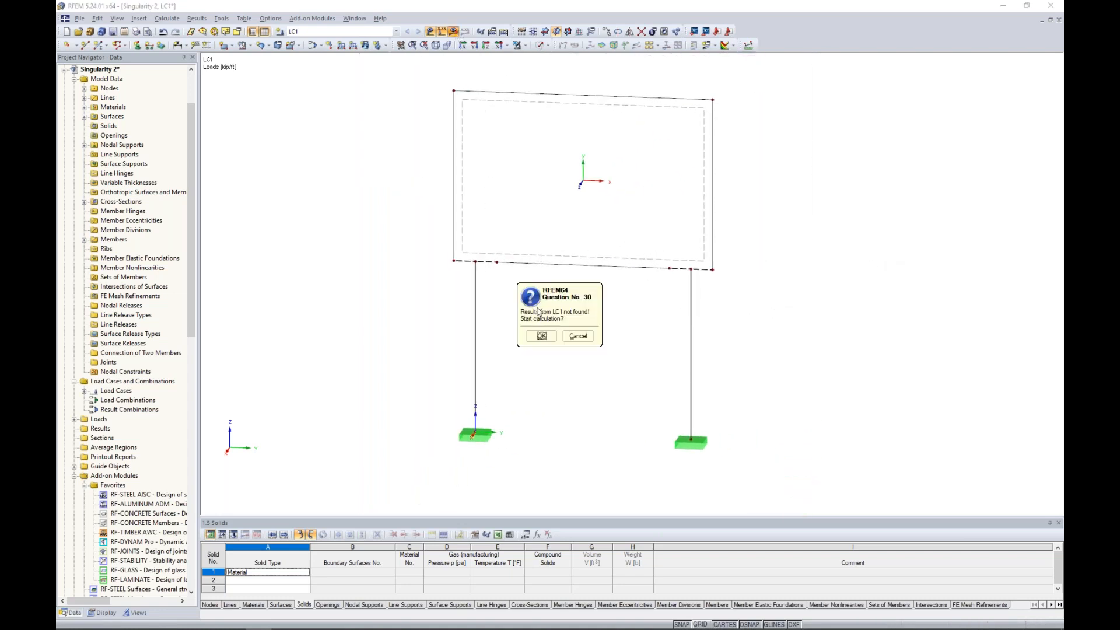
click(542, 344)
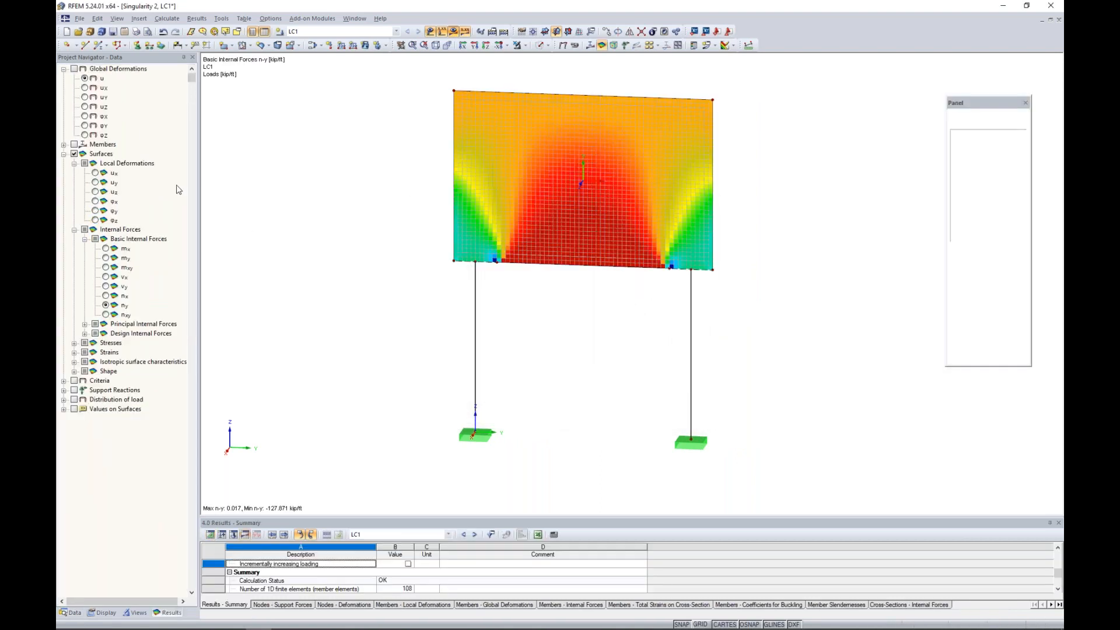
Display the global deformation u and examine the wall's lower edge along the rigid members above the columns.
click(74, 70)
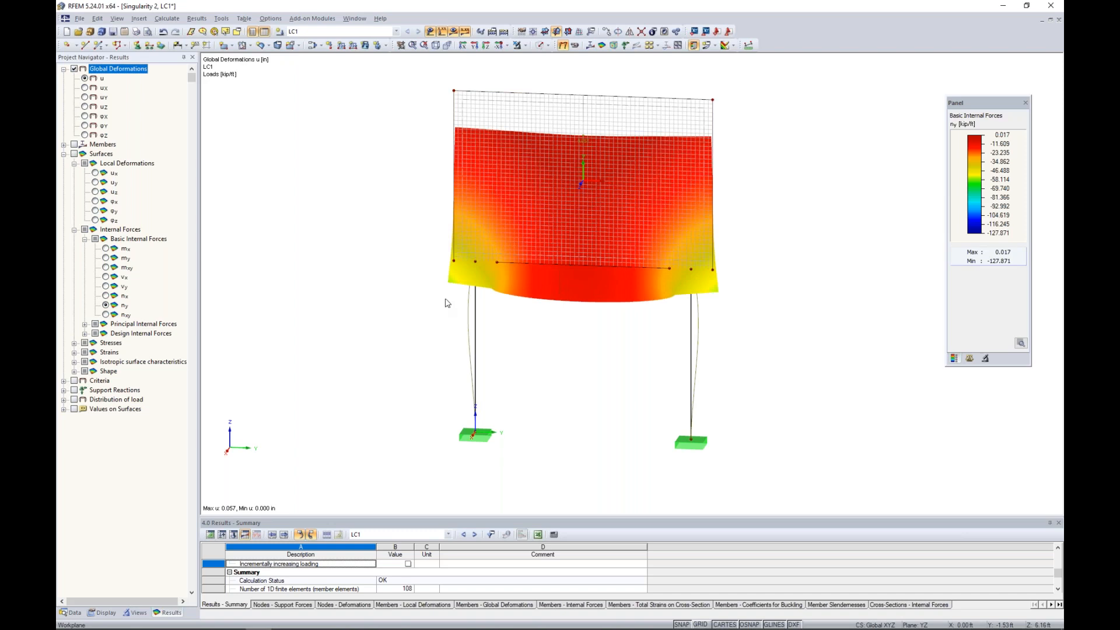
scroll(464, 305, up, 5)
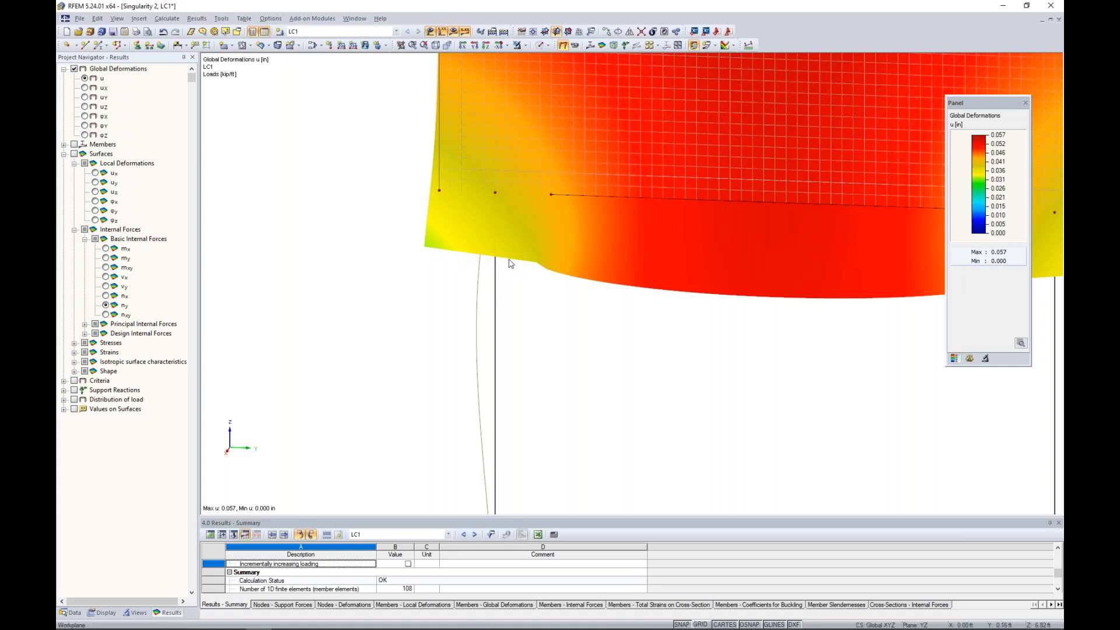
scroll(582, 280, down, 4)
middle_drag(684, 317, 503, 279)
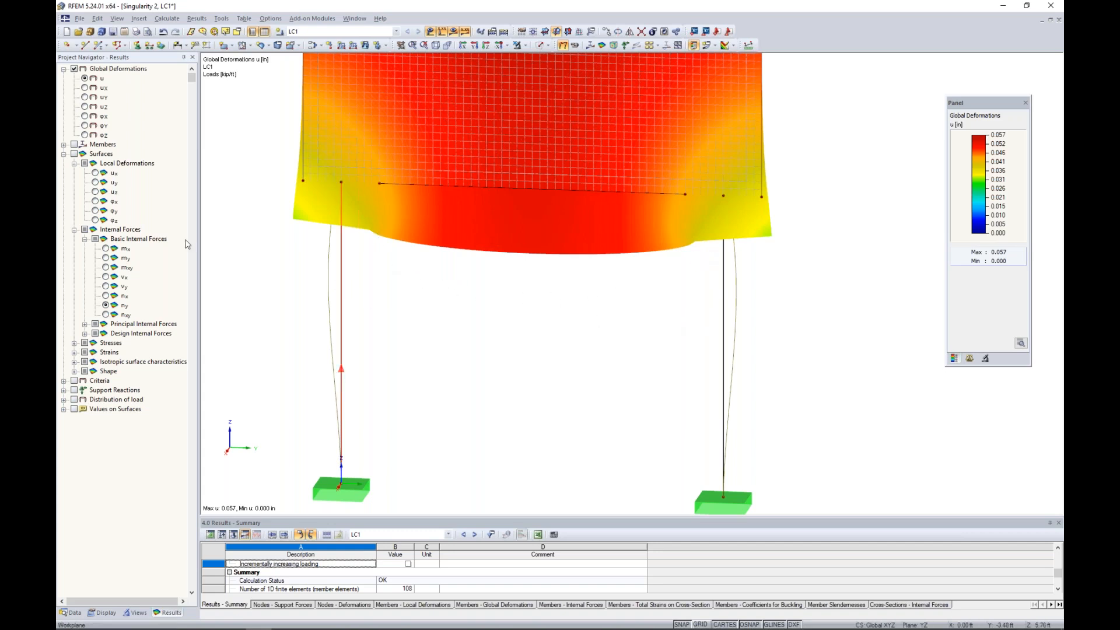
Display the basic internal force ny on the wall and examine the distribution at the inner ends of the rigid members.
click(74, 154)
middle_drag(510, 286, 524, 368)
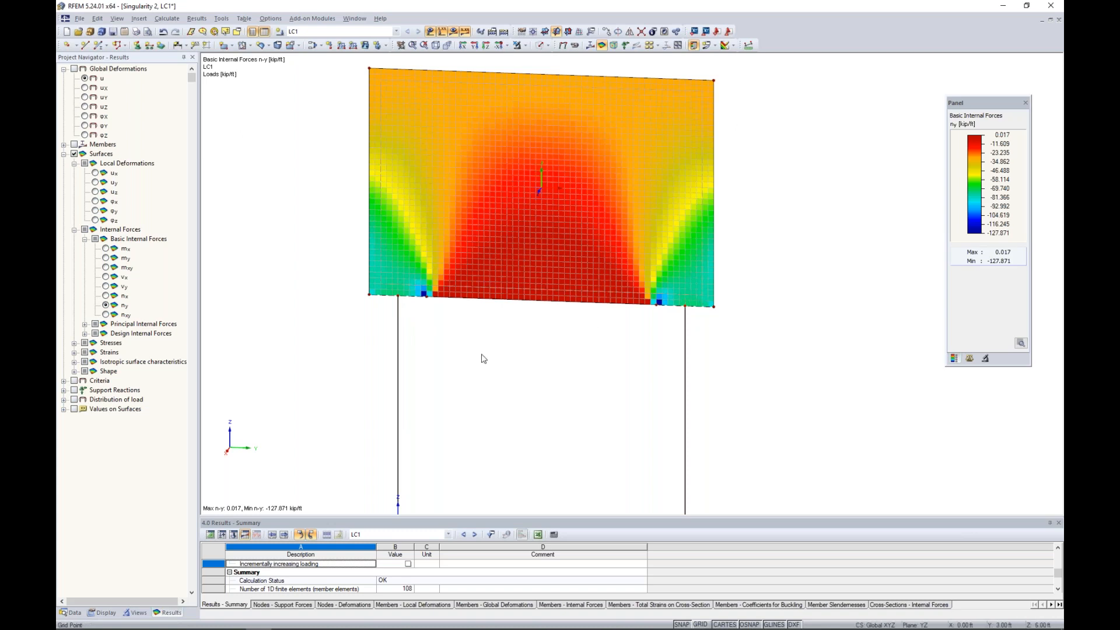
scroll(428, 297, up, 5)
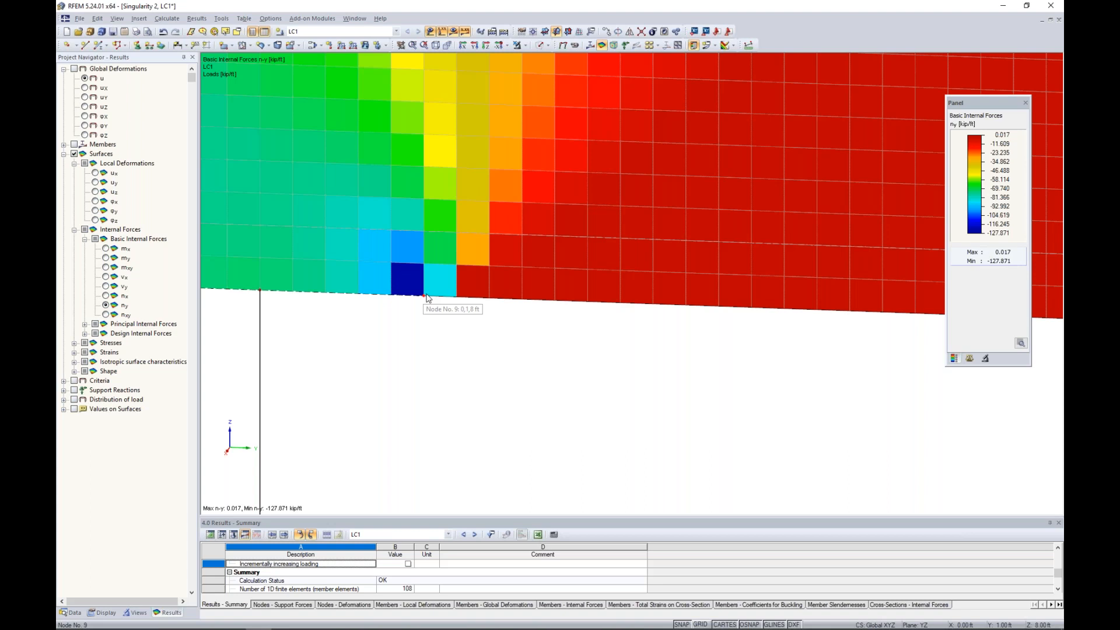
scroll(537, 257, down, 5)
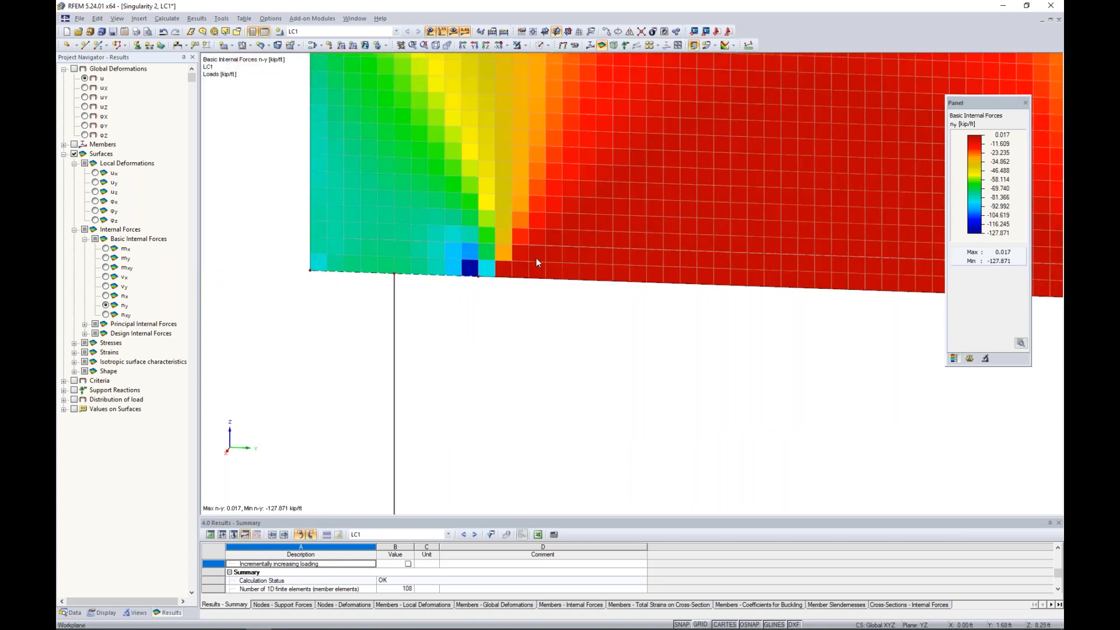
scroll(593, 310, down, 3)
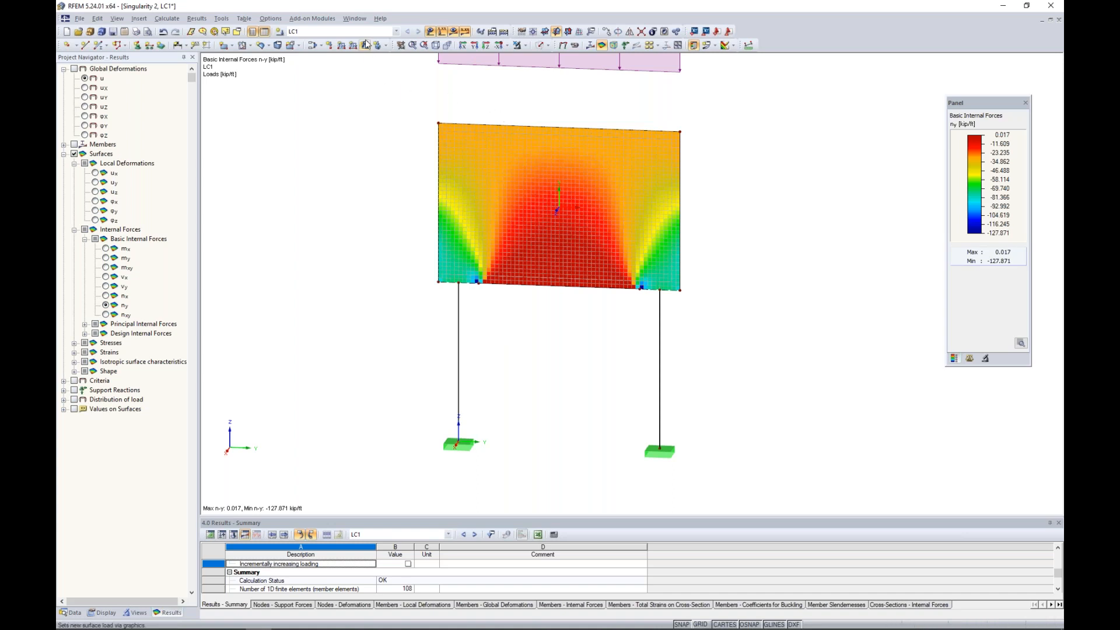
Switch to the open Eccentricity 1 model.
click(359, 19)
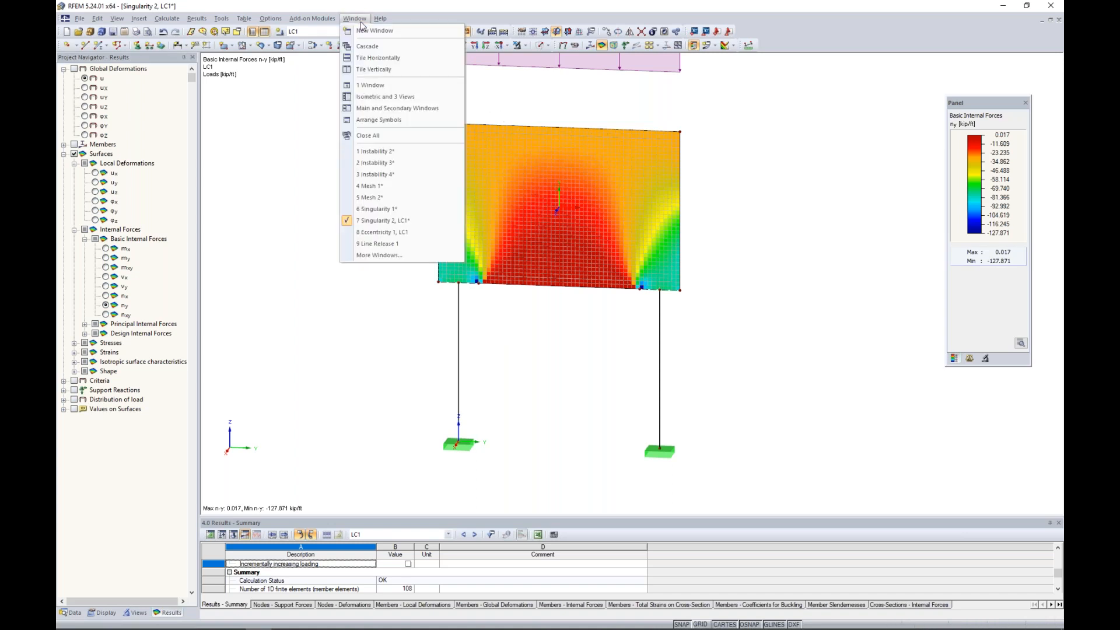
click(379, 255)
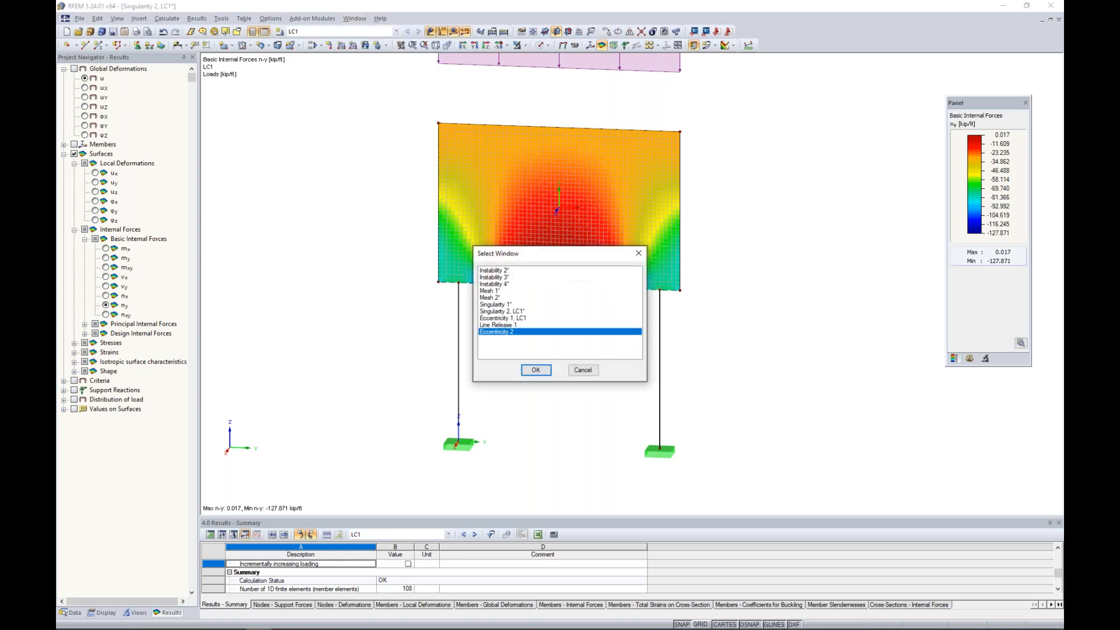
click(502, 318)
click(535, 369)
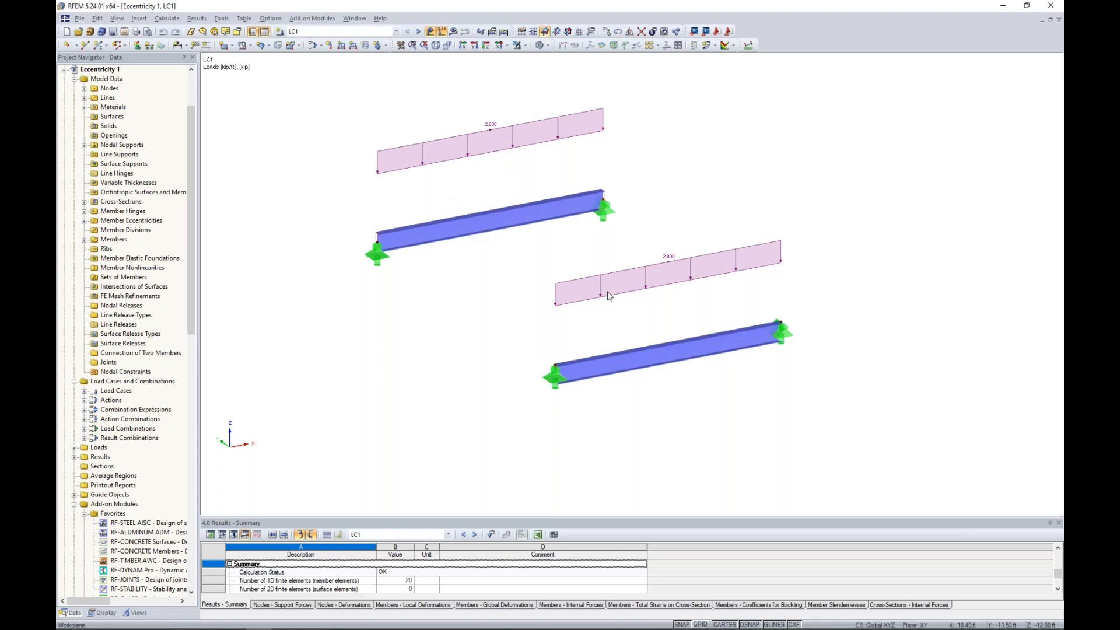
Examine how member 1 sits relative to its end supports by comparing the wireframe and solid displays.
middle_drag(460, 282, 544, 338)
scroll(507, 282, up, 5)
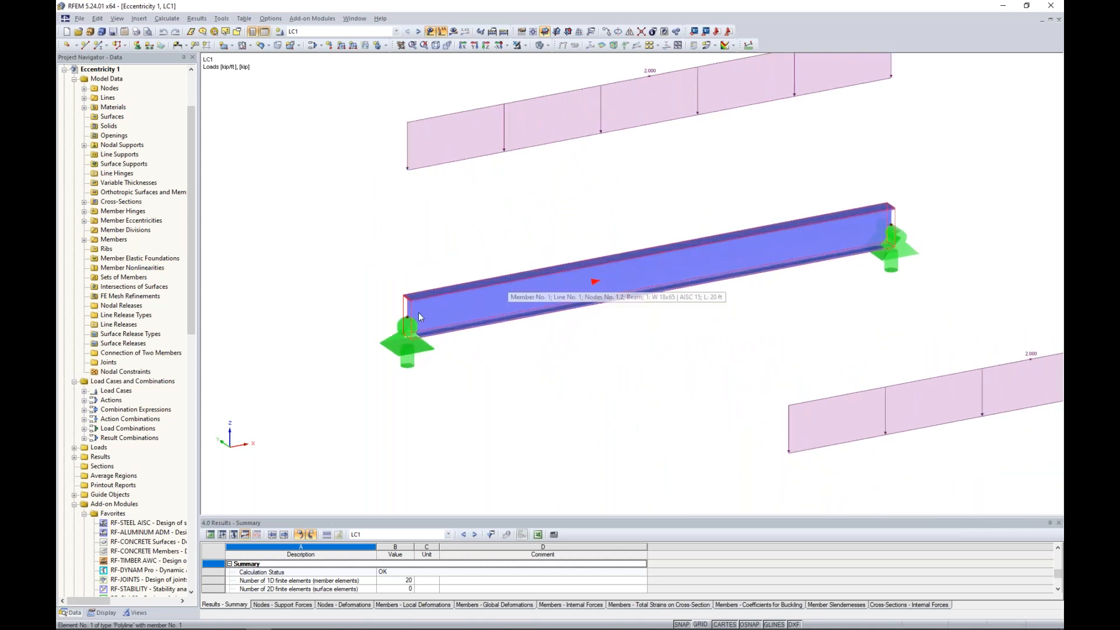
click(540, 44)
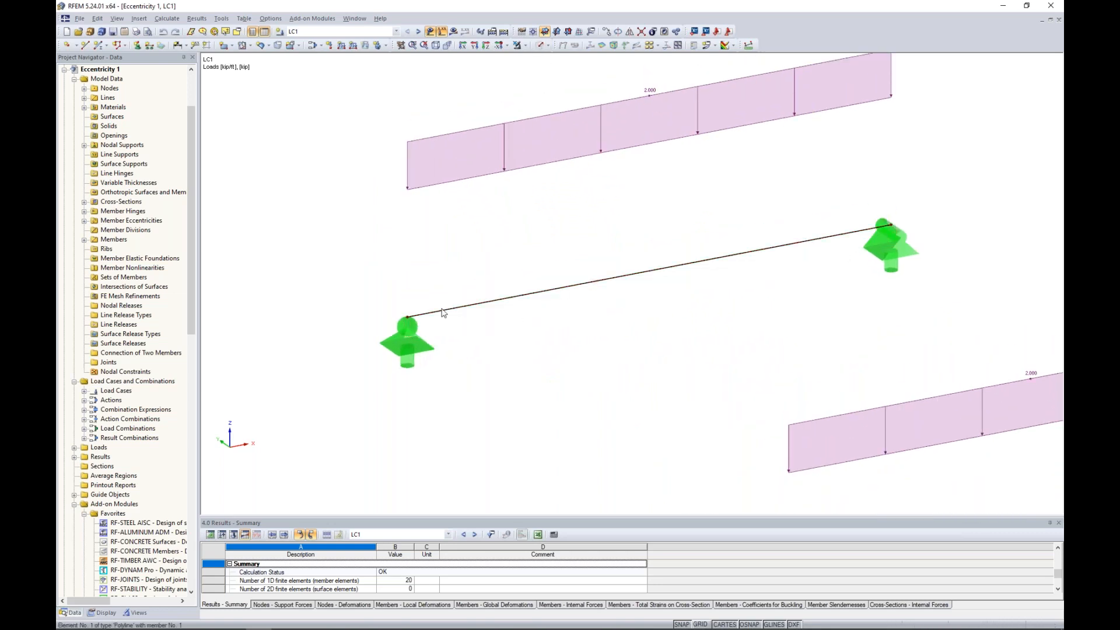
click(539, 45)
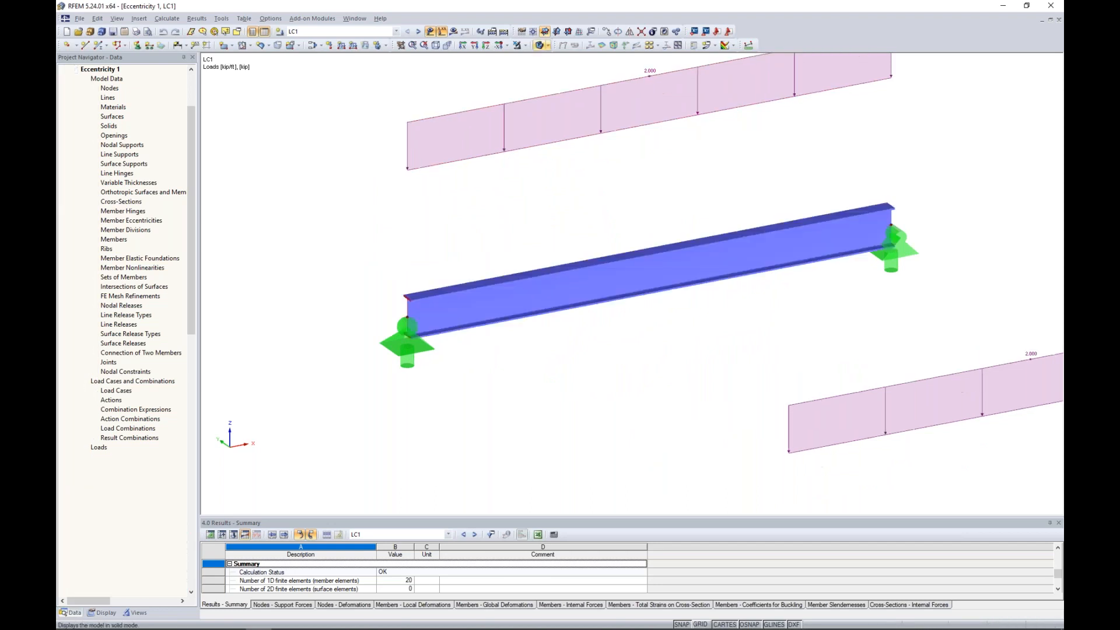
Hide the nodal supports in the model display to expose the ends of the second beam.
middle_drag(332, 133, 398, 143)
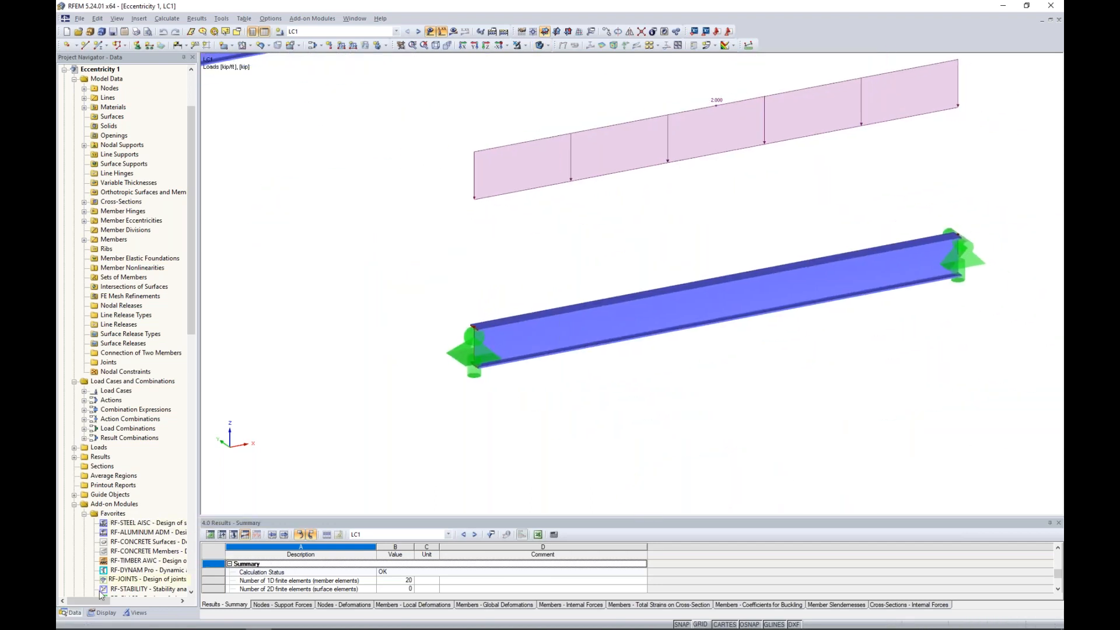
click(106, 612)
scroll(82, 185, up, 18)
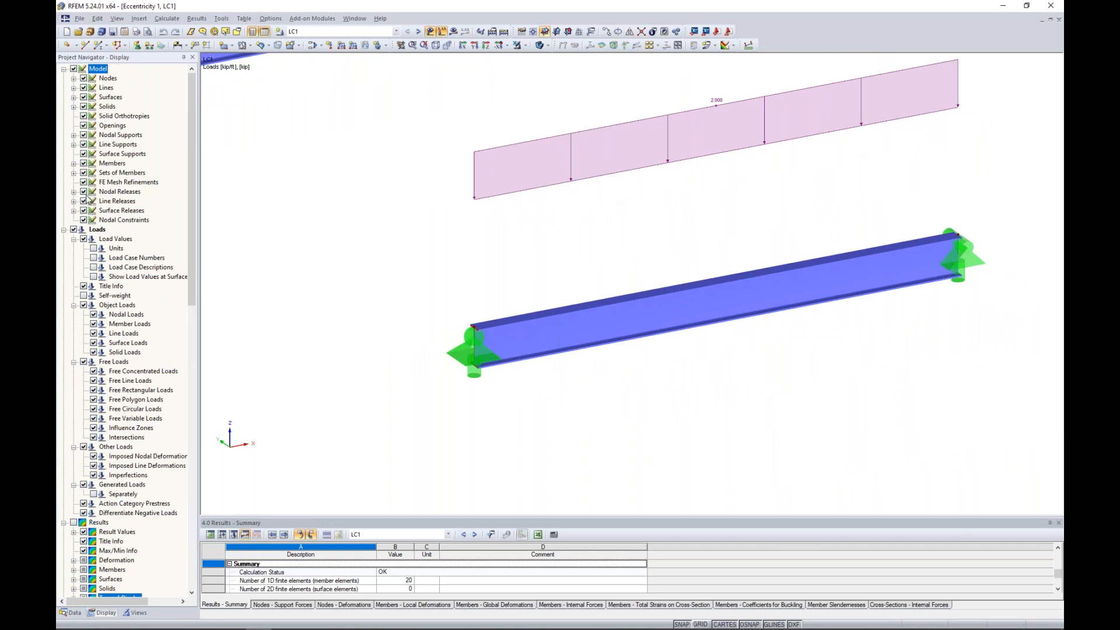
click(83, 135)
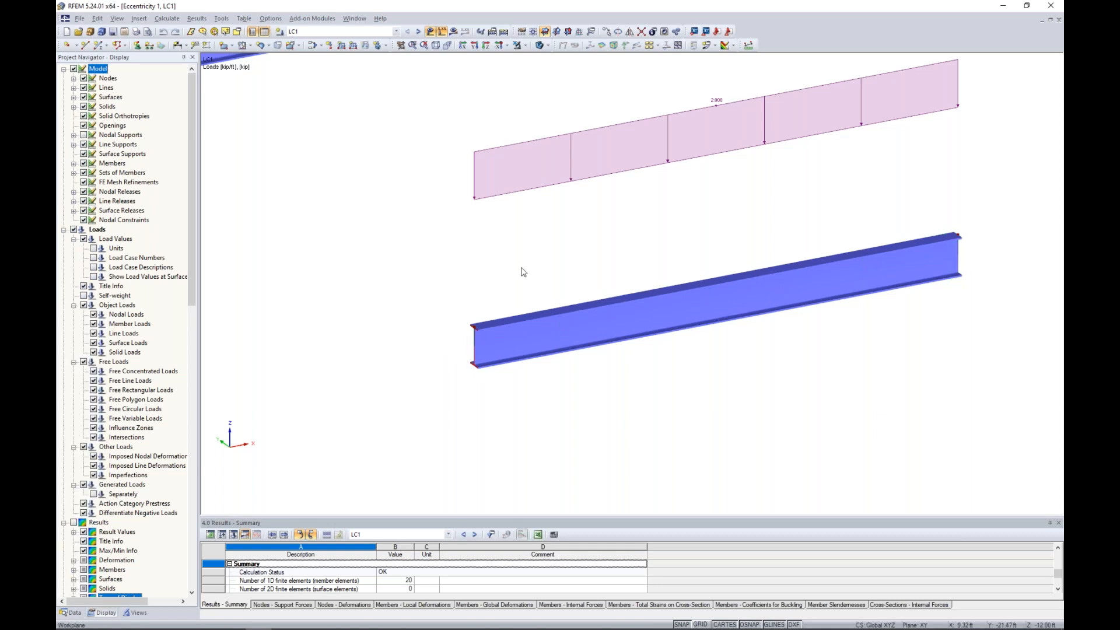
Review the member eccentricity definition assigned to member 2, including its offsets at the start and end, without changing it.
double_click(582, 316)
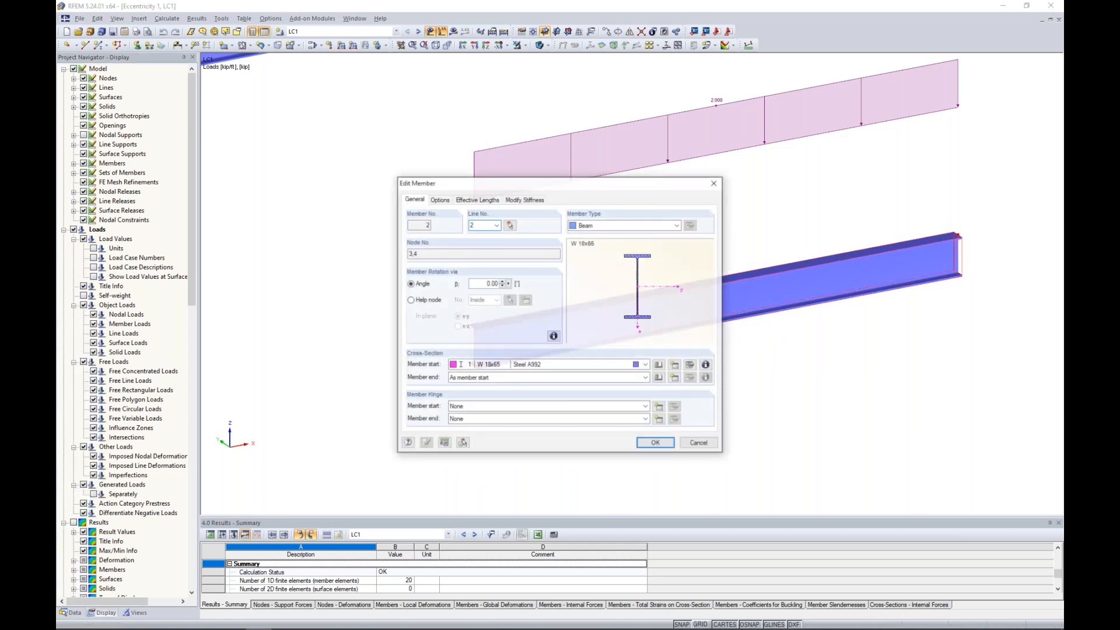
click(439, 198)
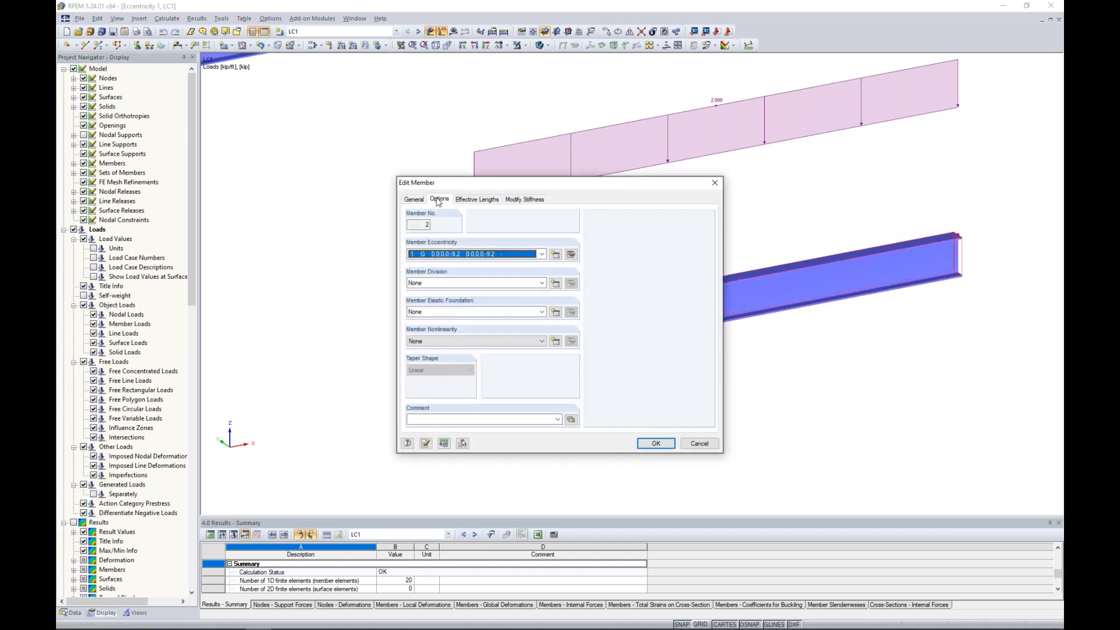
click(571, 255)
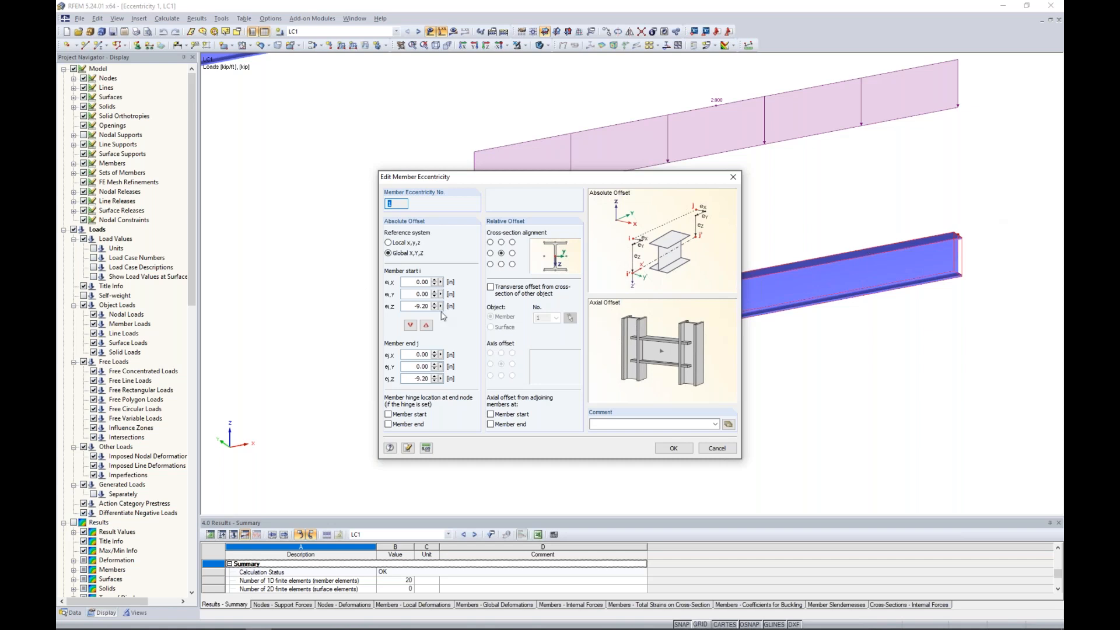
click(416, 306)
click(708, 451)
click(707, 448)
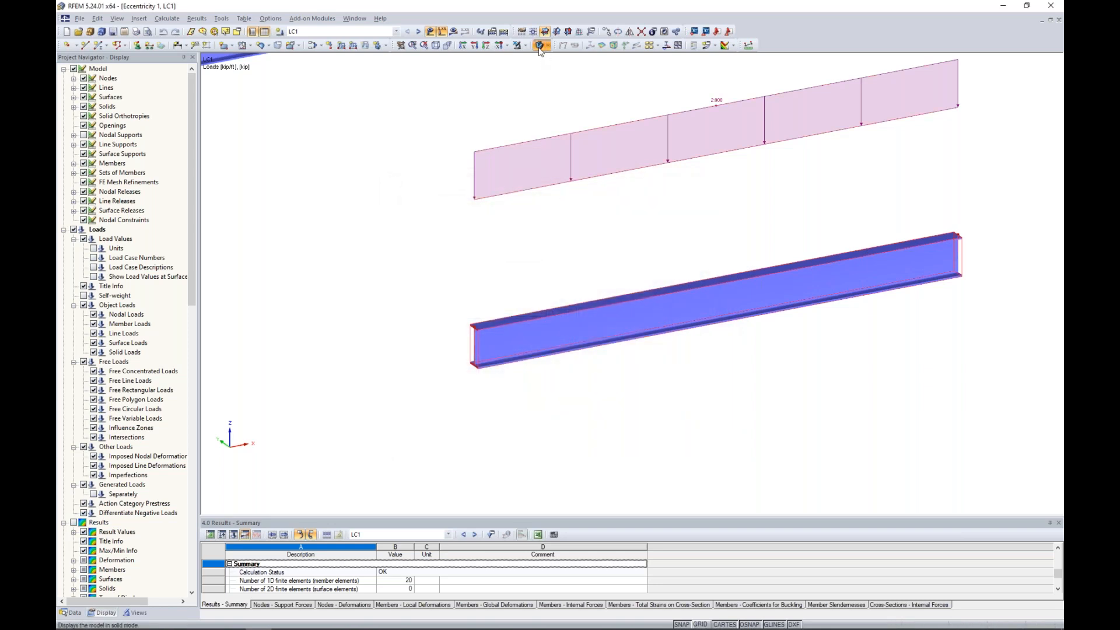
Switch the model to wireframe display and compare the offset axis of member 2 with the concentric first beam.
click(540, 46)
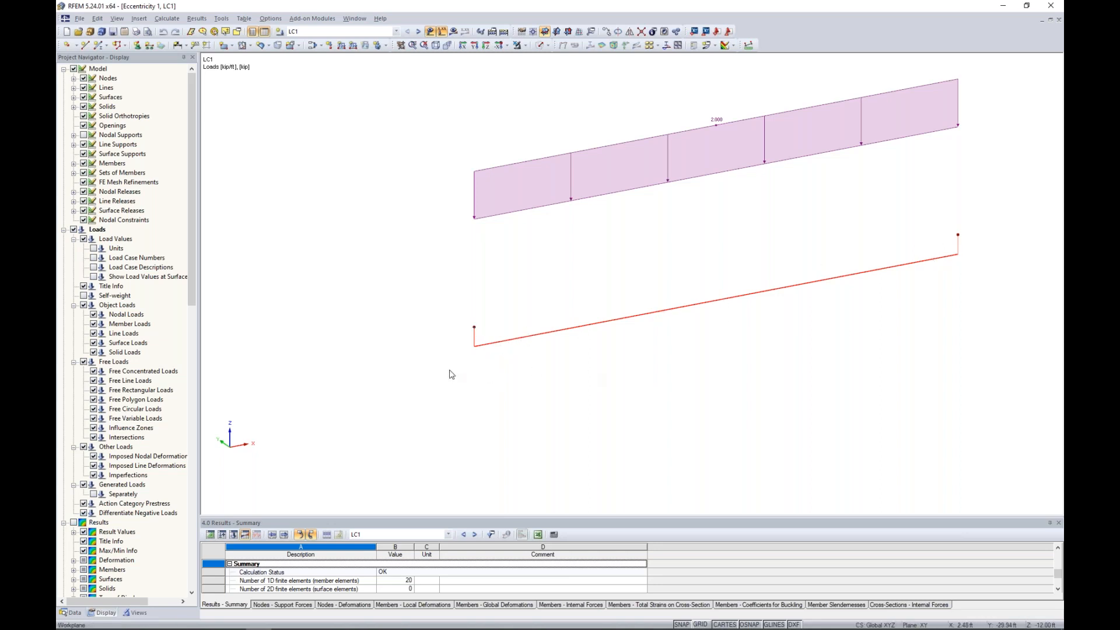
scroll(513, 282, down, 2)
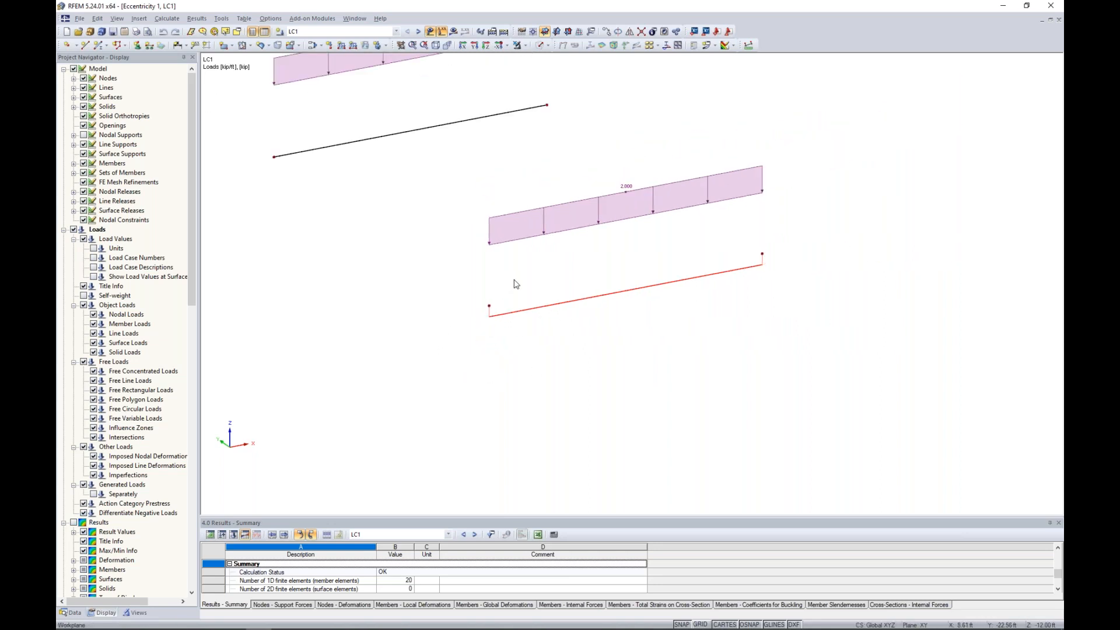
middle_drag(516, 284, 564, 330)
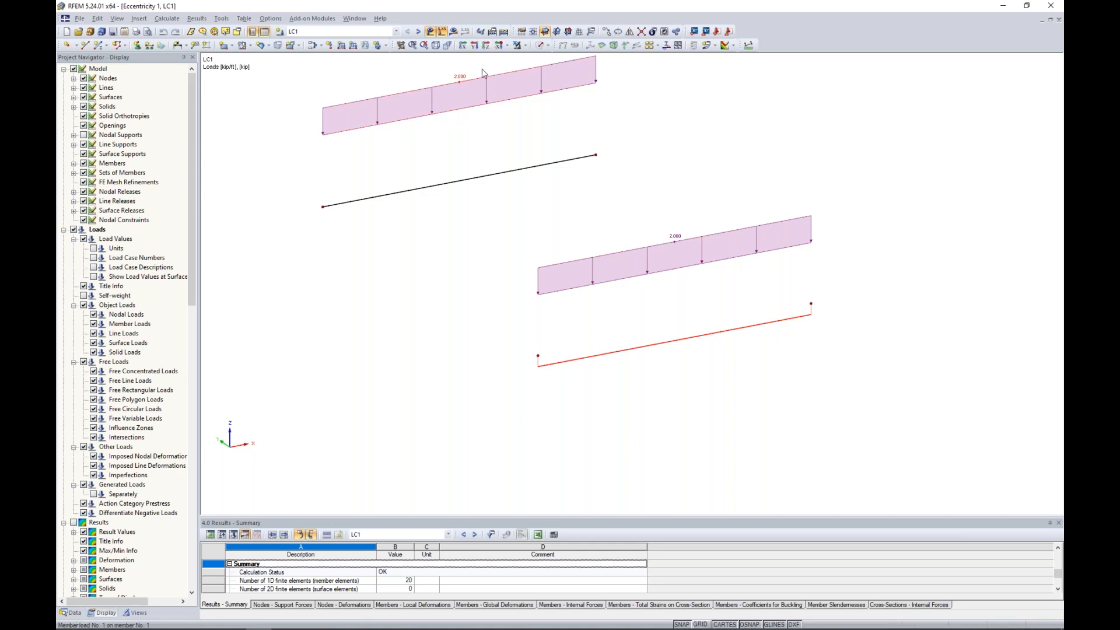
Display the calculated bending moment My on the members and compare the diagrams of the two beams.
click(589, 45)
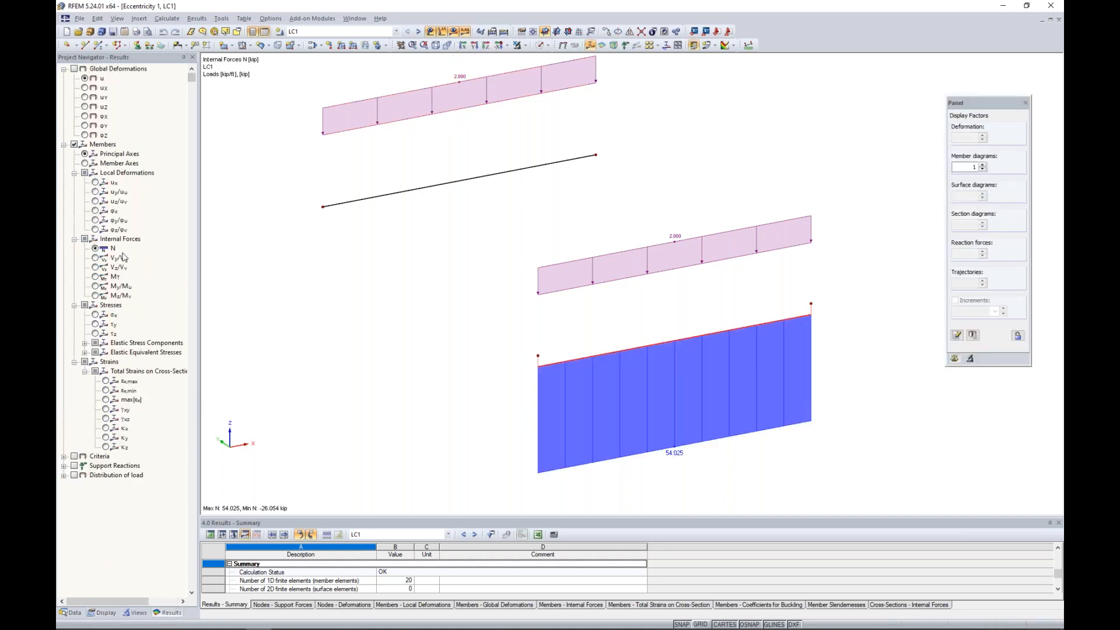
click(96, 286)
scroll(372, 324, down, 2)
middle_drag(372, 324, 460, 342)
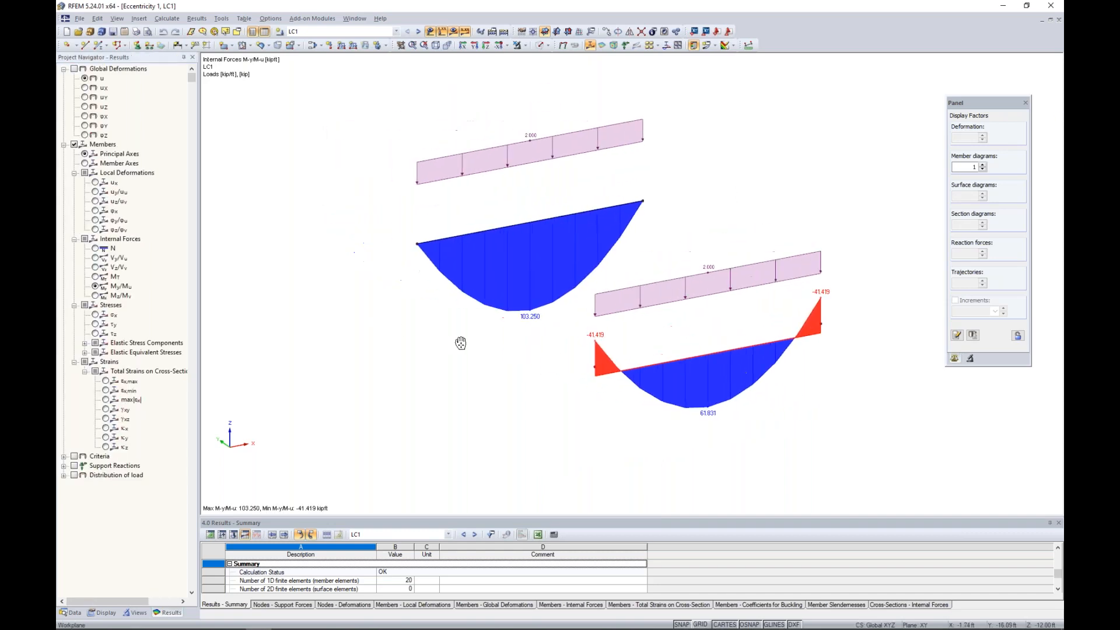
scroll(413, 336, up, 1)
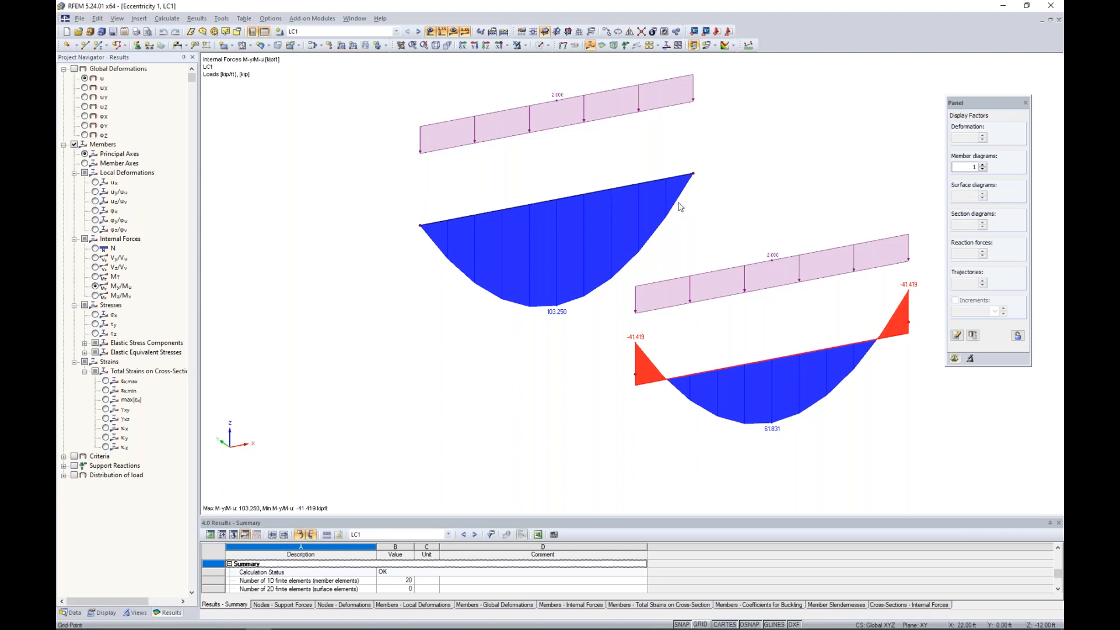
middle_drag(729, 232, 627, 177)
scroll(636, 291, up, 2)
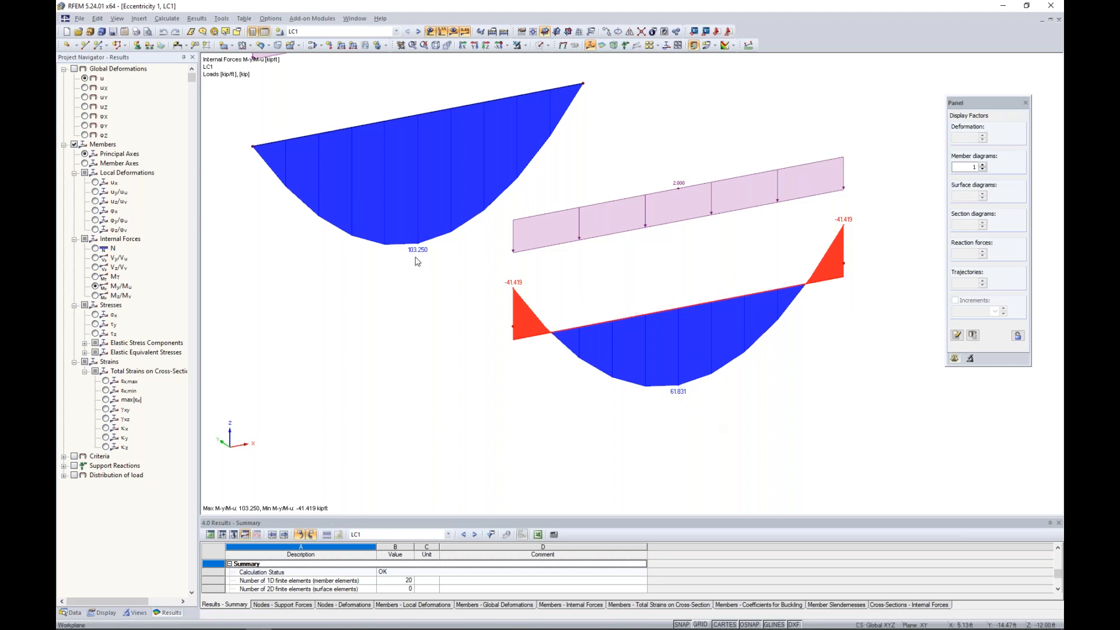
Show the nodal supports again and render the beams in solid display beneath the moment diagrams.
click(105, 612)
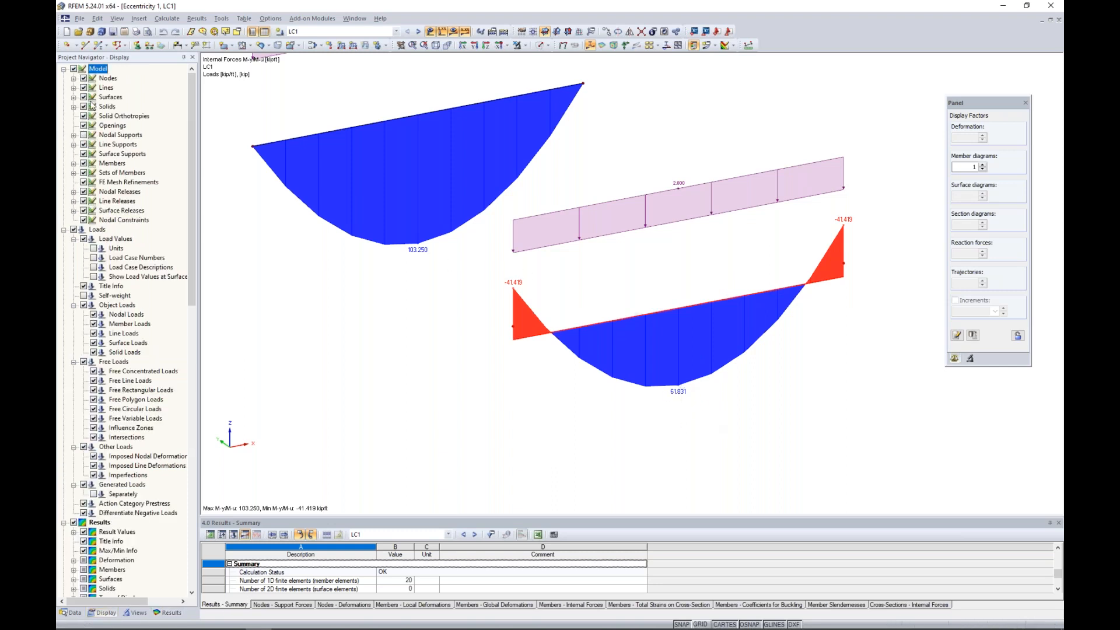
click(83, 135)
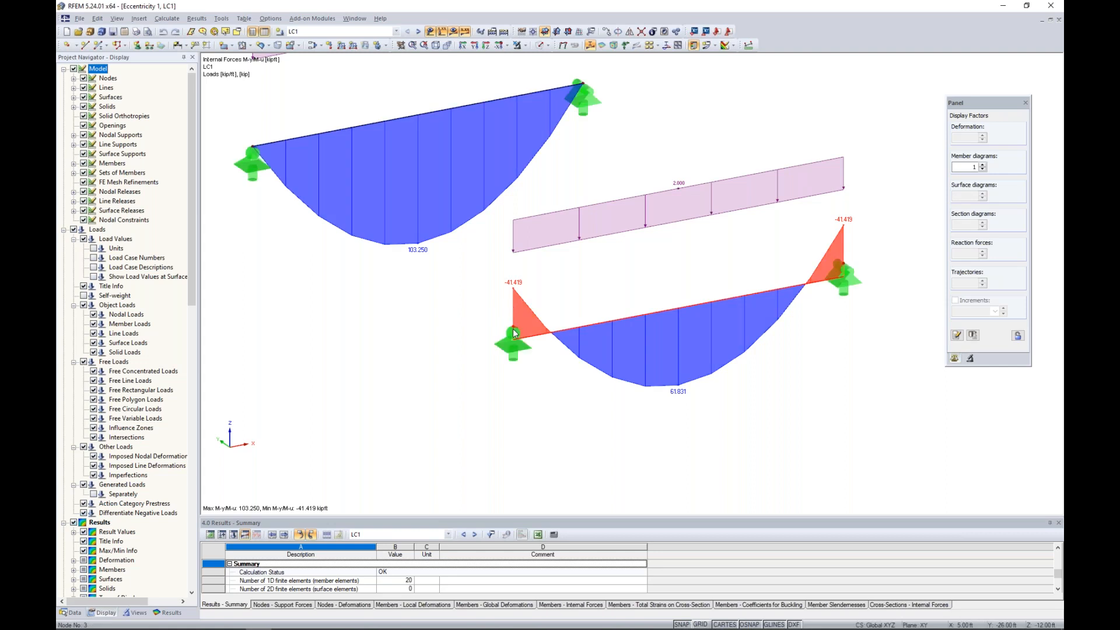
click(541, 45)
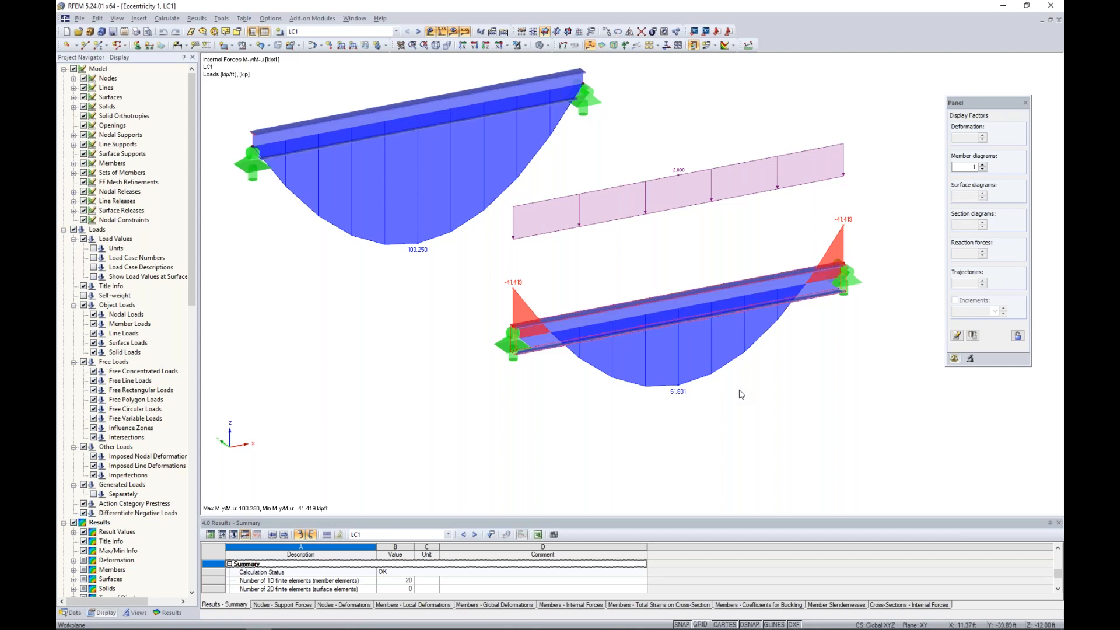
Hide the results and bring the two braced frames with the 10.000 kip lateral loads into view.
scroll(741, 394, down, 3)
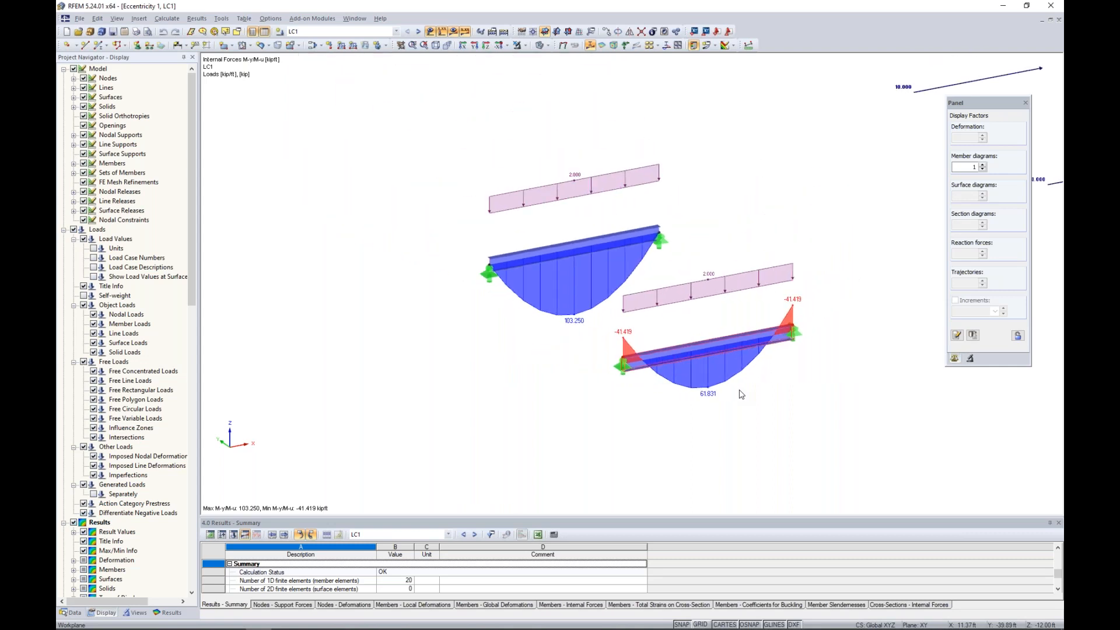
click(453, 33)
middle_drag(950, 227, 472, 335)
ctrl+middle_drag(670, 345, 562, 359)
scroll(659, 322, up, 2)
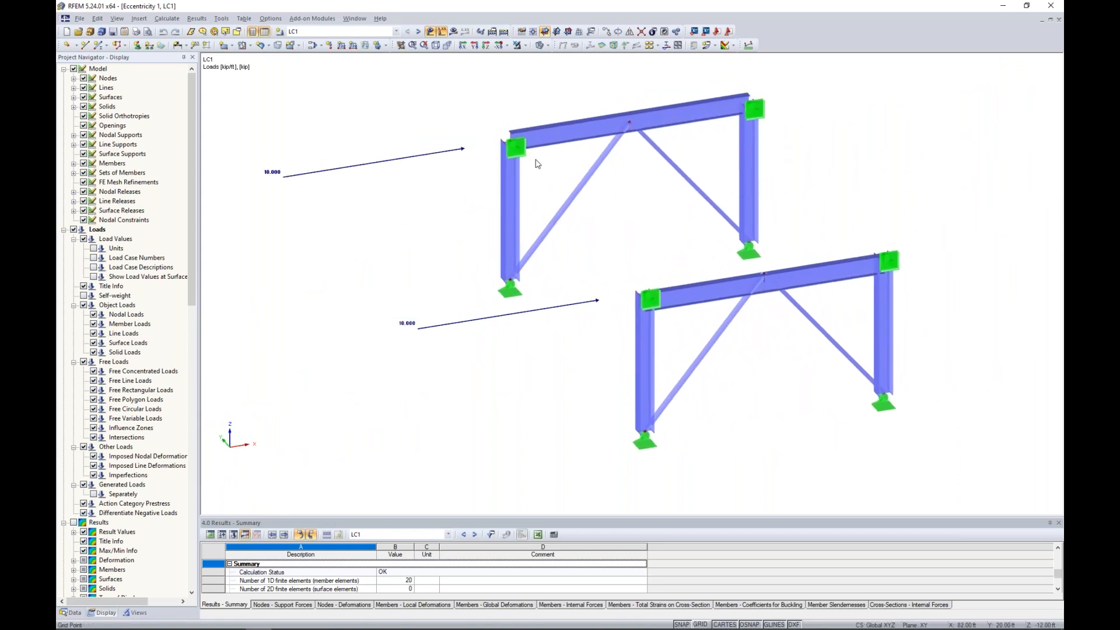
middle_drag(788, 167, 817, 207)
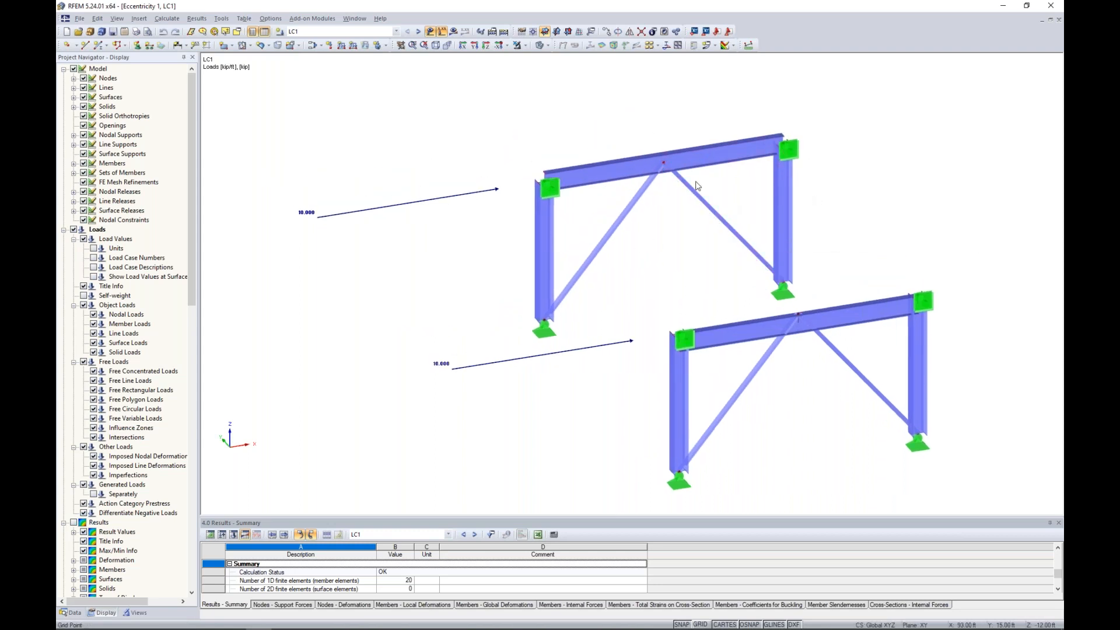
Compare the wireframe and solid displays of the braced frames to examine where the beams meet the columns and braces.
click(540, 45)
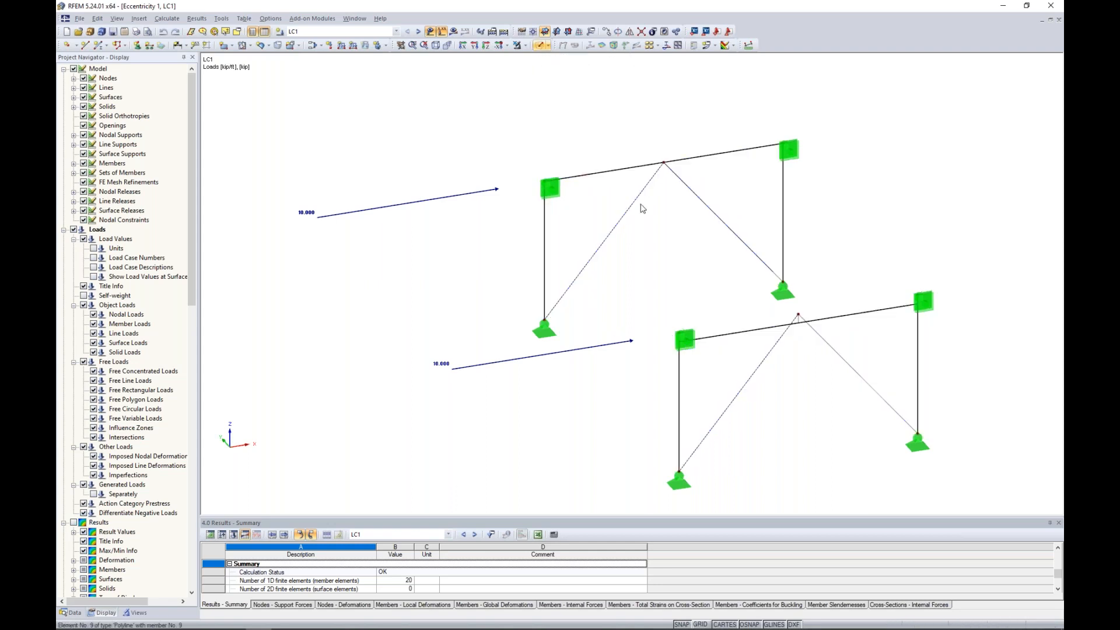
scroll(665, 261, up, 3)
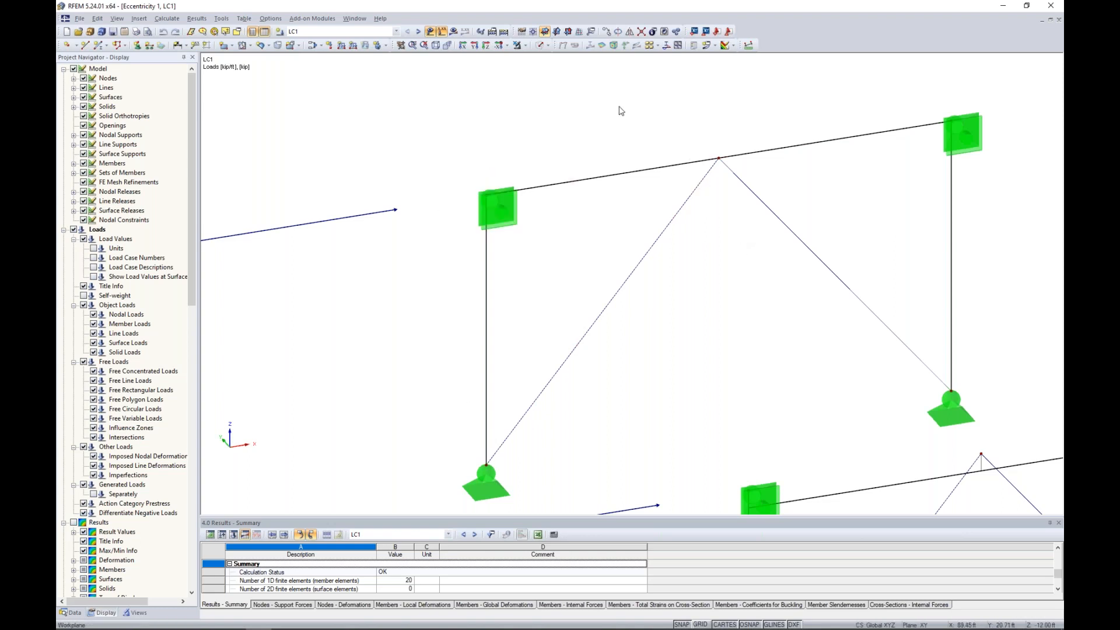
click(540, 45)
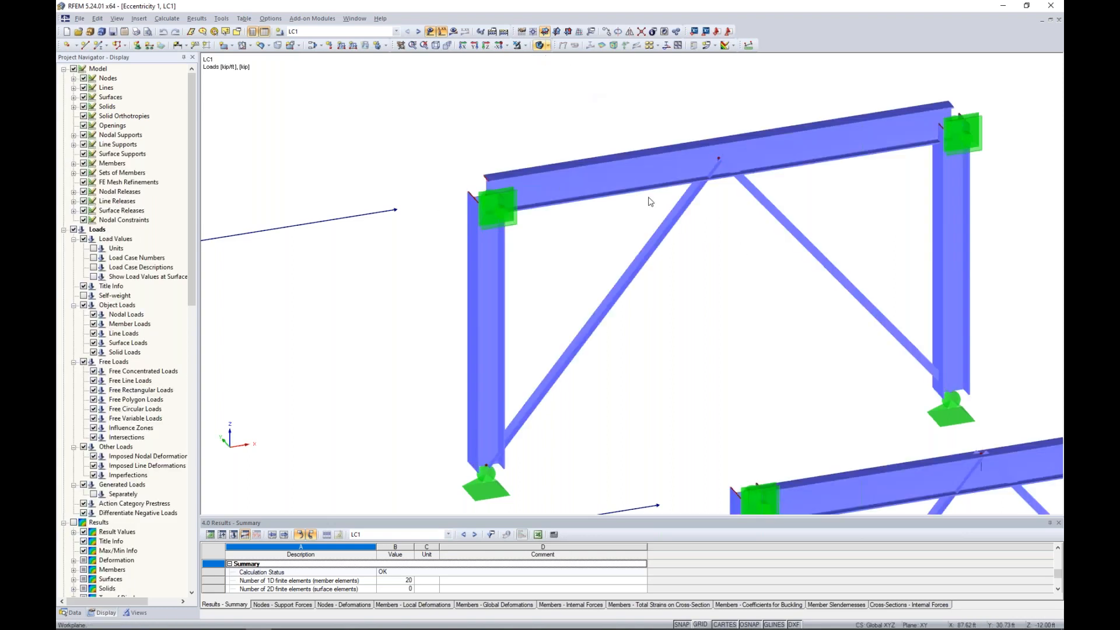
middle_drag(801, 389, 612, 158)
scroll(682, 234, down, 2)
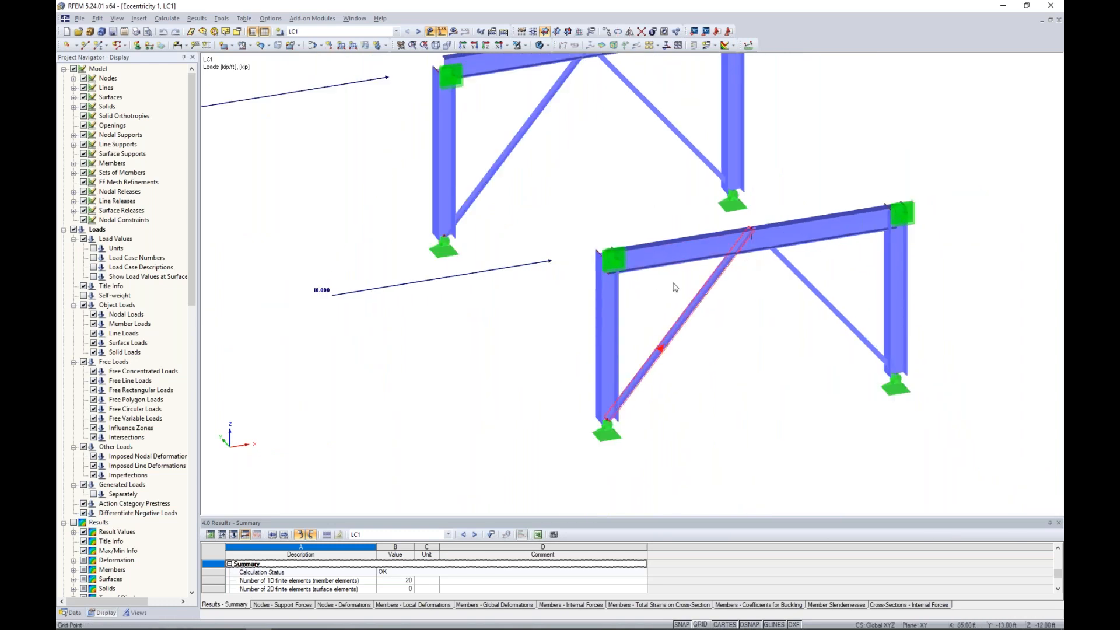
Hide the nodal supports and examine the beam-to-column joint of the front frame.
click(83, 135)
scroll(653, 292, up, 3)
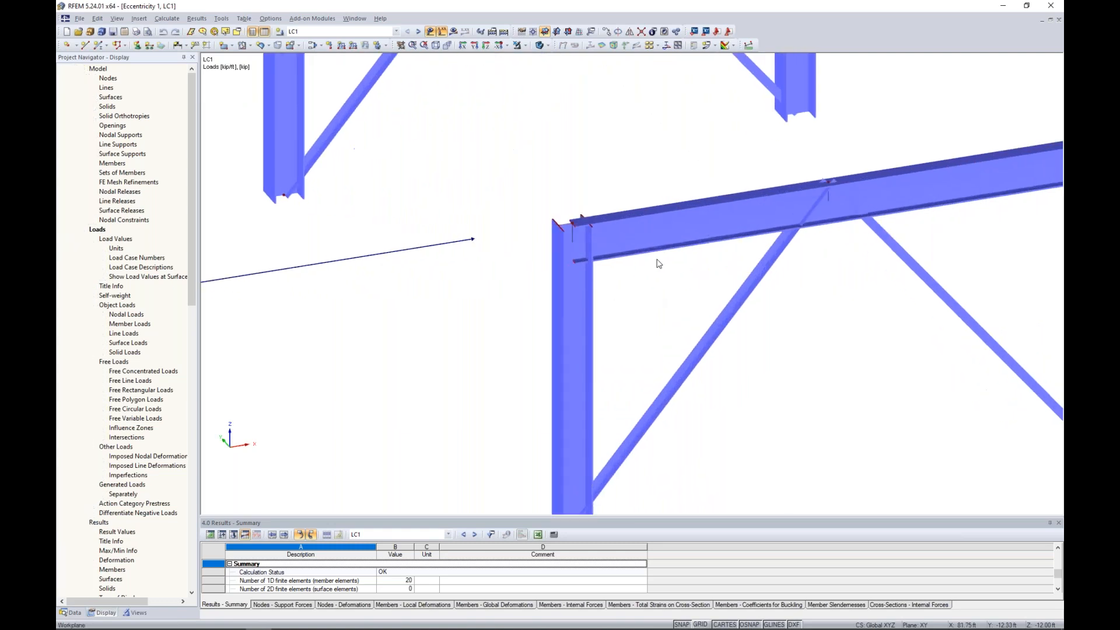
scroll(587, 223, up, 1)
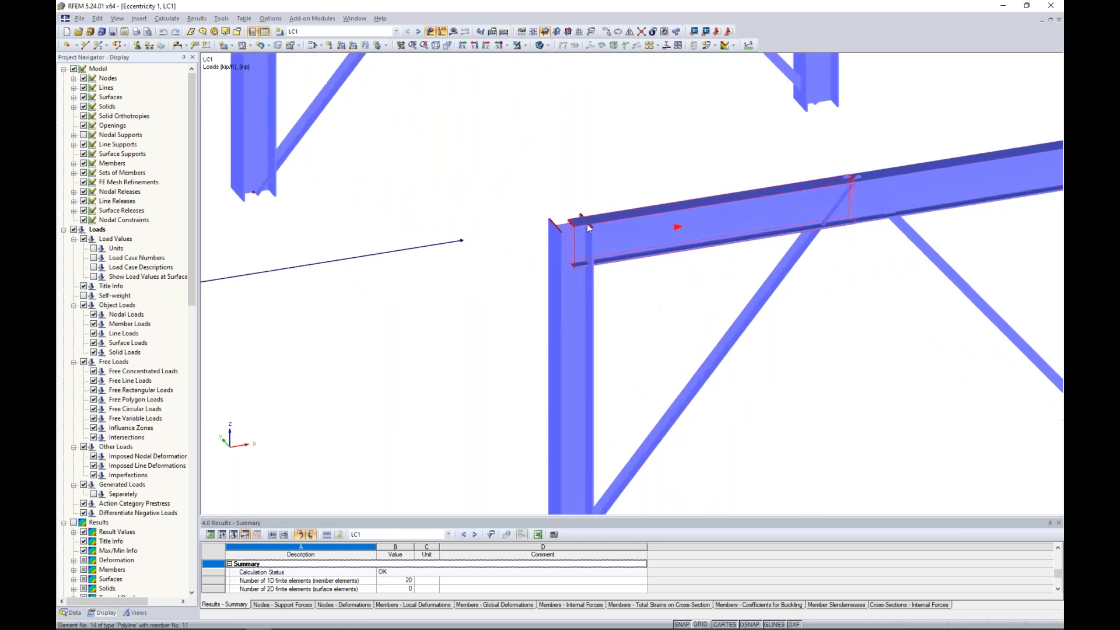
scroll(587, 222, up, 2)
scroll(656, 279, down, 5)
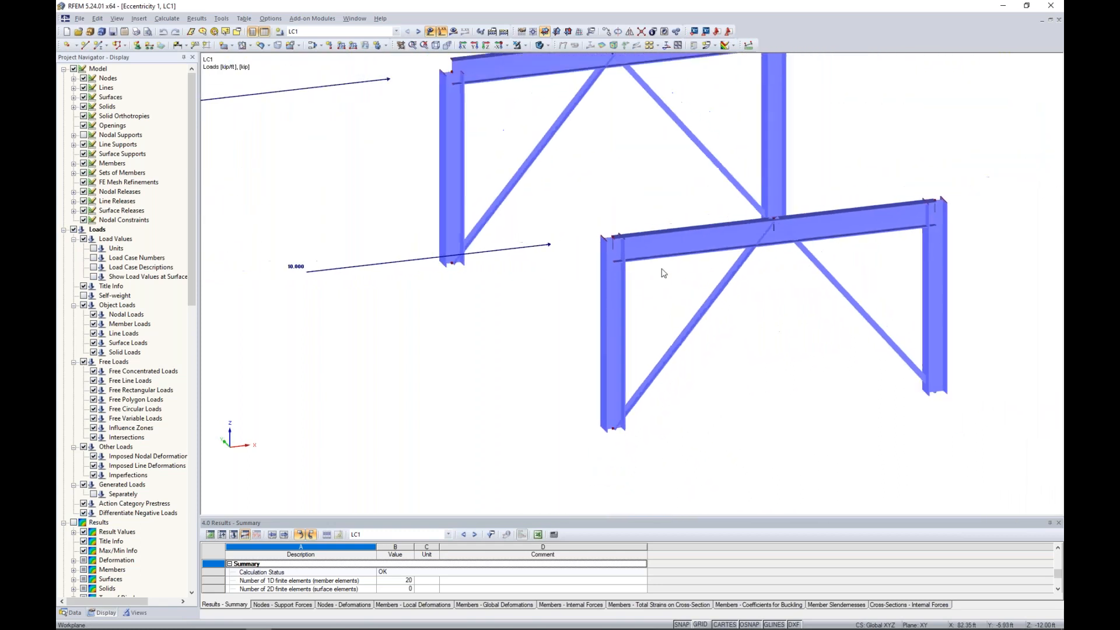
Review the eccentricity definition of beam member 11 in the front frame and check its alignment at the column.
double_click(658, 245)
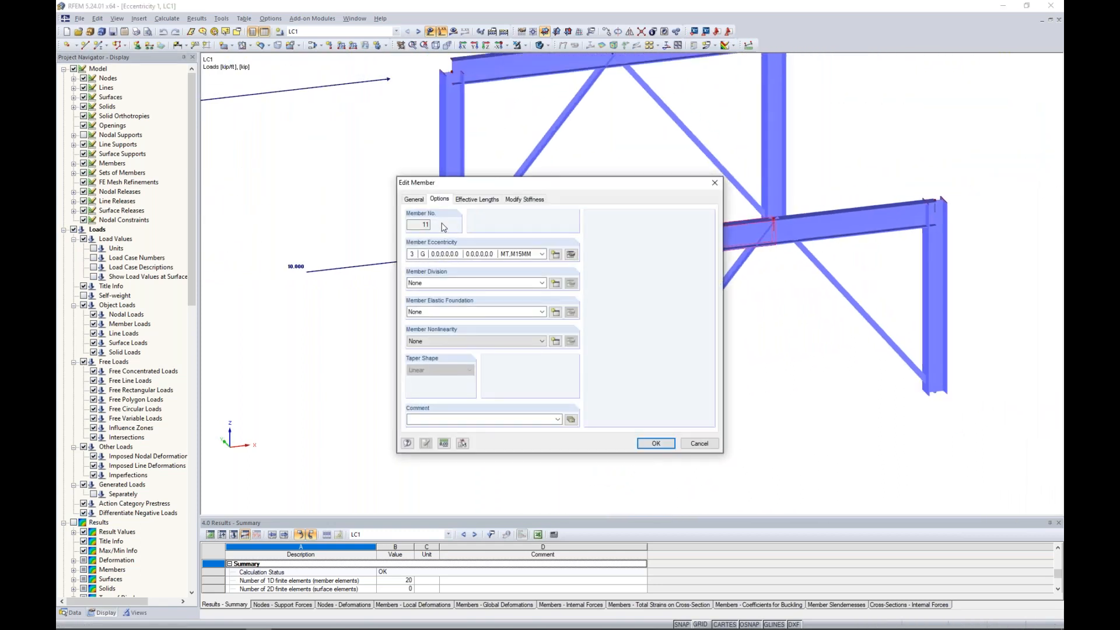
click(570, 254)
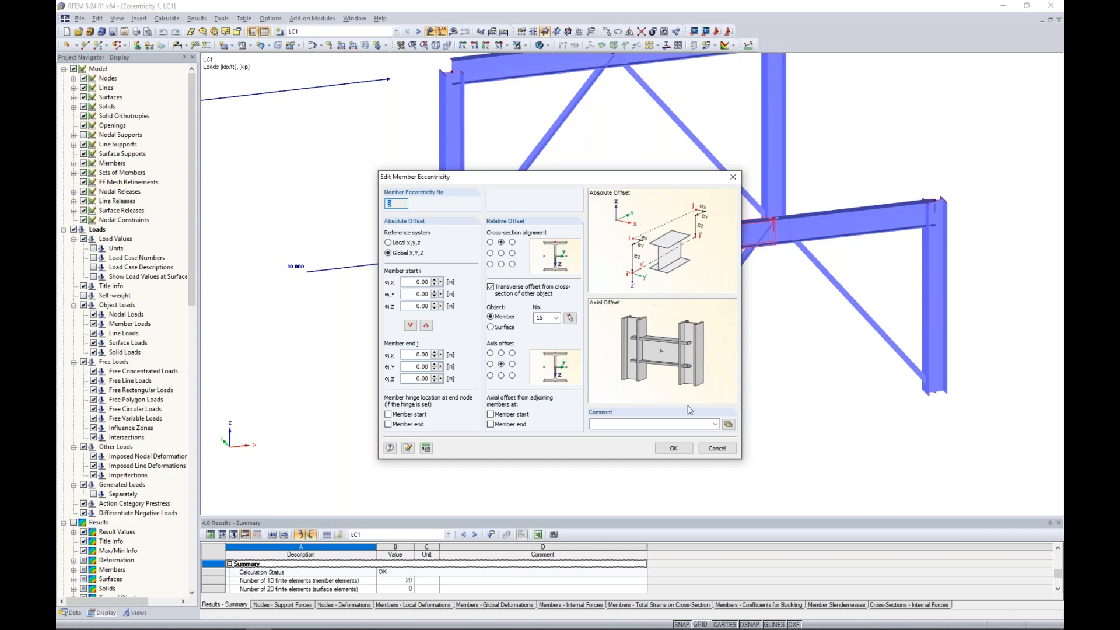
click(712, 453)
click(710, 449)
scroll(618, 262, up, 3)
scroll(617, 257, up, 2)
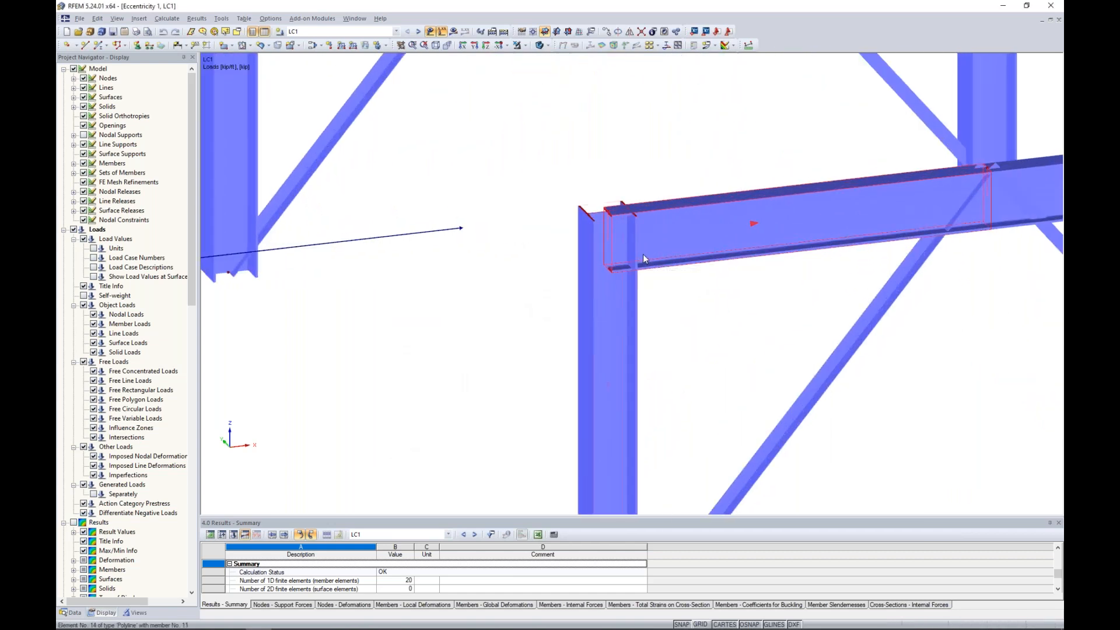
mouse_move(691, 267)
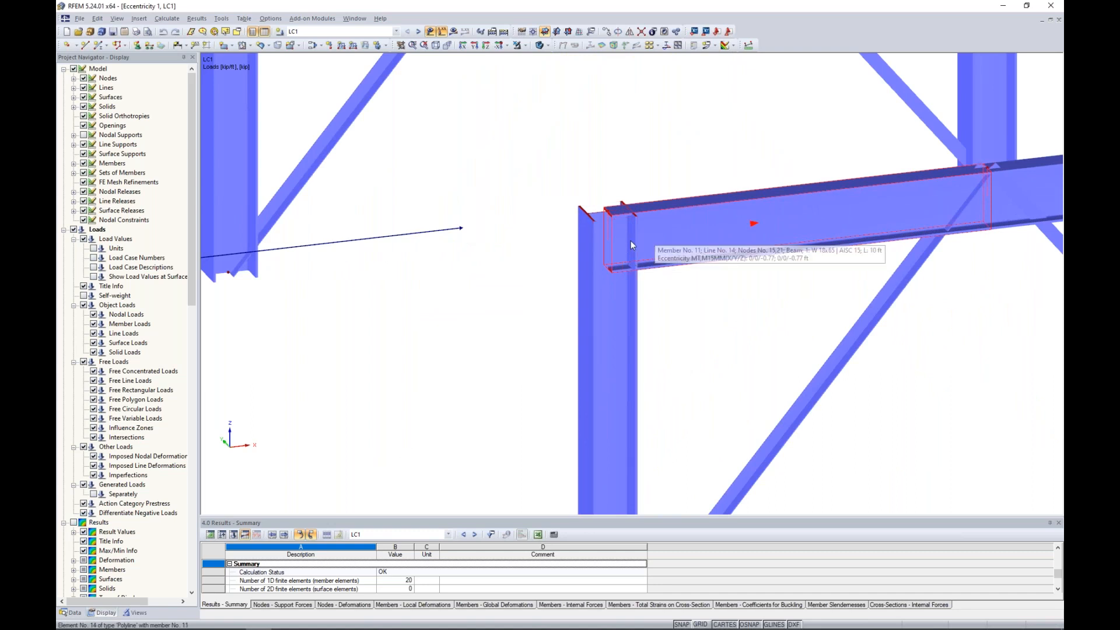
Switch the frames to wireframe display and examine the vertical offset of the front frame's beam axis from its end nodes.
scroll(635, 238, down, 5)
middle_drag(661, 259, 541, 297)
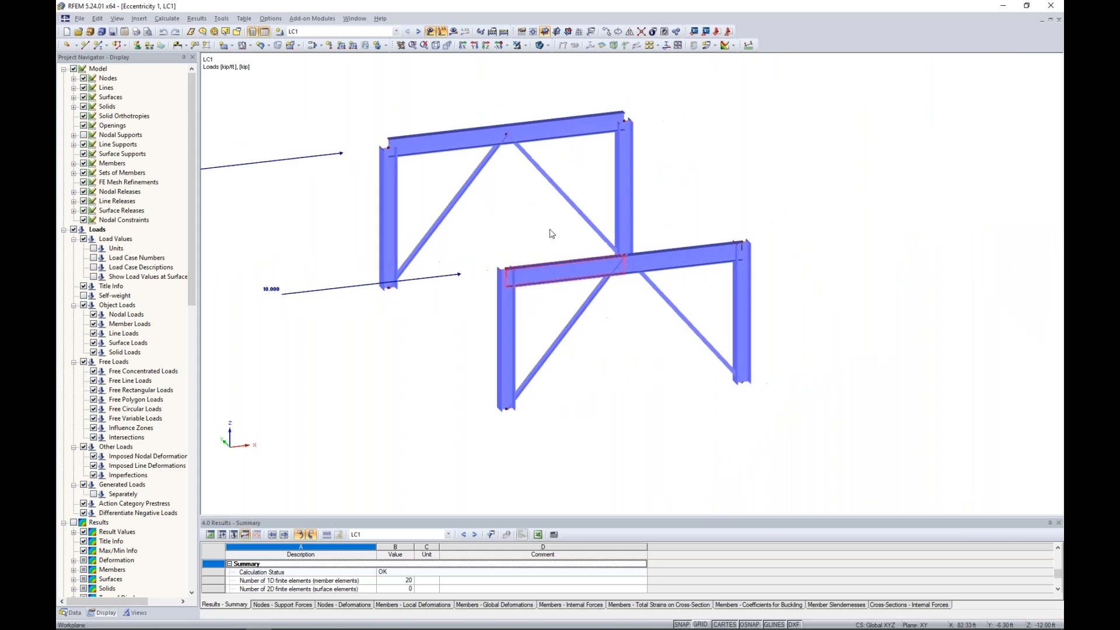
click(541, 45)
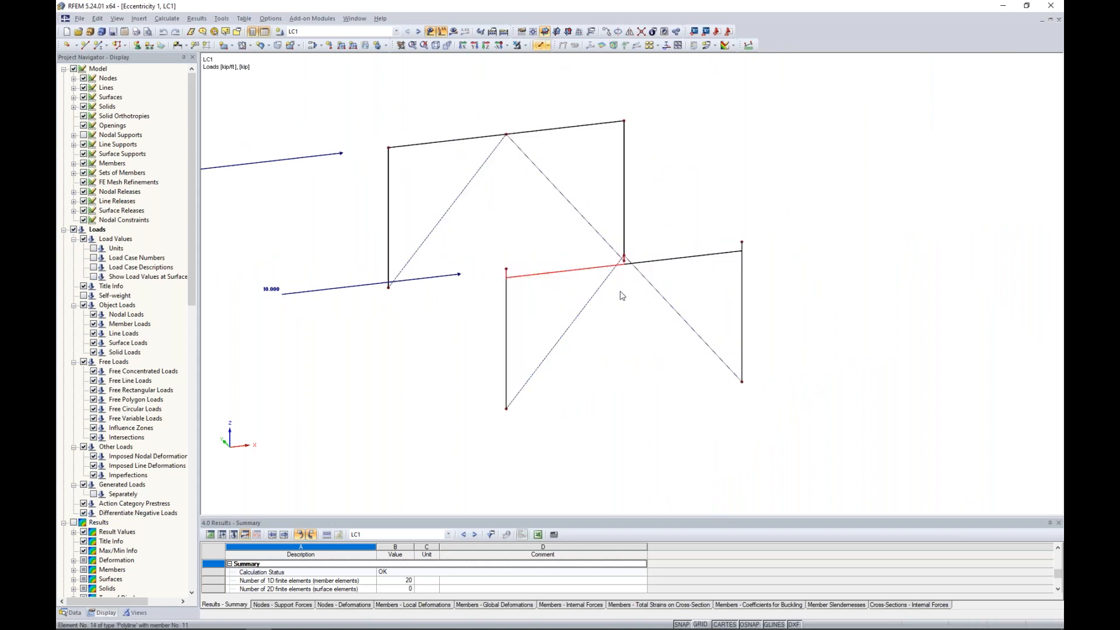
scroll(516, 294, up, 3)
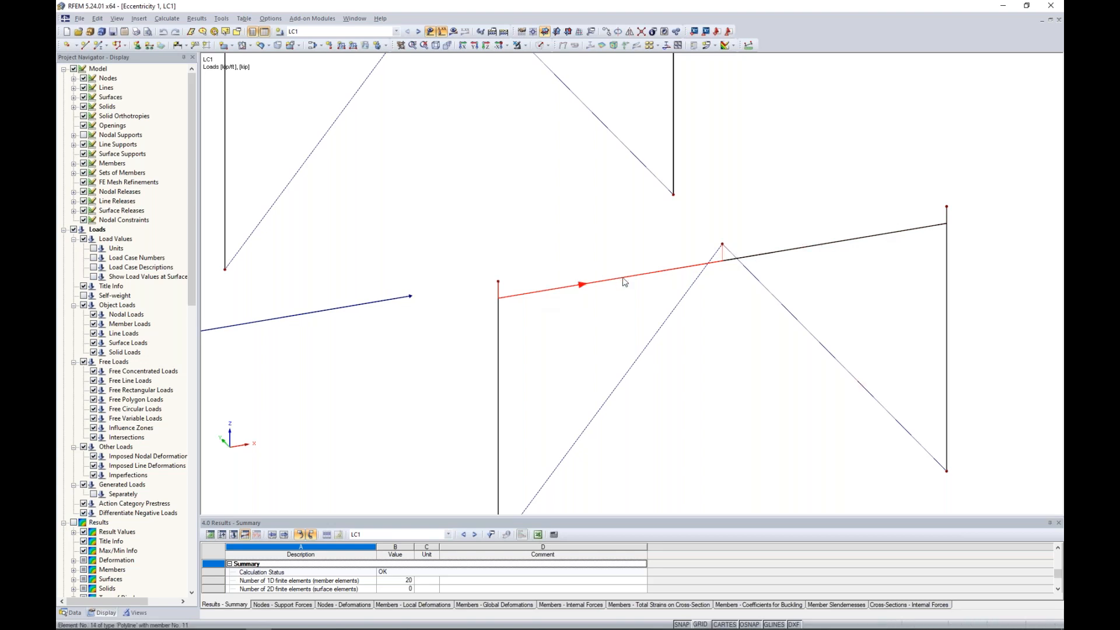
scroll(603, 252, down, 3)
middle_drag(535, 242, 593, 258)
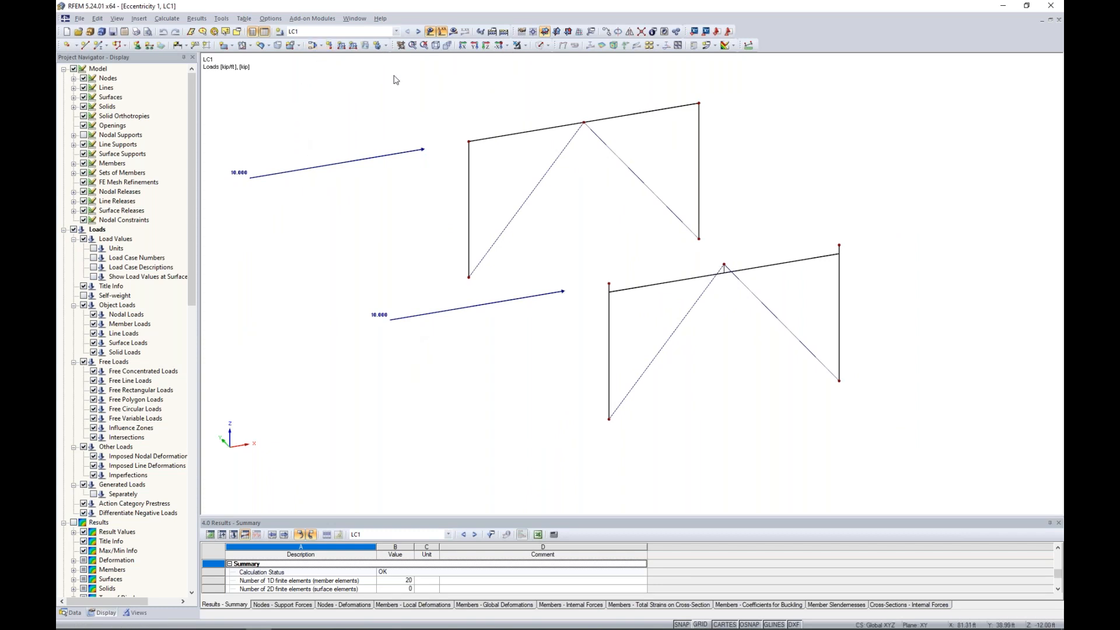
Show the results on both frames and compare their axial force N and shear force Vz diagrams.
click(453, 31)
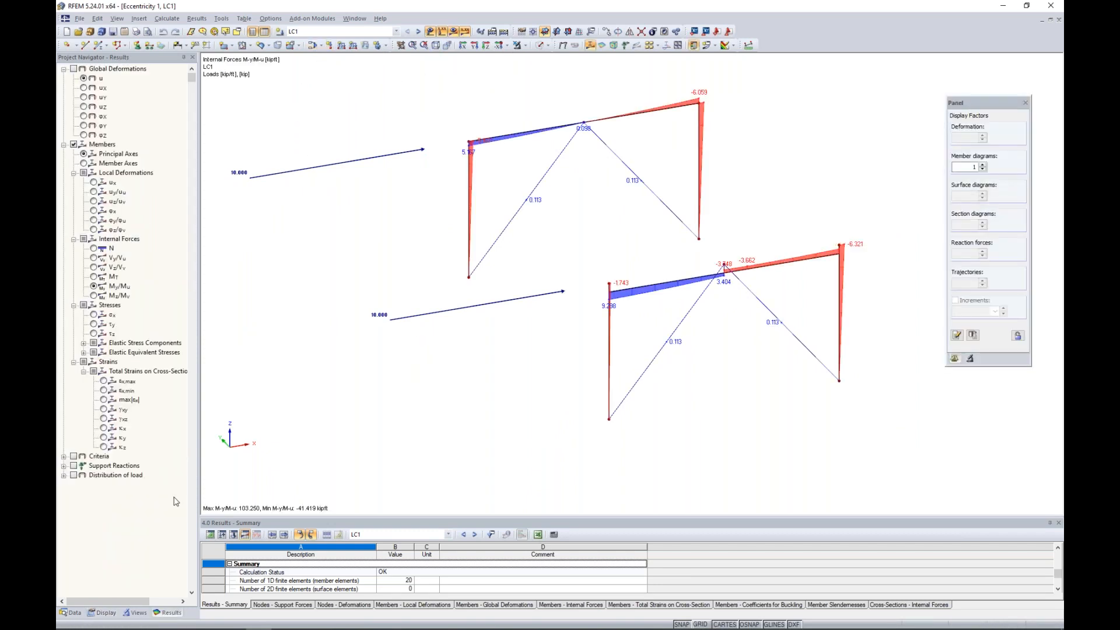
click(94, 249)
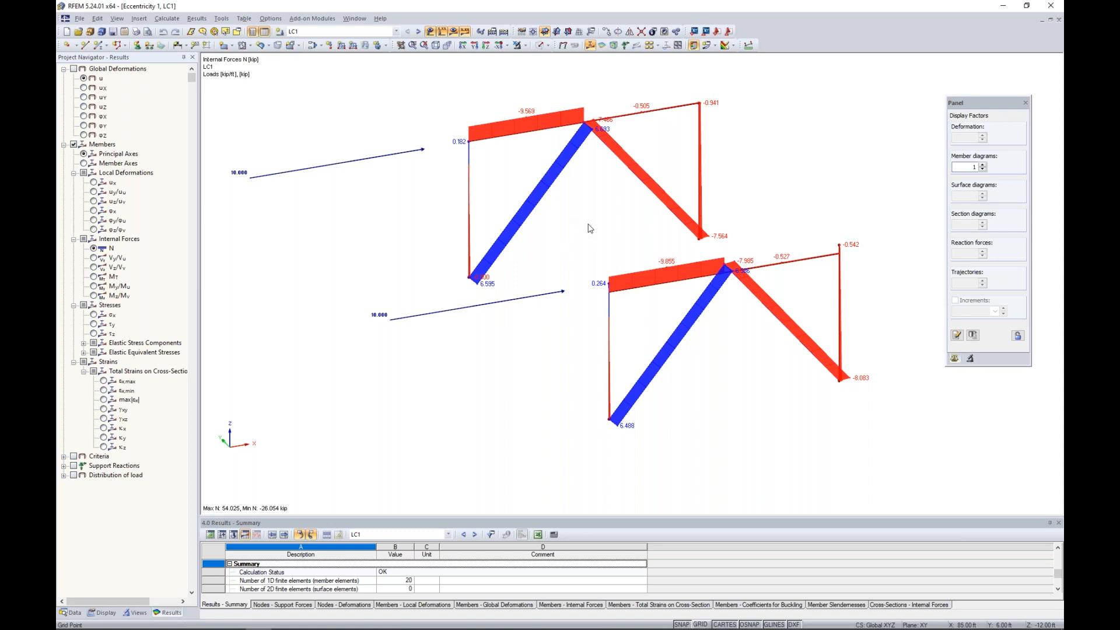
click(94, 268)
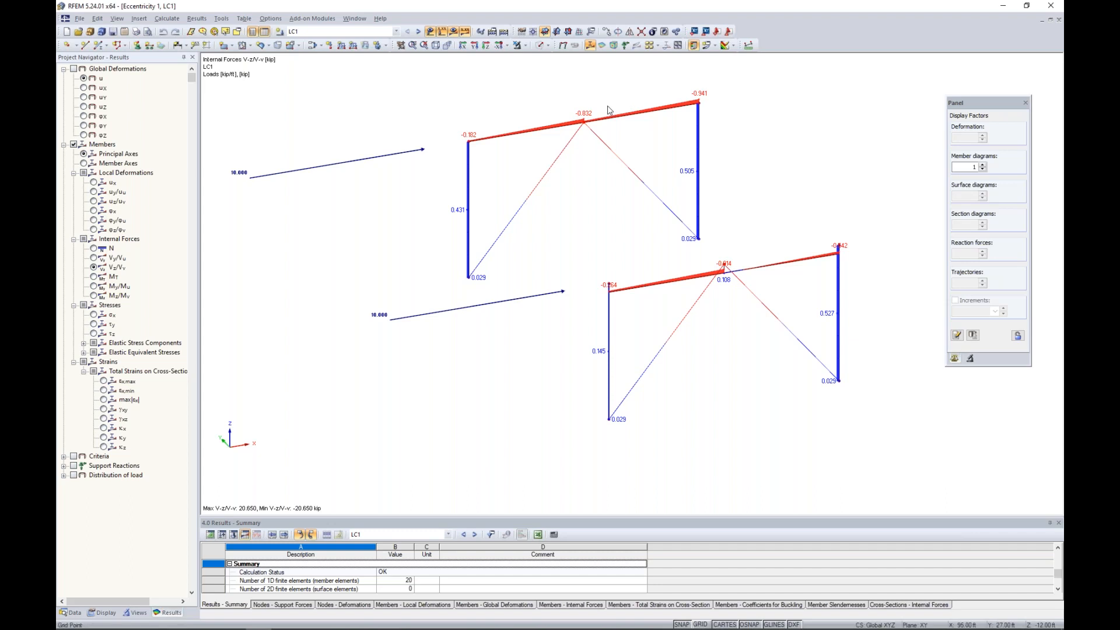
Show the bending moment My diagrams, isolate the top beams of both braced frames by selected objects, and compare them.
click(94, 286)
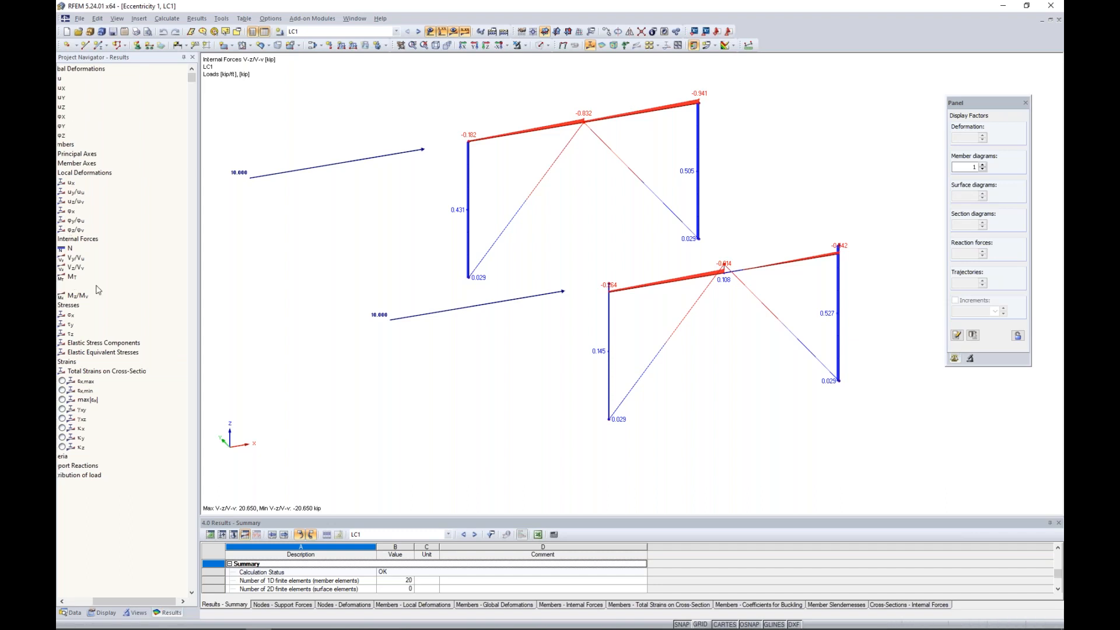
ctrl+middle_drag(605, 232, 505, 120)
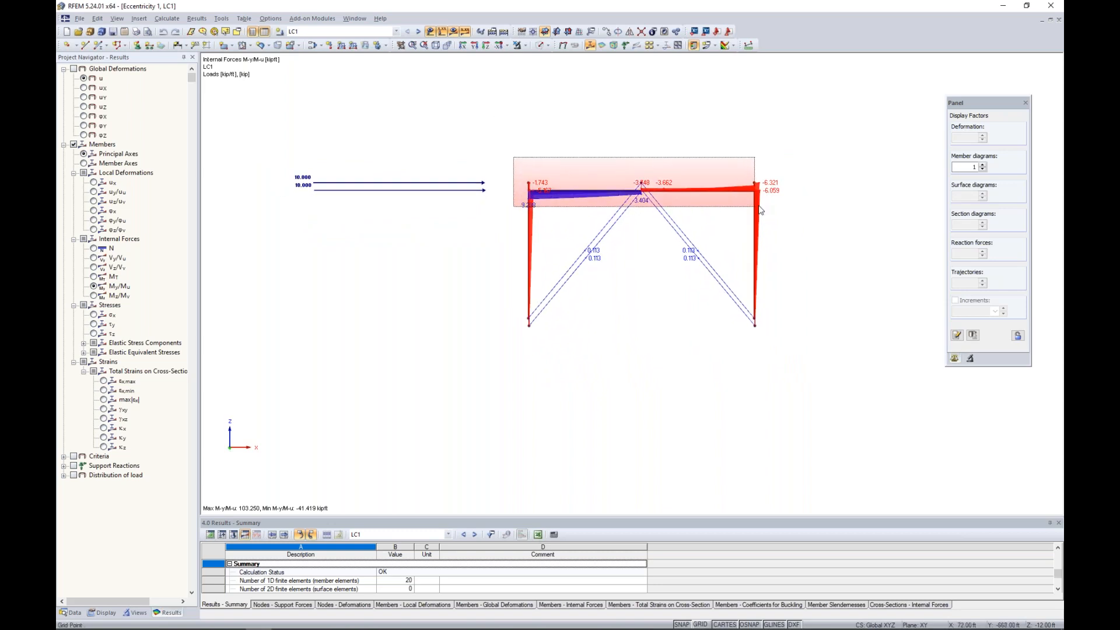
click(526, 47)
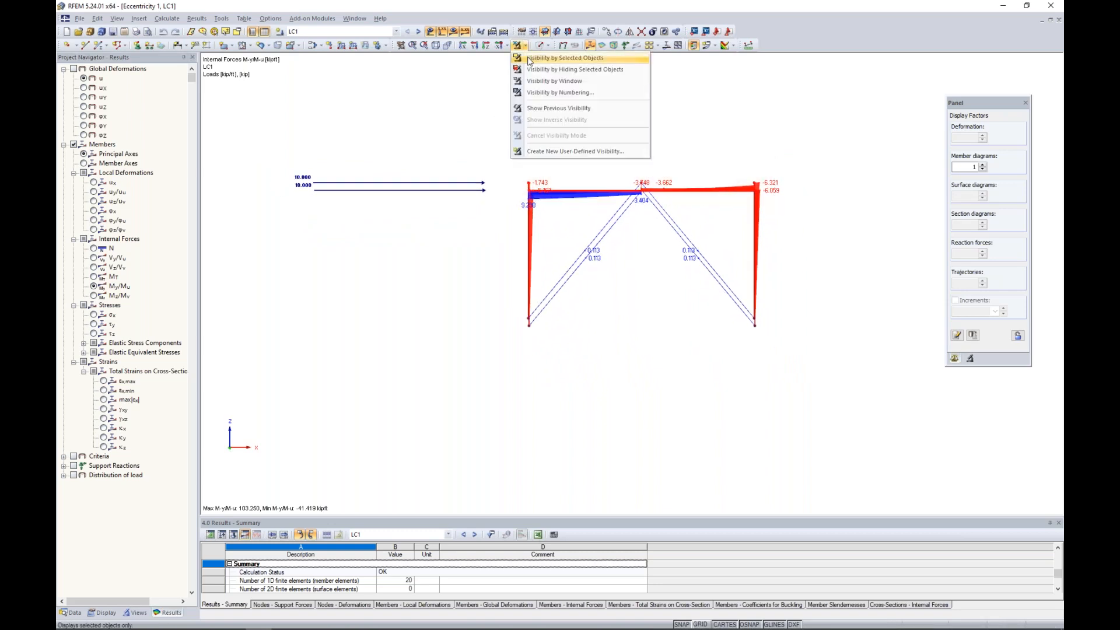
click(537, 143)
ctrl+middle_drag(536, 143, 611, 300)
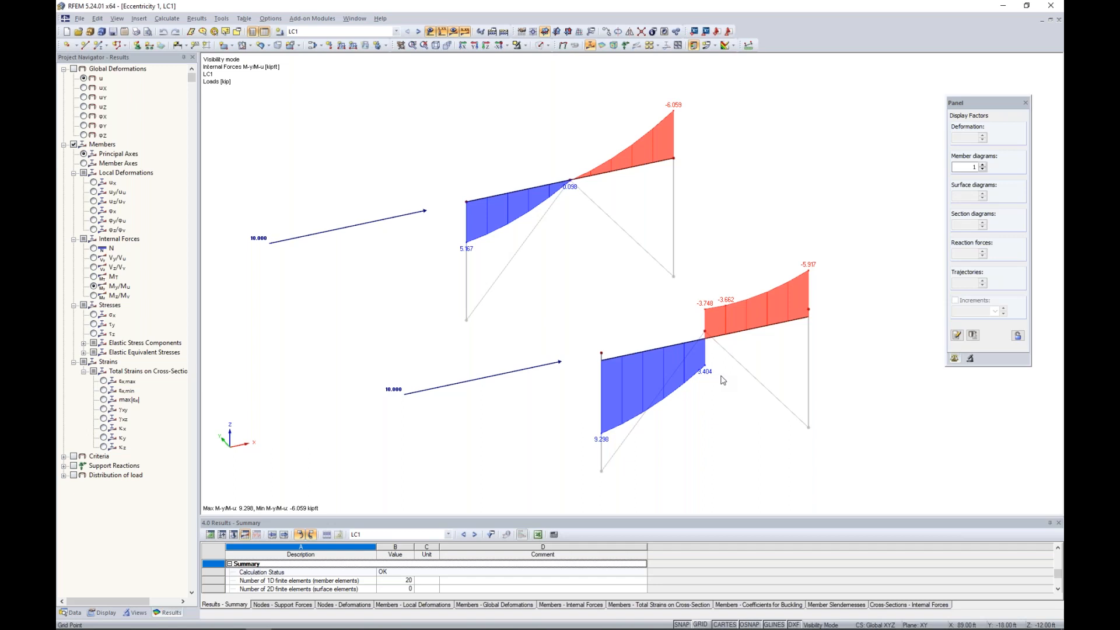
scroll(723, 381, down, 1)
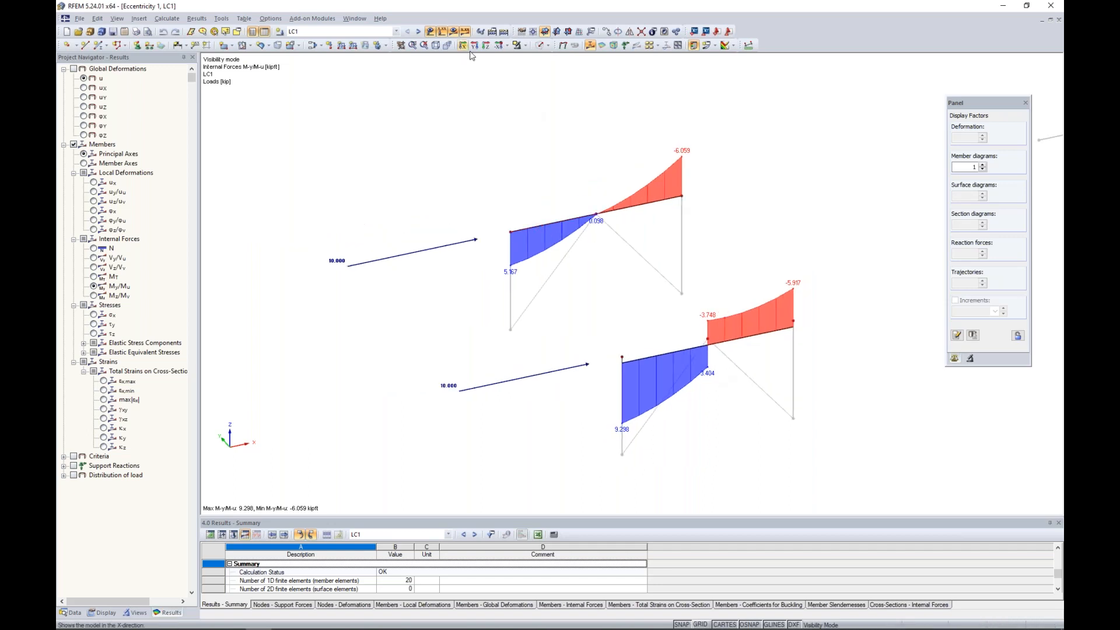
Hide the results, return to transparent solid display and cancel the visibility mode to show all members.
click(453, 31)
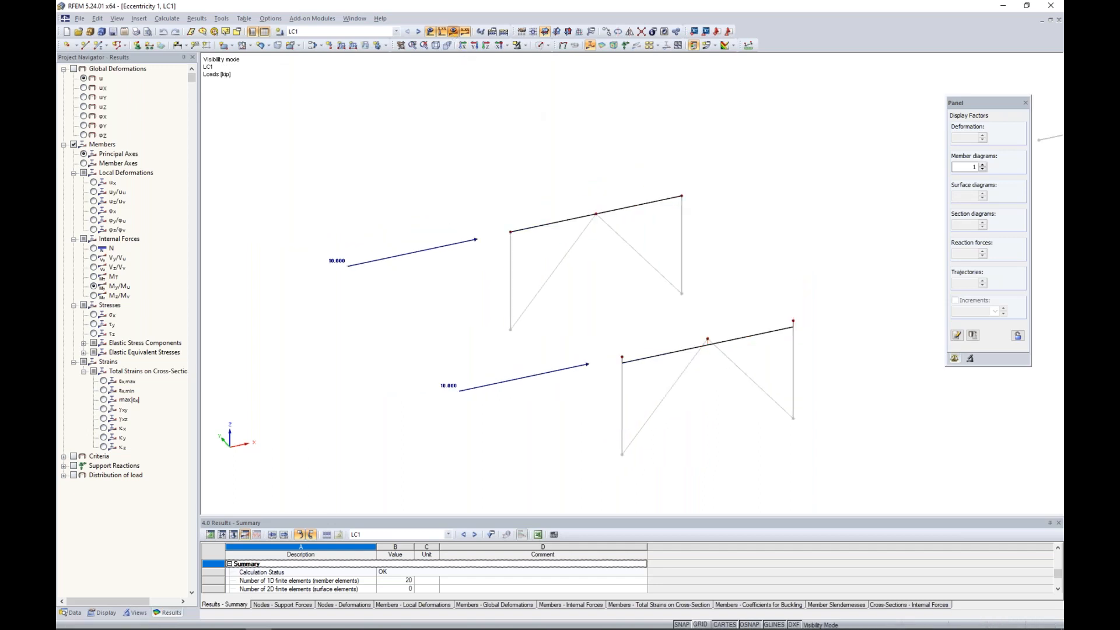
click(538, 46)
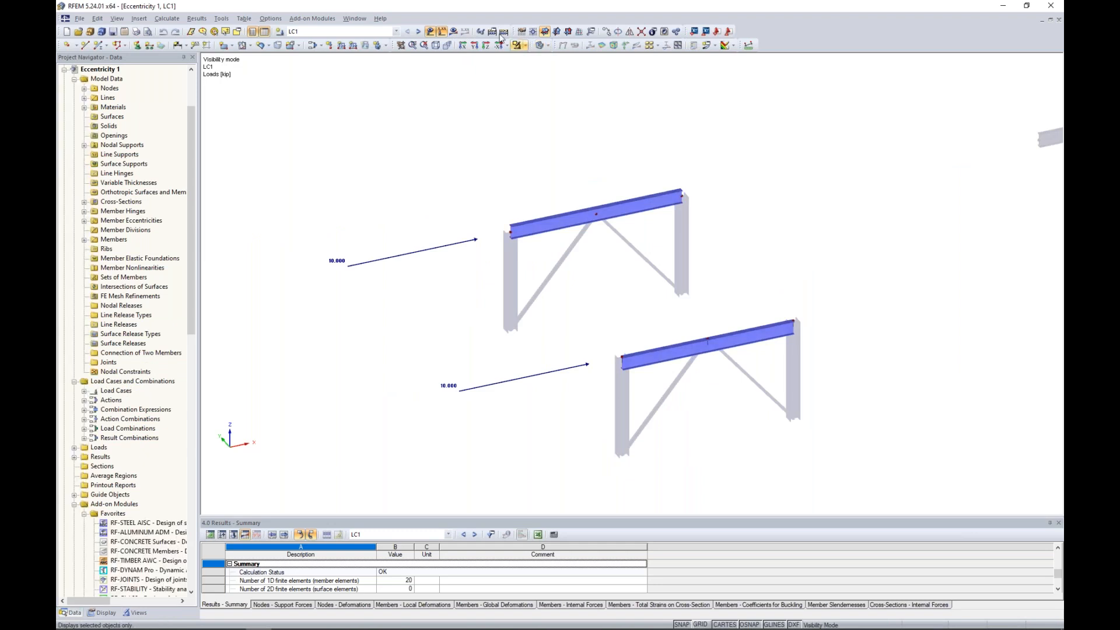
click(526, 46)
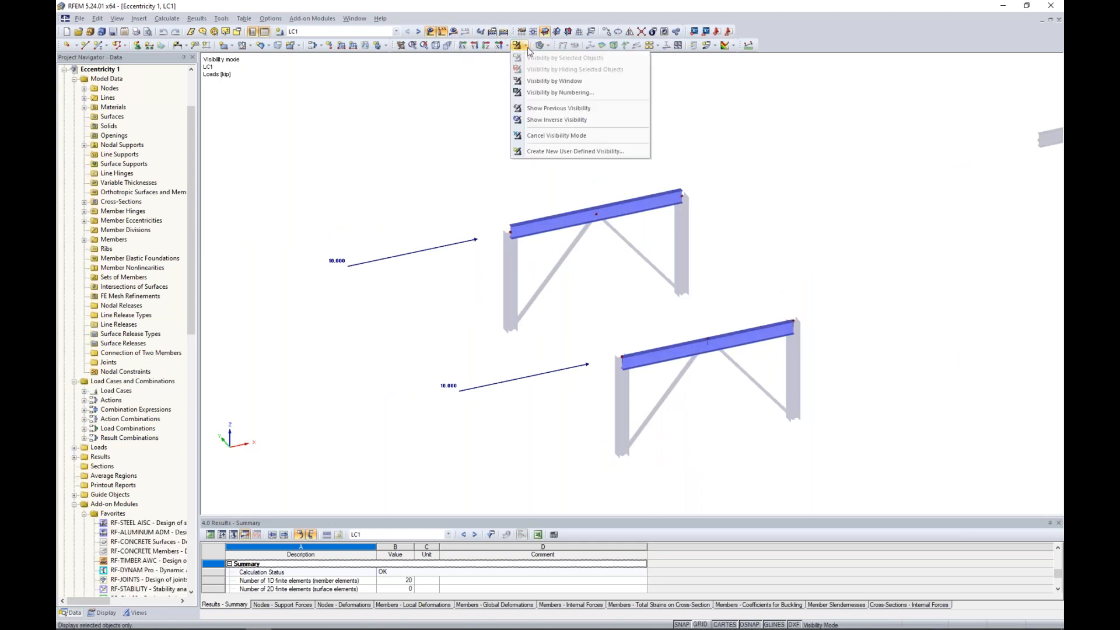
click(557, 135)
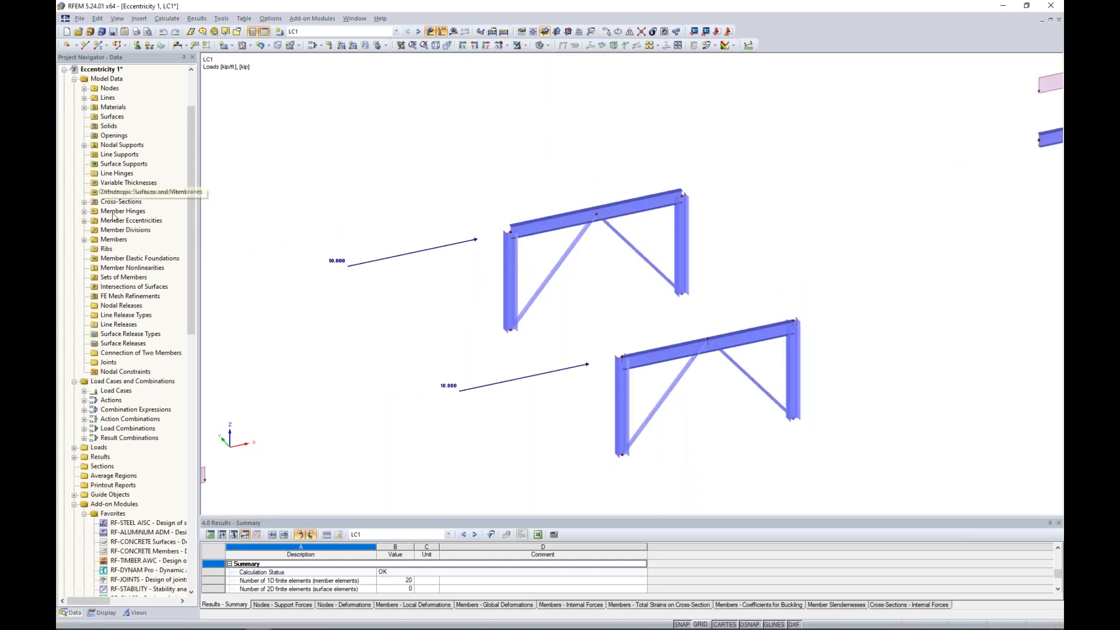
Turn on the nodal supports display and examine the beam-to-column joint of the rear T-shaped frame.
click(103, 613)
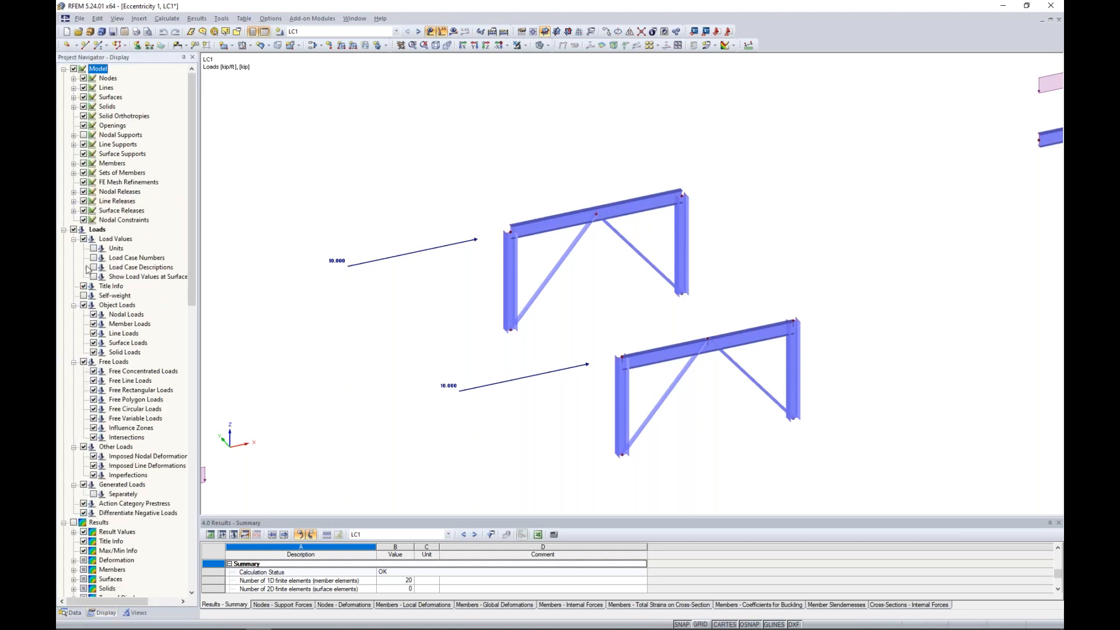
click(84, 134)
middle_drag(857, 253, 506, 334)
scroll(506, 334, up, 5)
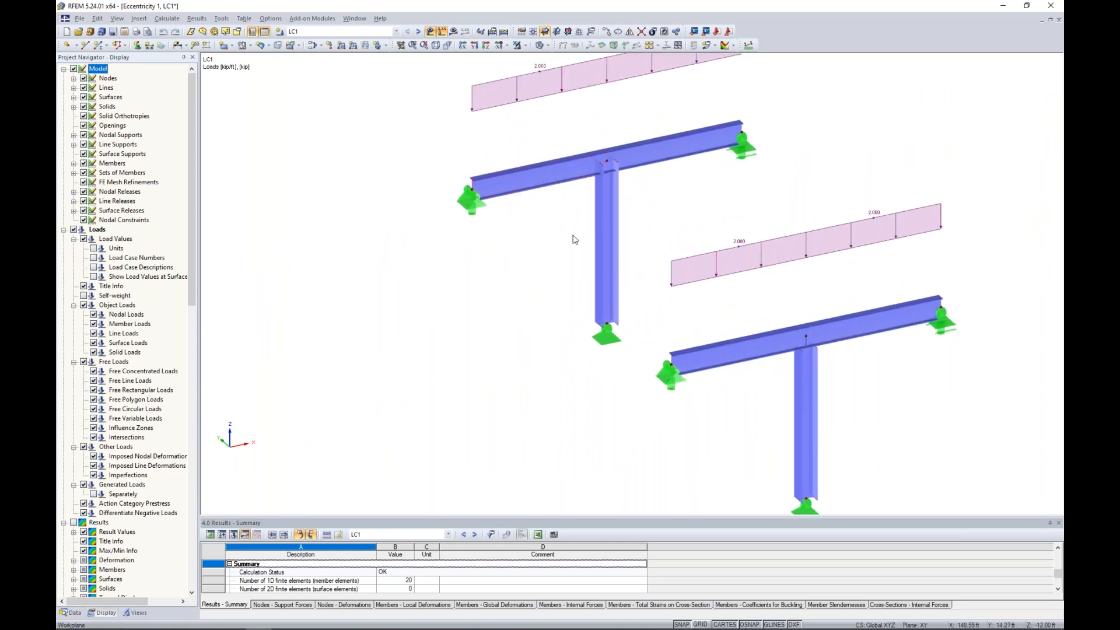
scroll(563, 209, up, 1)
scroll(563, 207, up, 1)
middle_drag(561, 208, 555, 303)
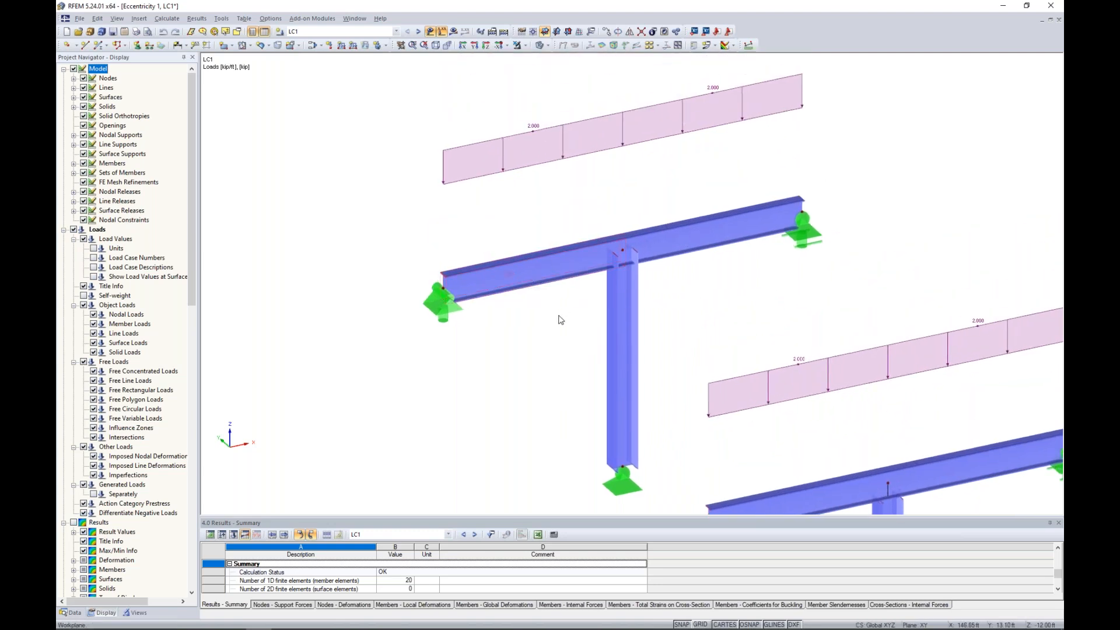
scroll(563, 312, up, 2)
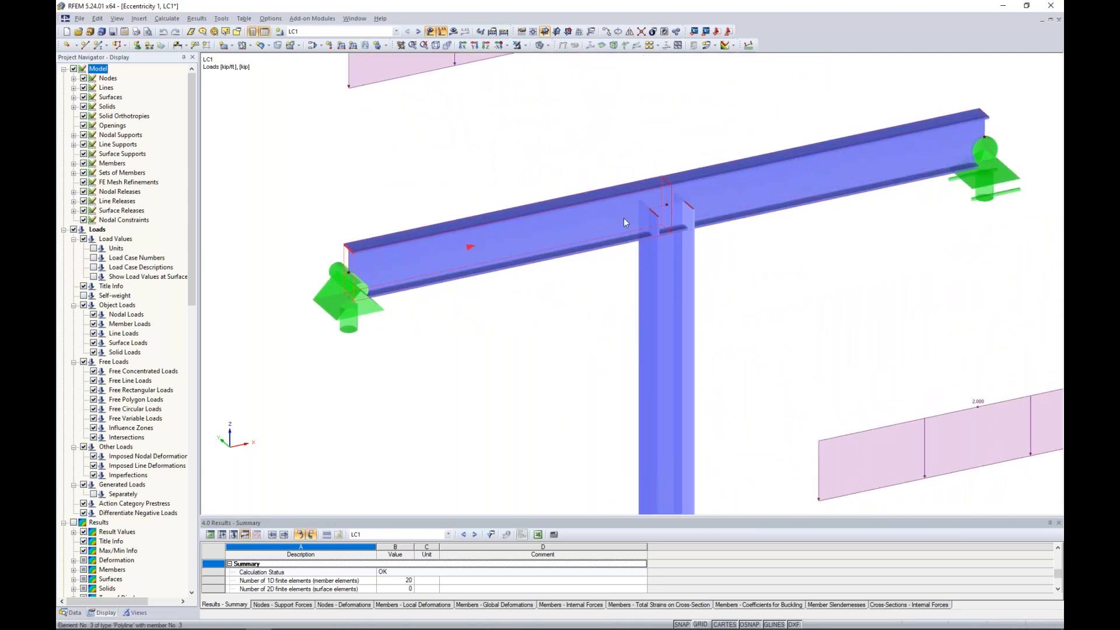
Switch to wireframe display and examine how the column axis meets the beam axis in the rear and front T-shaped frames.
click(539, 45)
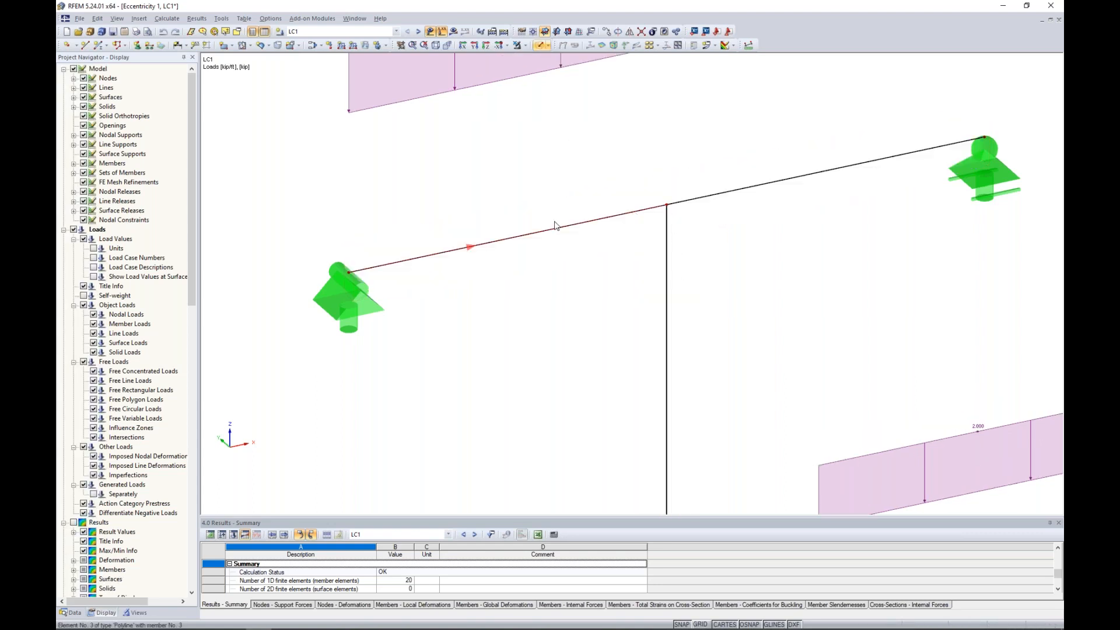
click(667, 268)
click(703, 245)
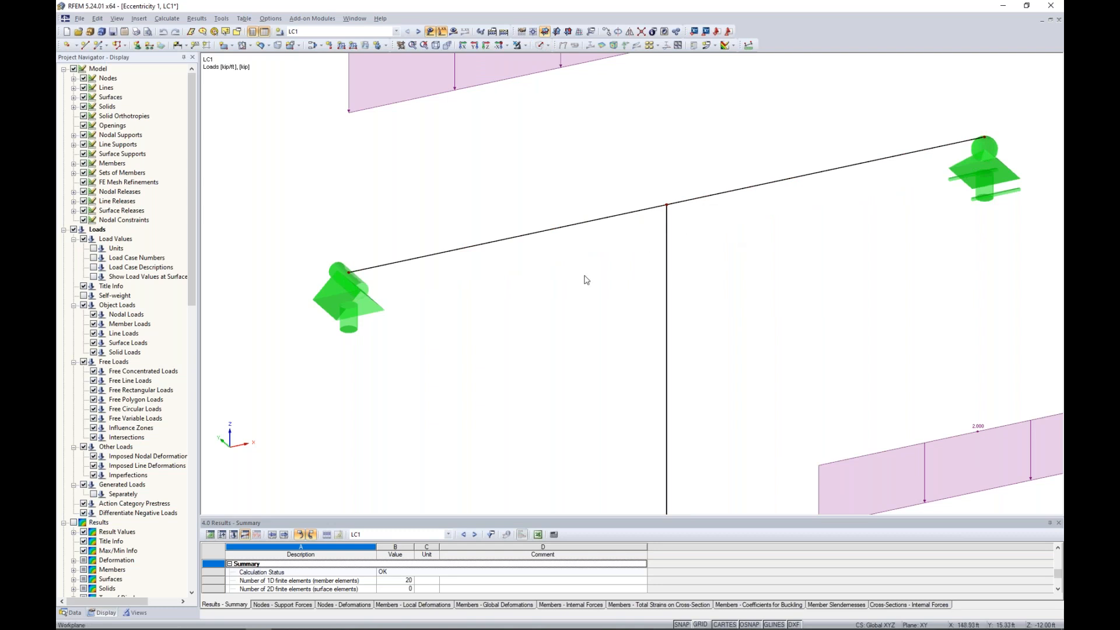
scroll(586, 280, down, 3)
middle_drag(587, 318, 537, 177)
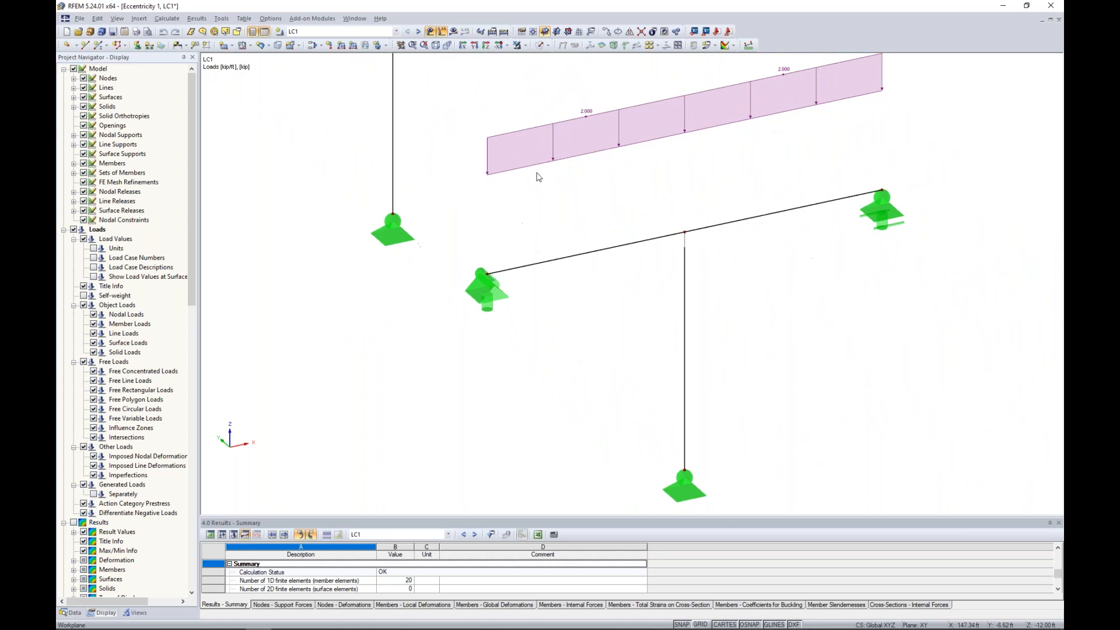
Return to solid display and review the eccentricity definition of column member 7 in the front T-shaped frame, including its axial offset from adjoining members.
click(540, 45)
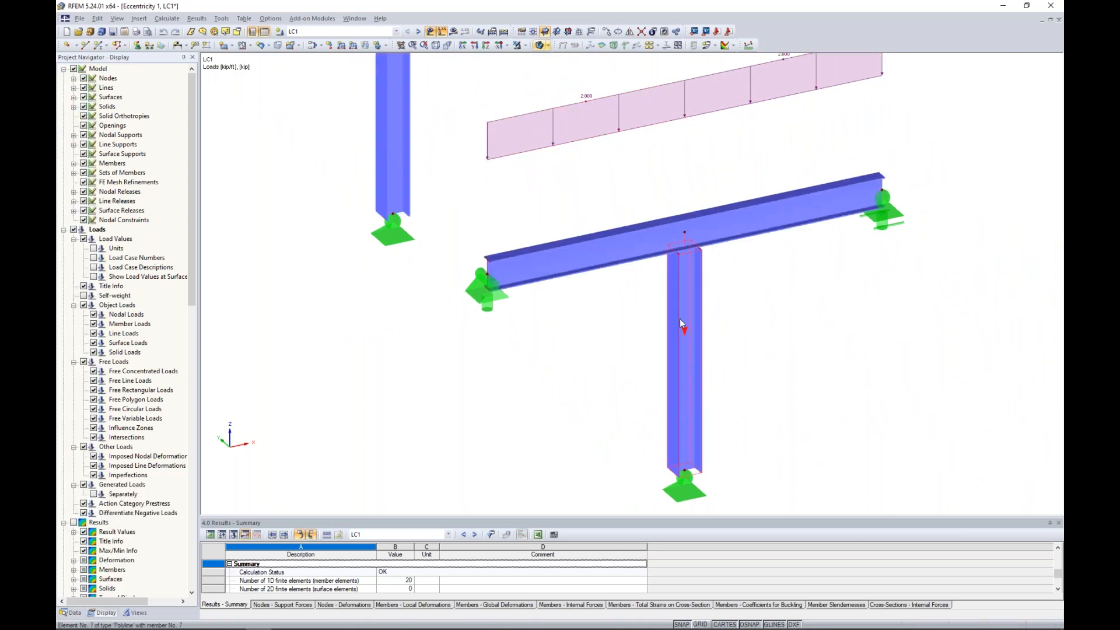
scroll(670, 317, up, 2)
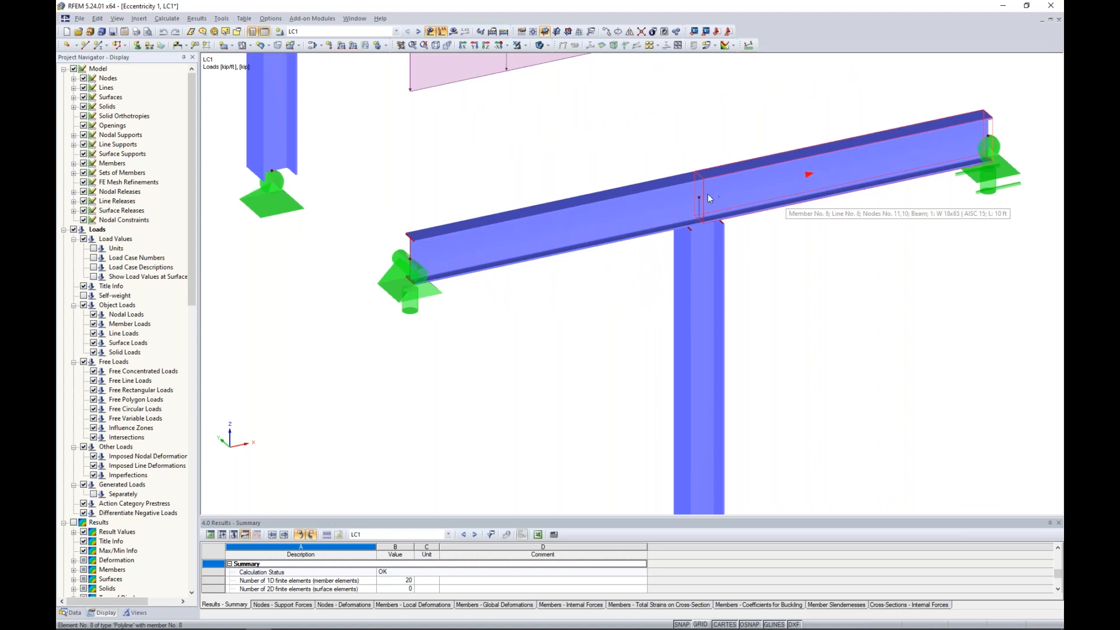
double_click(705, 258)
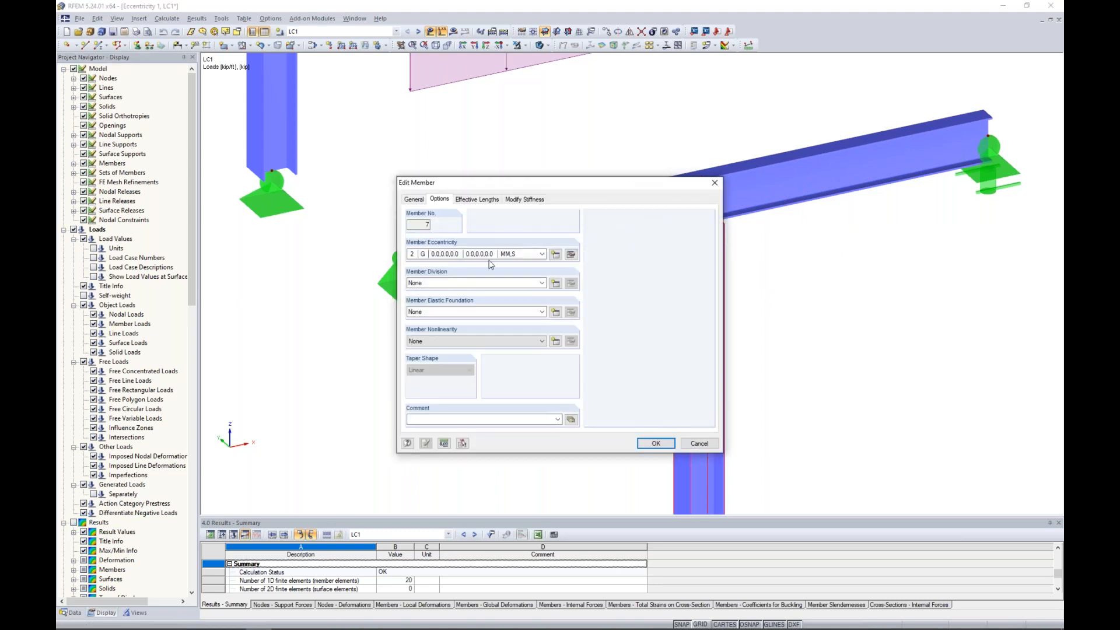
click(570, 254)
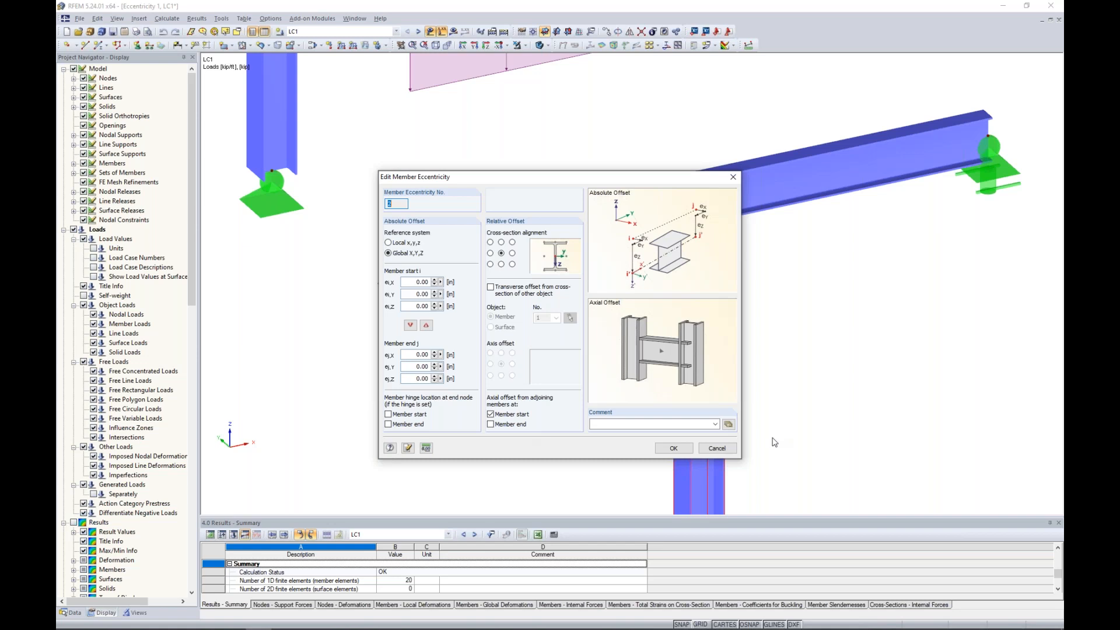
click(722, 449)
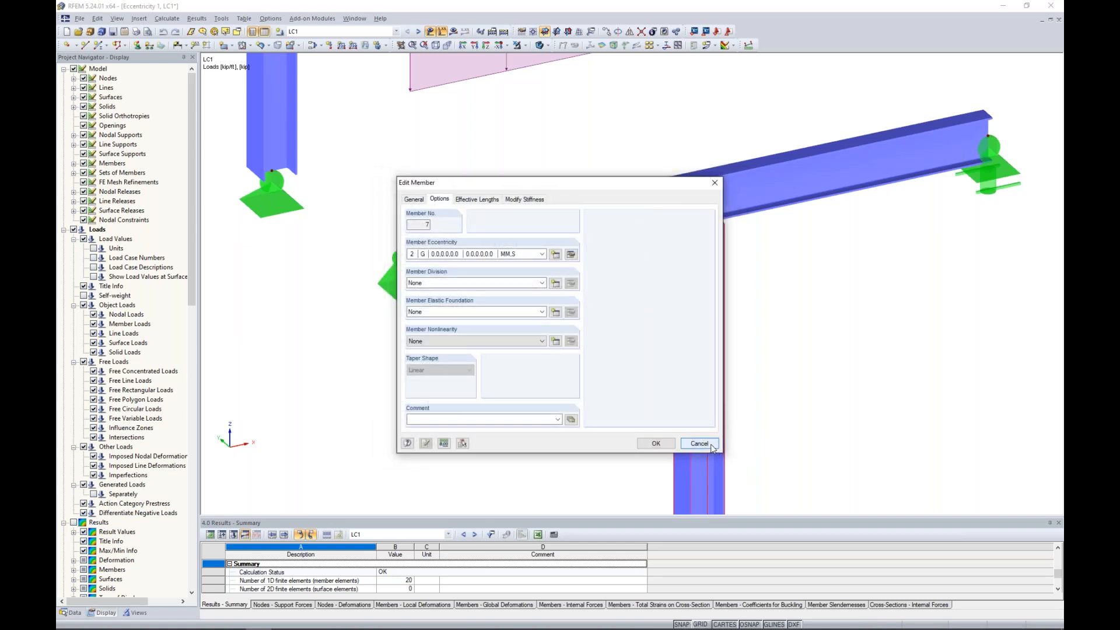
click(699, 444)
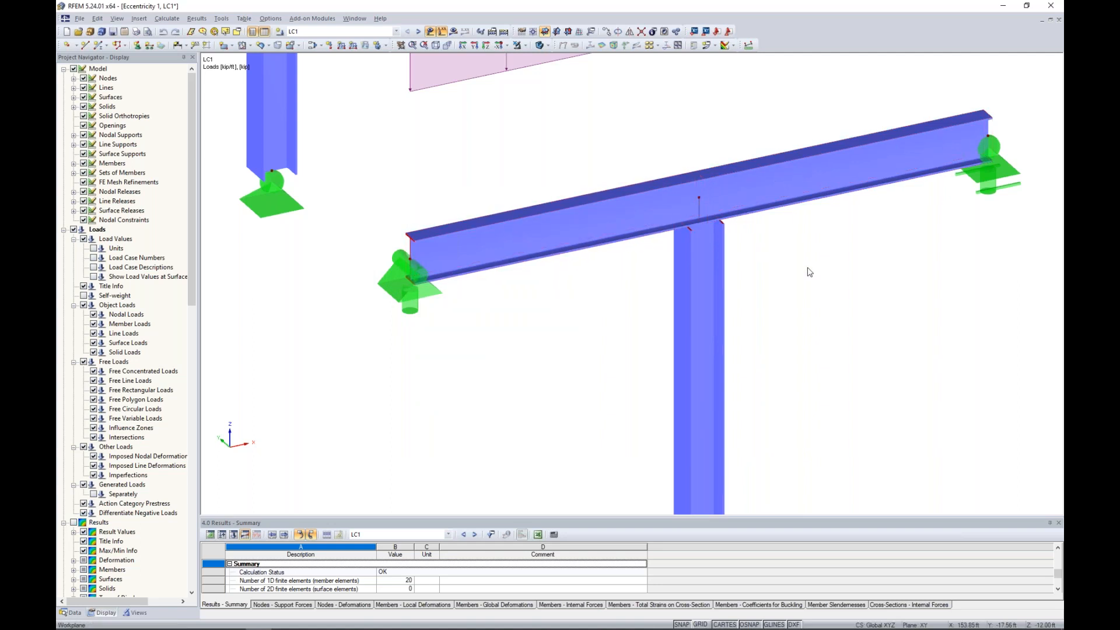
Show the results on both T-shaped frames in wireframe display and compare their bending moment My diagrams.
scroll(808, 271, down, 2)
scroll(809, 272, down, 3)
middle_drag(819, 274, 769, 349)
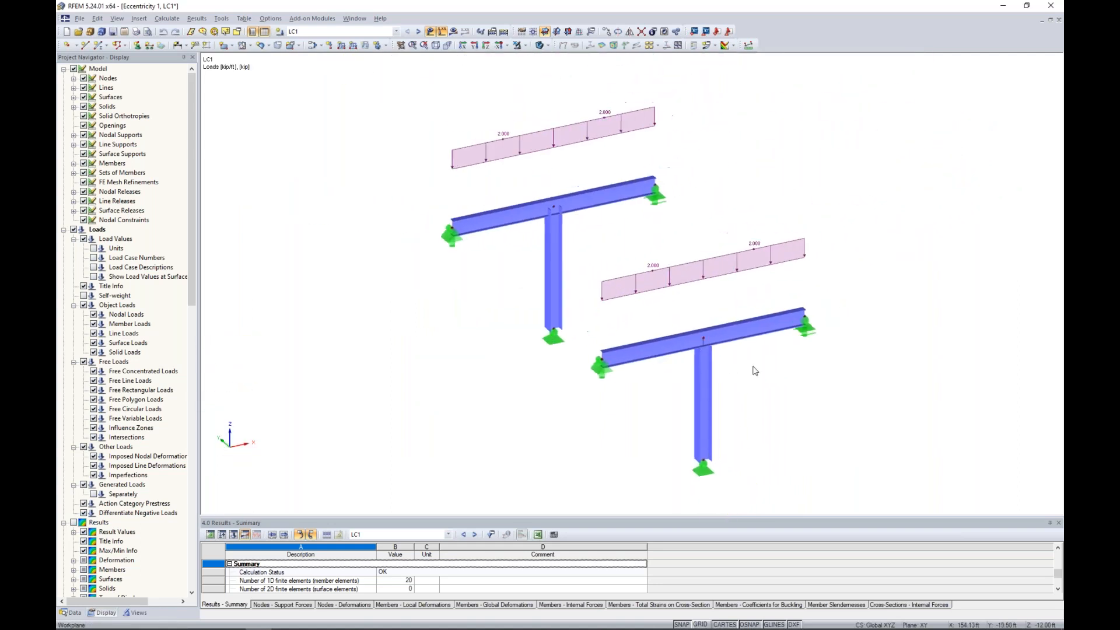
click(454, 32)
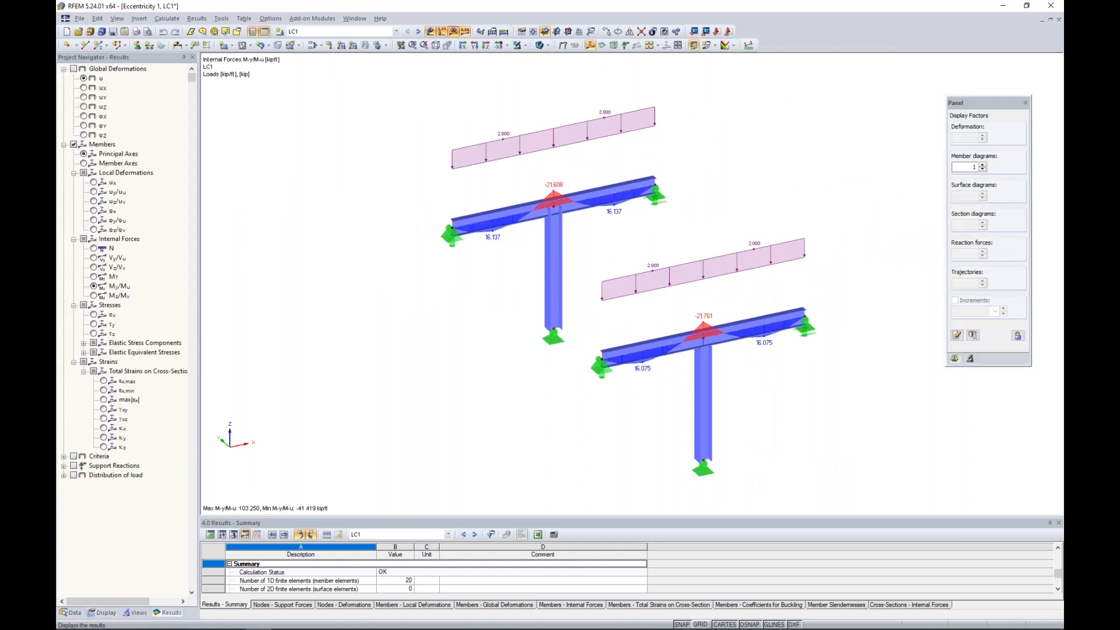
click(540, 46)
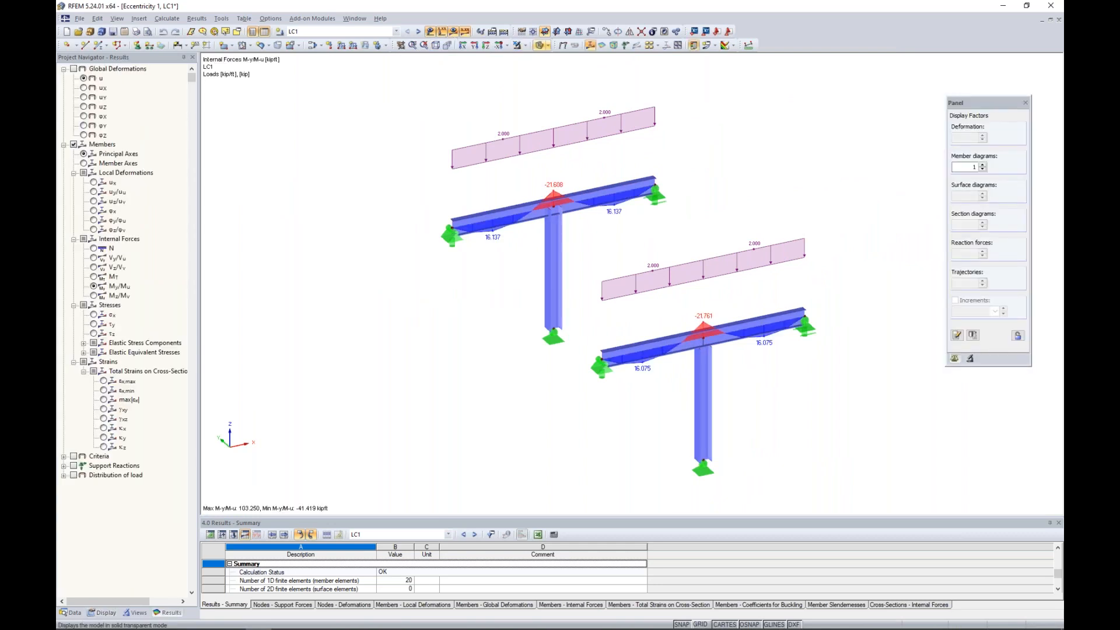
click(540, 46)
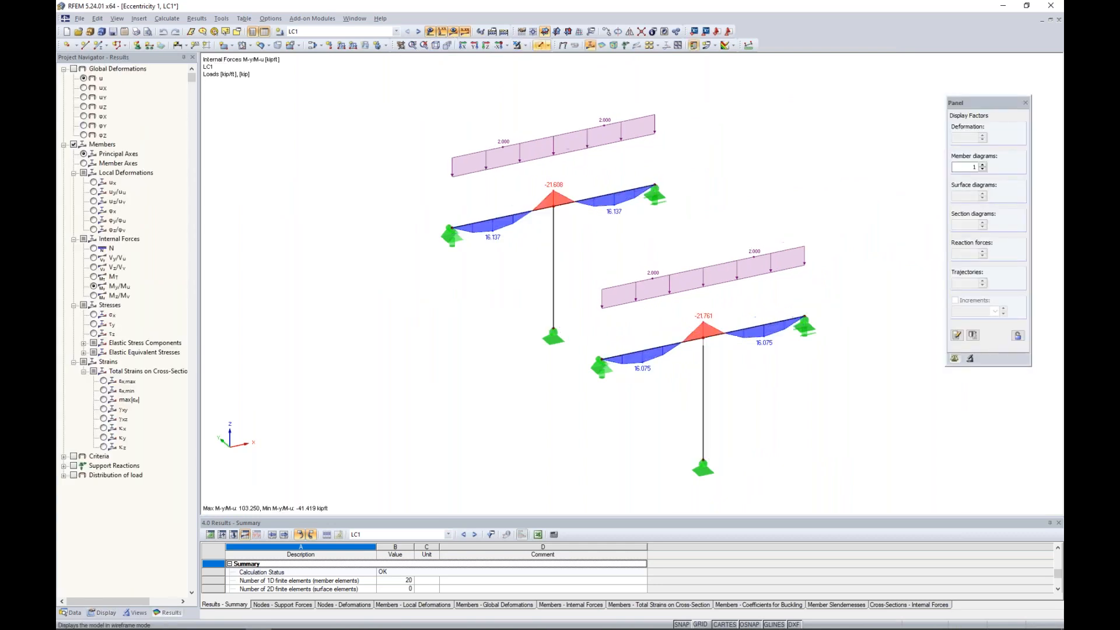
Hide the loads and compare the shear force Vz and axial force N diagrams of both T-shaped frames.
click(442, 31)
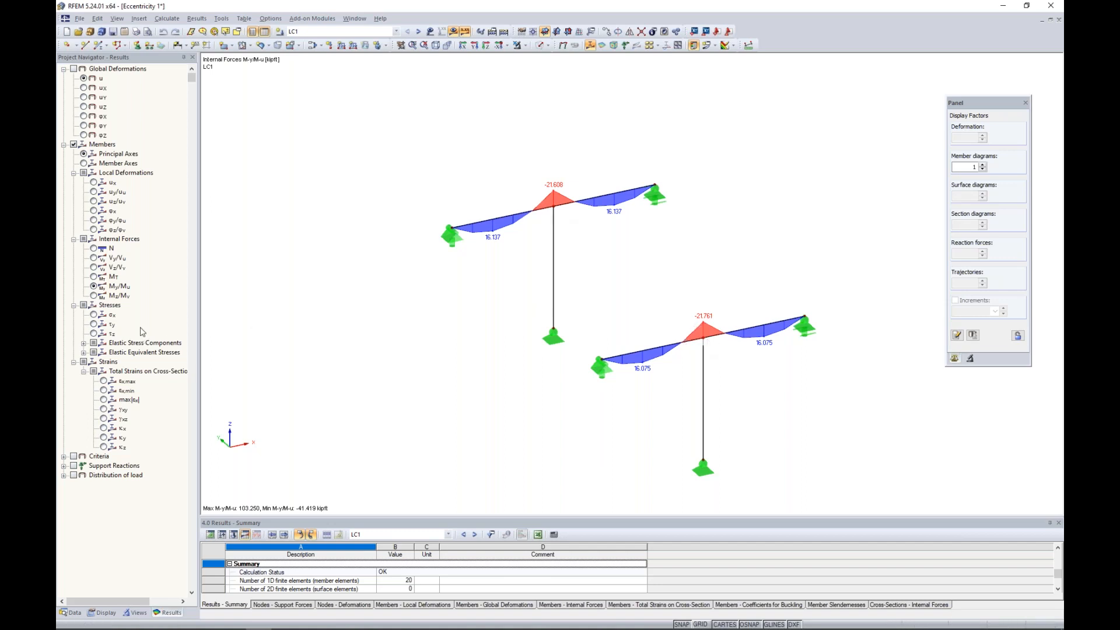
click(93, 267)
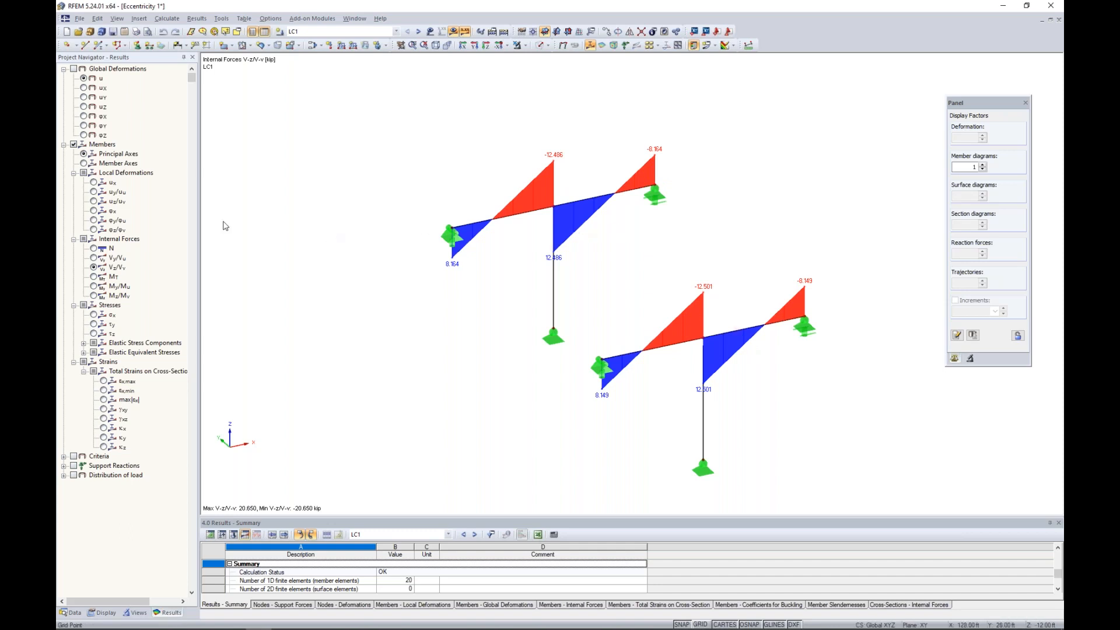
click(94, 249)
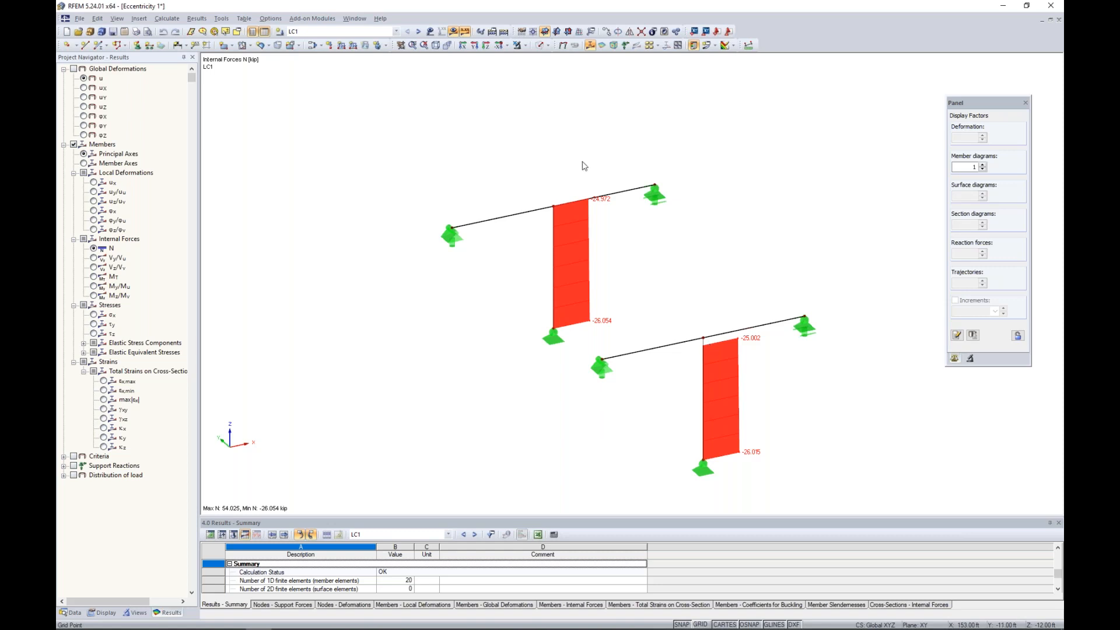
Switch to the open model Eccentricity 2.
click(355, 19)
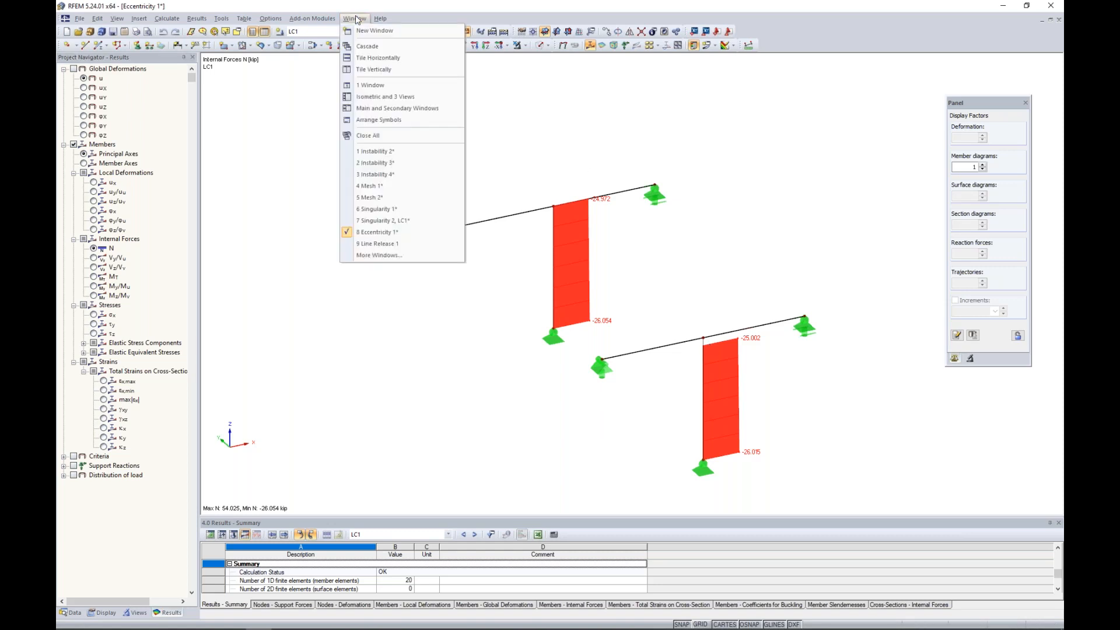
click(390, 255)
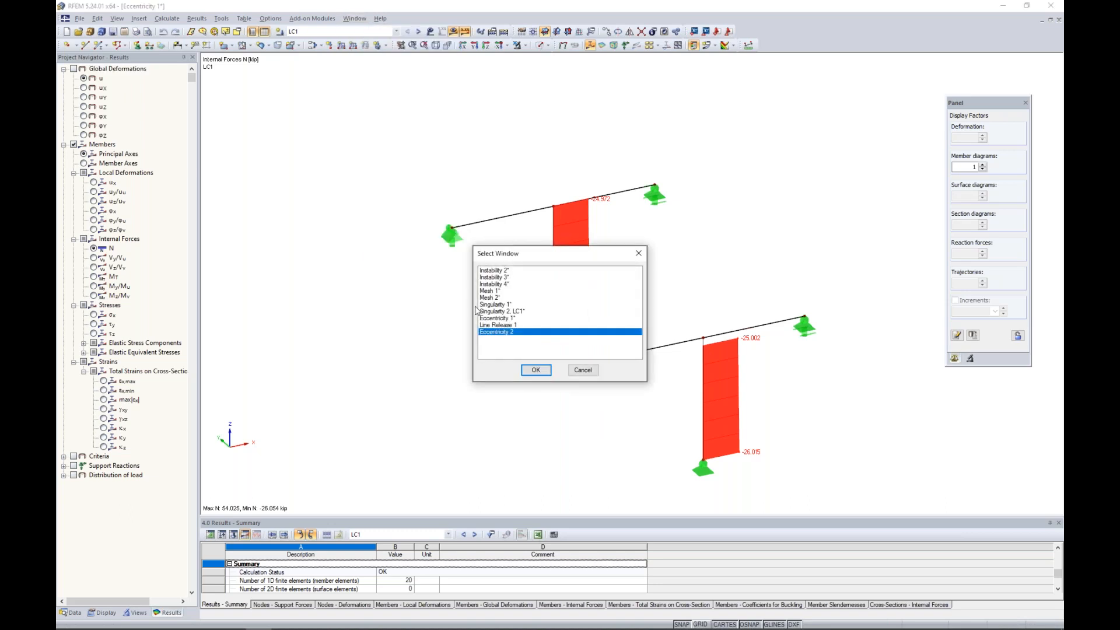
click(535, 370)
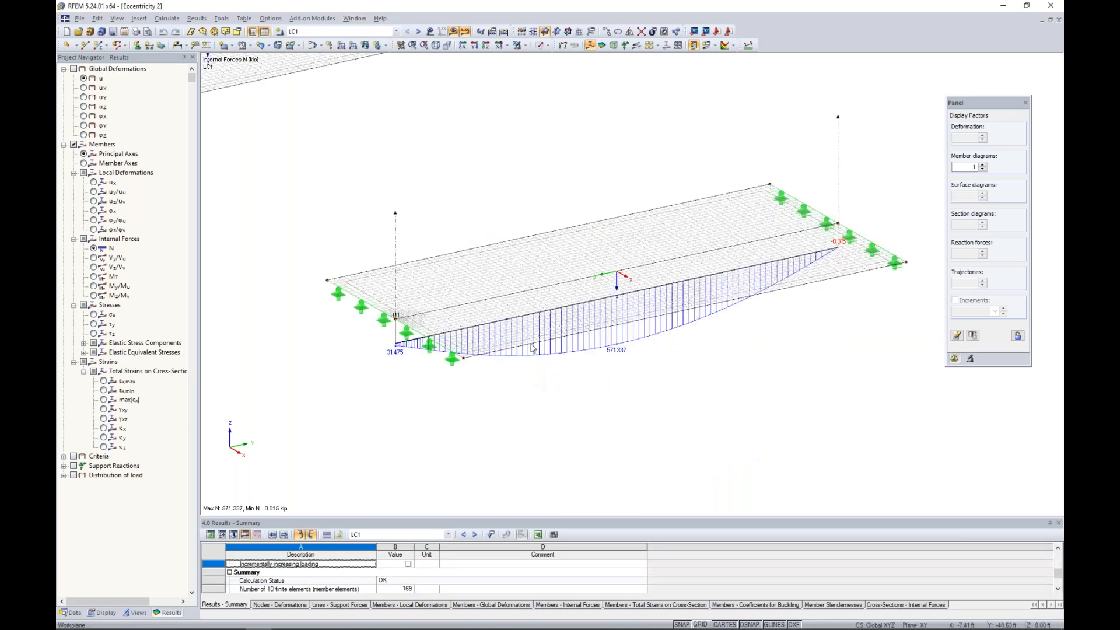
Hide the results, switch to transparent solid display and bring both slab-and-beam models into view.
click(453, 31)
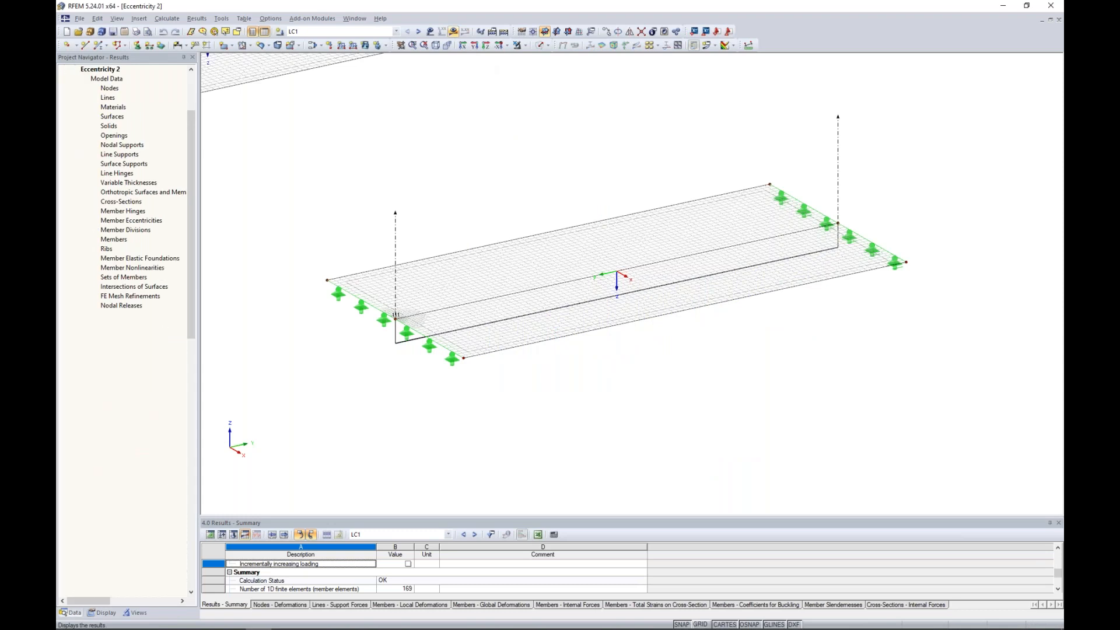
click(541, 46)
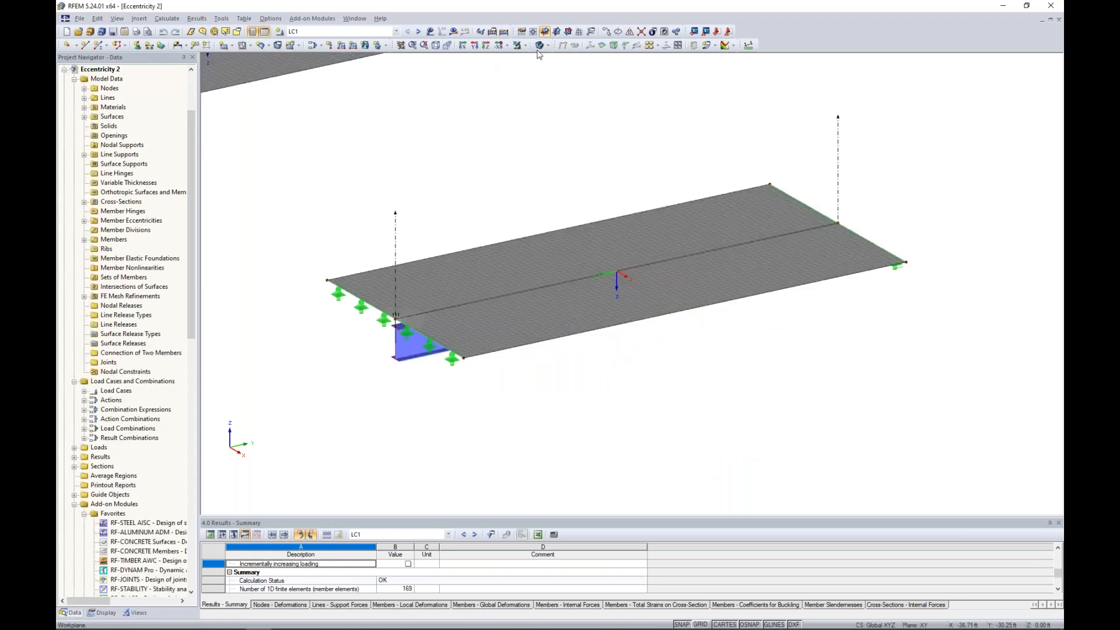
click(541, 45)
scroll(515, 145, down, 2)
middle_drag(515, 145, 660, 240)
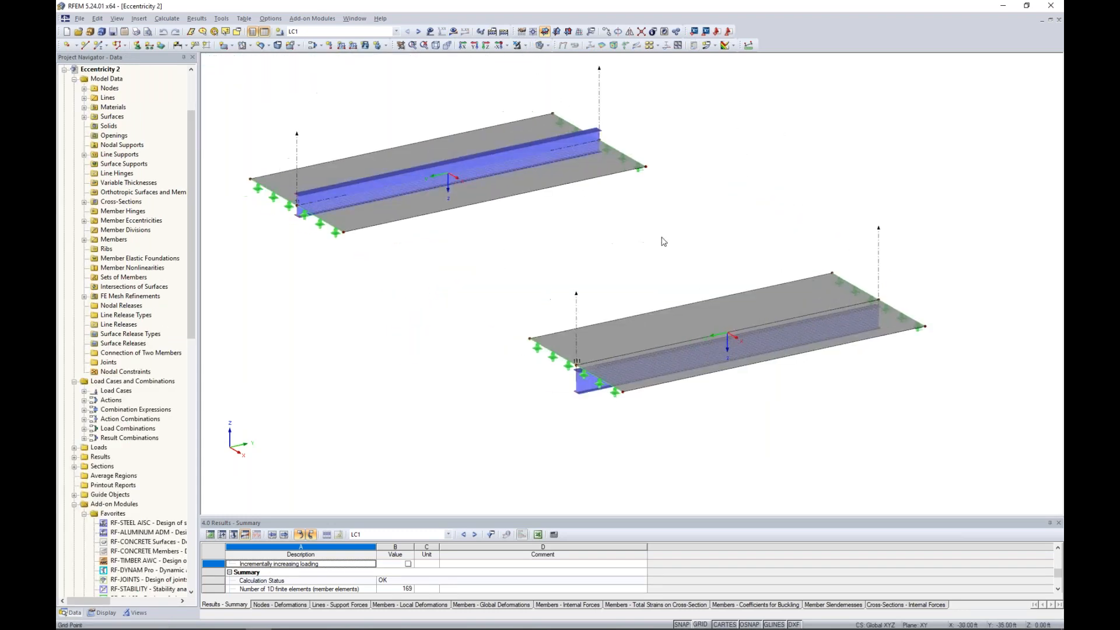
Compare the beam positions in both slab-and-beam models using wireframe, solid and transparent solid display.
scroll(660, 240, down, 1)
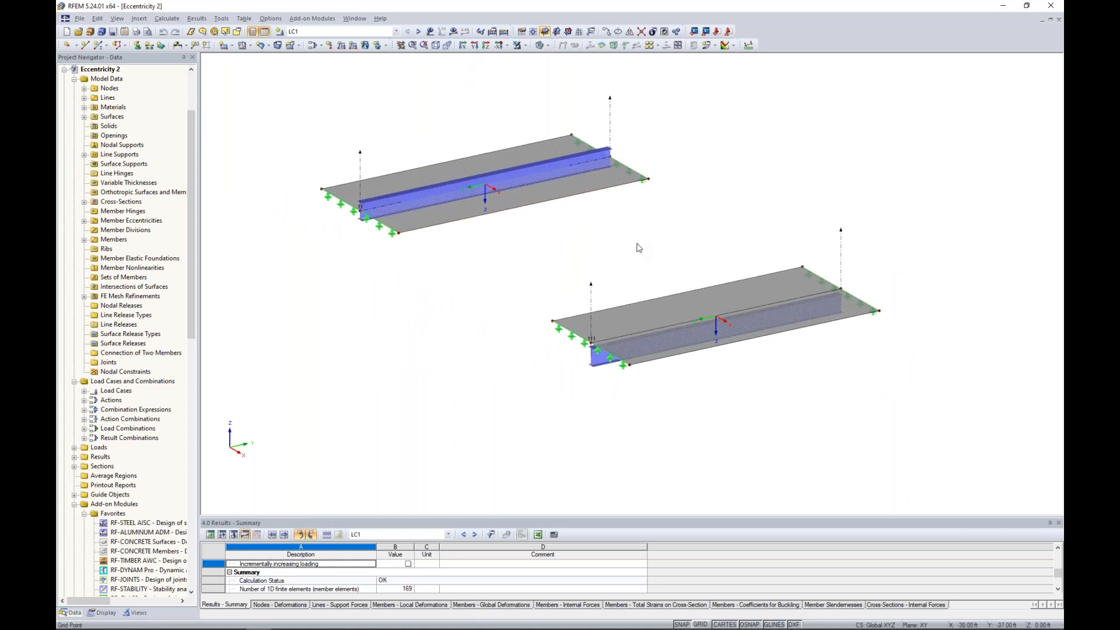
middle_drag(575, 232, 619, 269)
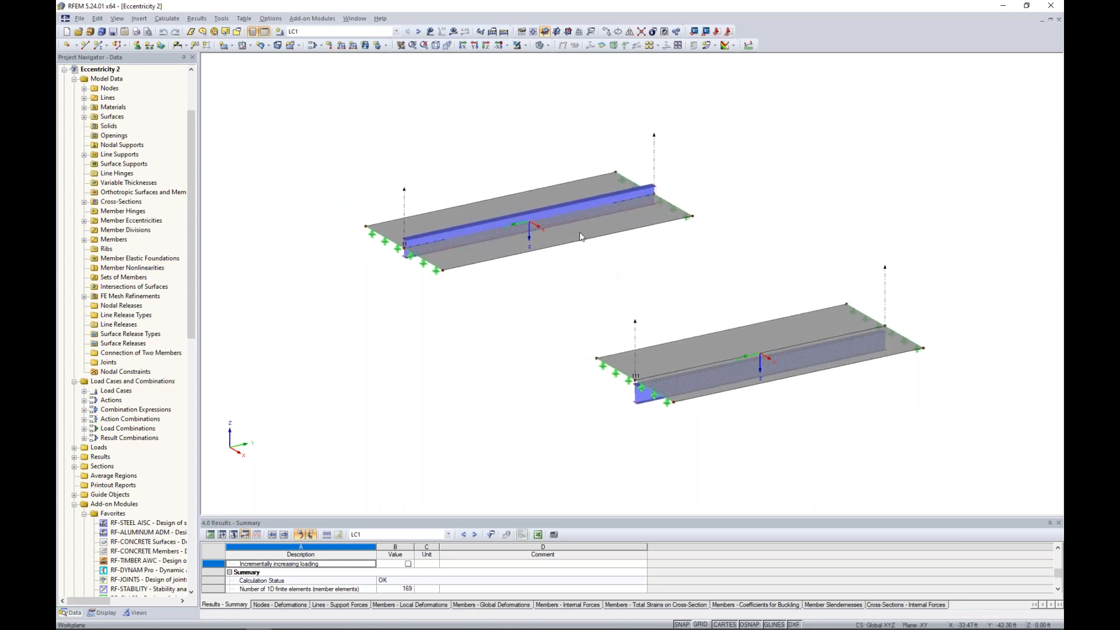
scroll(508, 248, up, 3)
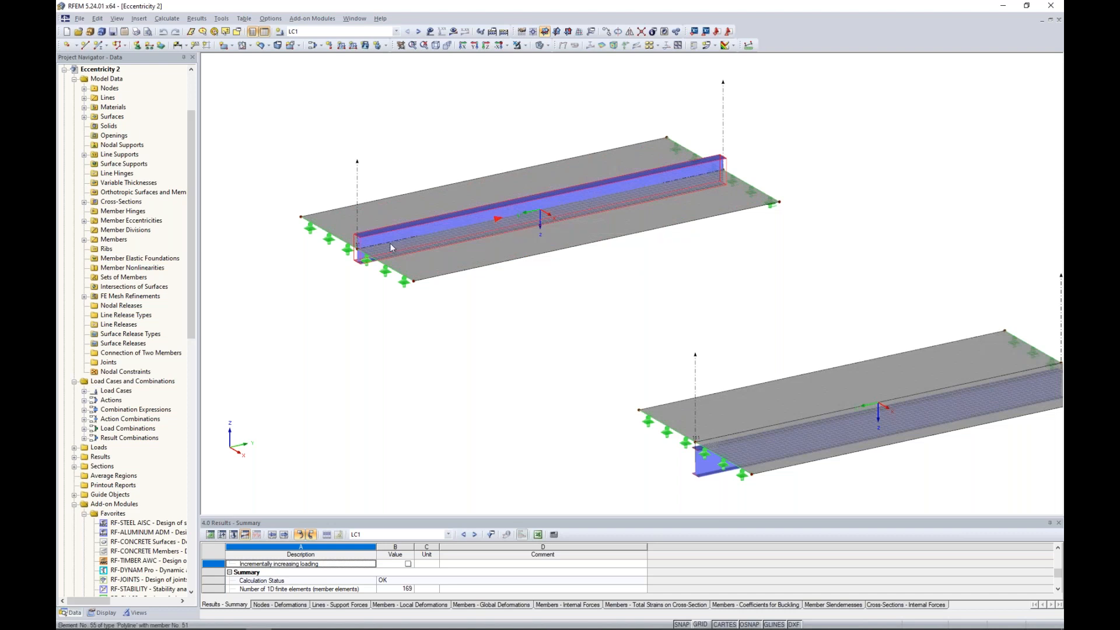
click(541, 45)
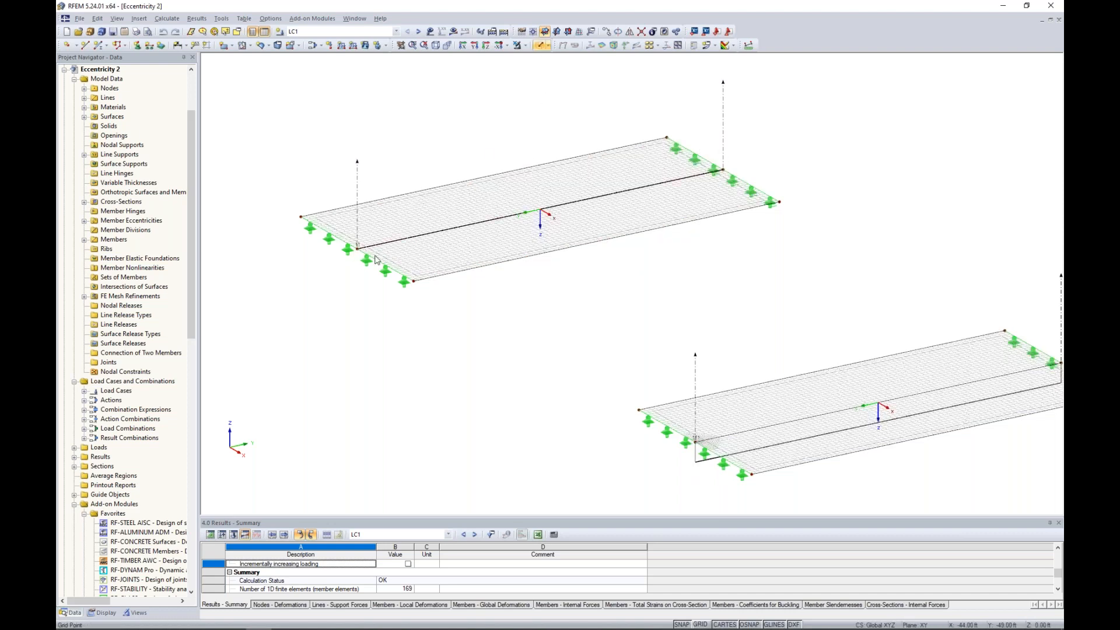
click(536, 47)
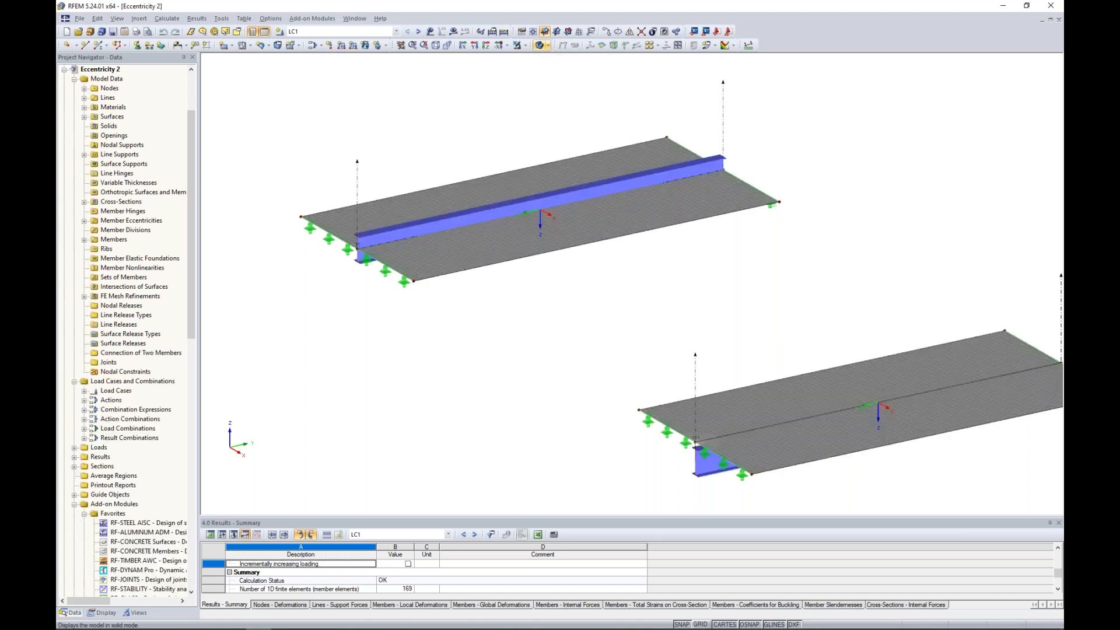
middle_drag(725, 345, 575, 258)
click(538, 46)
middle_drag(638, 384, 550, 374)
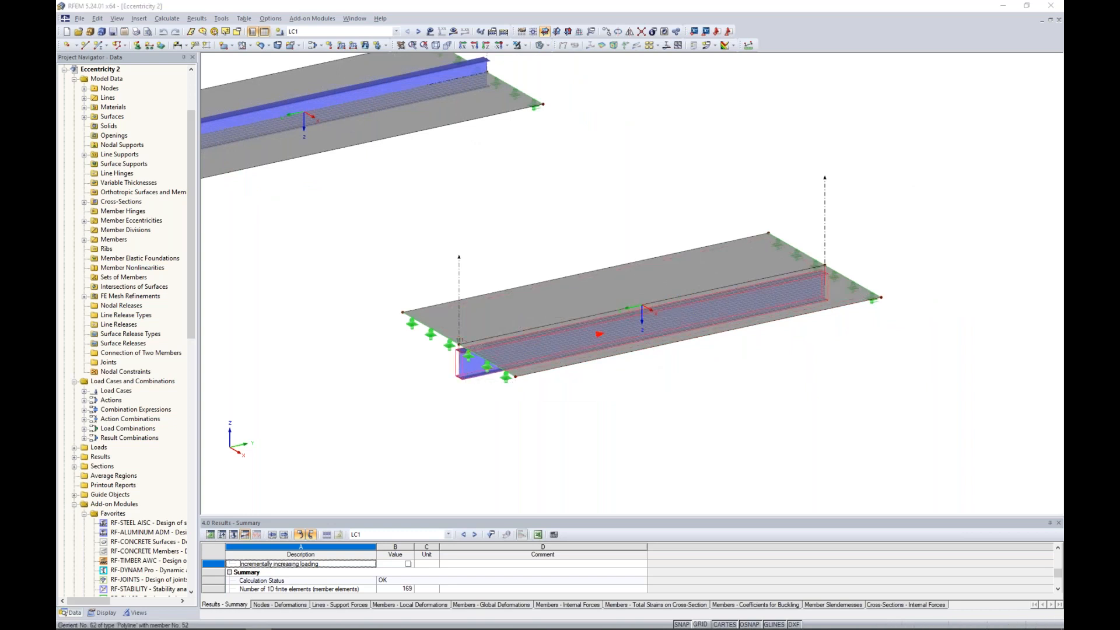
Inspect the eccentricity definition of the beam beneath the lower slab, leaving its transverse offset from the surface unchanged.
double_click(575, 340)
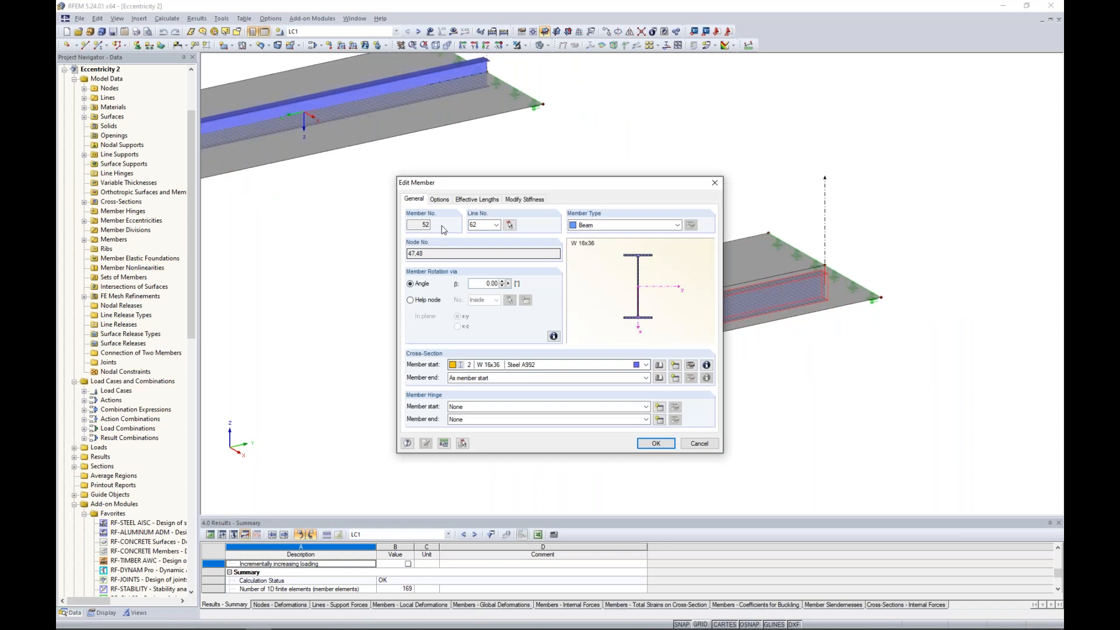
click(439, 199)
click(570, 254)
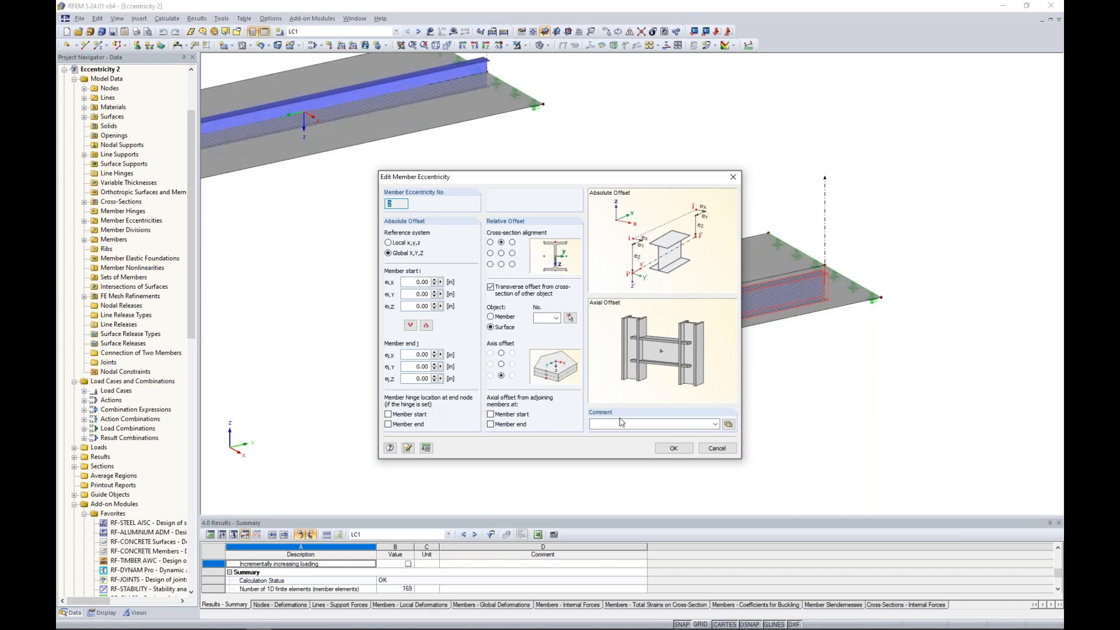
click(722, 449)
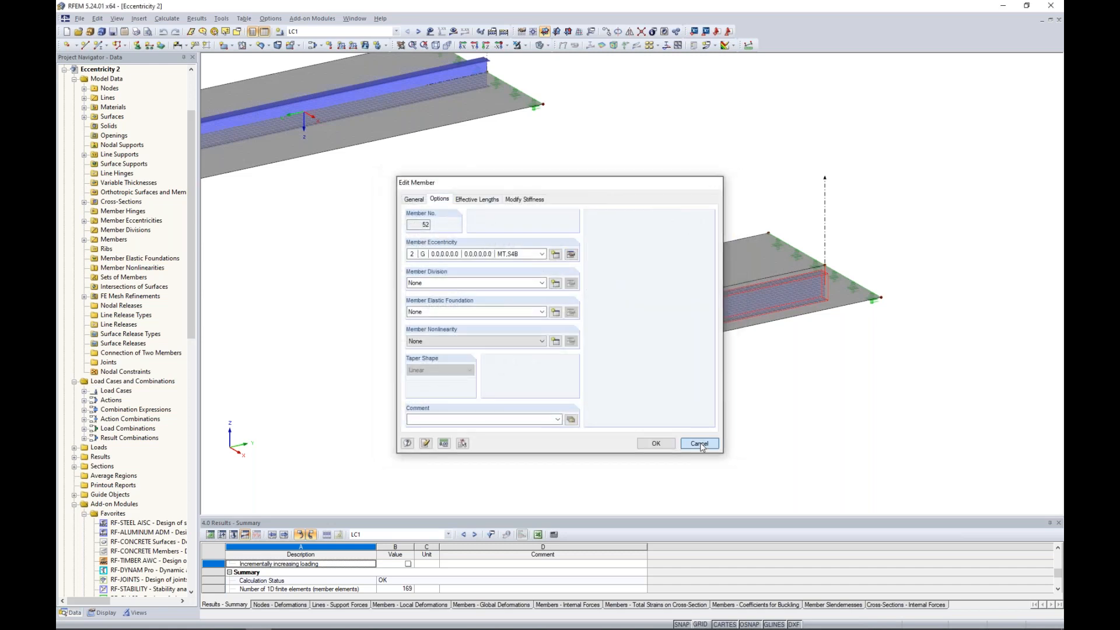
click(701, 446)
Show the LC1 loads on both slabs, then display the global deformations u with the loads hidden.
scroll(702, 447, down, 2)
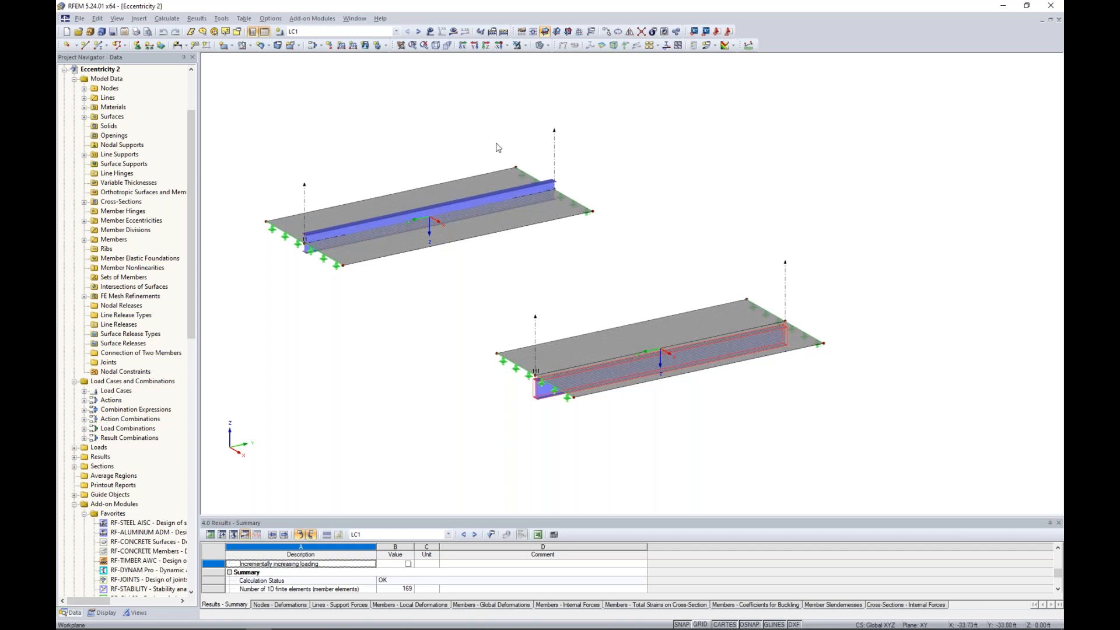
click(430, 31)
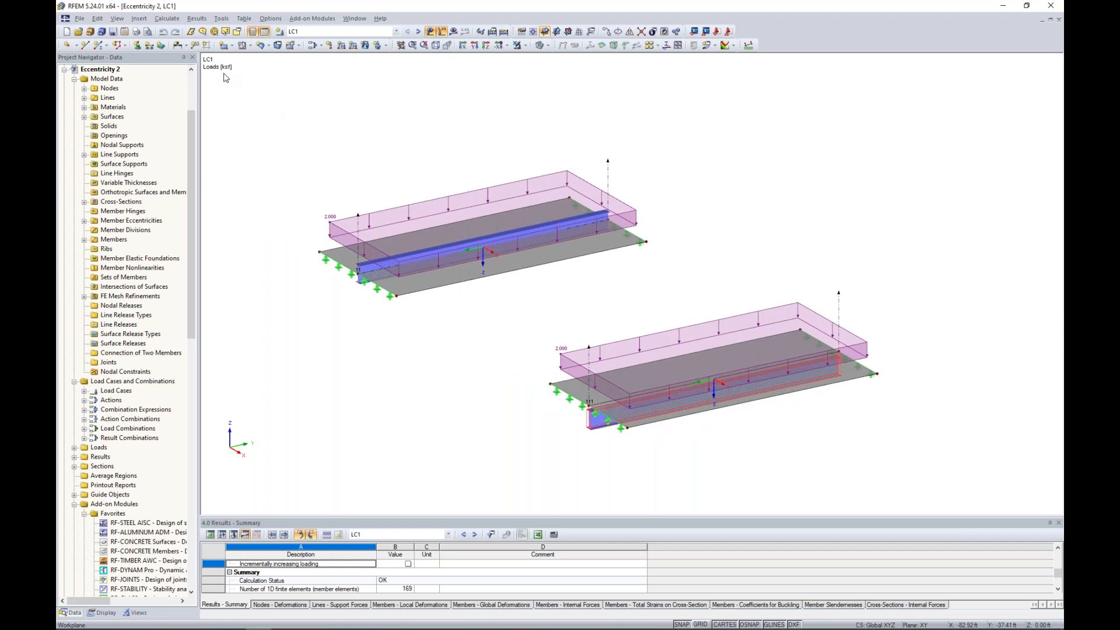
click(453, 32)
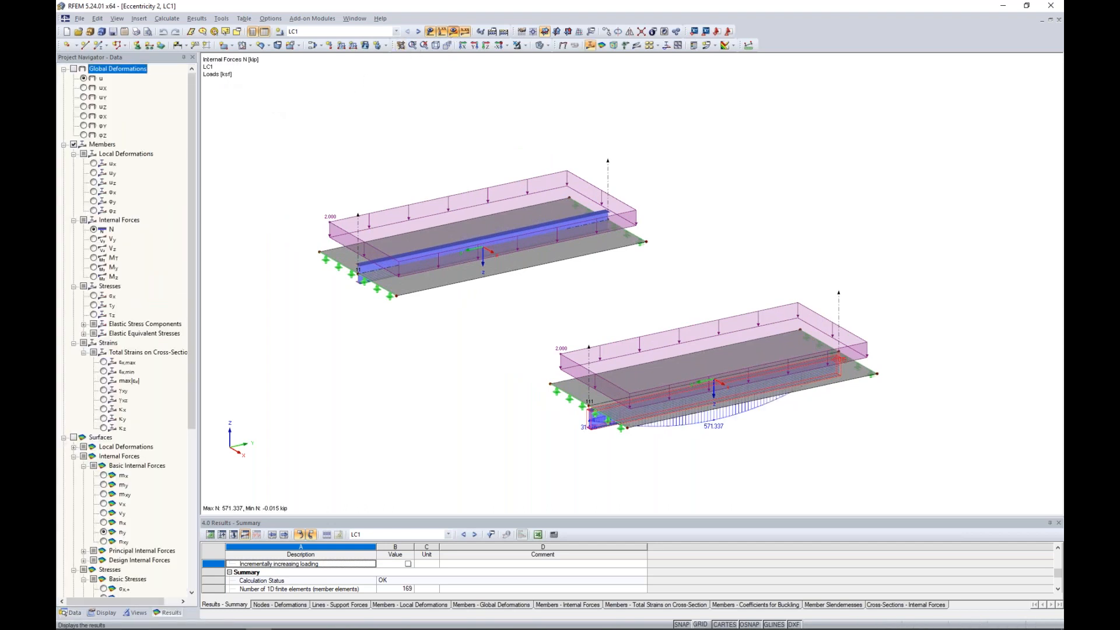
click(74, 69)
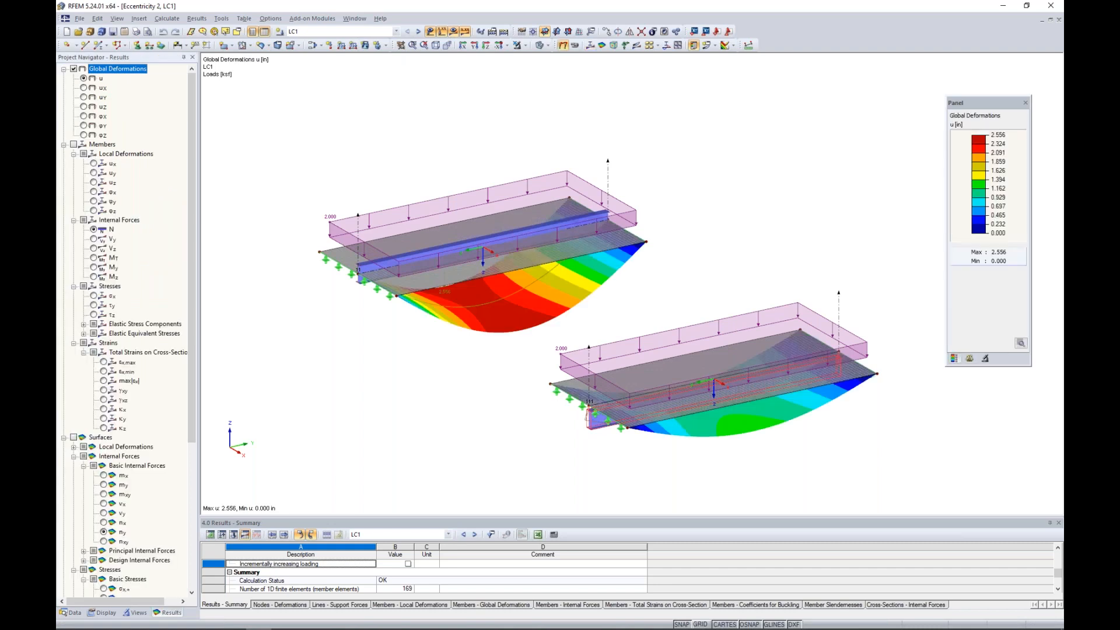
click(430, 32)
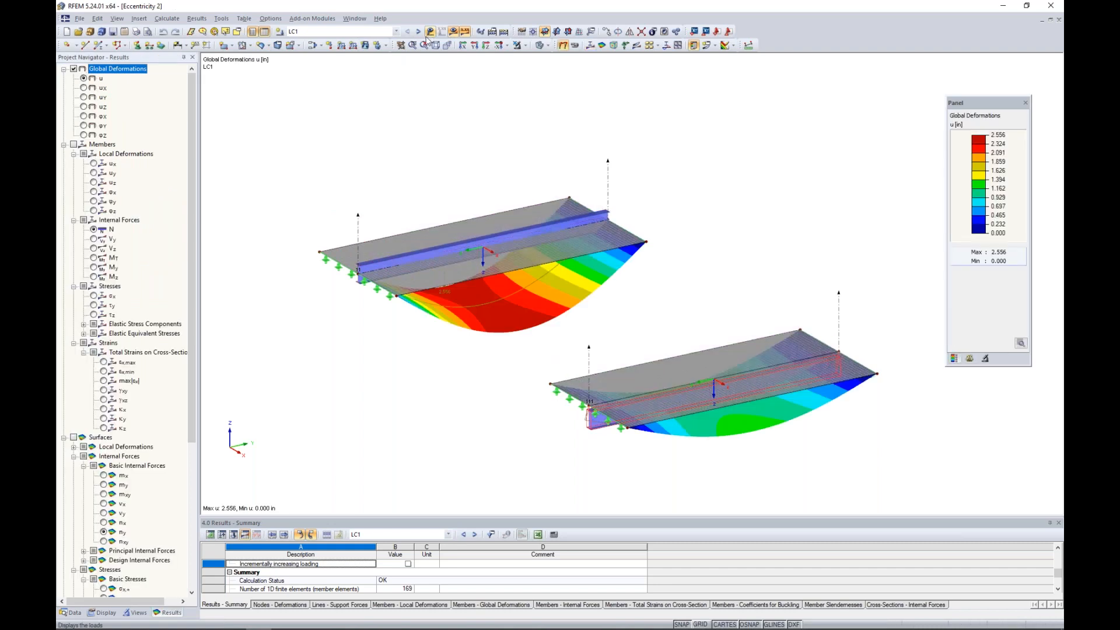
Turn on the section results and compare the deformation diagrams along both slabs.
scroll(117, 409, down, 7)
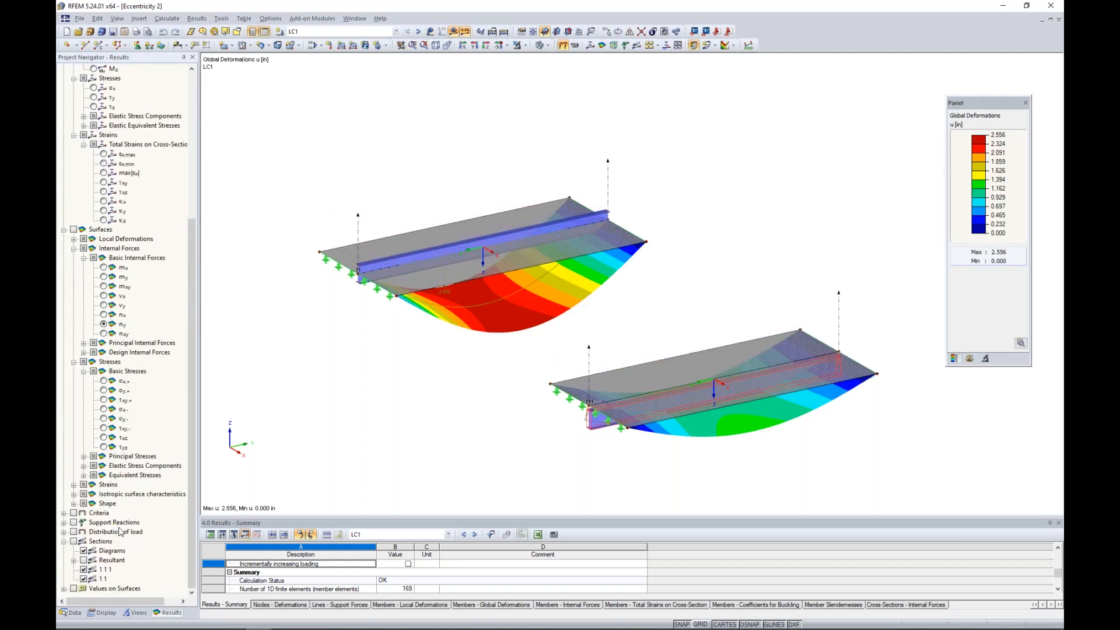
click(74, 541)
ctrl+middle_drag(710, 318, 694, 289)
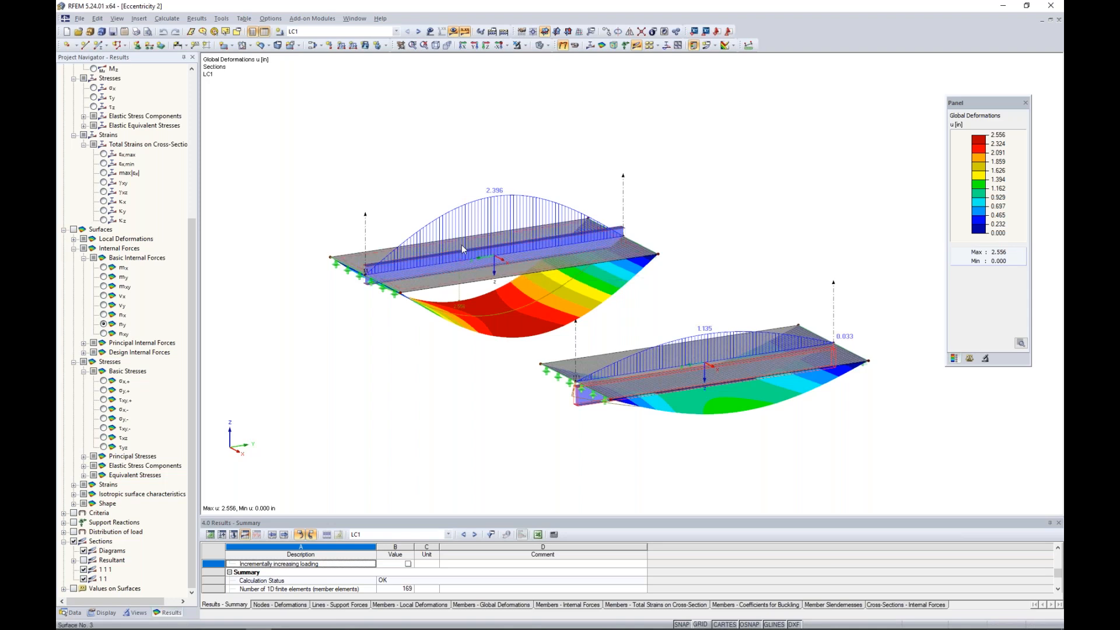
ctrl+middle_drag(713, 401, 691, 422)
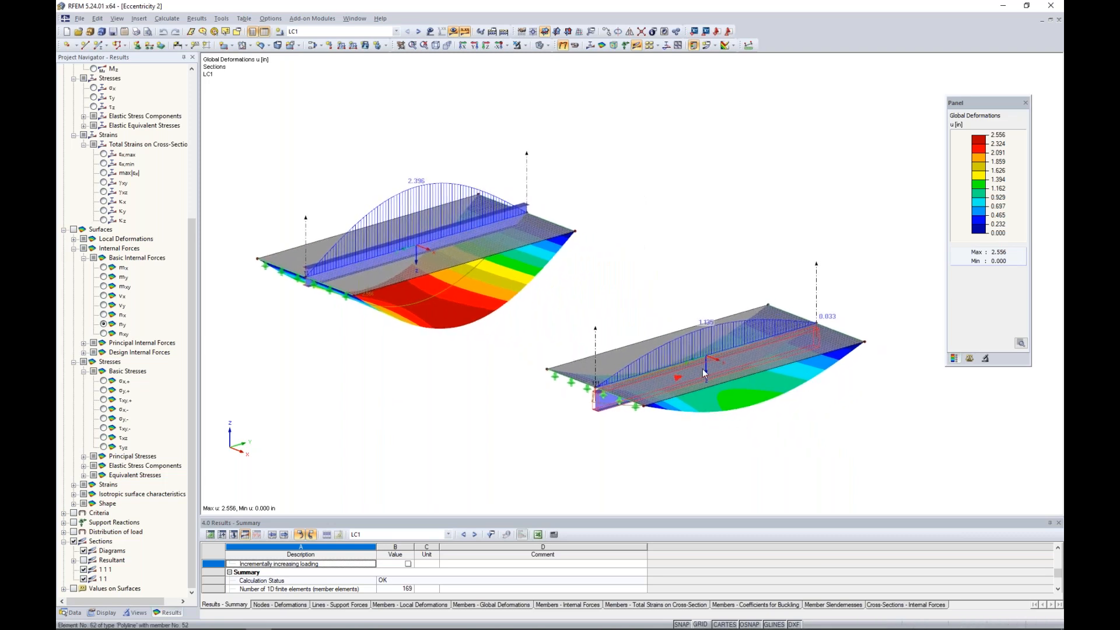
ctrl+middle_drag(665, 225, 753, 229)
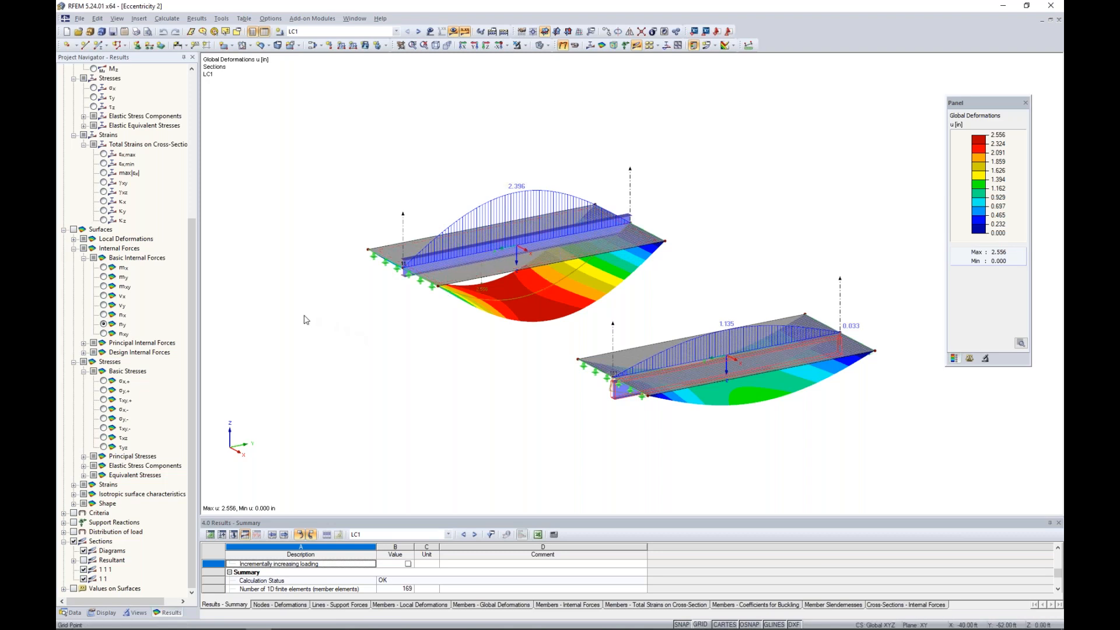
Display the surface basic internal force ny, check its isoband value scale and compare the two slabs.
click(73, 230)
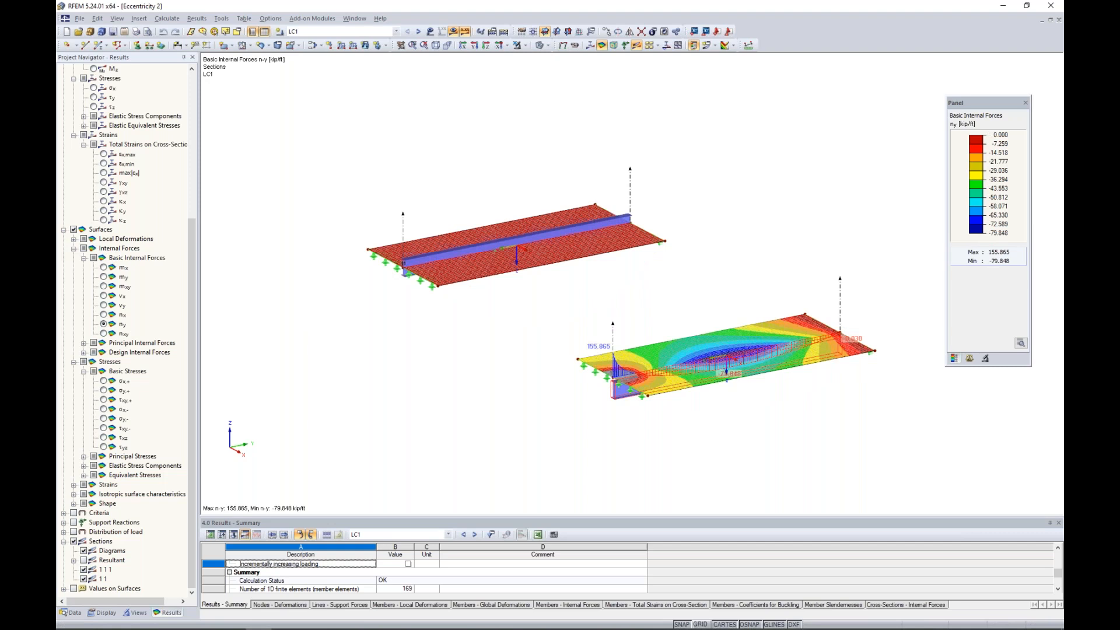
double_click(987, 146)
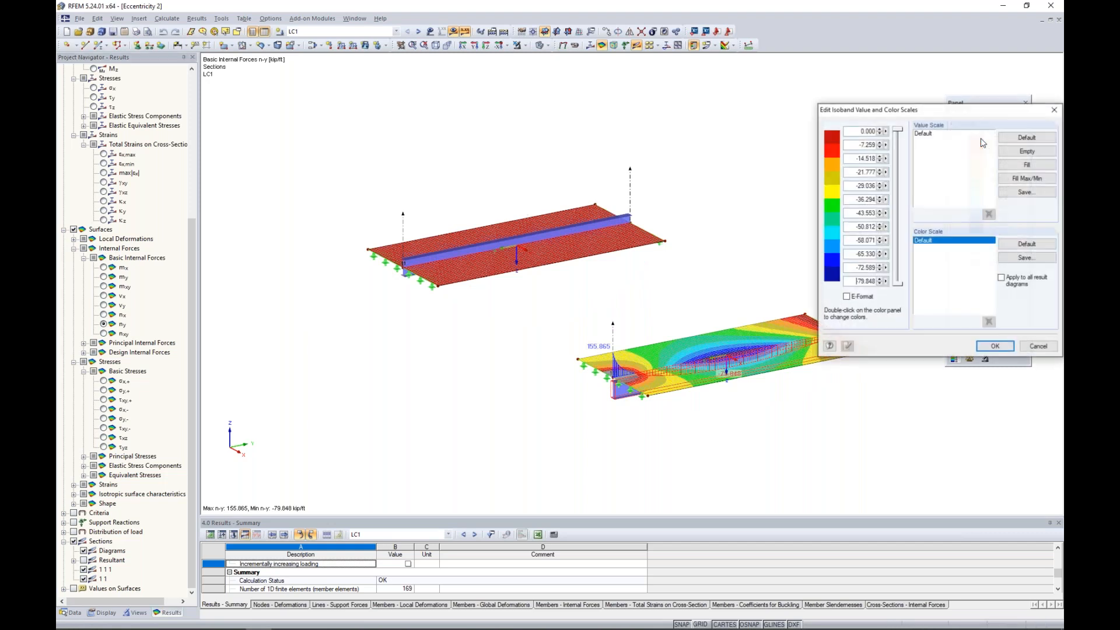
click(1054, 109)
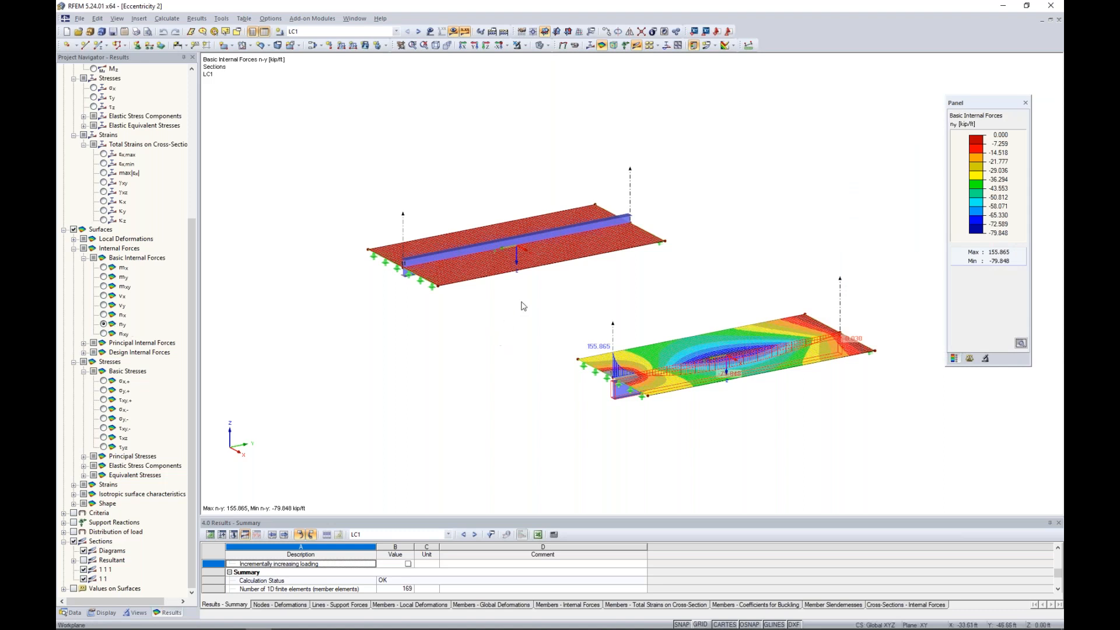
ctrl+middle_drag(522, 304, 520, 327)
scroll(495, 278, up, 2)
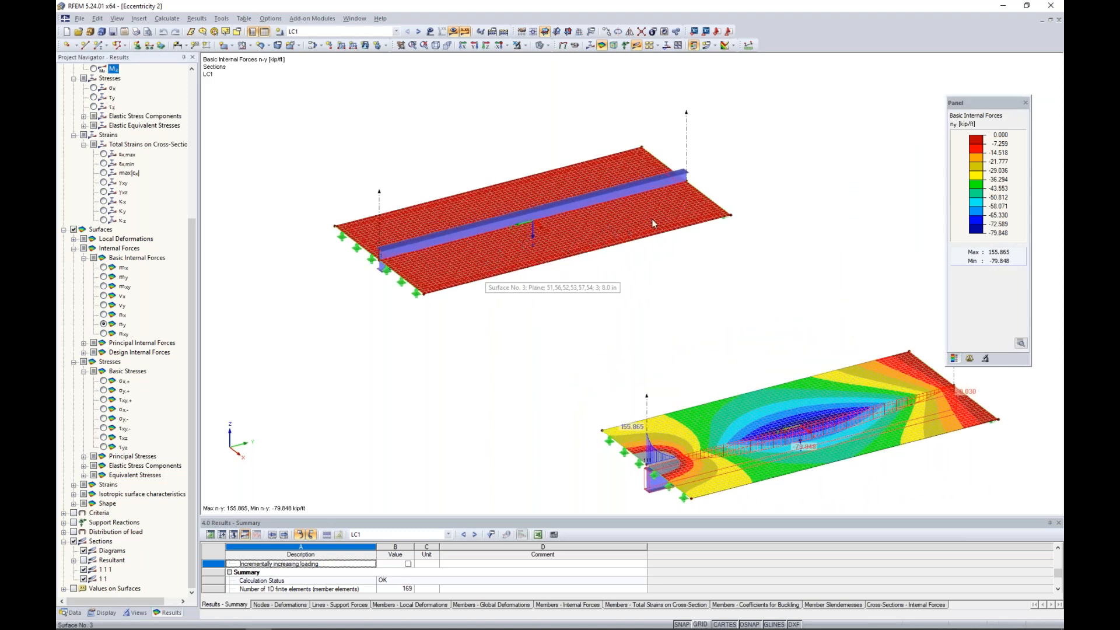
Isolate the upper slab by selection to examine its ny results, then restore the full model.
click(520, 260)
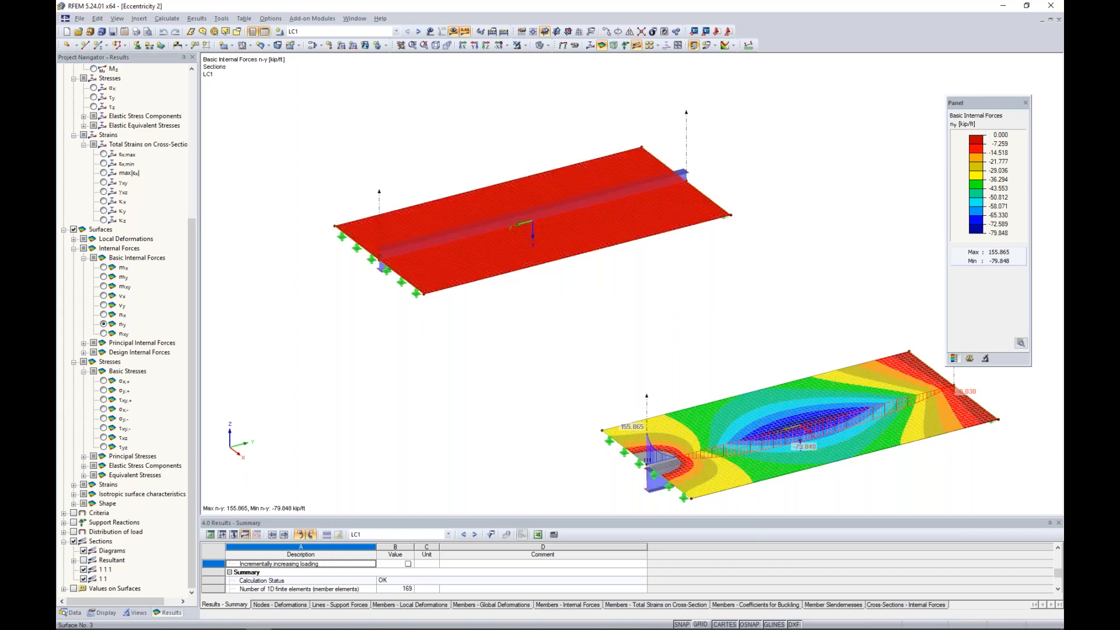
click(525, 45)
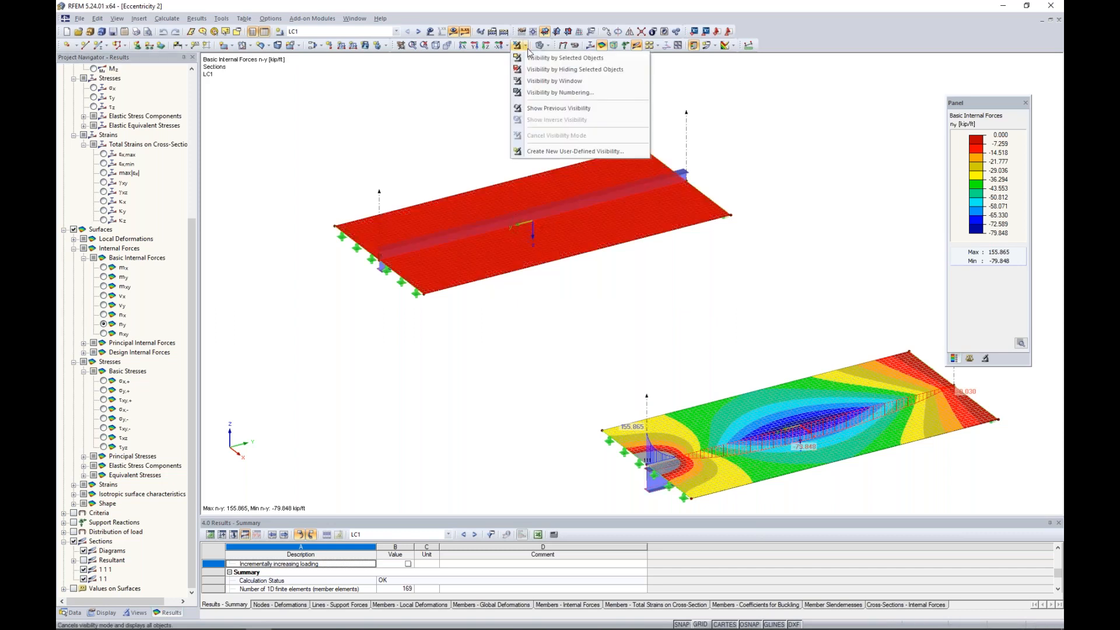
click(534, 58)
middle_drag(489, 147, 692, 205)
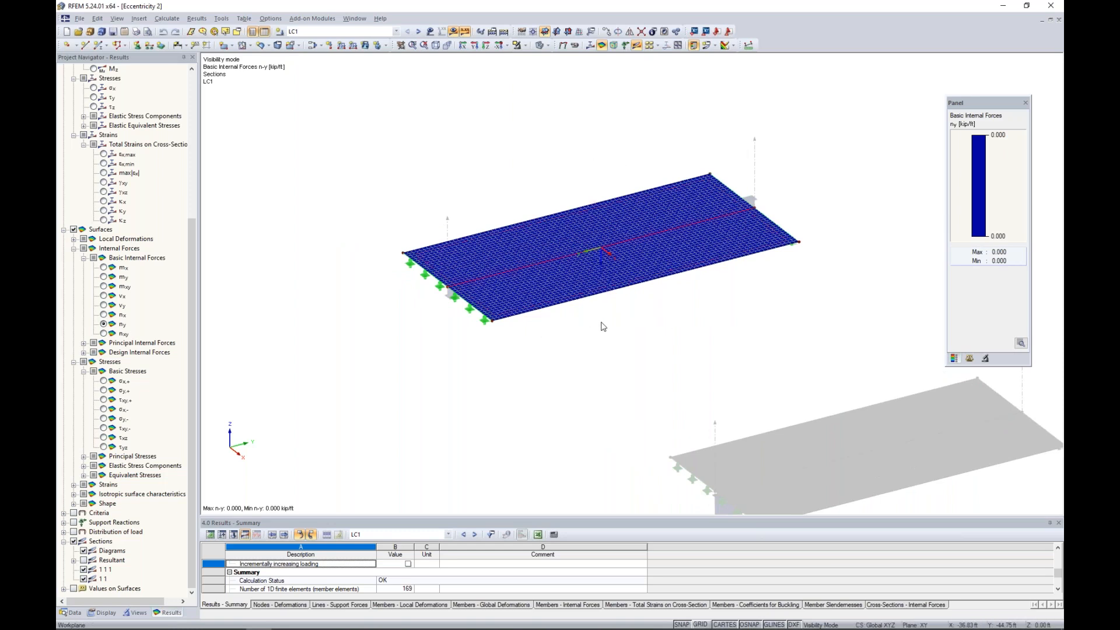
click(517, 44)
click(549, 136)
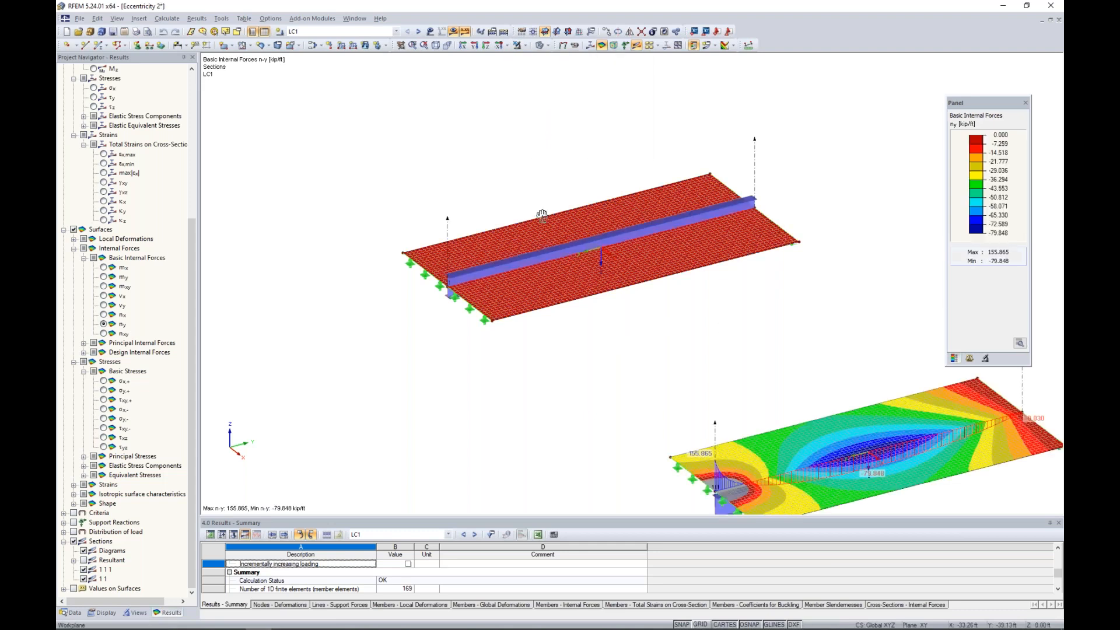
Isolate the lower slab with the eccentric beam, using visibility by selected objects.
middle_drag(804, 460, 579, 263)
click(579, 264)
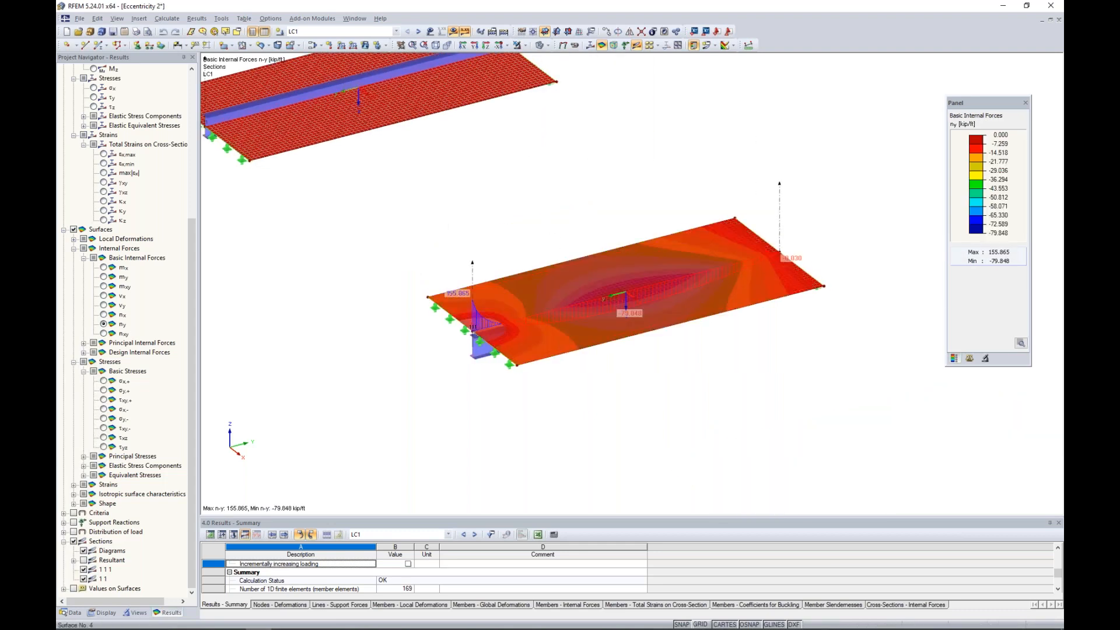
click(517, 45)
click(548, 57)
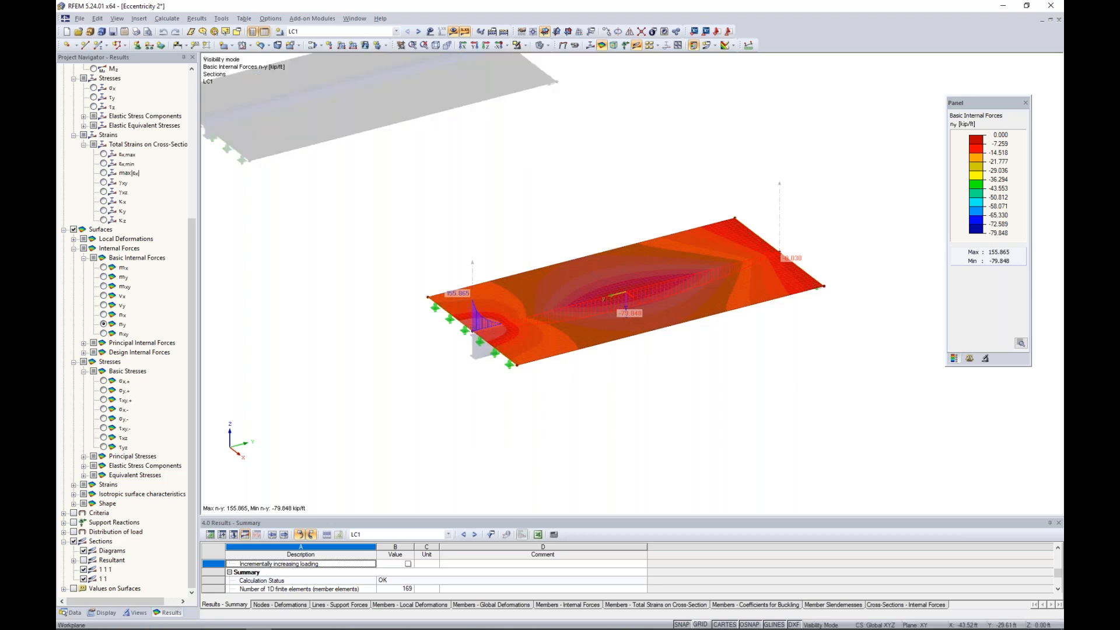
click(768, 142)
Reset the ny isoband value scale to default and examine the distribution across the lower slab and at its supported end.
double_click(980, 160)
click(1019, 141)
click(995, 346)
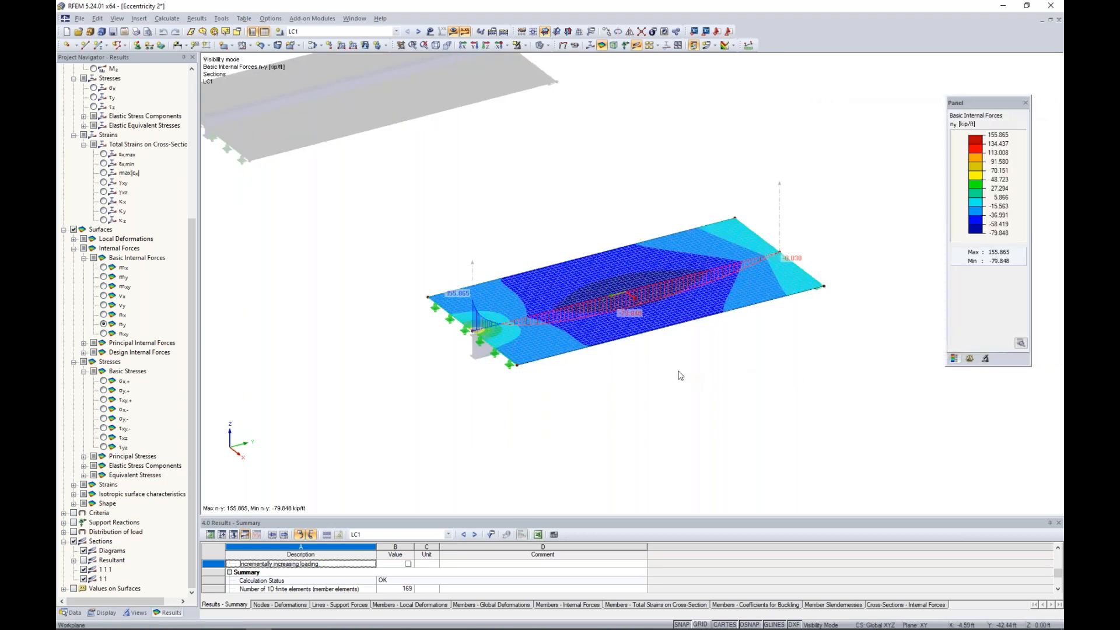
scroll(610, 334, up, 5)
ctrl+middle_drag(670, 390, 654, 320)
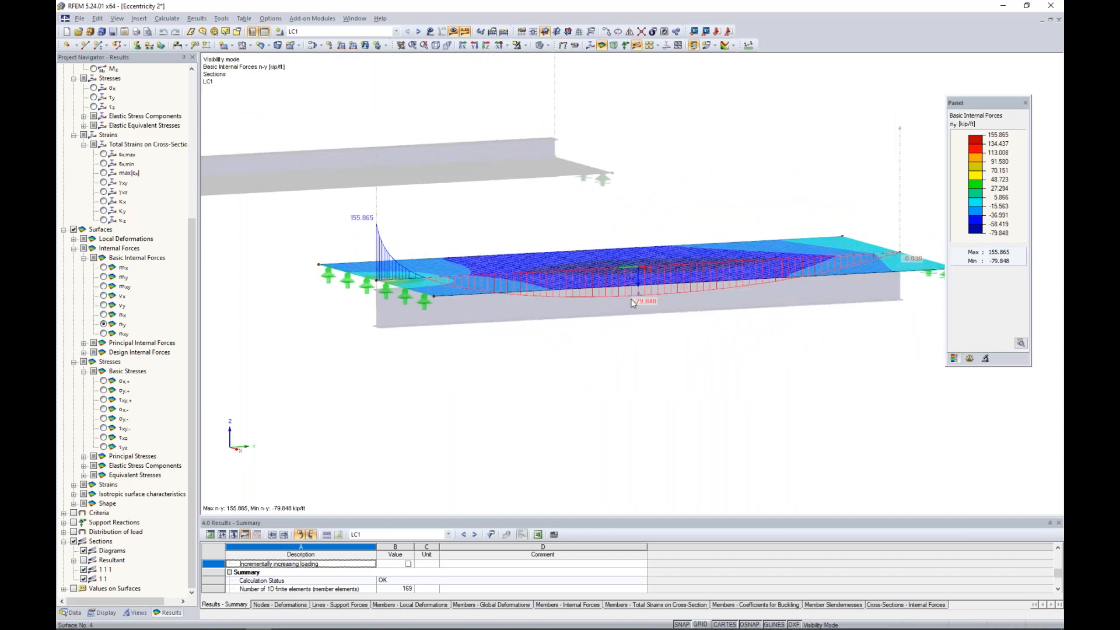
scroll(638, 348, down, 1)
ctrl+middle_drag(638, 348, 625, 298)
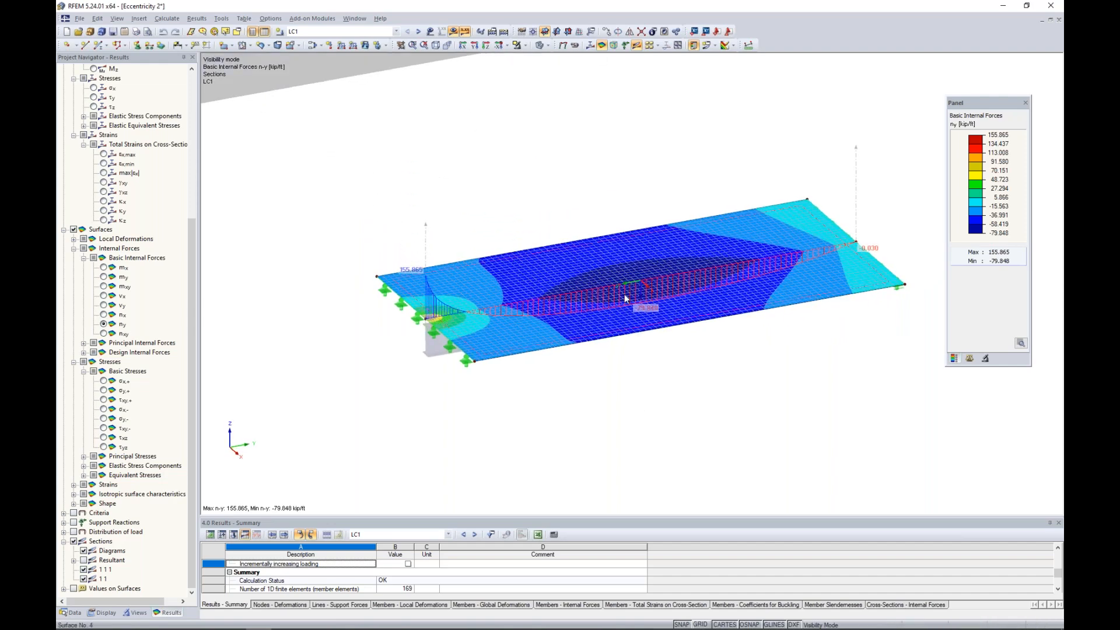
scroll(408, 309, up, 3)
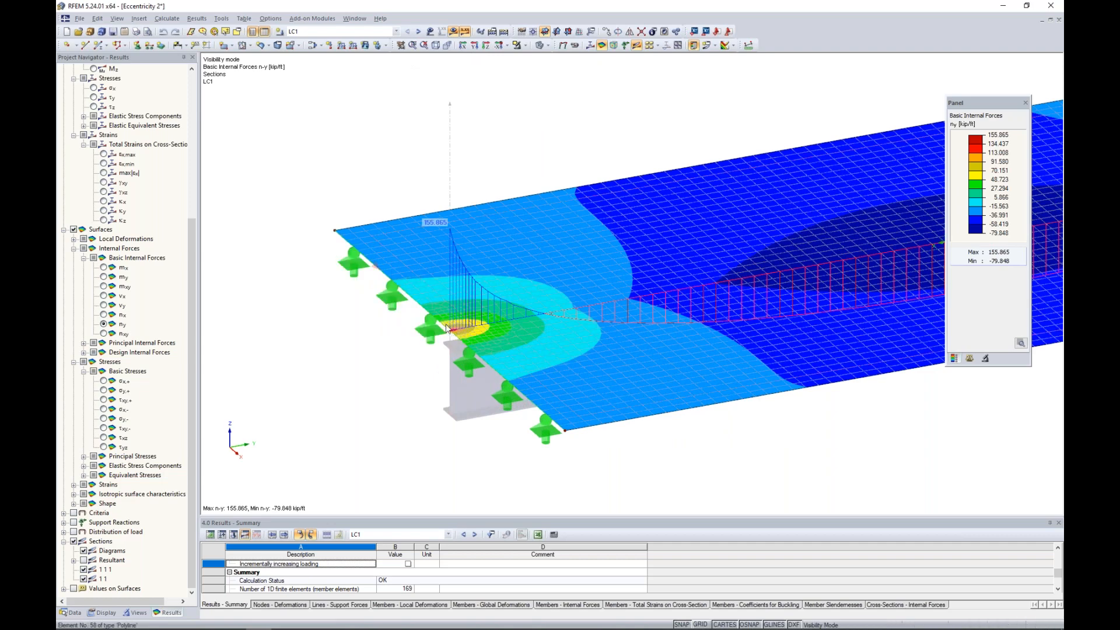
Set the upper limit of the ny isoband value scale to 0 and fill the intermediate values.
double_click(976, 144)
double_click(860, 131)
text(0)
click(1014, 165)
click(994, 346)
scroll(781, 424, down, 2)
middle_drag(803, 422, 601, 394)
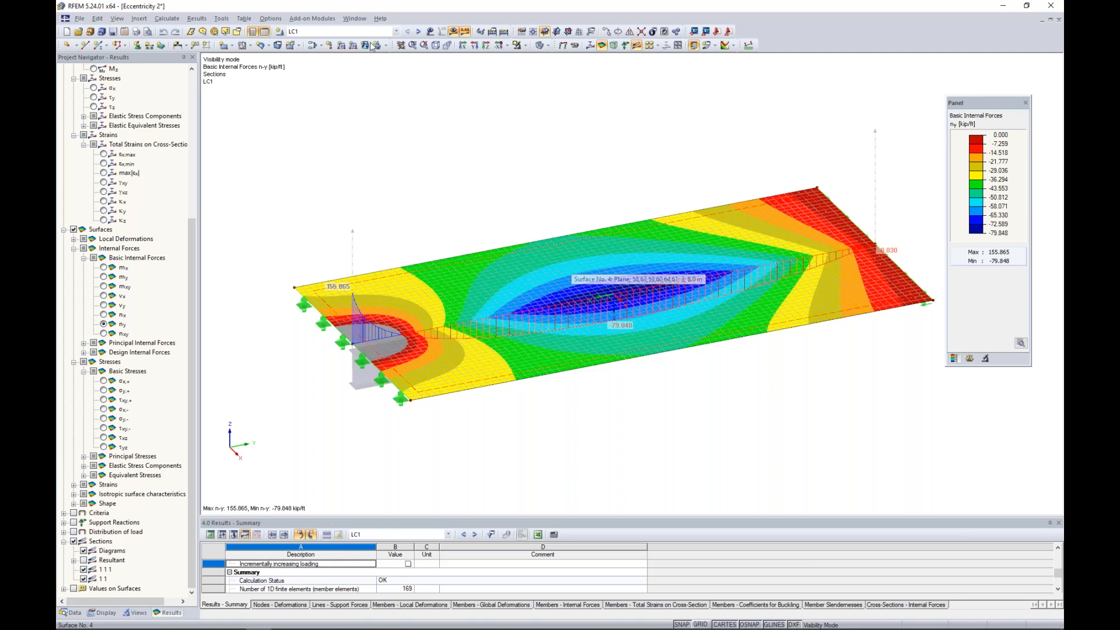
Replace the surface results with the members' axial force N, restoring the full model and hiding the section results.
click(73, 229)
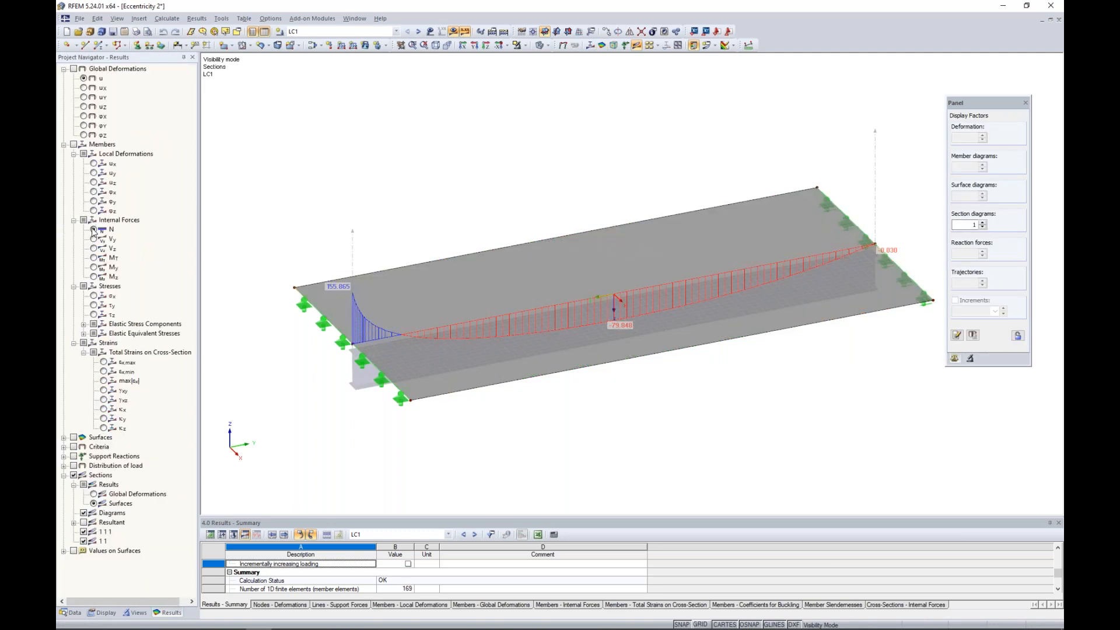
click(93, 229)
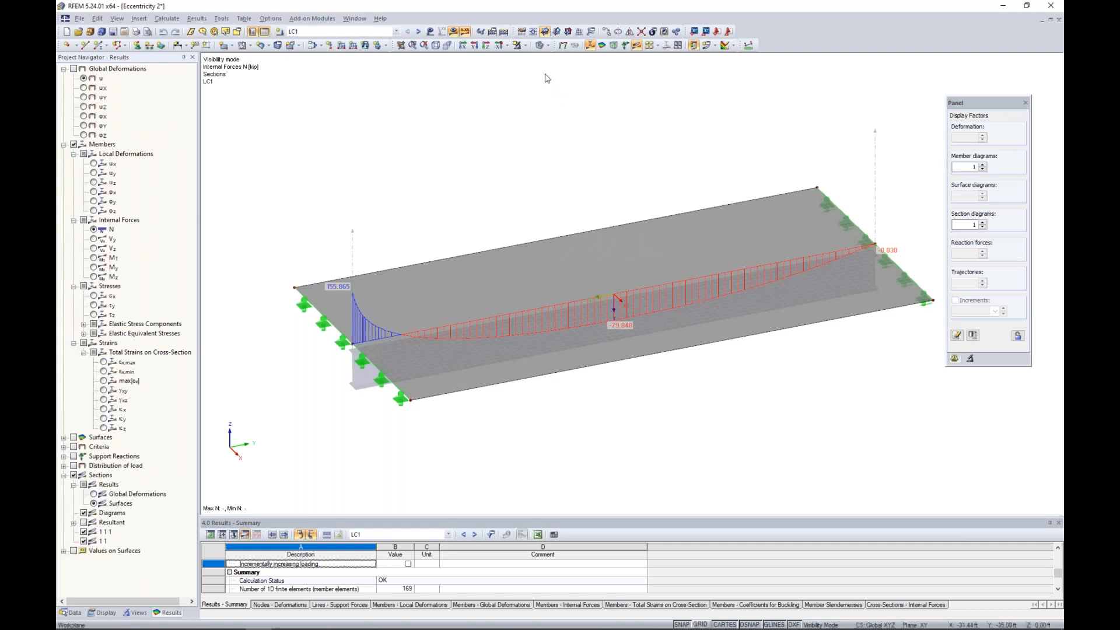
click(526, 46)
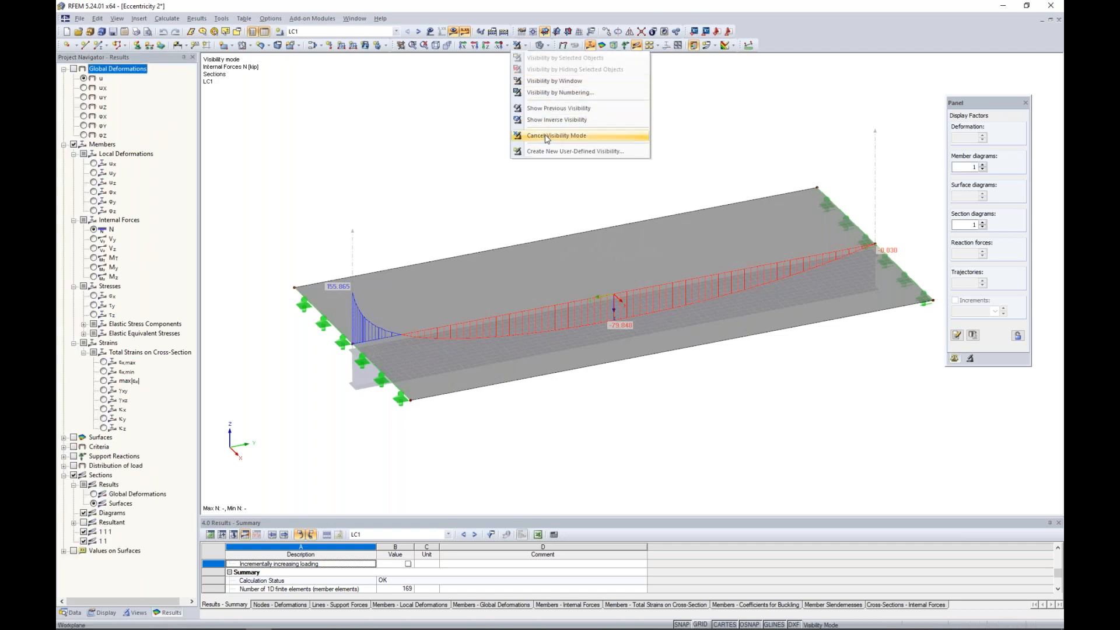
click(577, 132)
click(74, 475)
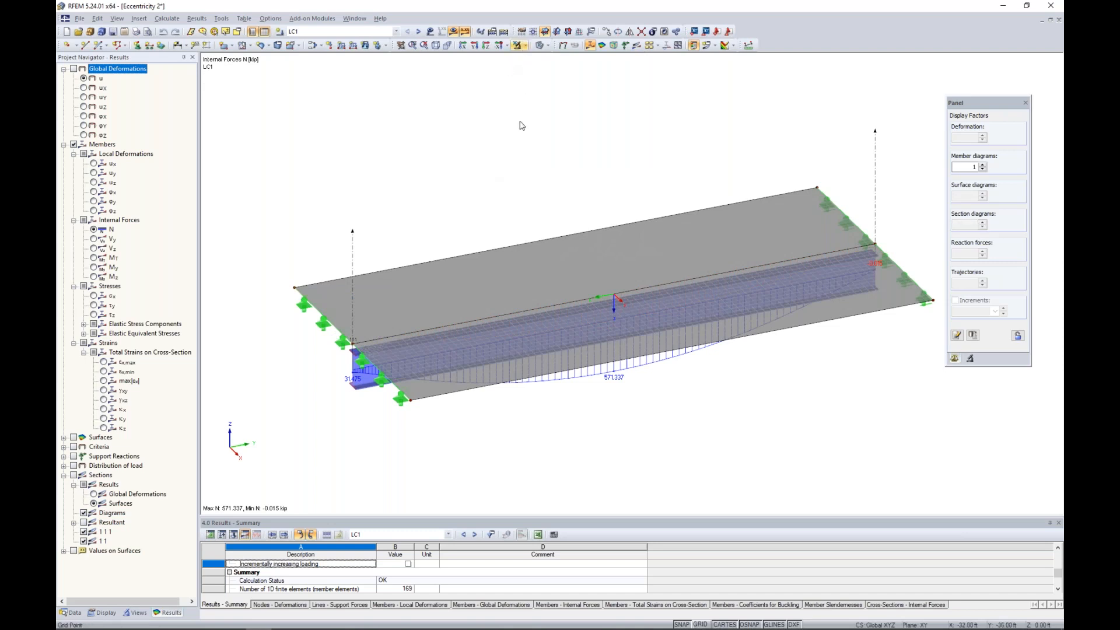
Compare the axial force N diagrams of the concentric beam in the upper slab and the eccentric beam under the lower slab.
scroll(531, 189, down, 2)
middle_drag(513, 207, 631, 308)
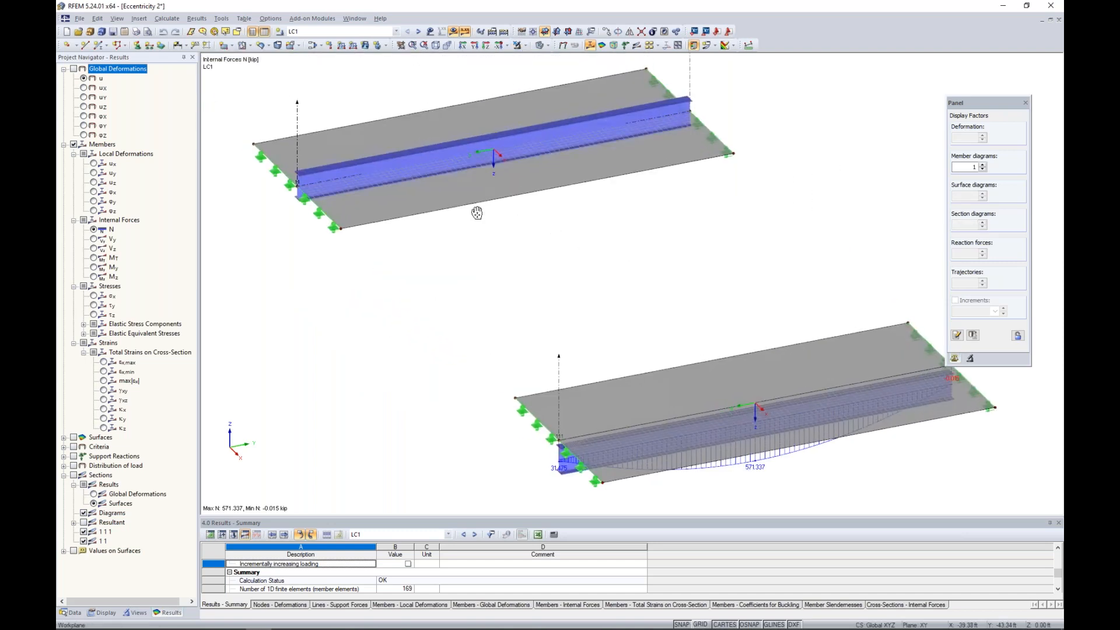
middle_drag(475, 210, 603, 366)
scroll(558, 321, up, 4)
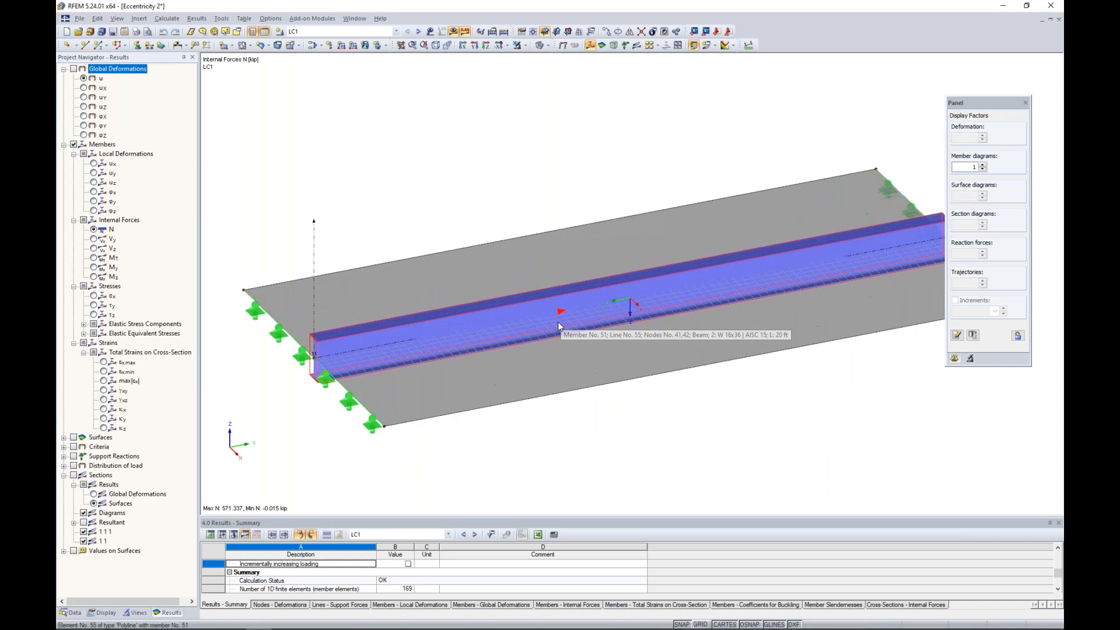
scroll(557, 321, down, 2)
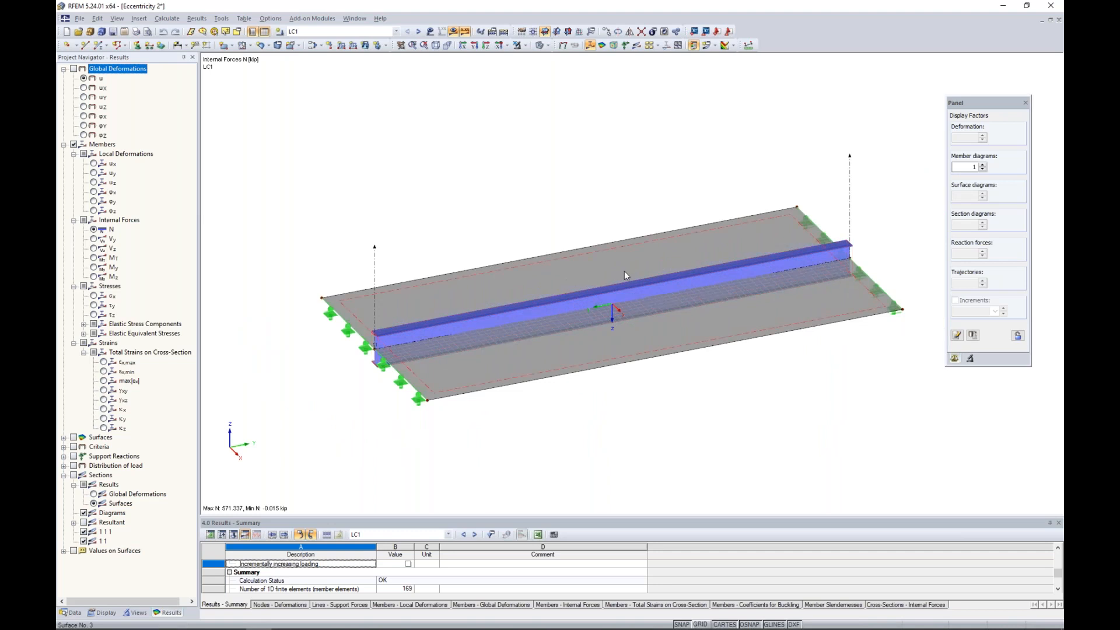
middle_drag(749, 419, 604, 242)
middle_drag(677, 360, 573, 226)
ctrl+middle_drag(678, 425, 647, 365)
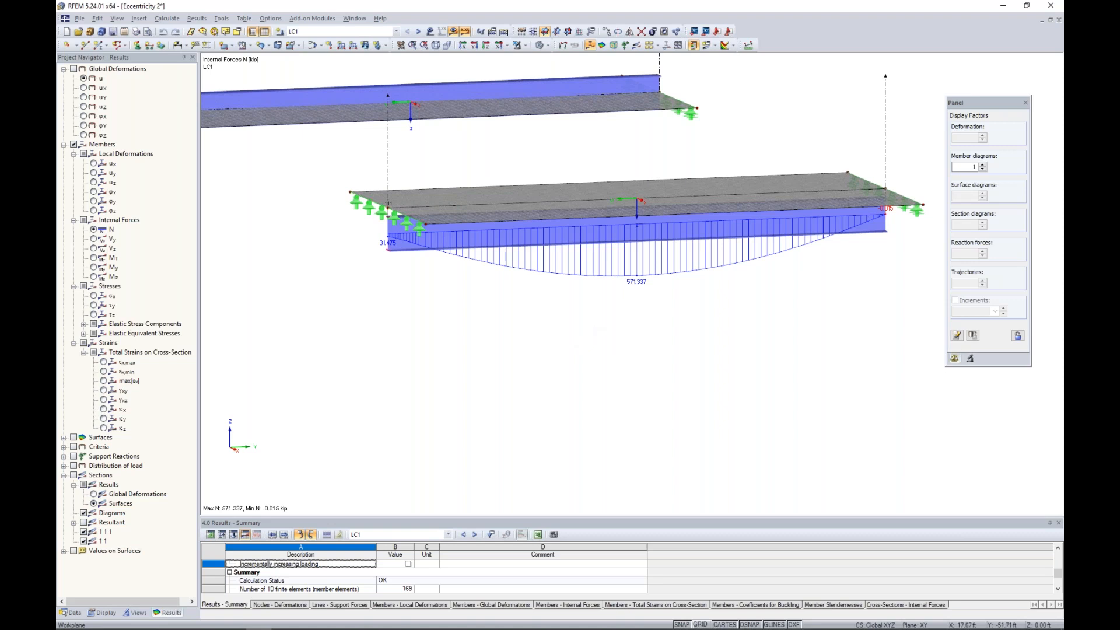
ctrl+middle_drag(593, 320, 608, 372)
scroll(607, 372, down, 3)
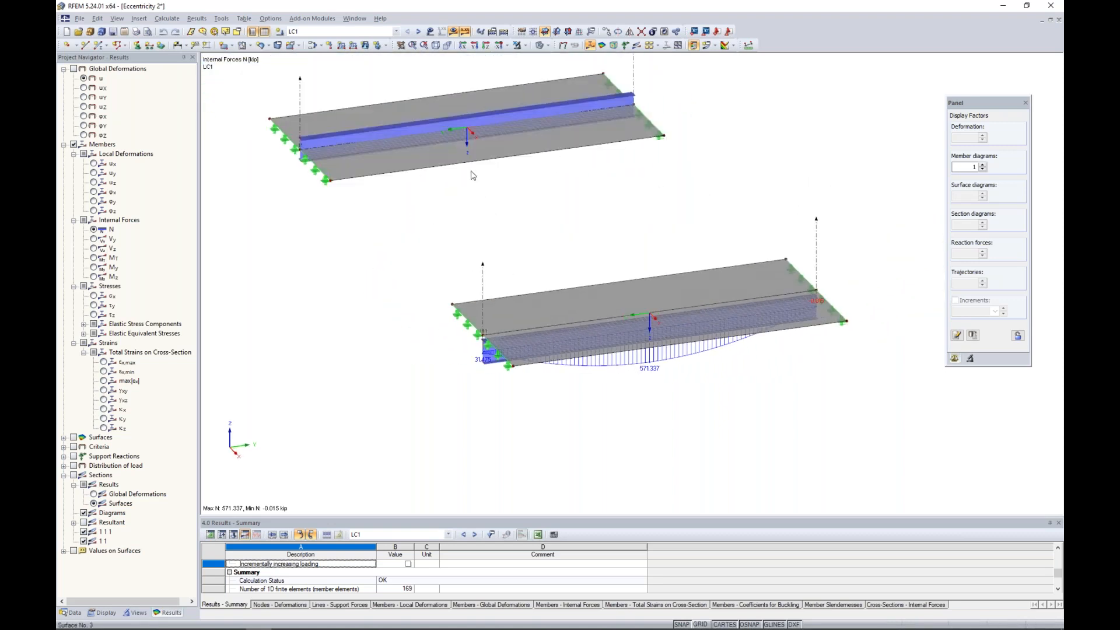
Switch to the open model Line Release 1.
click(354, 18)
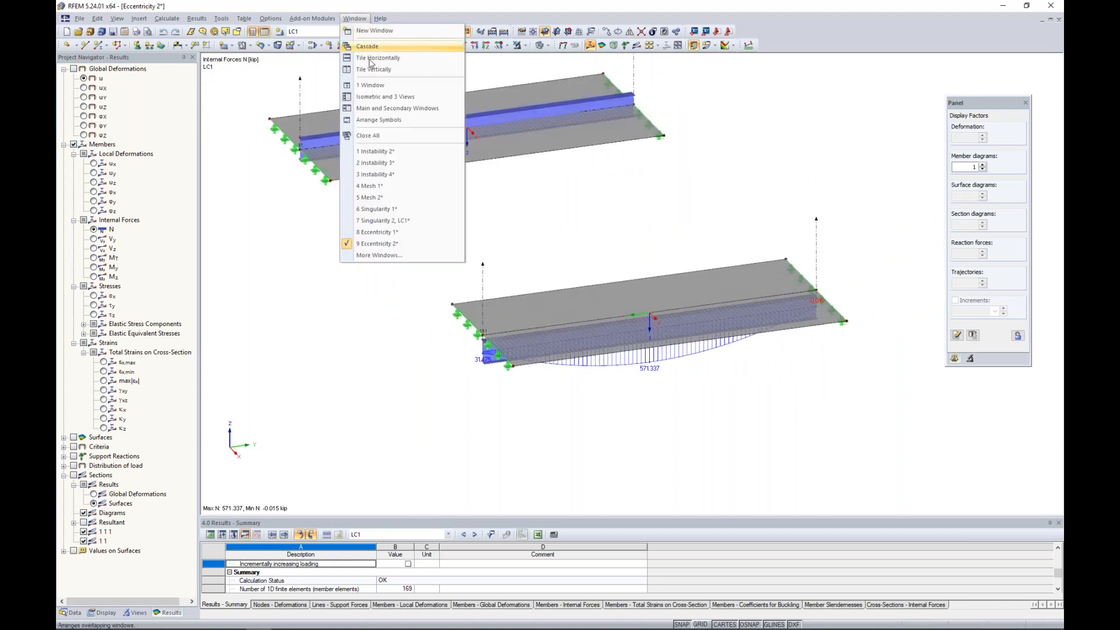
click(379, 255)
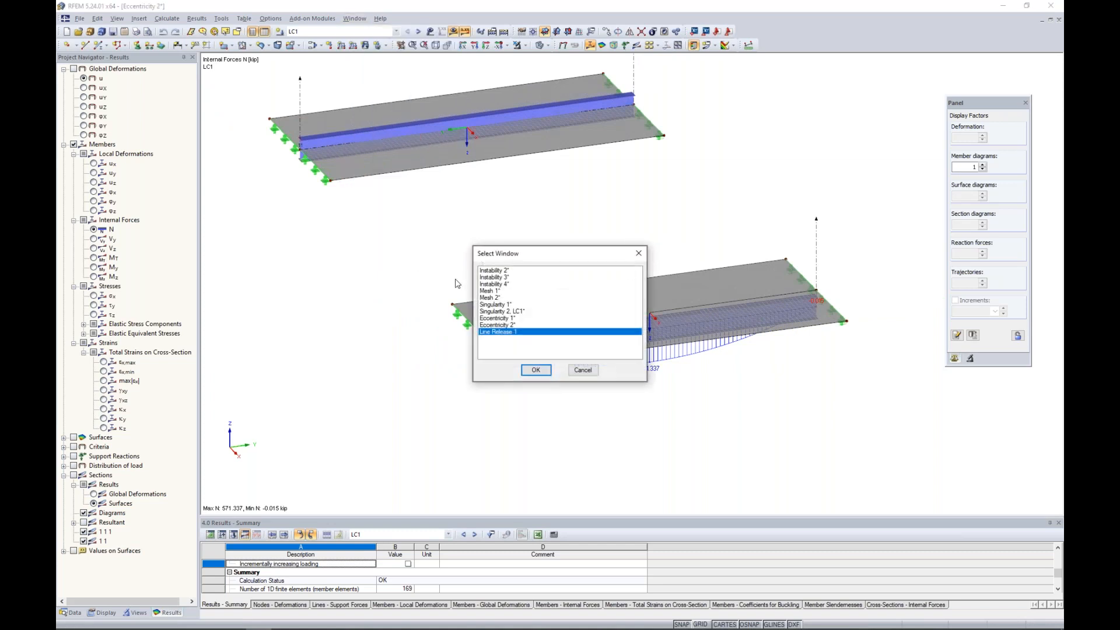
click(536, 370)
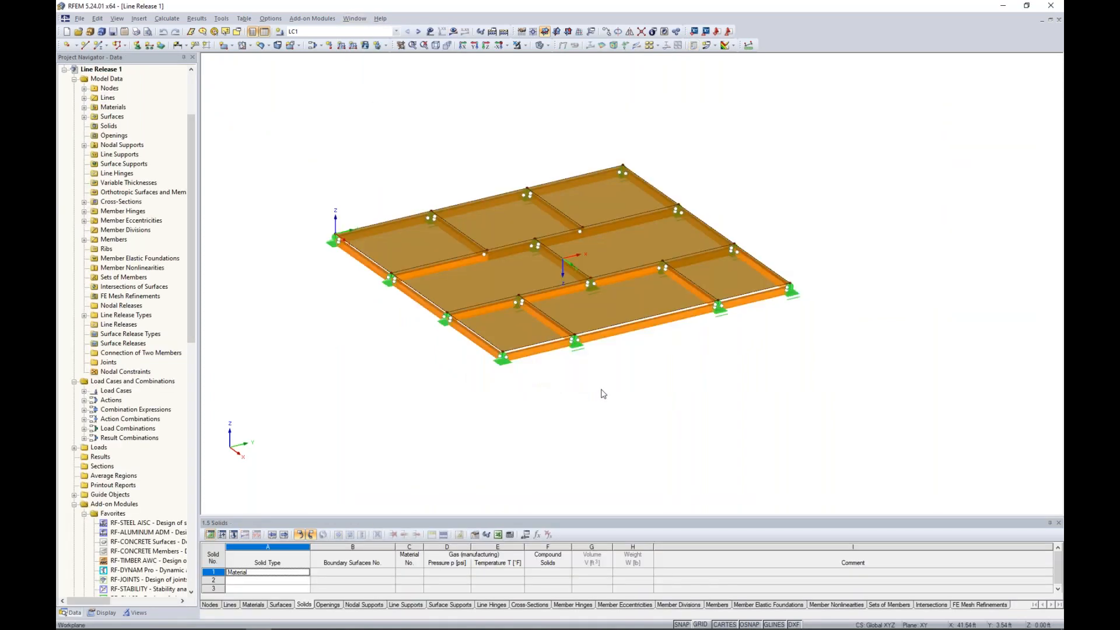
Inspect the slab surface's definition, including its laminate stiffness, material and thickness.
middle_drag(644, 359, 664, 383)
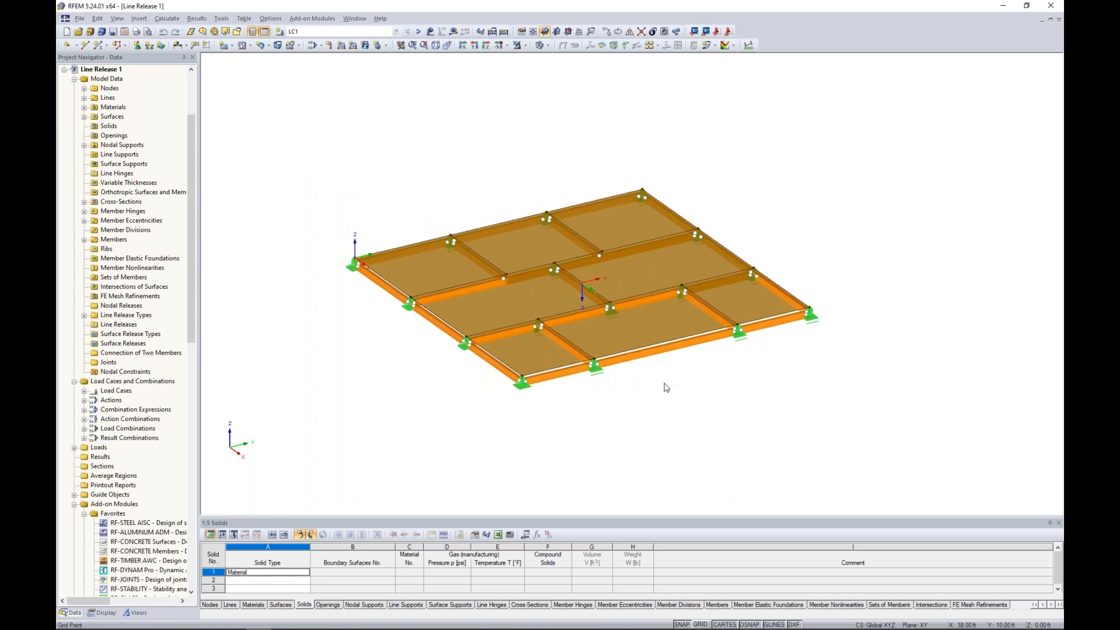
scroll(664, 384, up, 2)
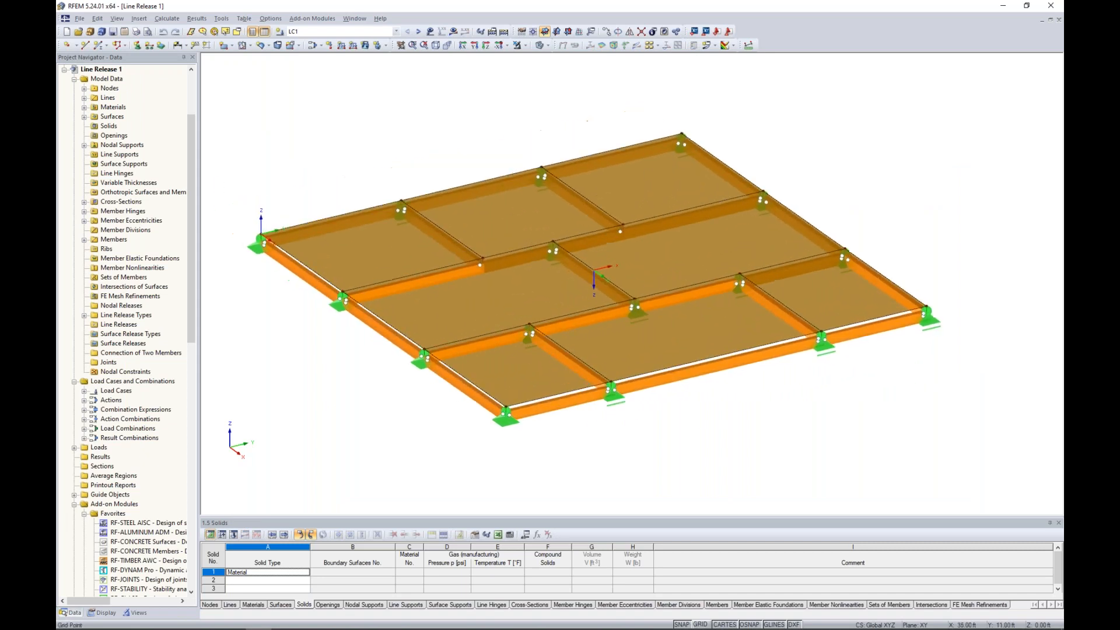
double_click(684, 356)
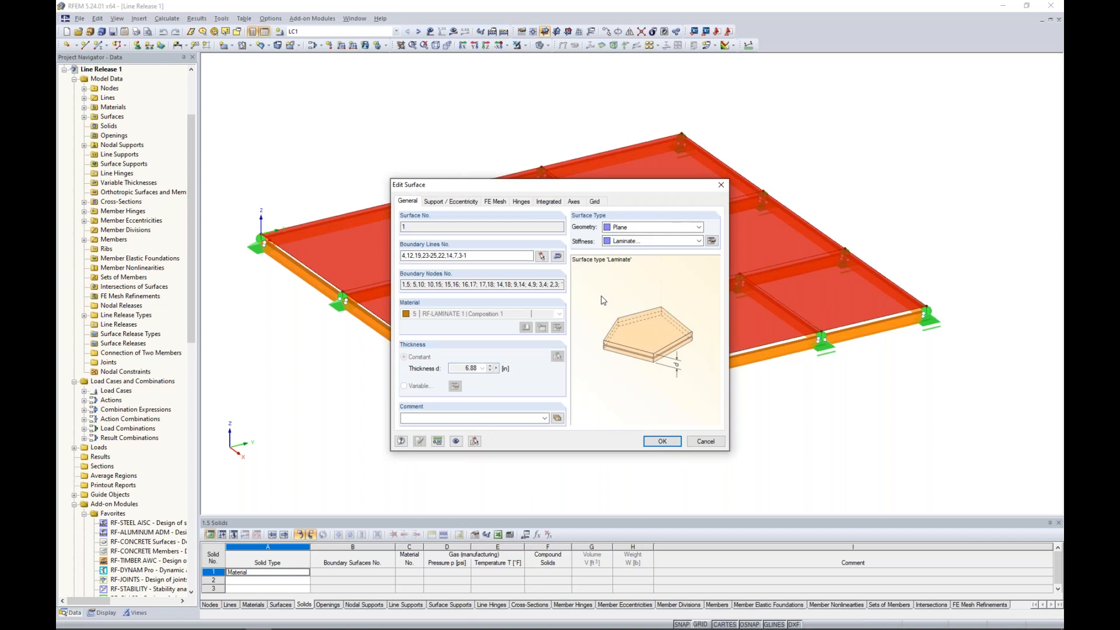
click(662, 442)
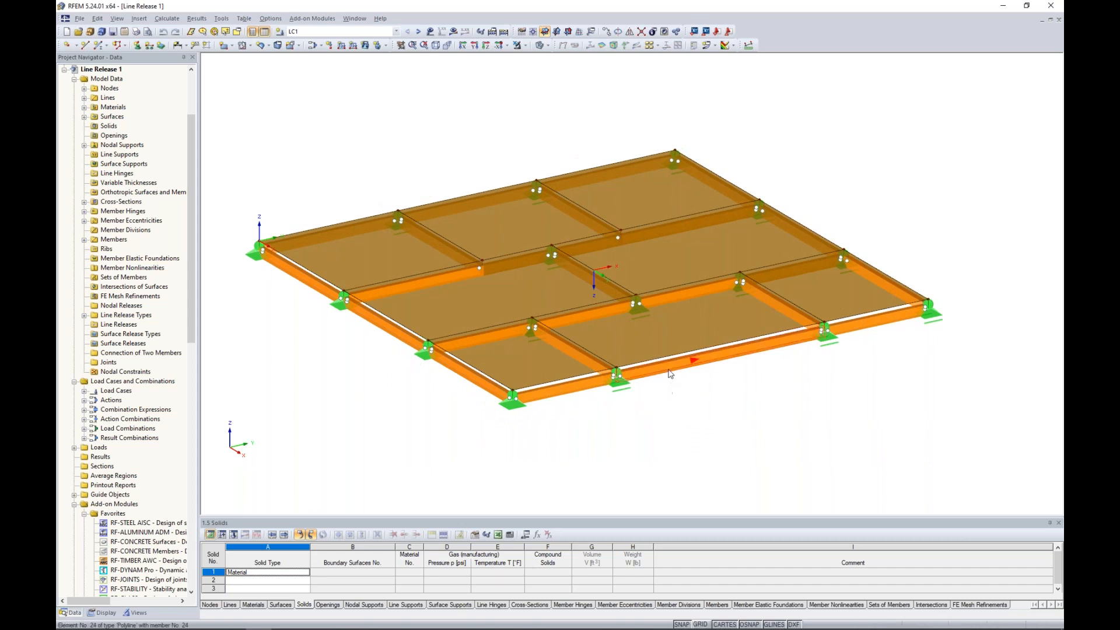
Inspect member 24 on the slab's front edge, checking its cross-section, end hinges and eccentricity.
mouse_move(670, 373)
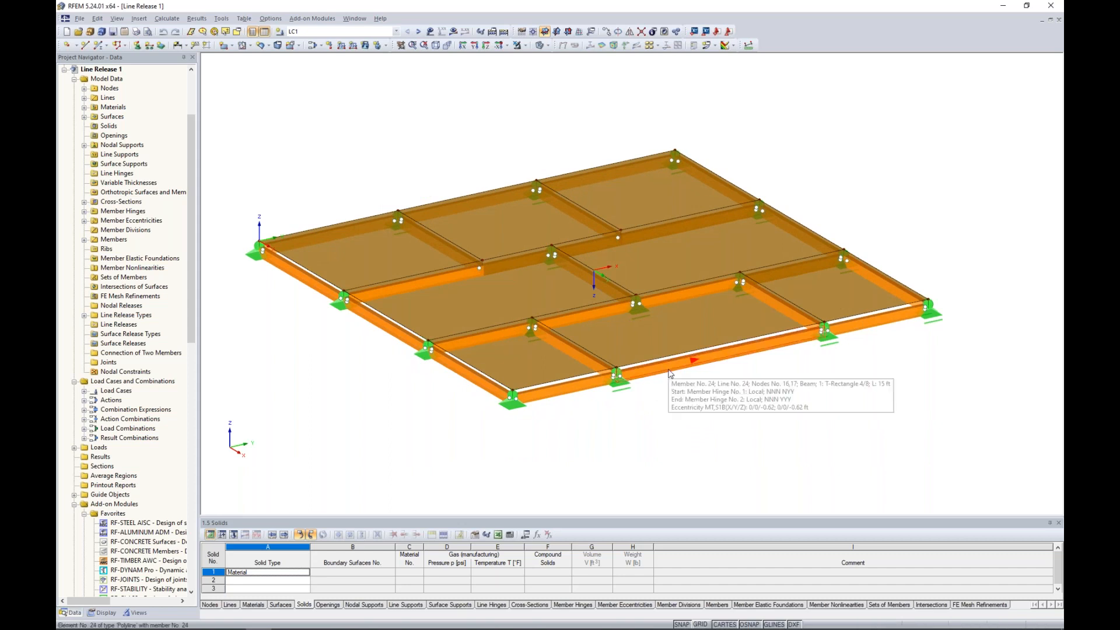
double_click(670, 374)
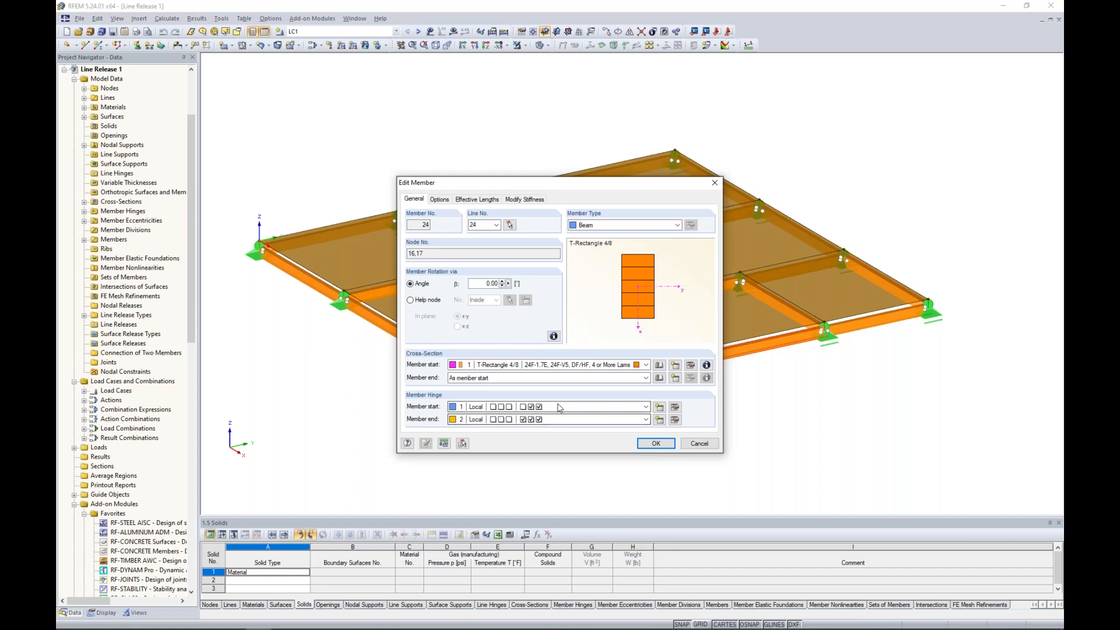
click(698, 444)
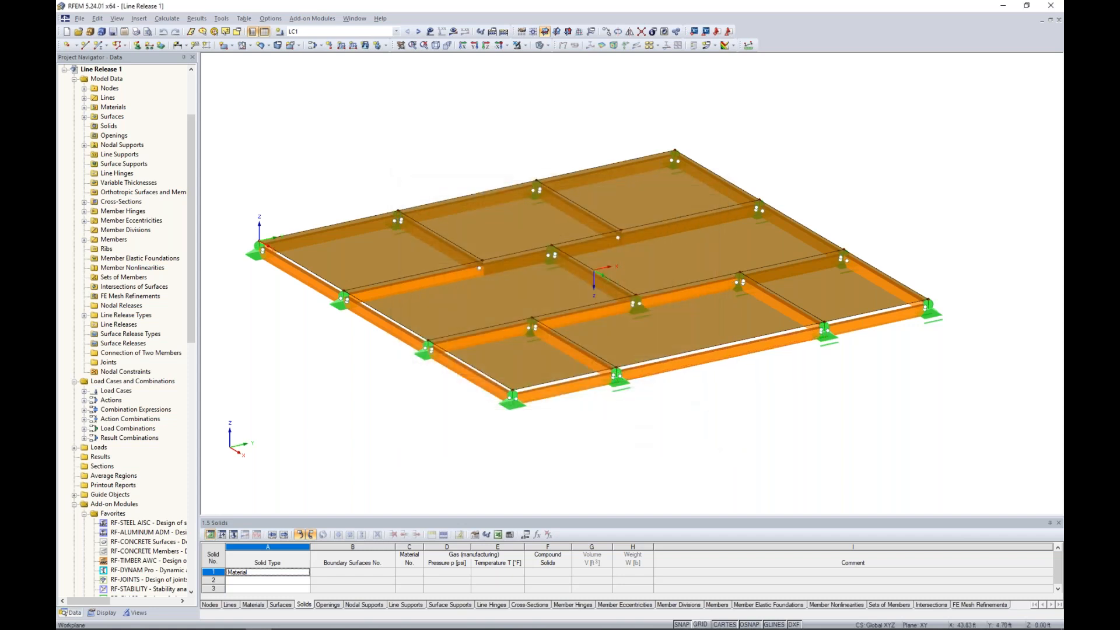
Show the LC1 surface load on the slab and calculate the load case.
scroll(698, 444, down, 2)
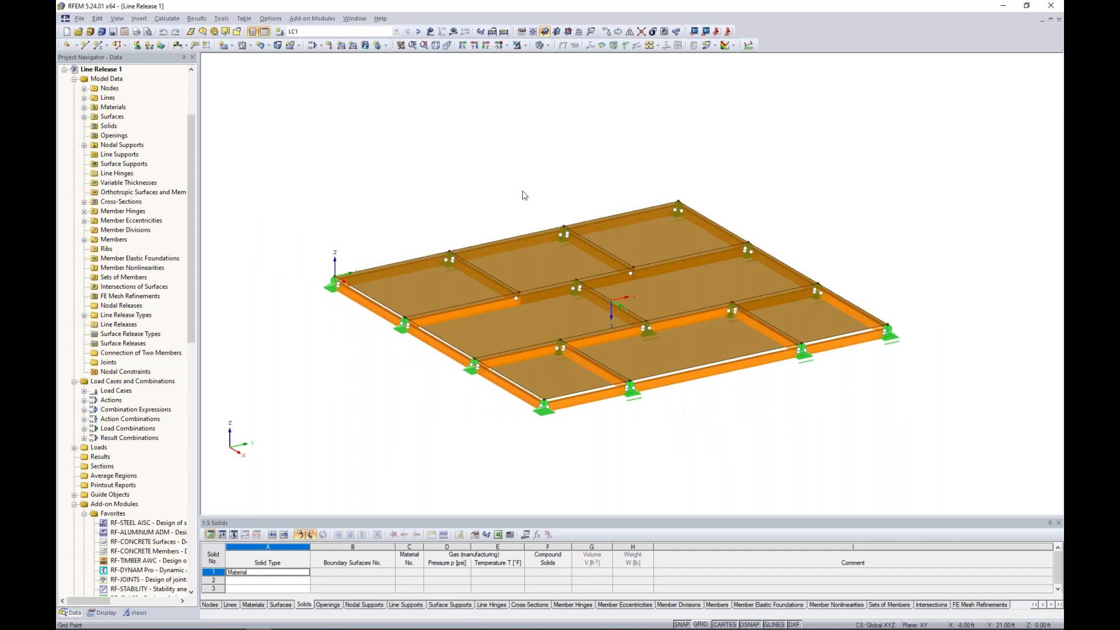
click(430, 31)
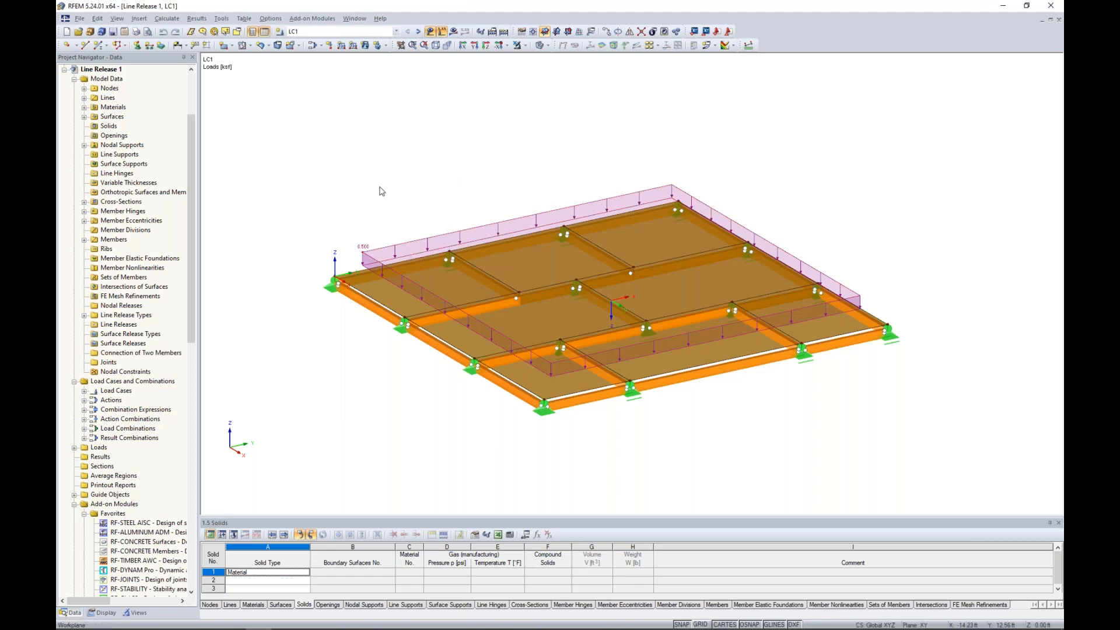
click(453, 31)
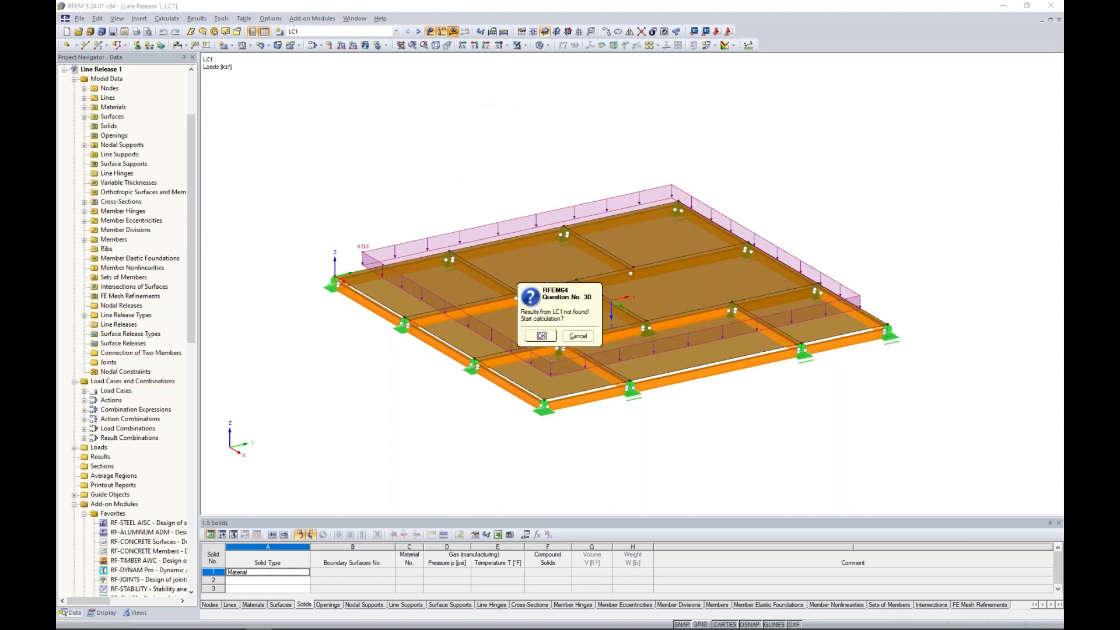
click(541, 336)
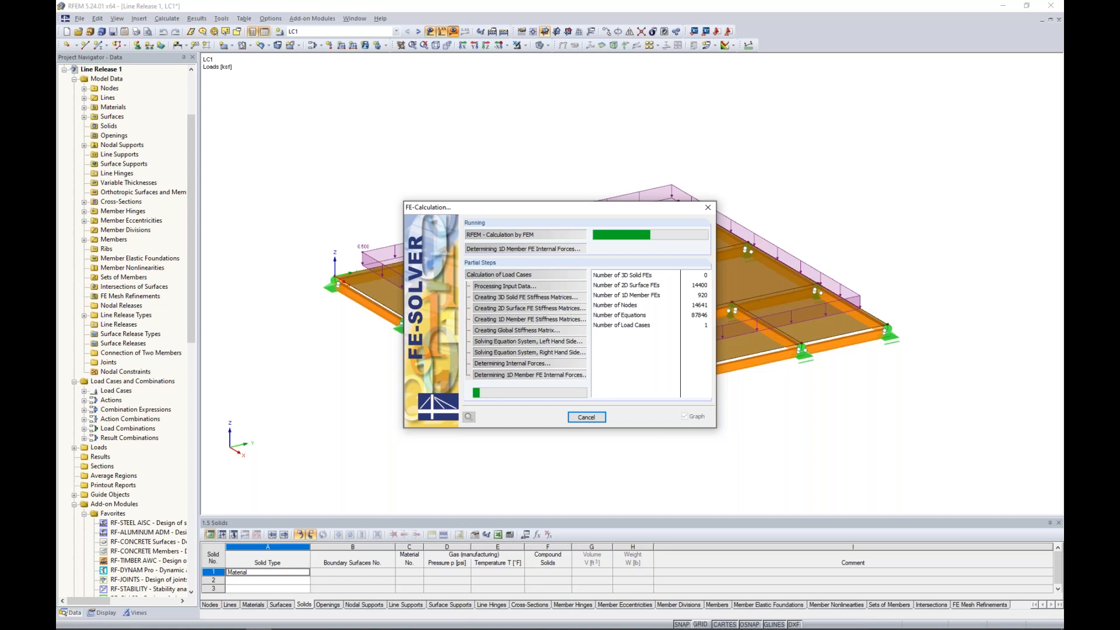
Display the members' torsional moments MT on the wireframe model with the loads hidden.
click(430, 31)
click(540, 44)
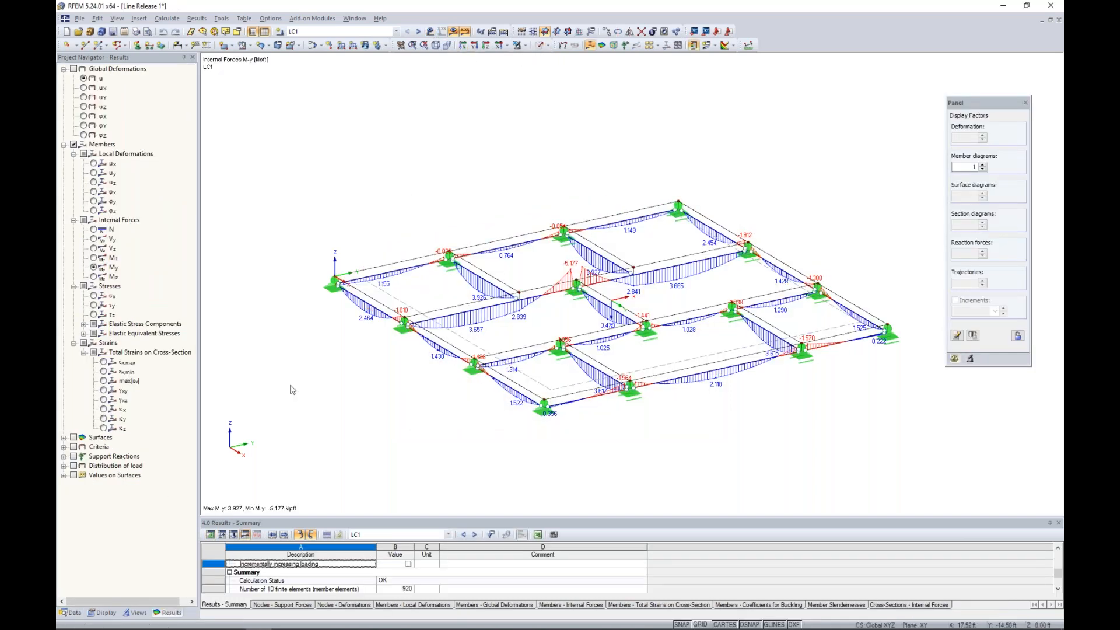
click(94, 257)
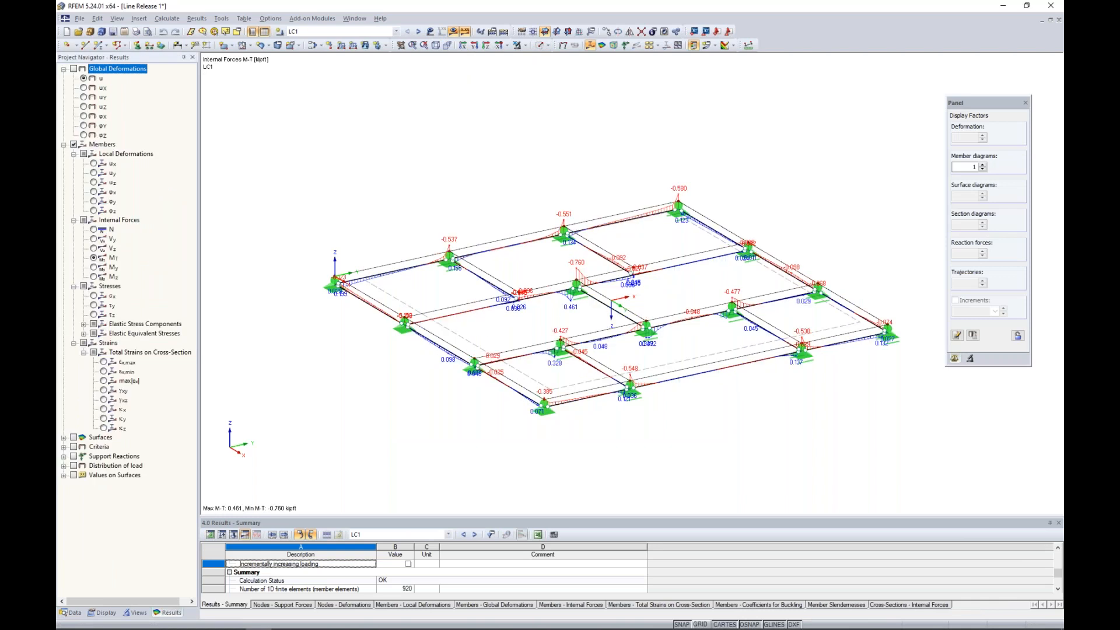
ctrl+middle_drag(625, 445, 667, 428)
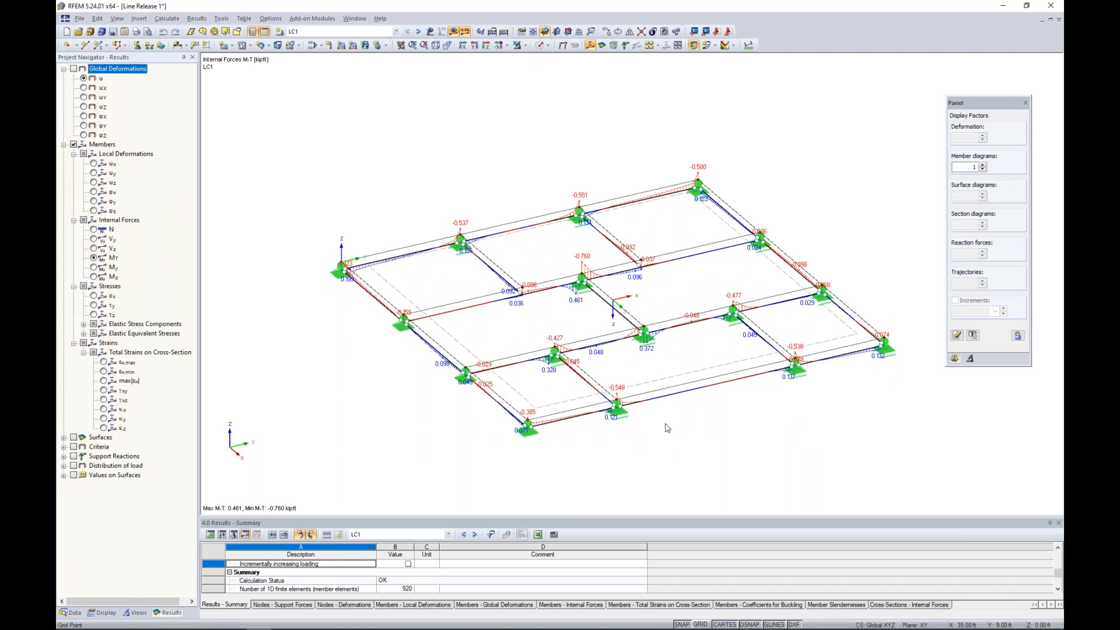
scroll(666, 429, up, 3)
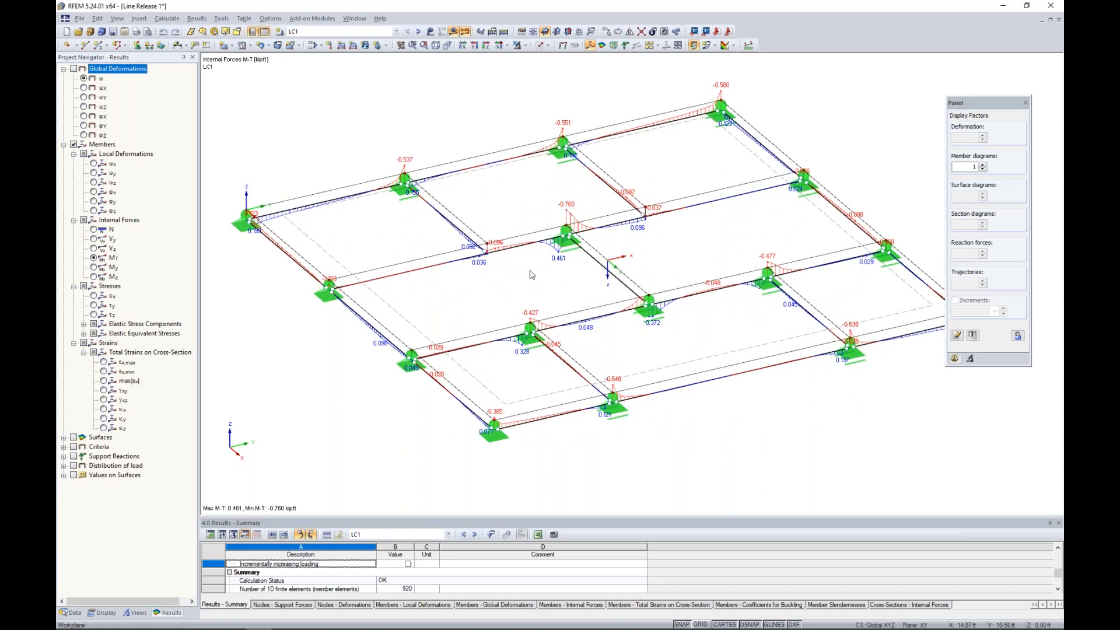
View the torsion results on the solid-rendered floor to check the beams' position below the slab, returning to wireframe.
click(538, 46)
click(539, 46)
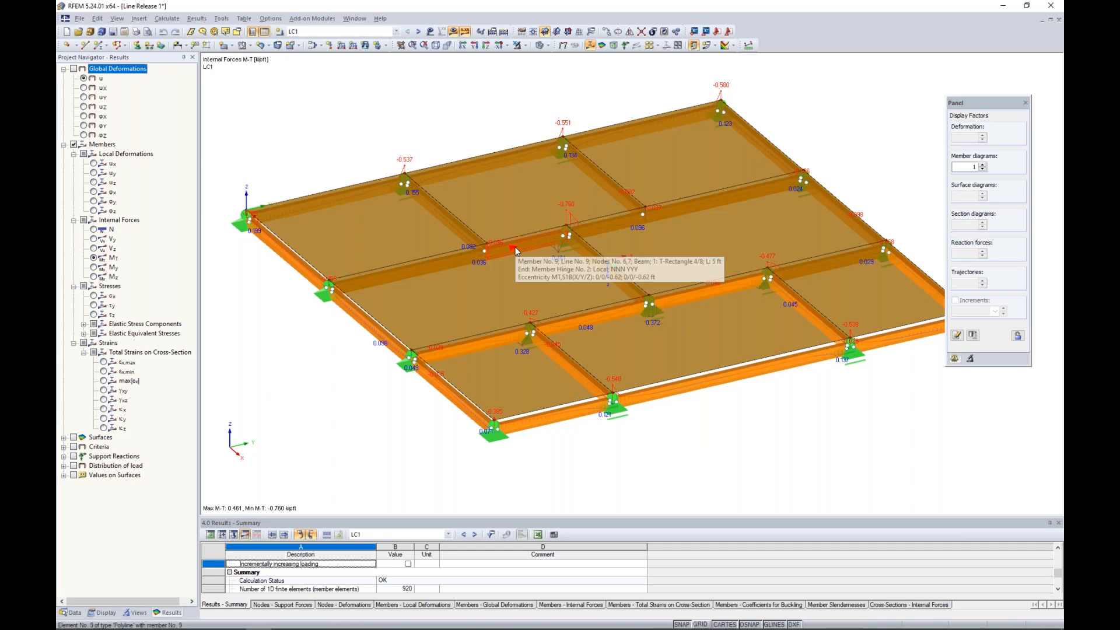
click(541, 45)
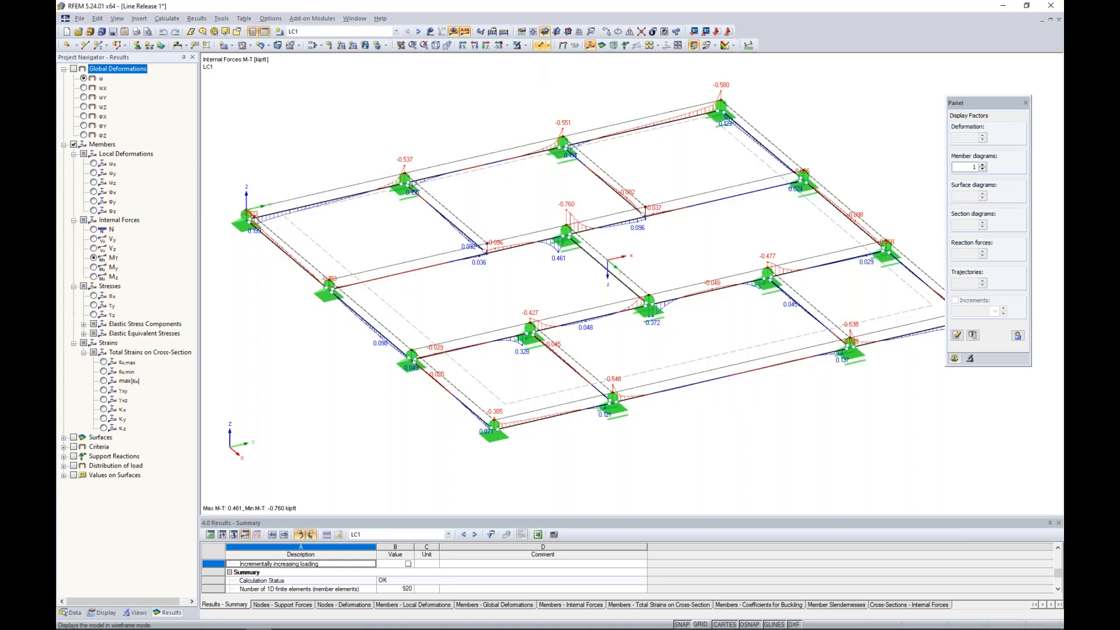
Display the members' bending moments My and switch the model back to solid rendering.
click(94, 267)
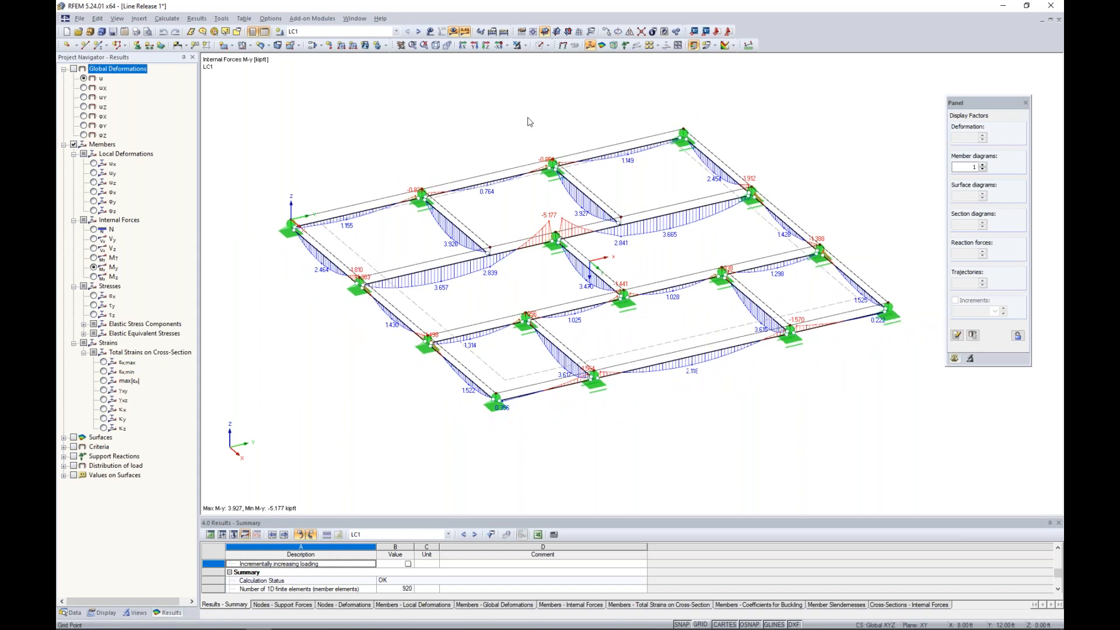
click(541, 45)
click(541, 46)
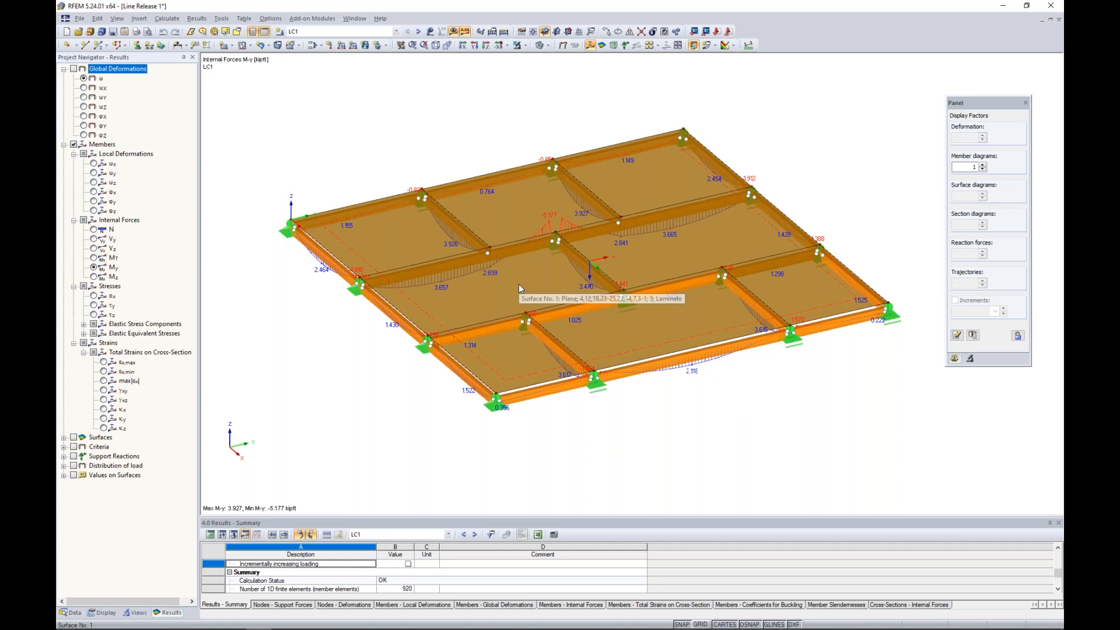
Start placing a line release graphically and create a new release type that frees rotation φx and translations ux and uy.
click(70, 612)
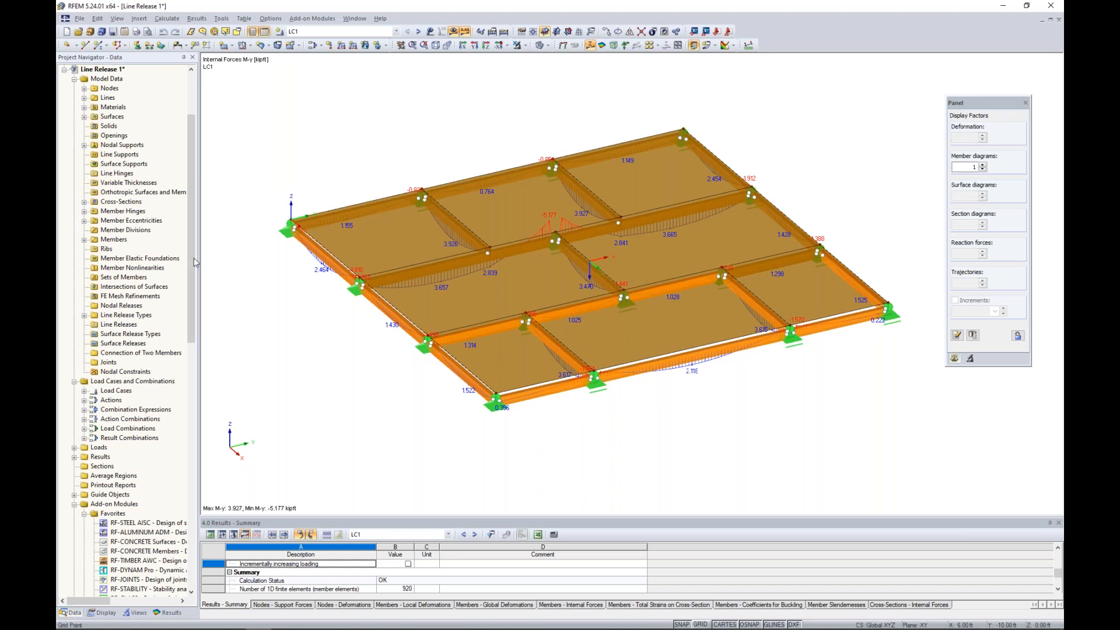
right_click(115, 327)
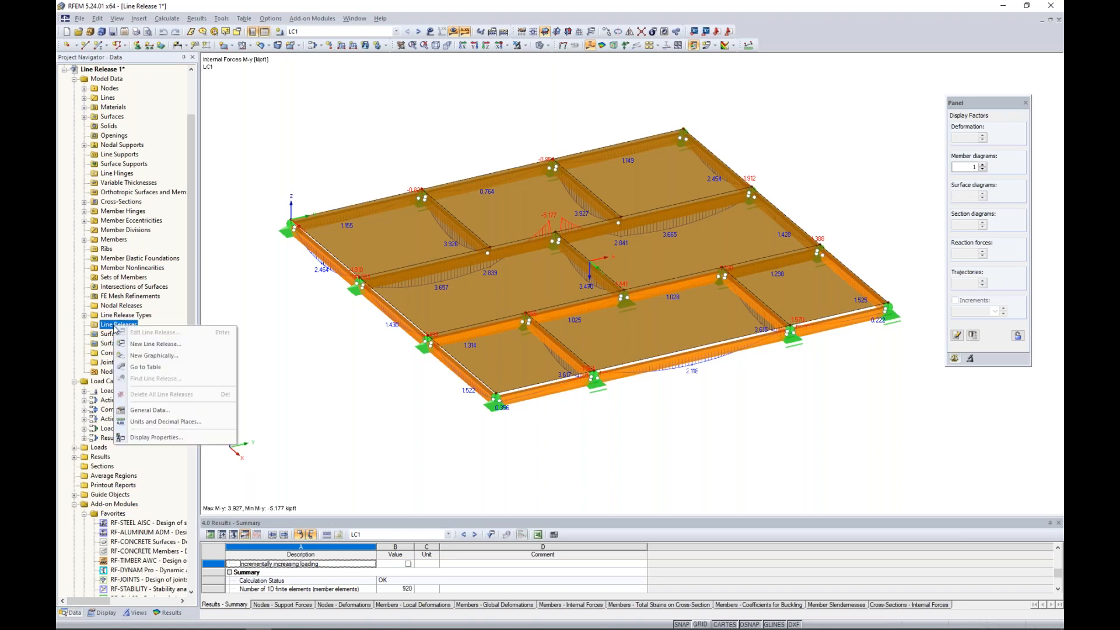
click(155, 355)
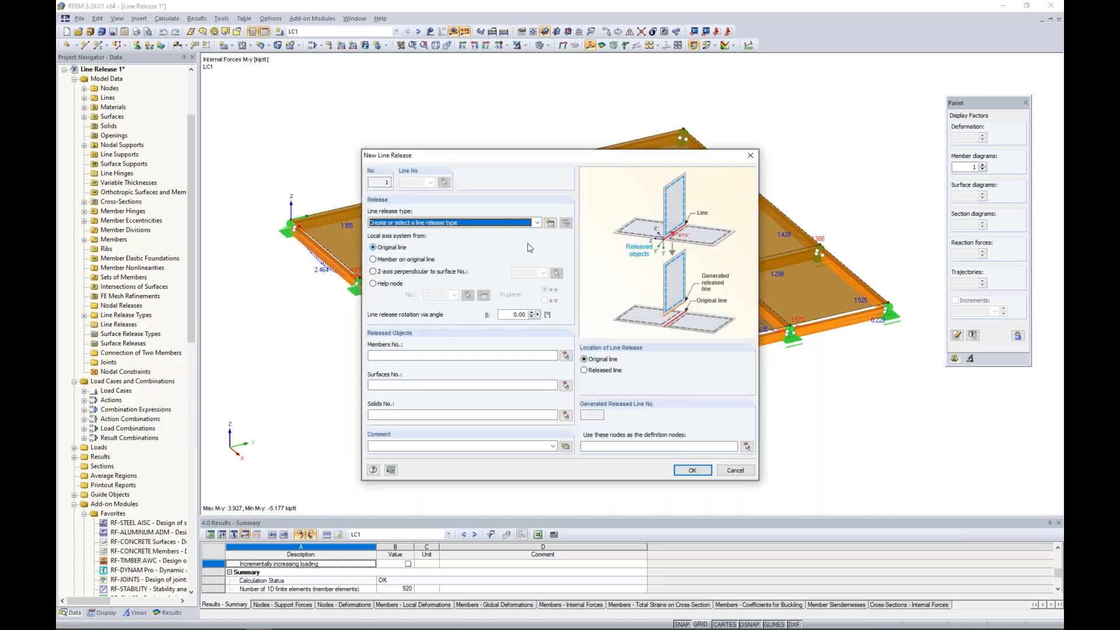
click(551, 226)
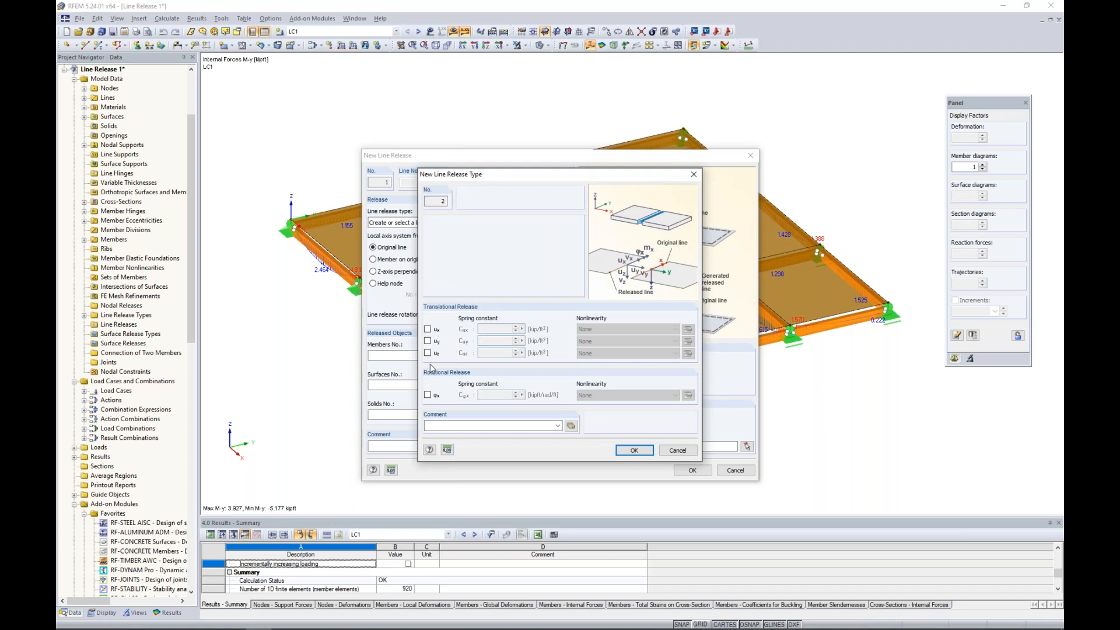
click(428, 395)
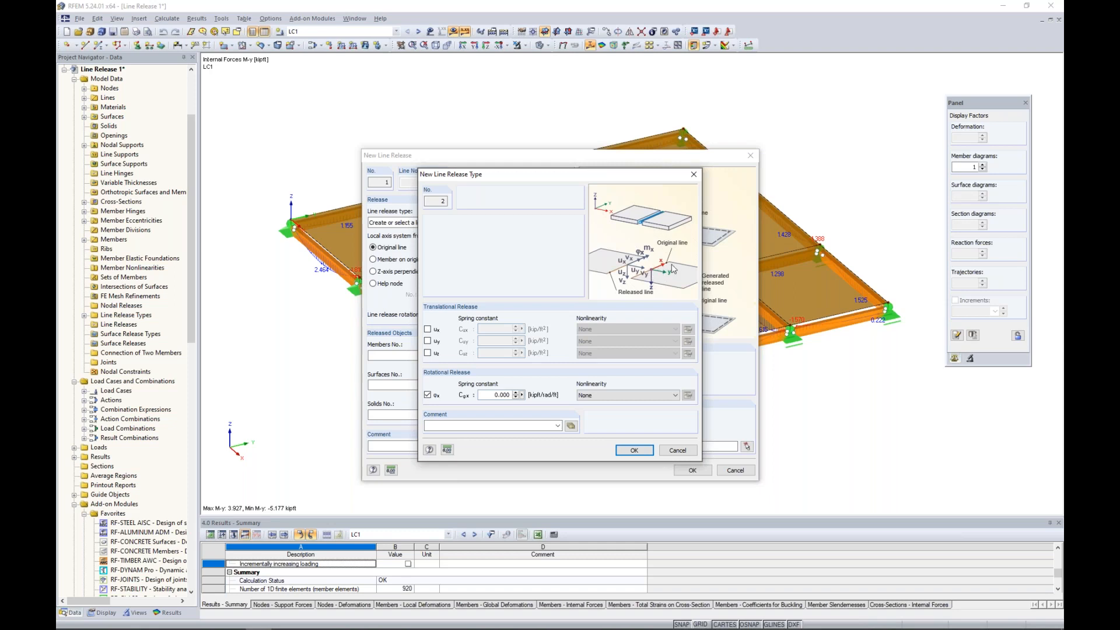
click(427, 329)
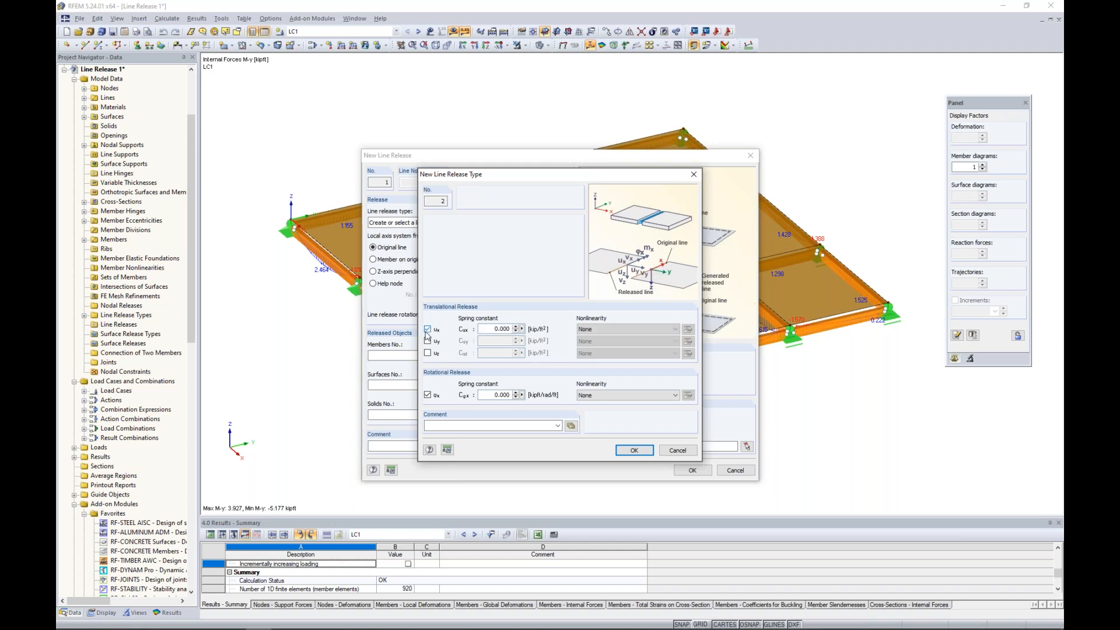
click(428, 341)
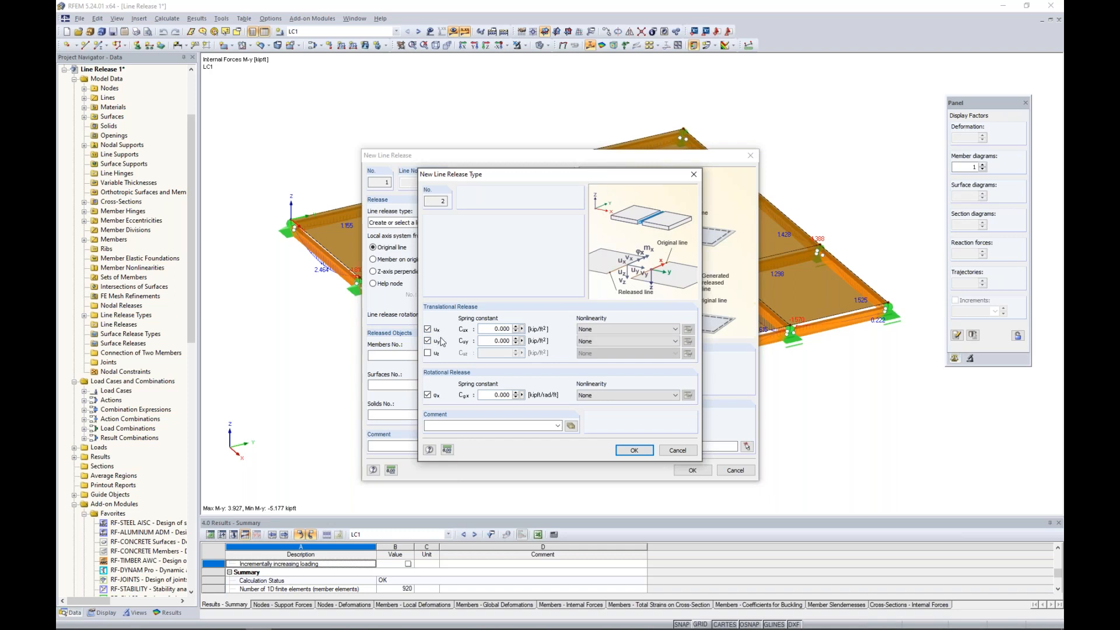
Set the spring constants of the released ux and uy translations to 10 kip/ft² each.
drag(493, 329, 561, 330)
text(10)
key(Tab)
text(10)
key(Tab)
Release uz with the nonlinearity Fixed if positive vz and a spring constant of 0.01 kip/ft², and accept the release type.
click(428, 353)
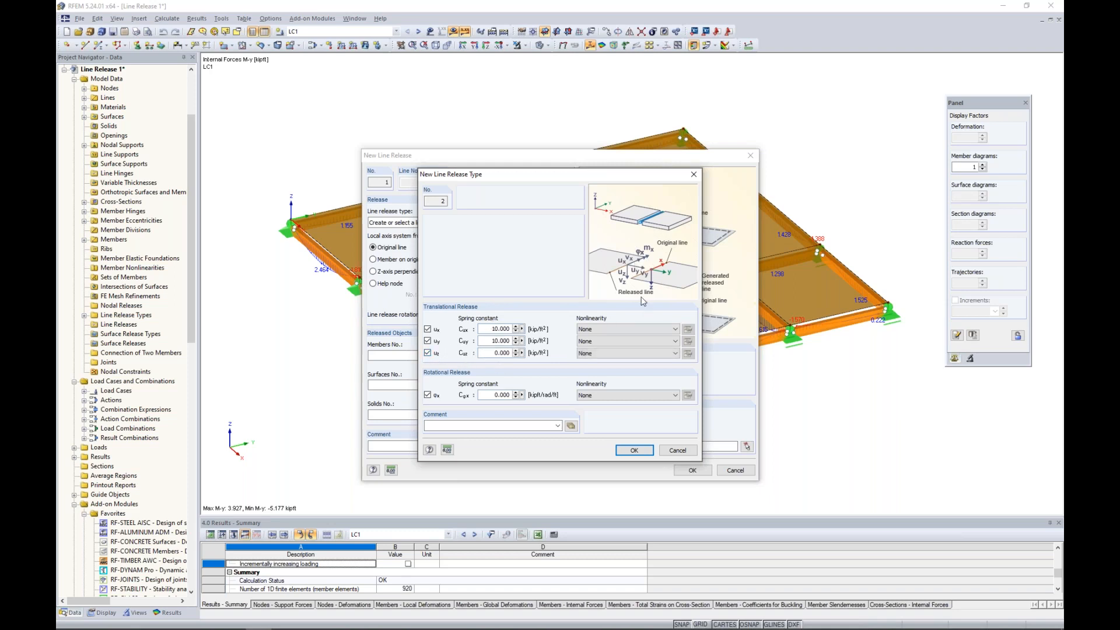
click(620, 354)
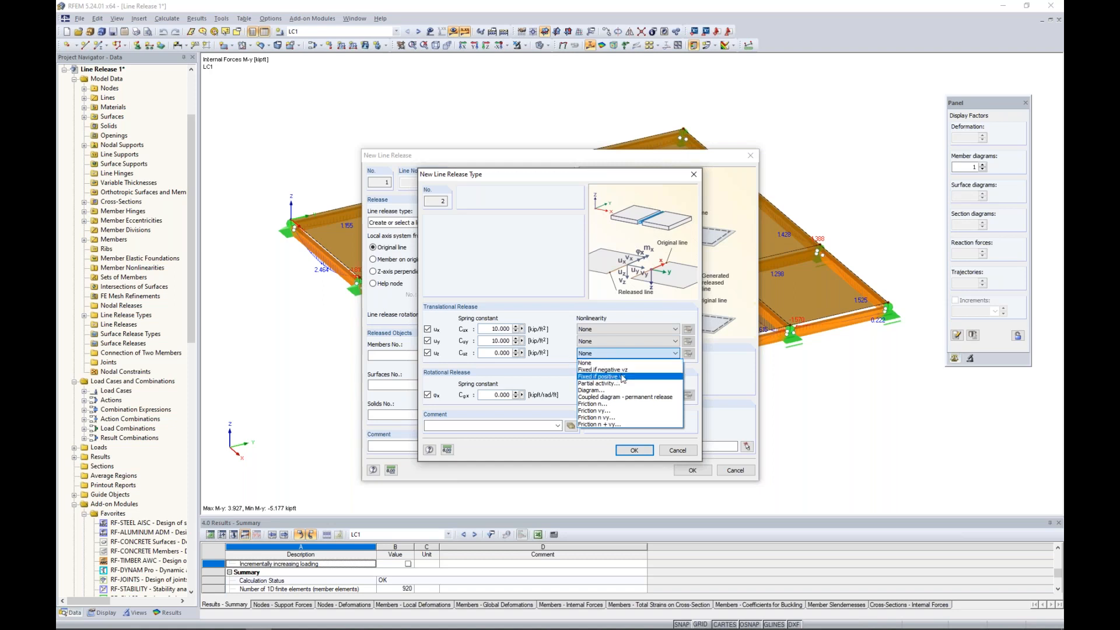
click(623, 377)
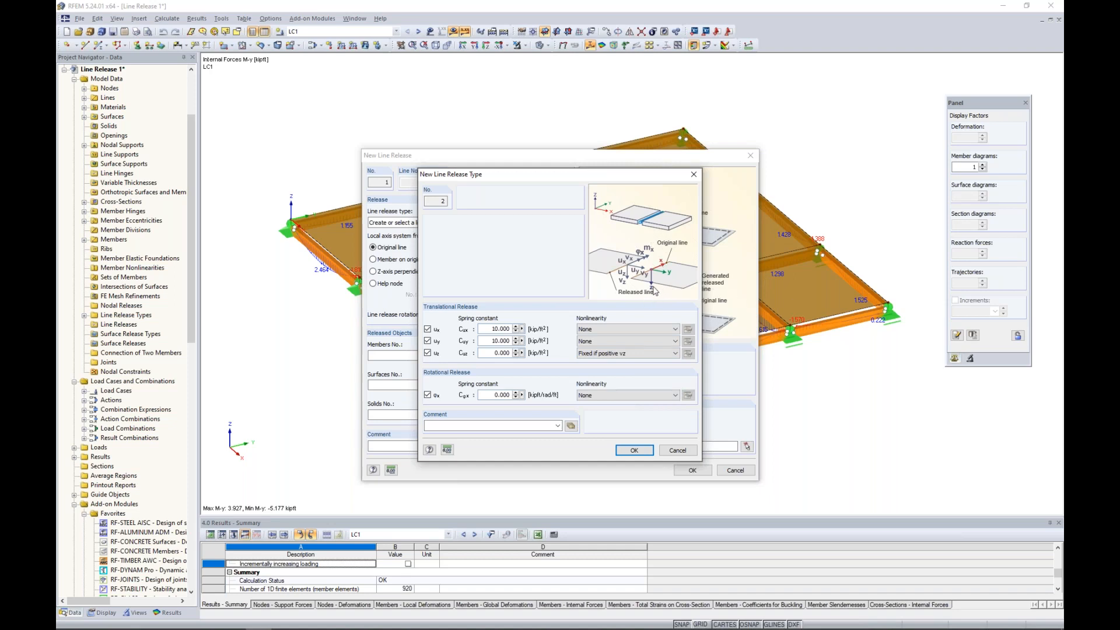
drag(491, 354, 553, 358)
text(0.01)
click(491, 341)
click(634, 450)
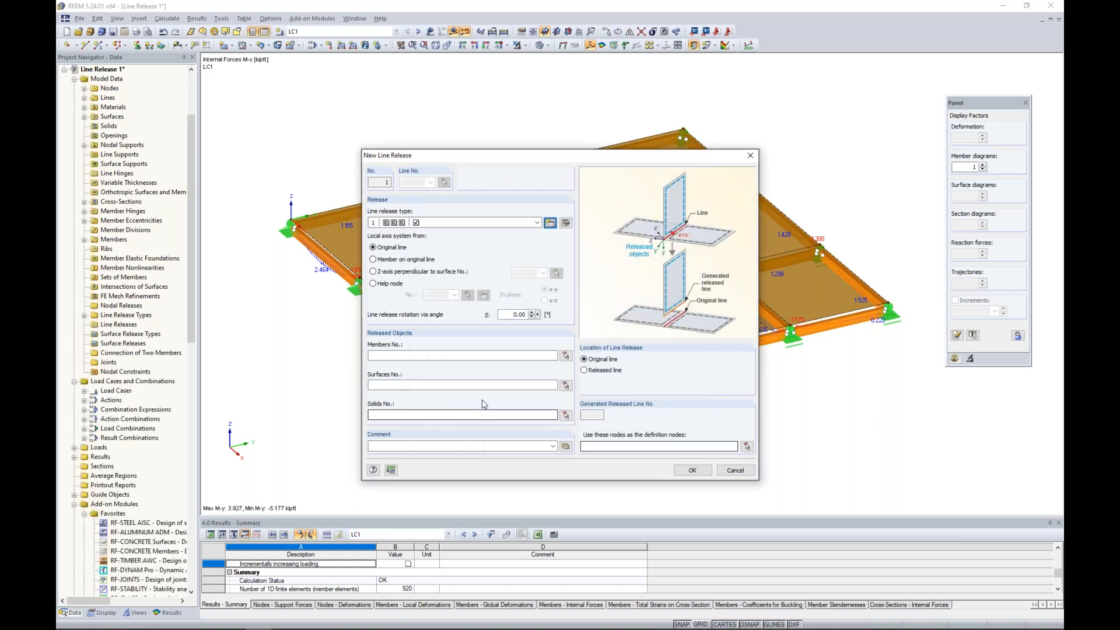
Specify surface 1 as the released object and apply the line release to all lines of the floor, deleting the existing results.
click(463, 385)
text(1)
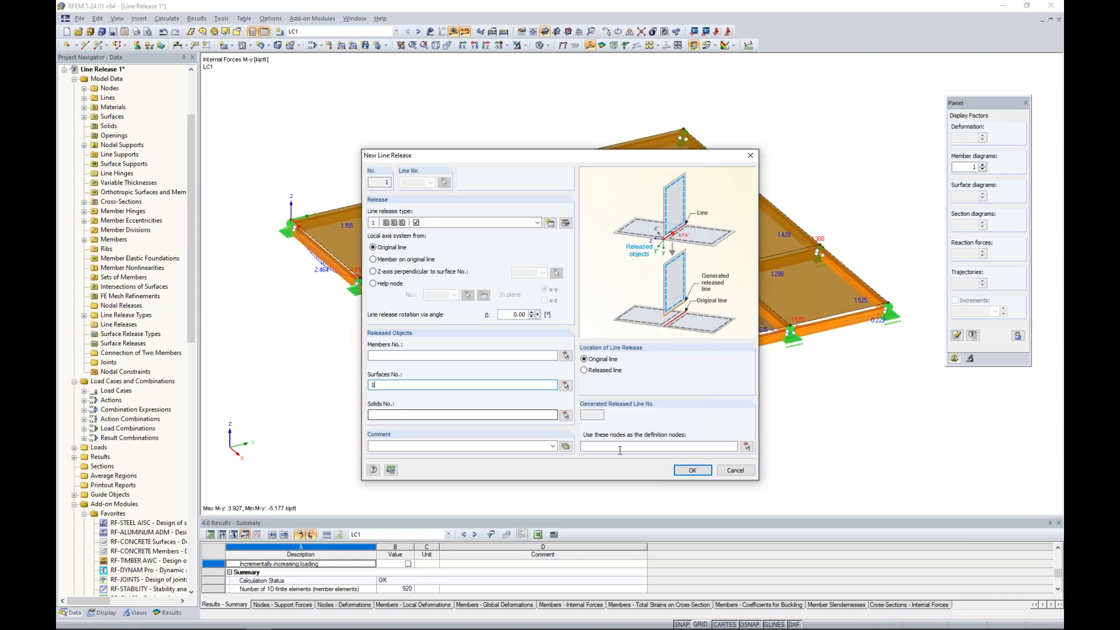
click(692, 470)
scroll(670, 453, down, 4)
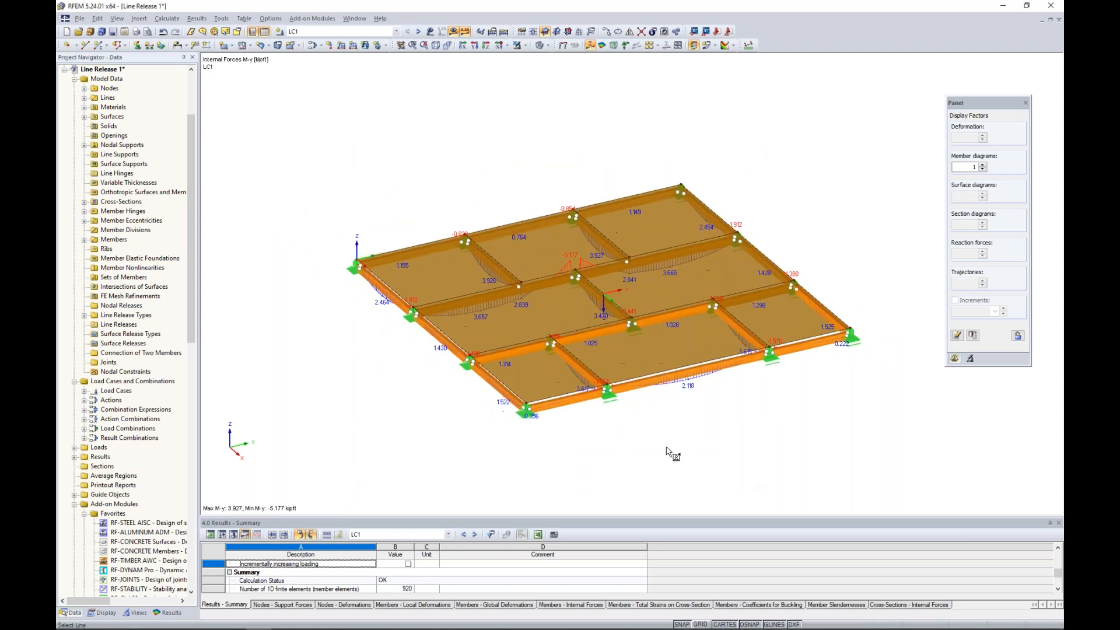
drag(371, 175, 865, 475)
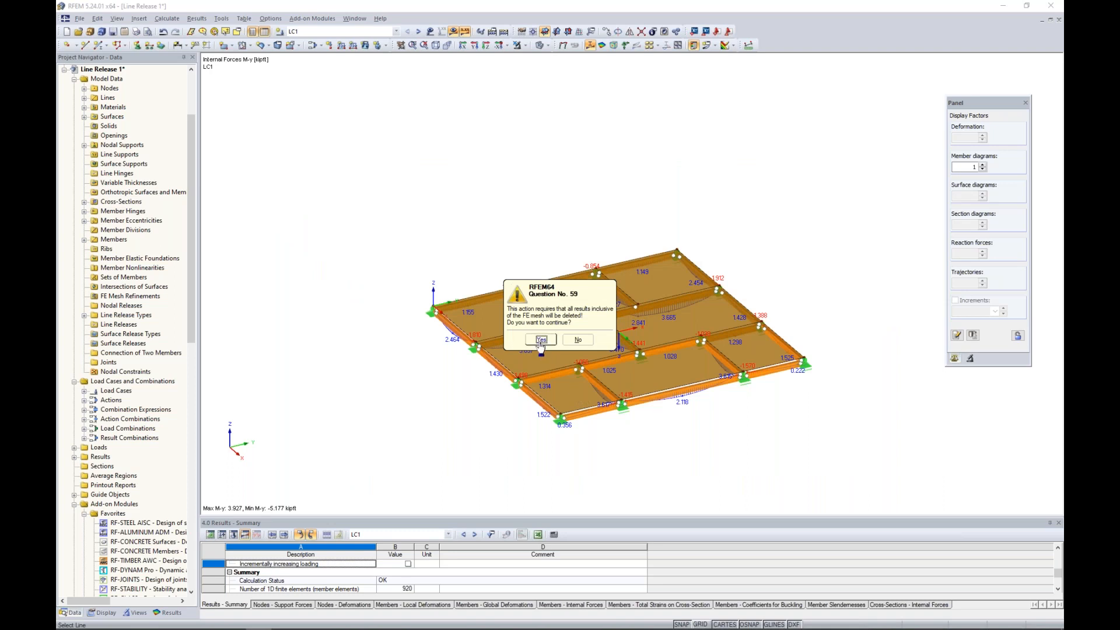
scroll(670, 423, up, 4)
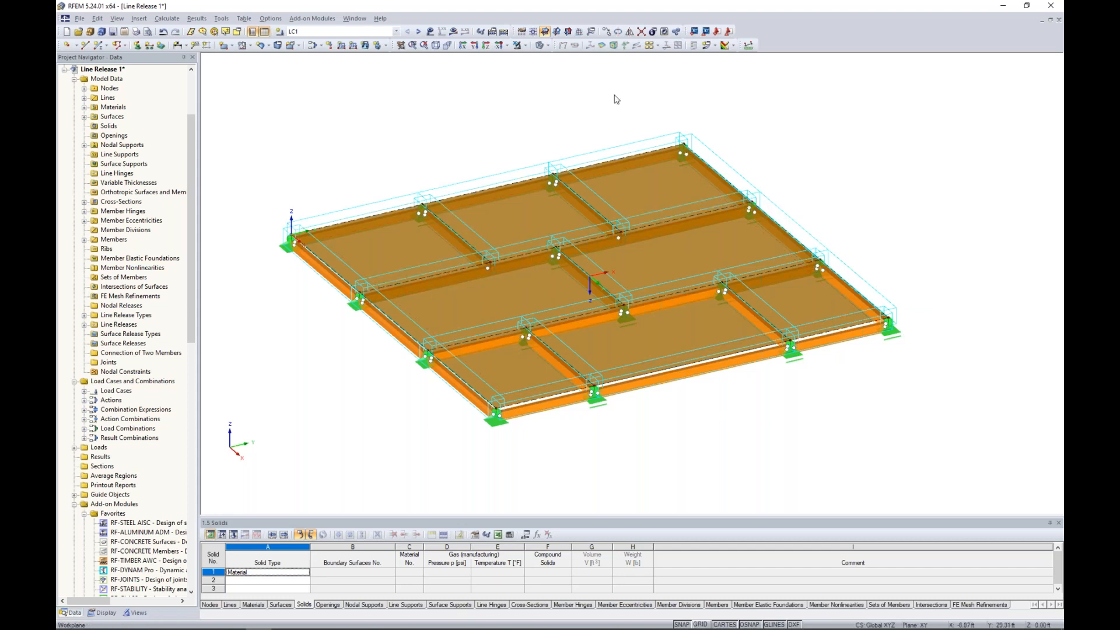
Calculate LC1 and review the members' torsional moments MT and bending moments My on the wireframe model.
click(452, 31)
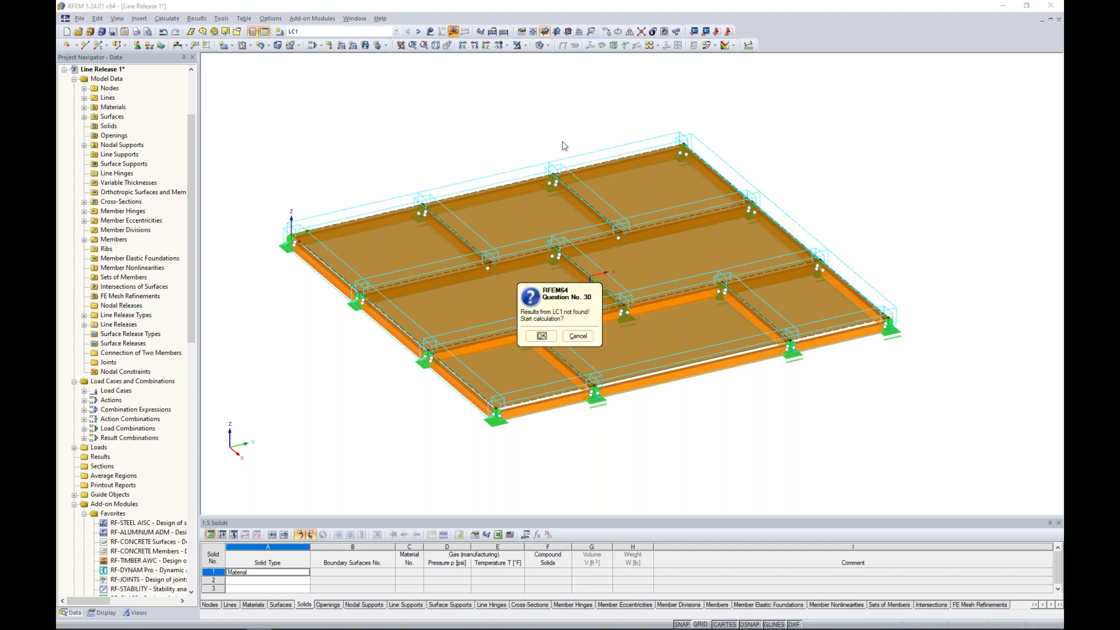
click(541, 335)
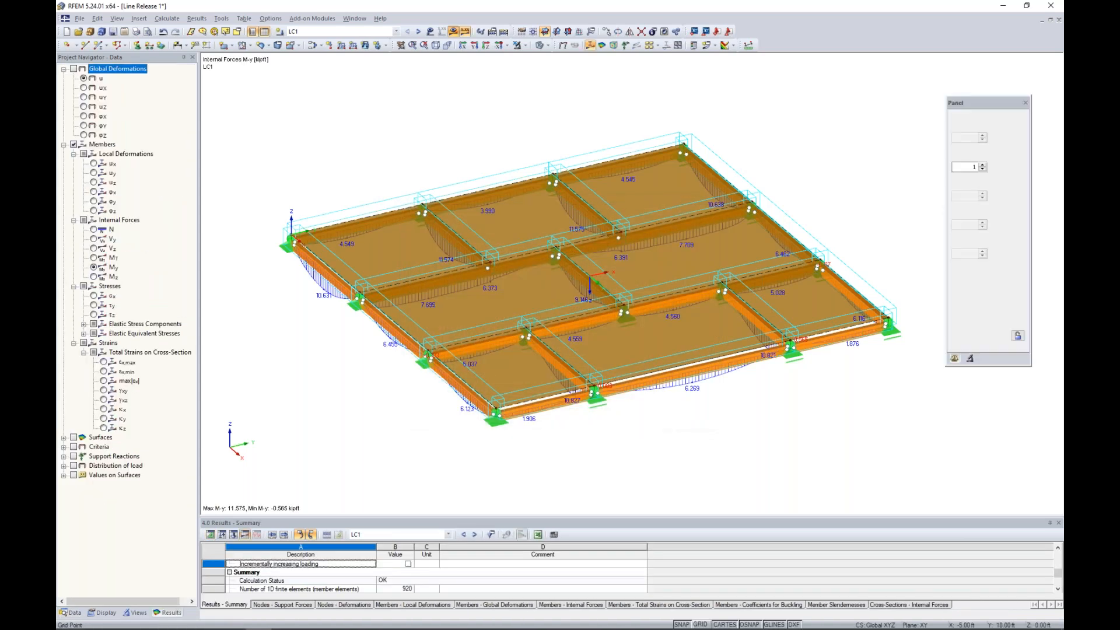
click(540, 45)
click(93, 257)
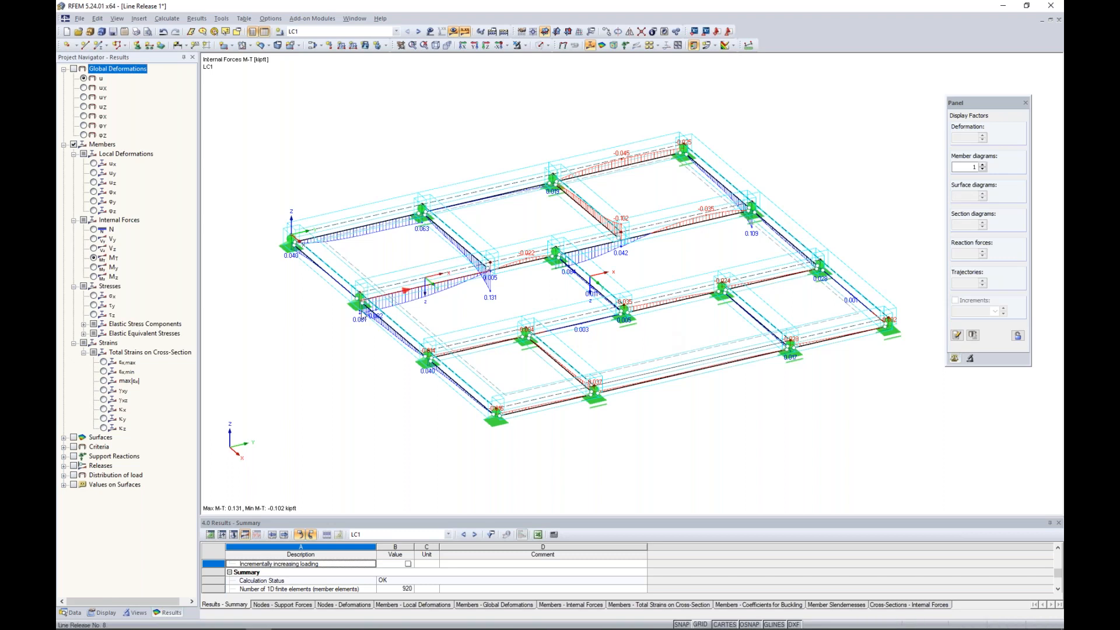
click(94, 268)
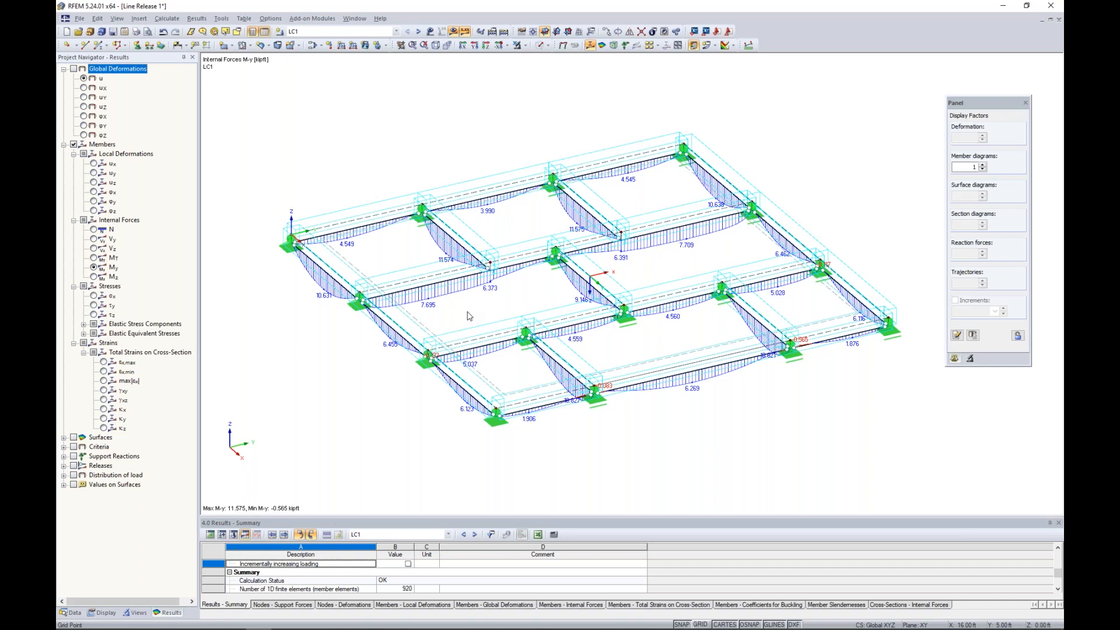
Switch to the running PowerPoint slide show of the webinar.
key(super+Tab)
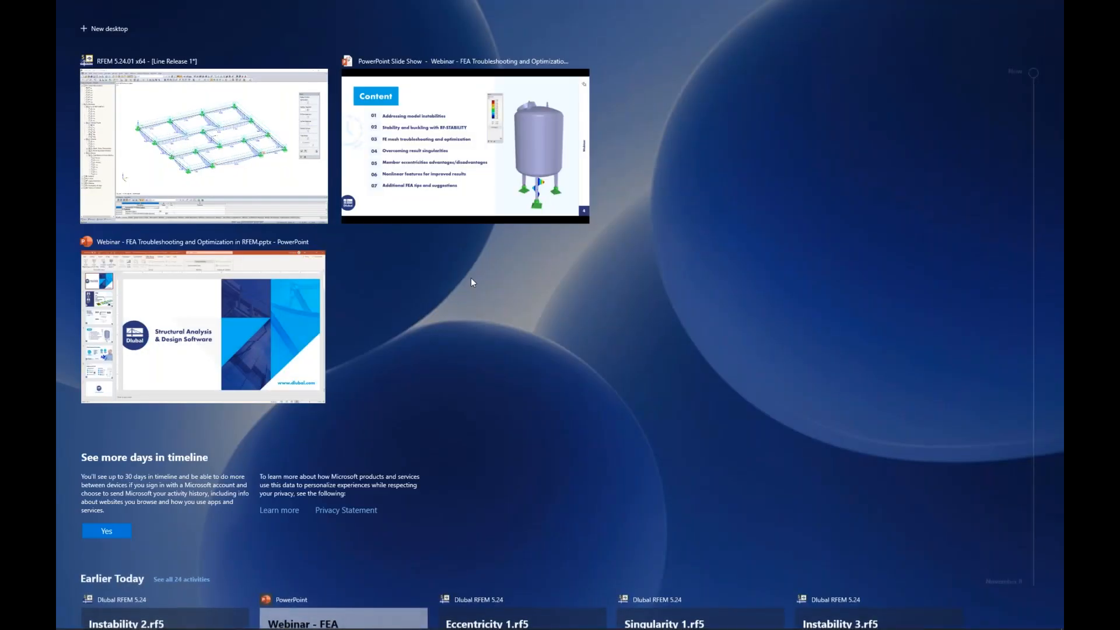
click(465, 145)
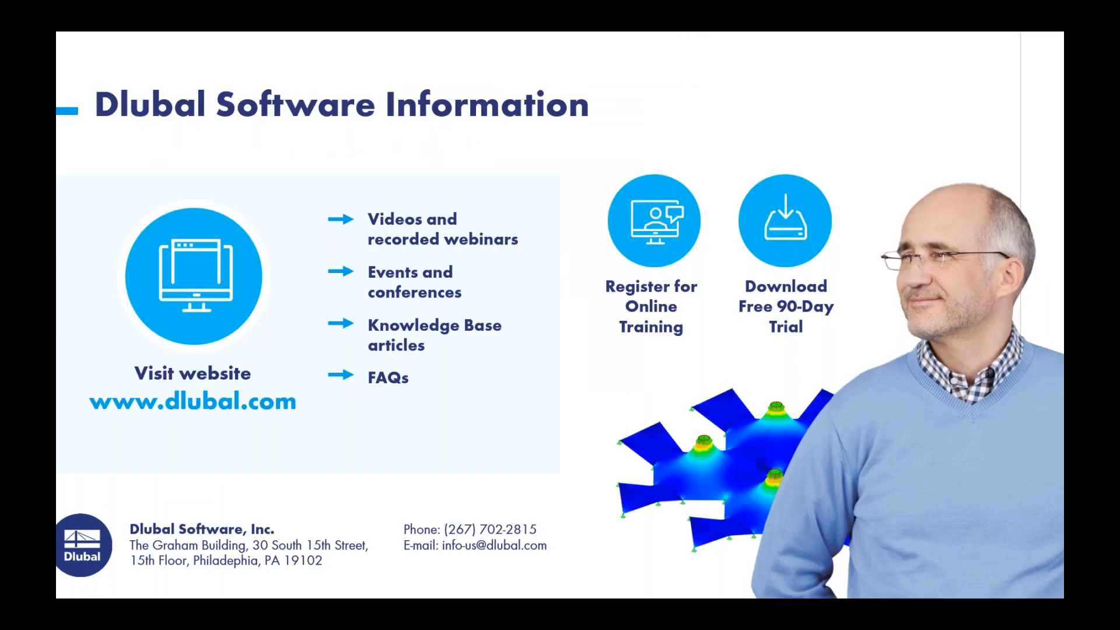